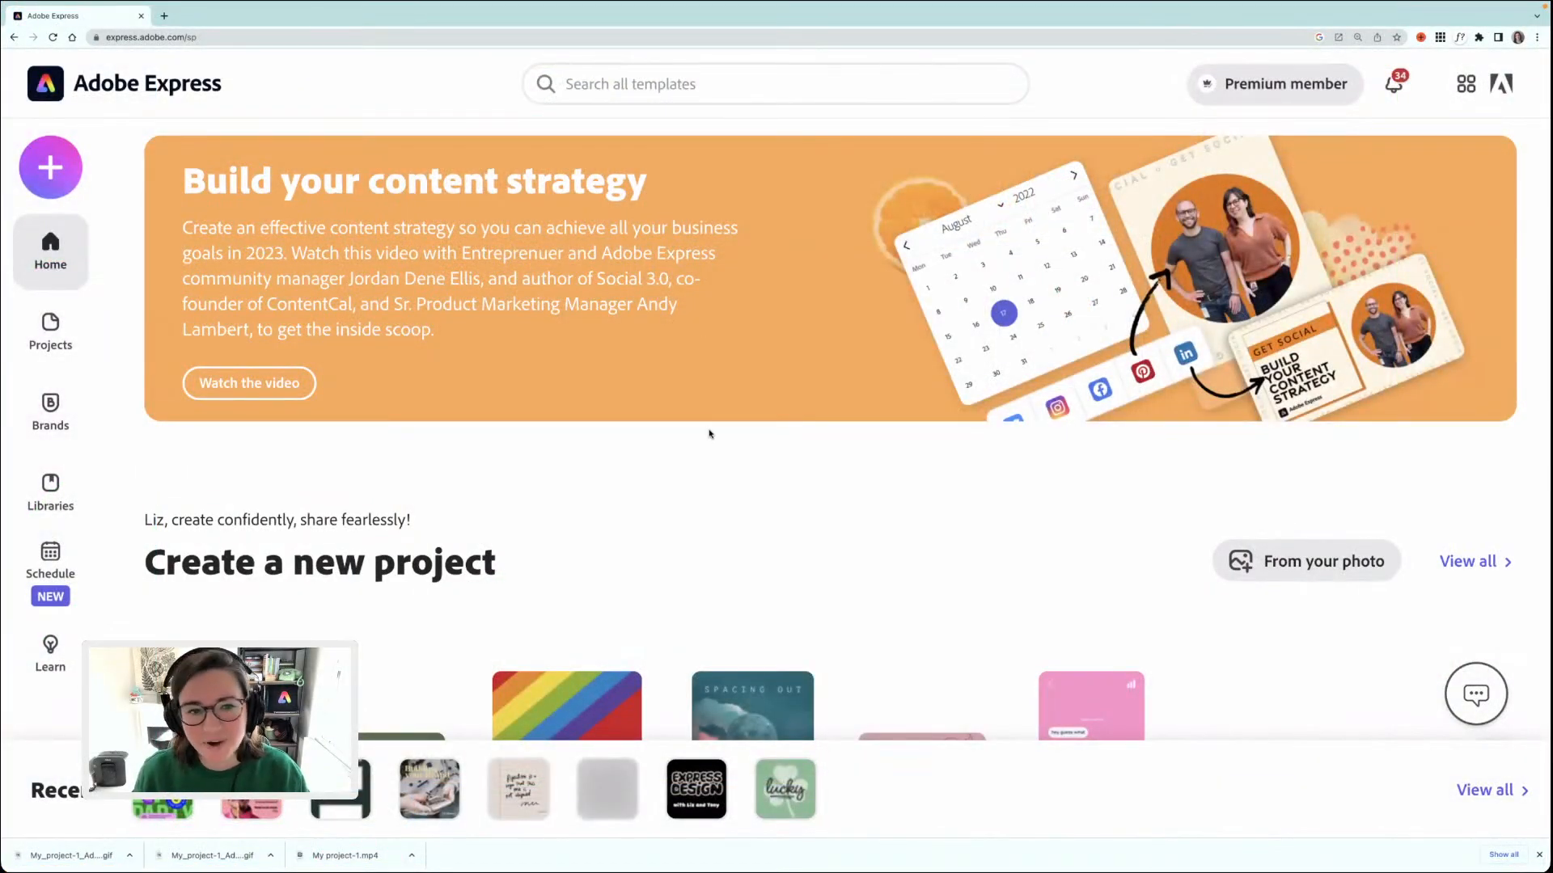
scroll(709, 433, down, 1)
scroll(709, 433, up, 1)
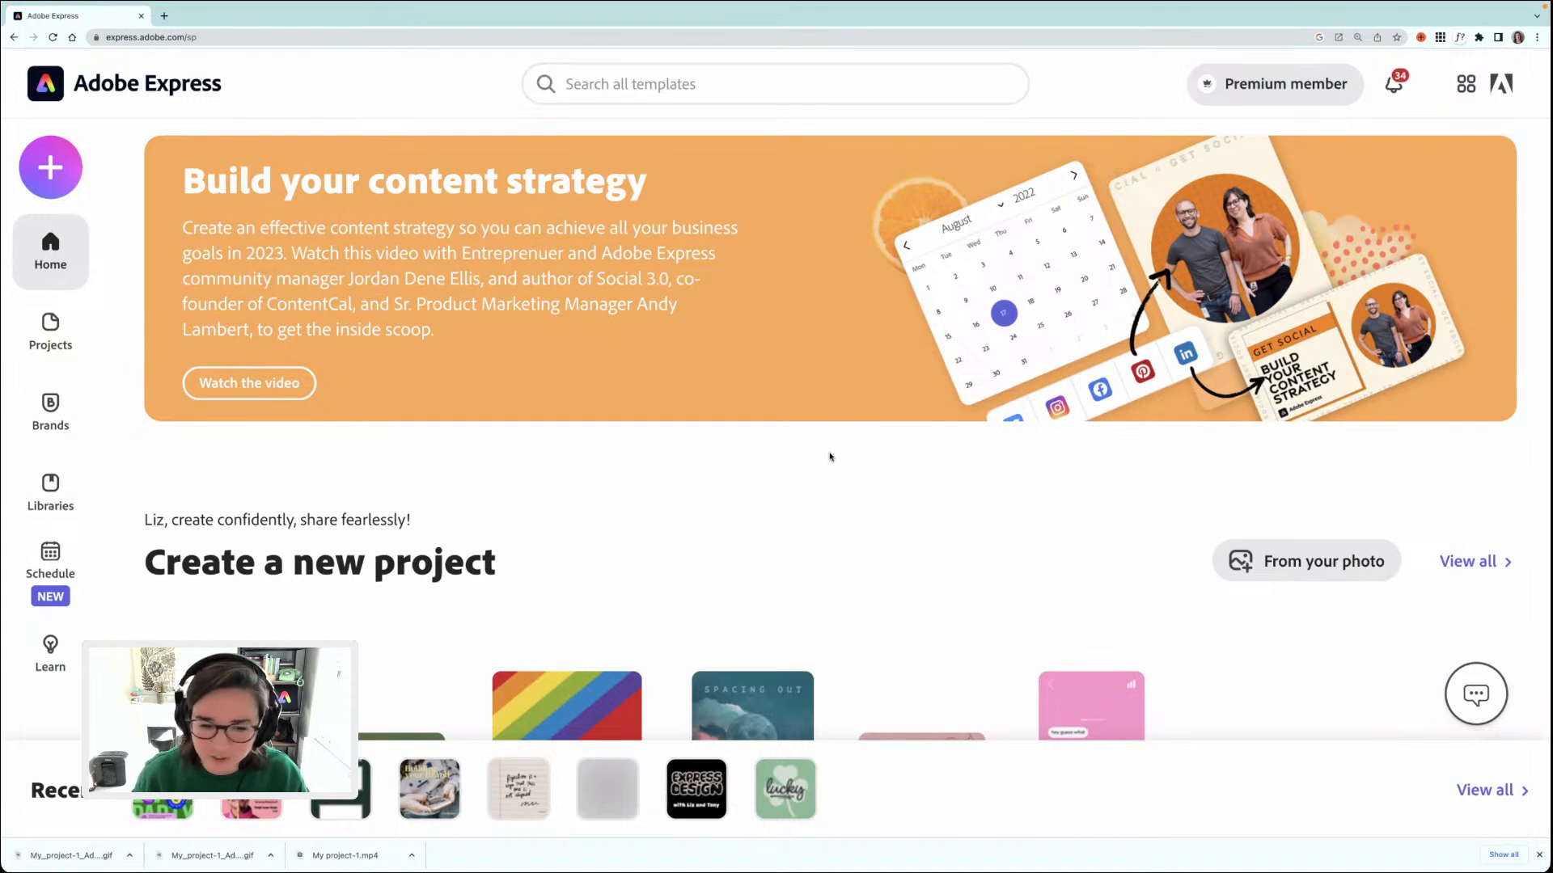
scroll(828, 455, down, 1)
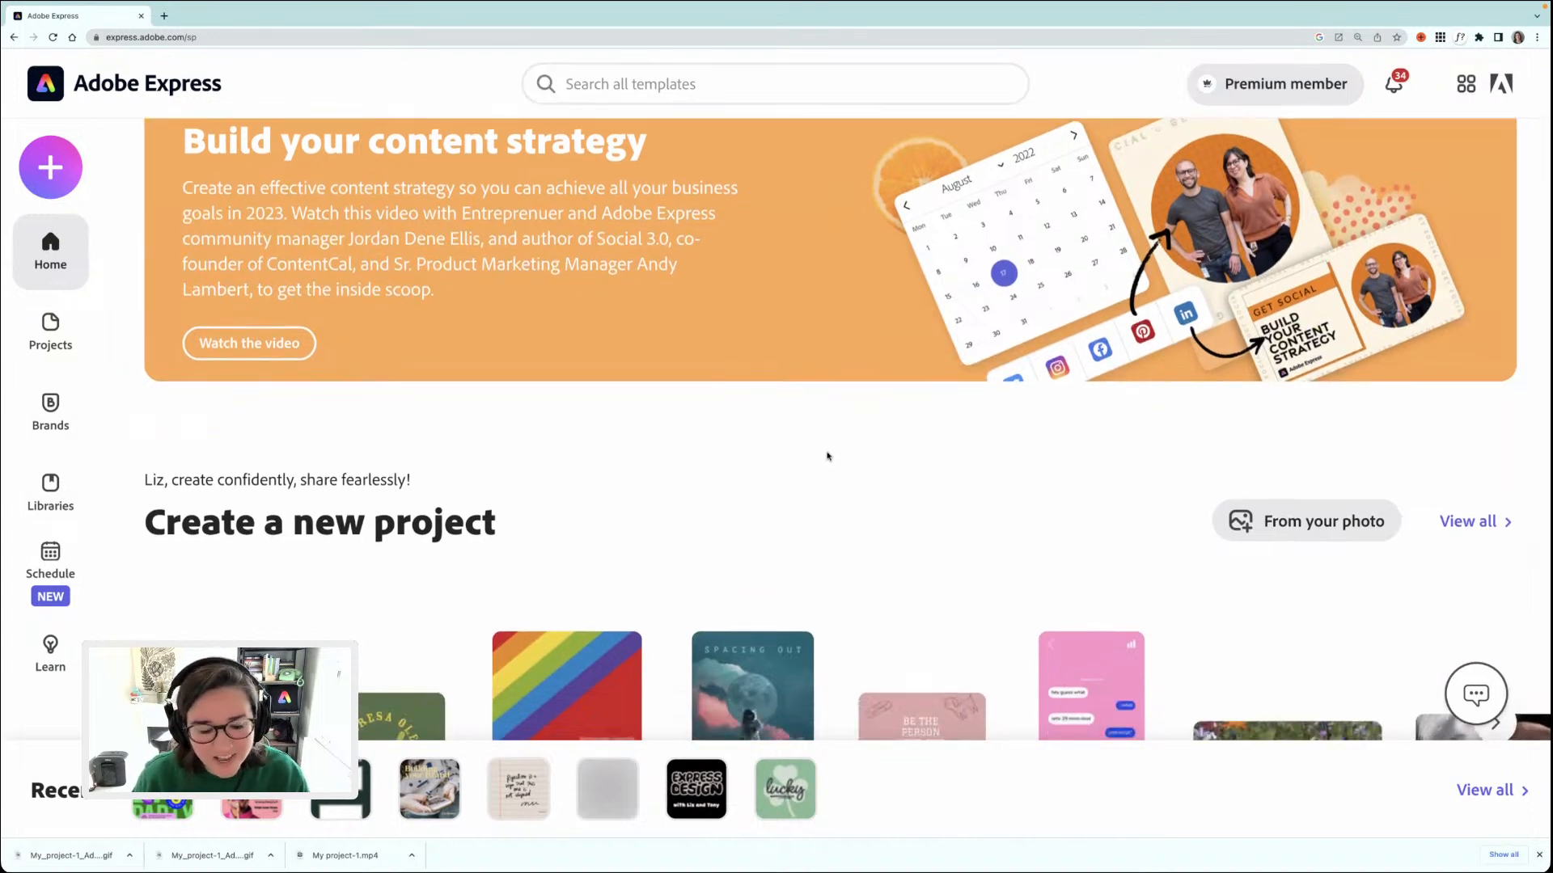
scroll(828, 455, down, 3)
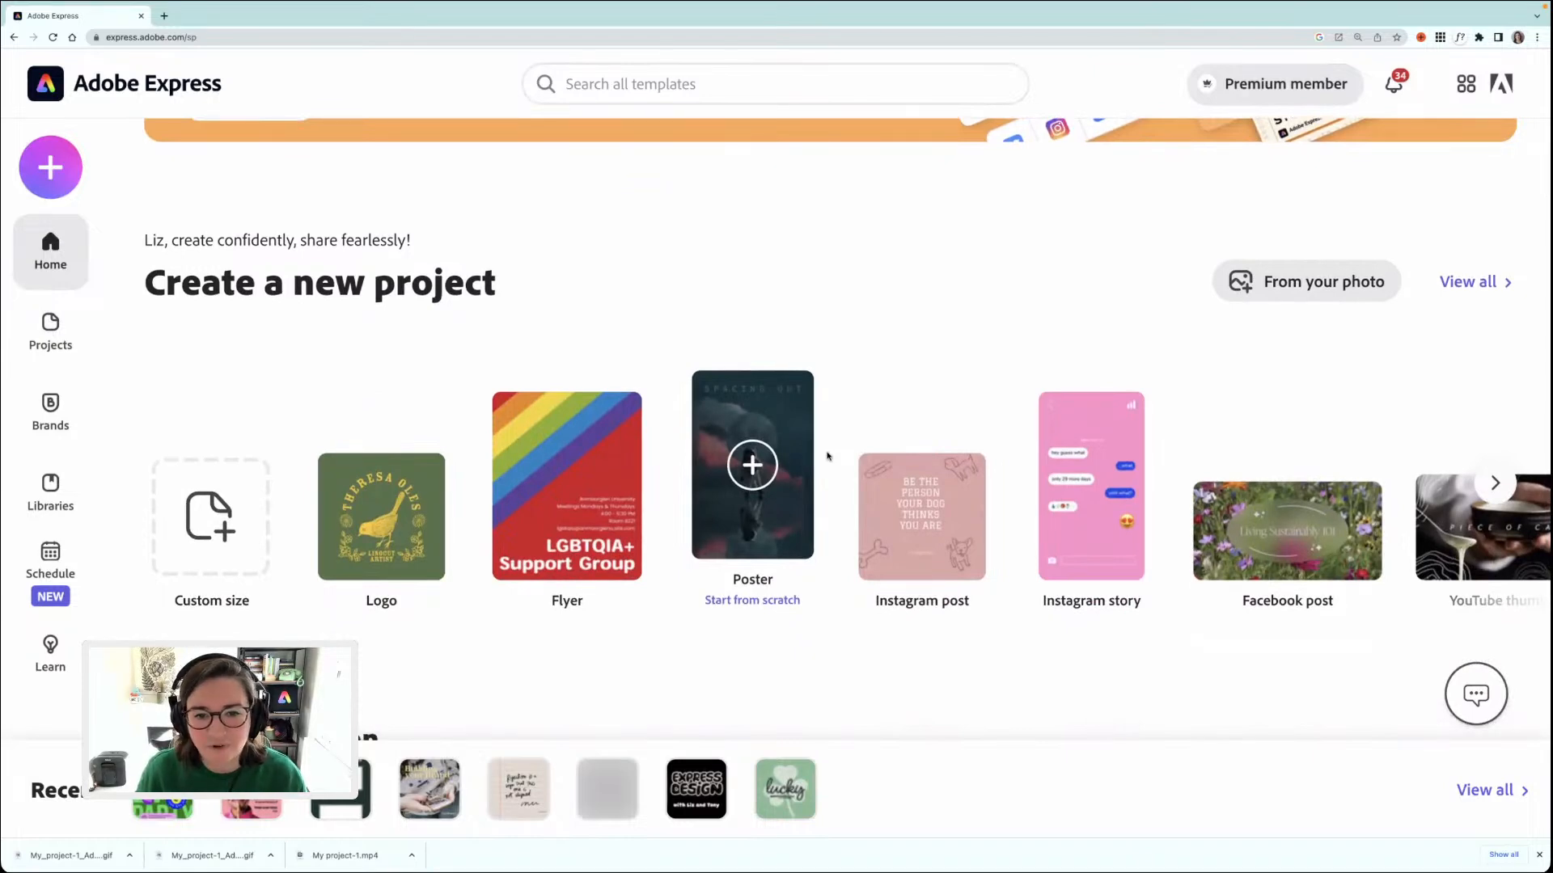
scroll(828, 455, up, 3)
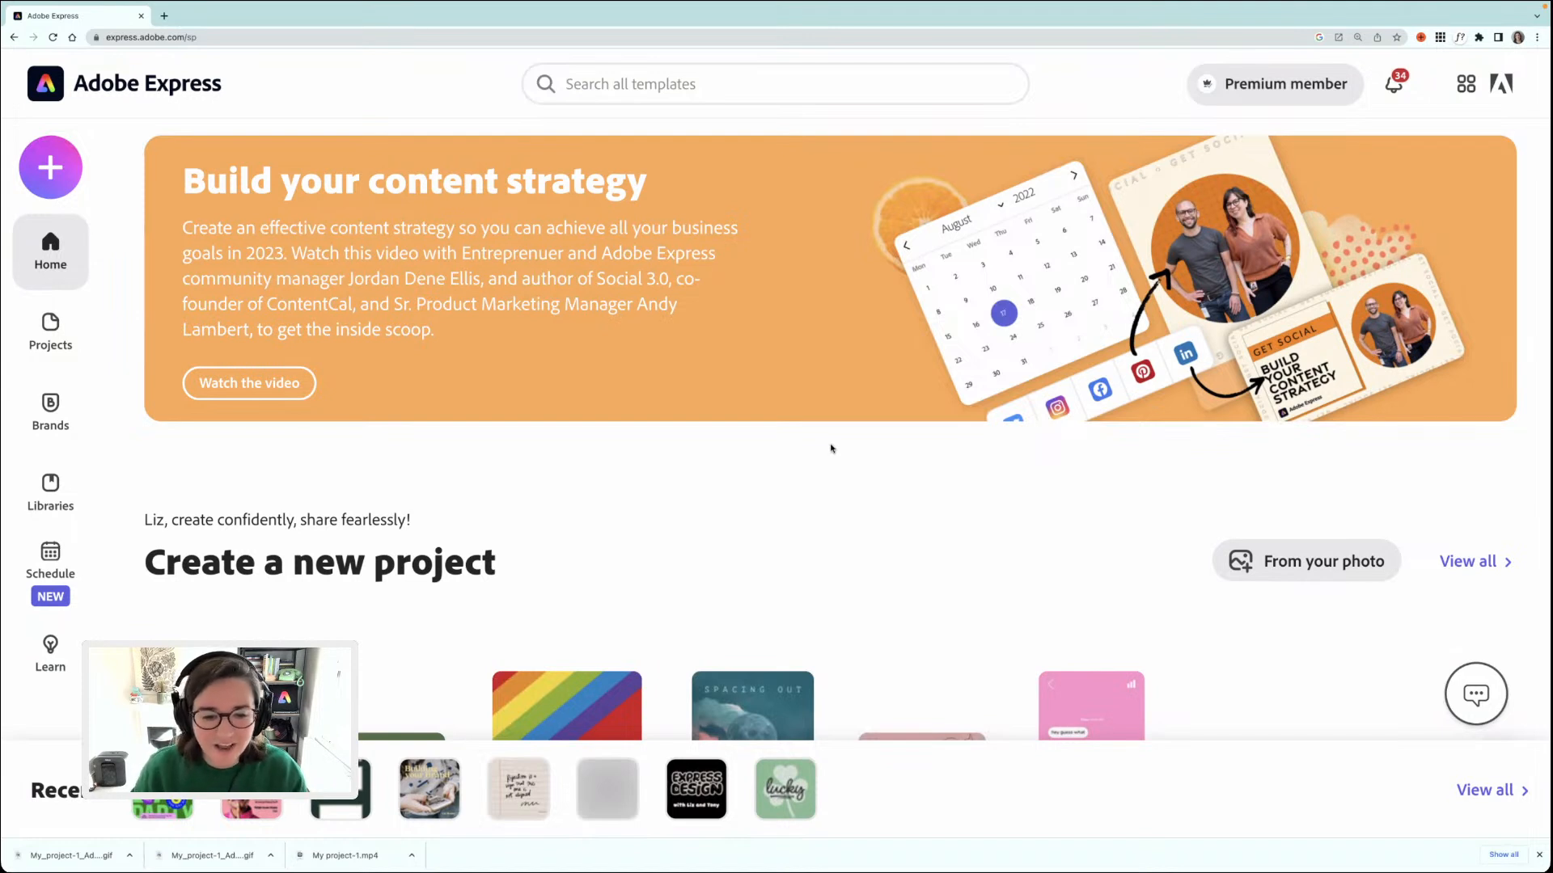
- Search the templates for "st patricks day" and look through the designs
click(591, 86)
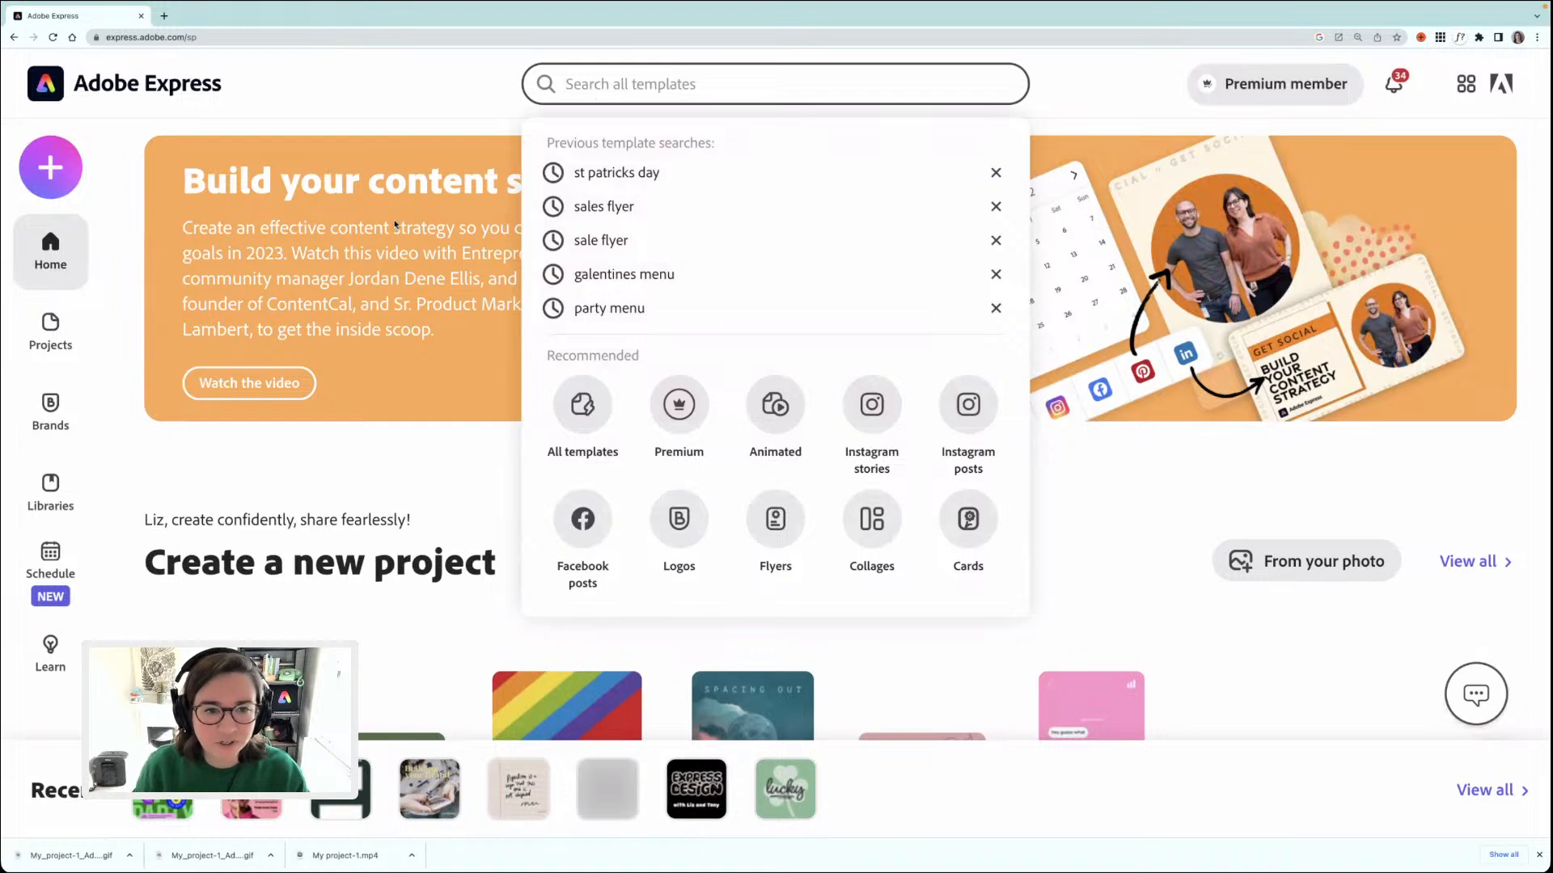
click(625, 172)
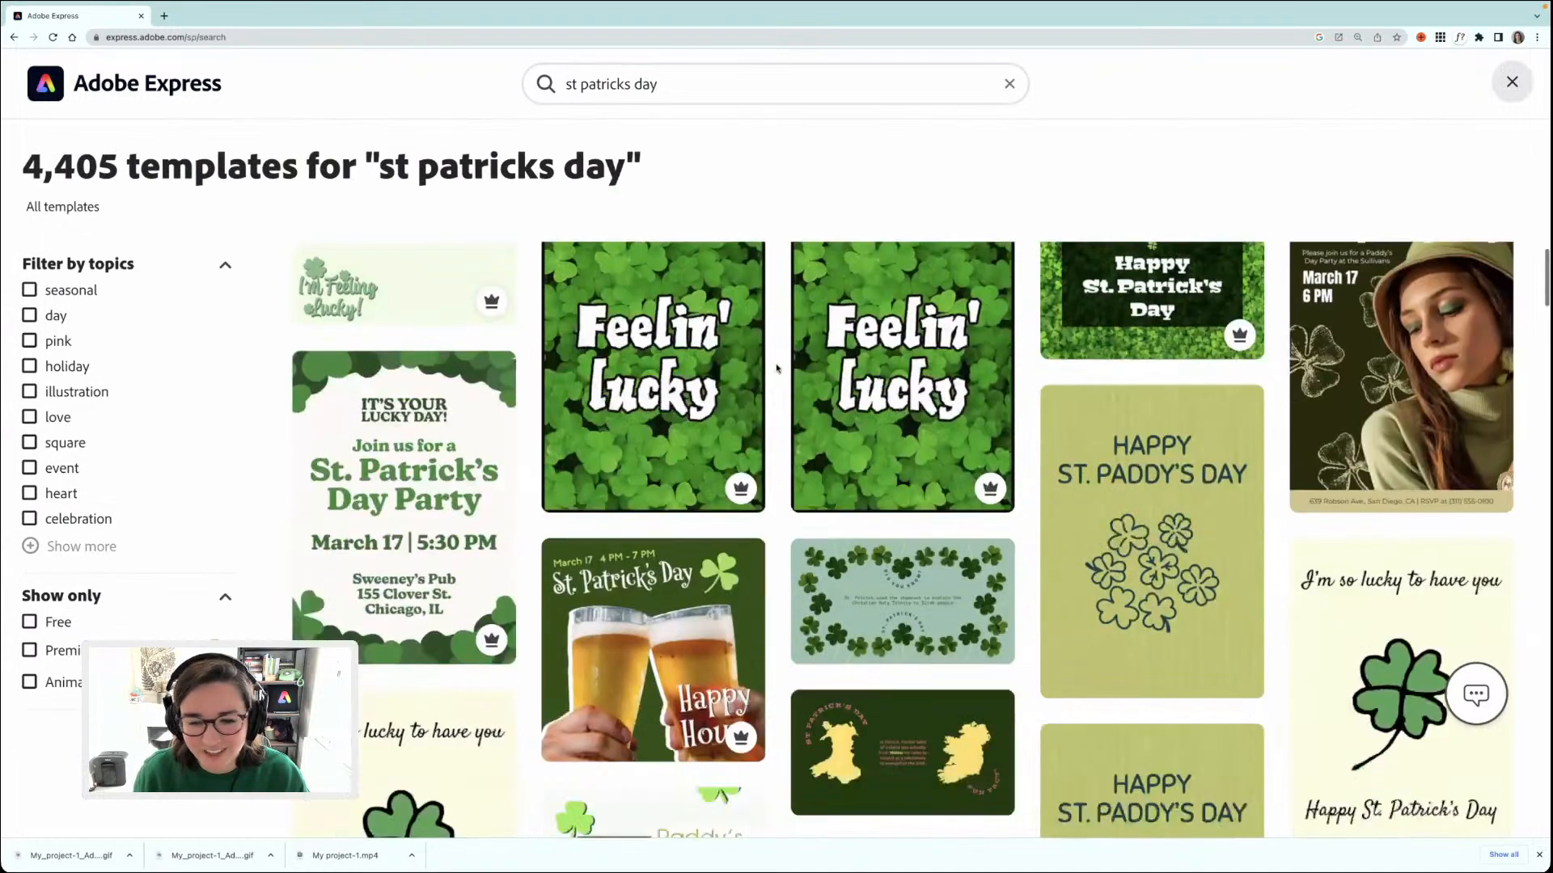
scroll(776, 368, down, 6)
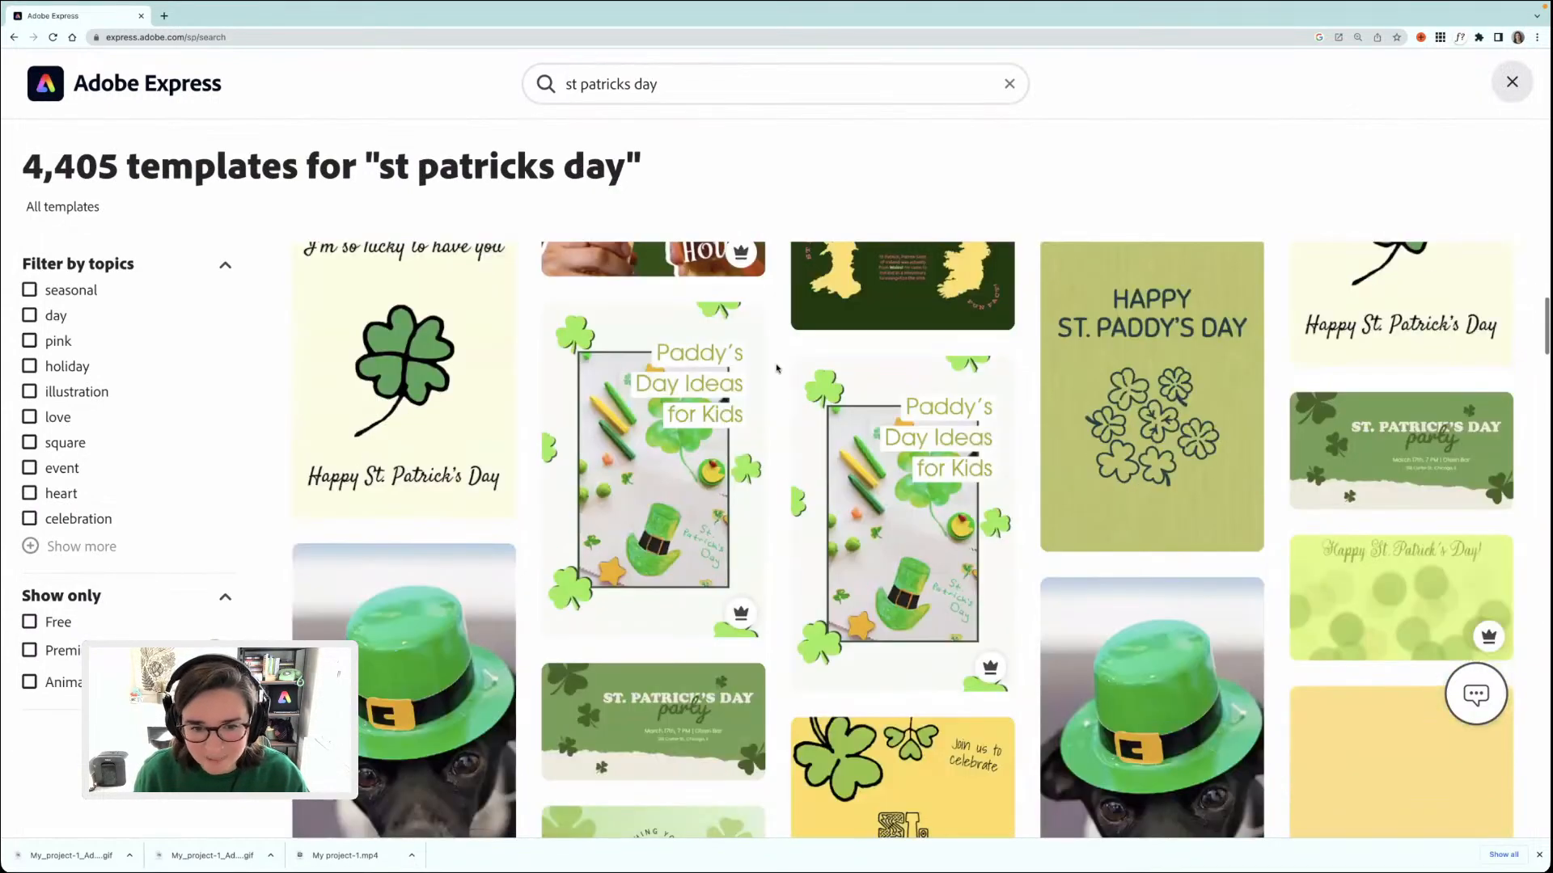
scroll(776, 368, down, 8)
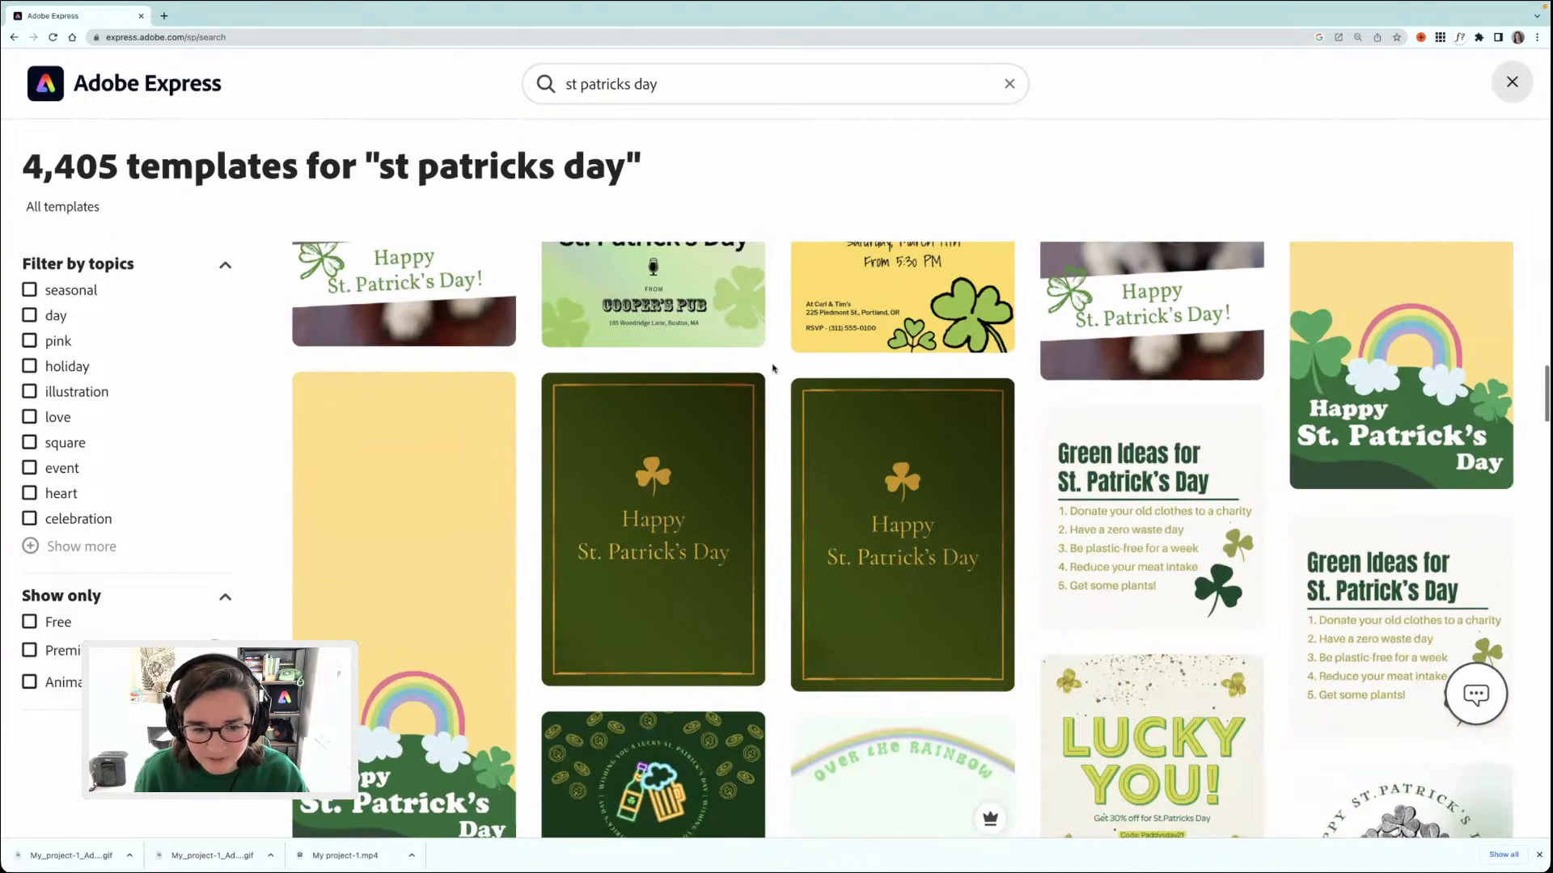
scroll(773, 368, down, 4)
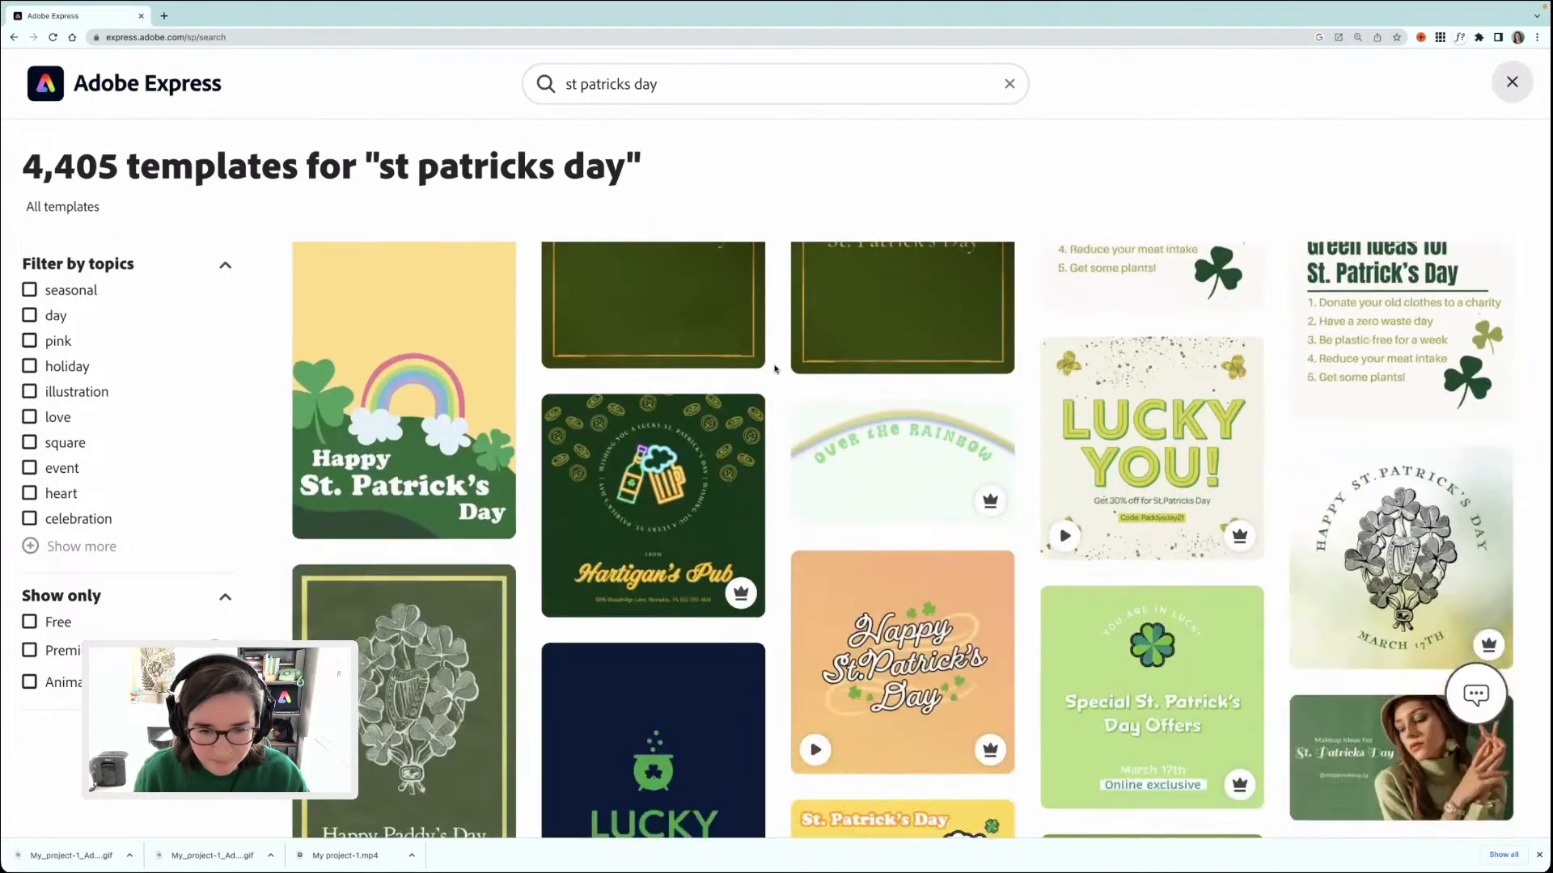
scroll(775, 370, down, 5)
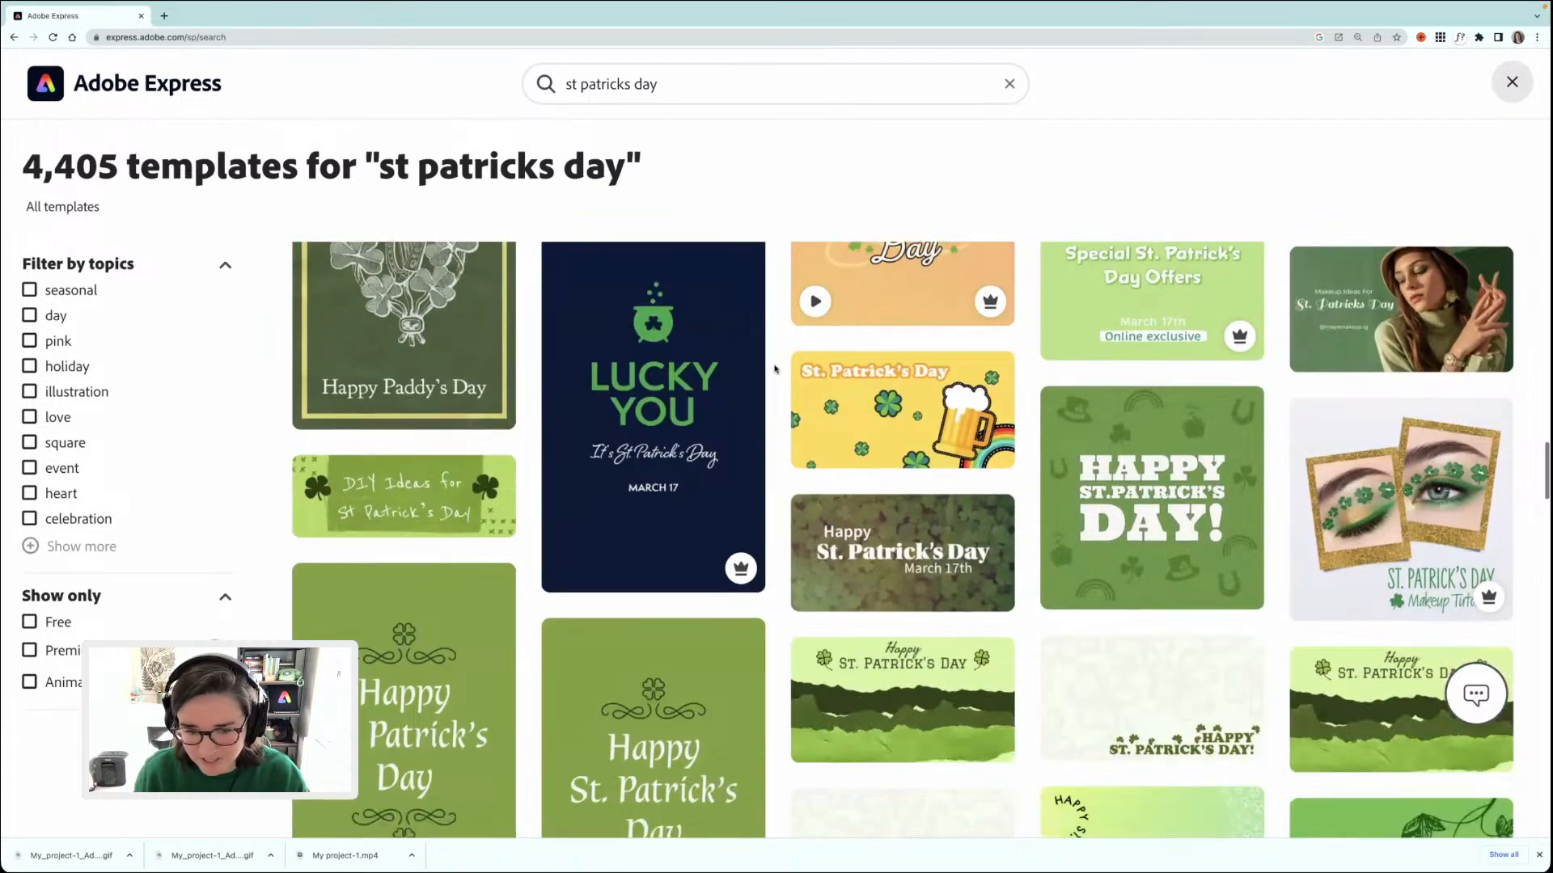
scroll(775, 369, down, 5)
scroll(775, 370, up, 10)
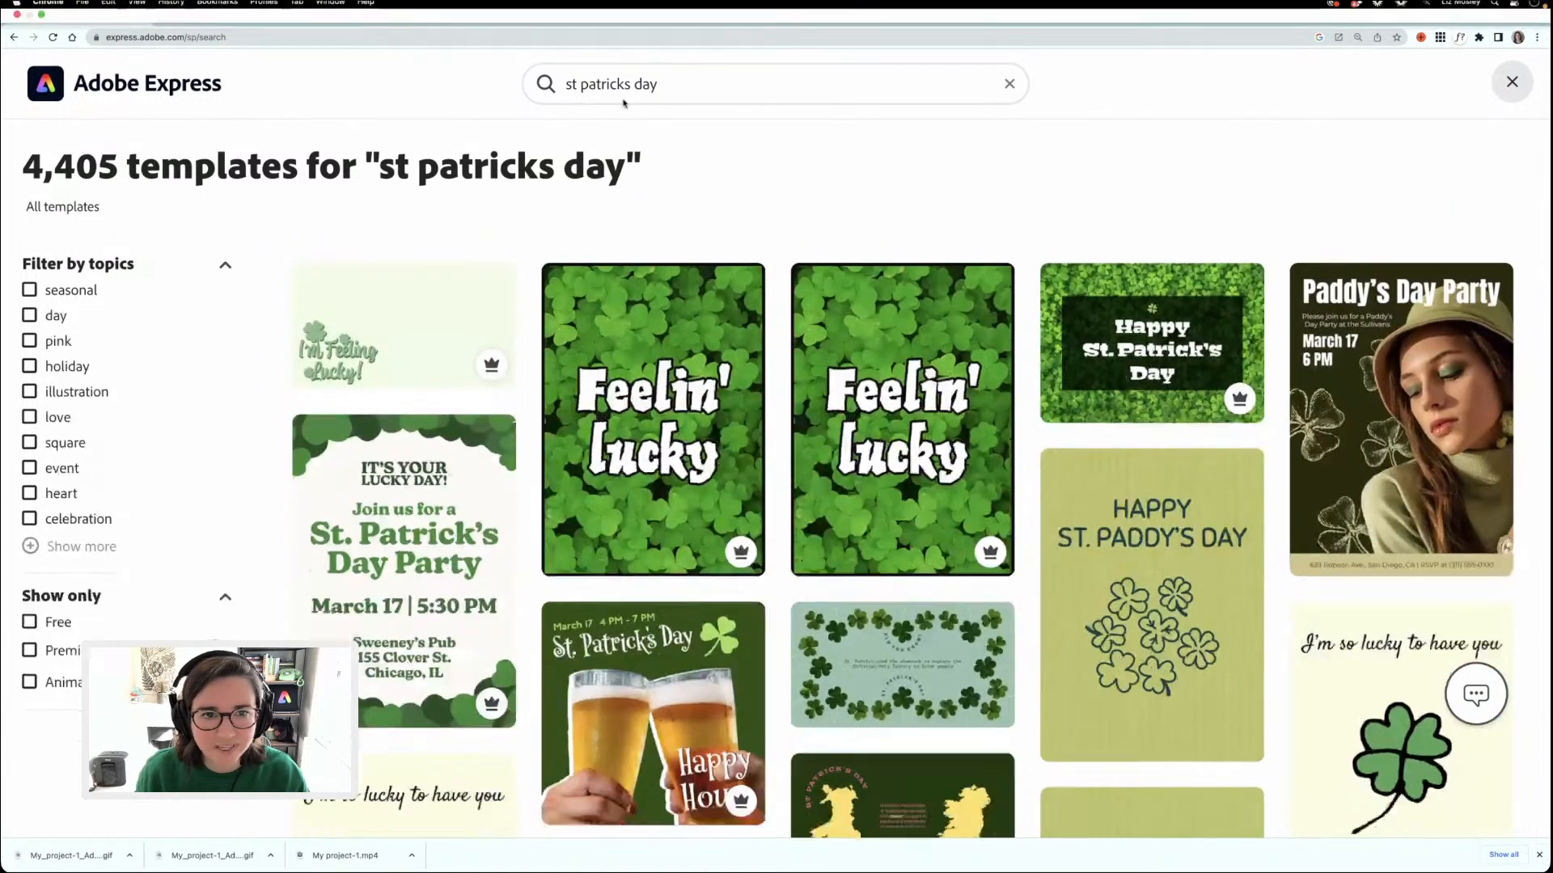
- Search the templates for "sales flyer" instead
click(624, 96)
text(sales flyer)
key(Return)
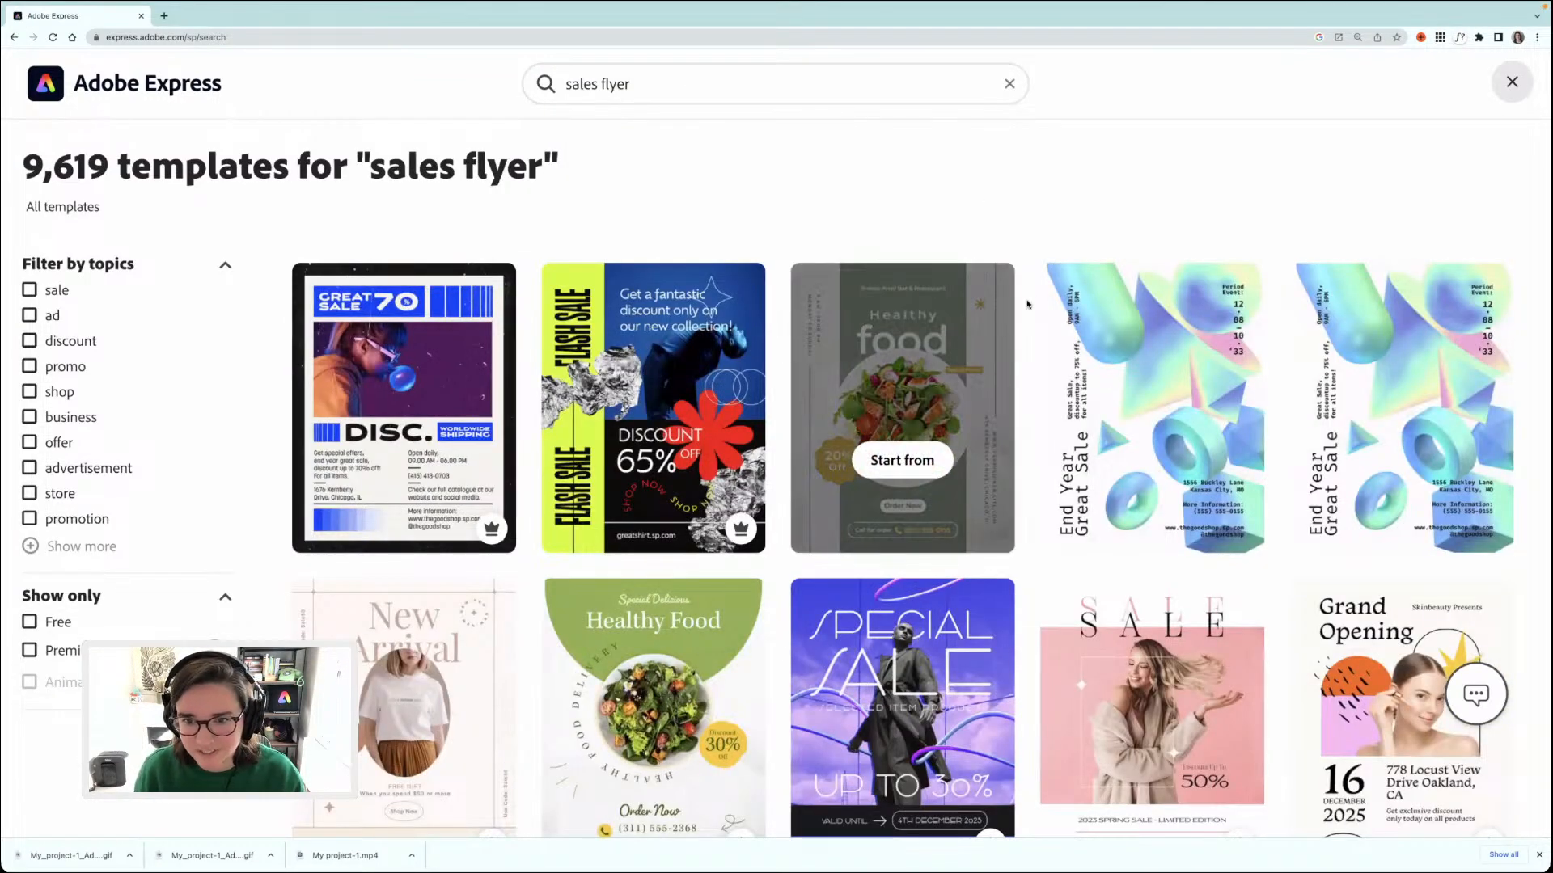
- Start a project from the black Discount Great Sale flyer template with the smiley badge and lightning bolt
scroll(1021, 303, down, 1)
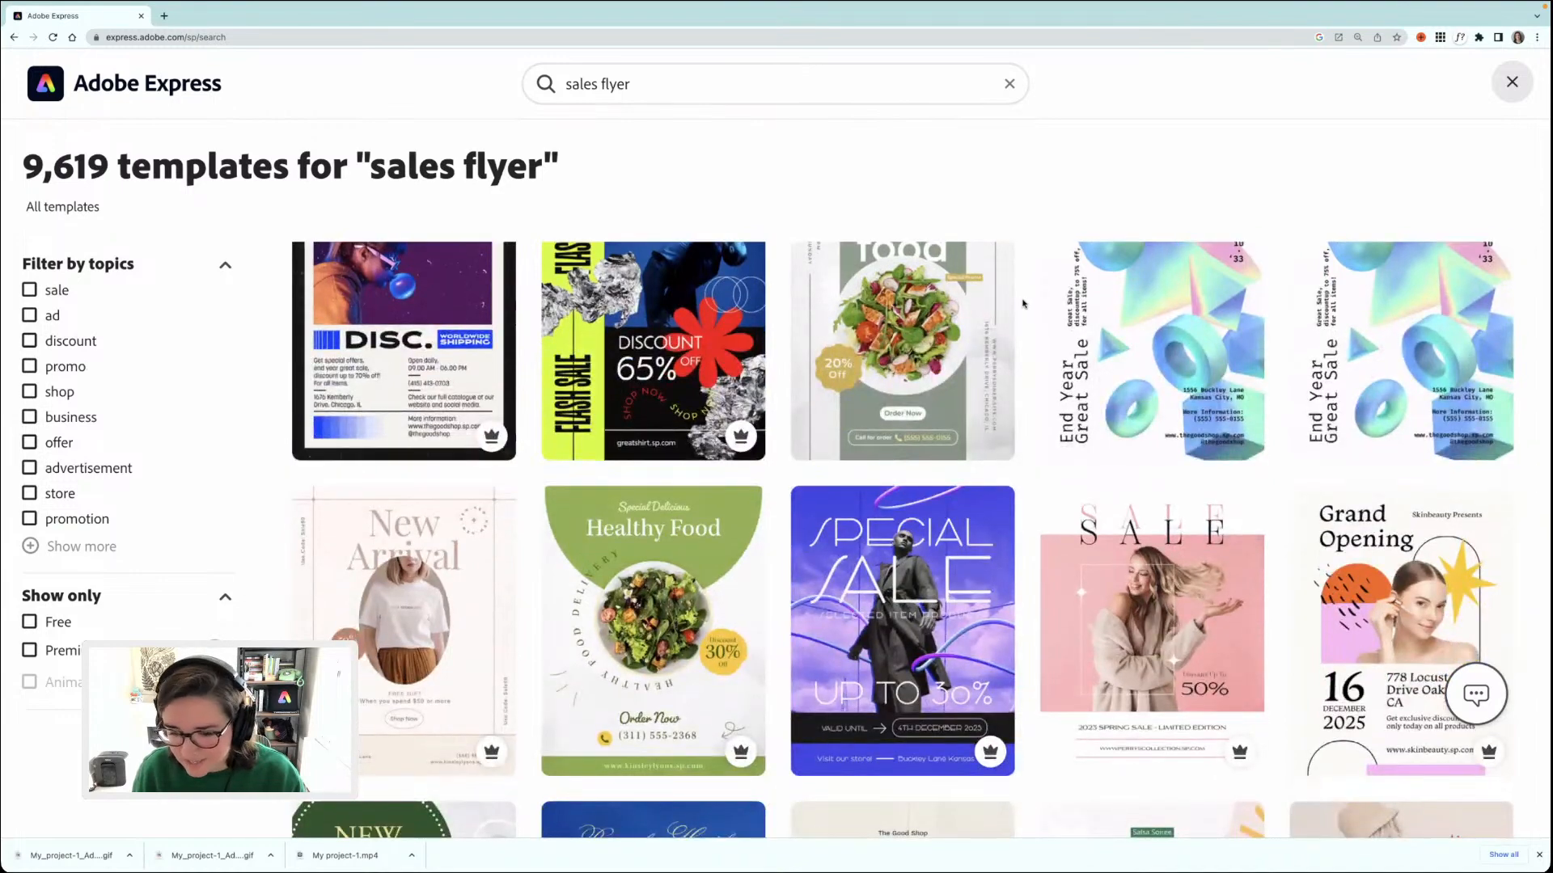
scroll(1023, 304, down, 3)
scroll(1051, 315, up, 4)
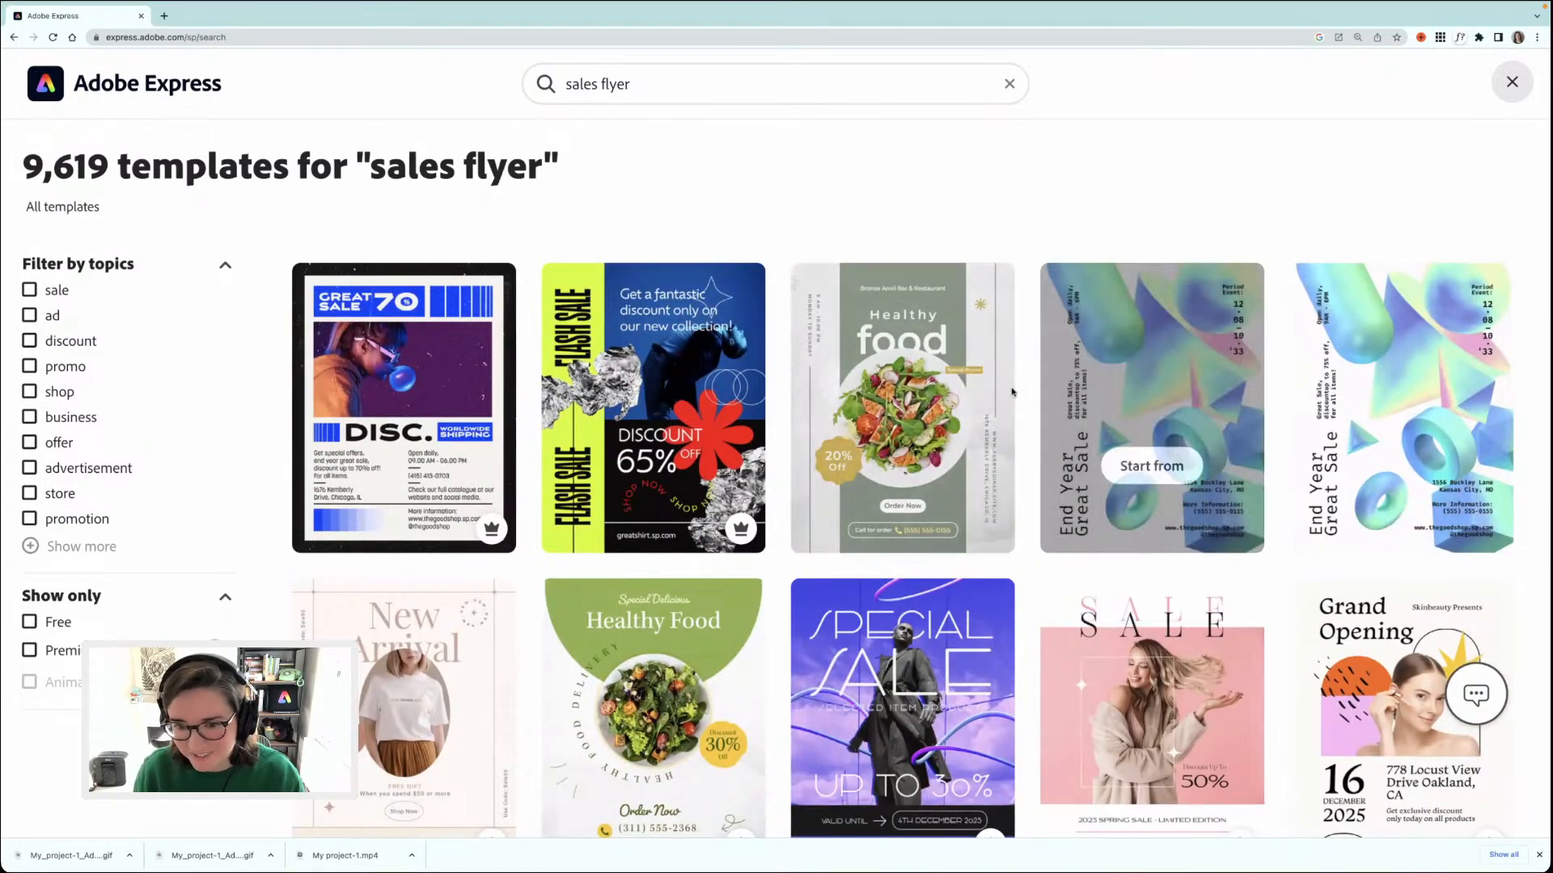
scroll(1024, 385, down, 2)
scroll(1023, 385, down, 1)
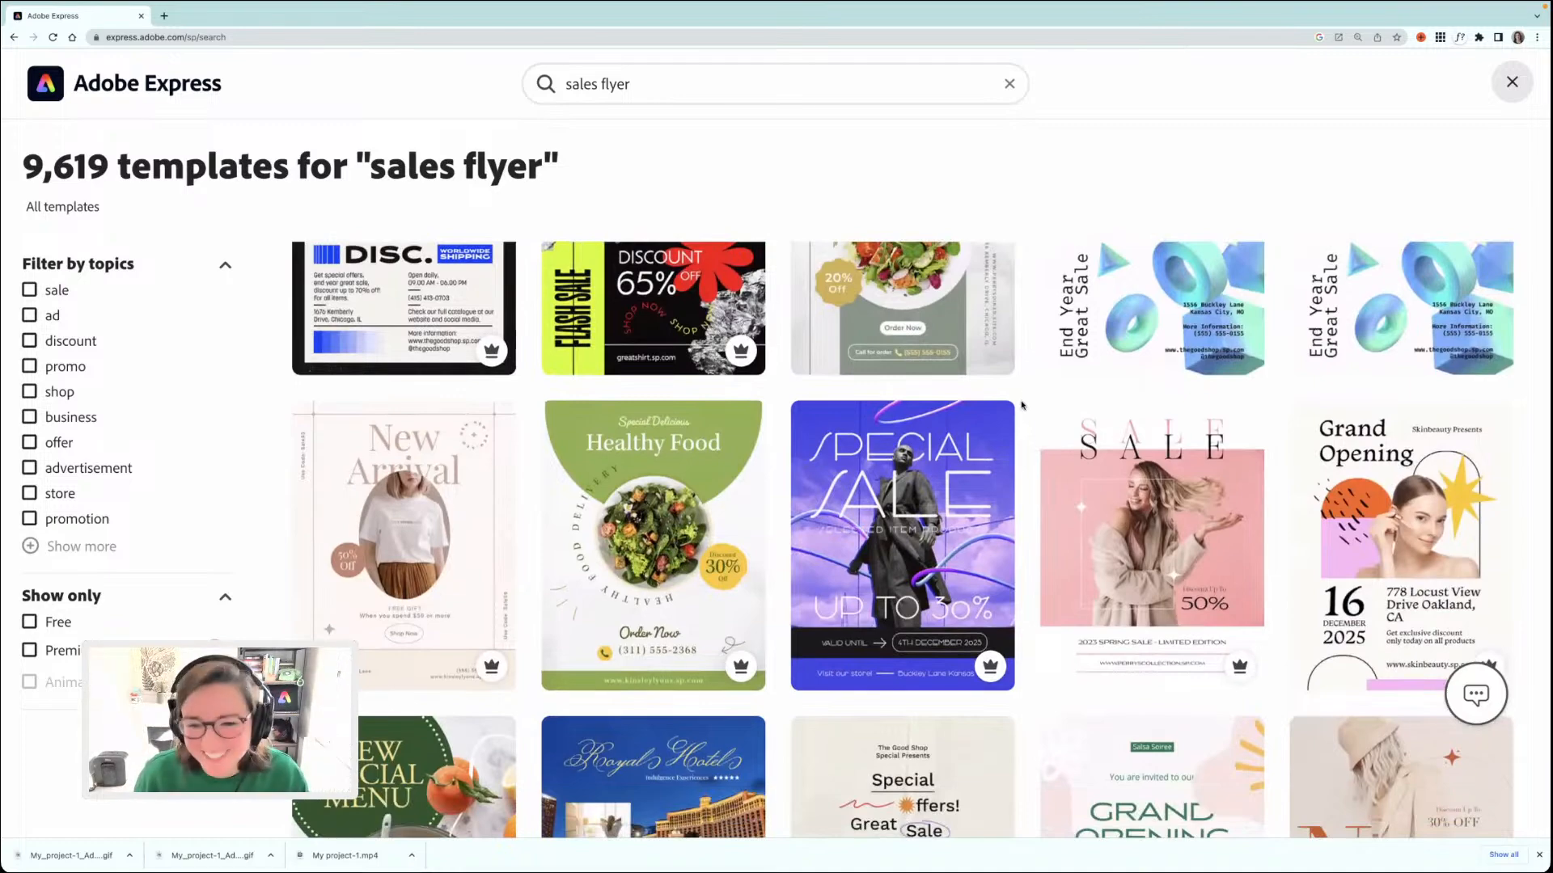
scroll(1024, 410, down, 6)
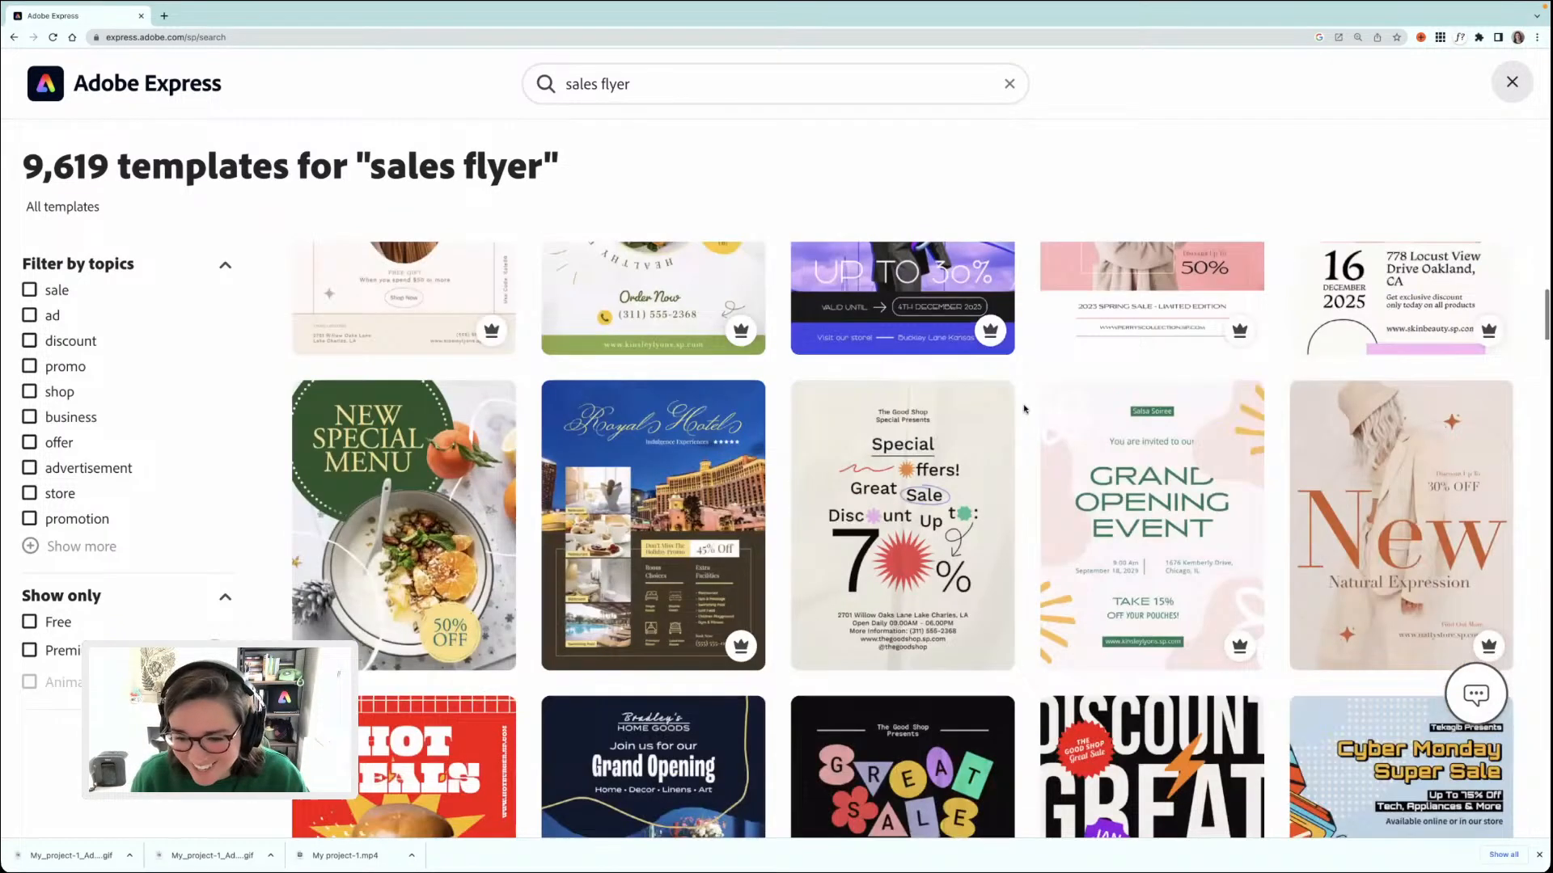
scroll(1024, 410, down, 5)
mouse_move(1130, 564)
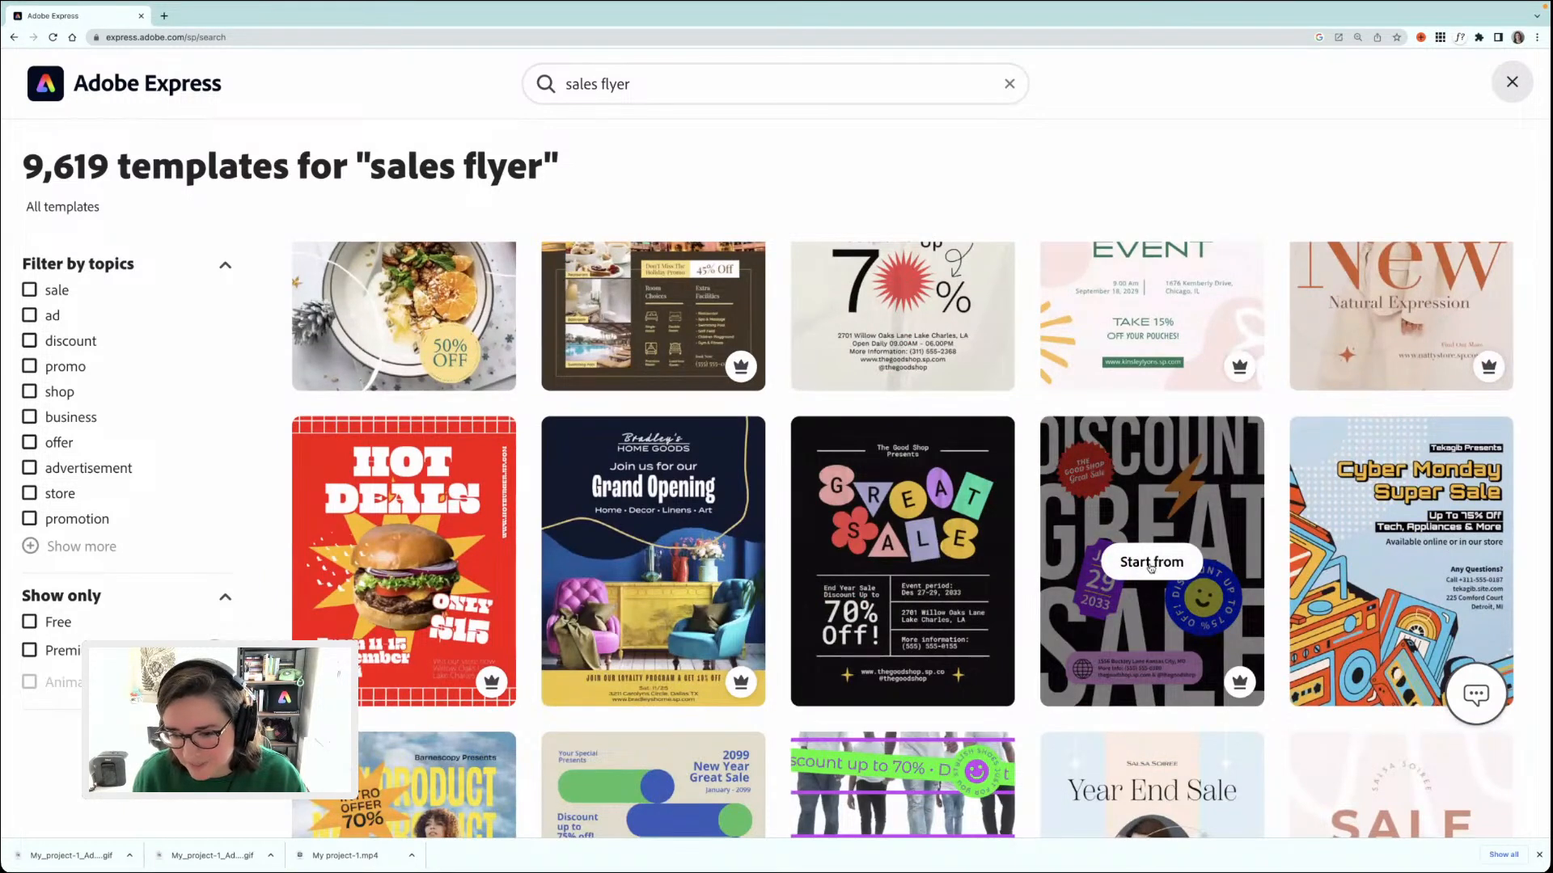
click(1151, 564)
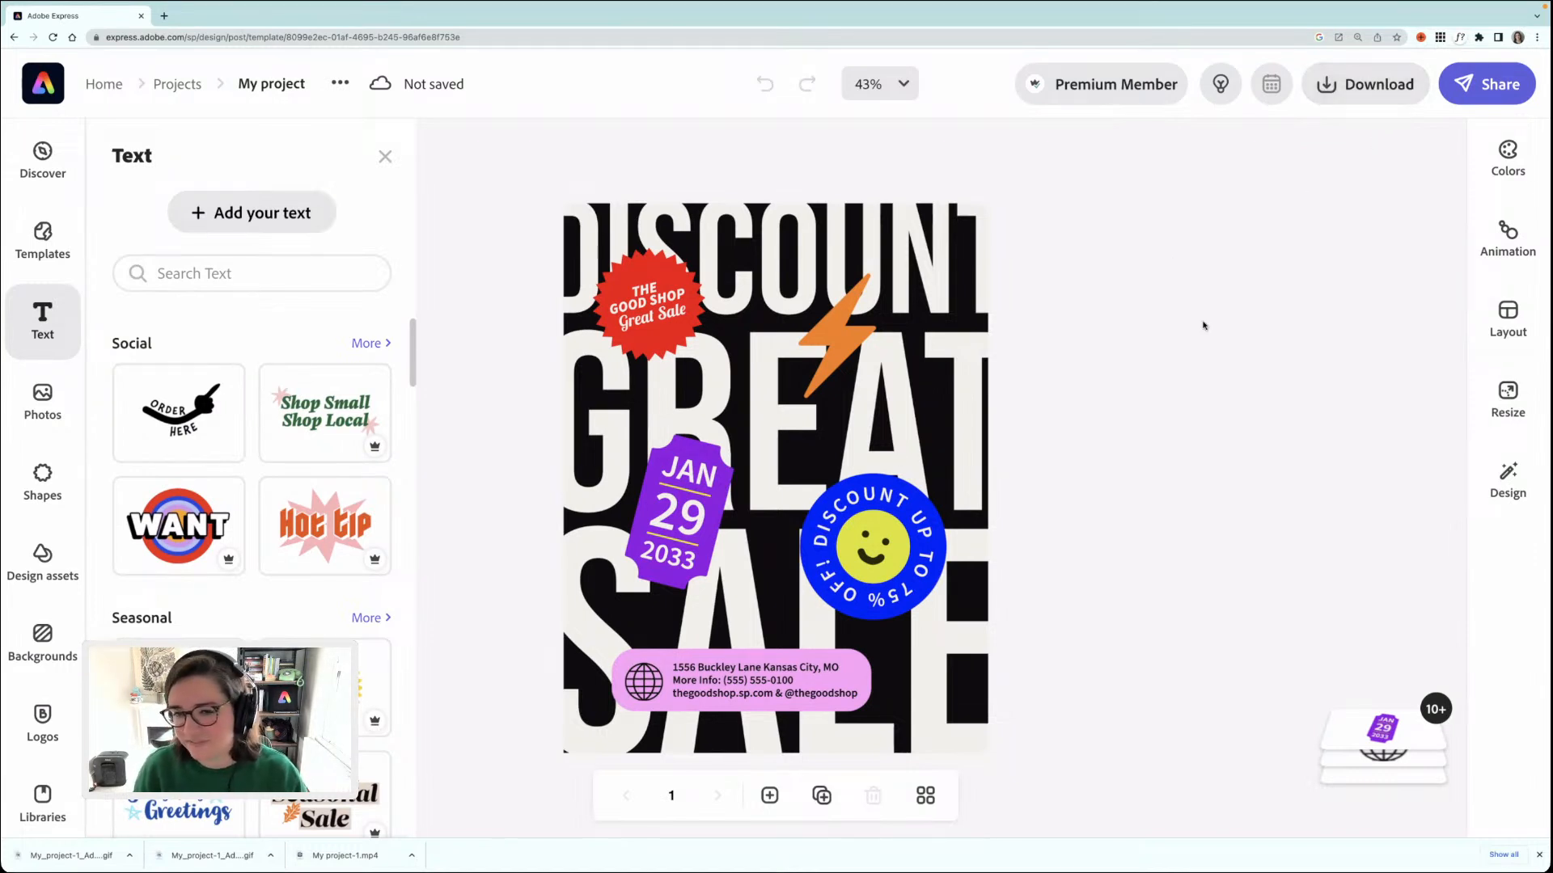
- Resize the flyer design to the 11 x 17 in Poster print format
click(1506, 393)
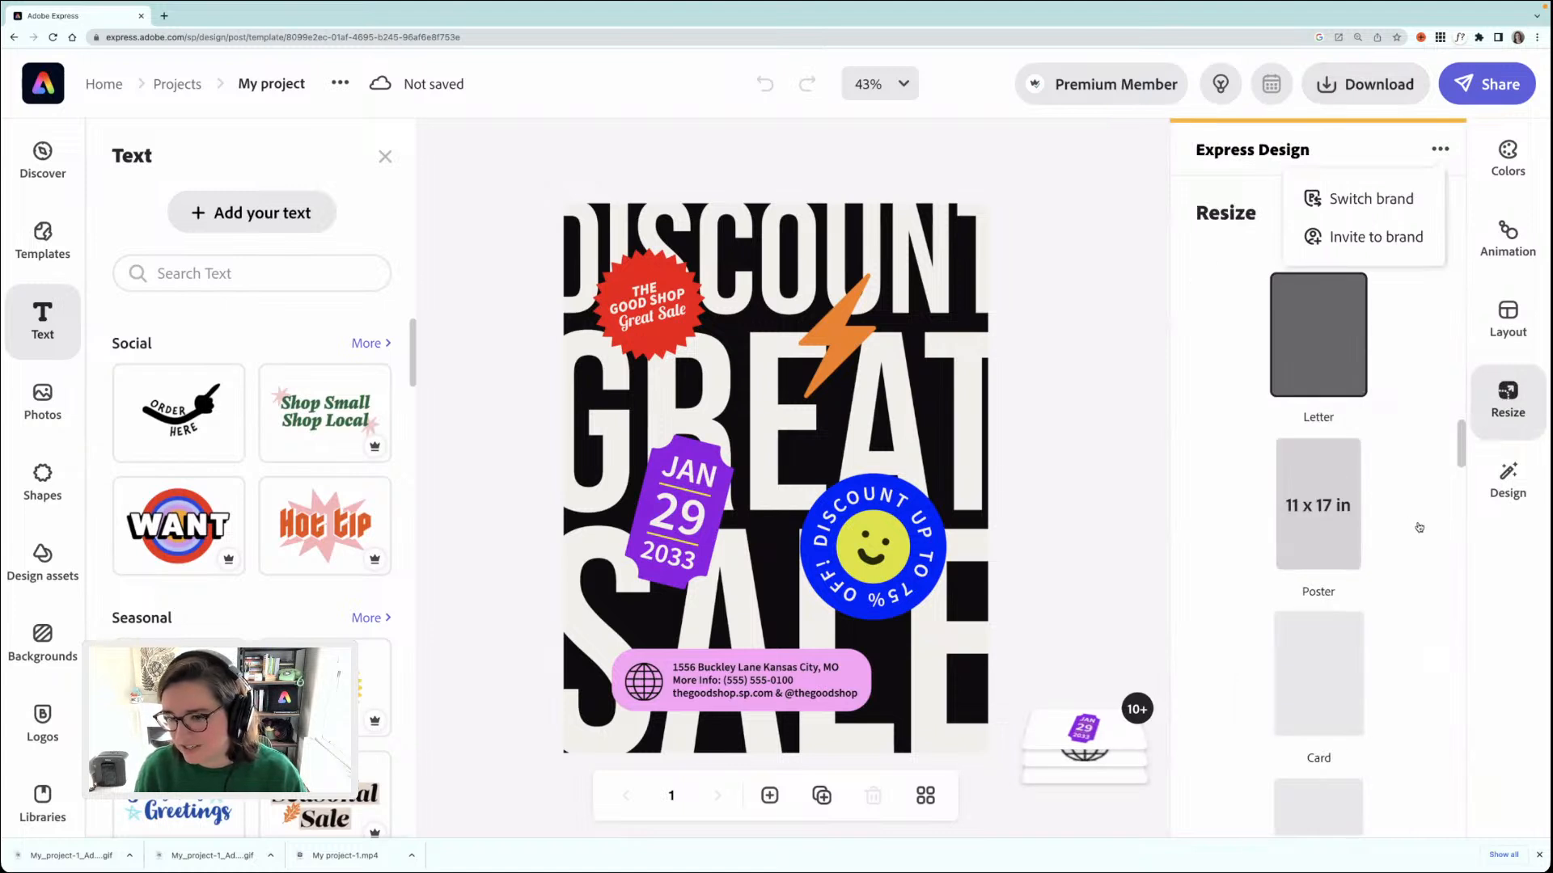
scroll(1418, 527, up, 5)
scroll(1418, 527, up, 8)
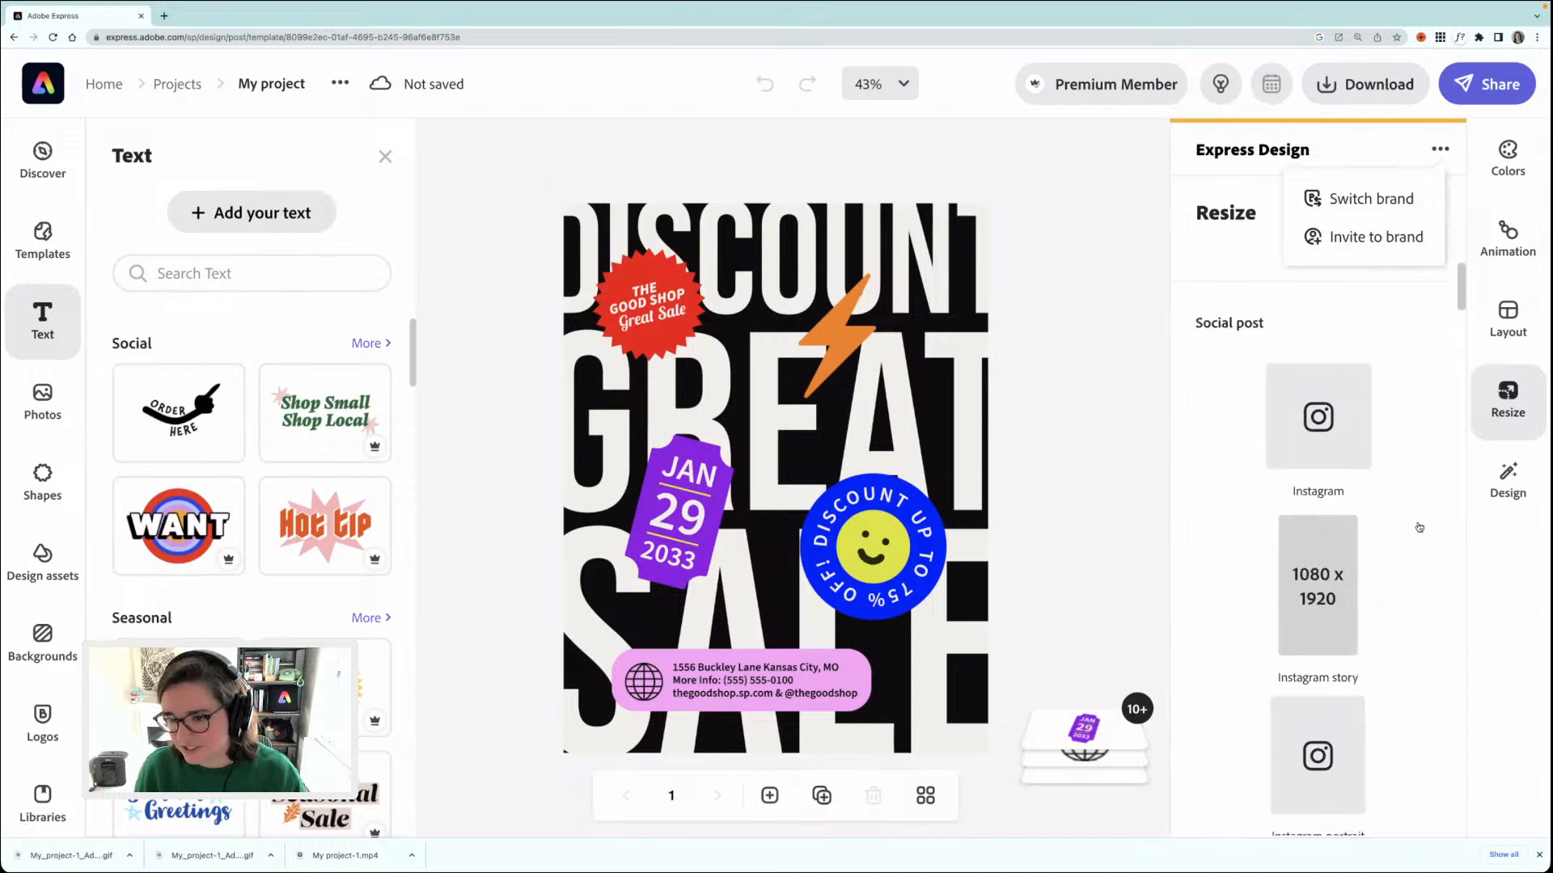
scroll(1418, 527, up, 3)
scroll(1417, 526, down, 12)
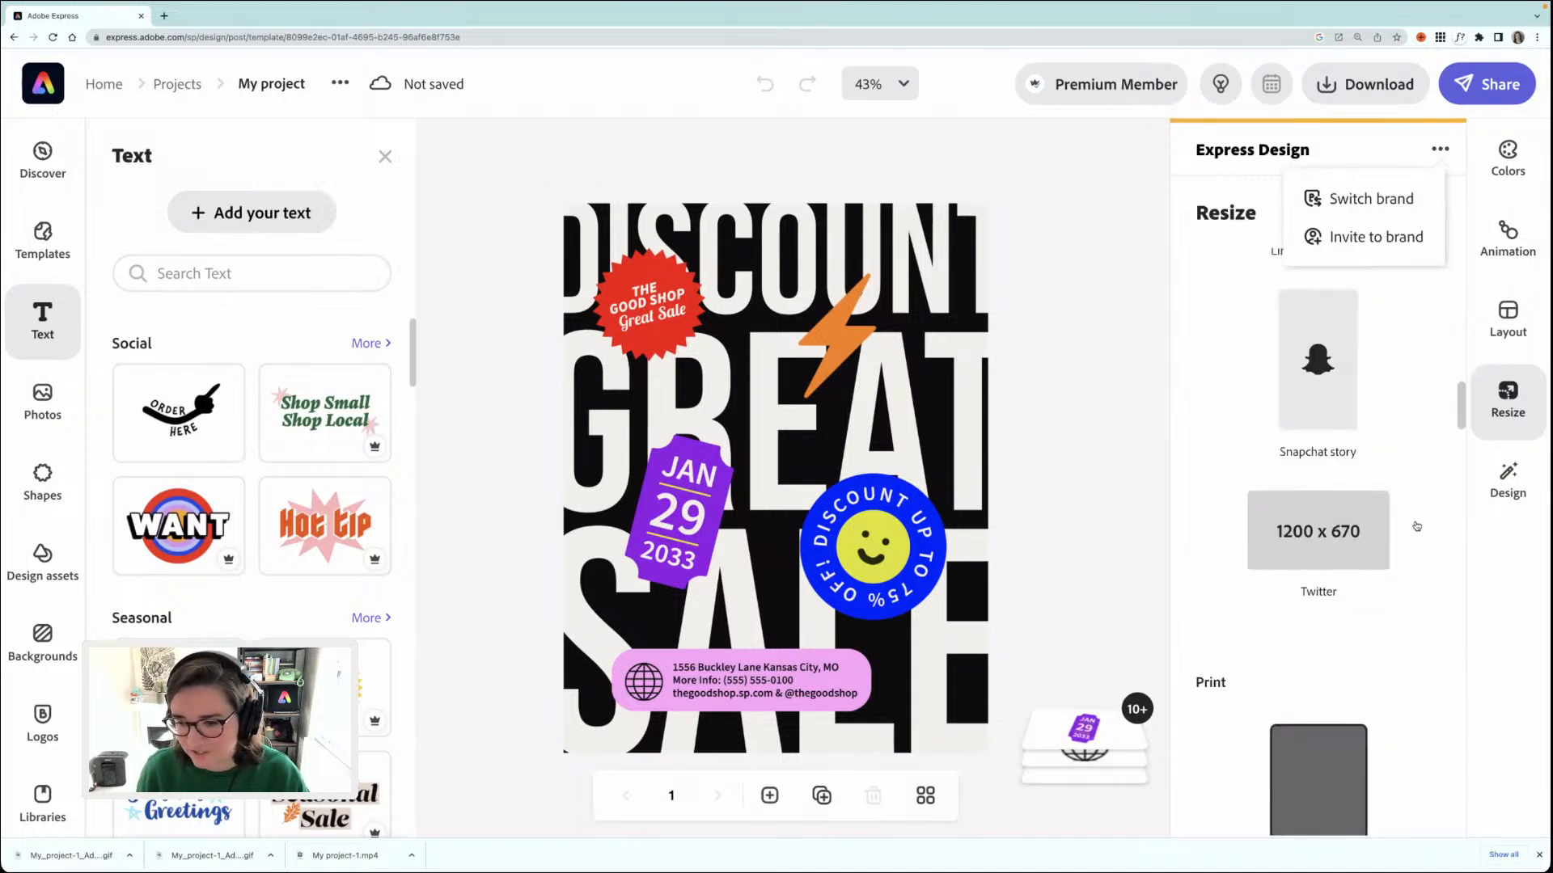
scroll(1417, 527, down, 2)
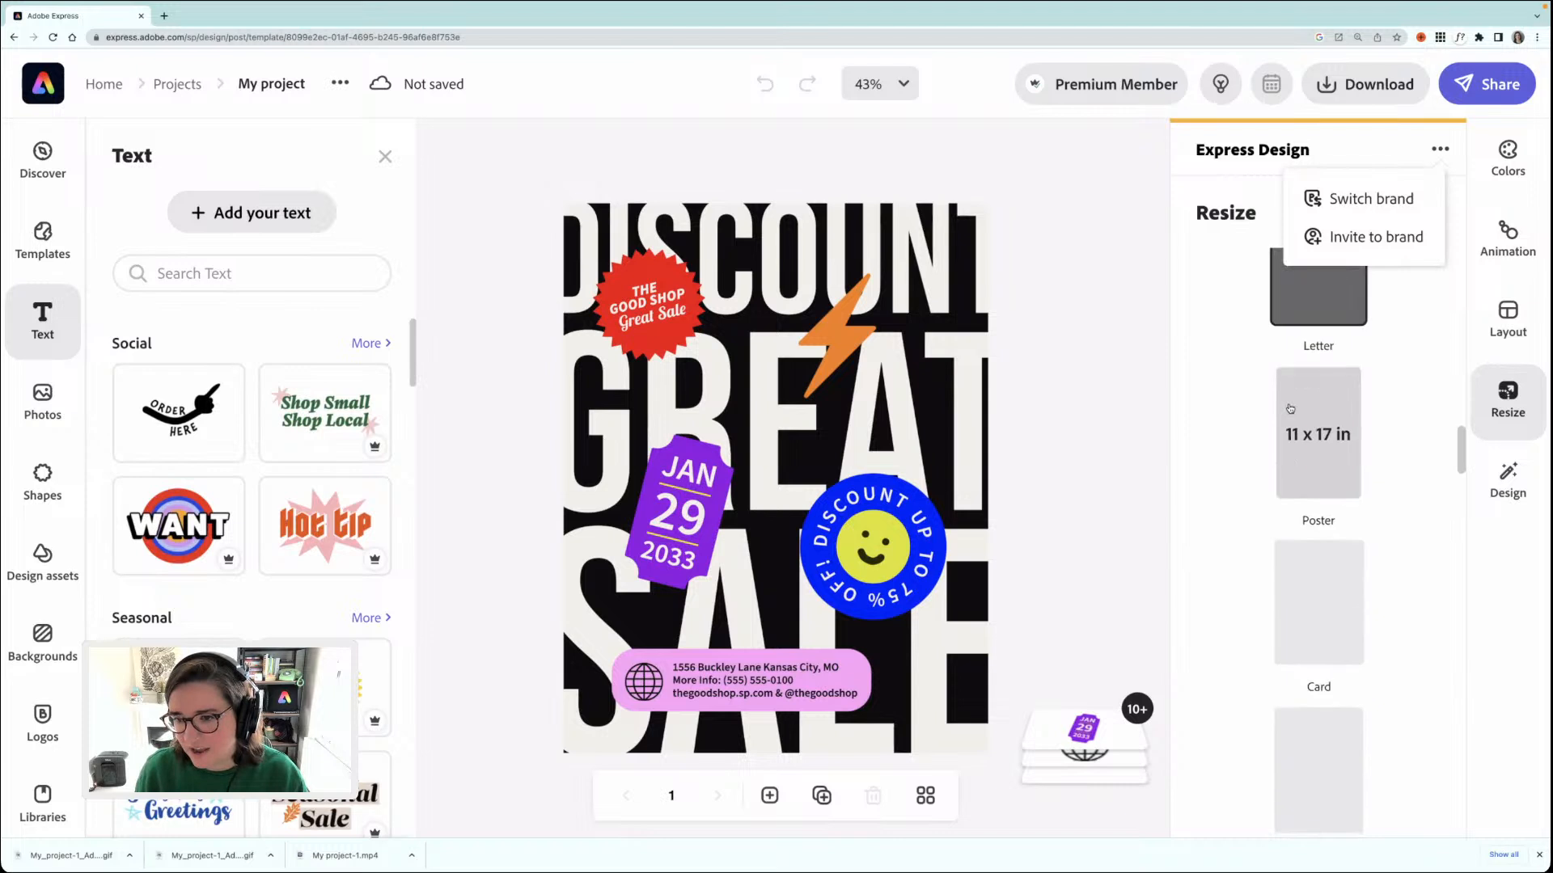
click(1318, 469)
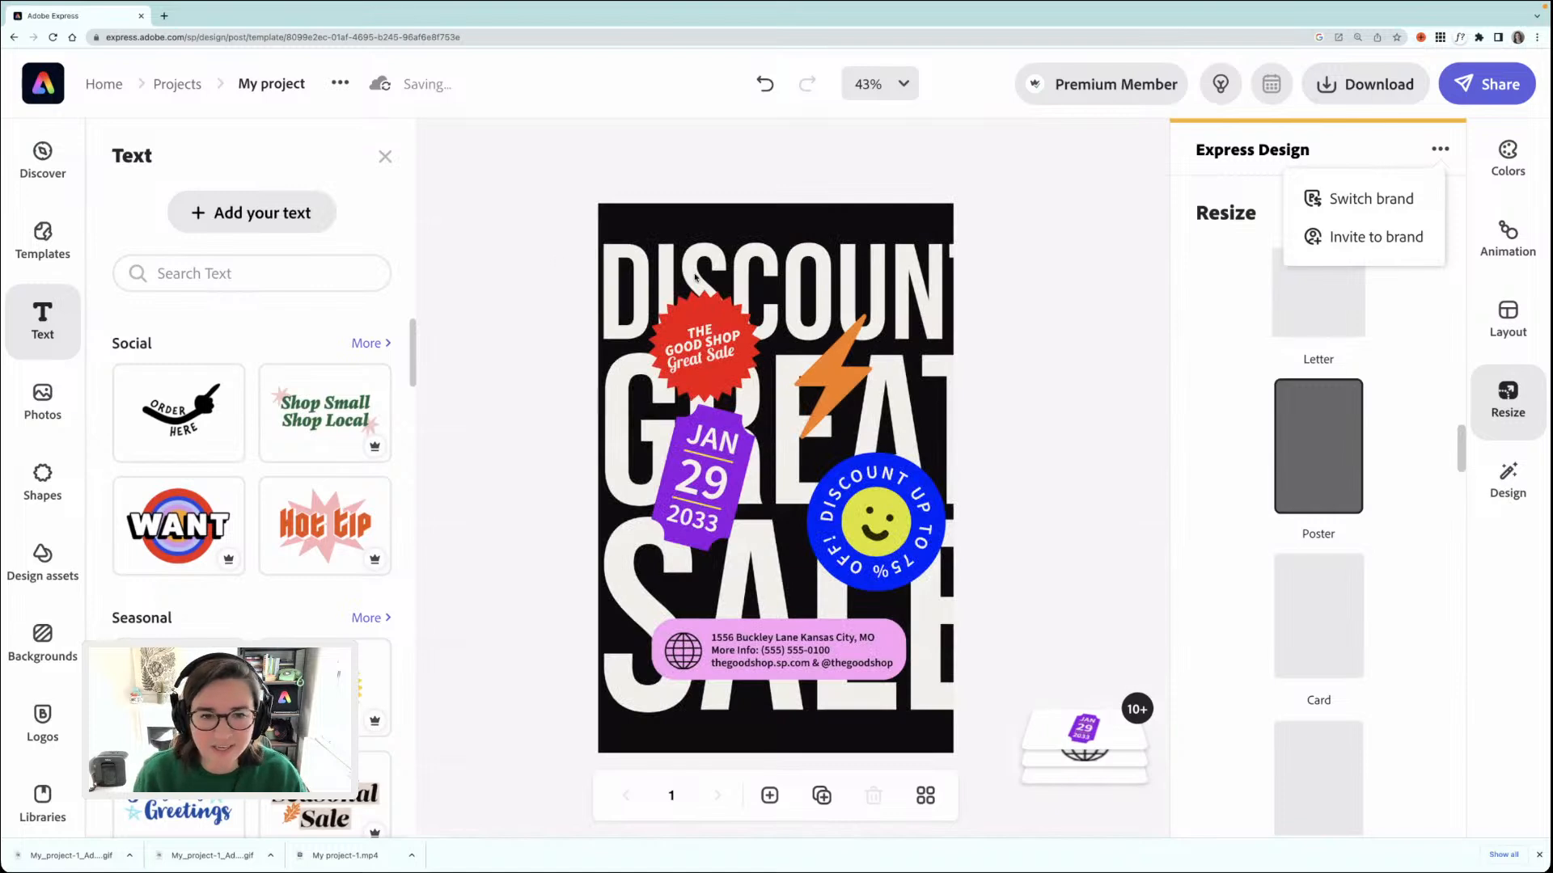
- Nudge the large DISCOUNT GREAT SALE headline to the left so it is centred across the poster
click(638, 276)
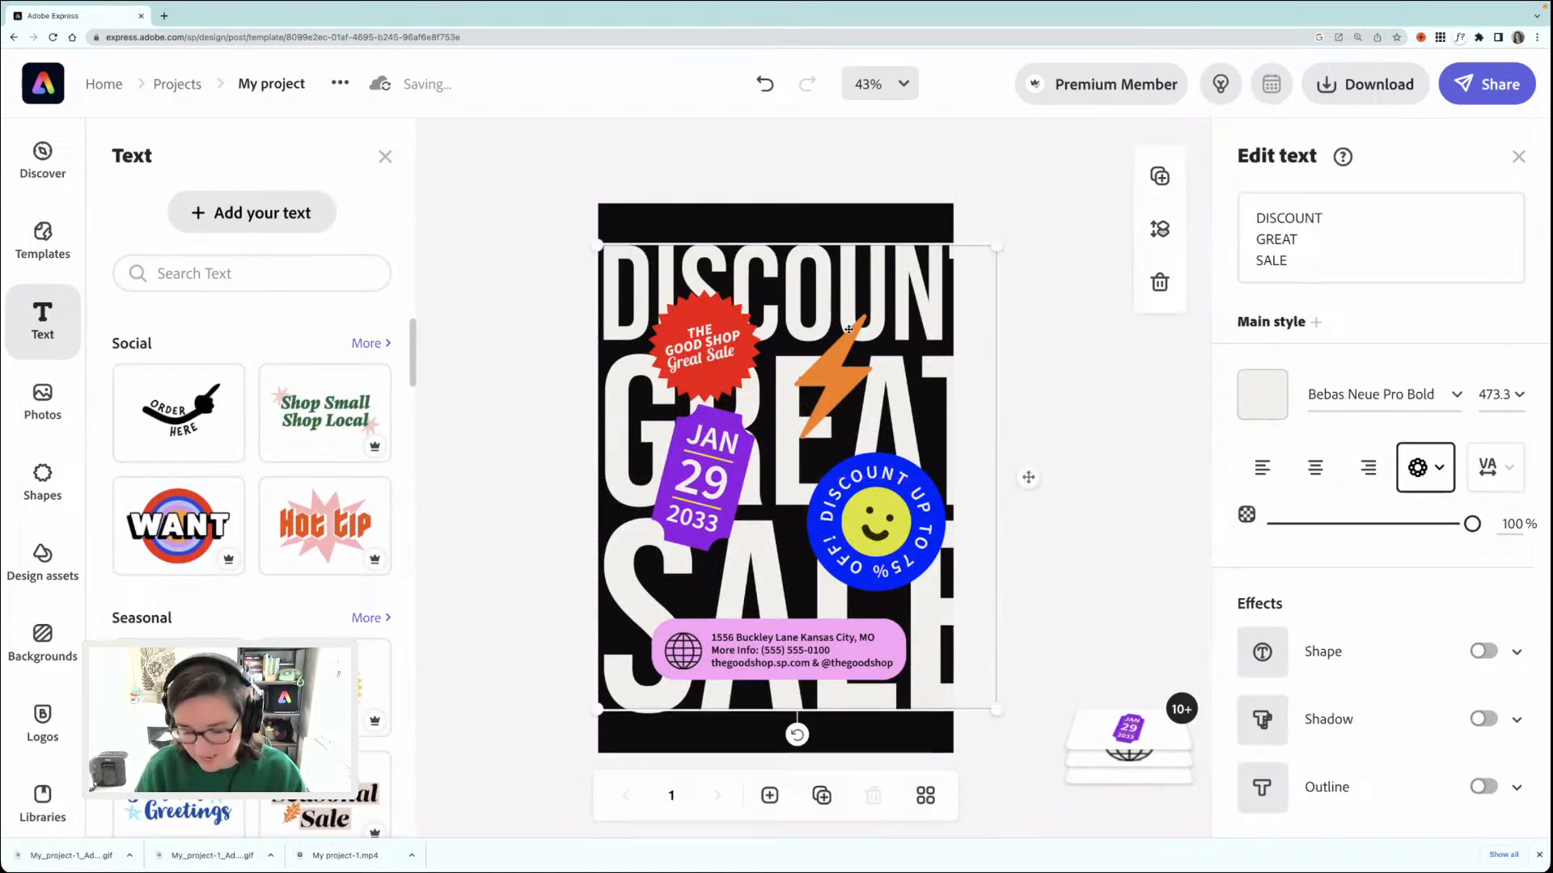
key(Left)
key(Left)
key(Left)
key(Left)
key(Left)
key(Left)
key(Left)
key(Left)
key(Left)
key(Left)
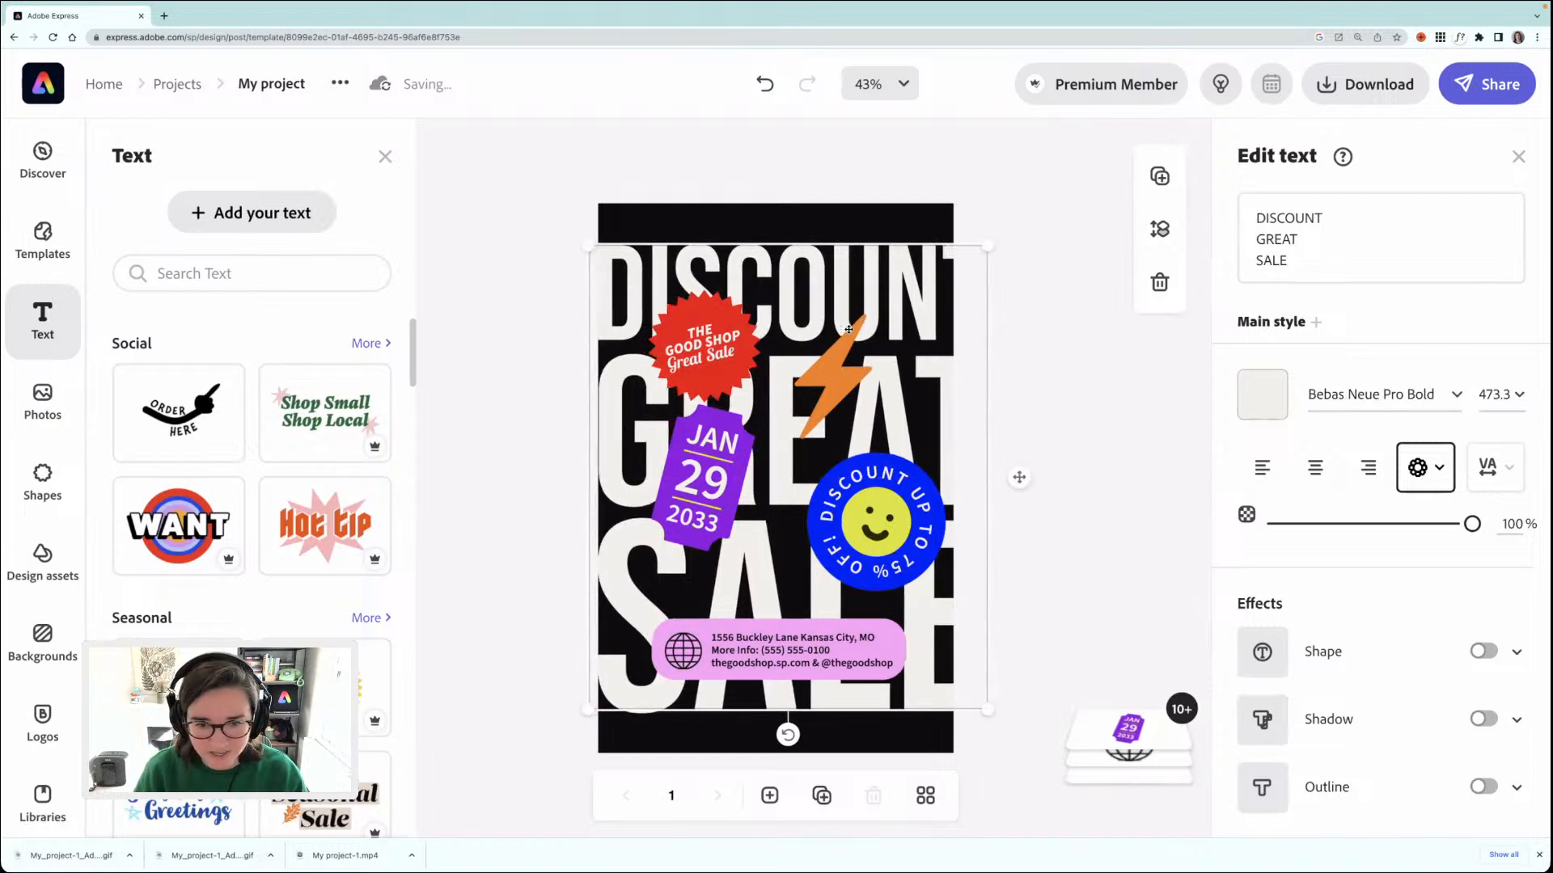
key(Left)
key(Left)
key(Left)
key(Left)
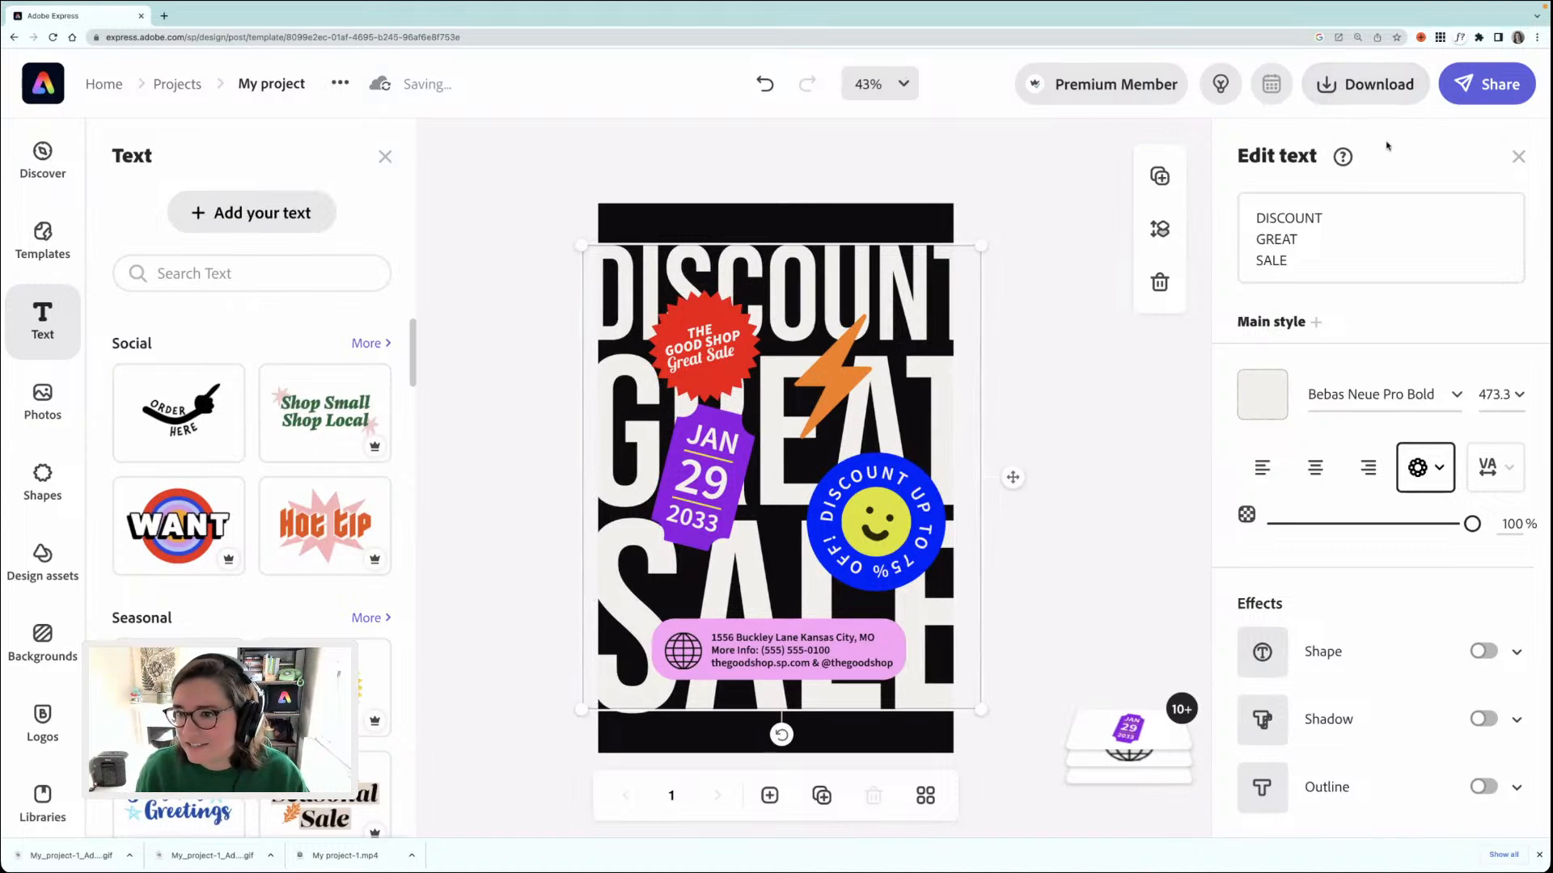
- Replace the three headline lines with "ST Patrick's", "day" and "party", and enlarge the headline slightly
click(1309, 219)
double_click(1309, 219)
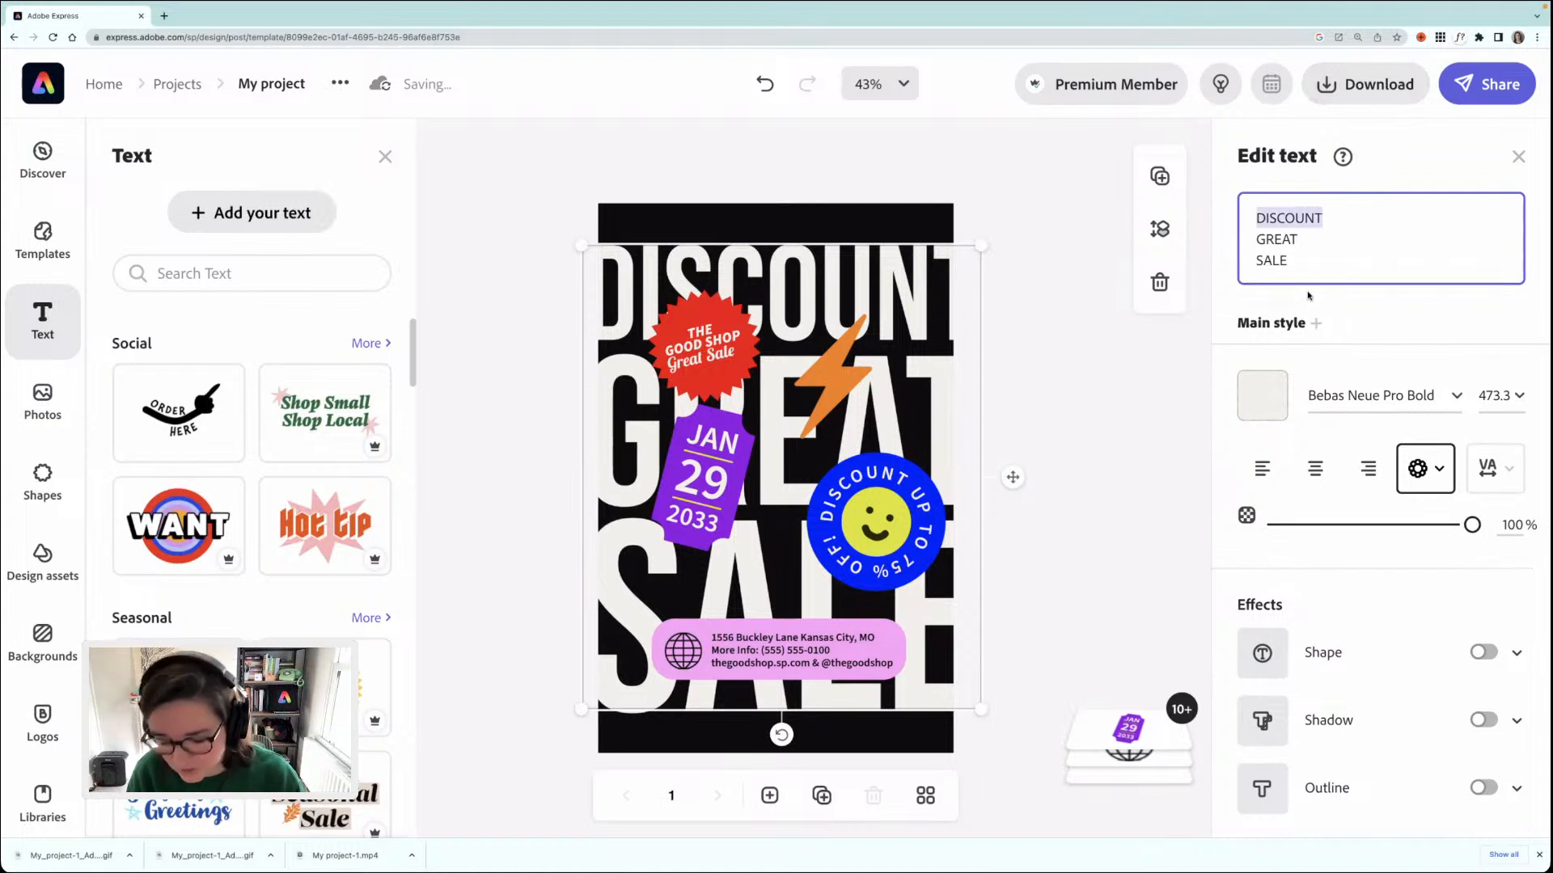
text(ST)
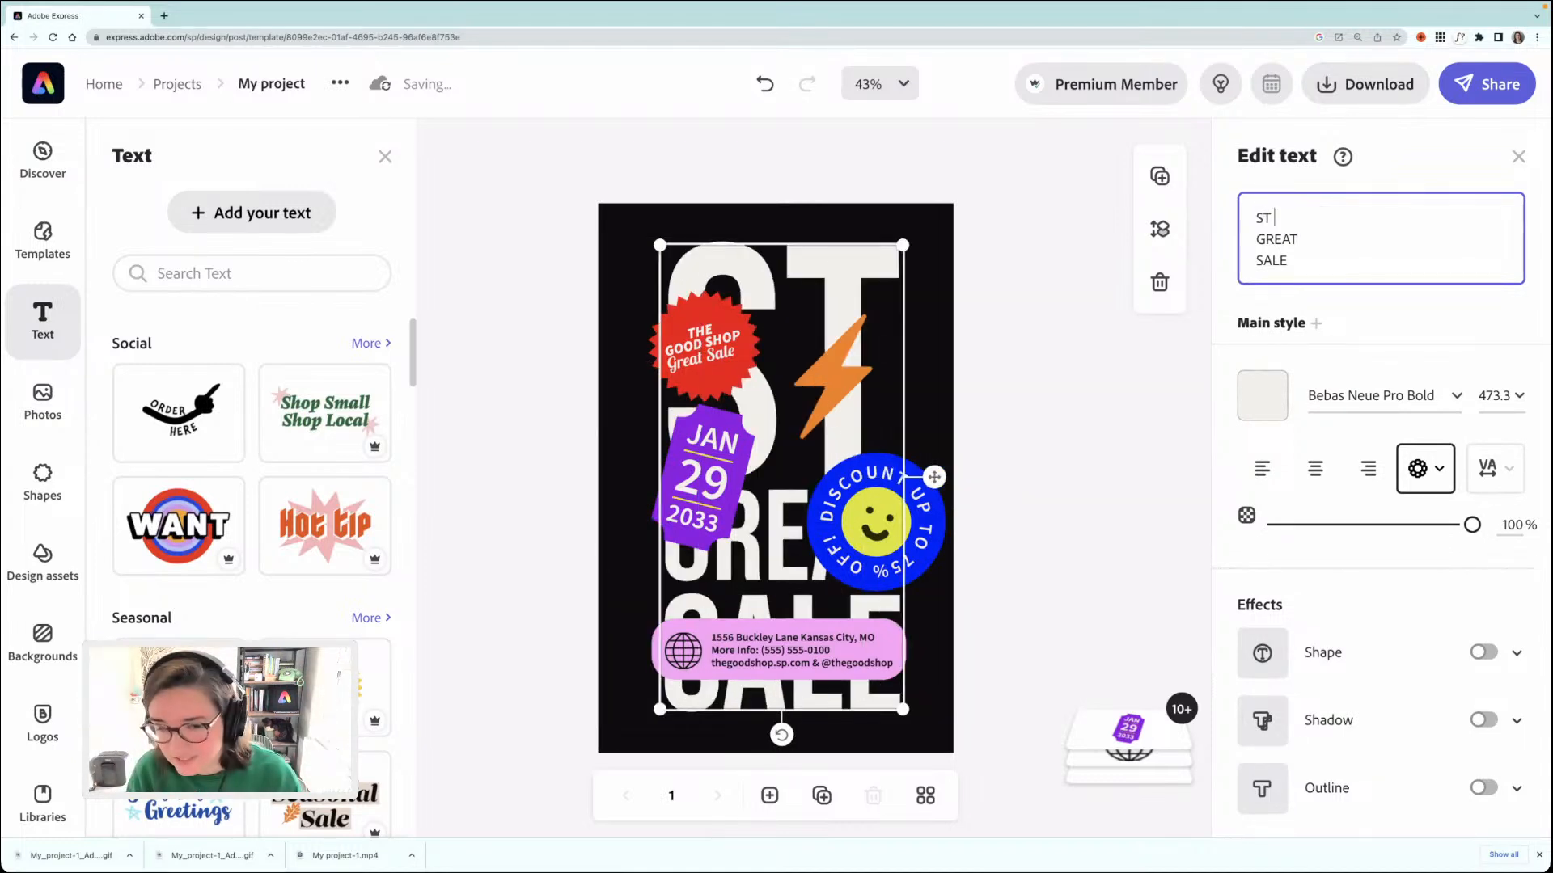
text( P)
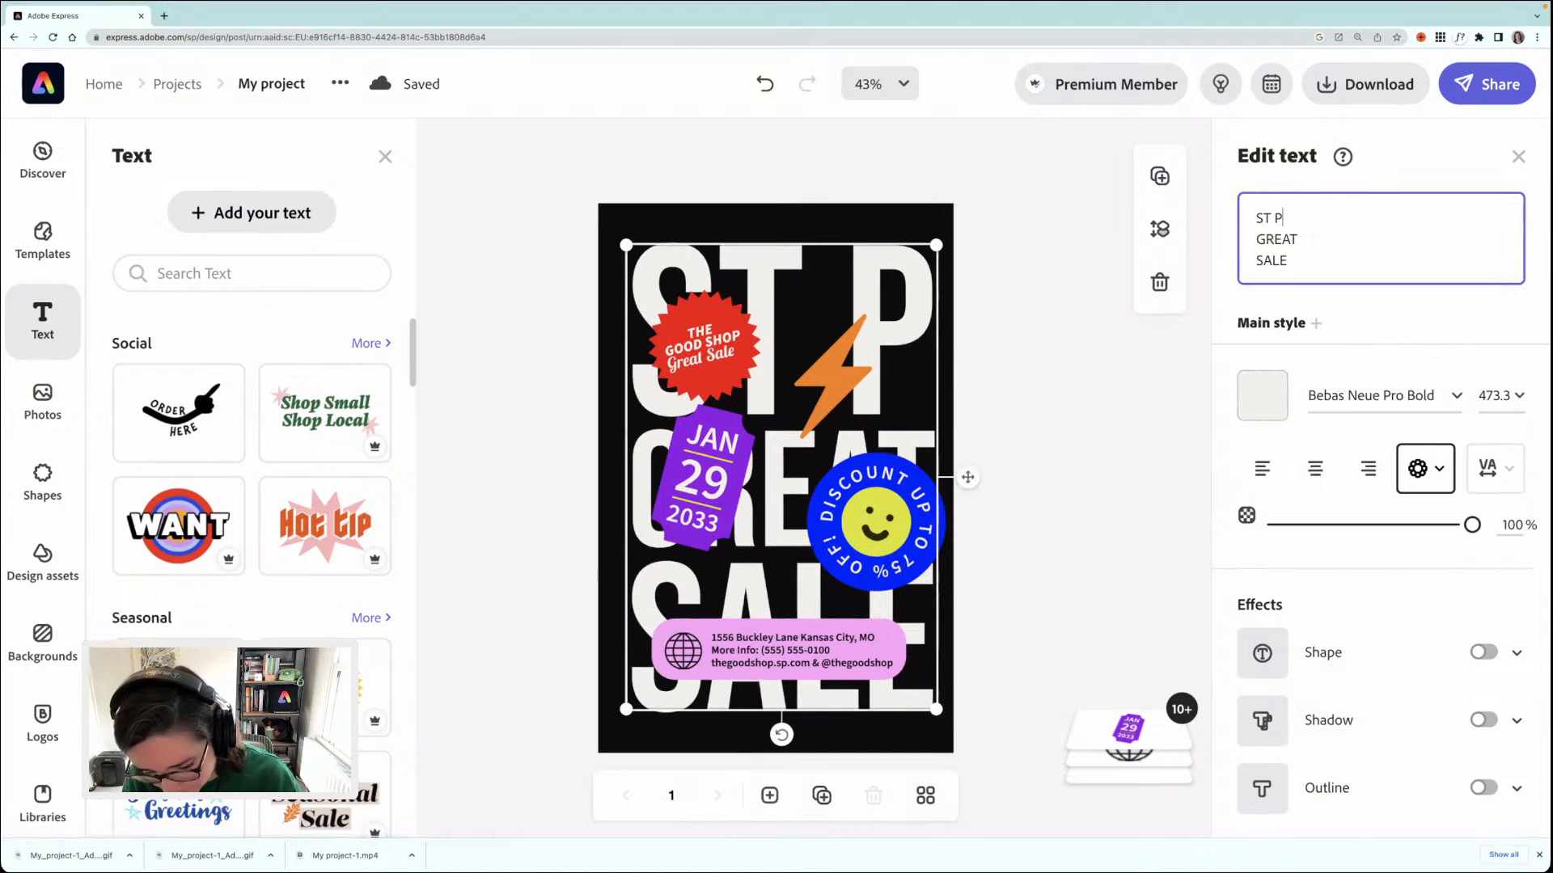
text(atrick's)
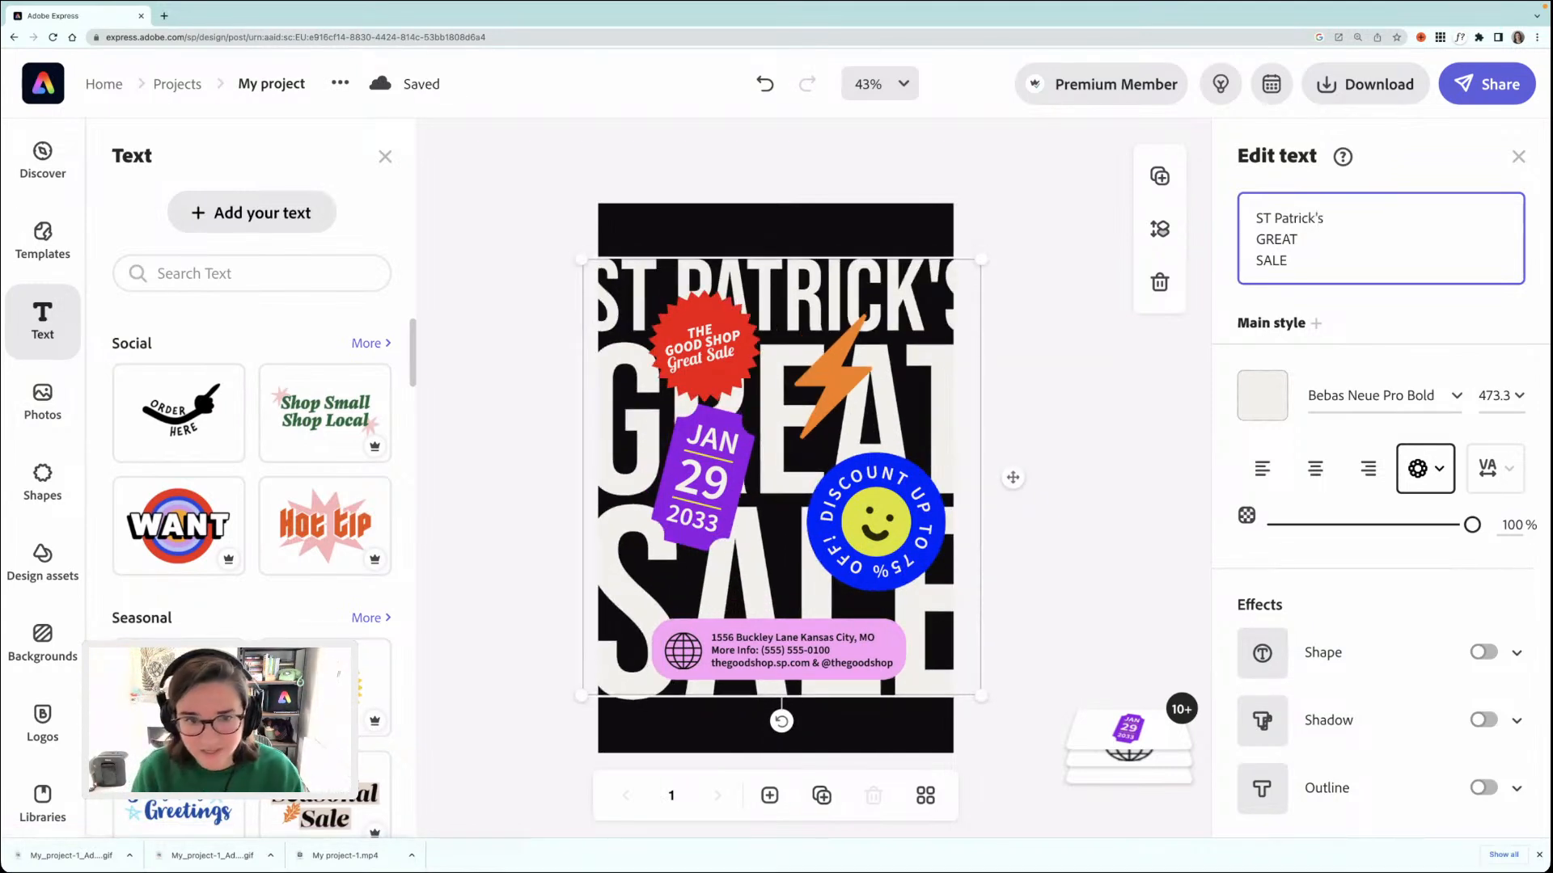
drag(1295, 235, 1255, 239)
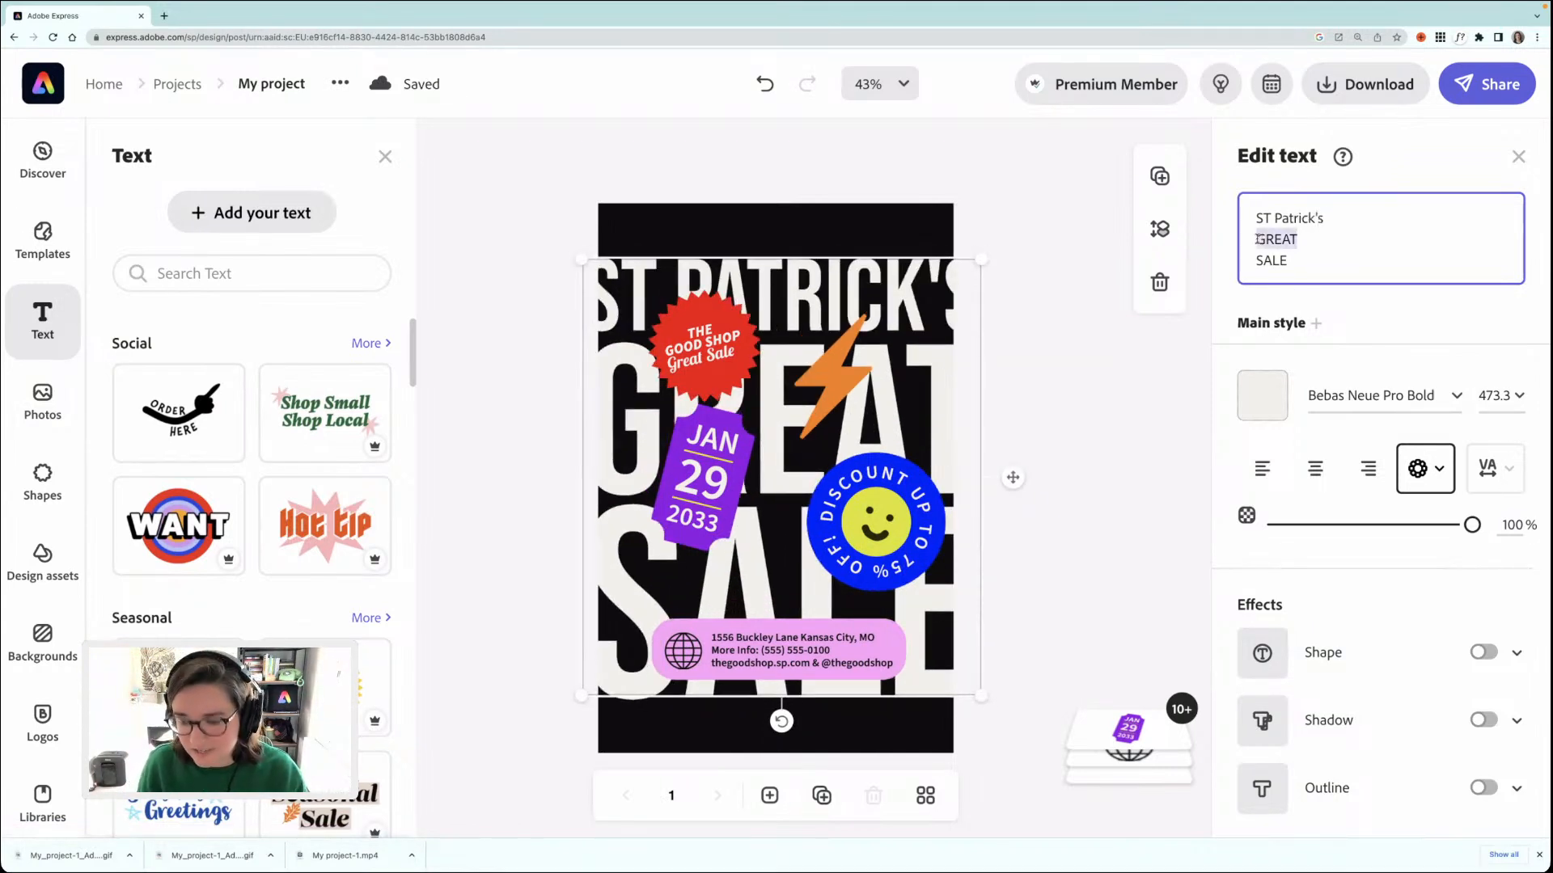
text(day)
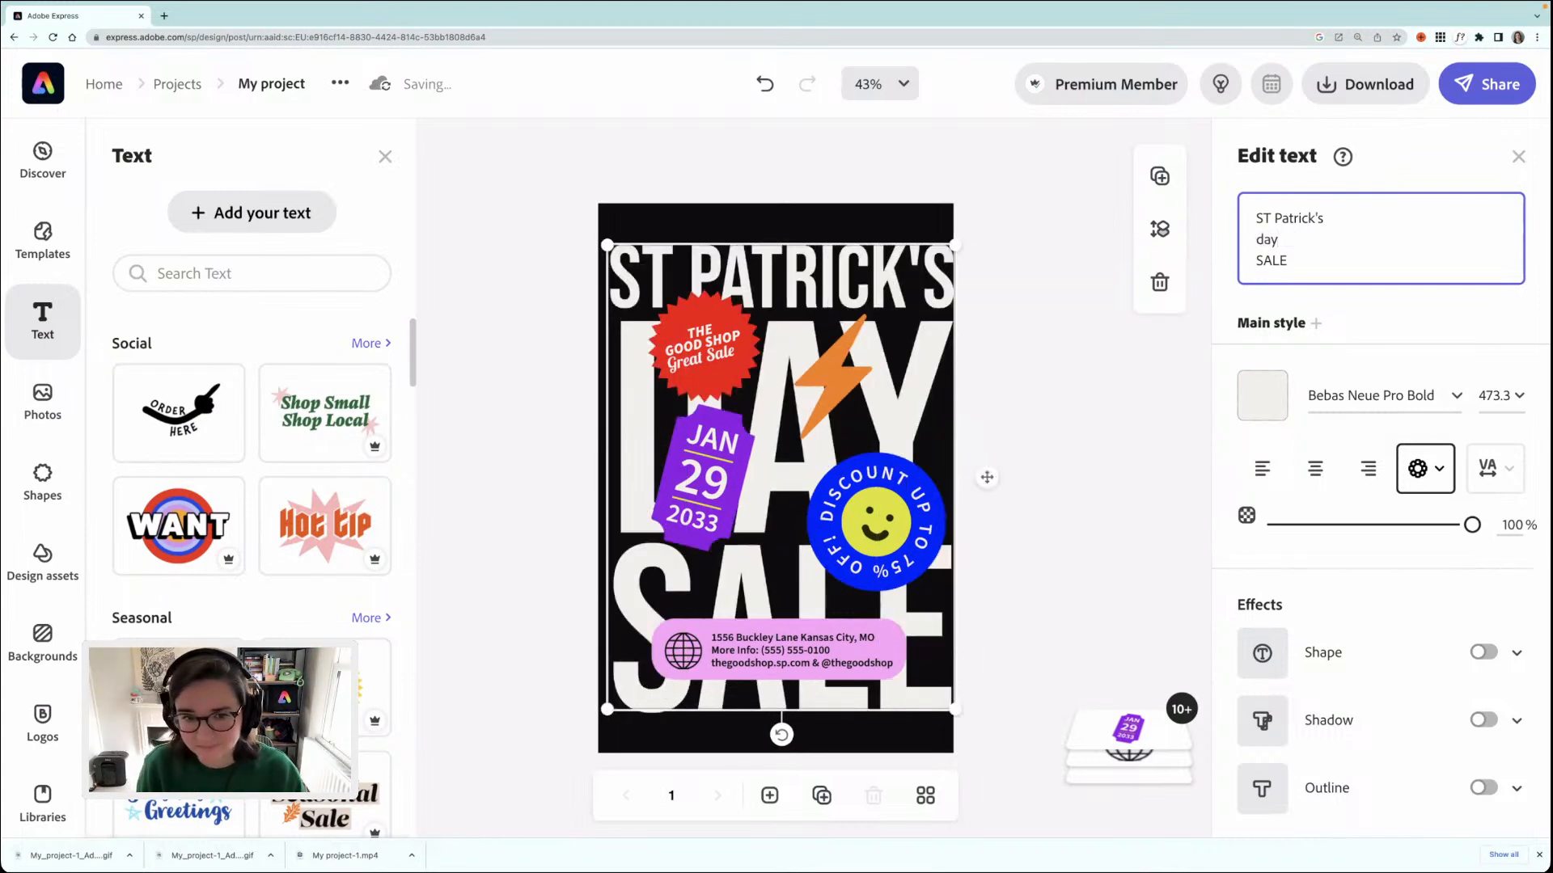
drag(1281, 263, 1254, 261)
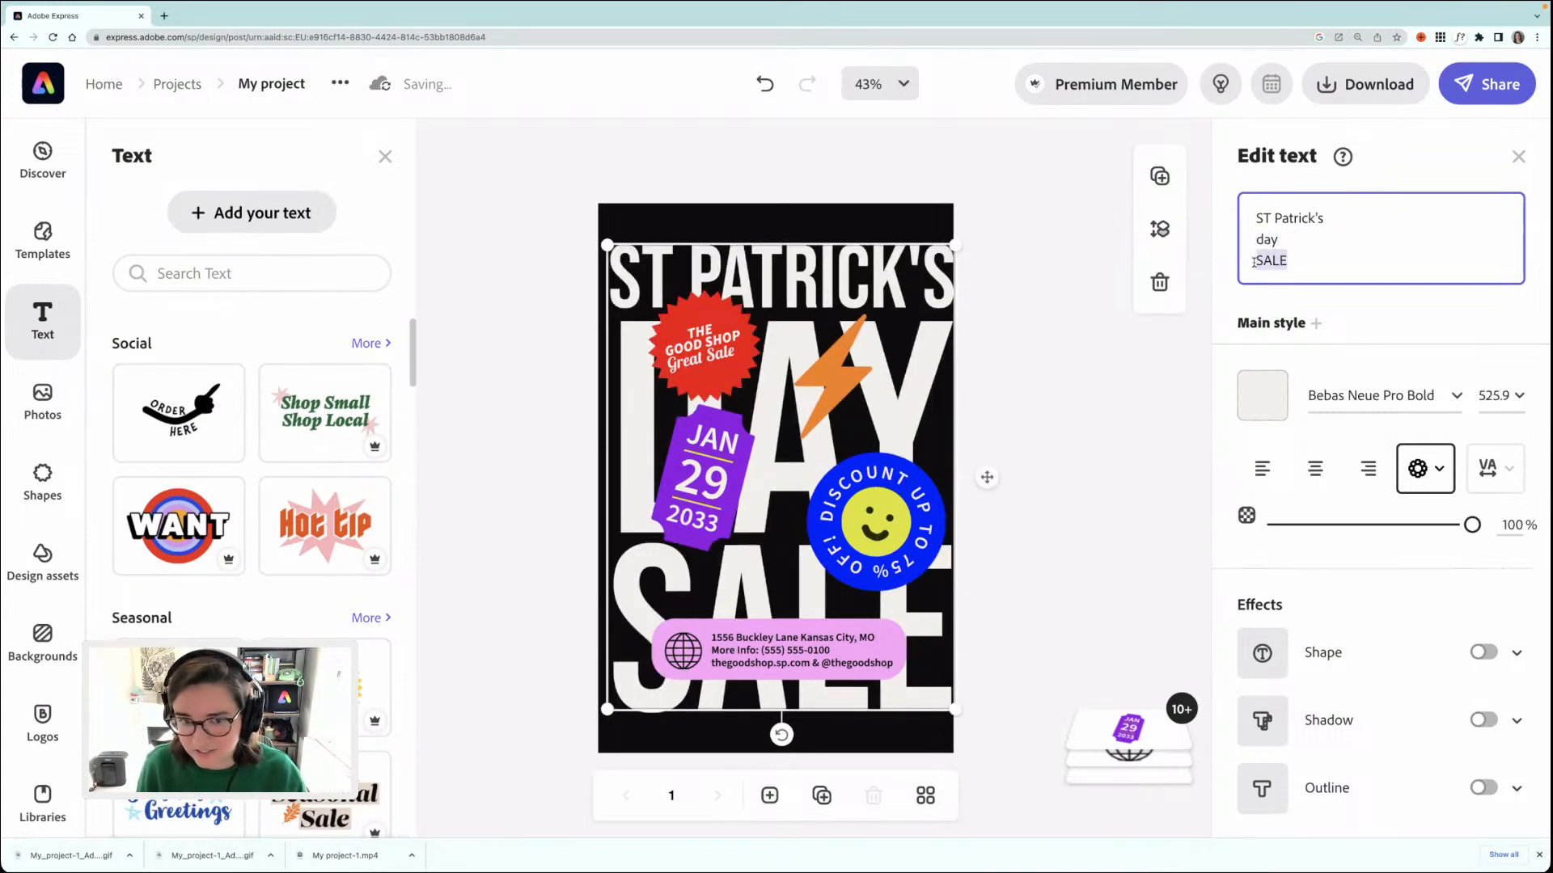
text(party)
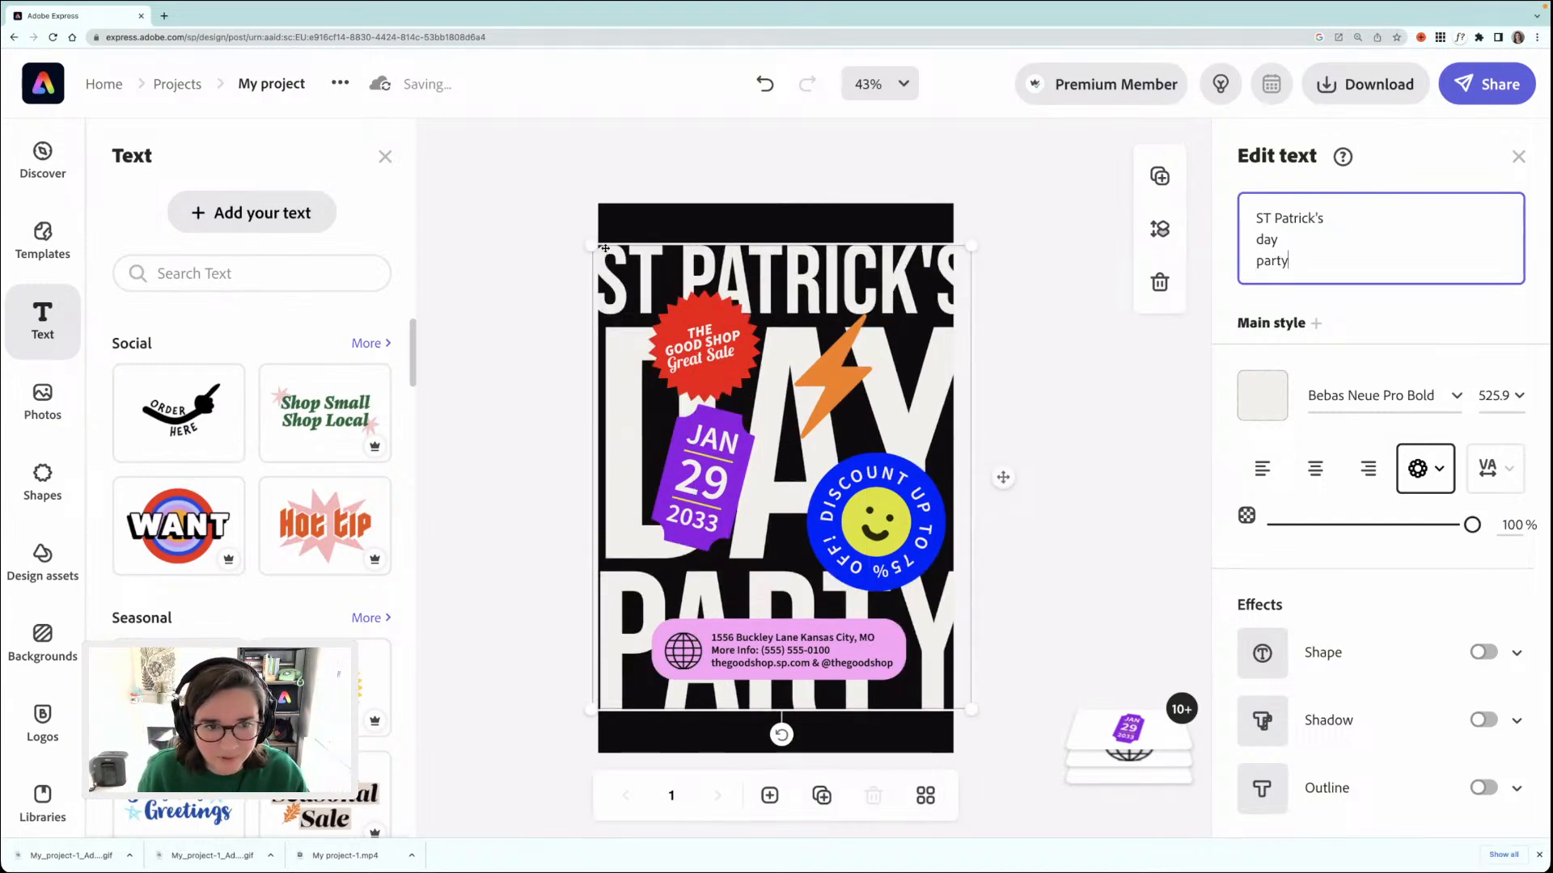
drag(591, 245, 588, 235)
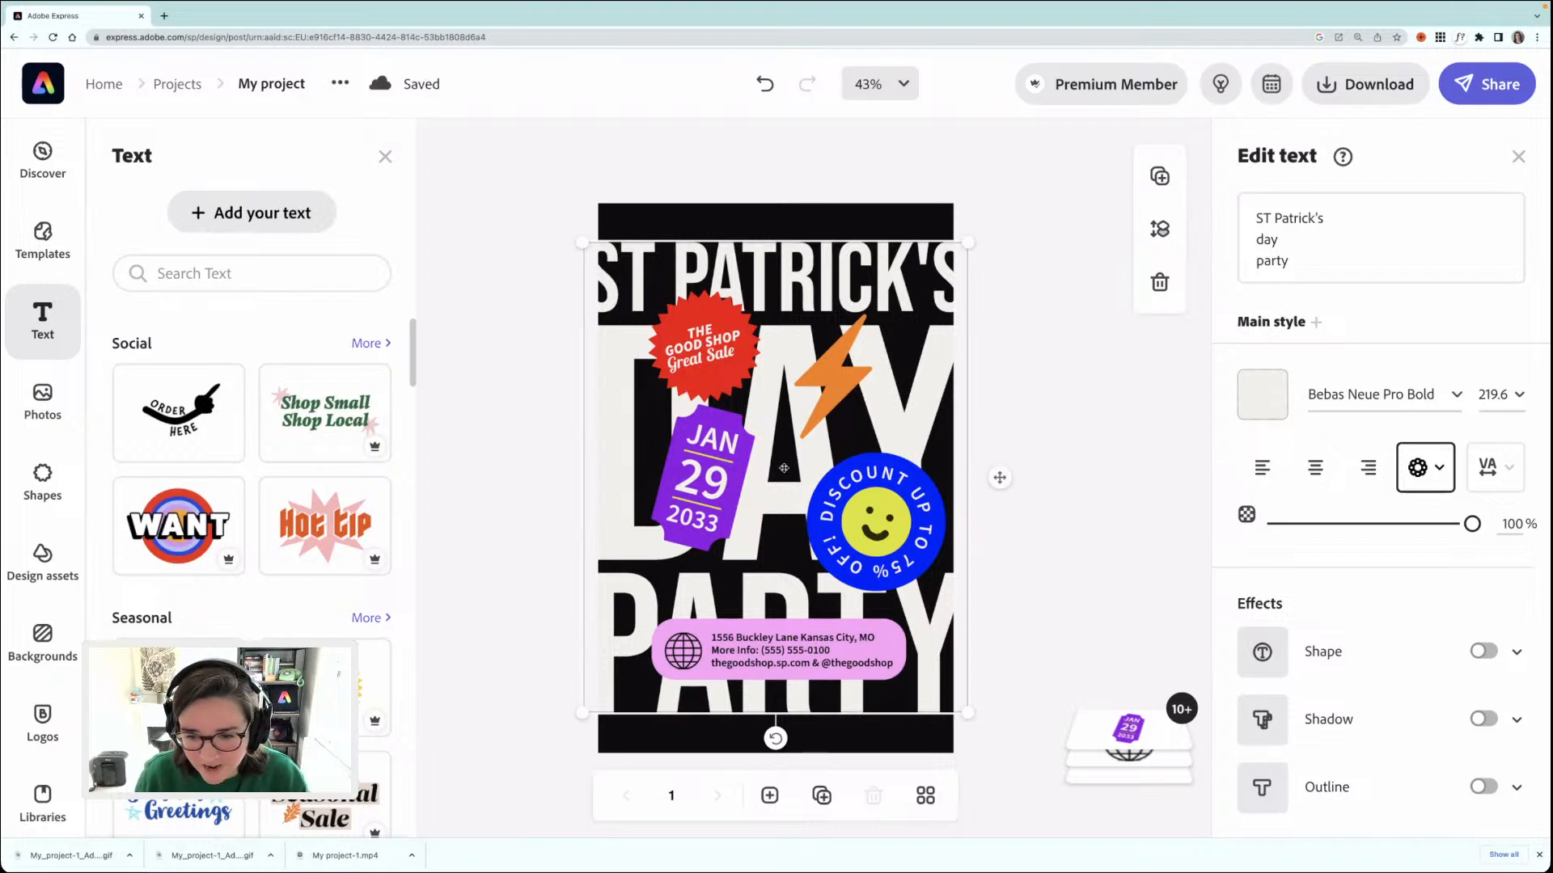
- Change the poster's background to the custom solid dark green #03460A
click(1120, 759)
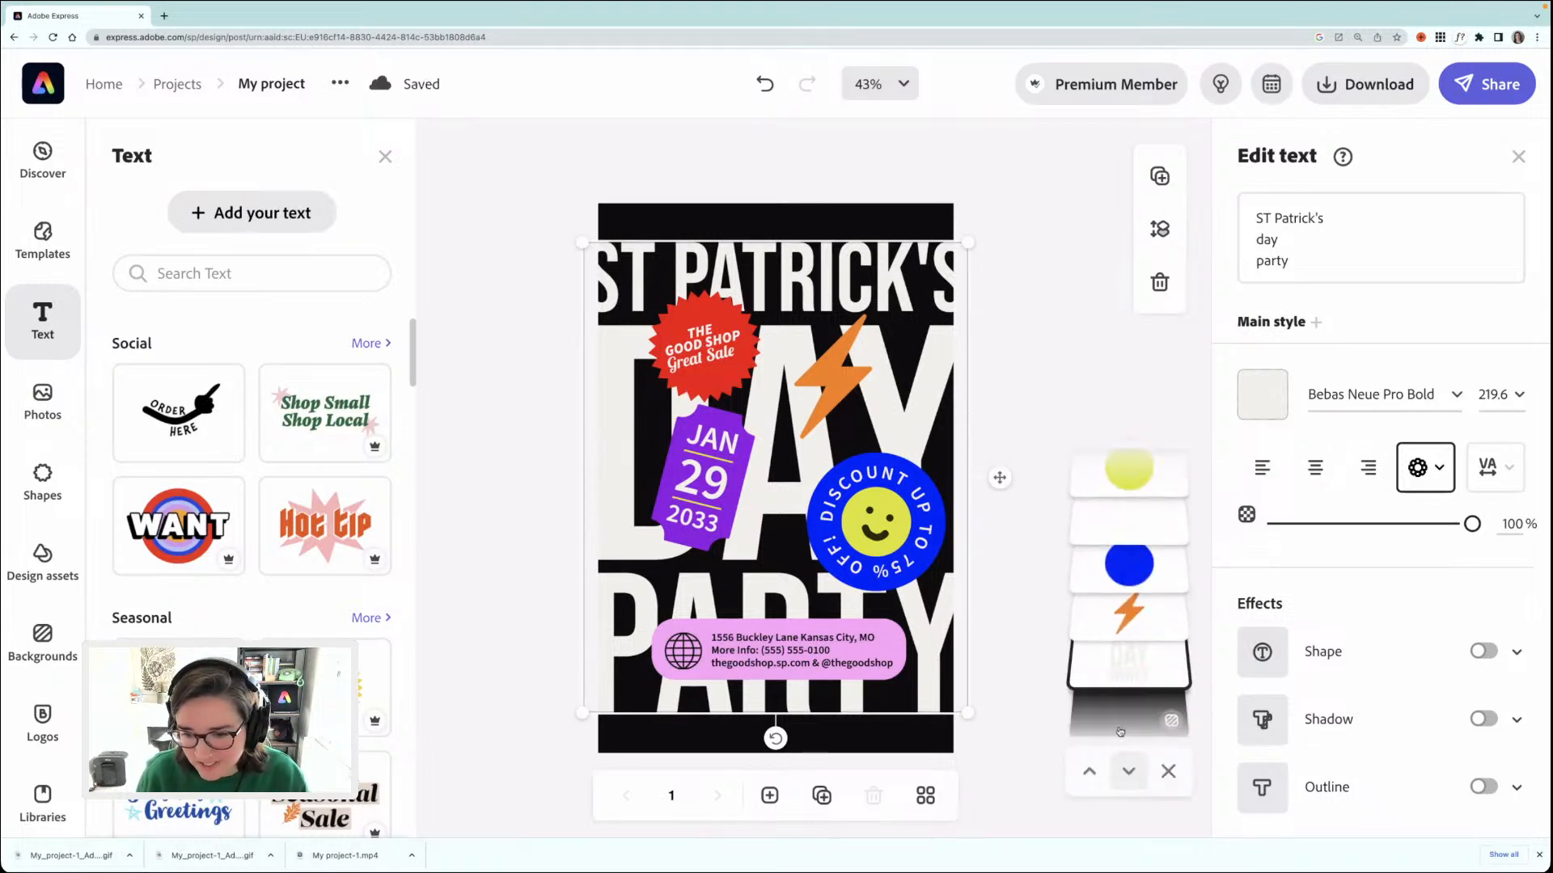
scroll(1137, 685, up, 5)
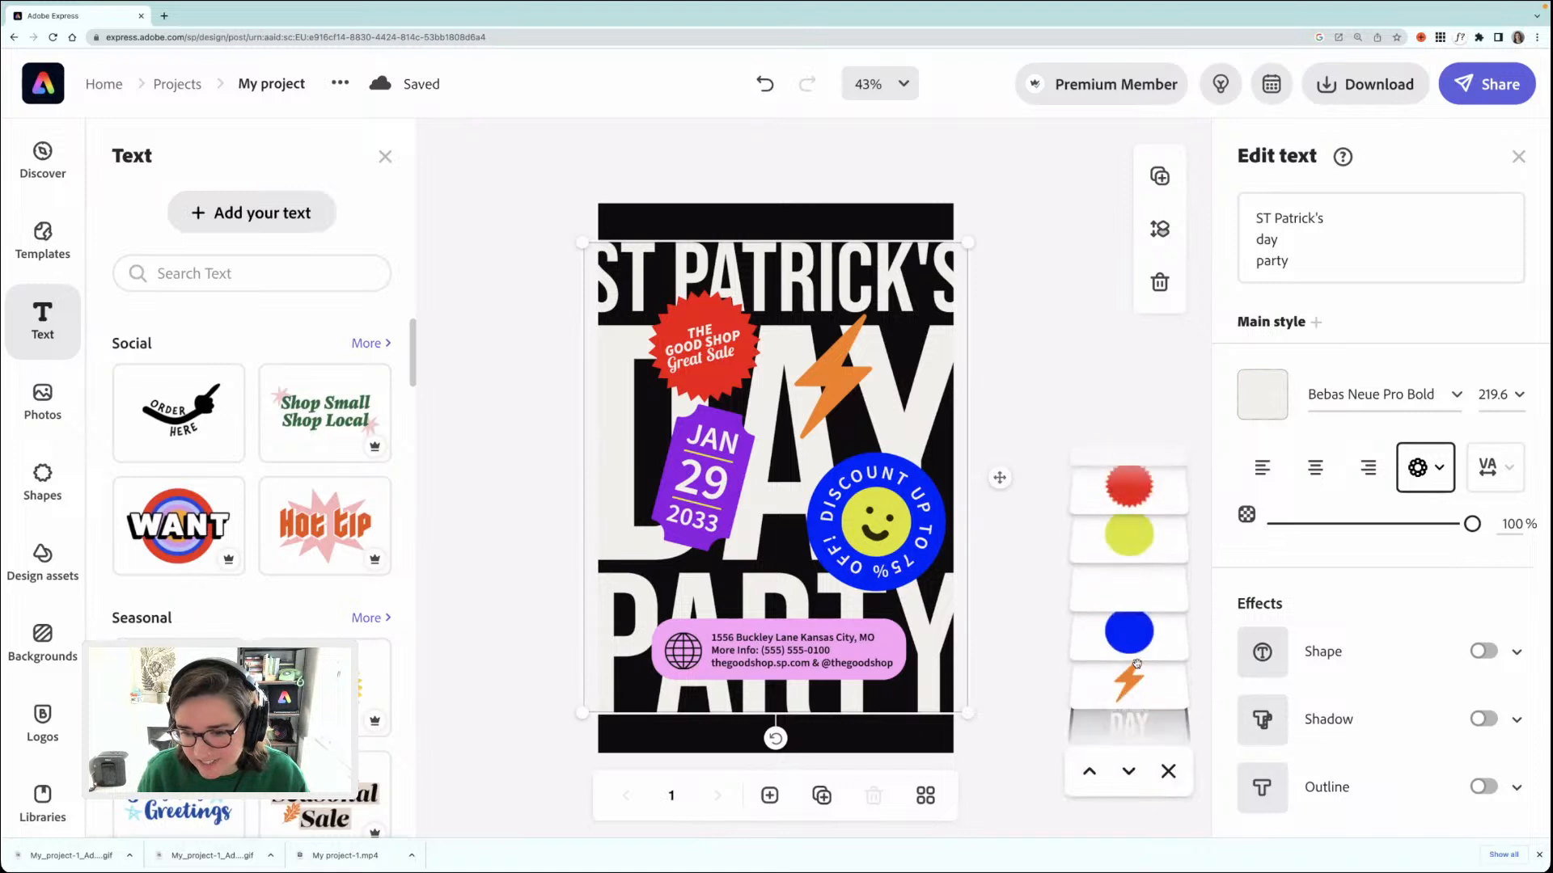
scroll(1137, 664, down, 5)
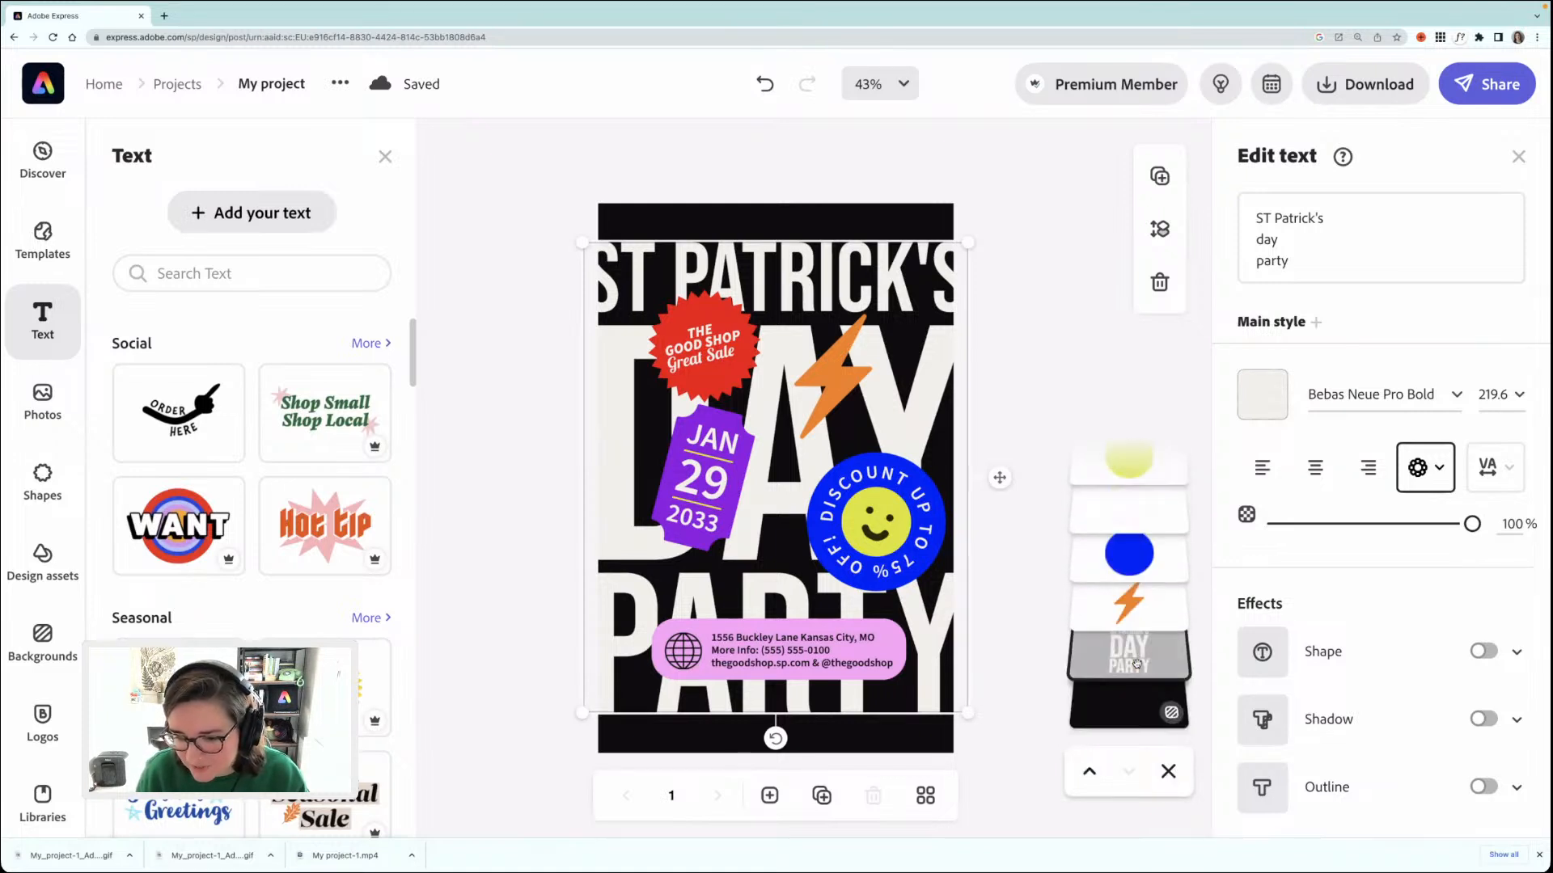
click(1128, 701)
click(1381, 267)
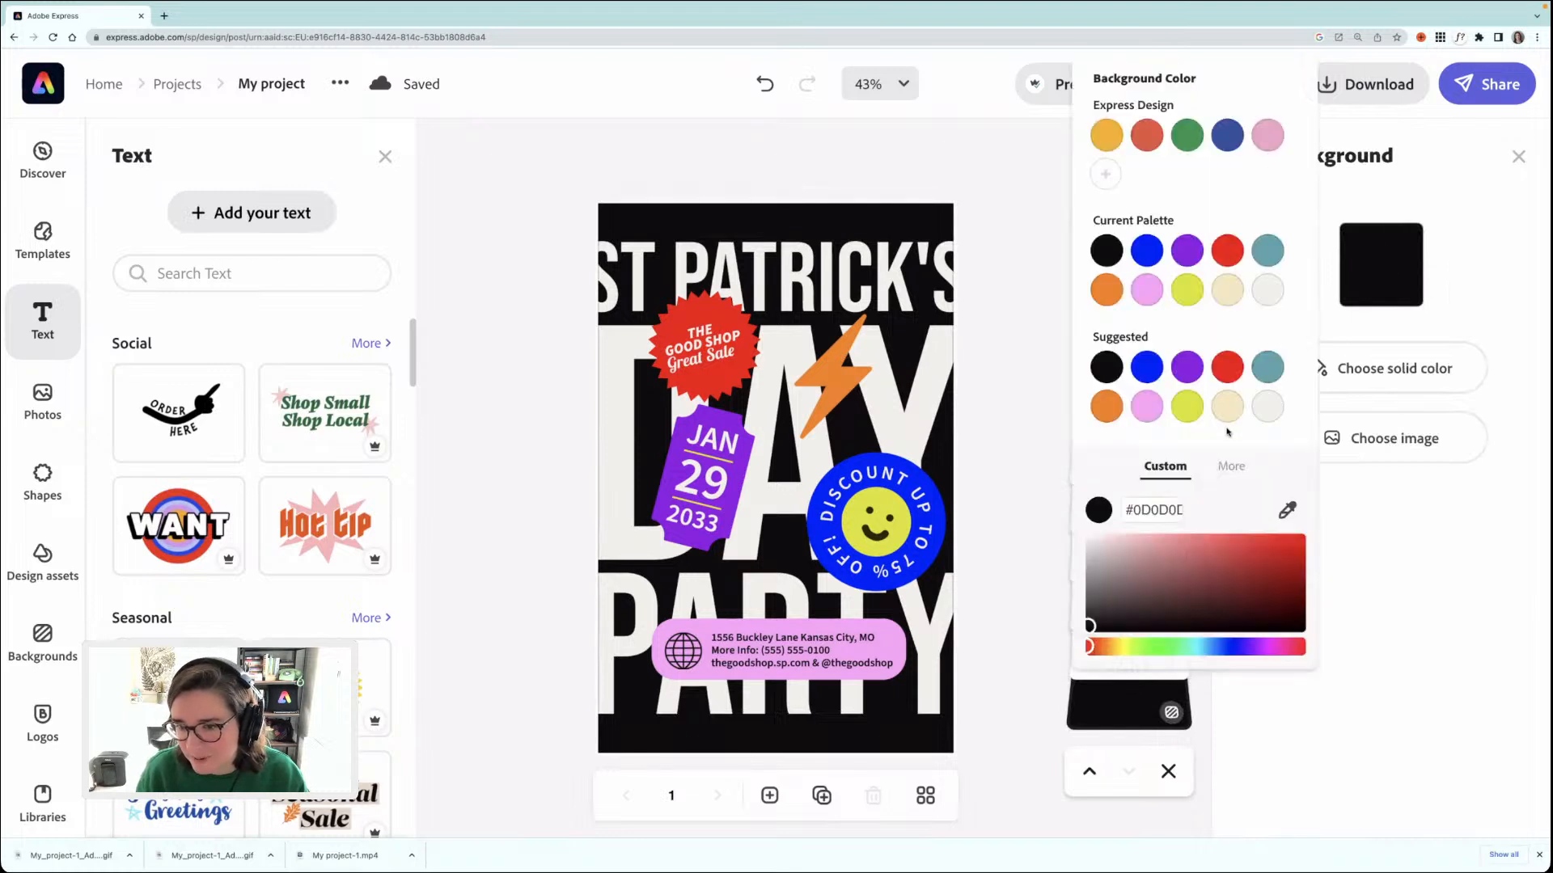
click(1162, 651)
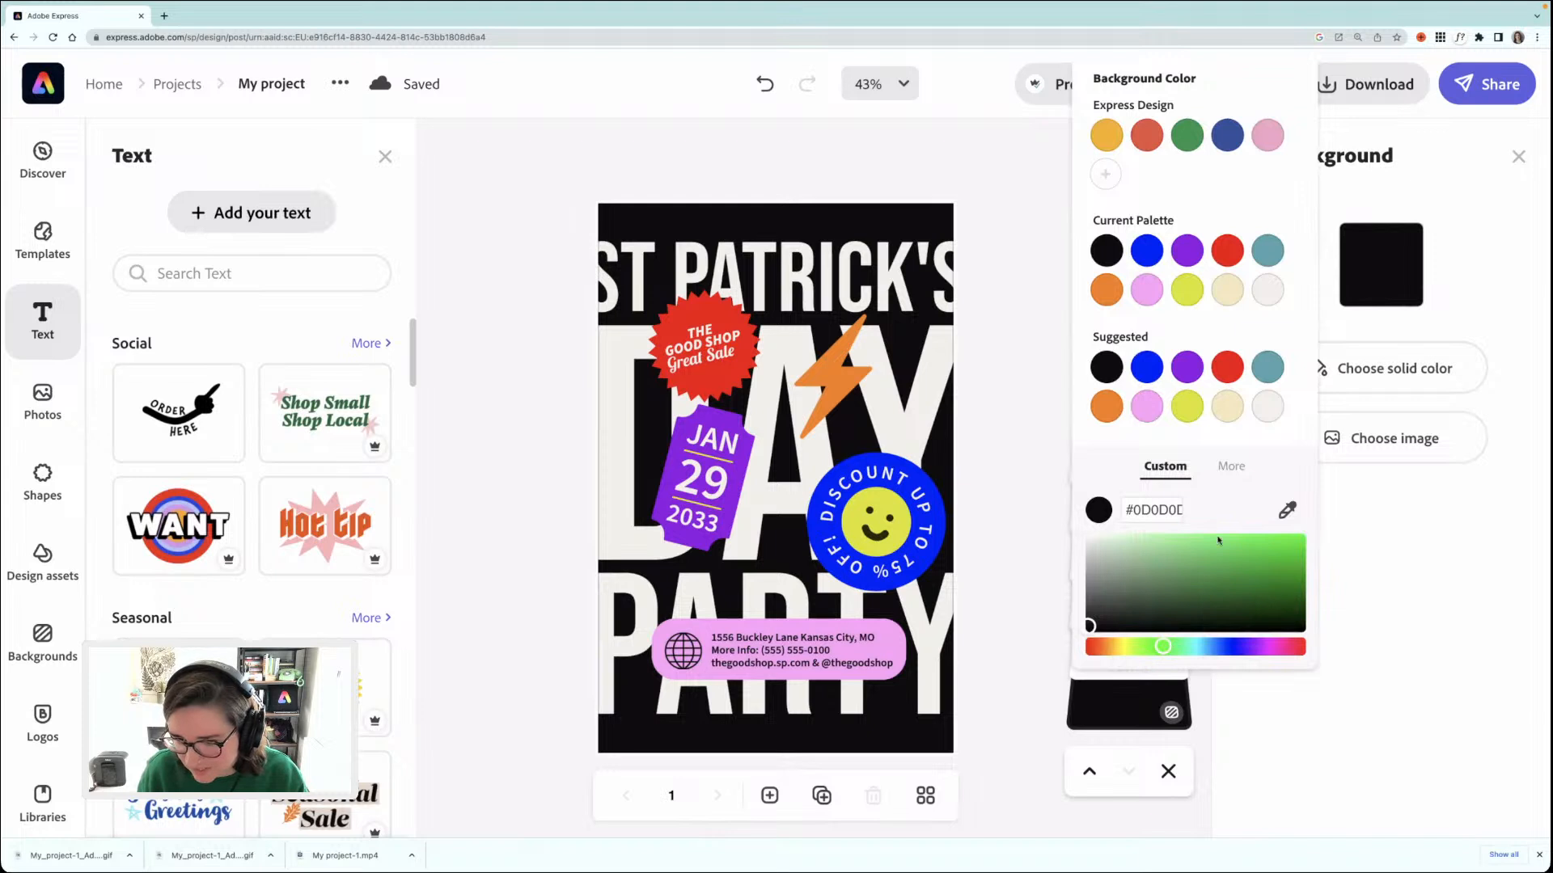
drag(1277, 590, 1295, 606)
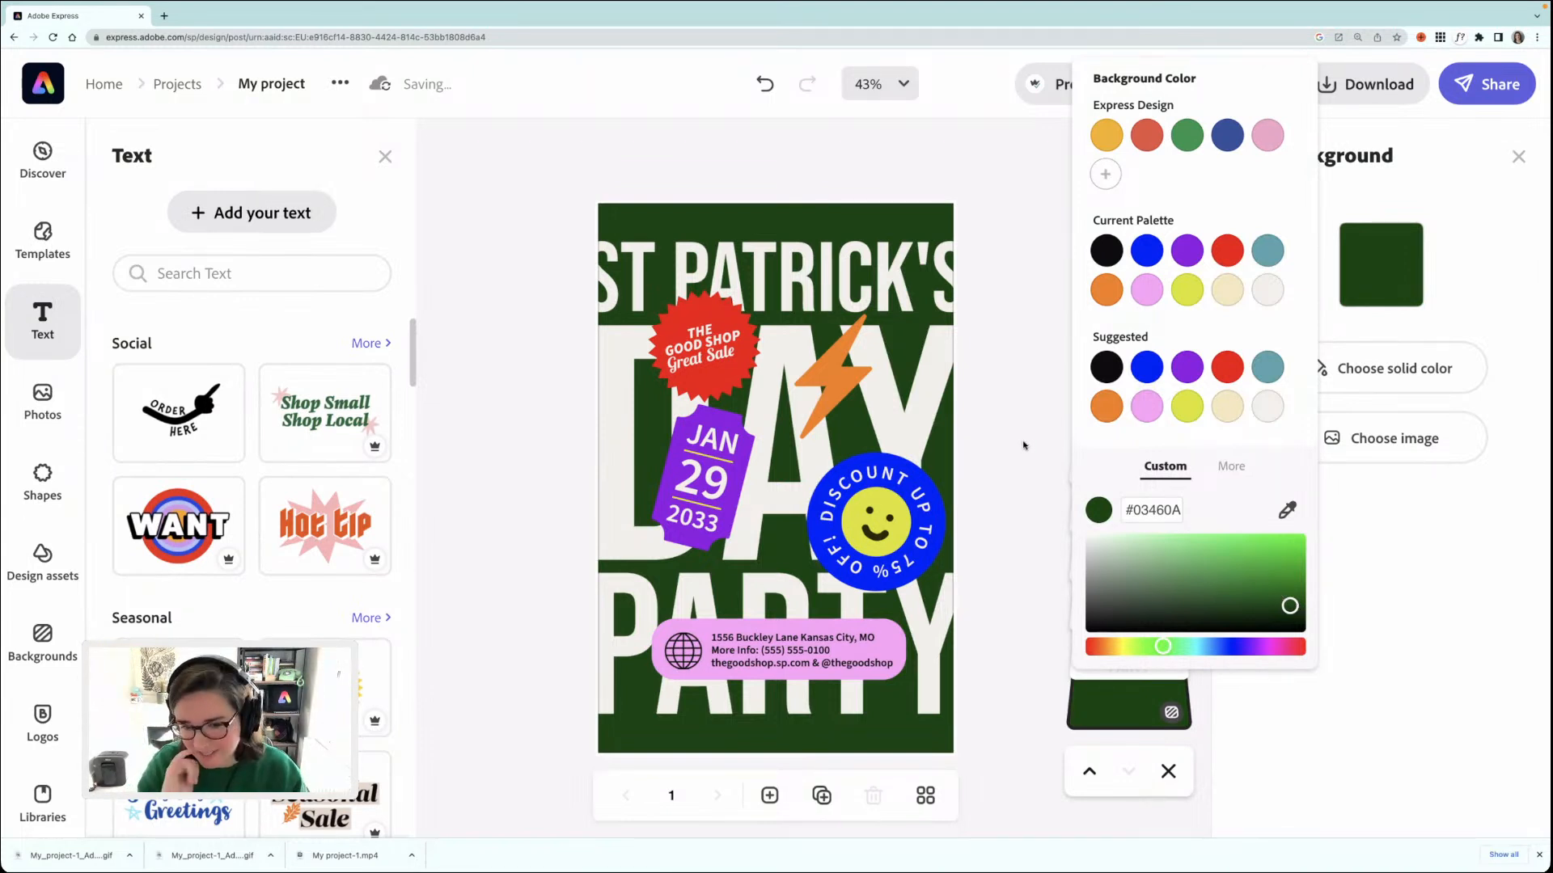
click(984, 362)
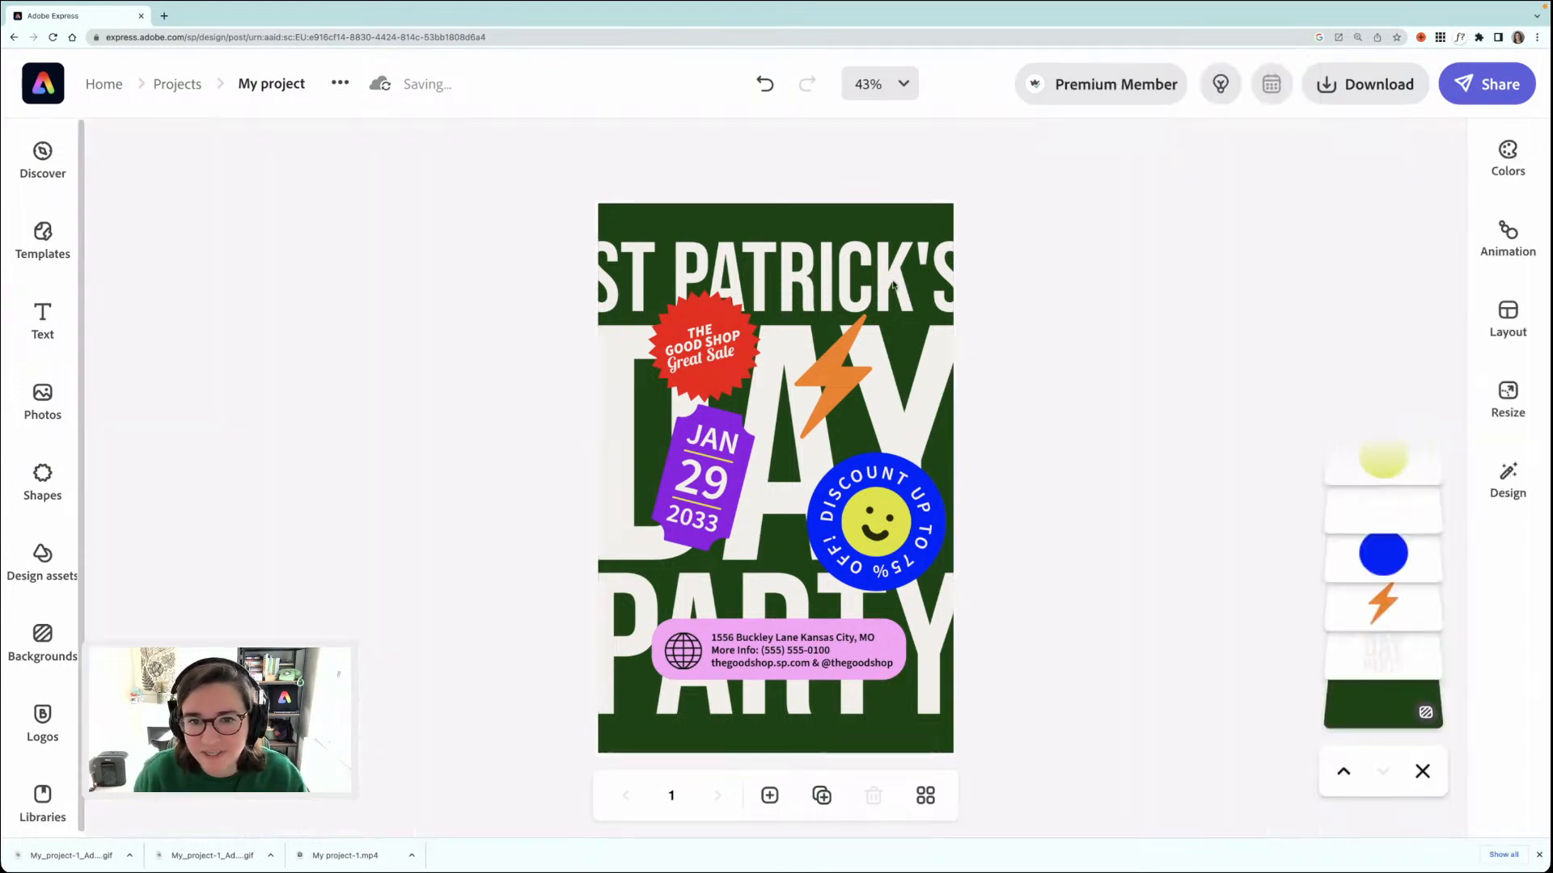
- Recolour the large ST Patrick's day party headline to the custom mid green #107E22
click(893, 282)
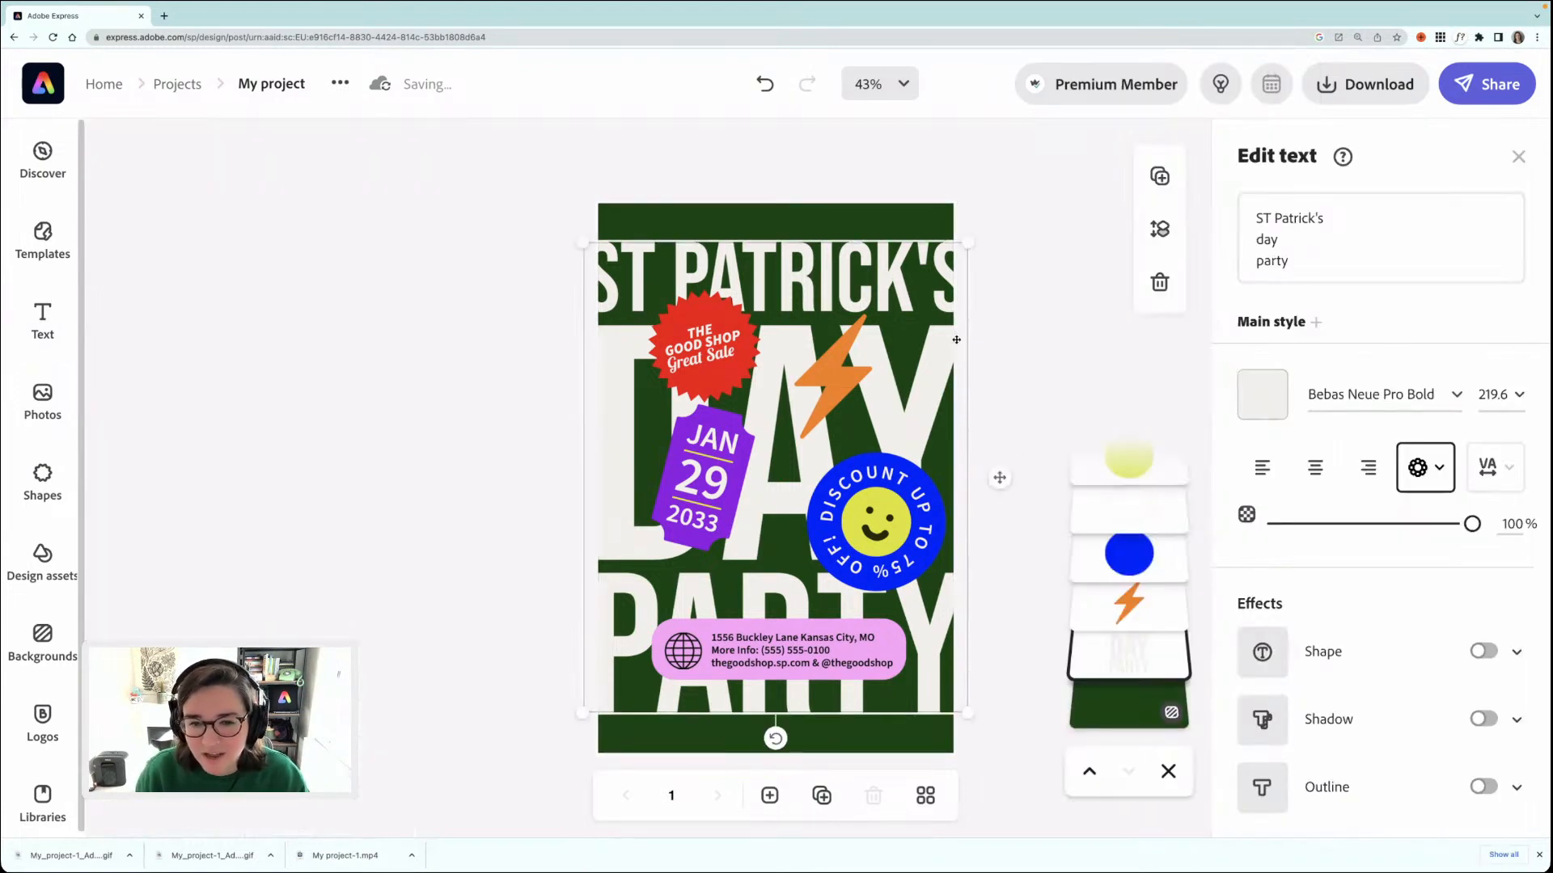
click(1259, 404)
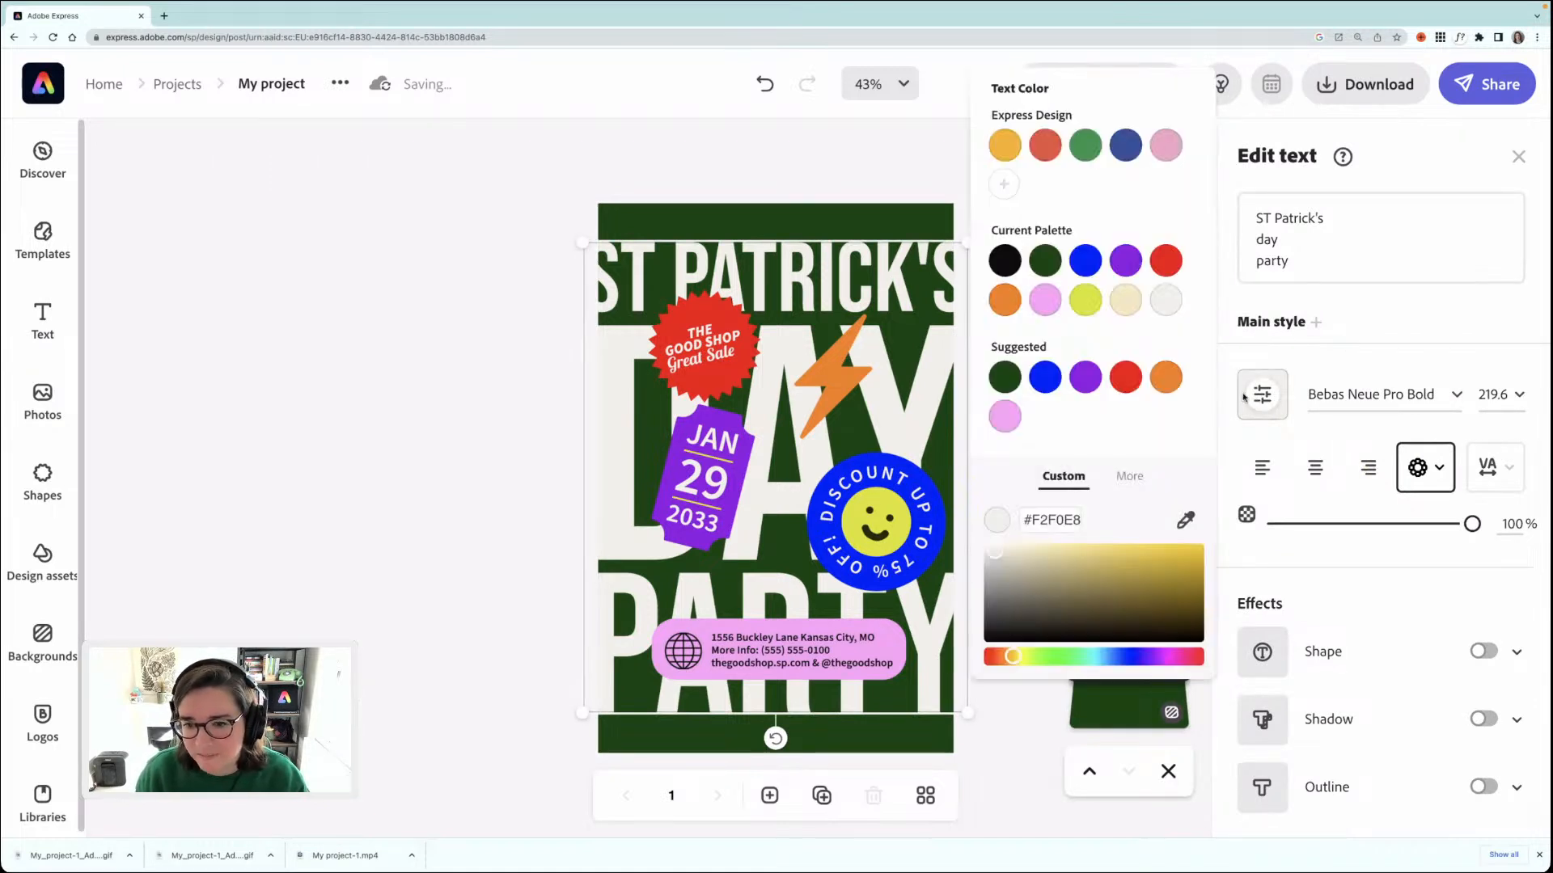
click(1064, 662)
drag(1152, 590, 1178, 597)
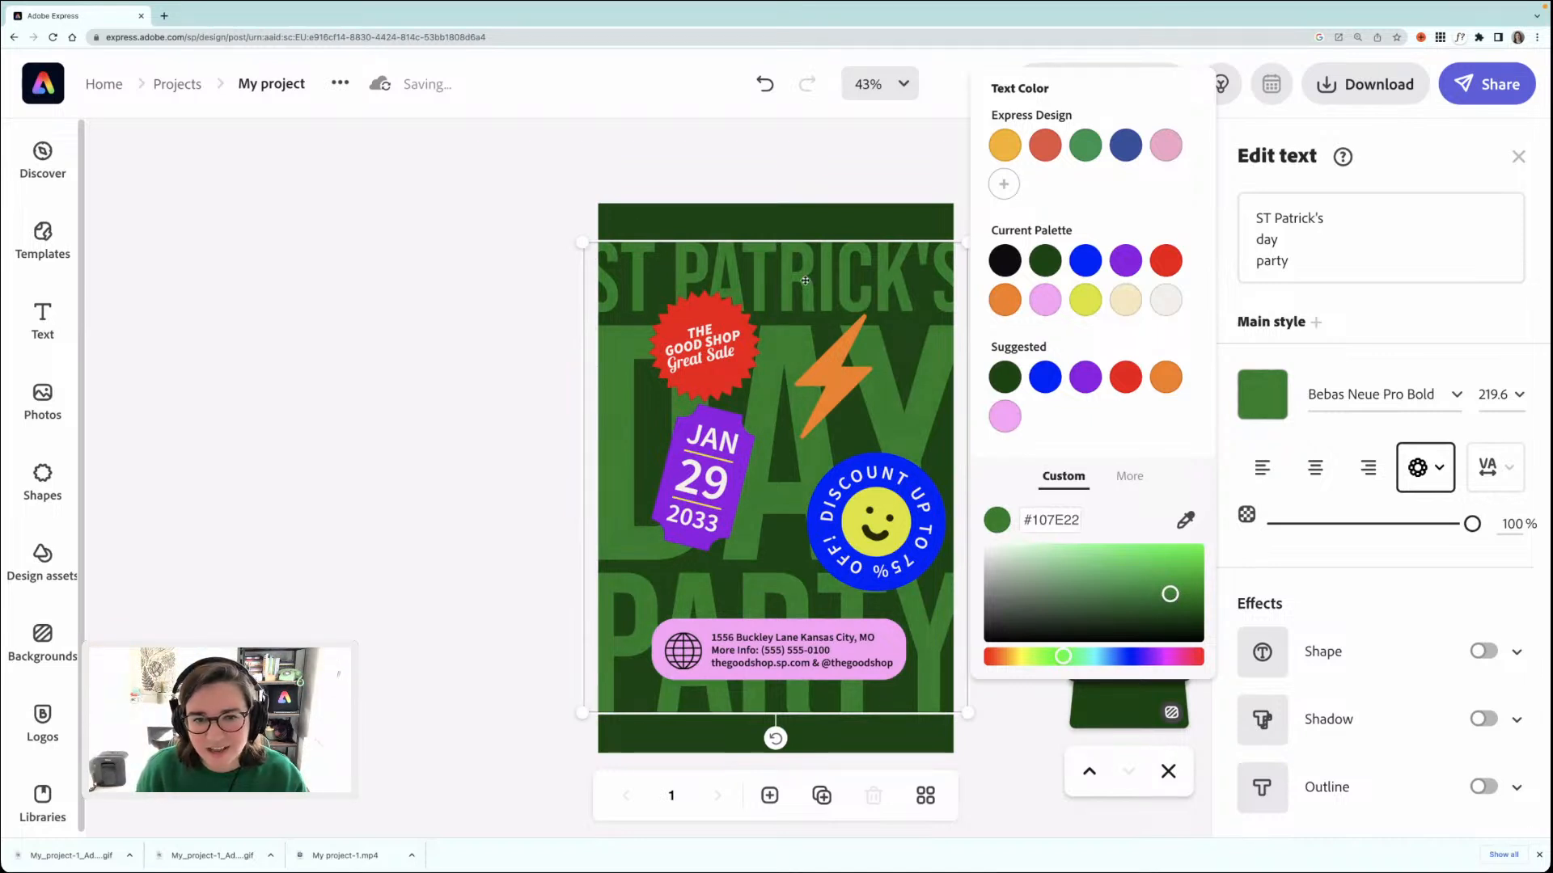
- Move the large headline up so its first line sits at the poster's upper edge
click(684, 267)
click(826, 295)
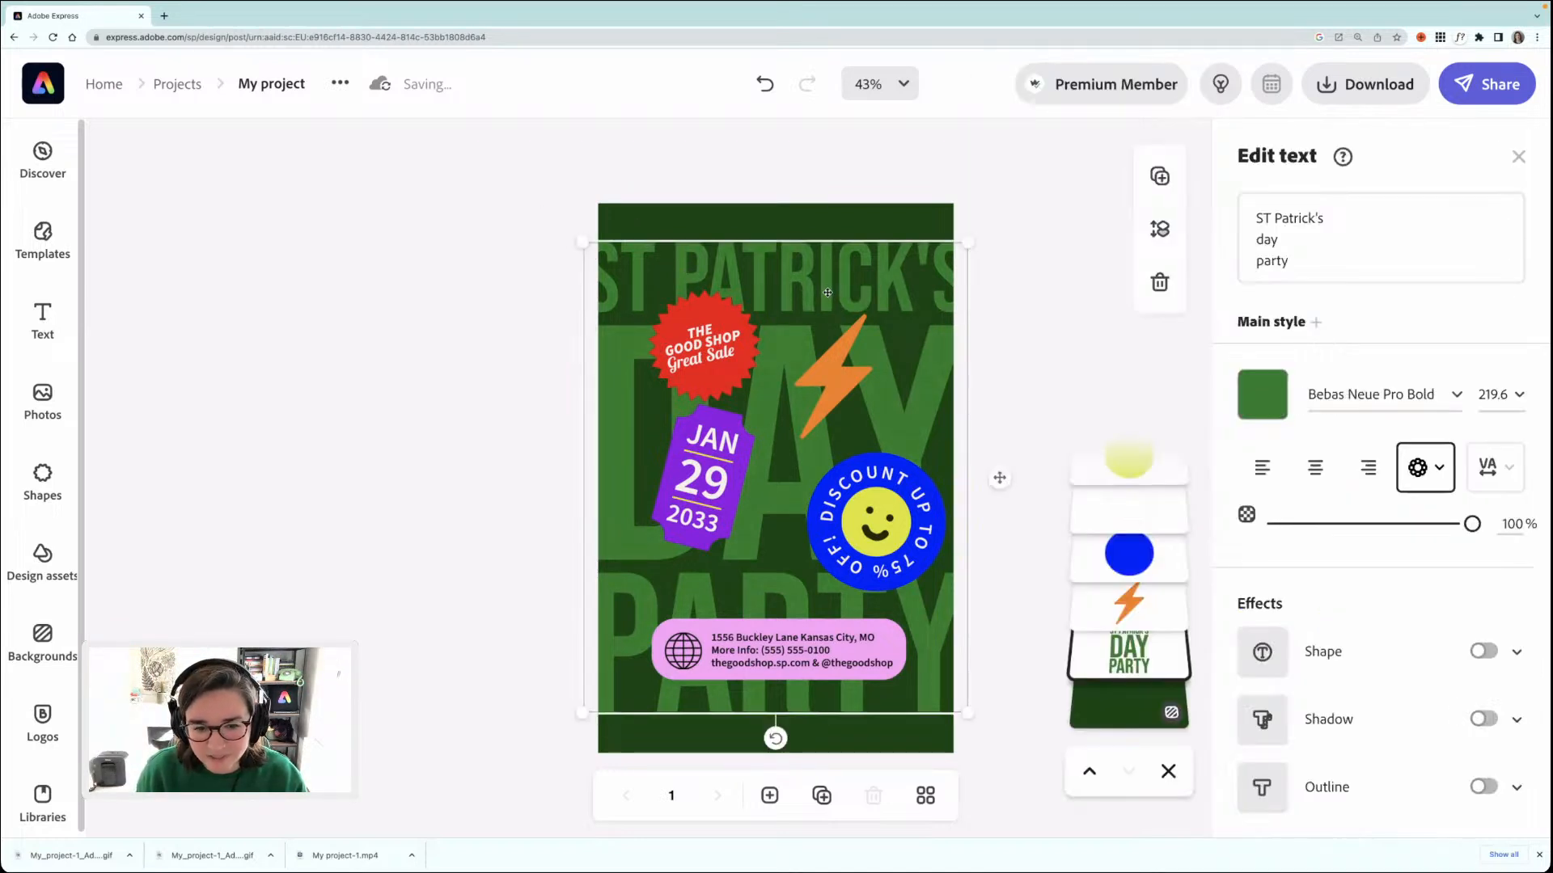
drag(828, 285, 828, 262)
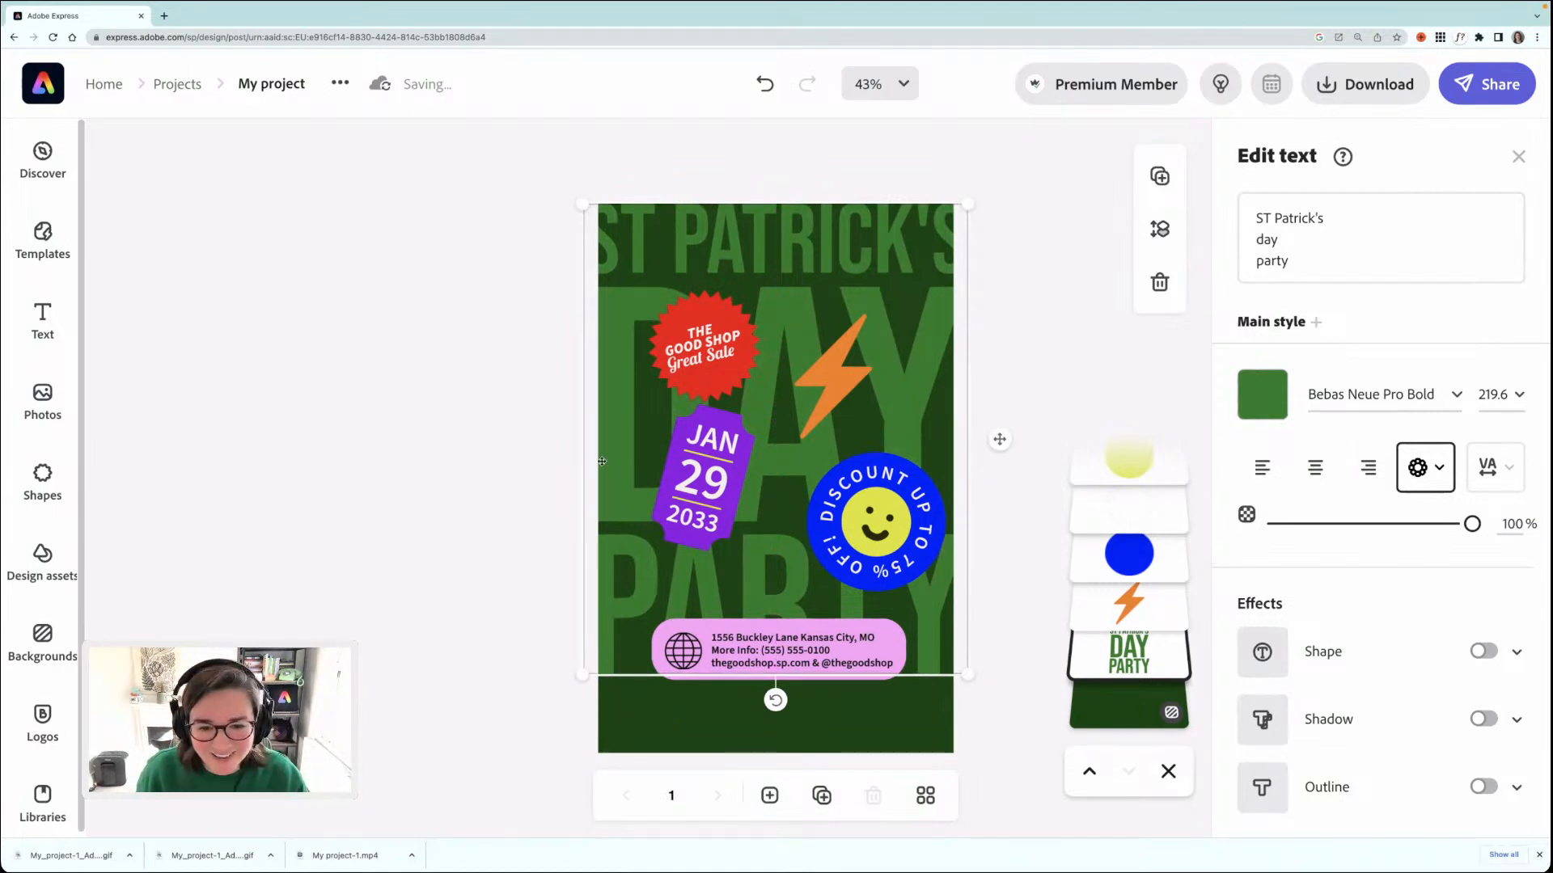
- Move the globe icon, contact text and pink pill together down below the headline
click(684, 655)
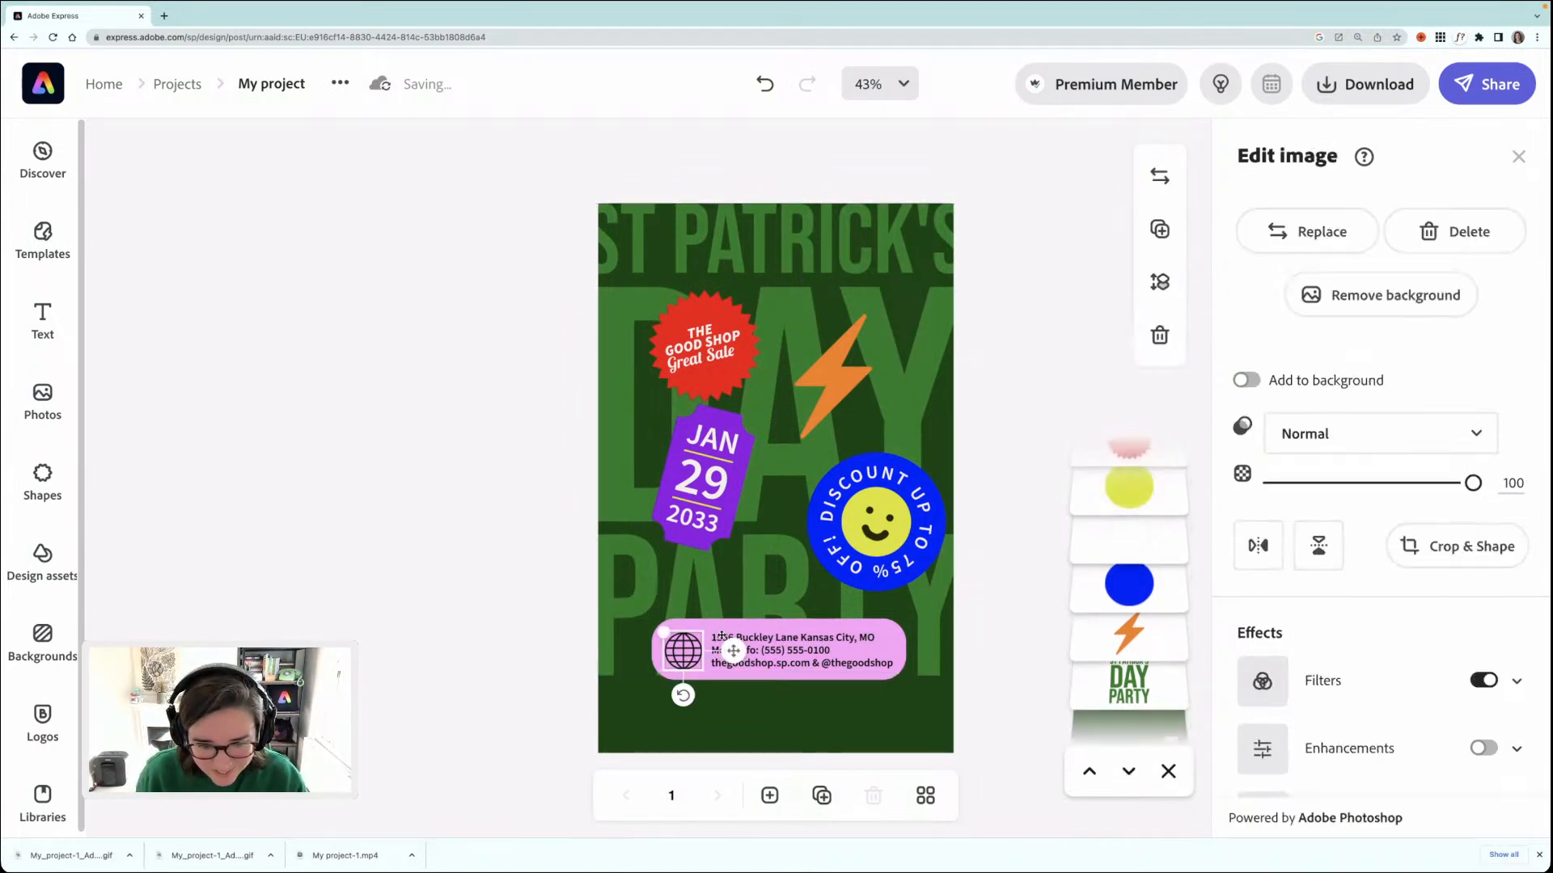
shift+click(774, 634)
drag(794, 624, 800, 670)
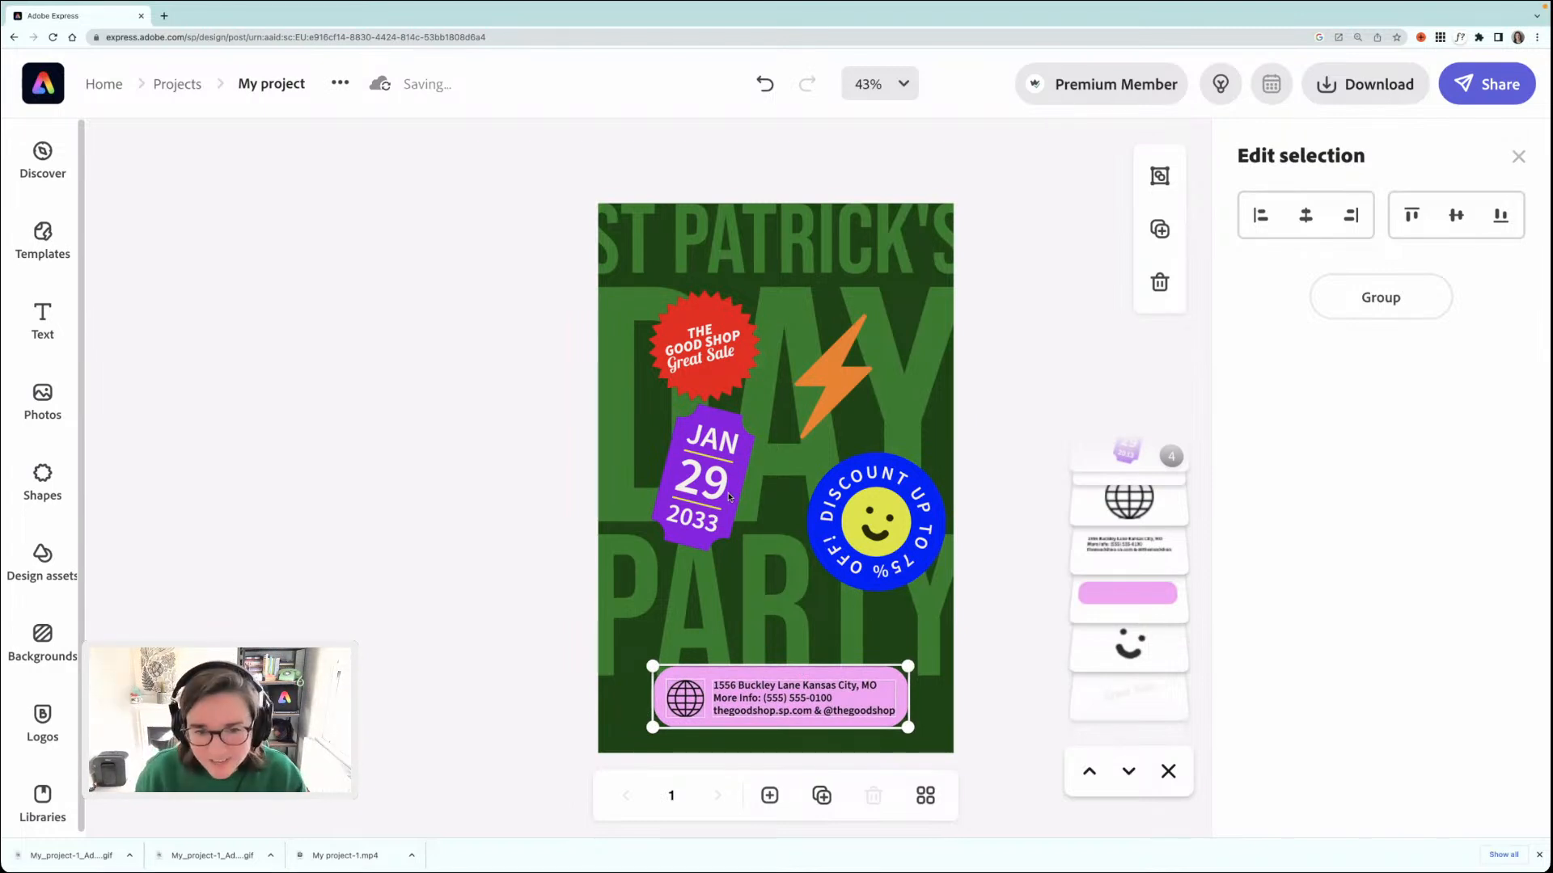
- Move the purple date ticket lower on the poster and shift the orange lightning bolt up and to the right
click(735, 486)
drag(735, 486, 719, 538)
drag(858, 396, 901, 370)
- Delete the "Great Sale" text from the red starburst badge
click(711, 380)
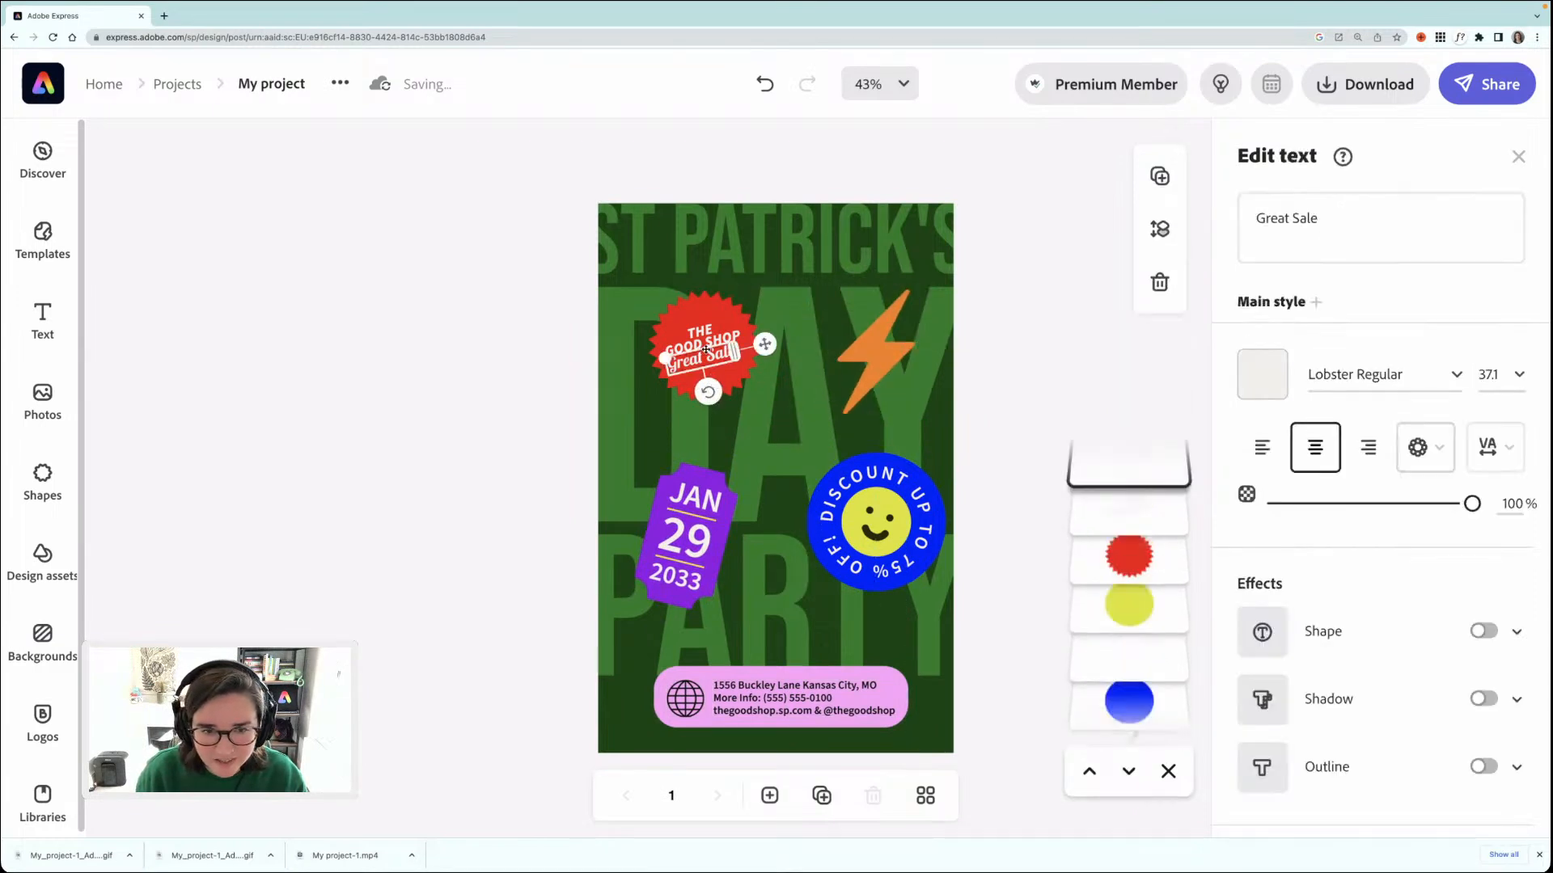
click(705, 339)
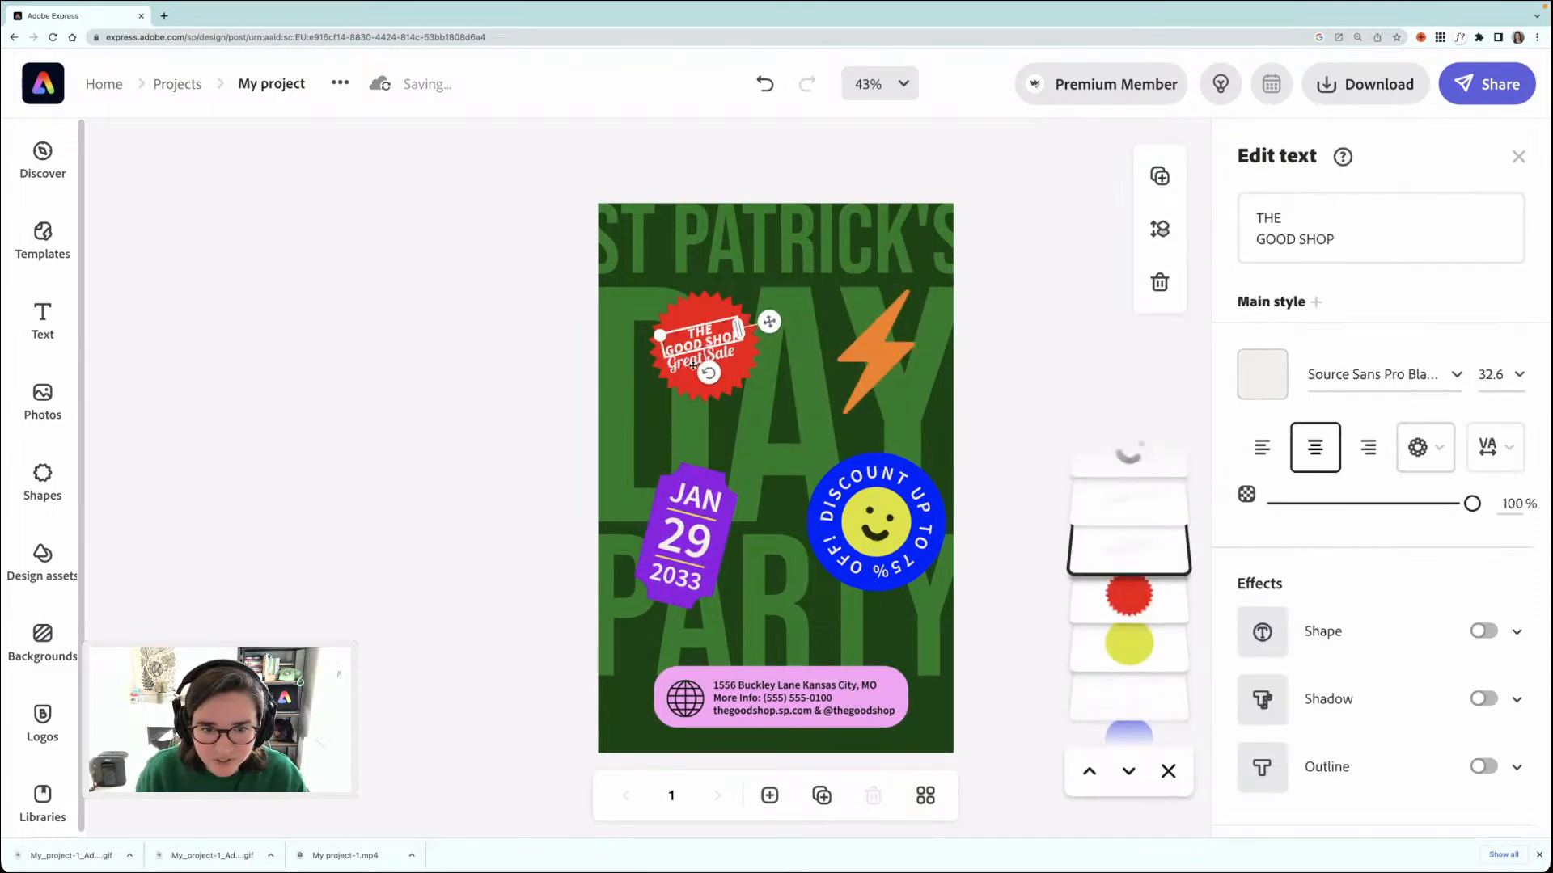
click(677, 362)
key(Escape)
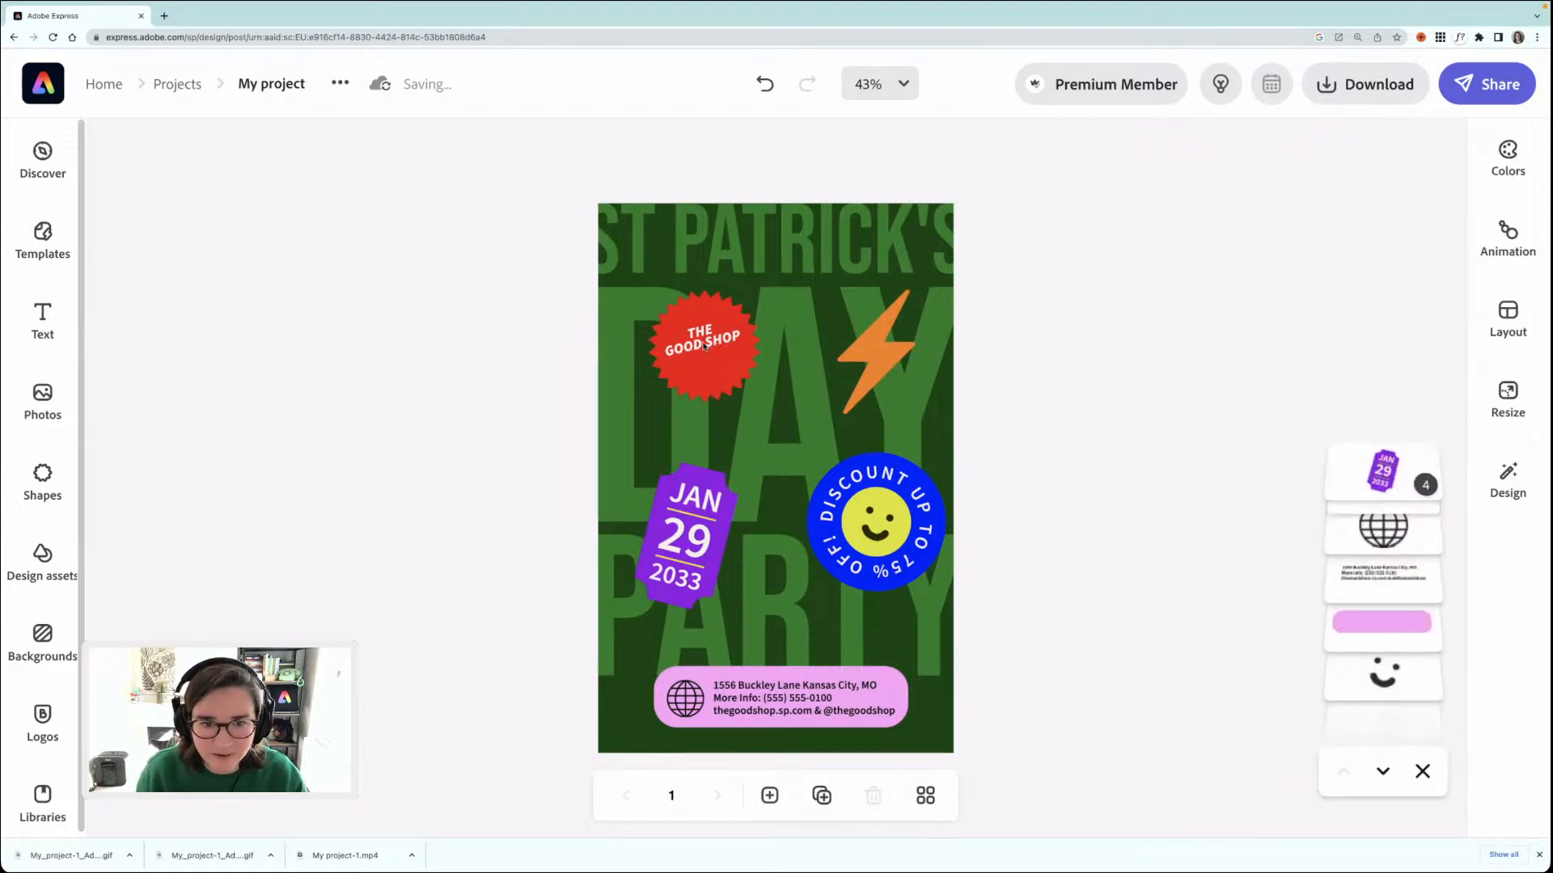
- Replace the red badge's text lines "THE" and "GOOD SHOP" with "ST" and "PATRICK'S"
click(705, 347)
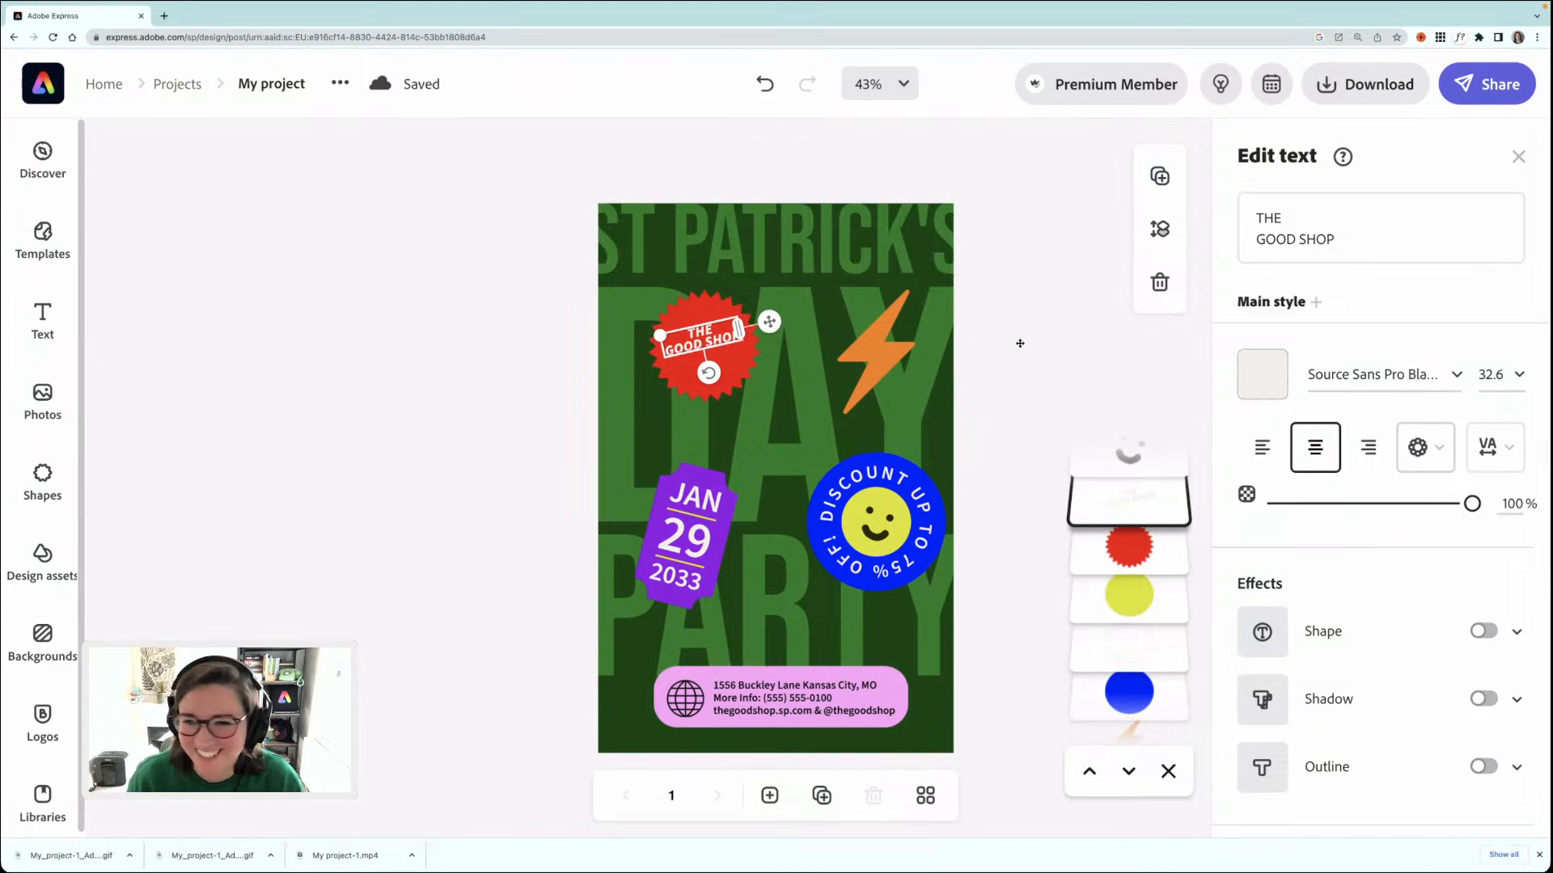
drag(1287, 217, 1246, 218)
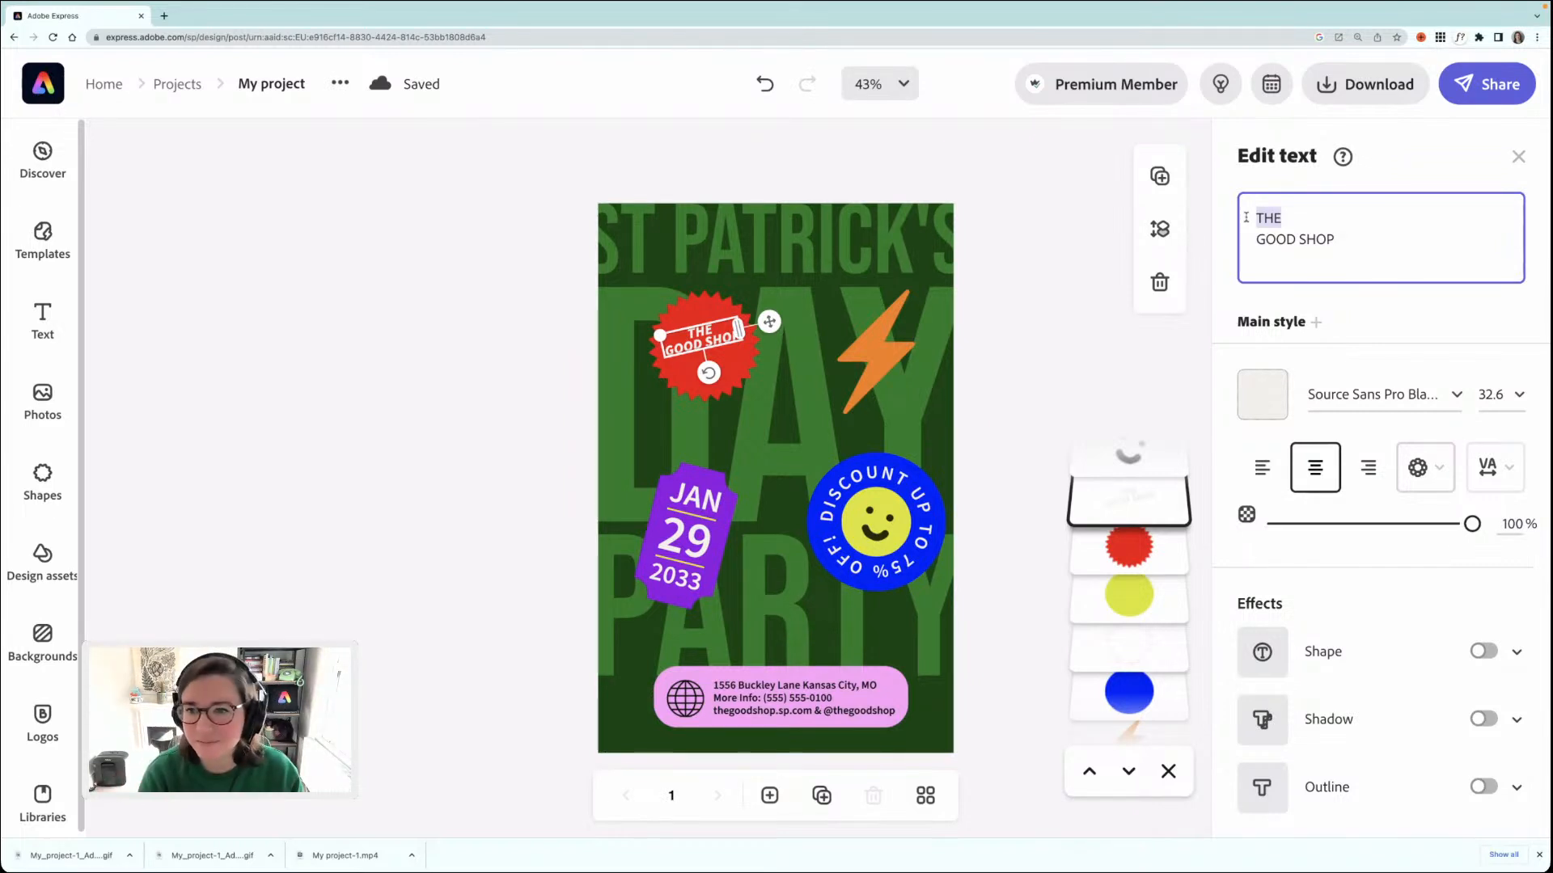
text(S)
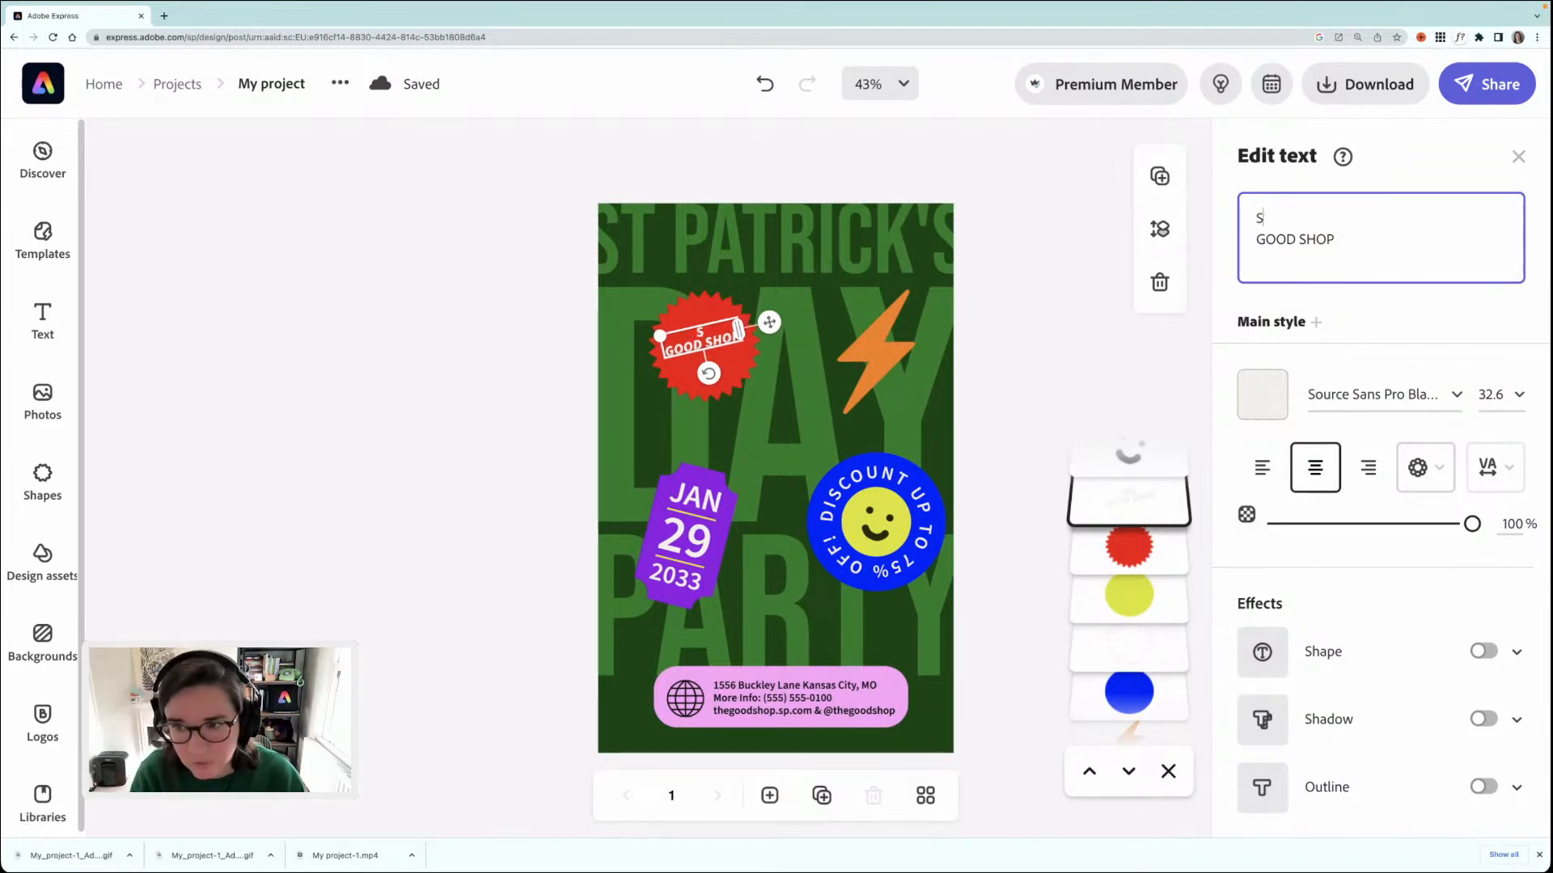
text(T)
drag(1335, 238, 1259, 241)
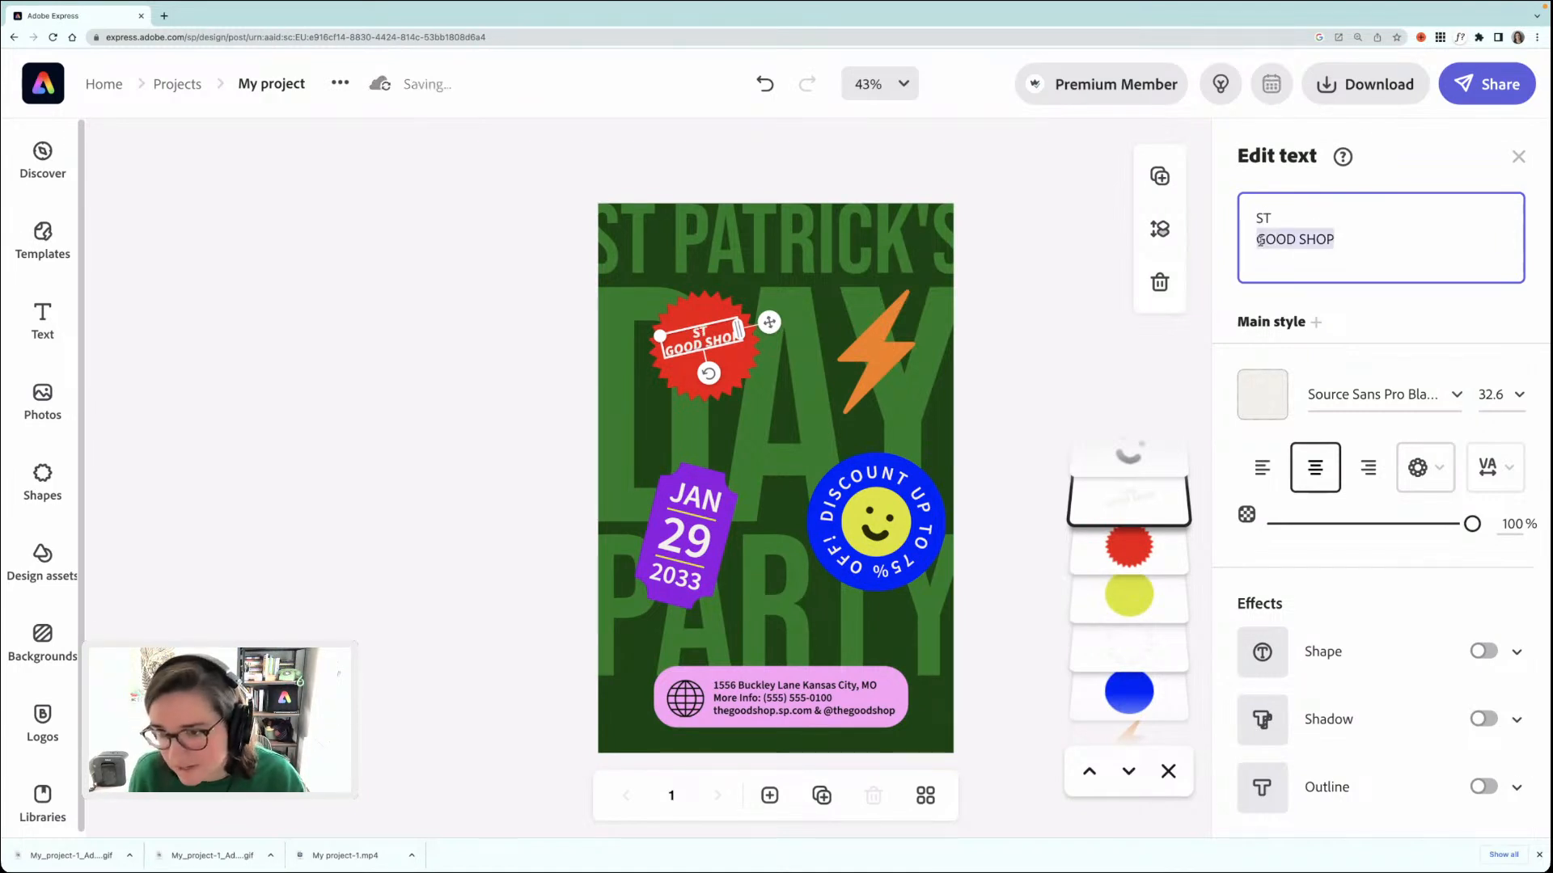
click(1279, 220)
mouse_move(1337, 242)
mouse_down()
mouse_move(1261, 241)
mouse_move(1312, 238)
mouse_up()
double_click(1278, 239)
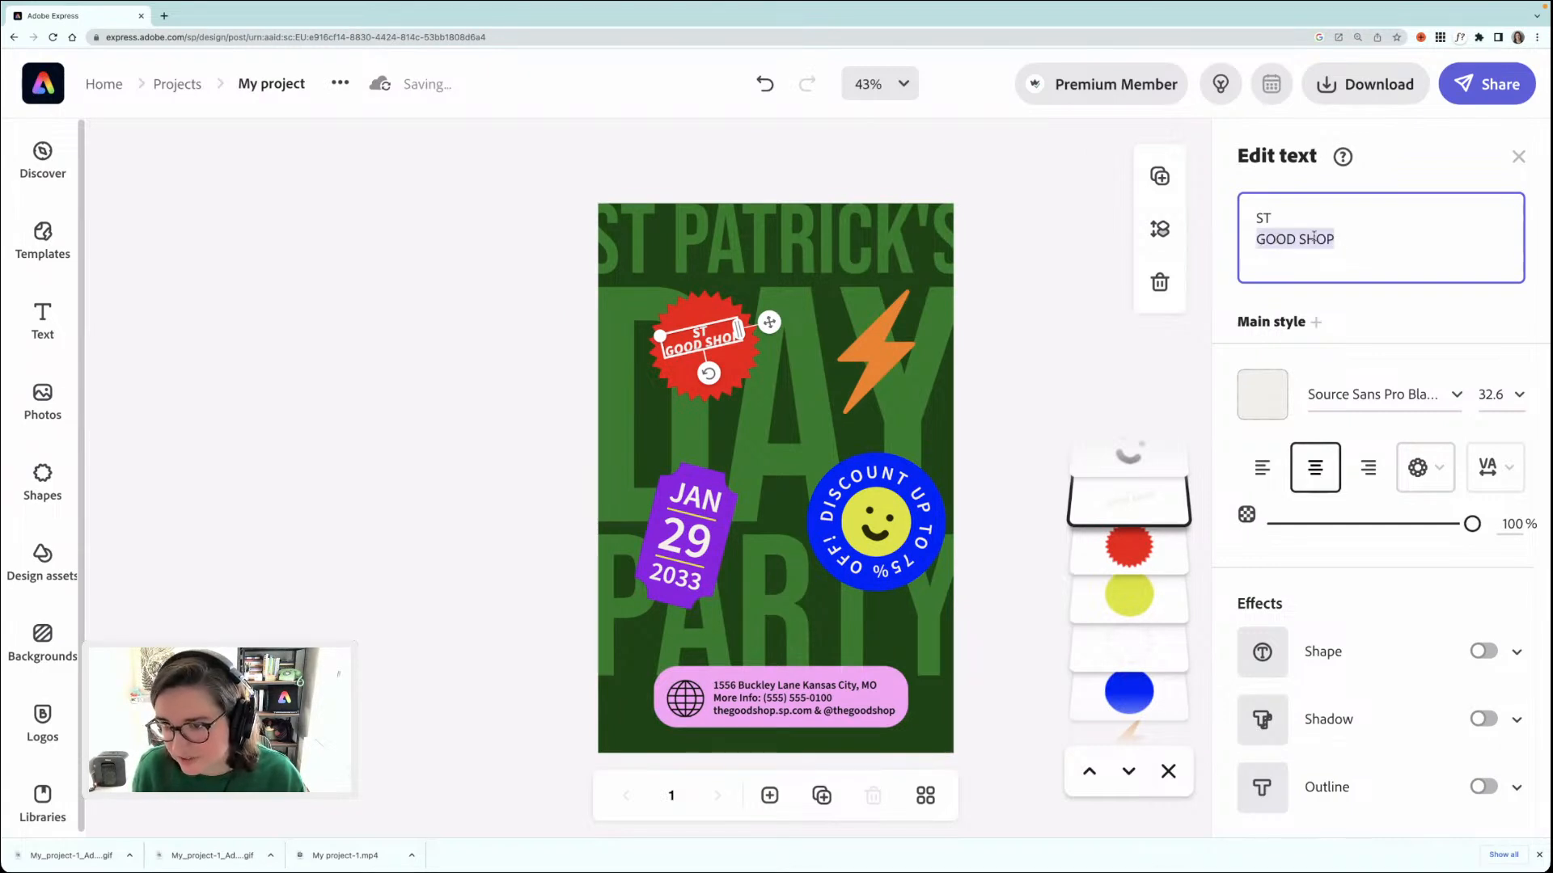
text(PATRICKS)
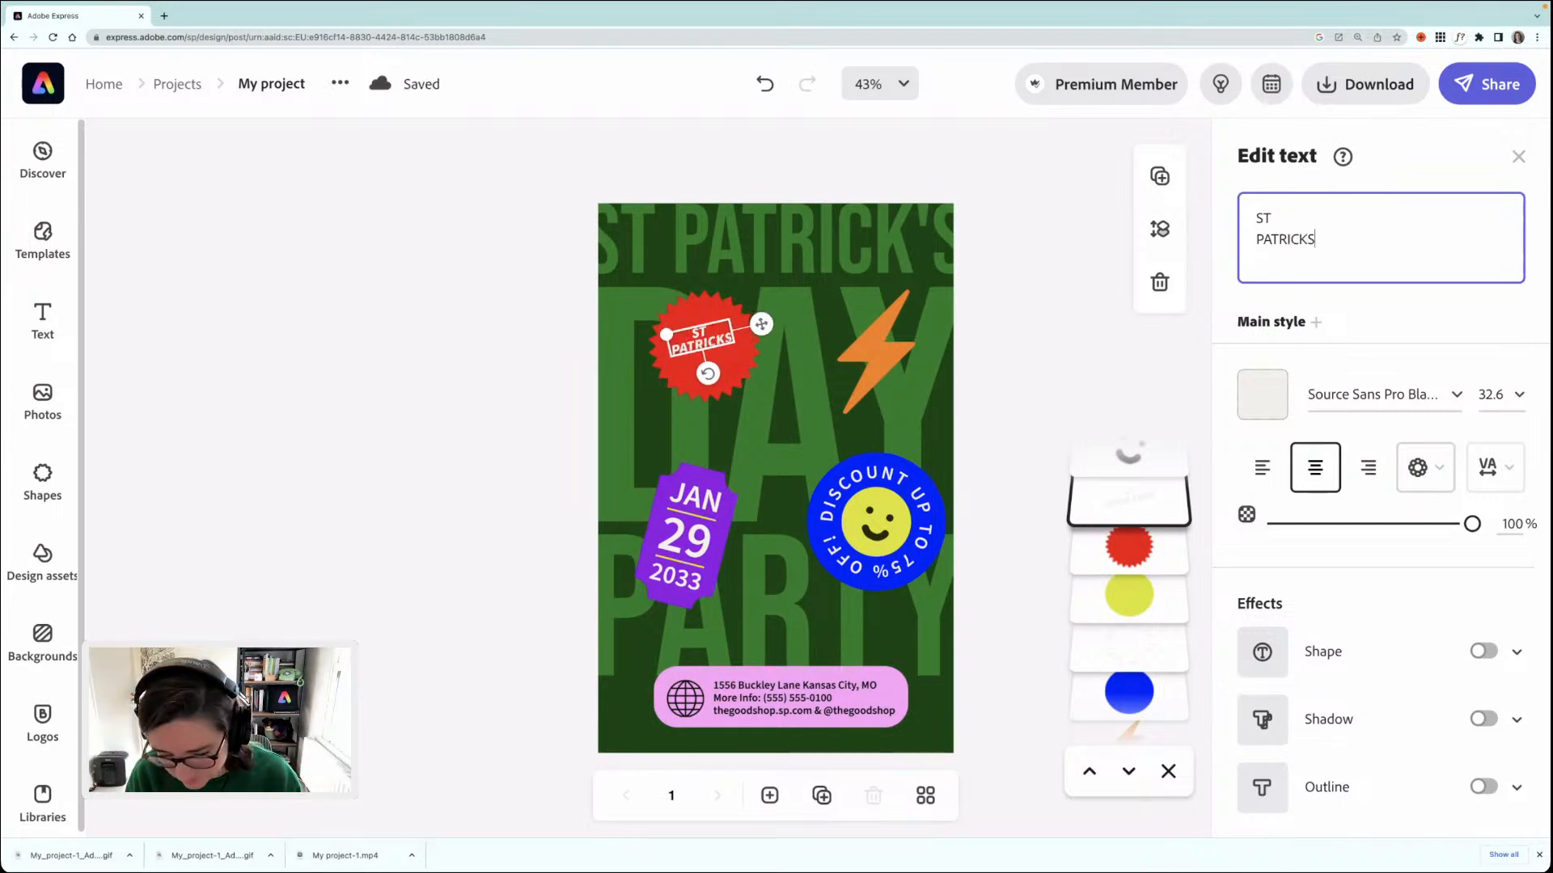
key(BackSpace)
text(')
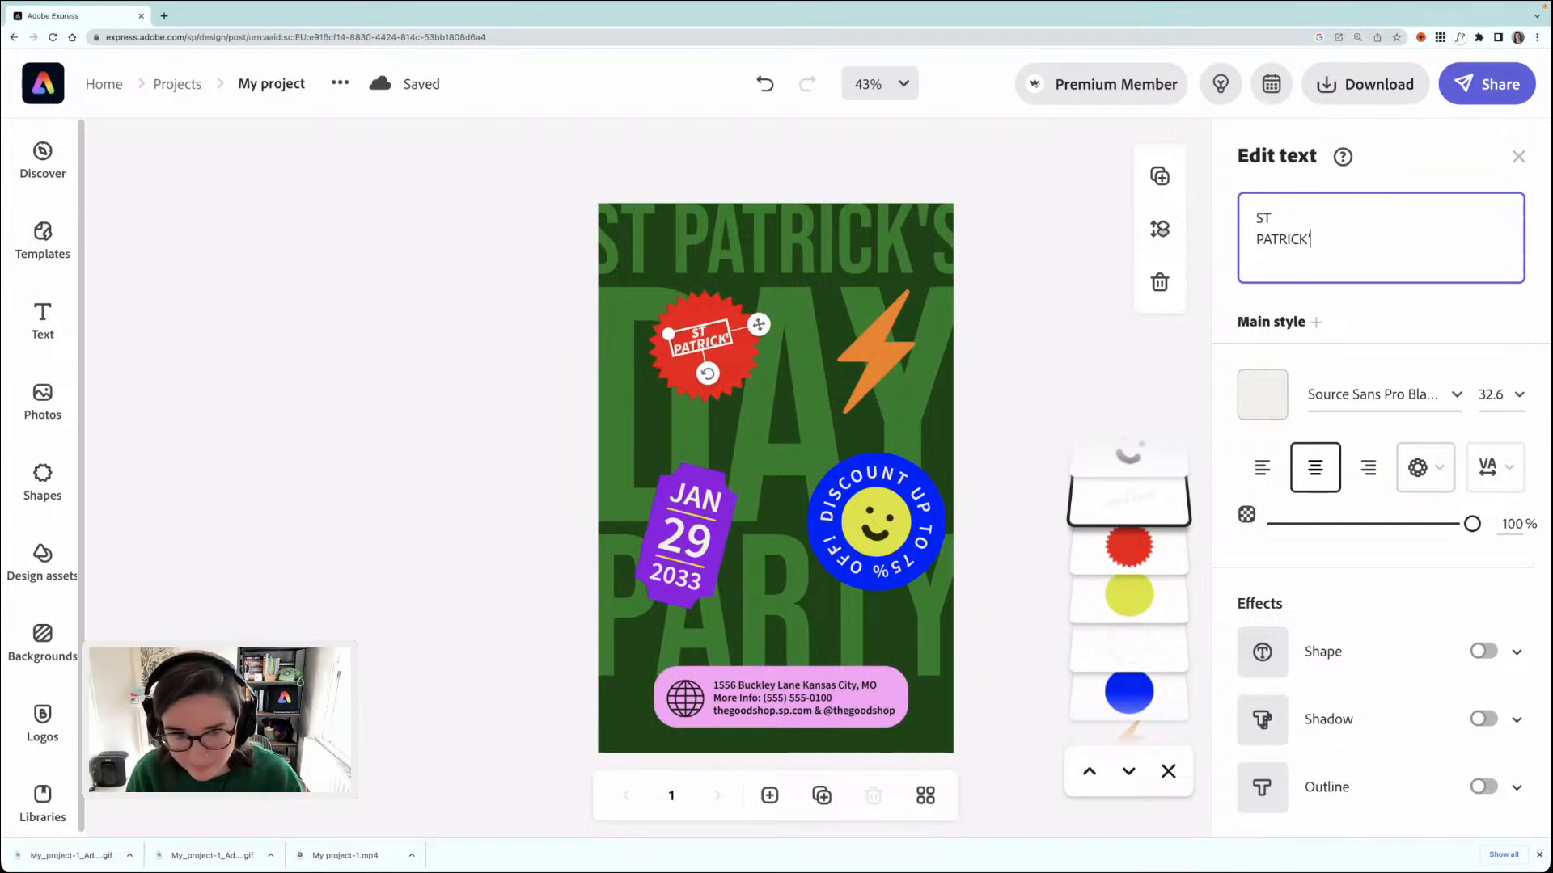
text(S)
- Add a third line "DAY PARTY" to the badge text and enlarge the text to size 39.3, centred on the badge
key(Return)
text(DAY)
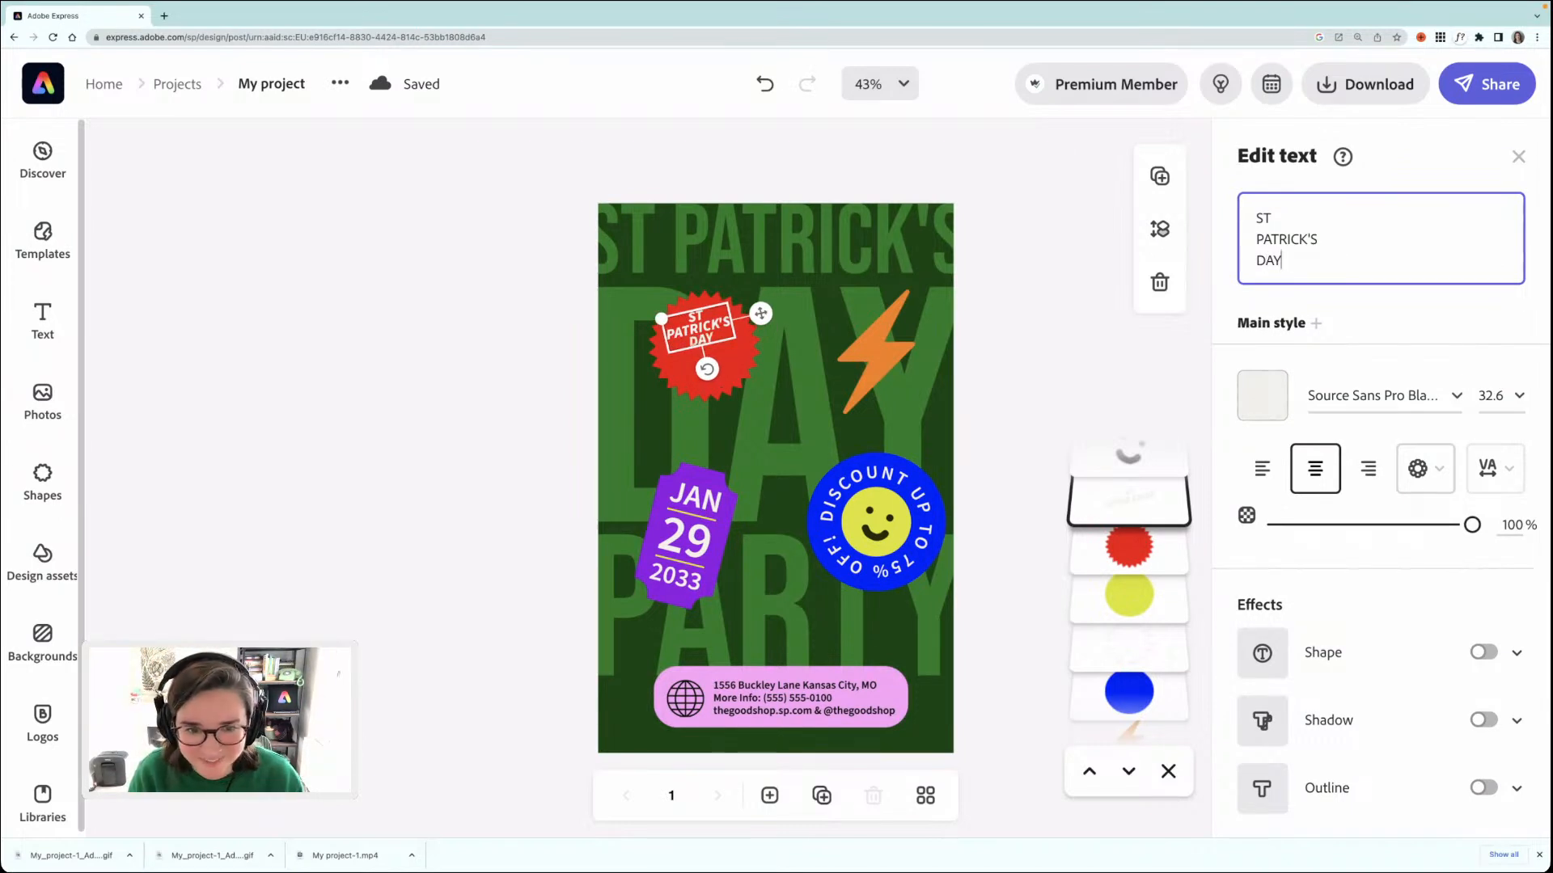
key(Return)
key(BackSpace)
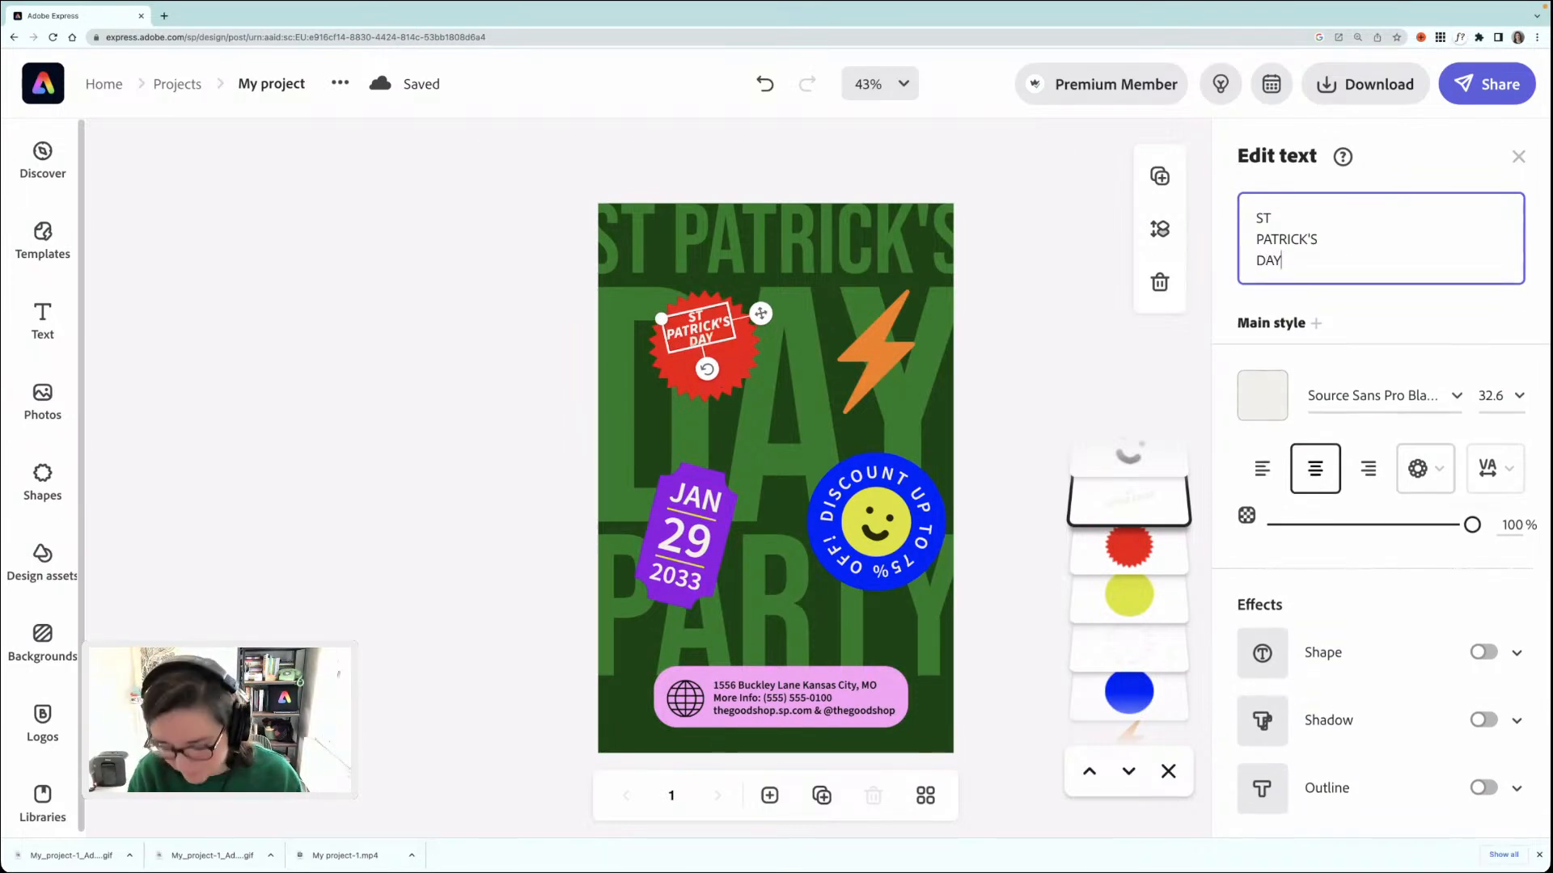
text(PARTY)
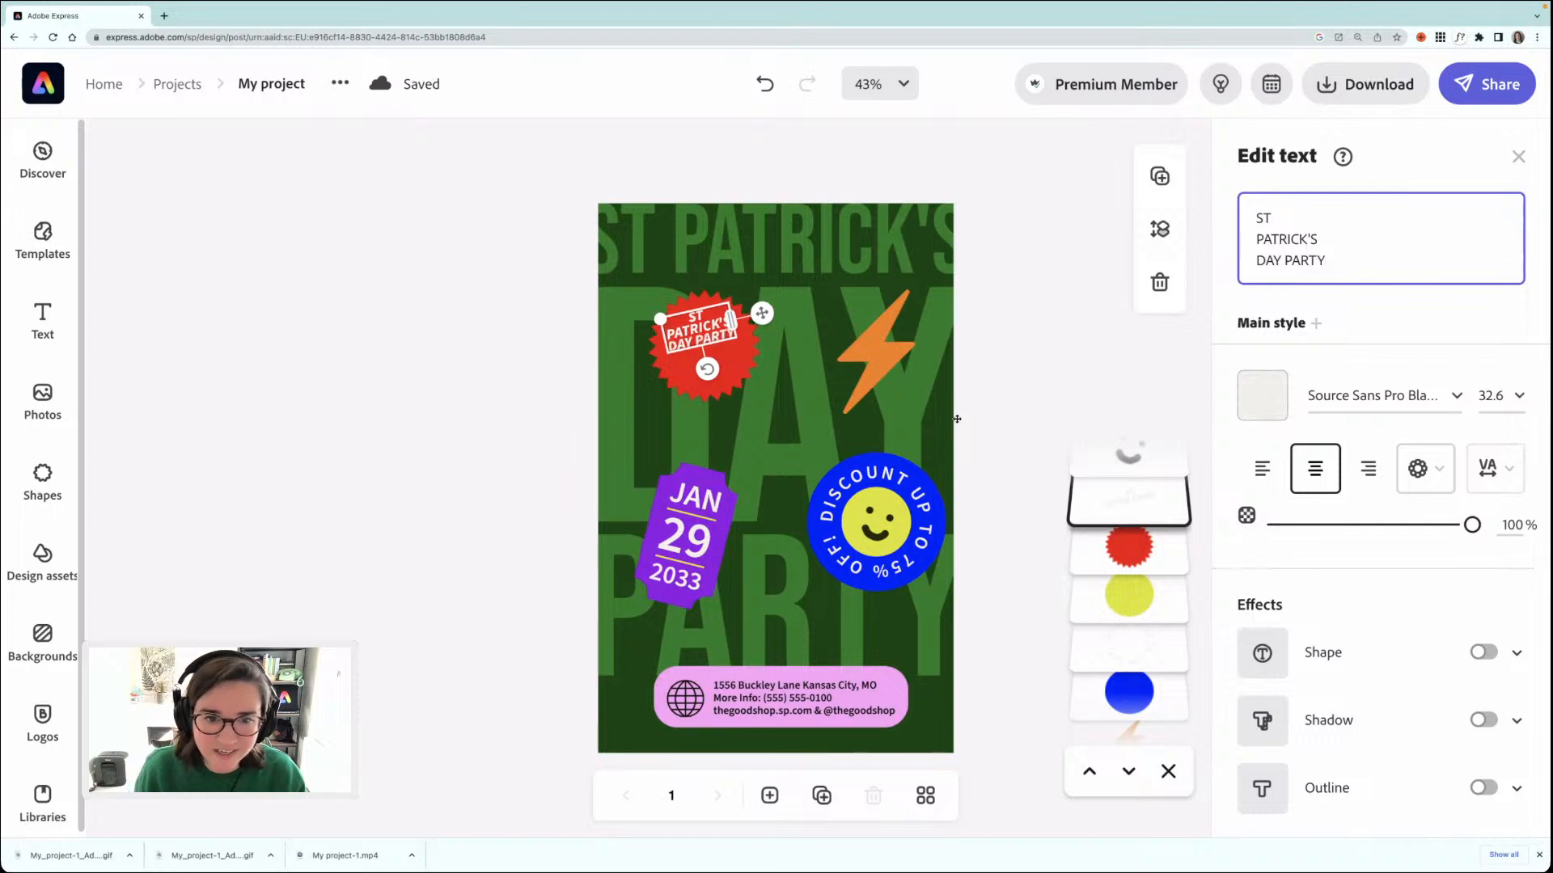
drag(653, 316, 631, 323)
mouse_move(718, 353)
mouse_down()
mouse_move(665, 335)
mouse_move(702, 347)
mouse_up()
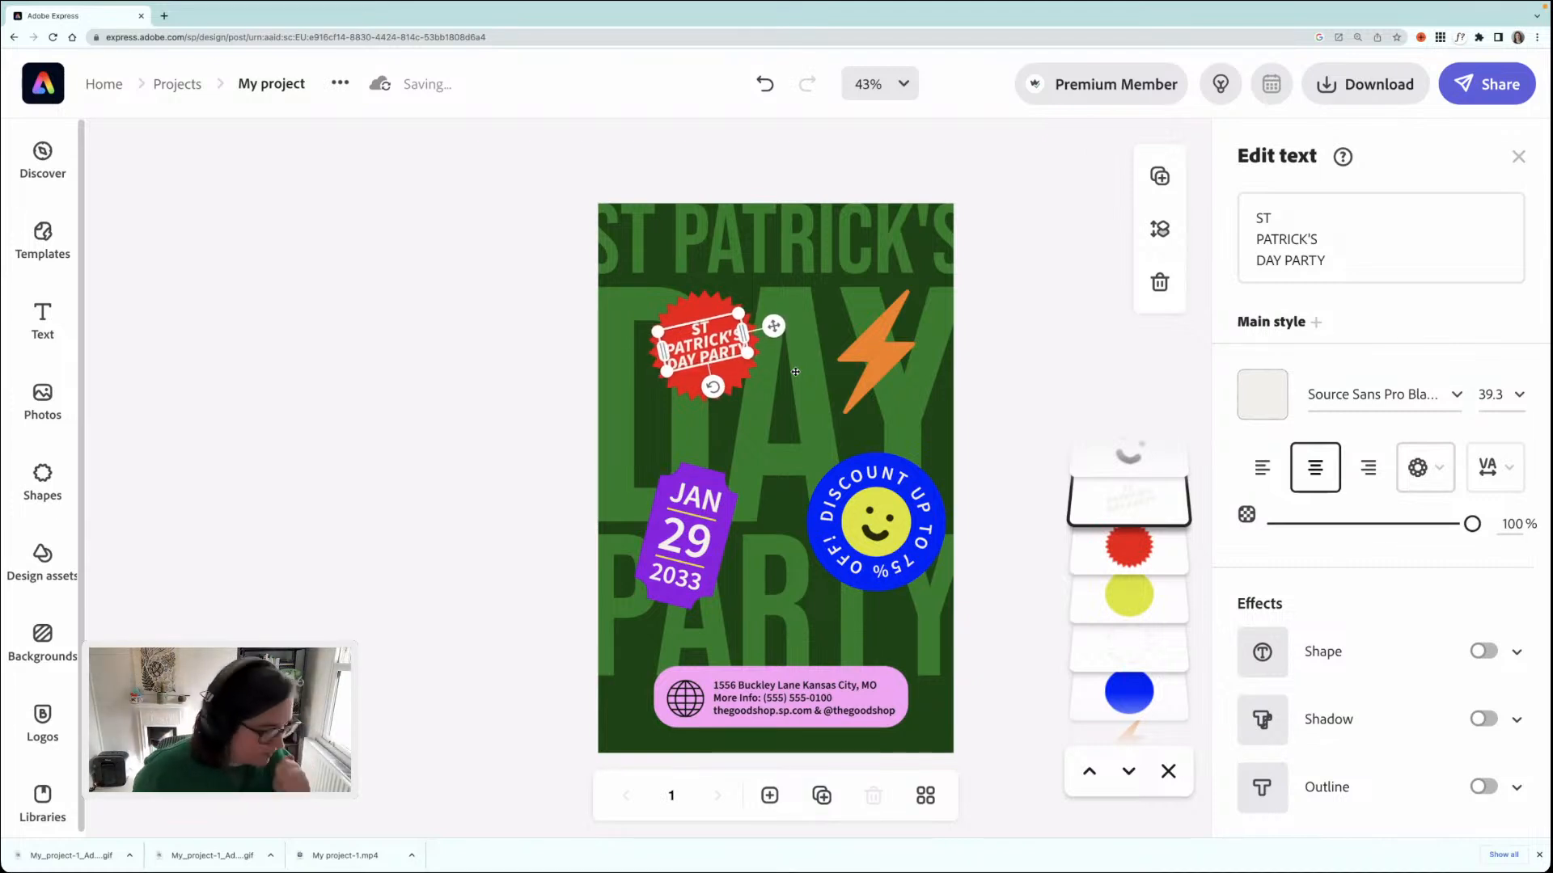
- Recolour the red starburst badge to the bright yellow #E7F222
click(700, 308)
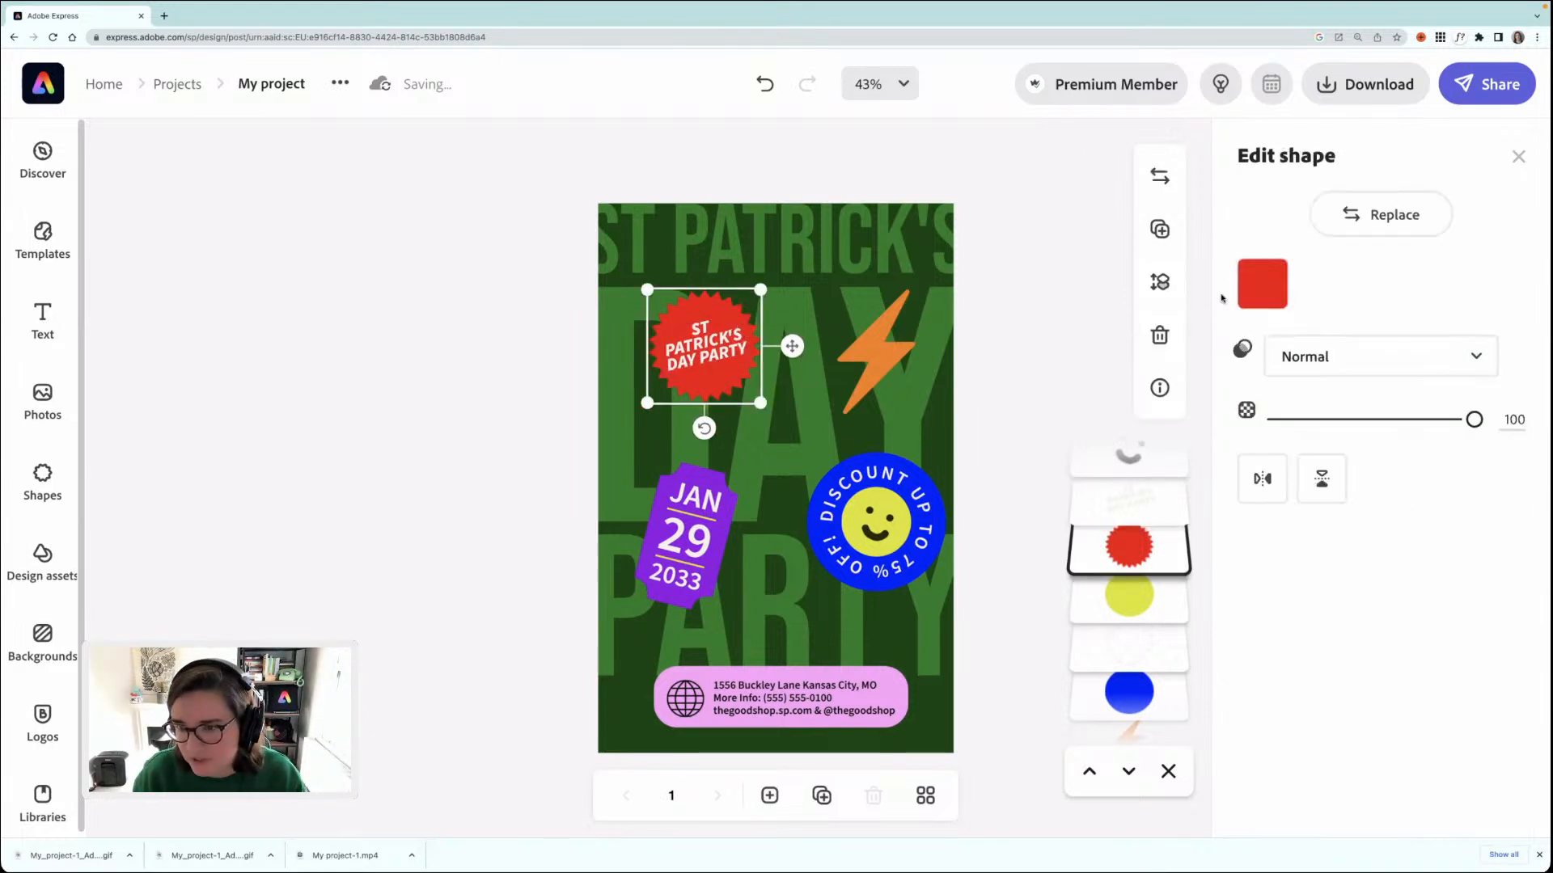
click(1261, 283)
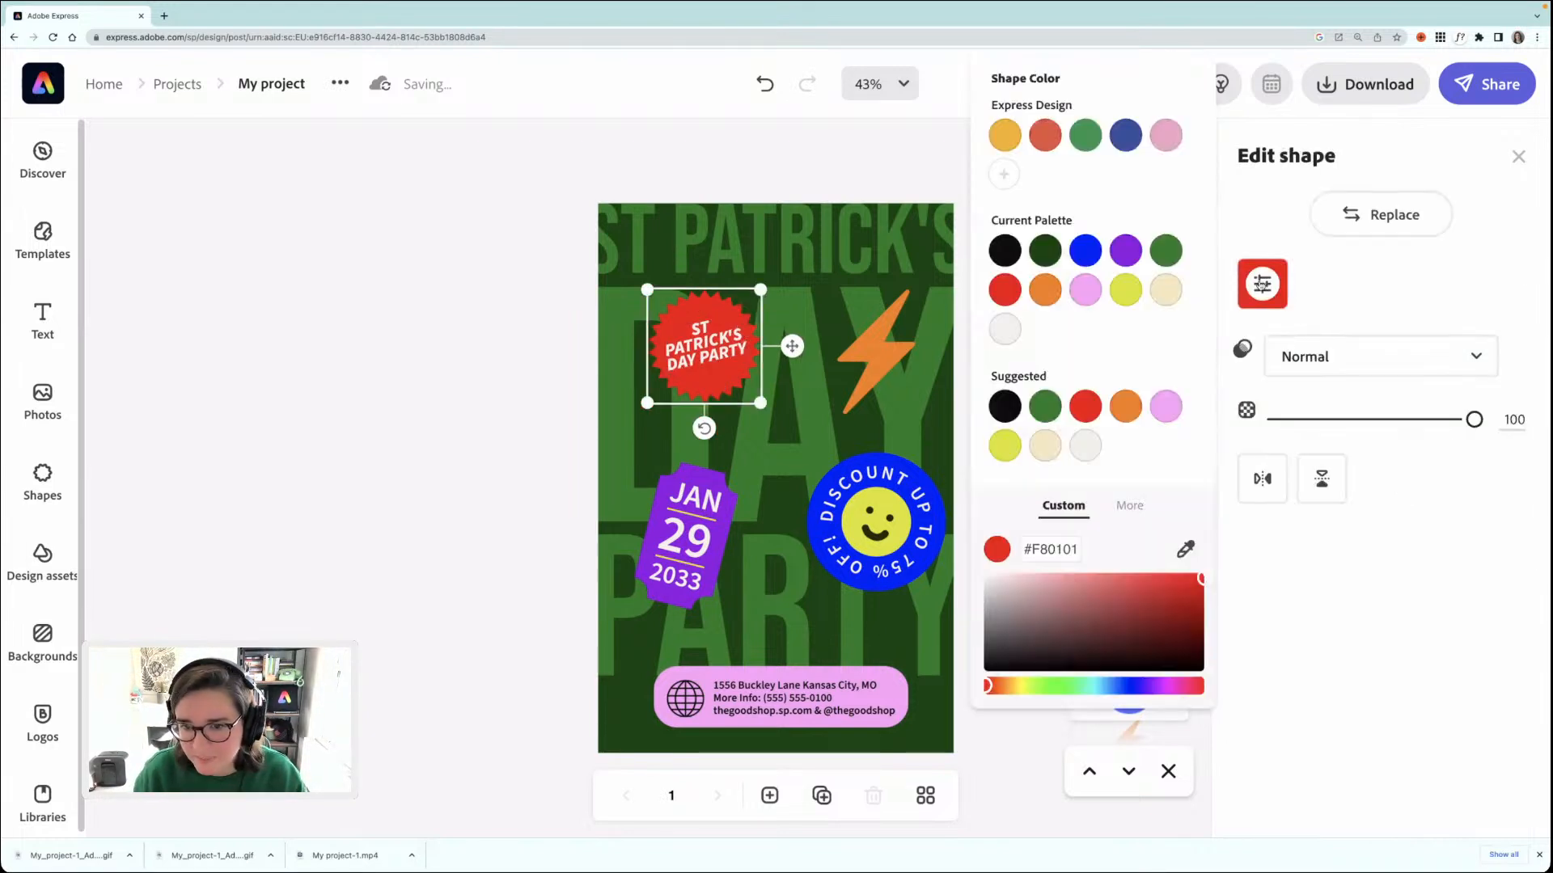
click(1005, 444)
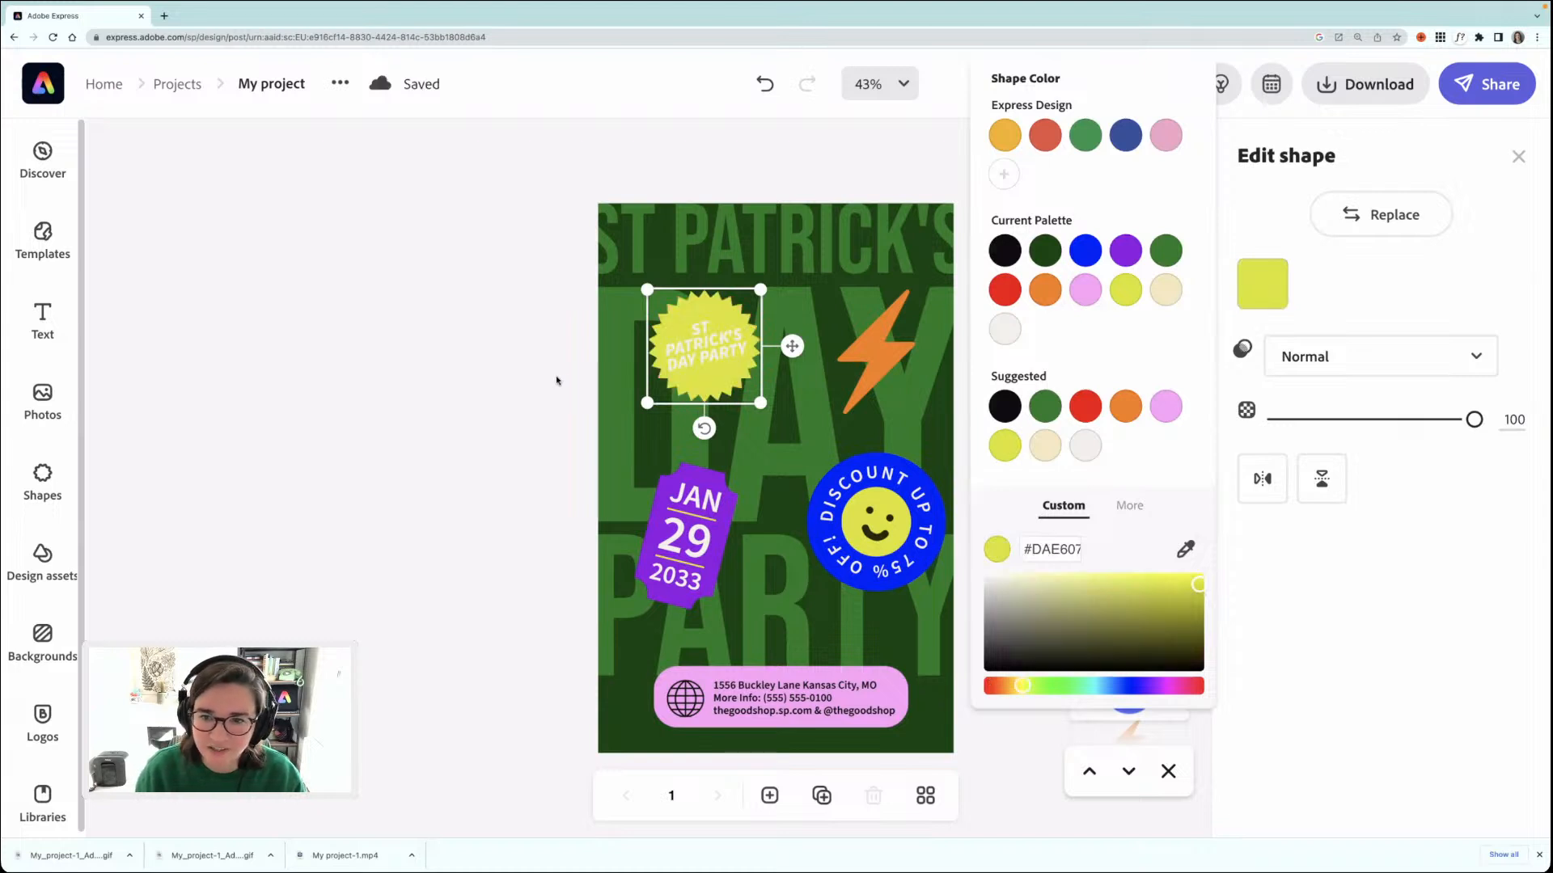
drag(1194, 588, 1166, 579)
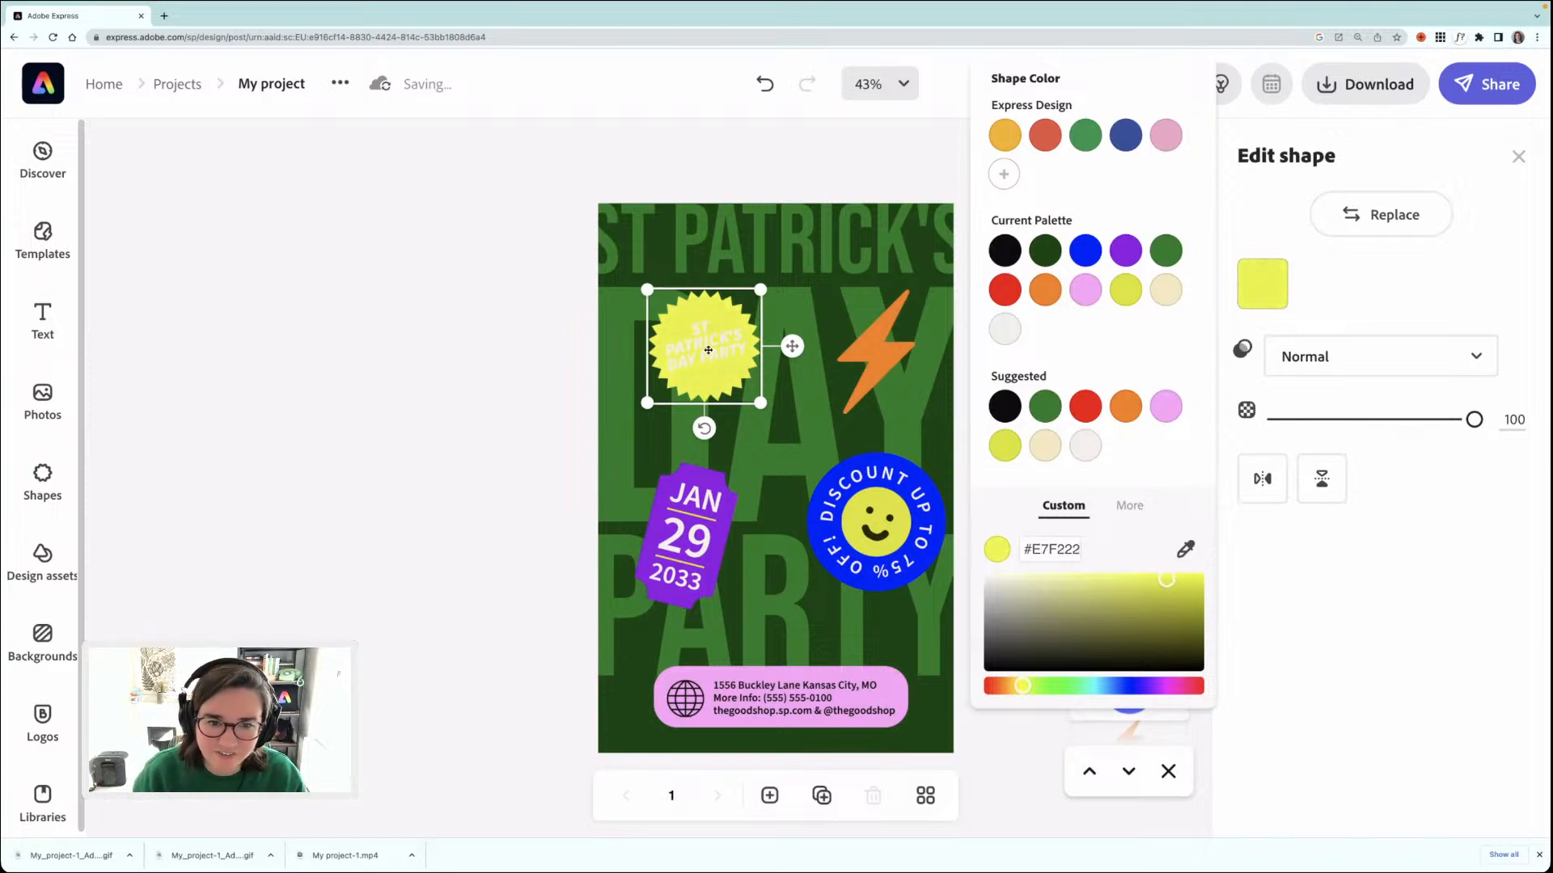
- Set the starburst badge's text colour to the suggested purple #9307E6
click(704, 352)
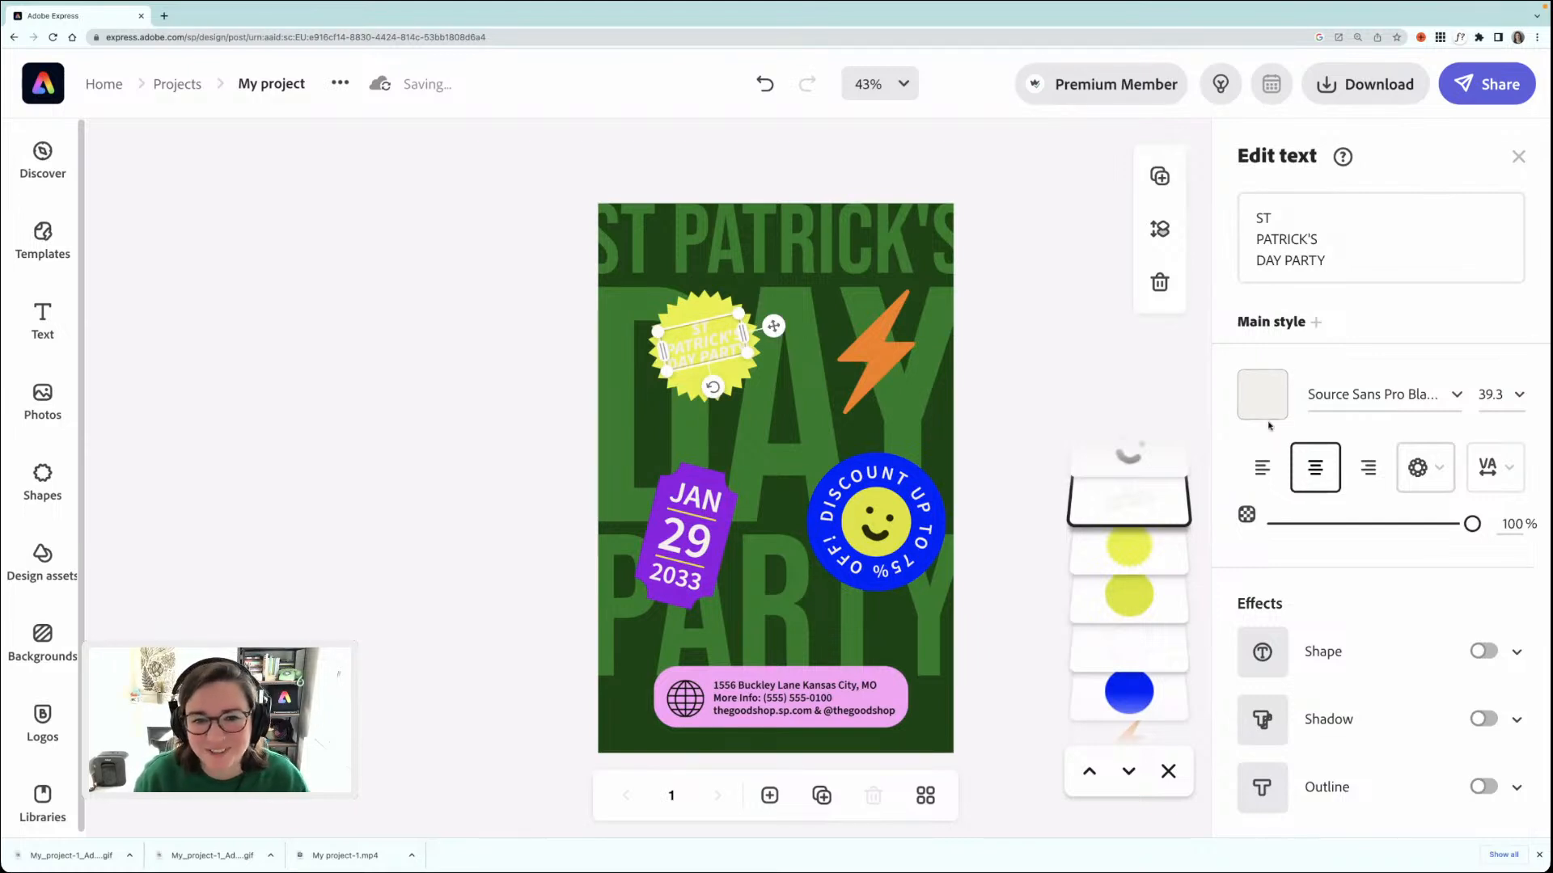
click(1261, 396)
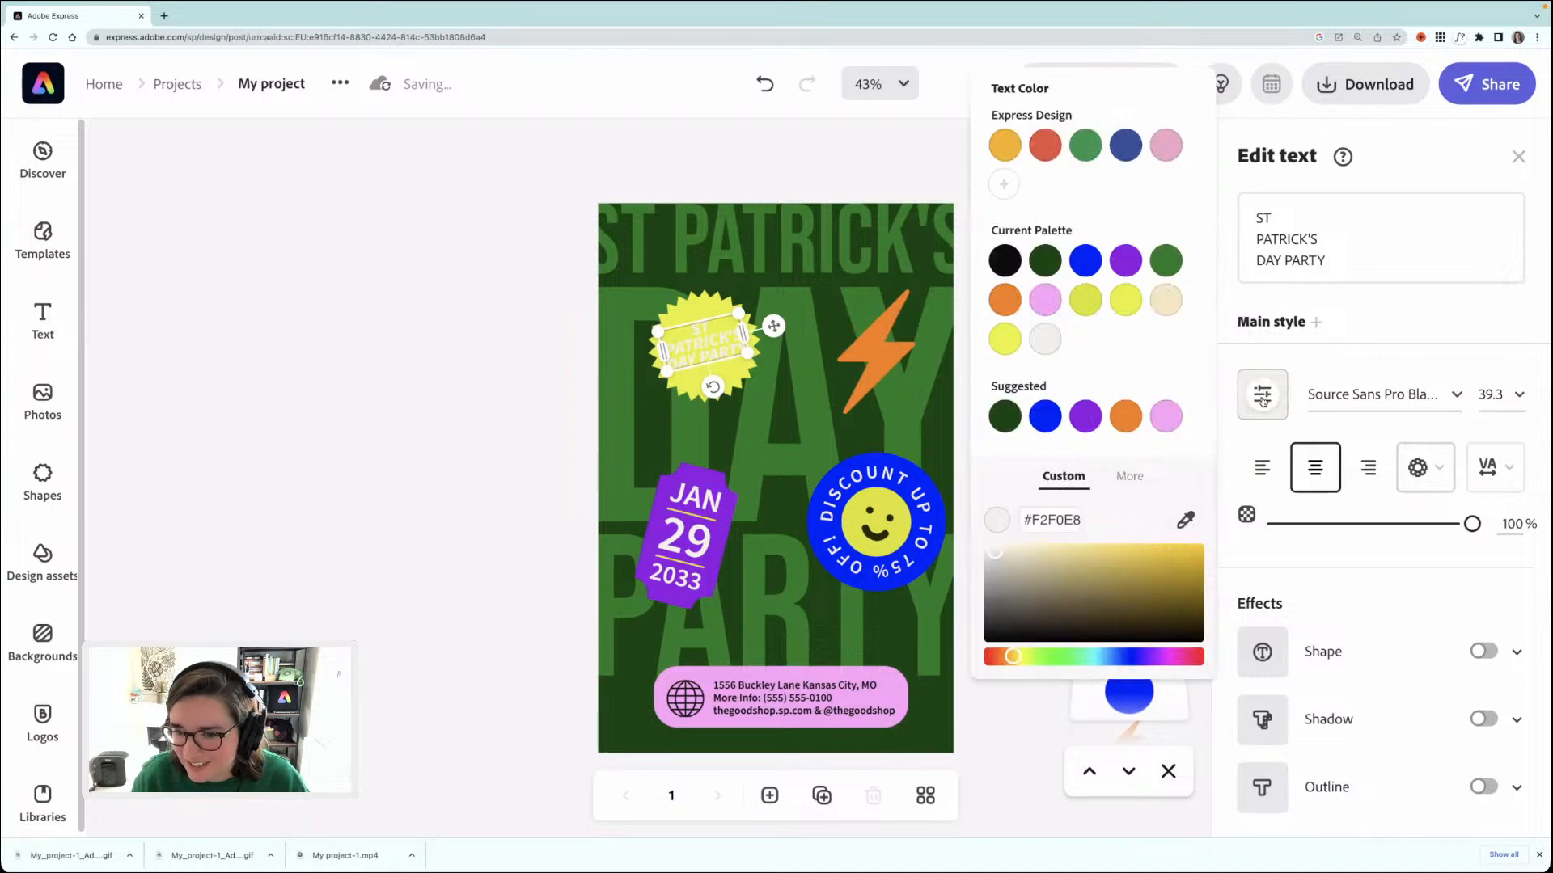
click(1084, 416)
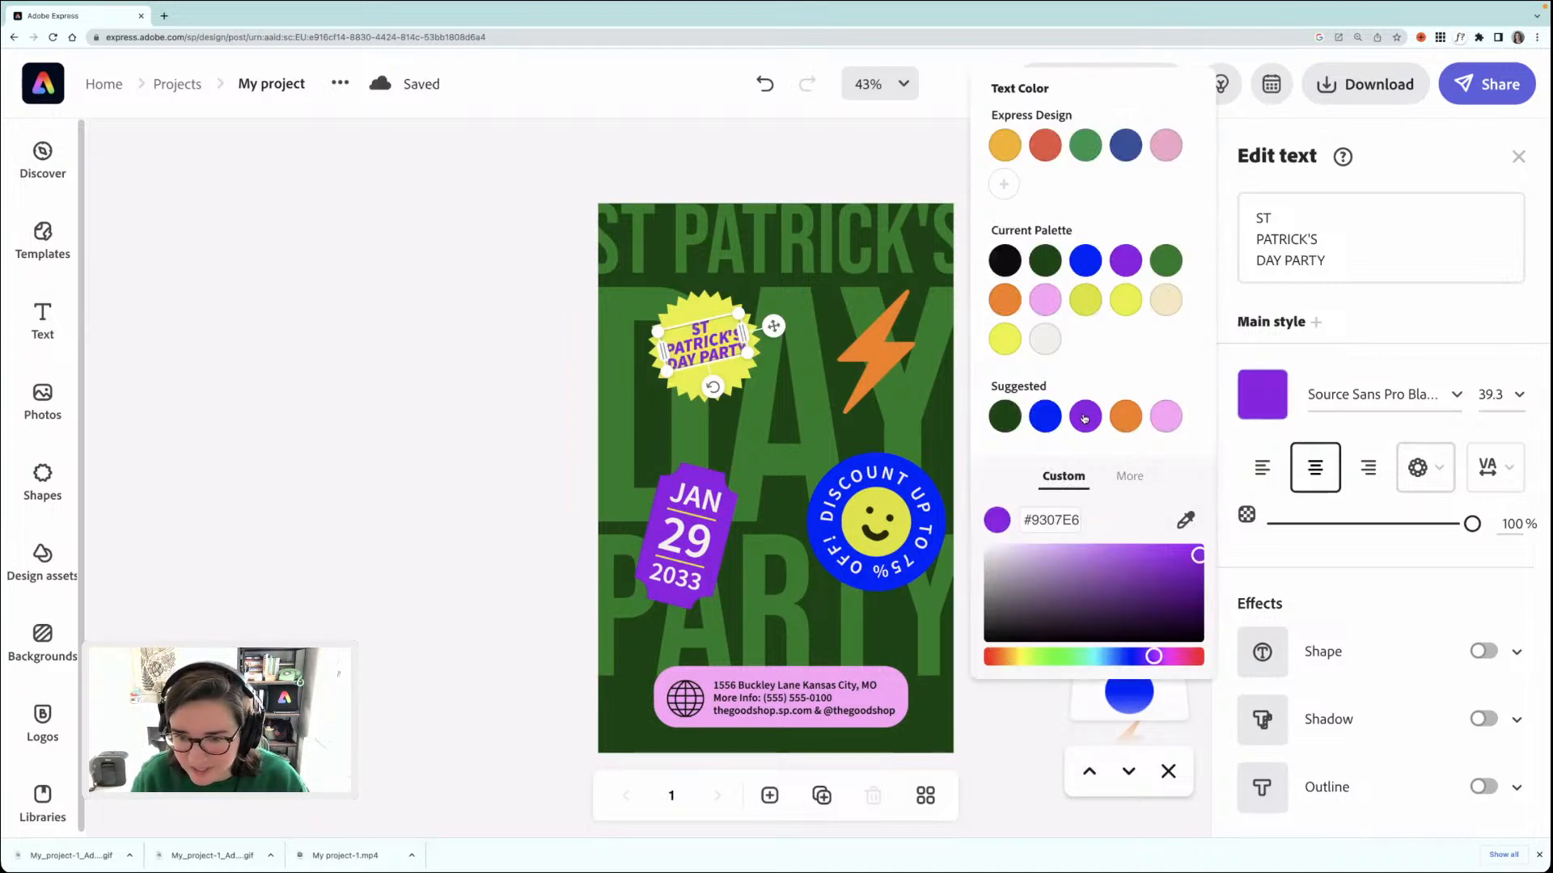
- Change the starburst badge's text colour to the suggested blue #0114FD
click(1055, 419)
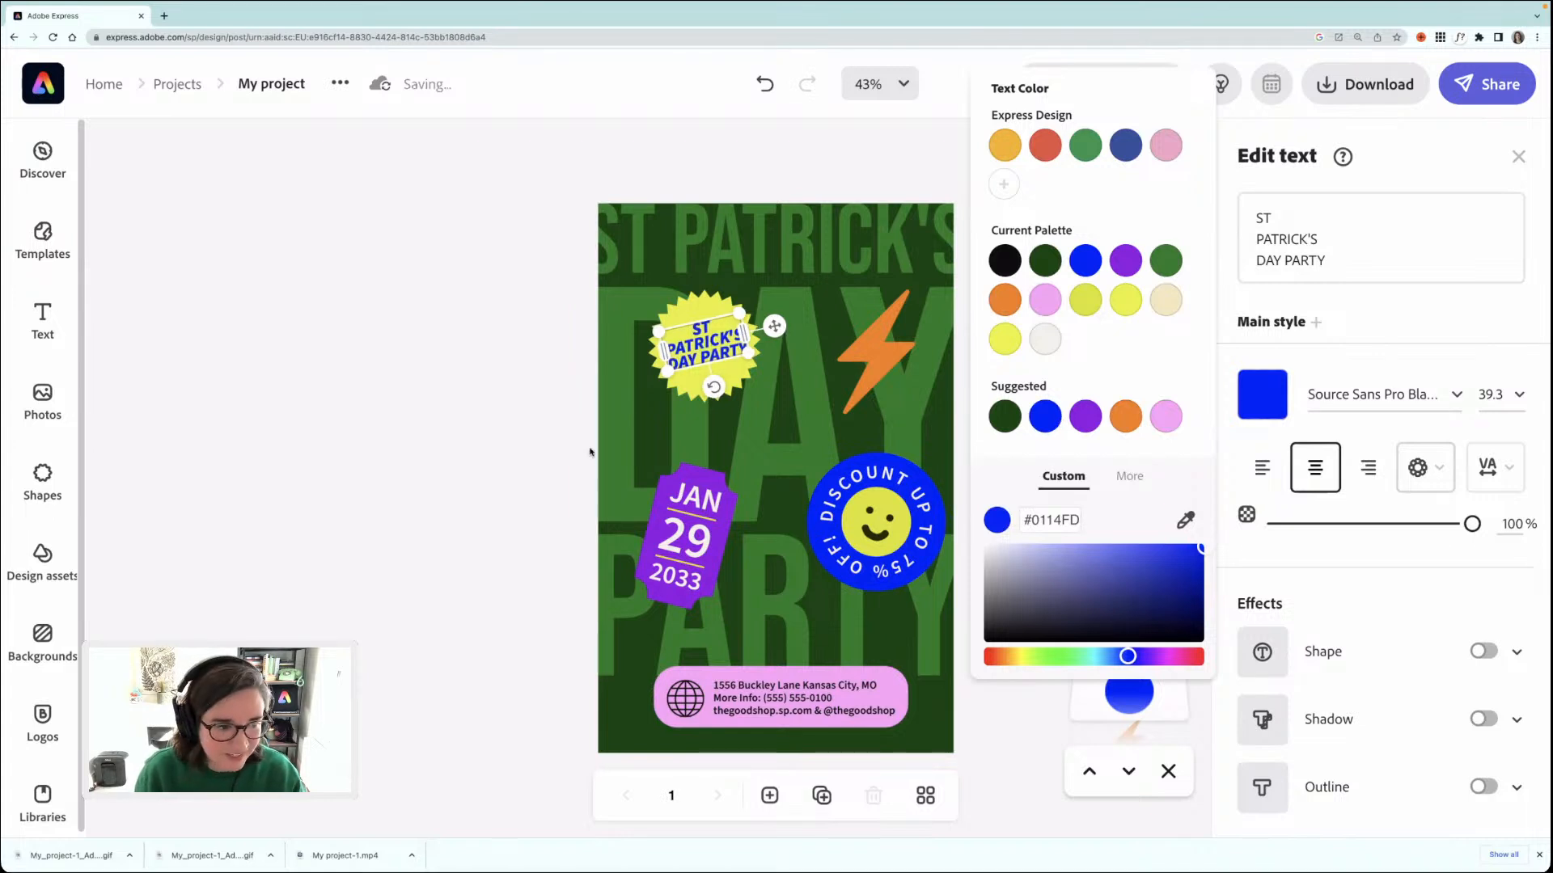
click(377, 431)
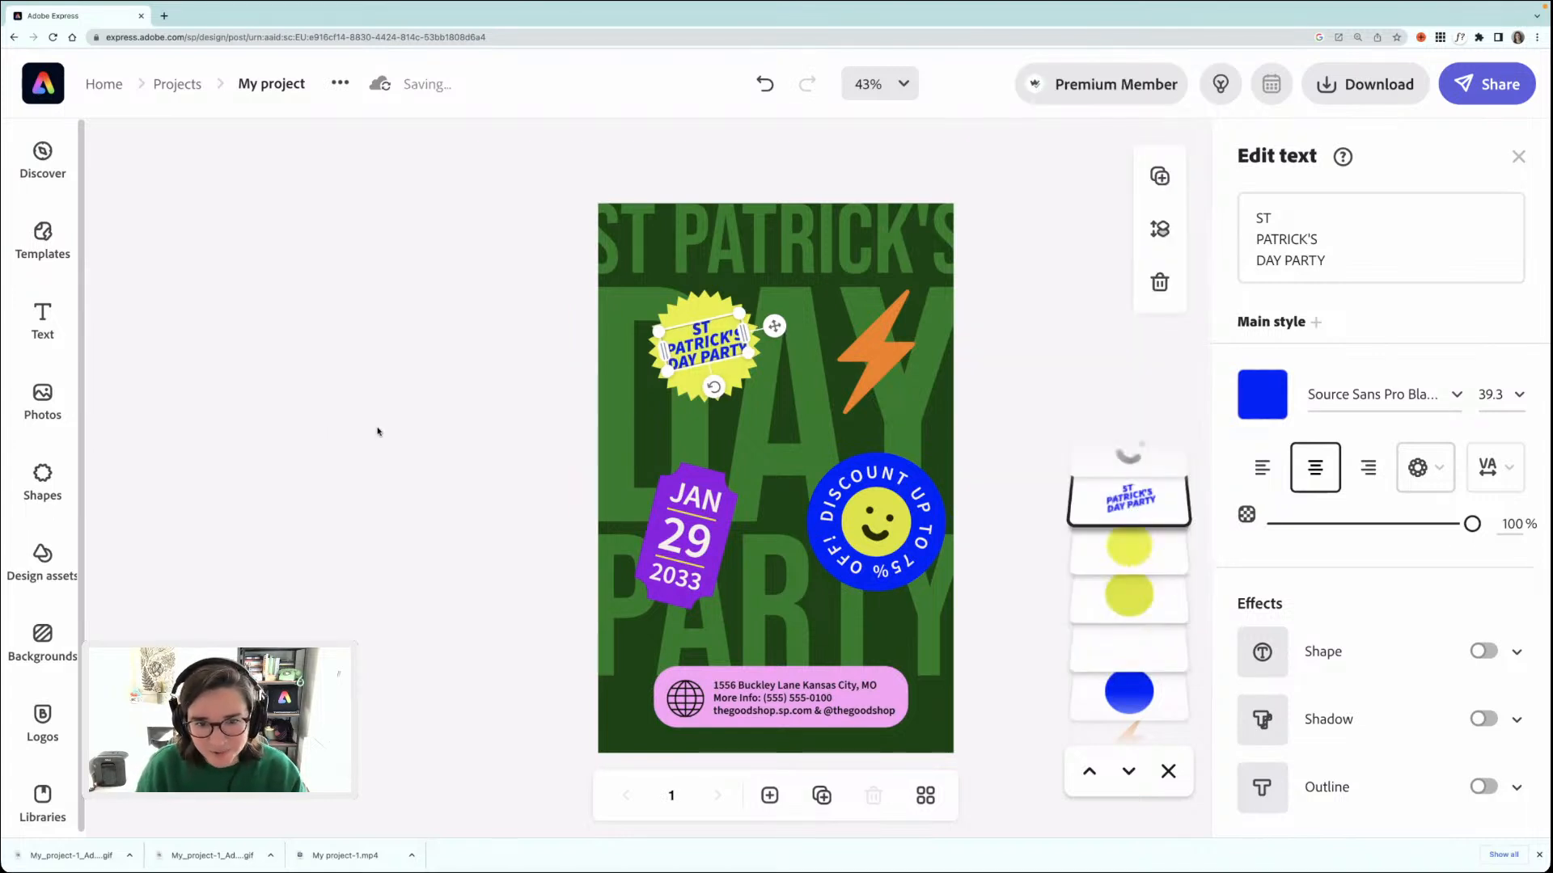
click(479, 348)
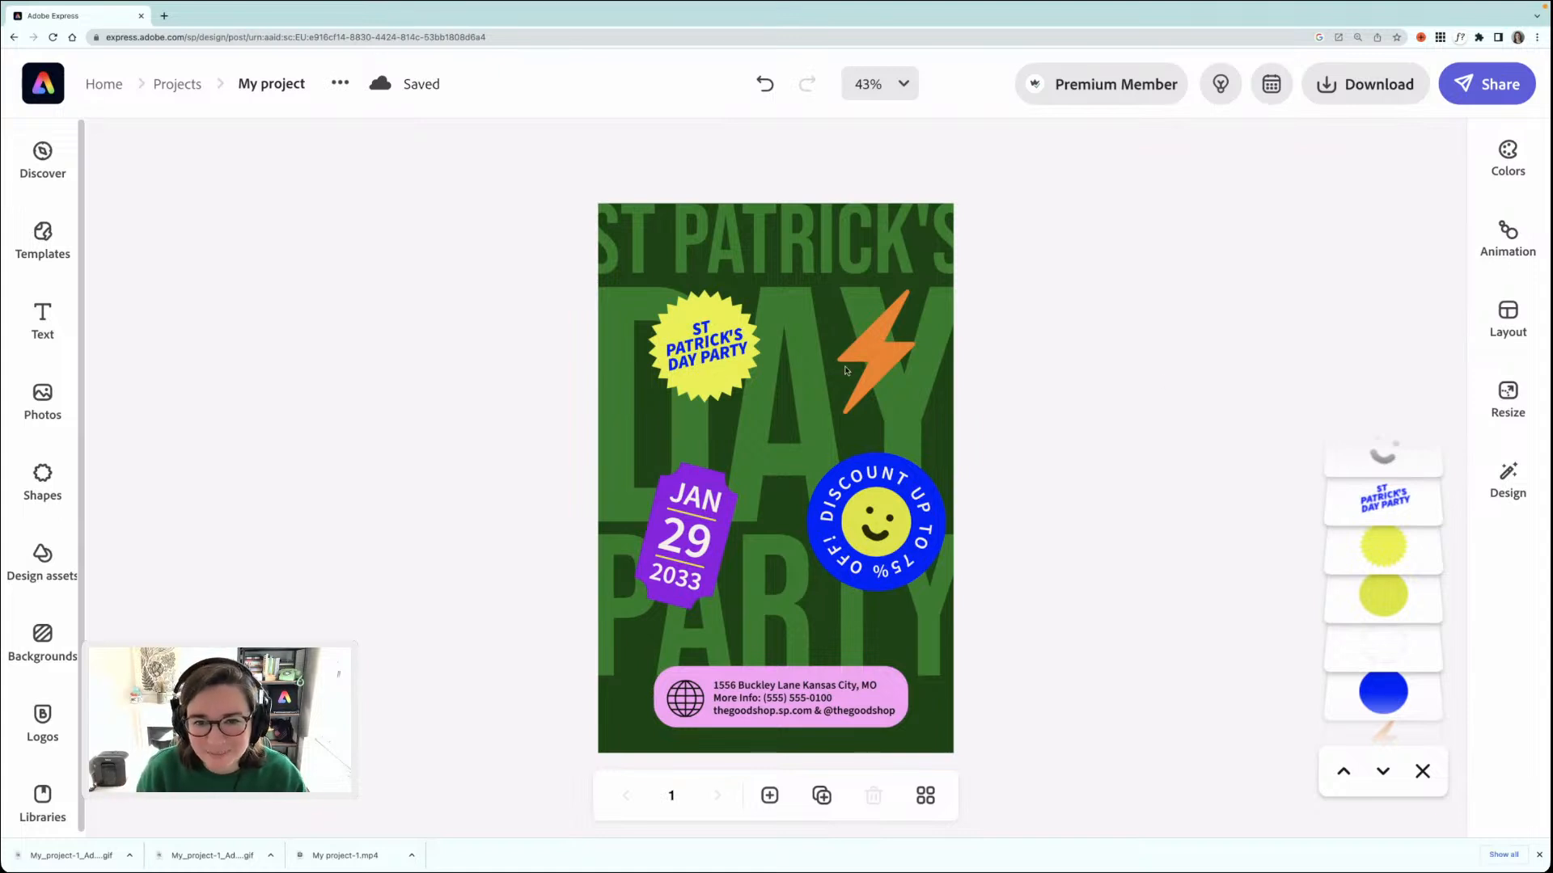
- Delete the orange lightning bolt and search the design assets for "rainbows"
click(870, 358)
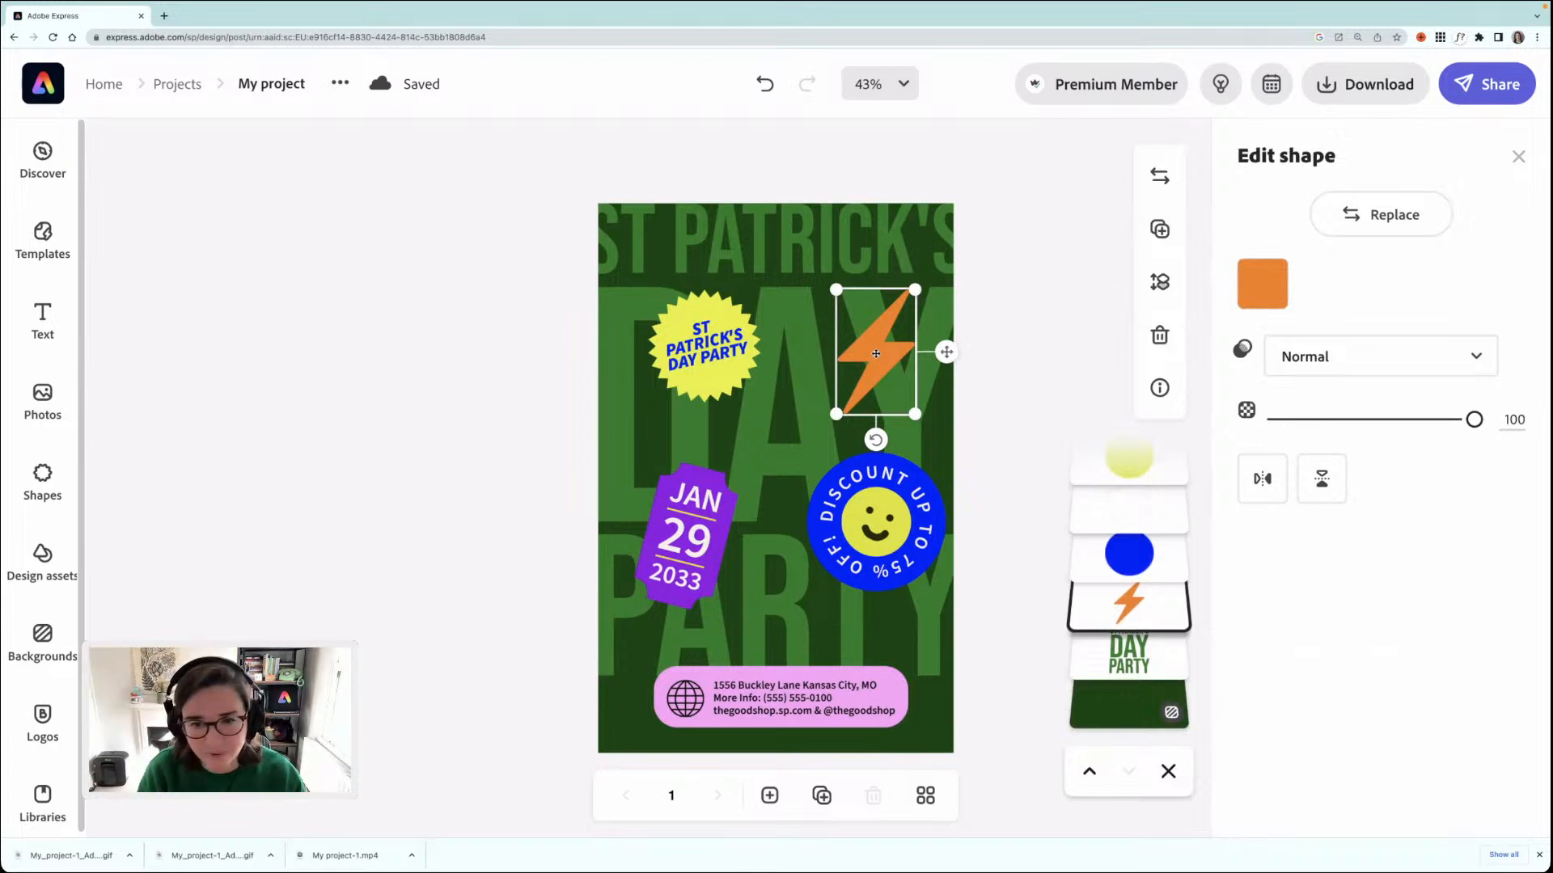
key(Delete)
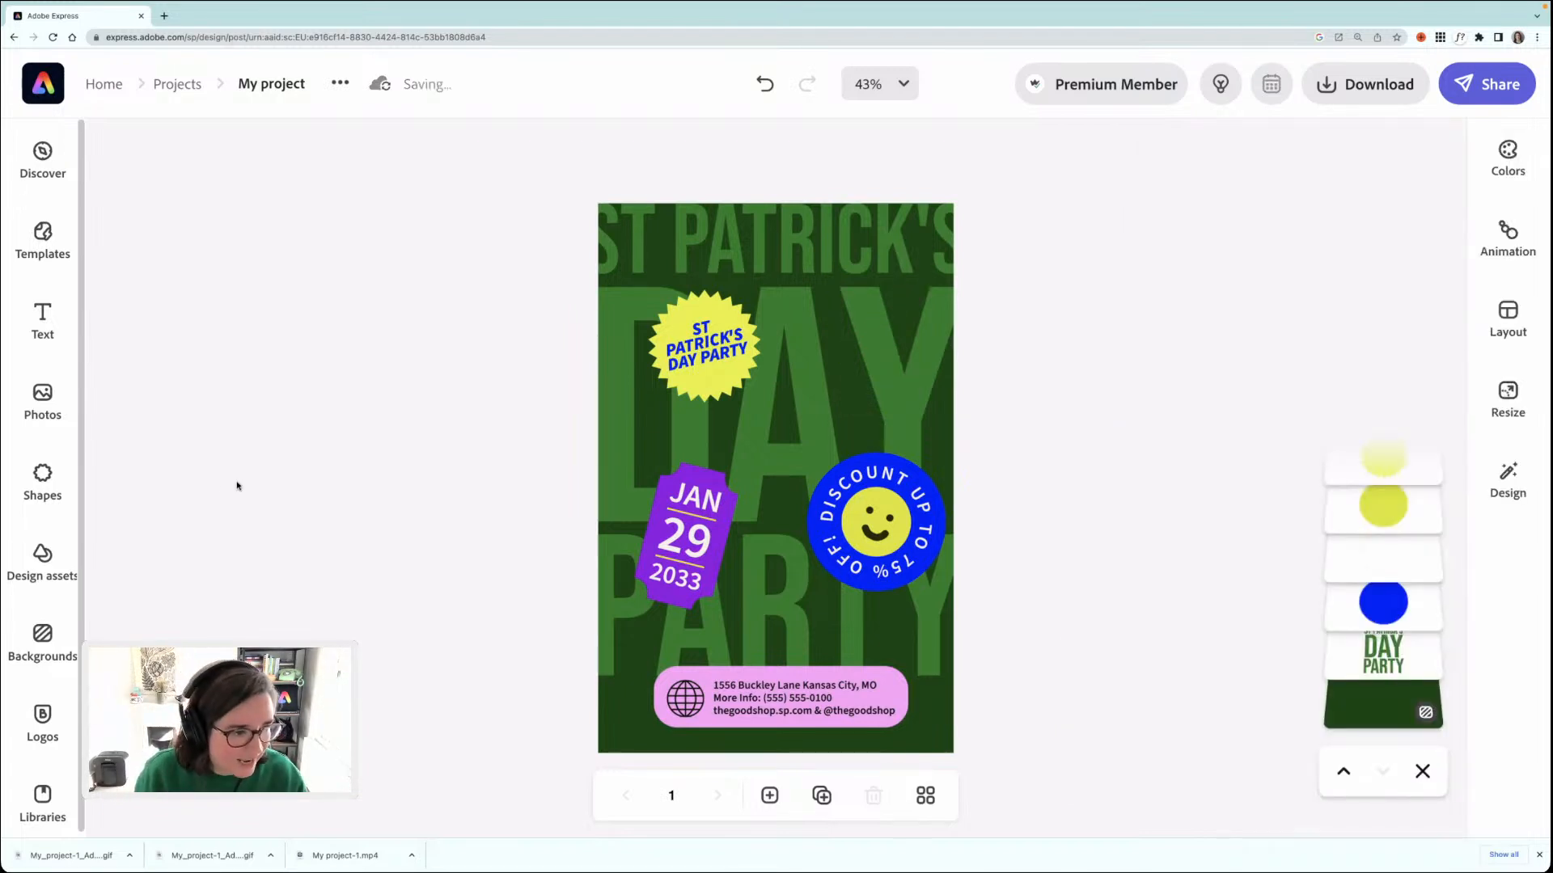
click(42, 562)
click(248, 211)
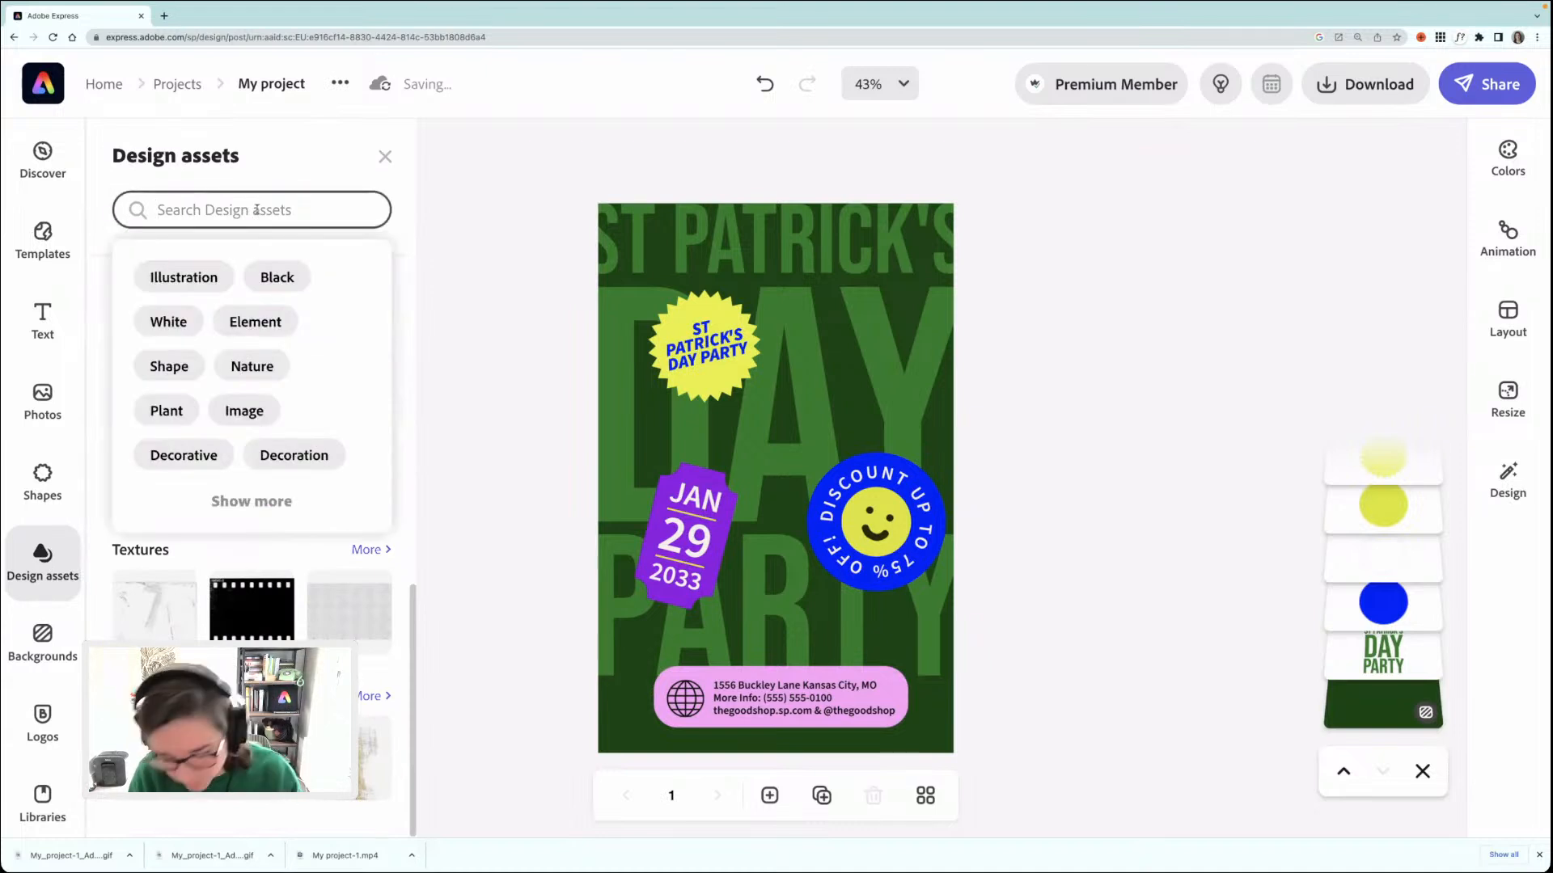
text(raindbows)
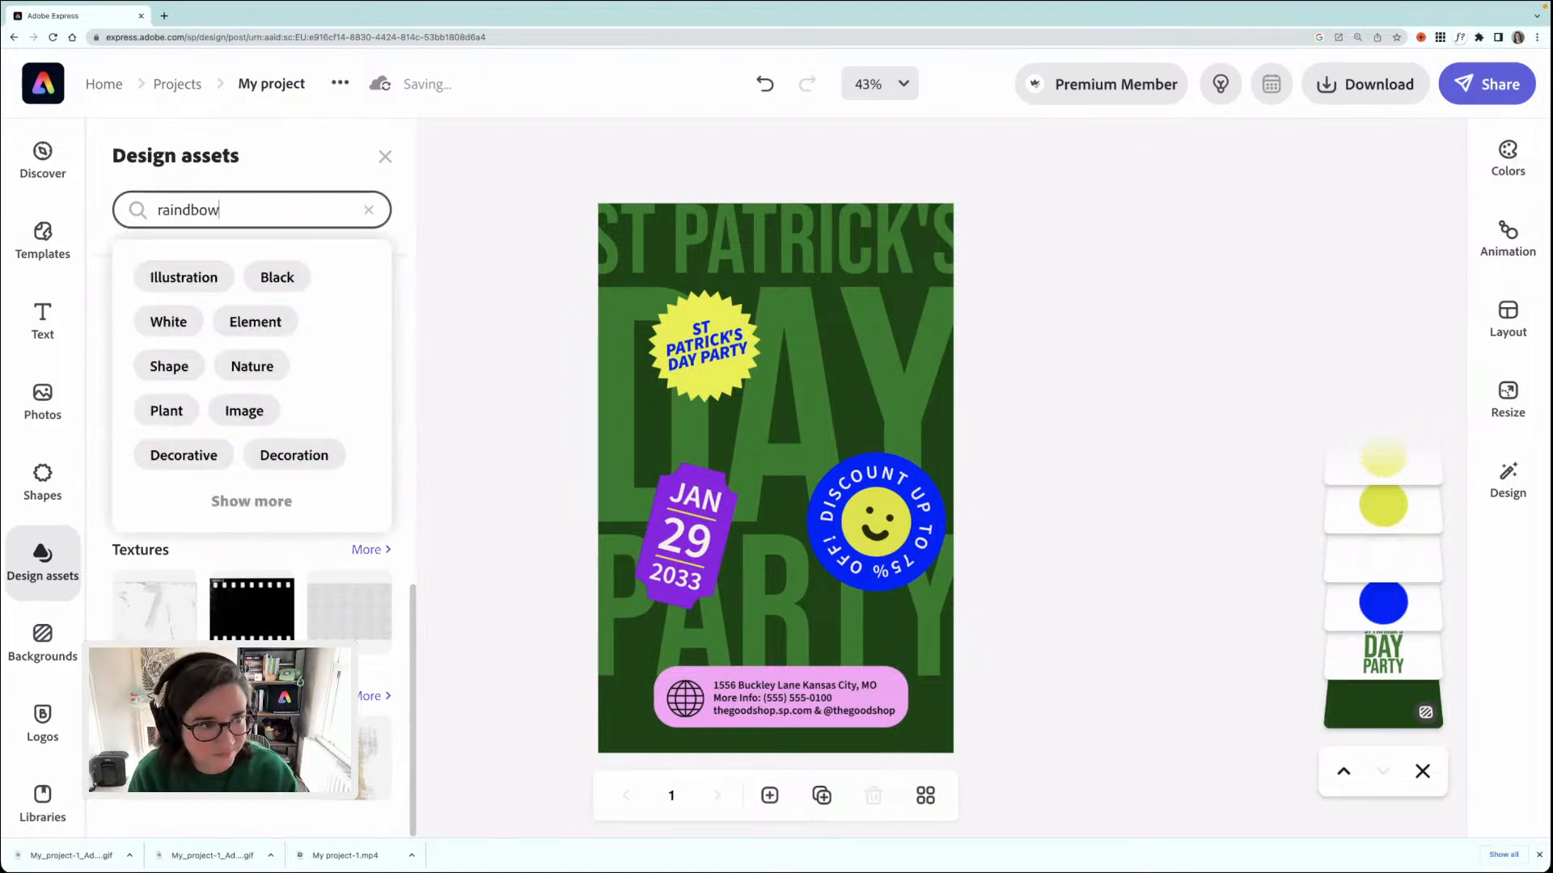
key(Return)
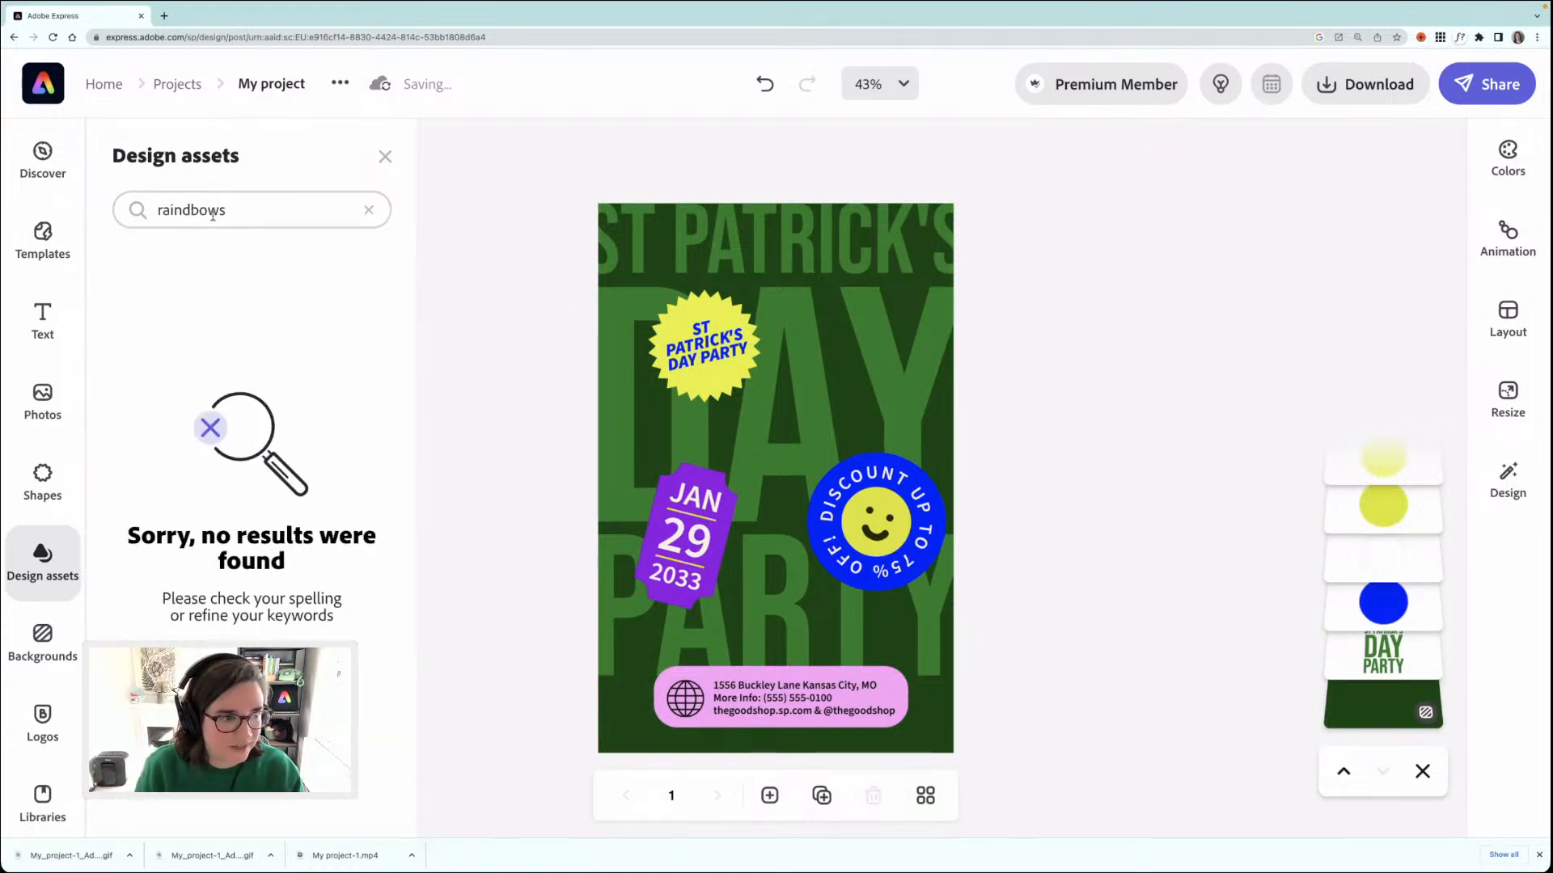
click(213, 213)
click(191, 210)
key(BackSpace)
key(Return)
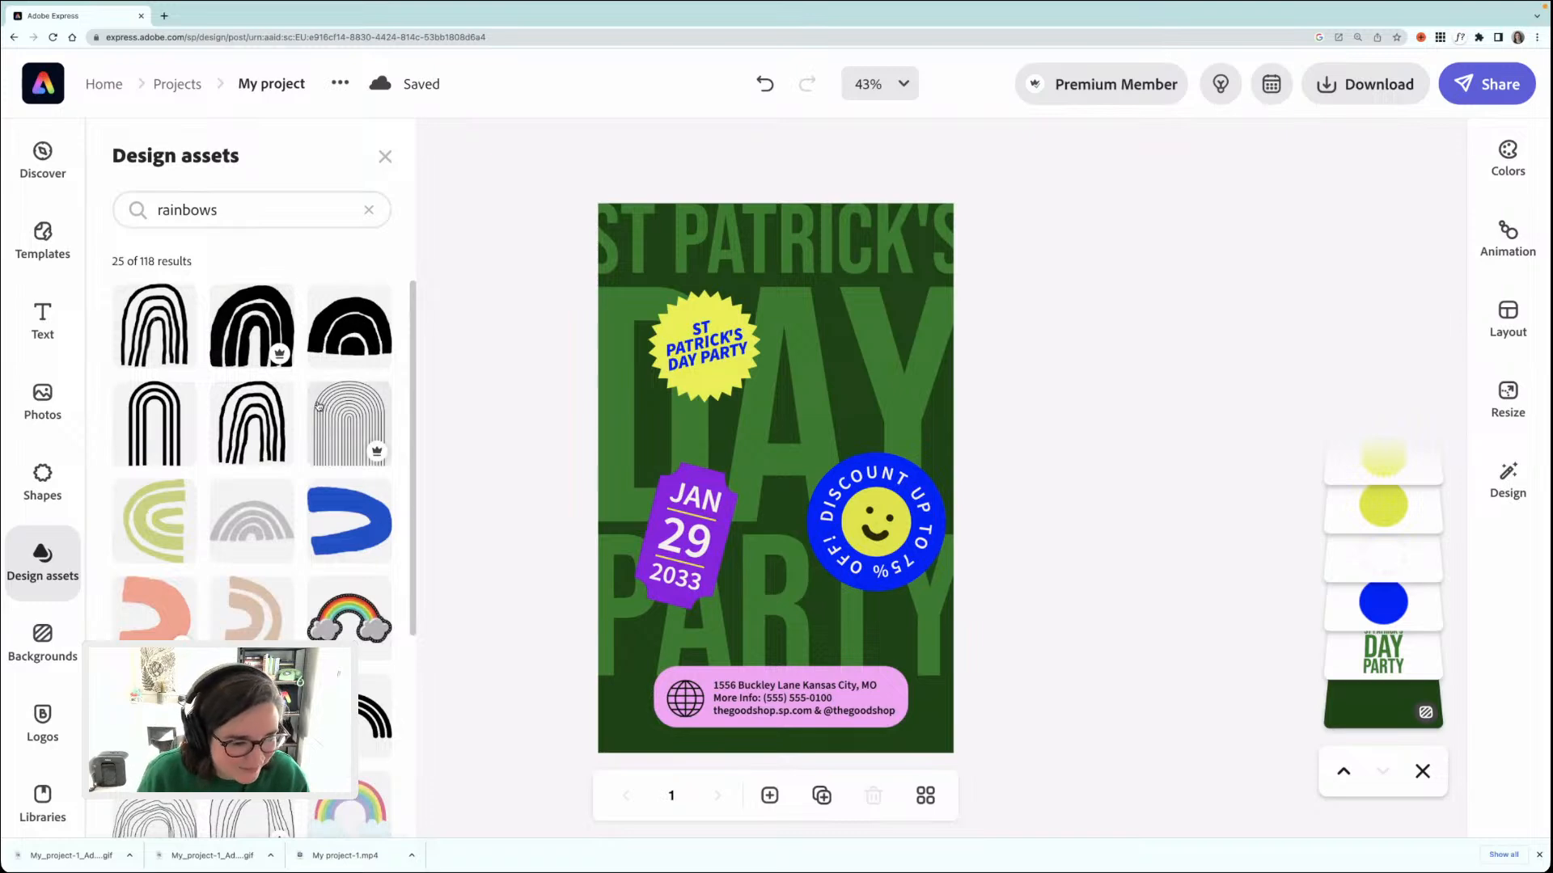
- Browse the rainbow results and add the yellow shooting star with the striped tail to the poster
scroll(318, 407, down, 5)
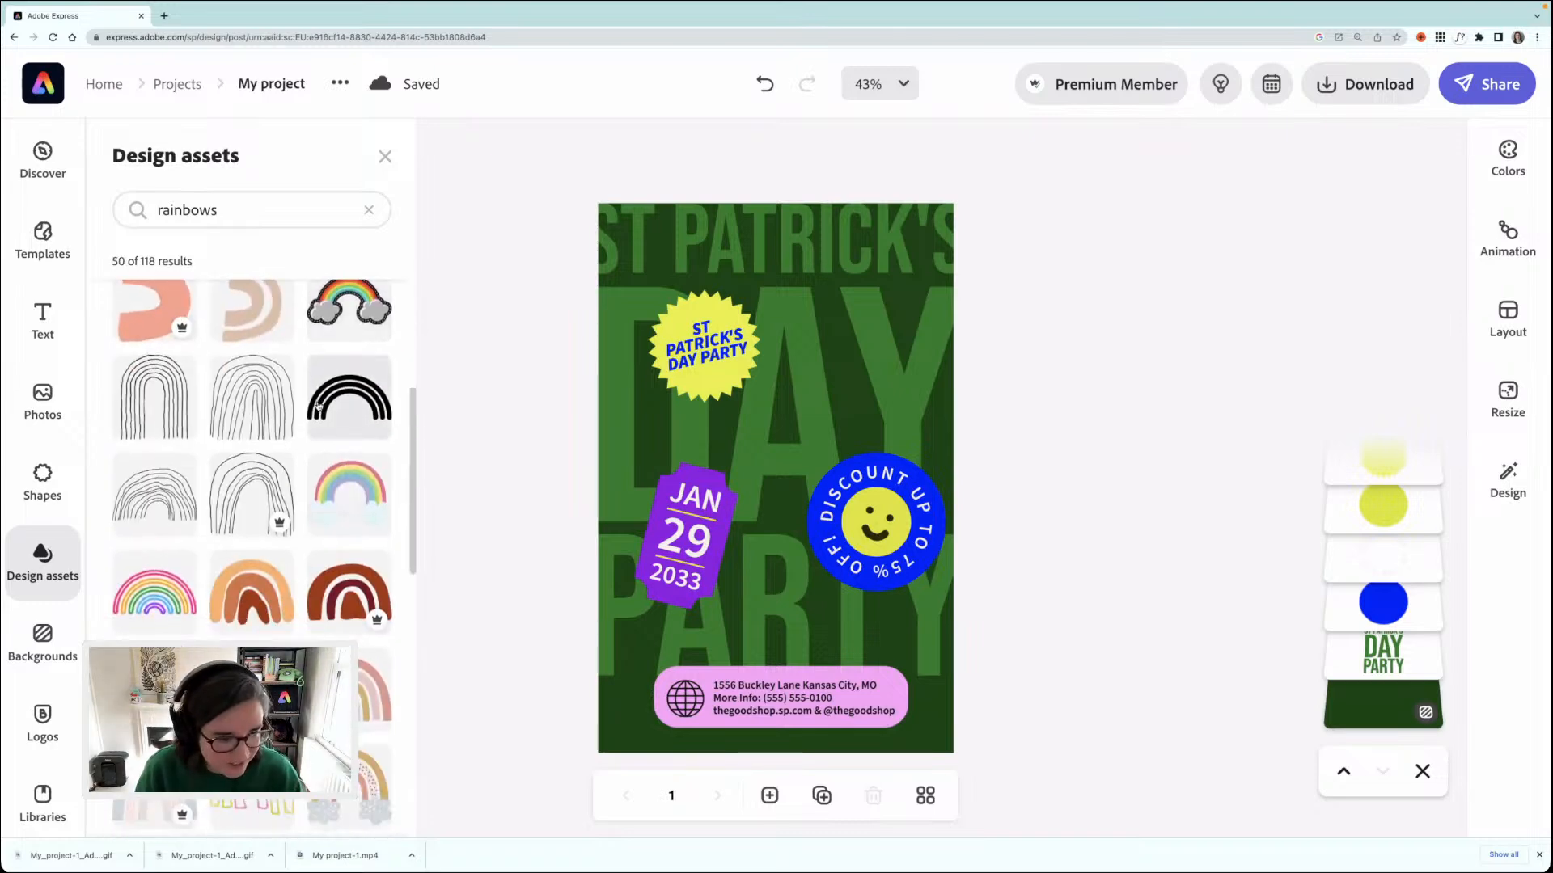
scroll(318, 406, down, 3)
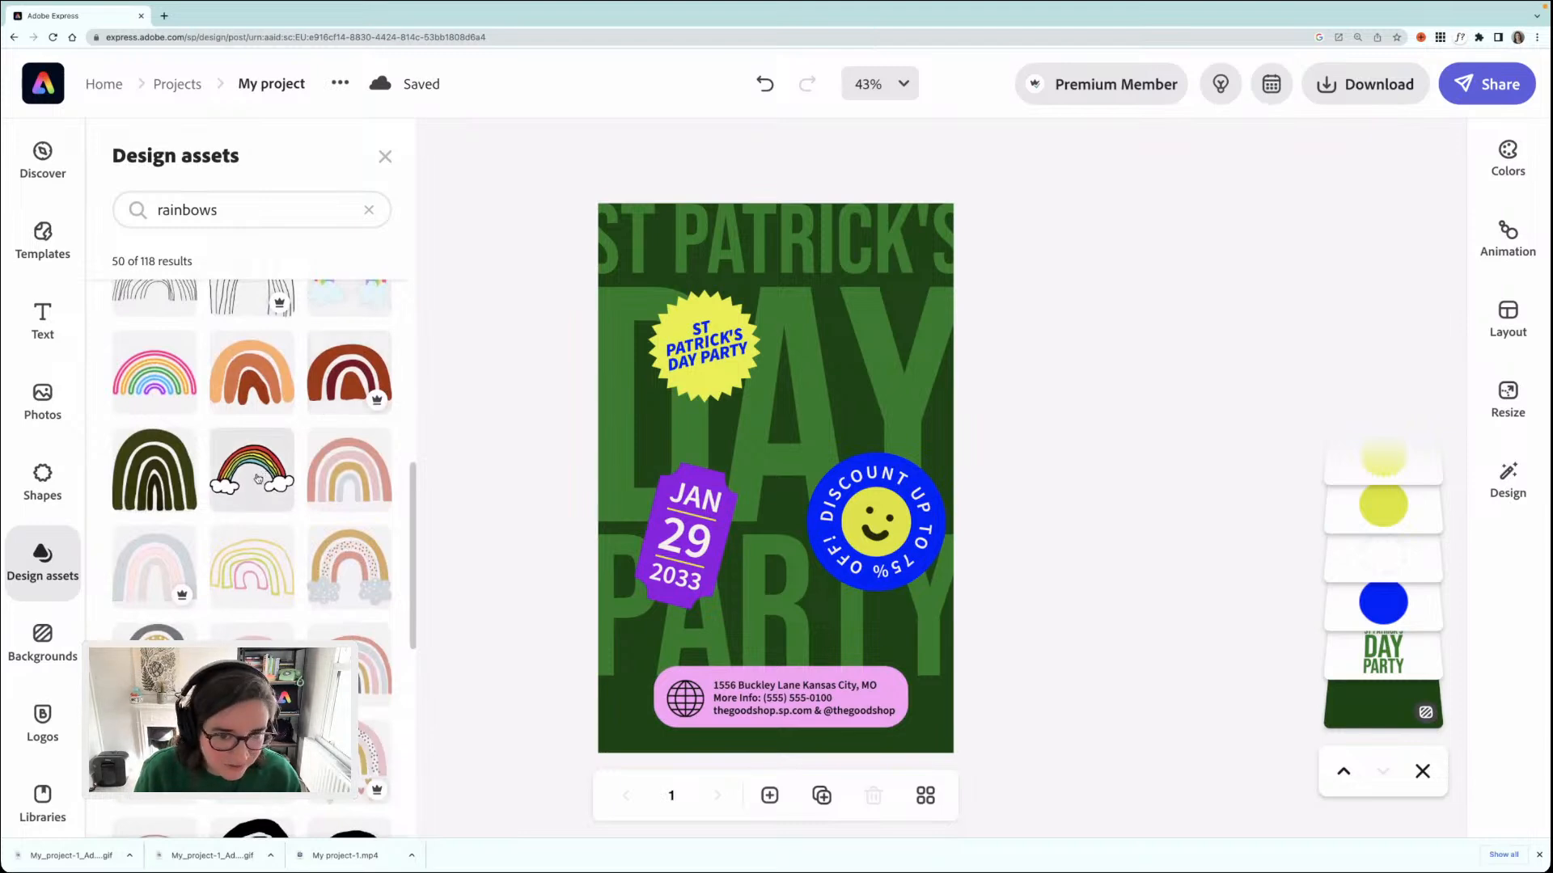
scroll(355, 493, down, 10)
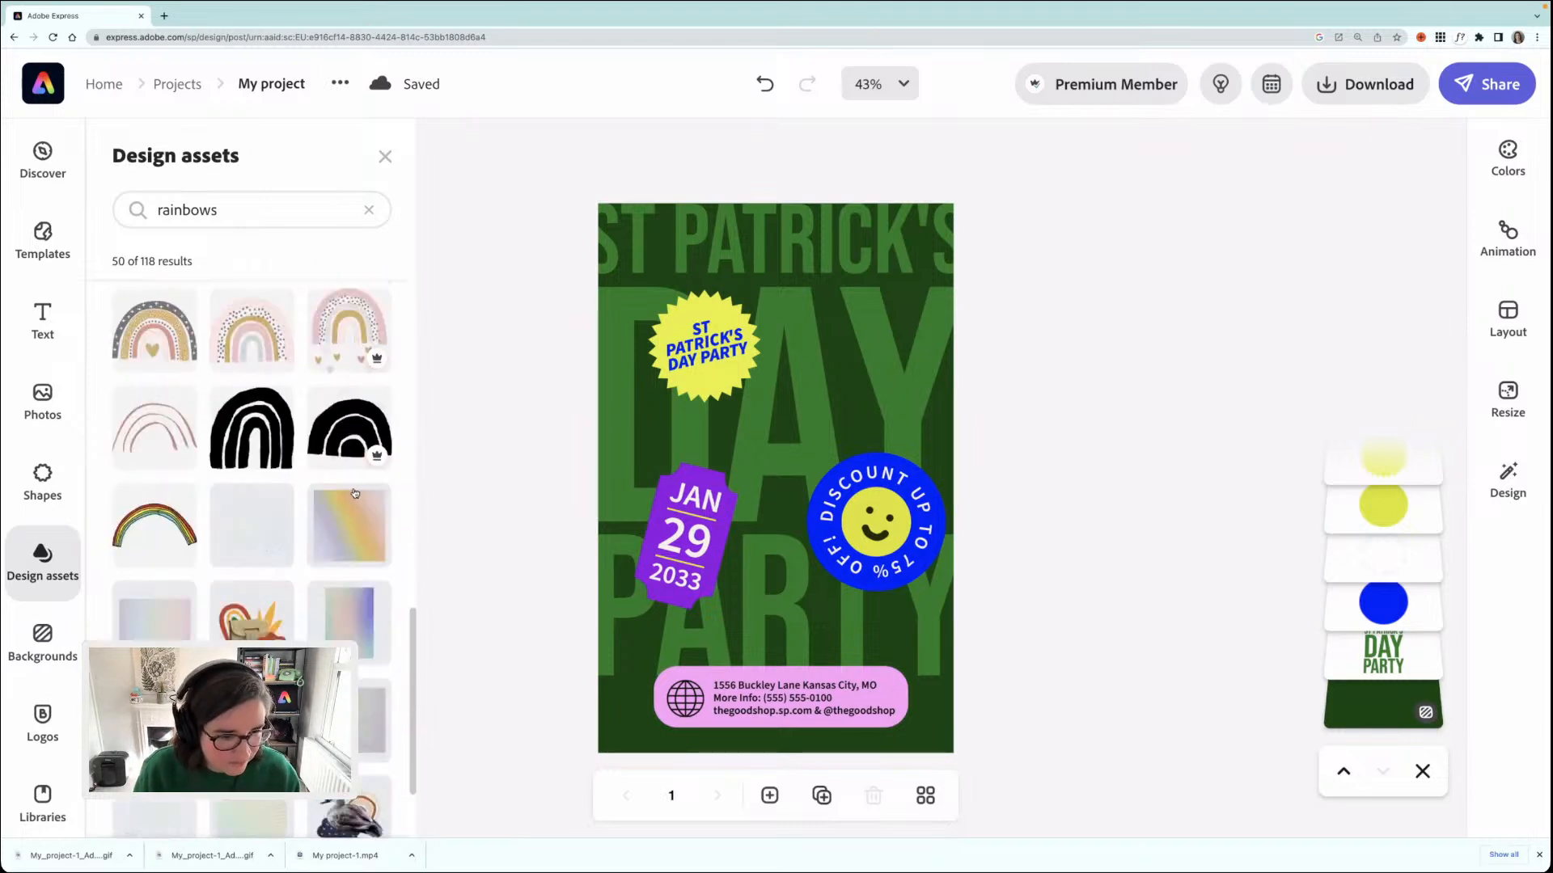
scroll(354, 494, down, 10)
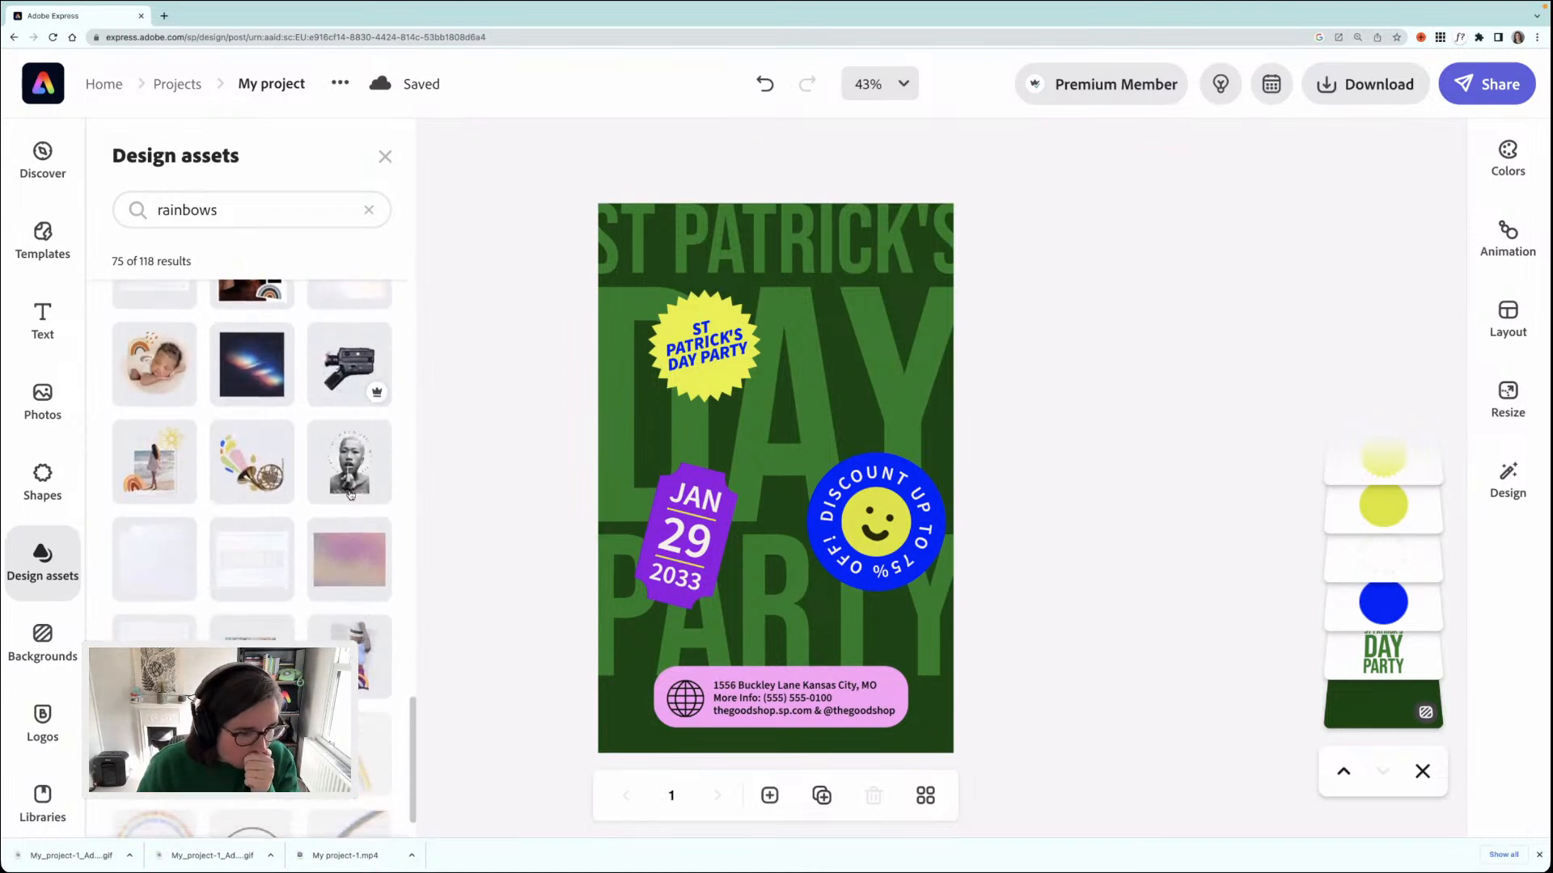
scroll(348, 495, down, 10)
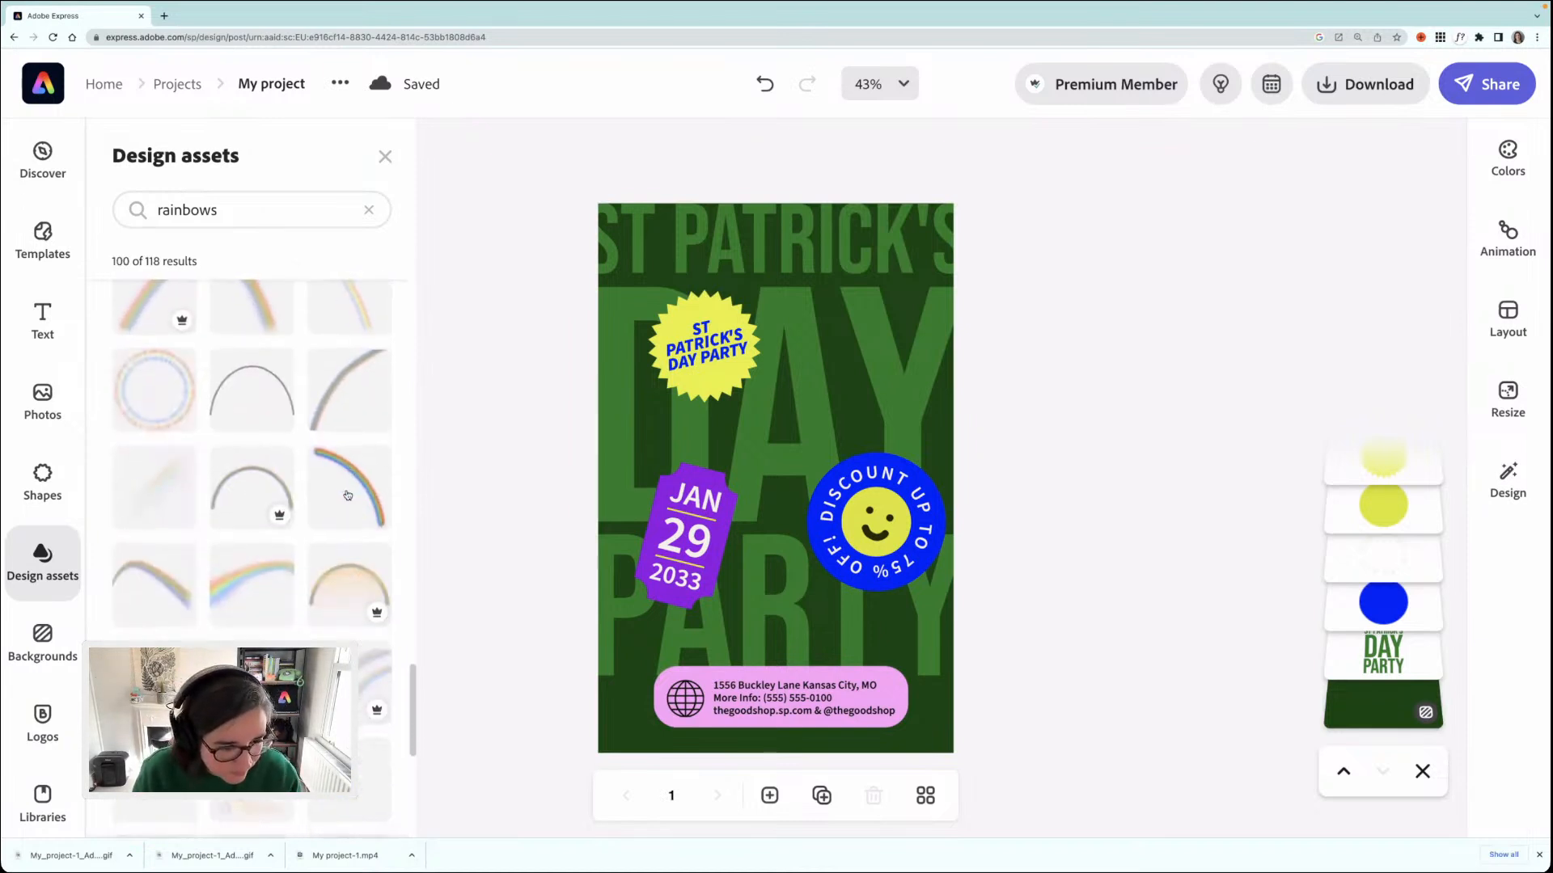
scroll(348, 495, down, 2)
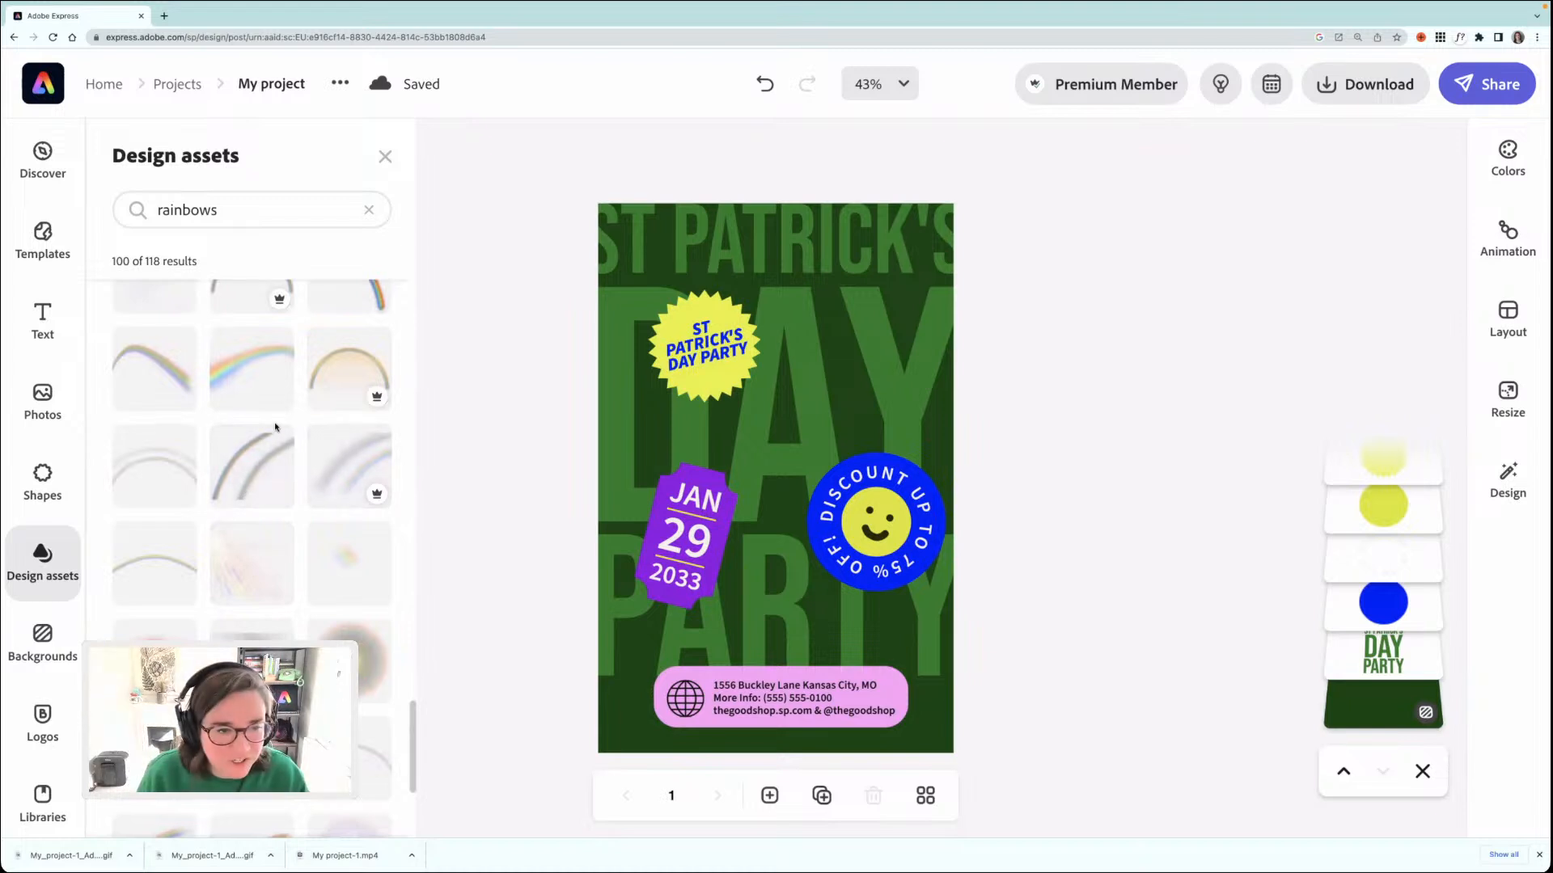
scroll(365, 709, down, 2)
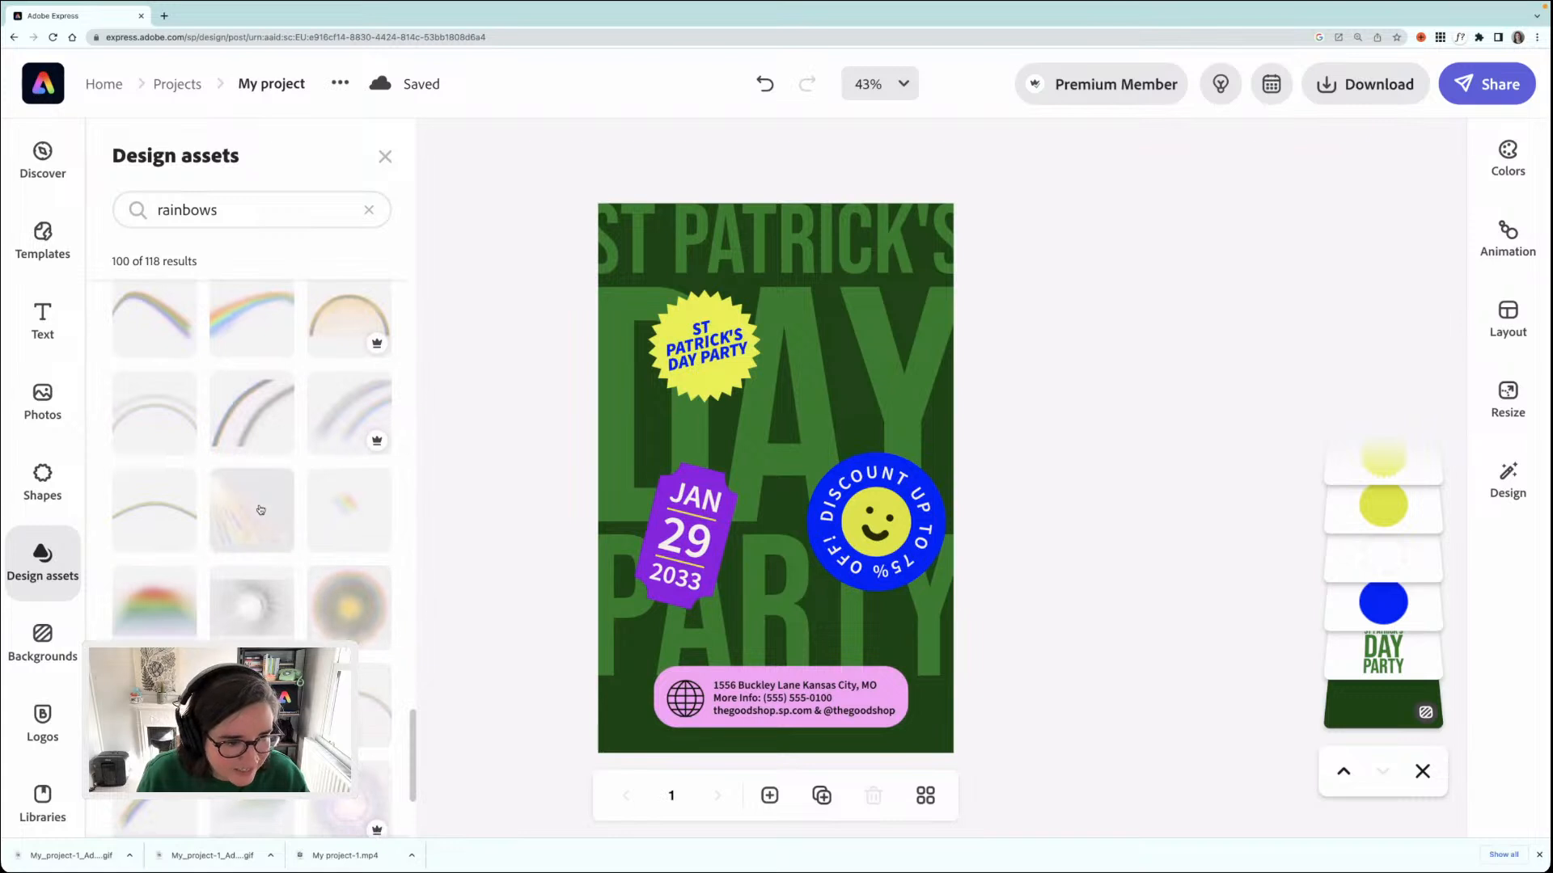
scroll(260, 507, down, 5)
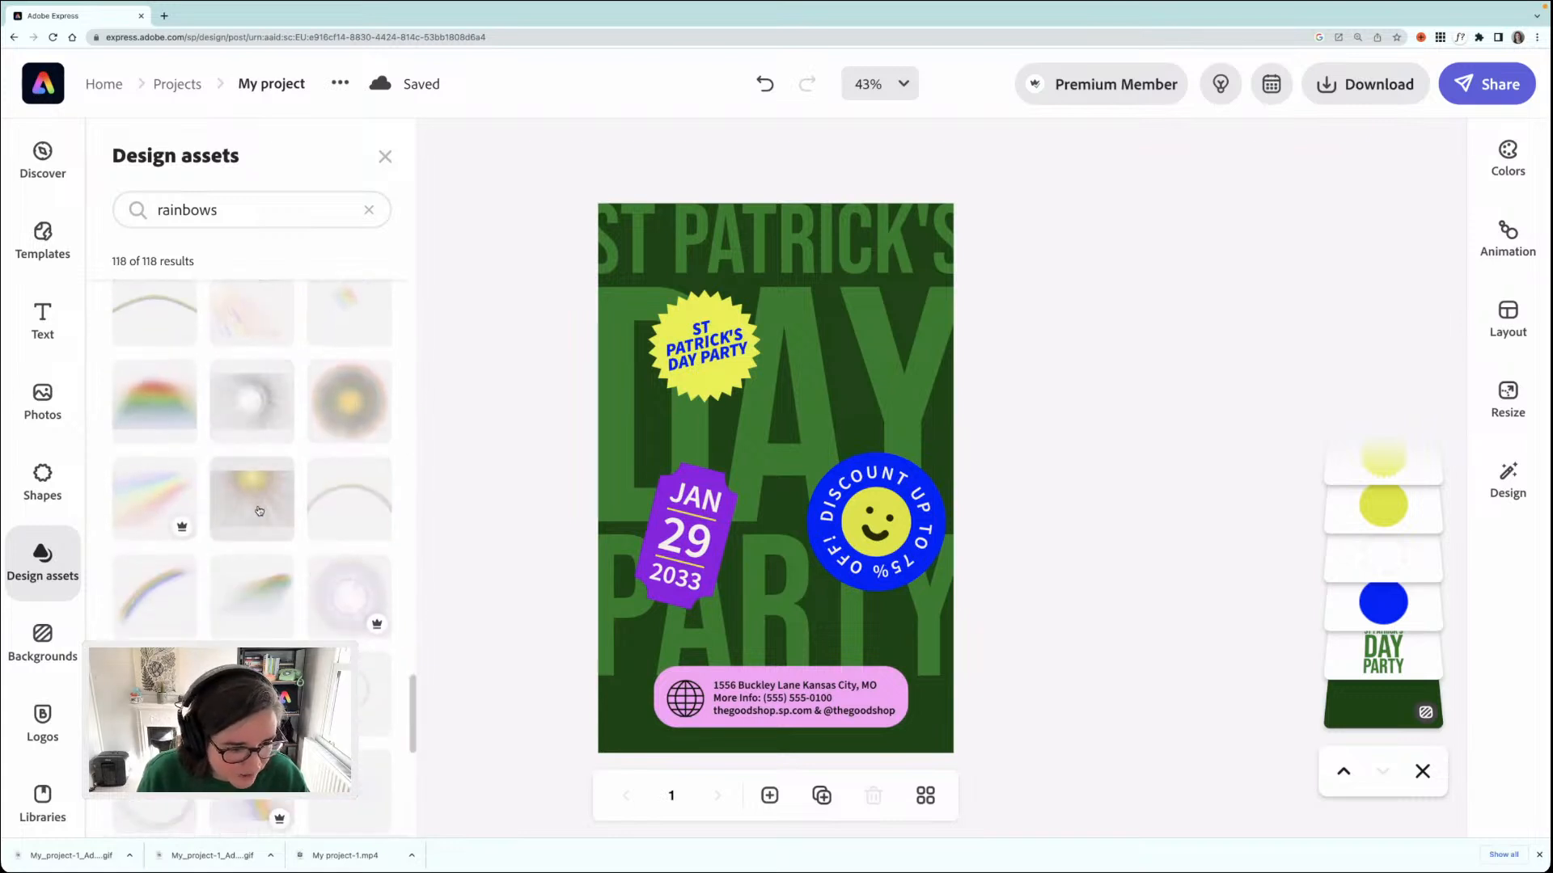
scroll(253, 512, down, 5)
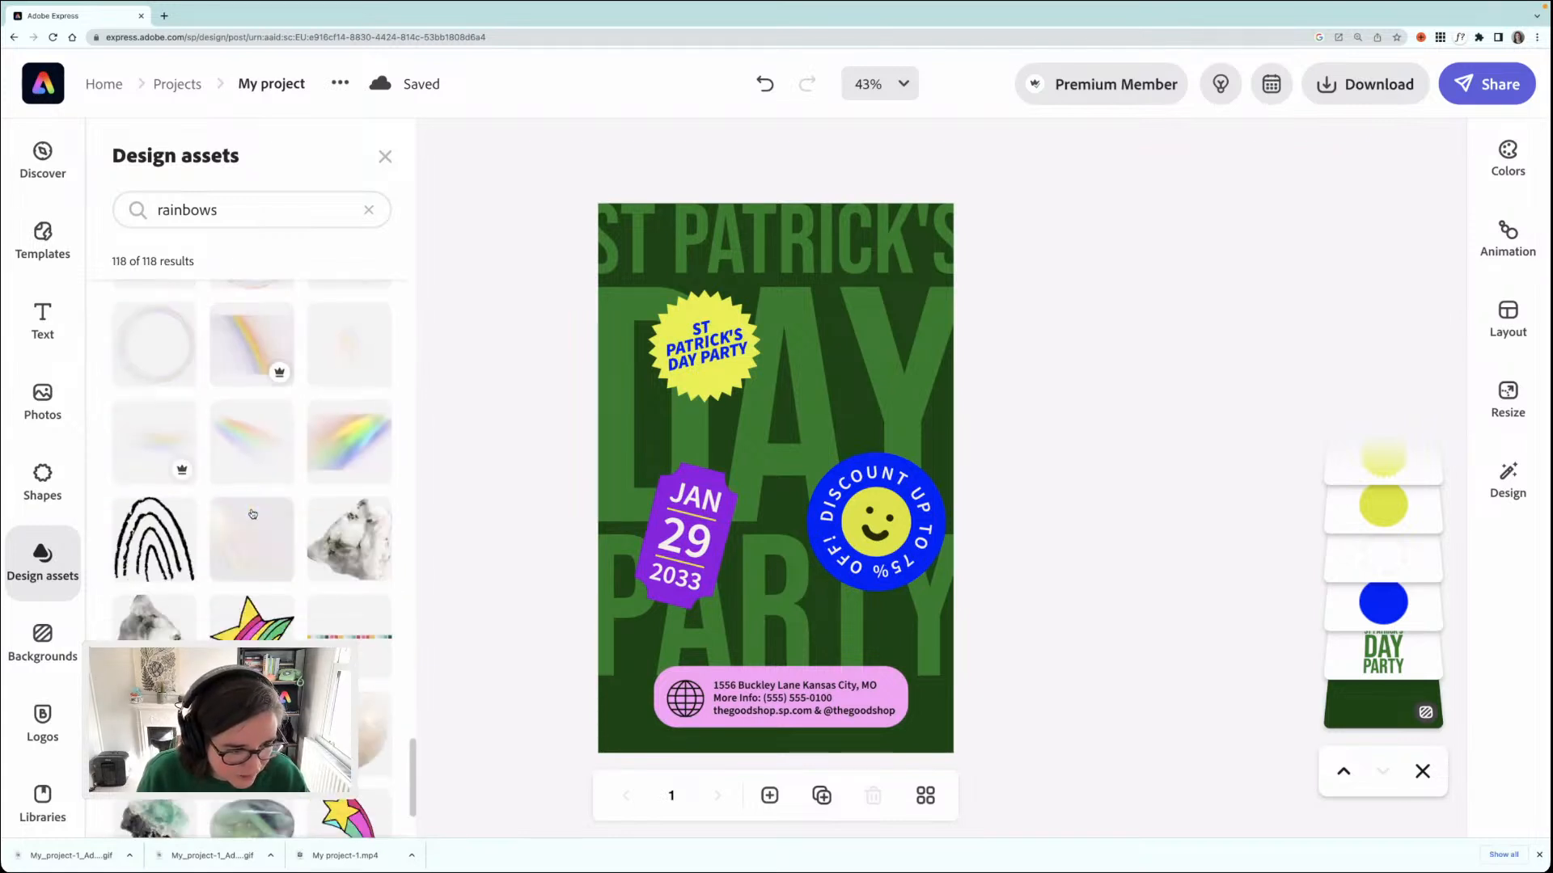
scroll(253, 514, down, 1)
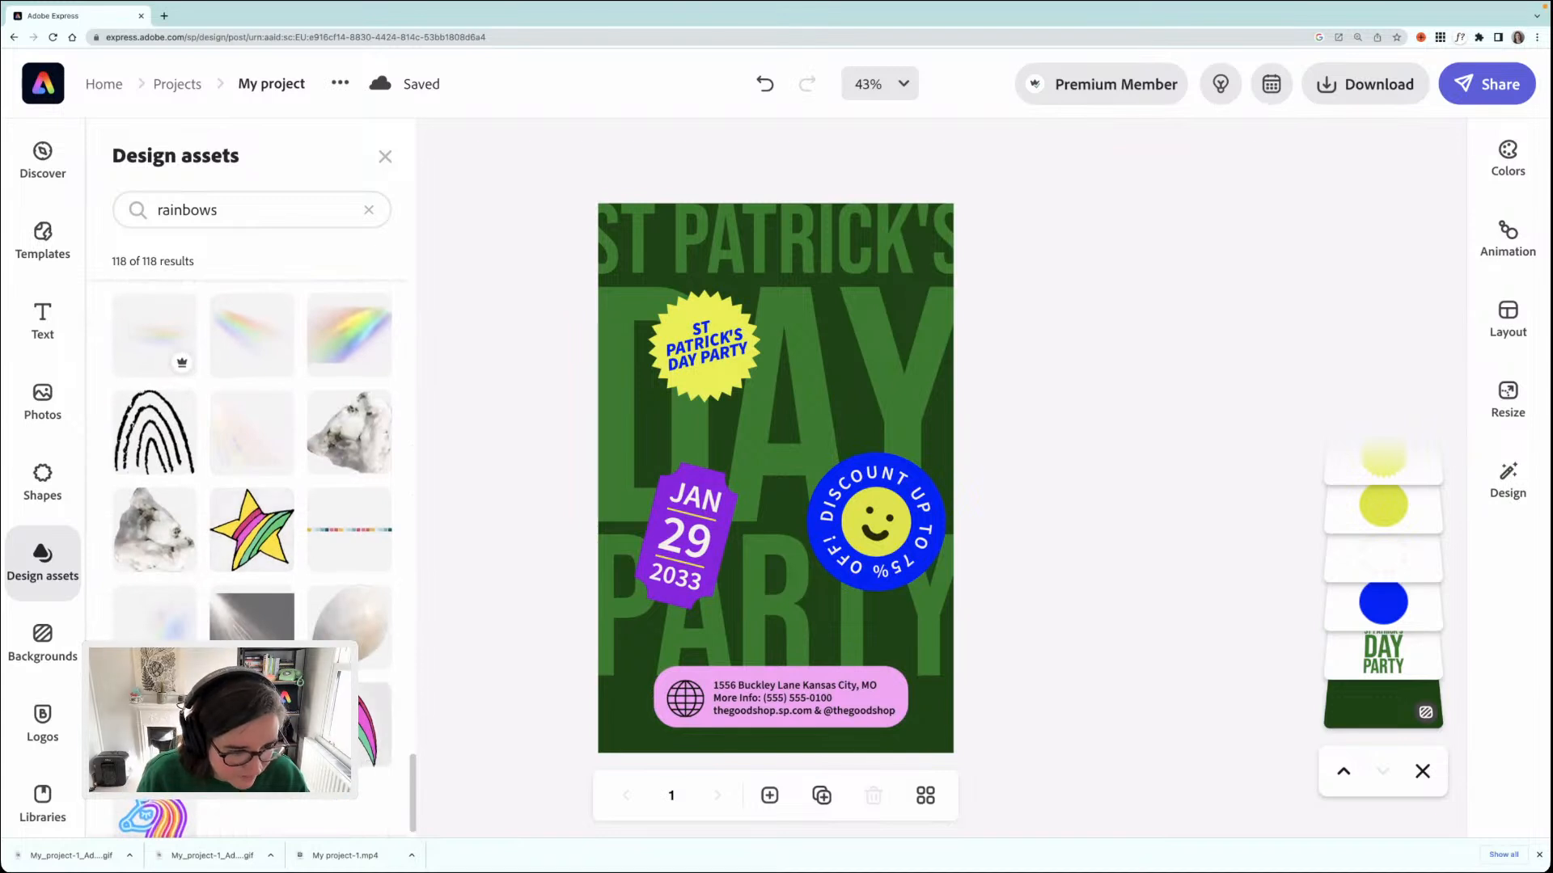
scroll(253, 514, down, 1)
click(253, 505)
- Add the cartoon rainbow with white clouds at both ends and place it, slightly smaller, above the blue circular badge
scroll(295, 517, down, 5)
scroll(295, 517, up, 10)
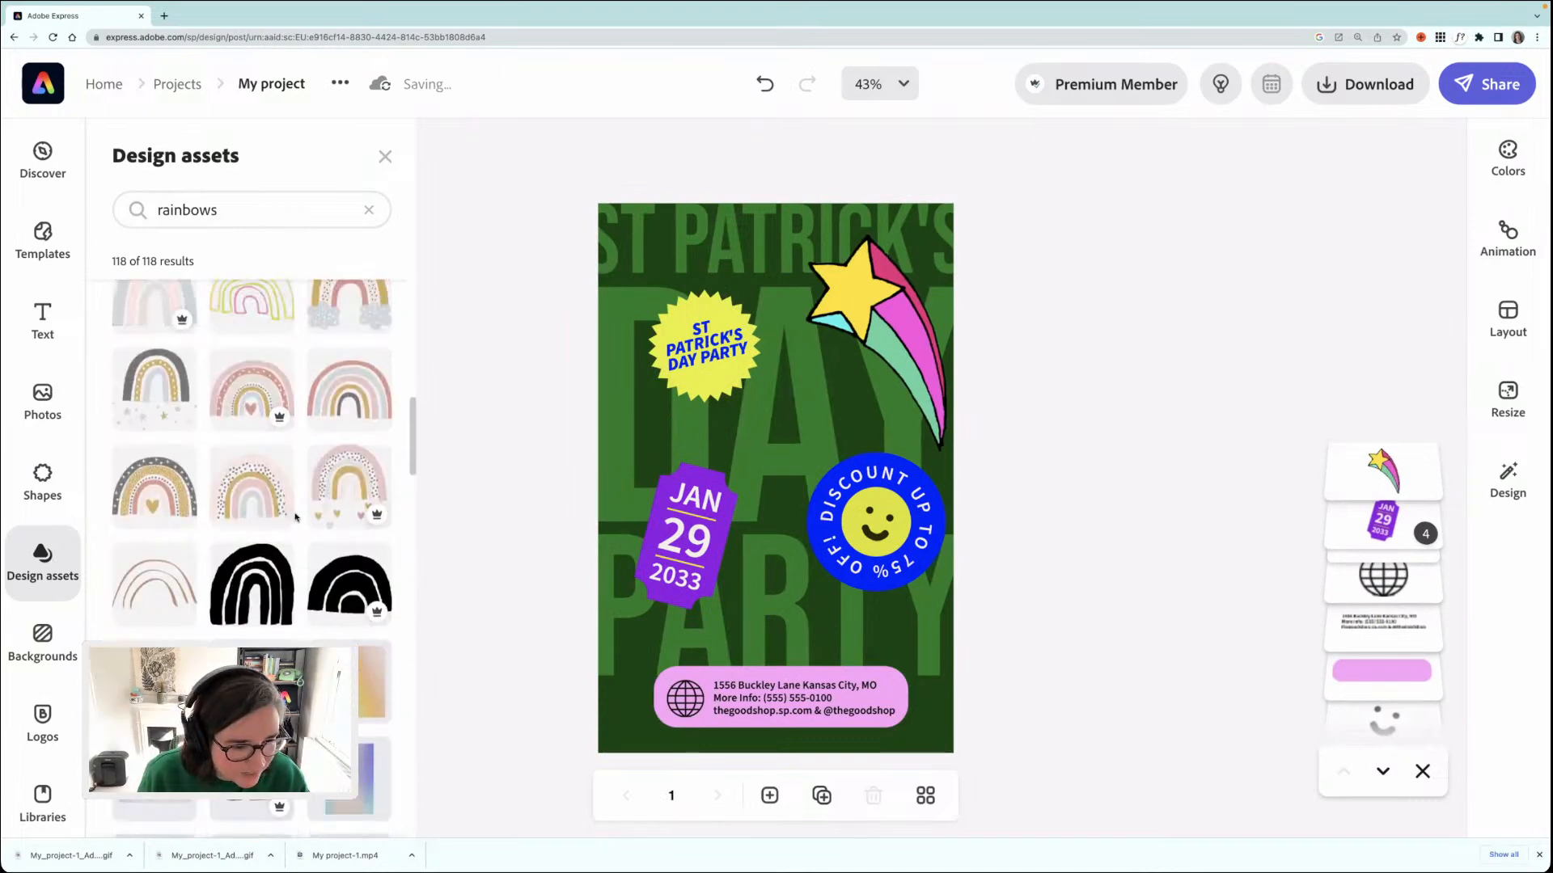
scroll(283, 542, up, 4)
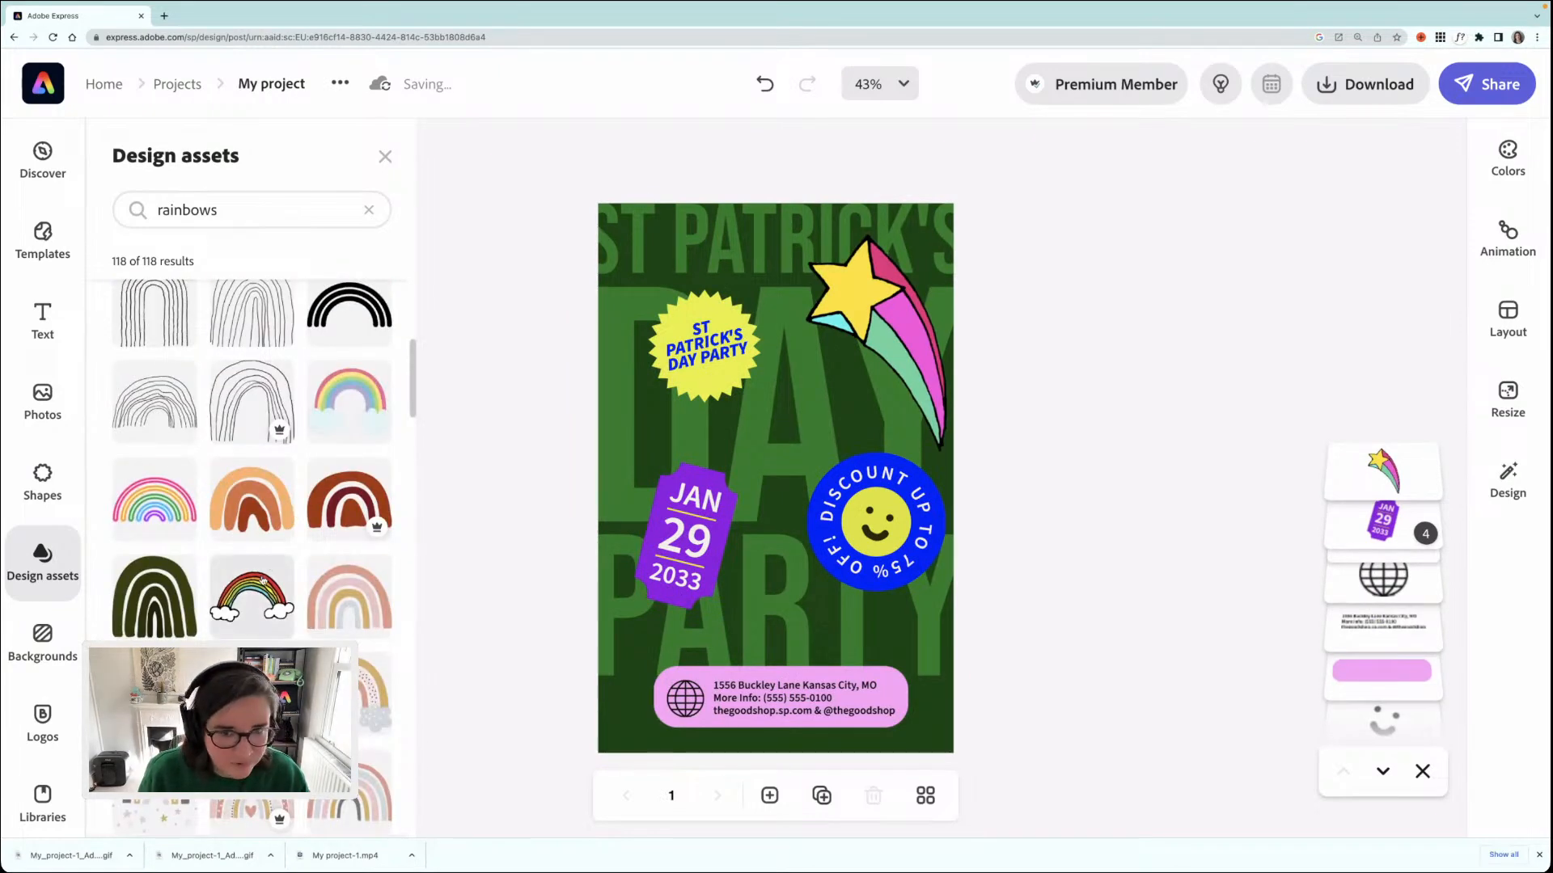
click(270, 571)
click(742, 257)
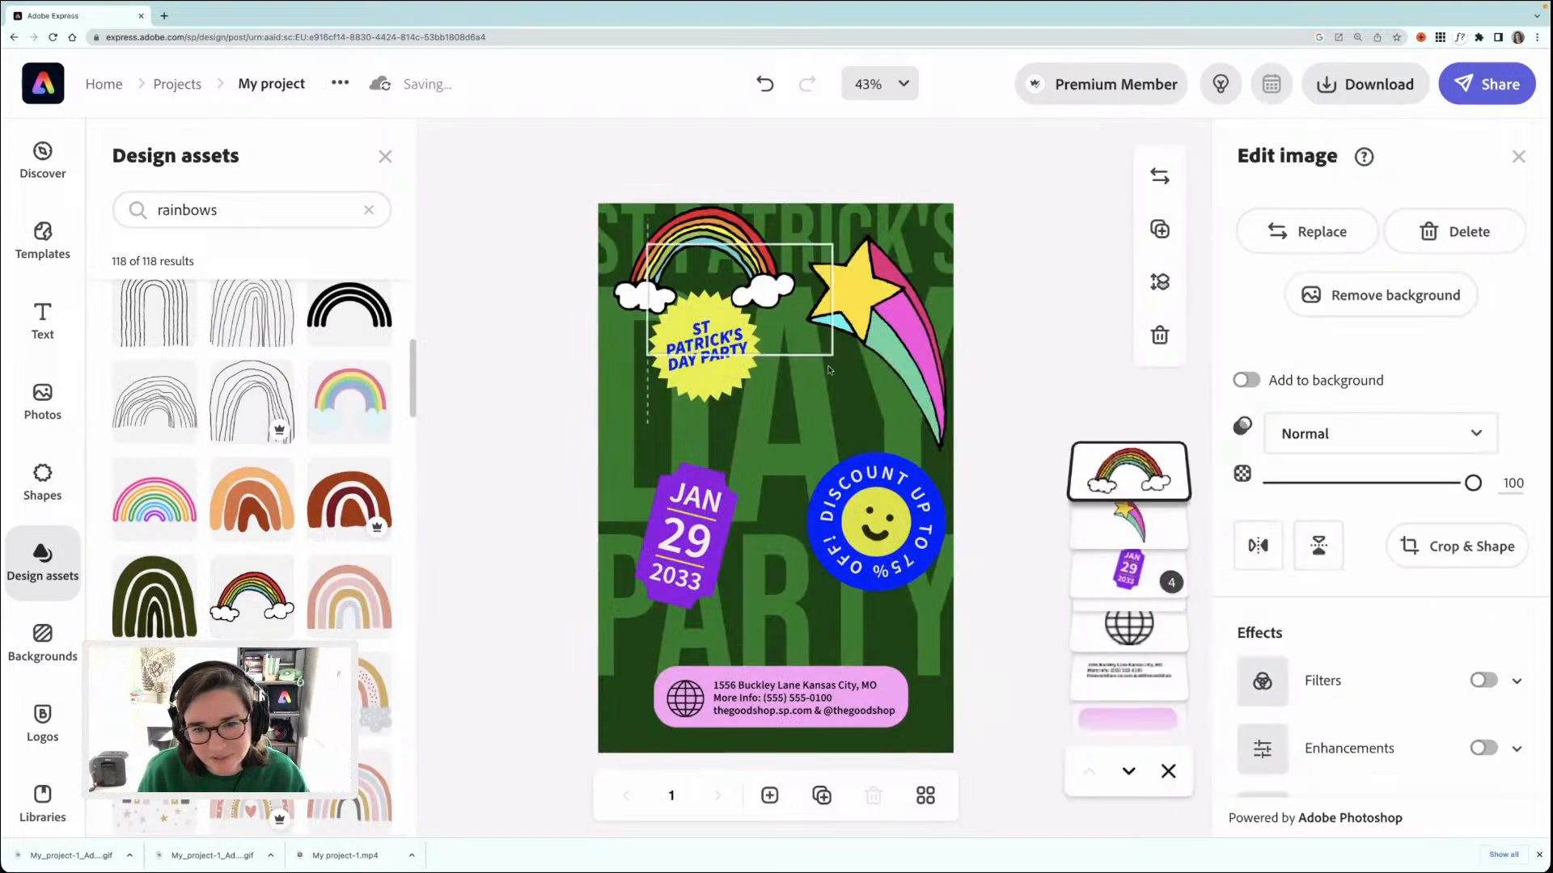
drag(745, 258, 862, 409)
drag(728, 466, 774, 444)
- Delete the shooting star and fit the rainbow, tilted clockwise, into the poster's upper-right area beside the starburst badge
click(896, 298)
key(Delete)
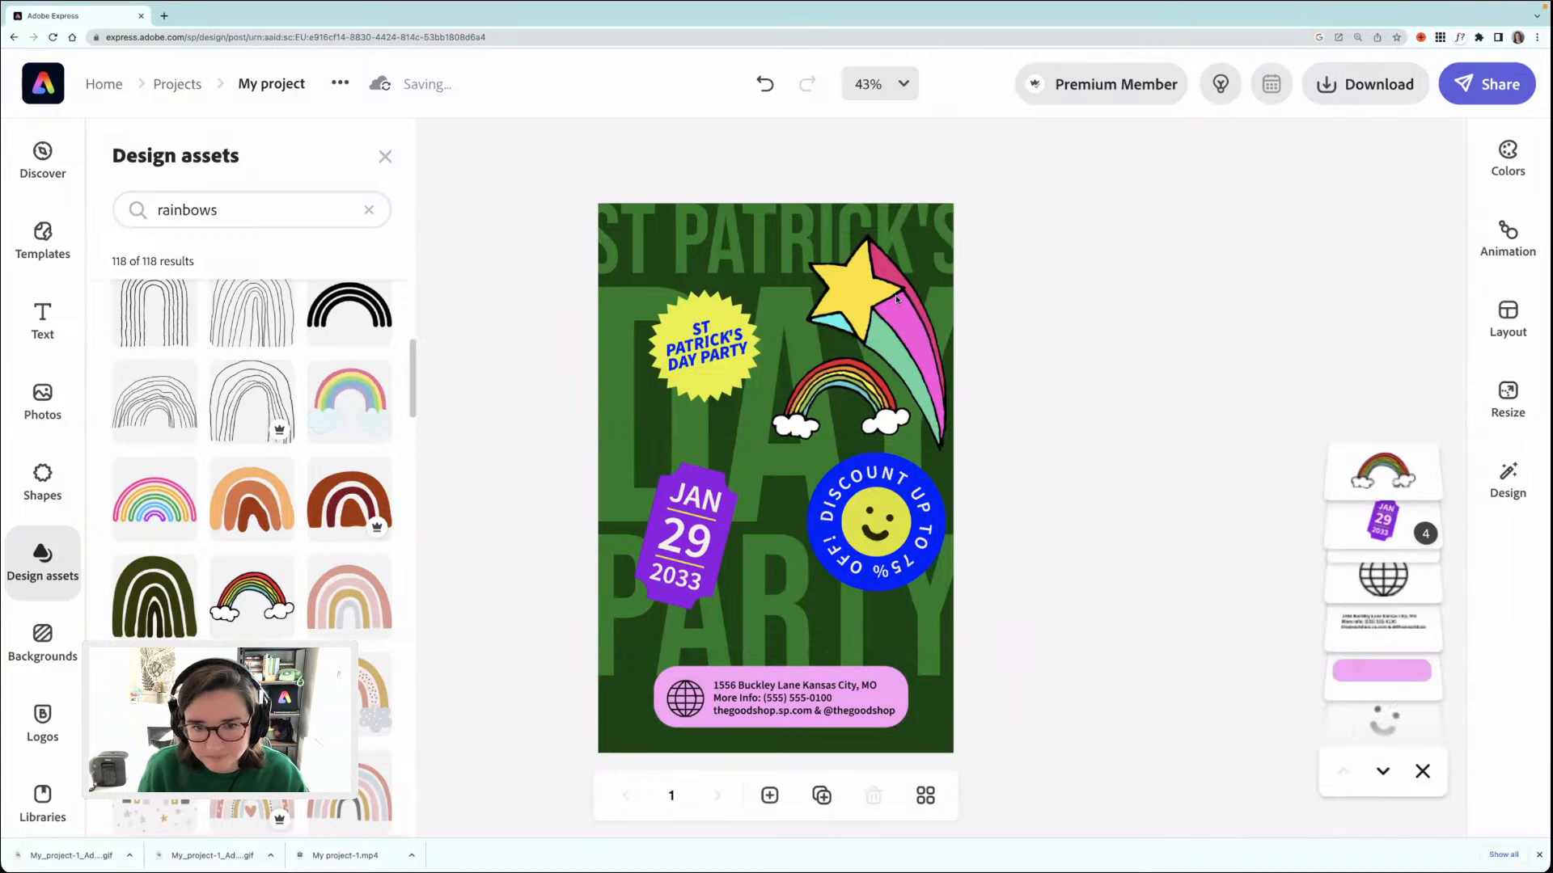
drag(844, 373, 870, 348)
drag(874, 427, 846, 426)
drag(904, 346, 898, 337)
- Group the starburst with its "ST PATRICK'S DAY PARTY" text and move the group closer to the poster's upper-left corner
click(720, 345)
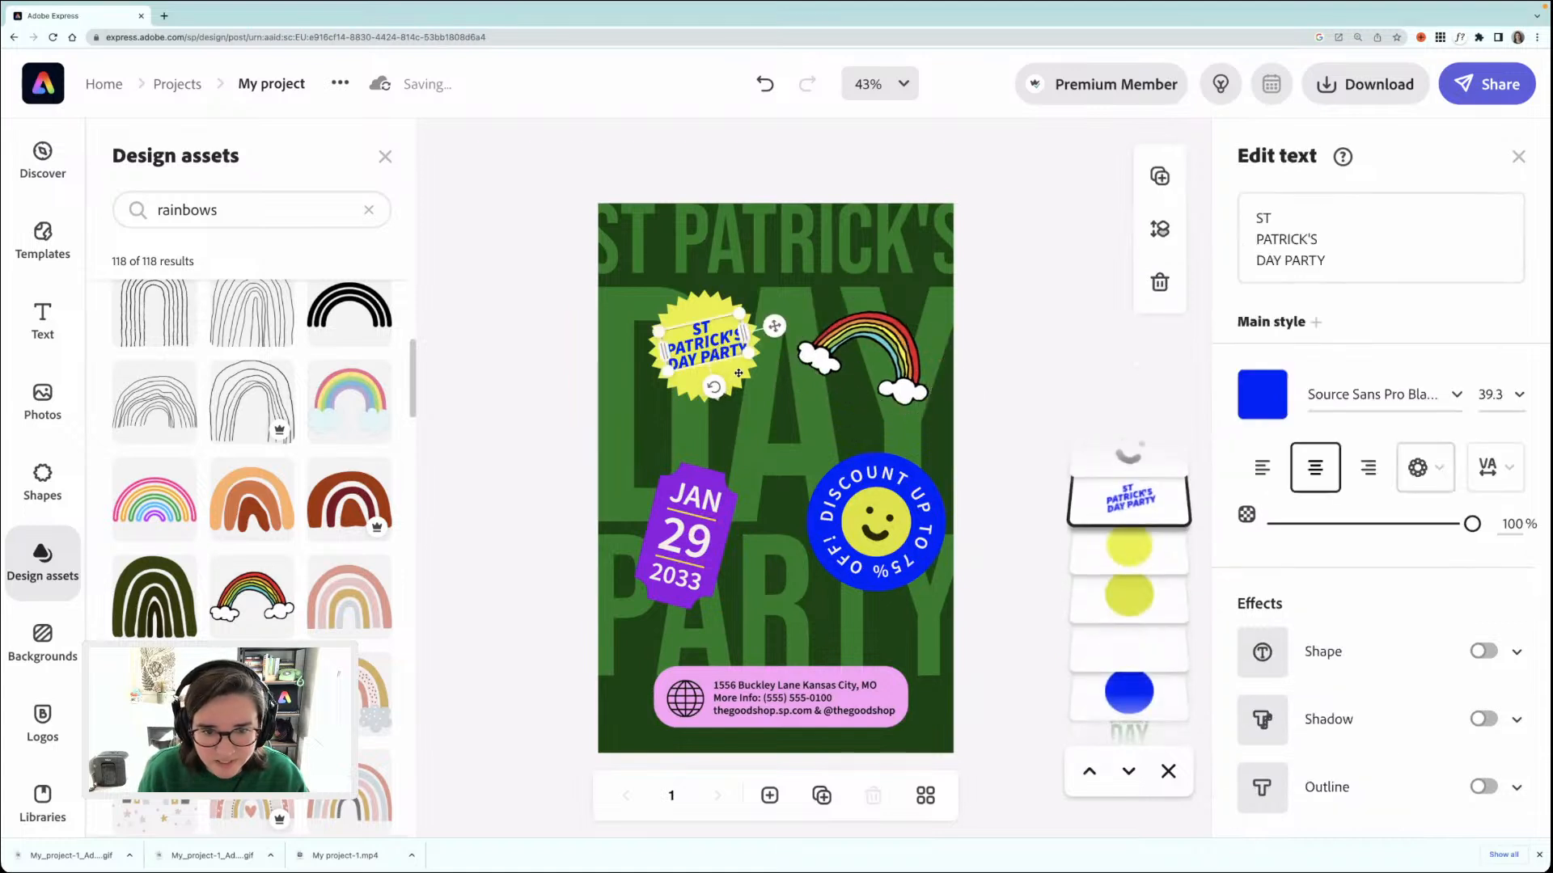
shift+click(737, 371)
key(ctrl+g)
drag(734, 373, 698, 347)
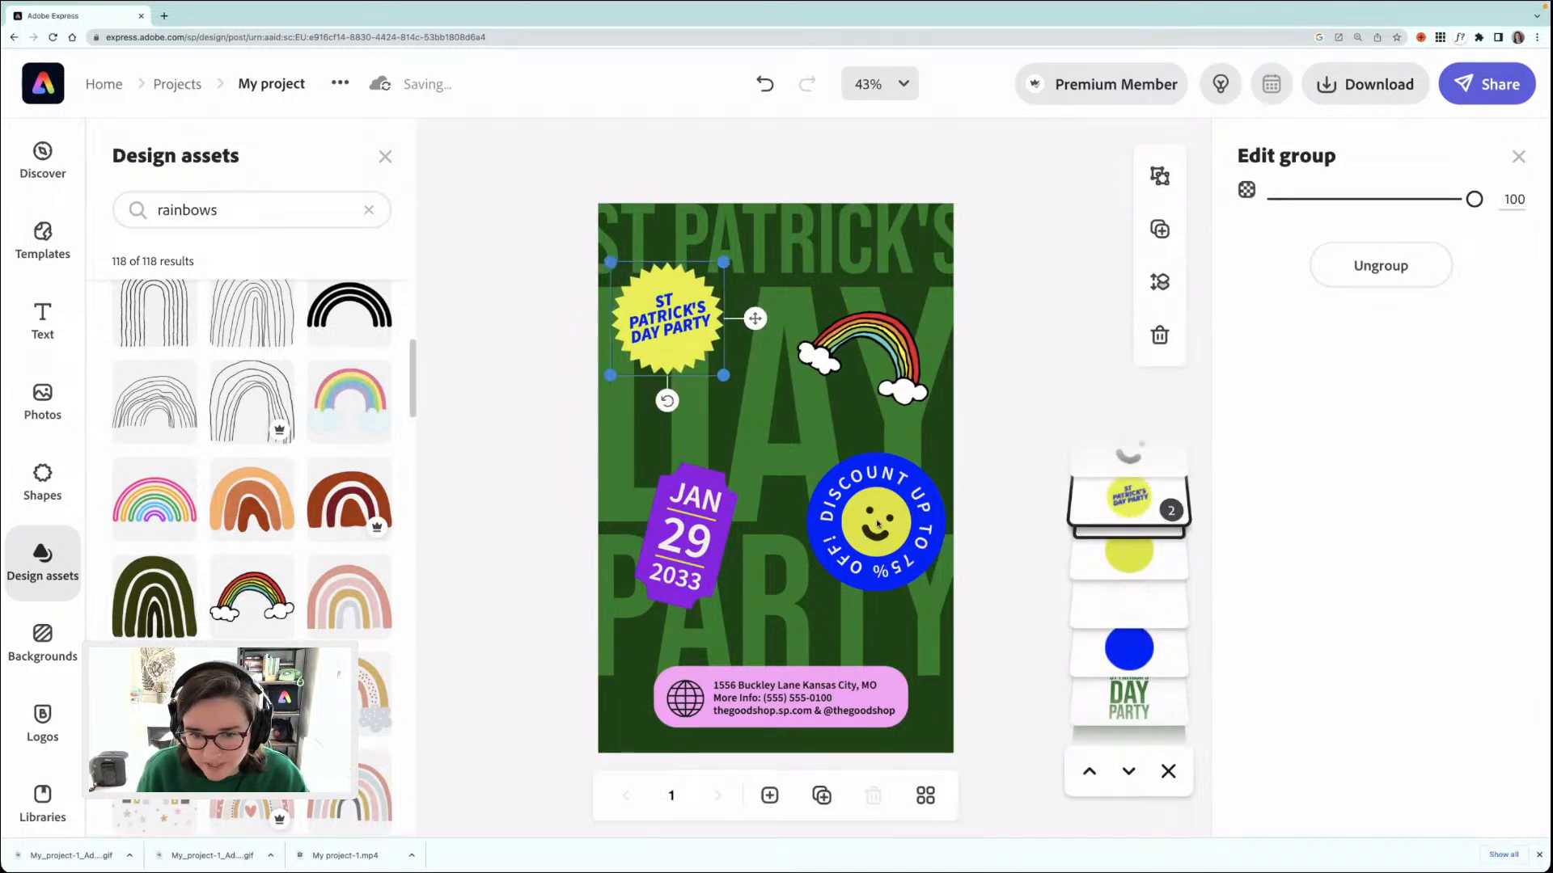
- Replace the circular text on the blue smiley badge with "DRESS CODE: WEAR GREEN"
click(871, 473)
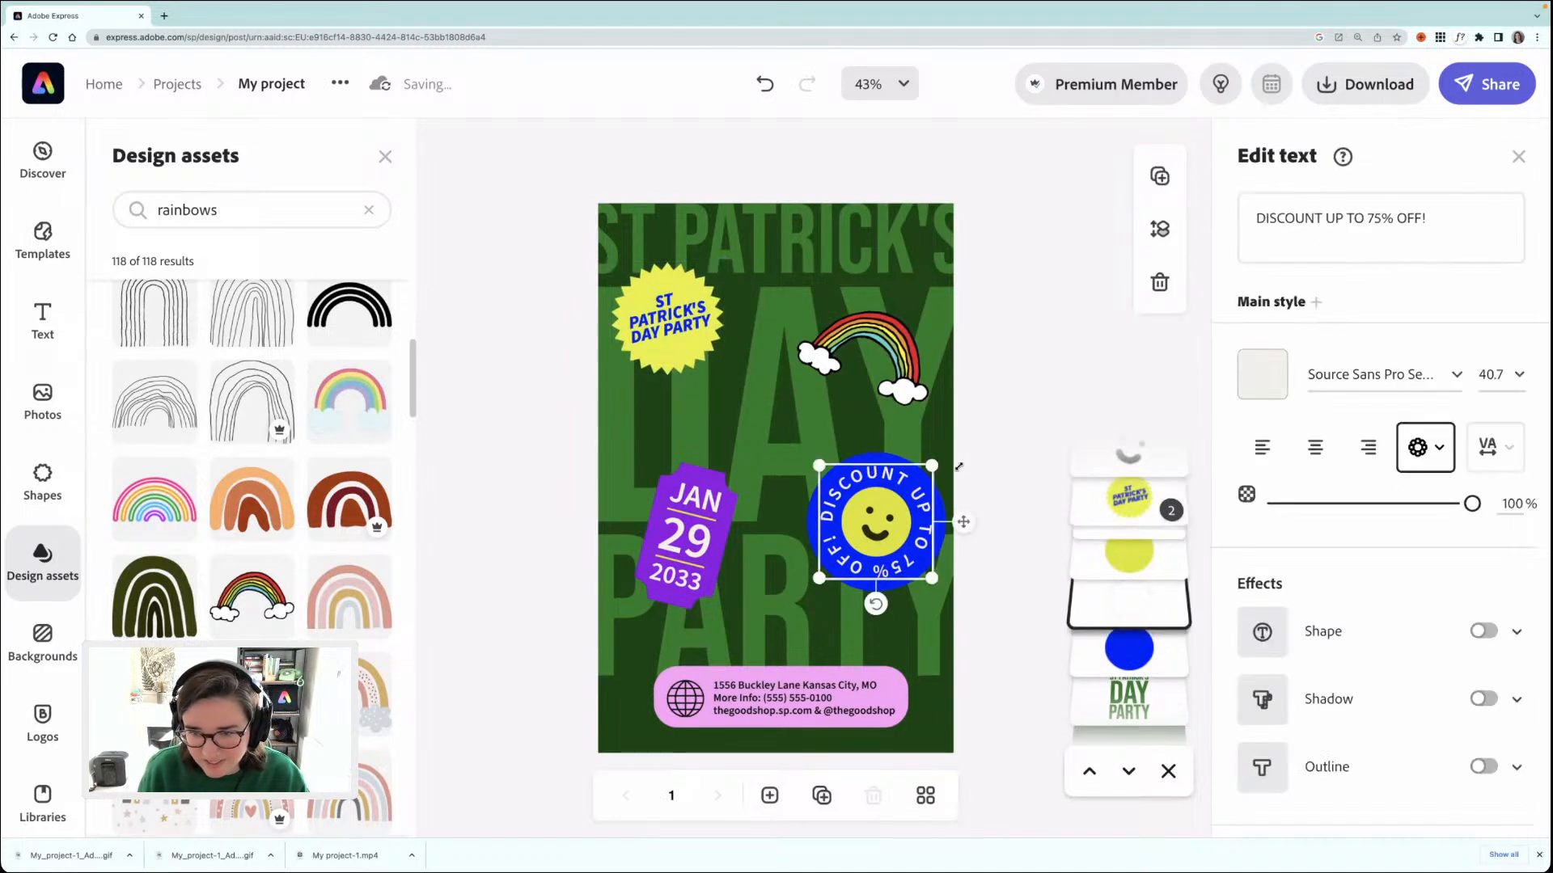
click(1287, 216)
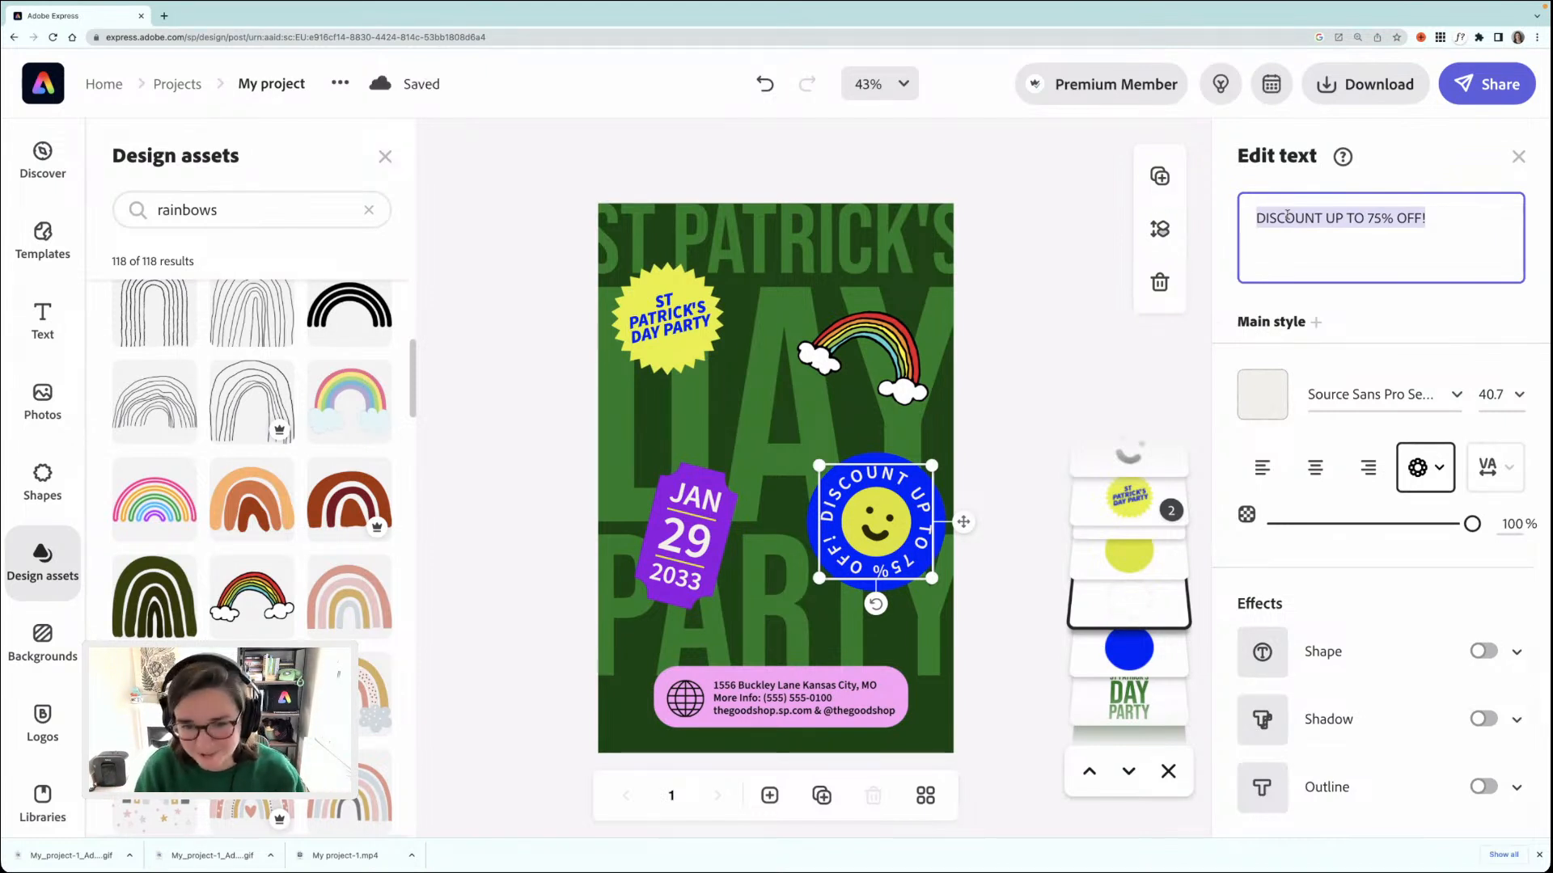
text(DE)
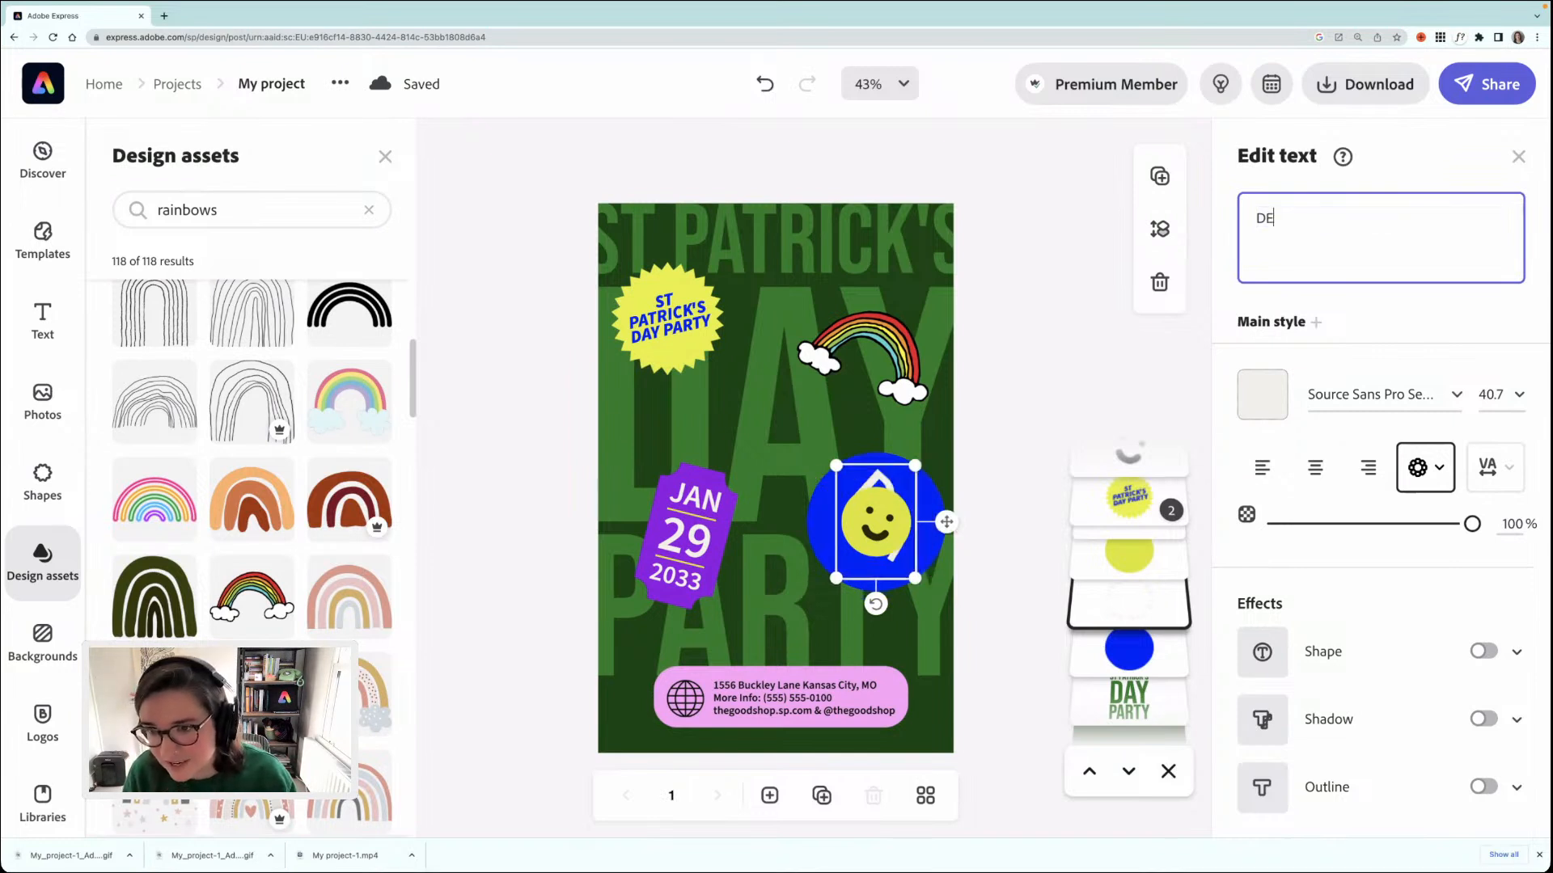
key(BackSpace)
text(RESS)
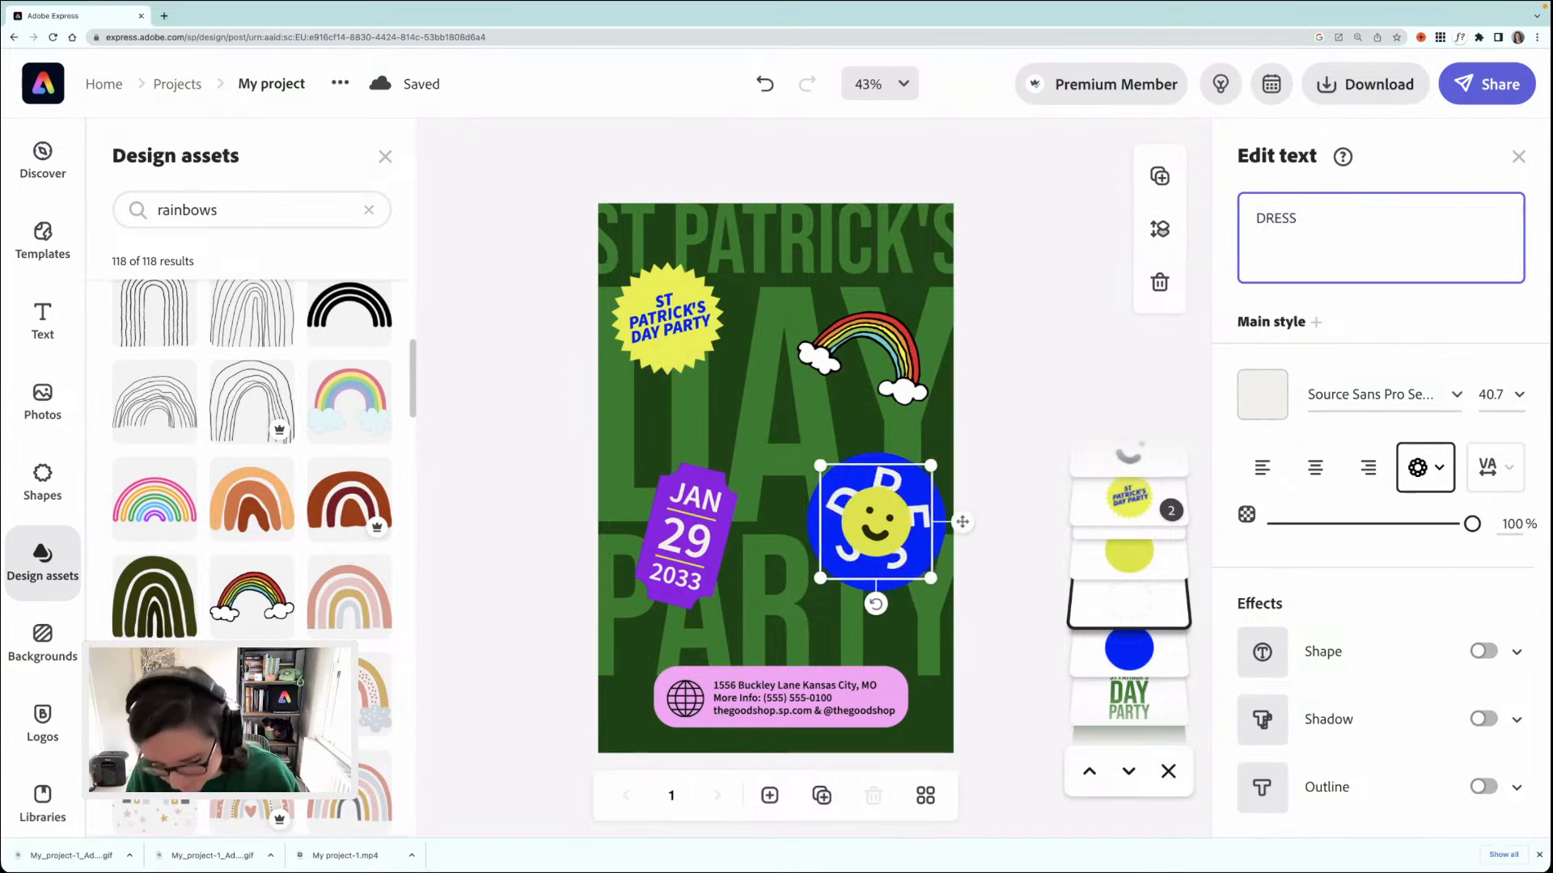
text( CODE)
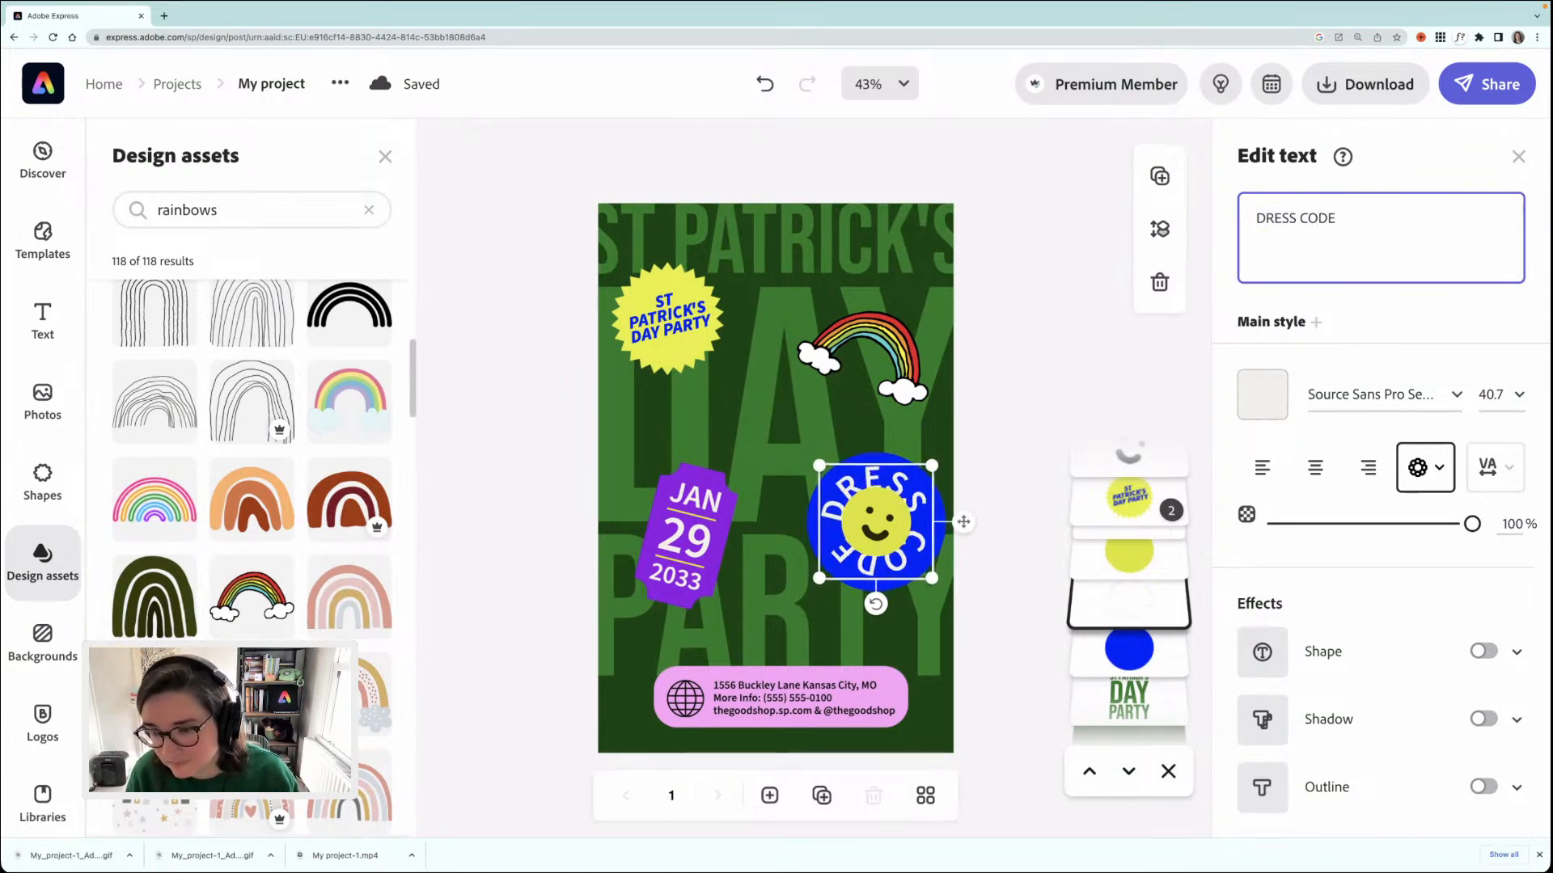
text(: WE)
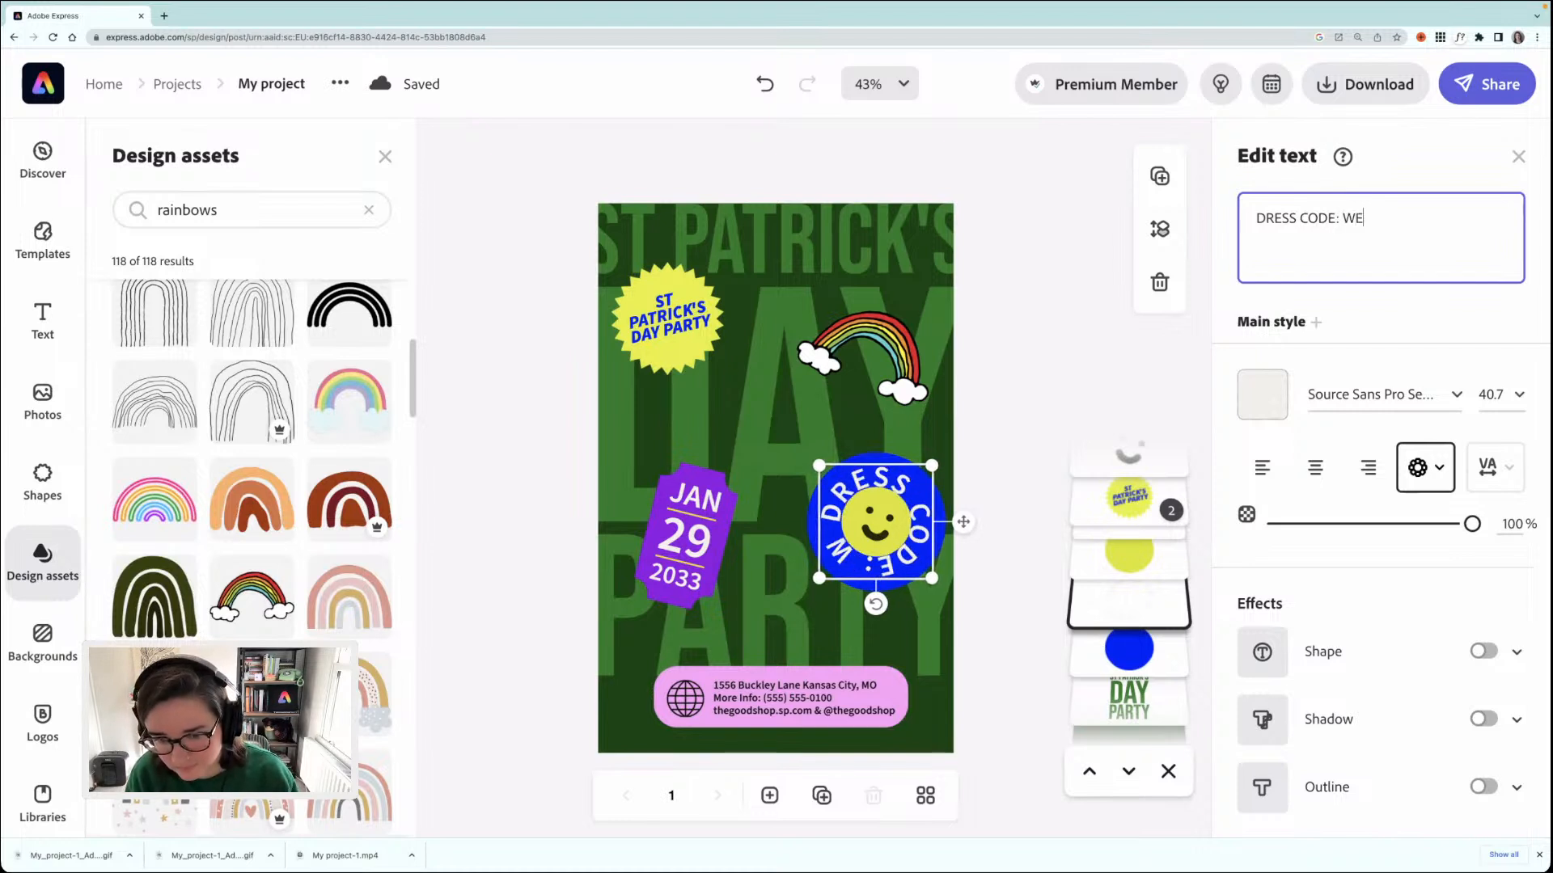
text(AR GREEN)
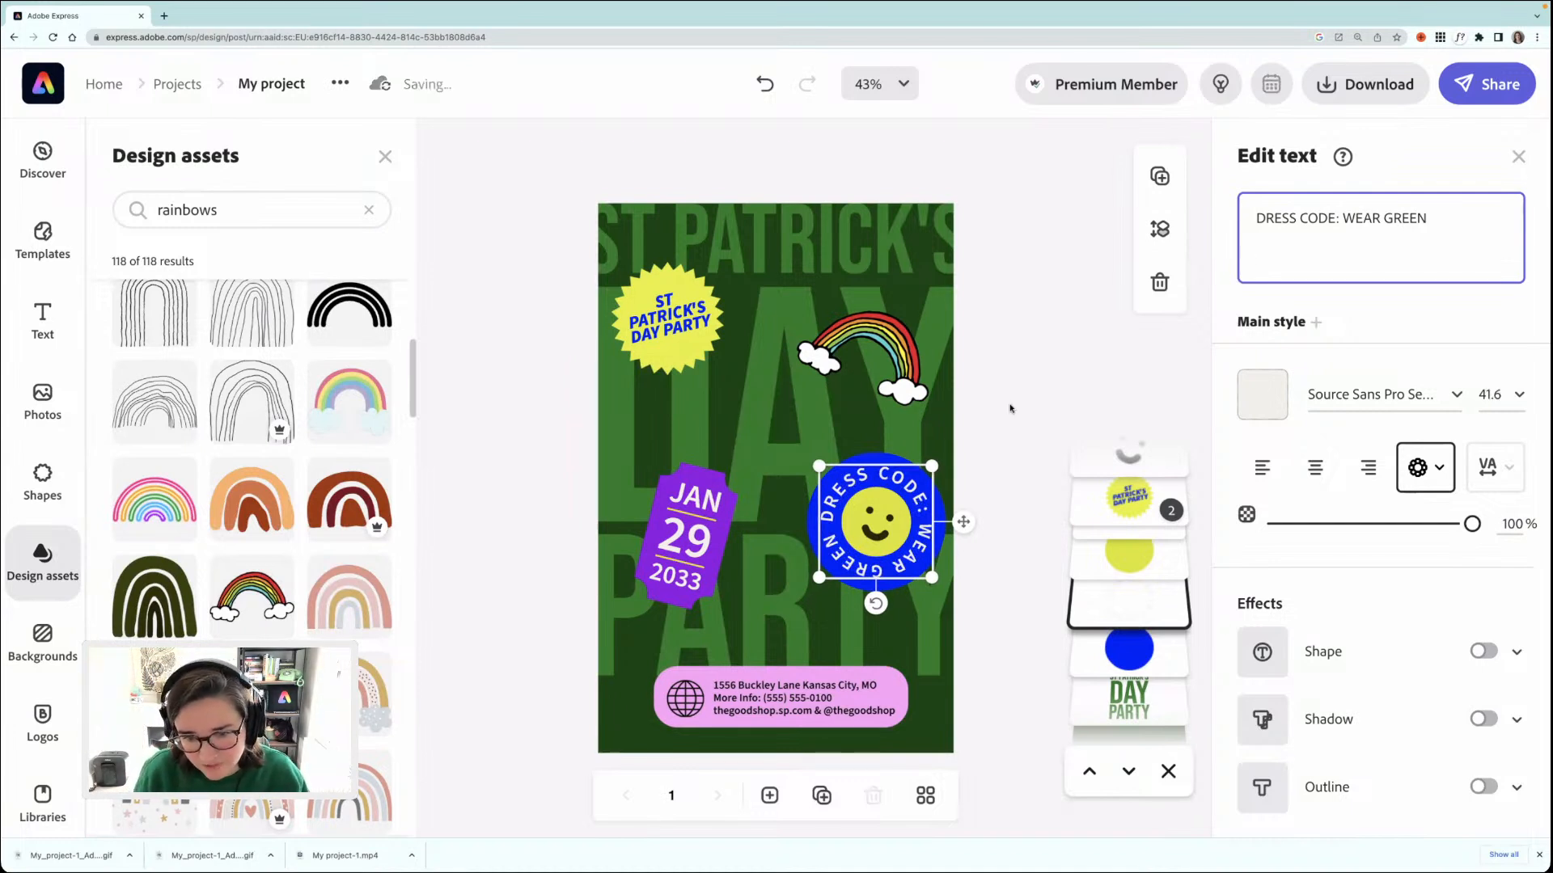
key(Escape)
click(879, 456)
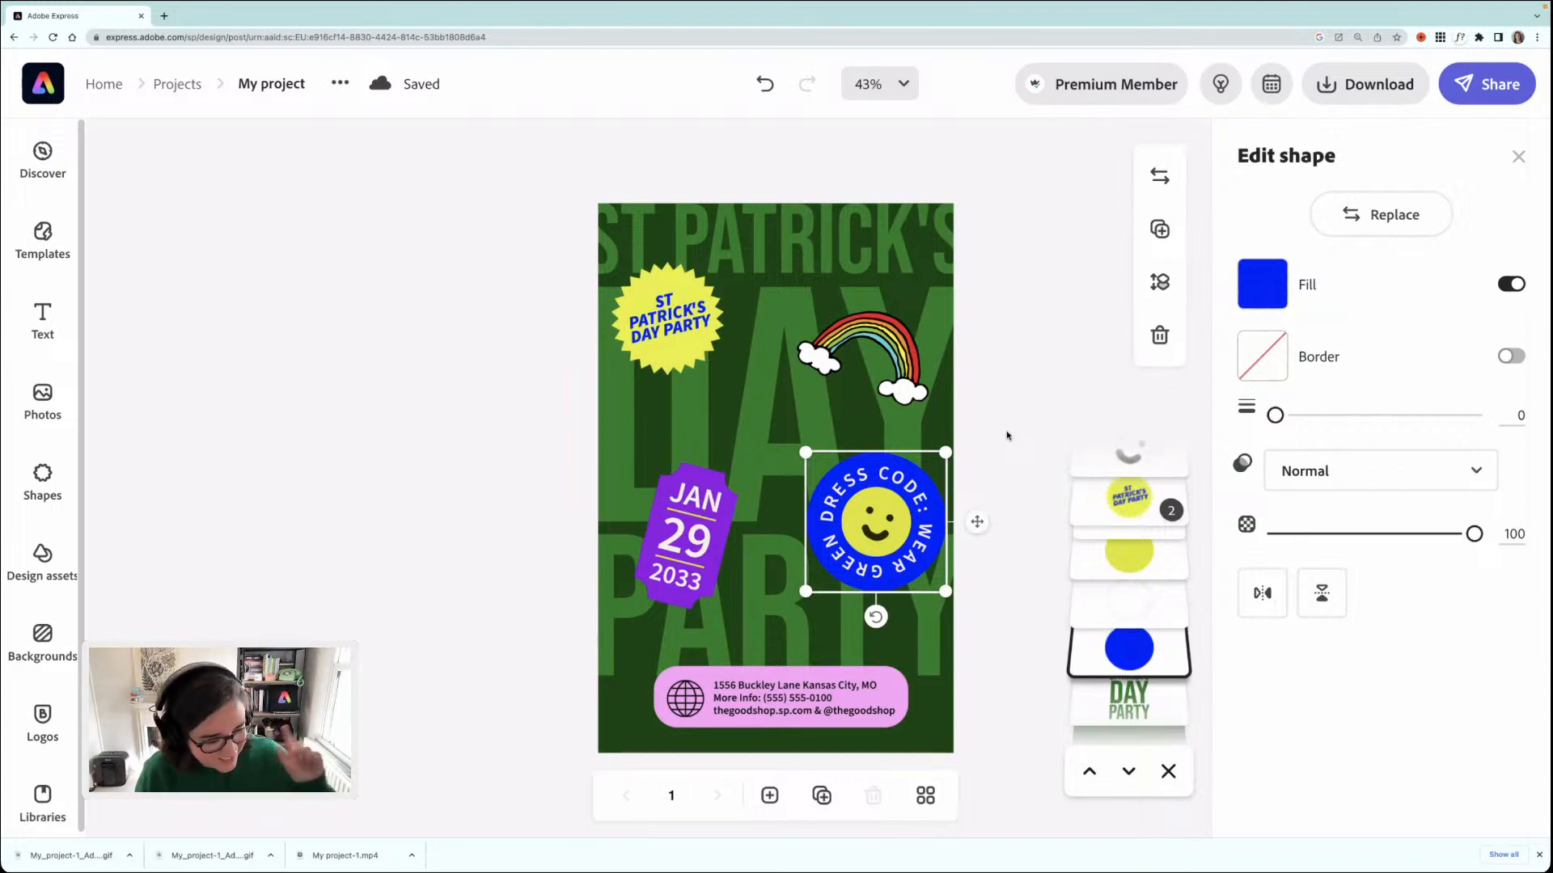
- Rotate the purple date ticket counterclockwise so it leans left, and ungroup its elements
click(678, 558)
drag(663, 628, 711, 628)
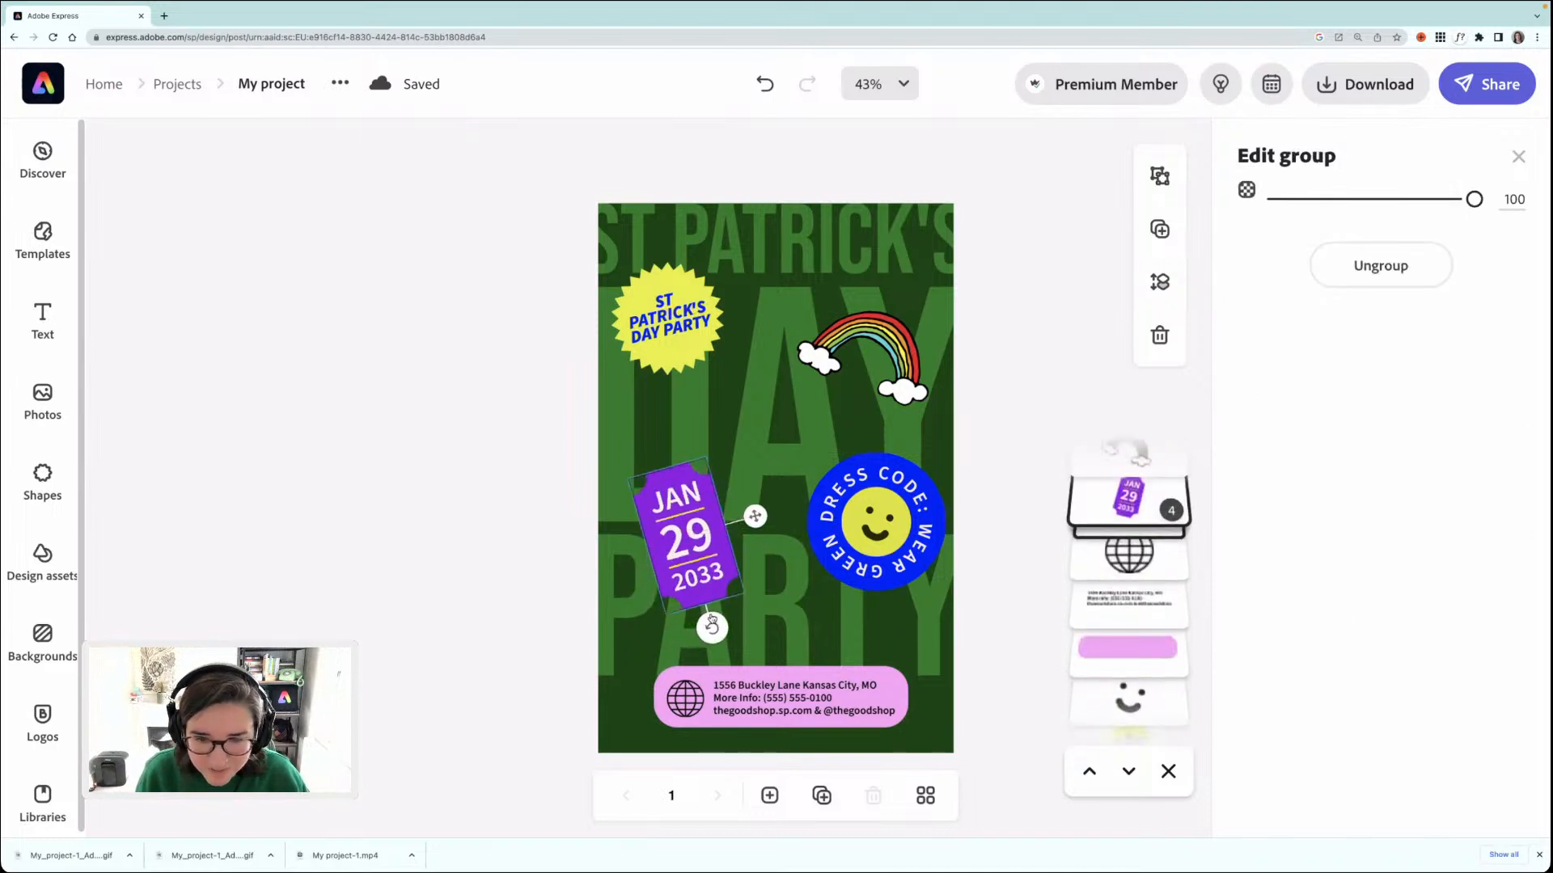
click(1352, 267)
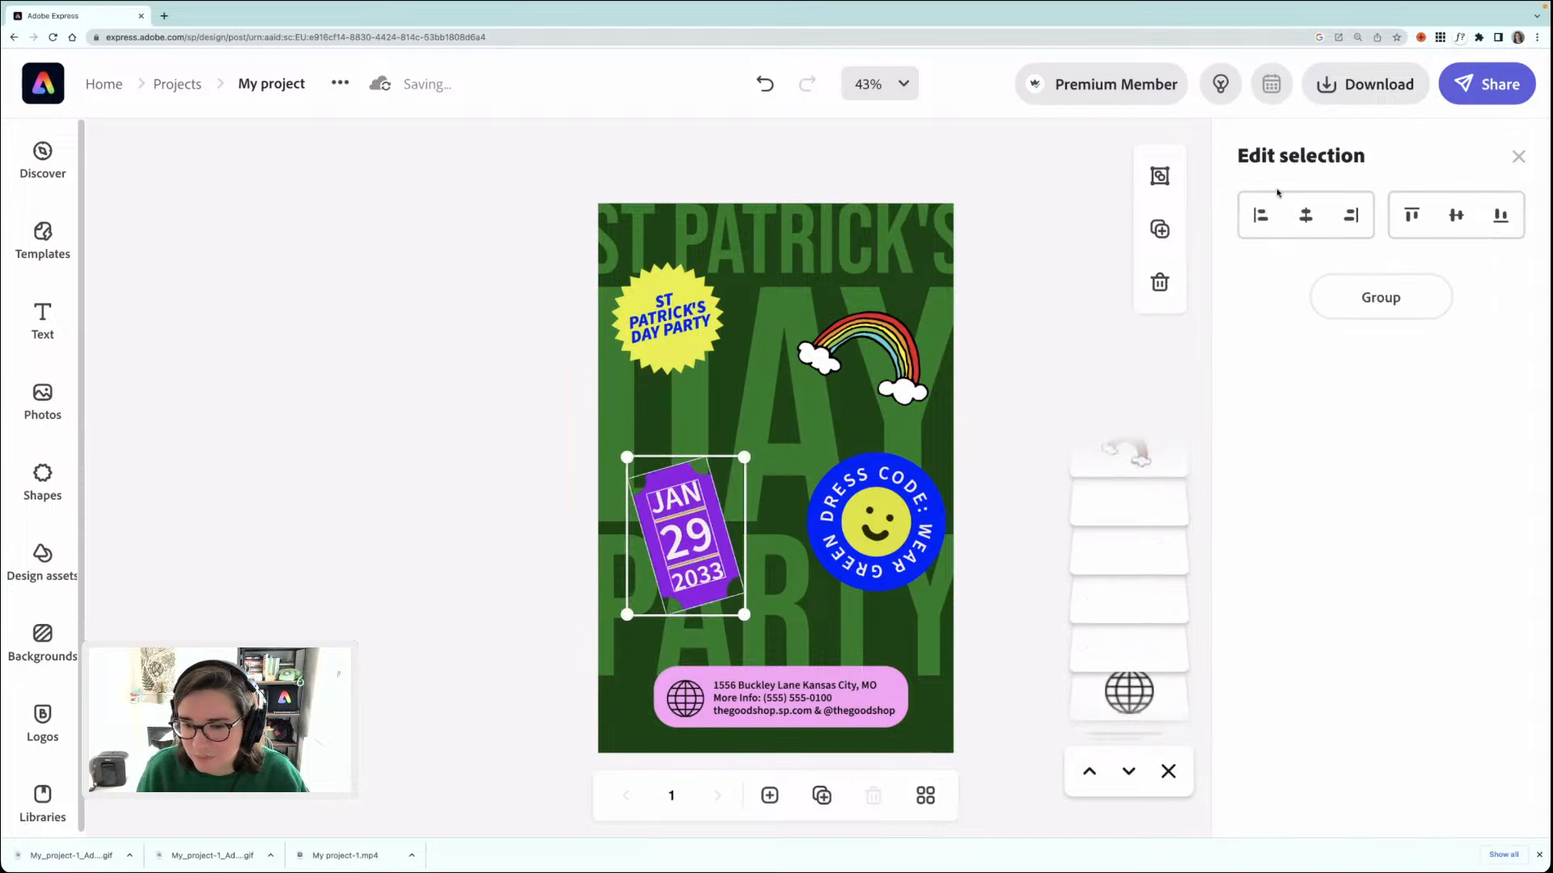
- Change the date text on the purple ticket to "MAR 17 2023", keeping its three lines
click(510, 515)
click(712, 496)
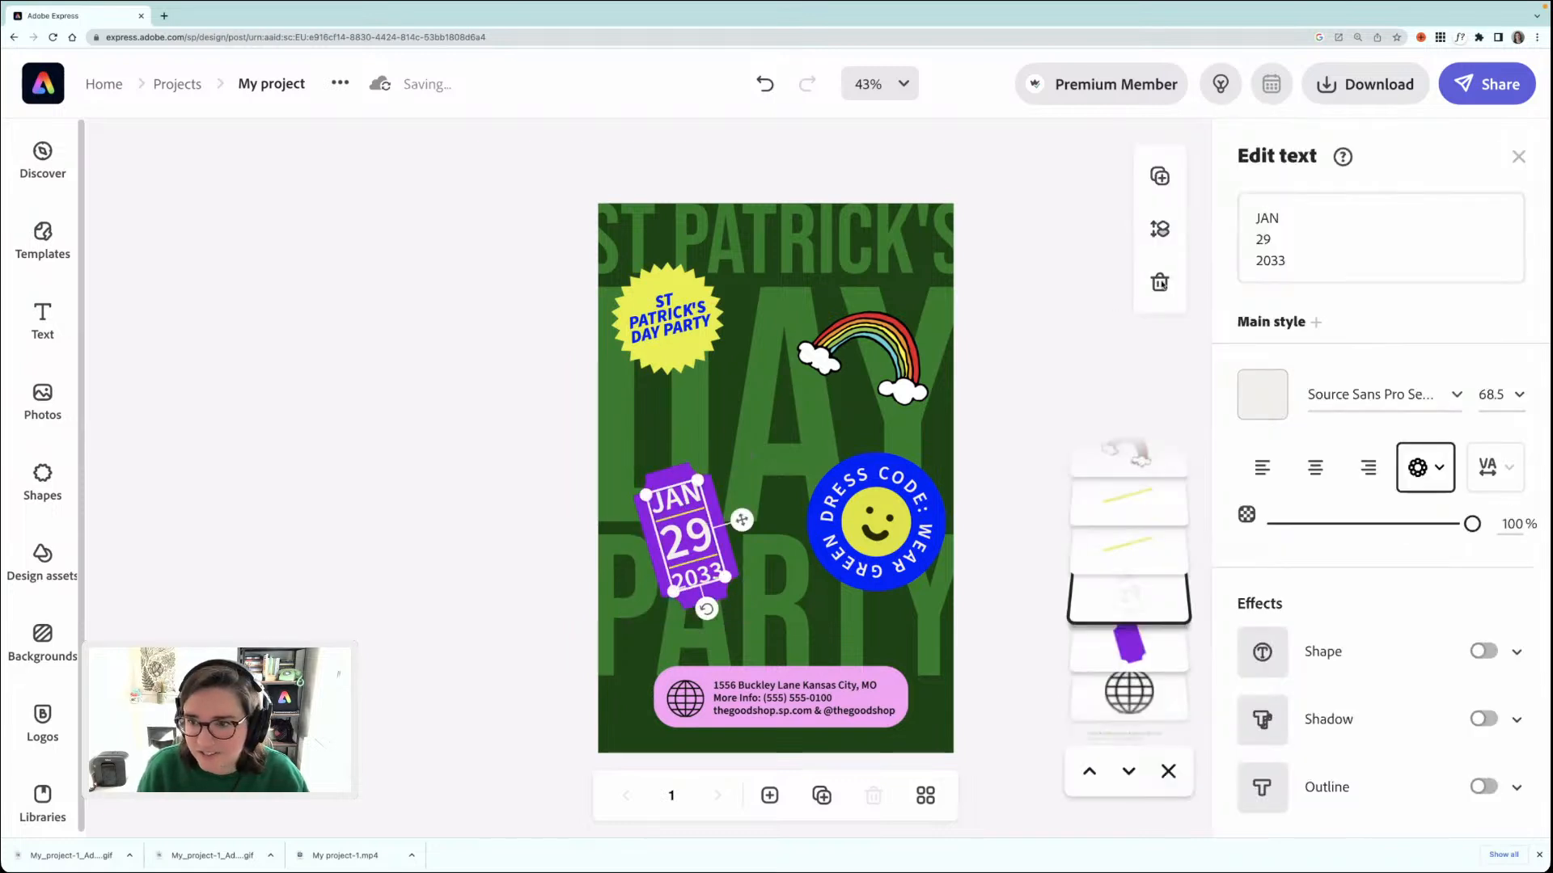
drag(1276, 218, 1247, 218)
text(MAR)
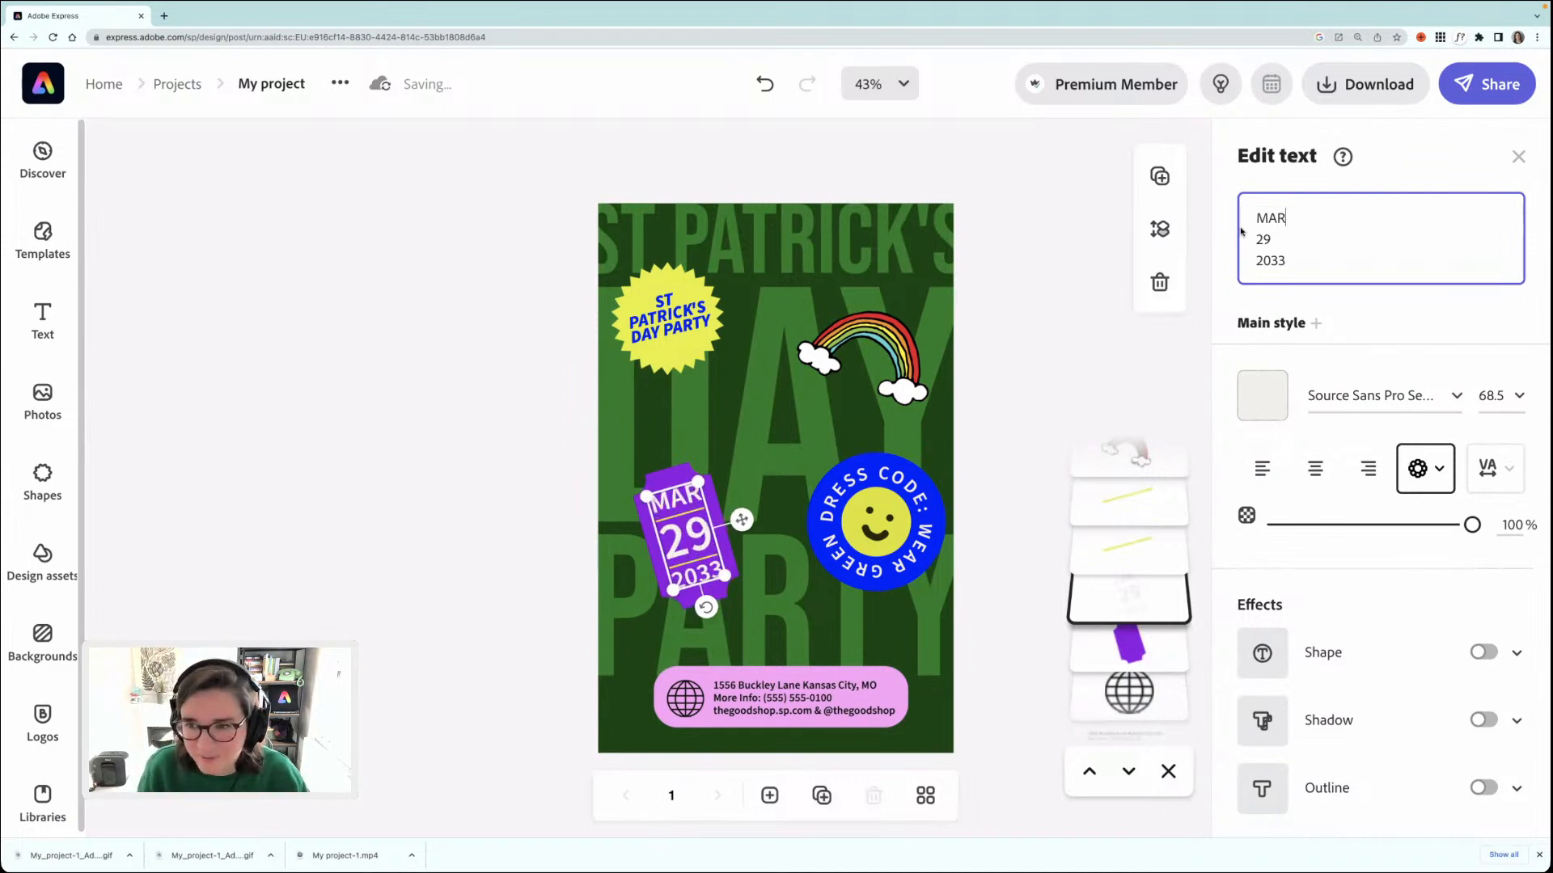
double_click(1263, 238)
text(17)
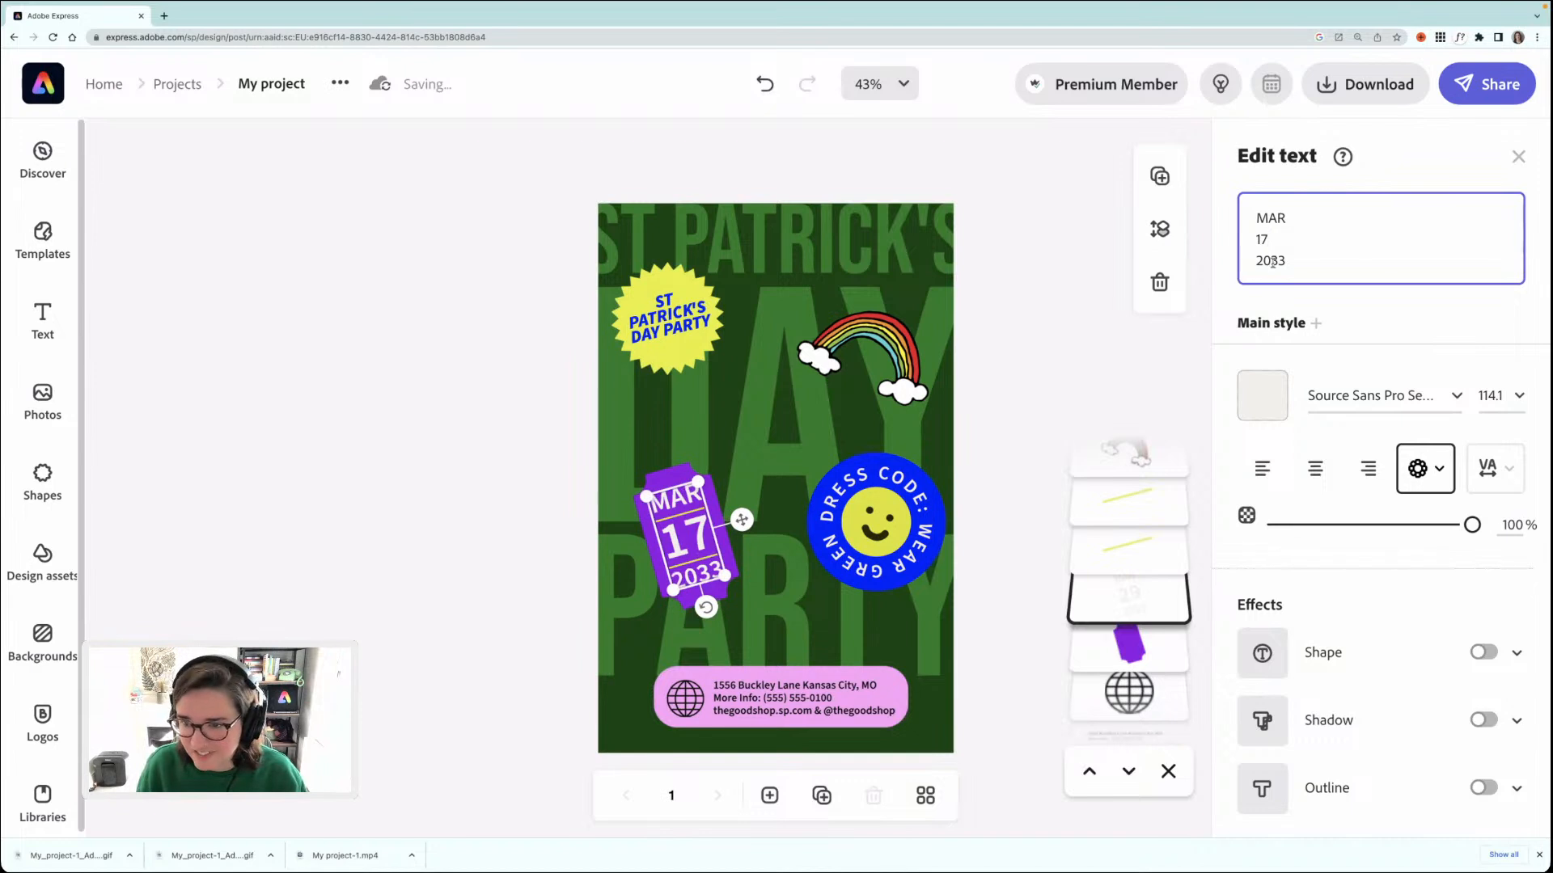
drag(1275, 261, 1274, 262)
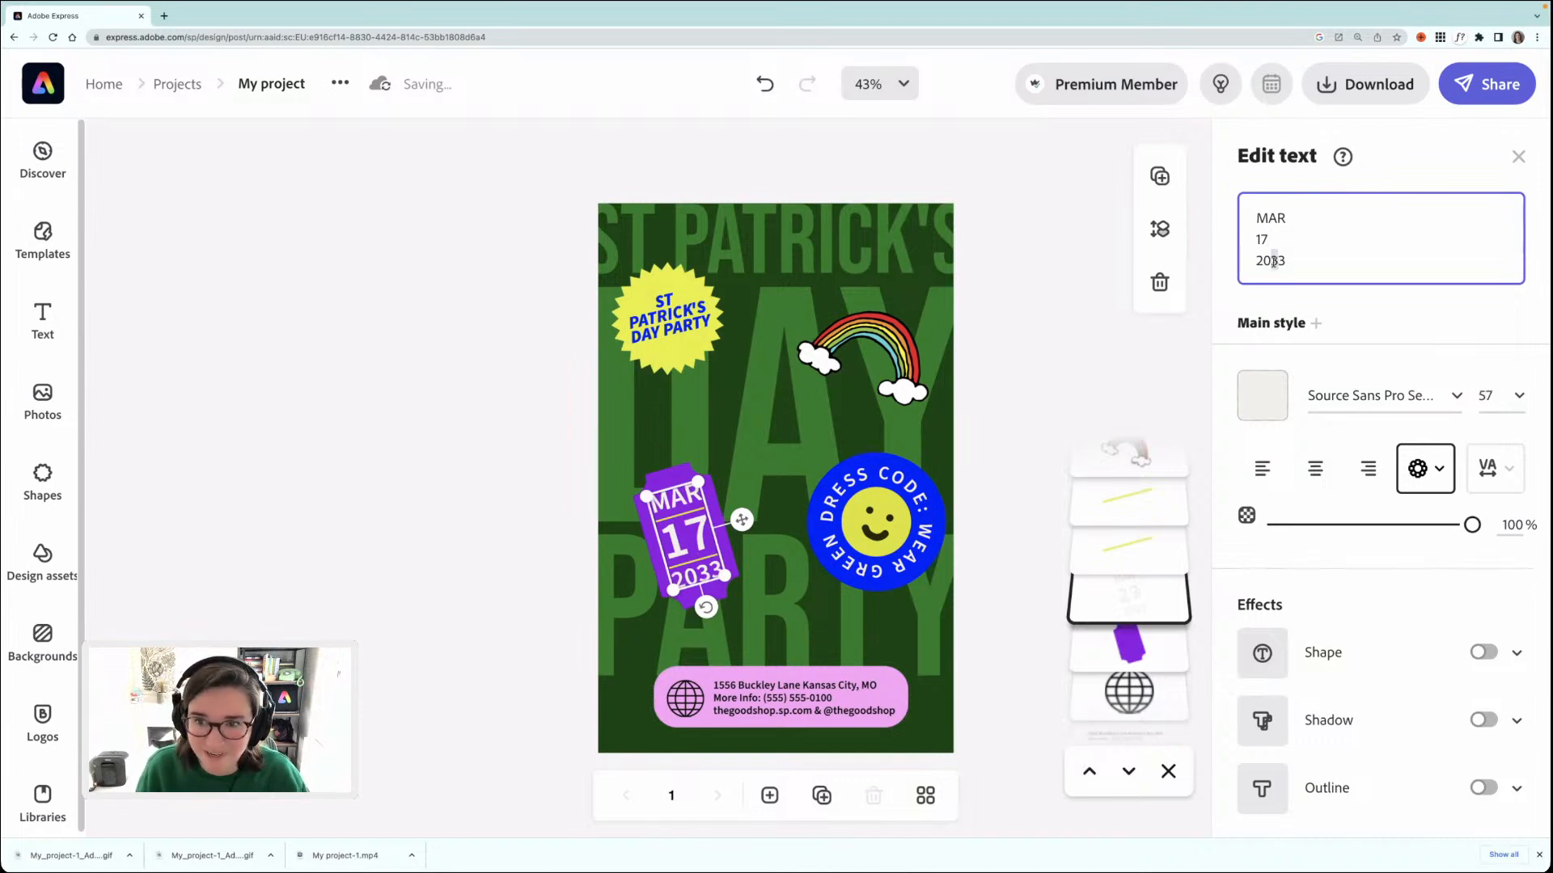
text(2)
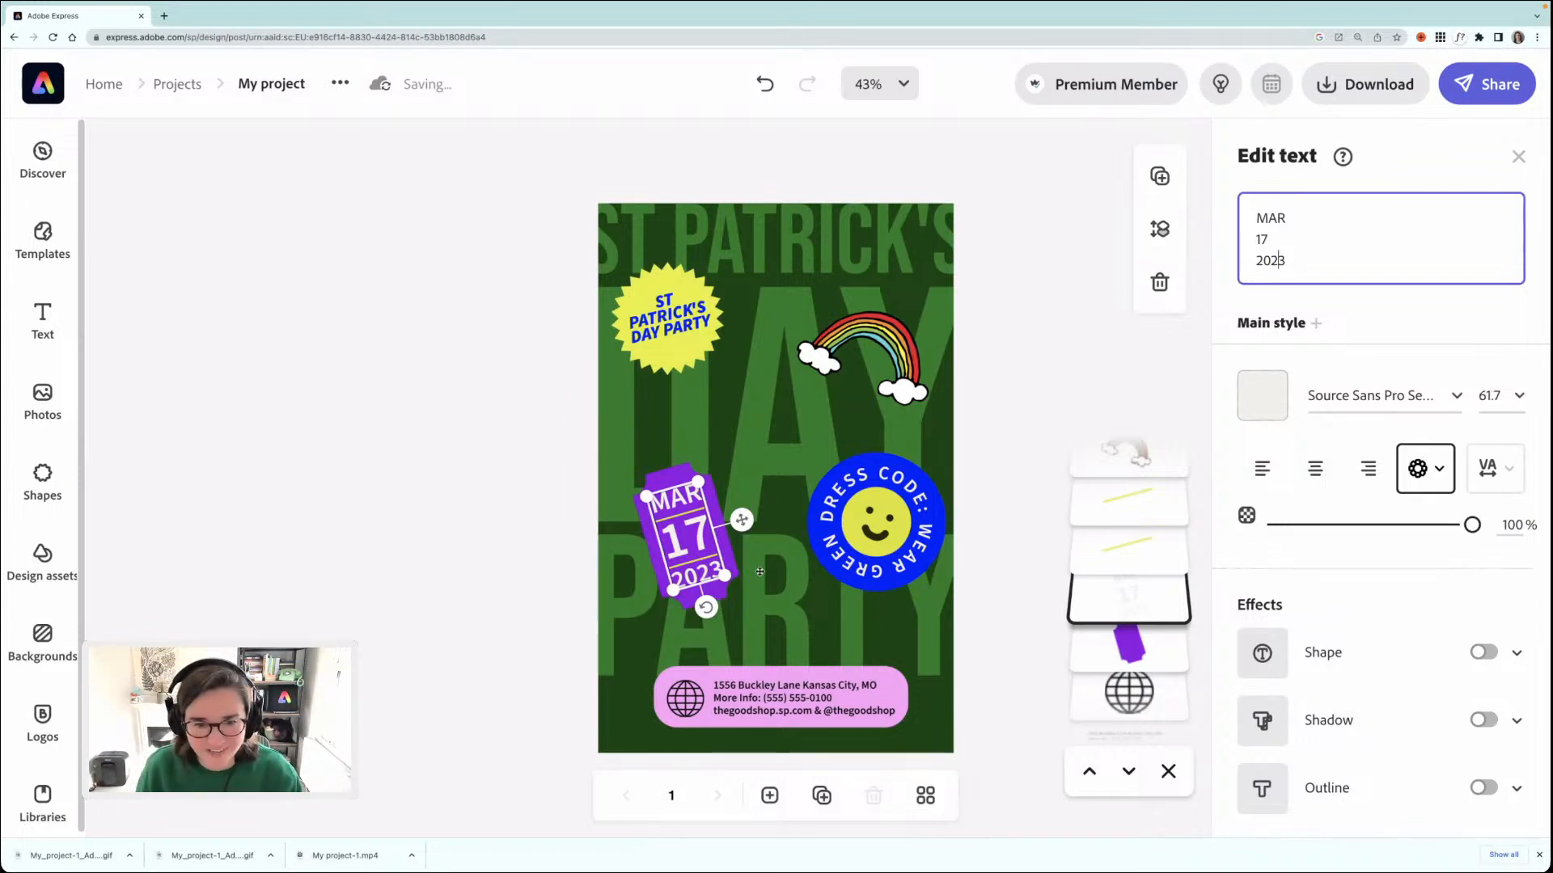
- Select all elements of the purple date ticket and group them together
shift+click(669, 478)
drag(545, 467, 704, 600)
click(704, 600)
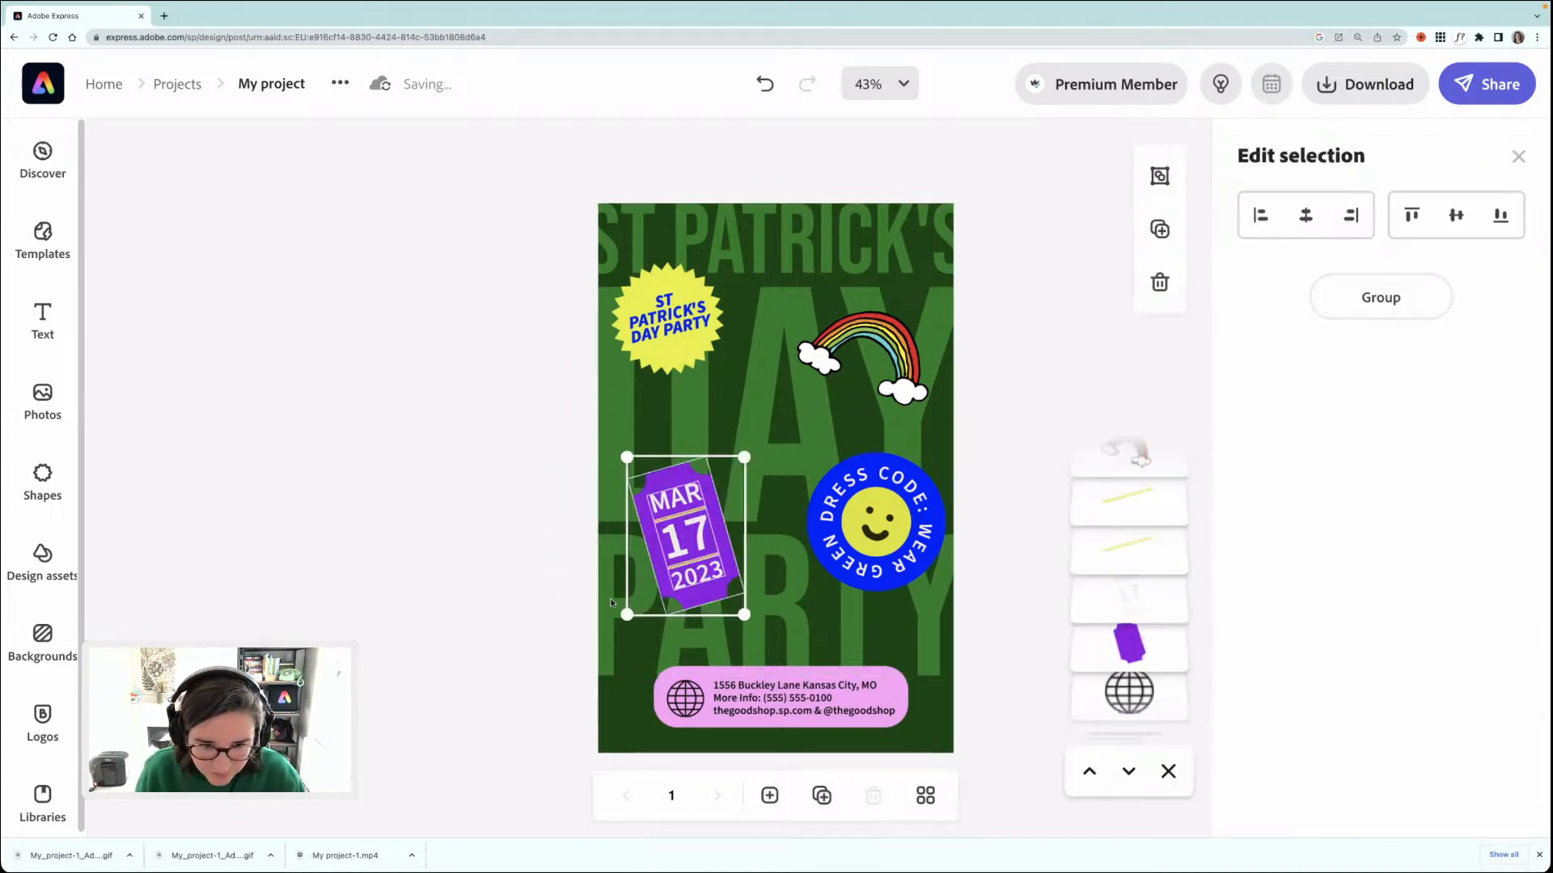
click(1388, 293)
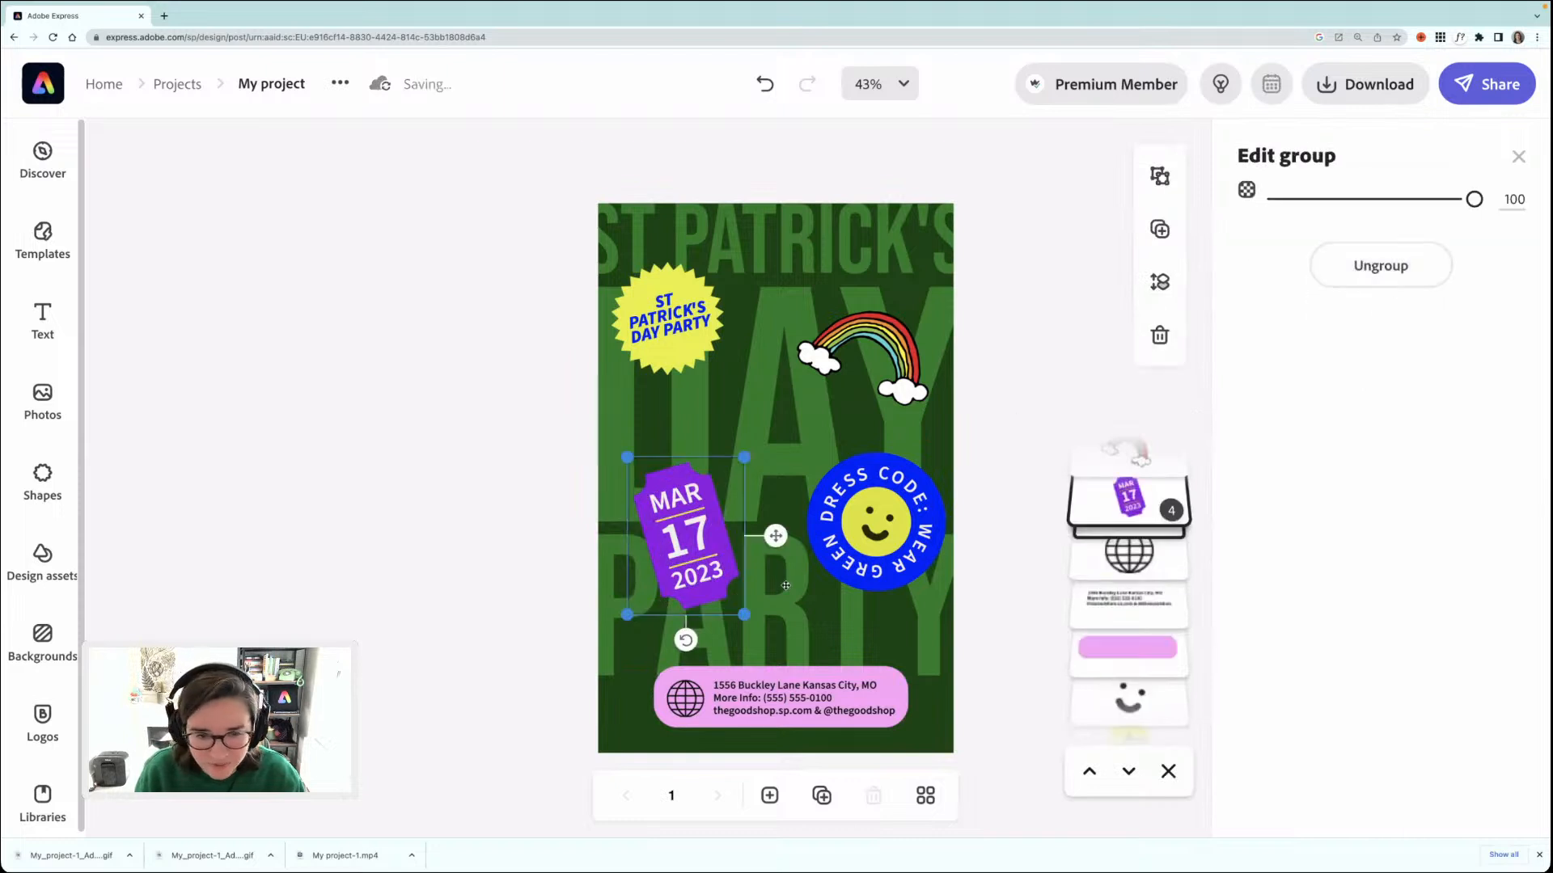
- Shift the grouped date ticket slightly up and to the left on the poster
mouse_move(725, 574)
mouse_down()
mouse_move(696, 554)
mouse_move(718, 557)
mouse_up()
key(Up)
key(Up)
key(Up)
key(Left)
key(Left)
key(Left)
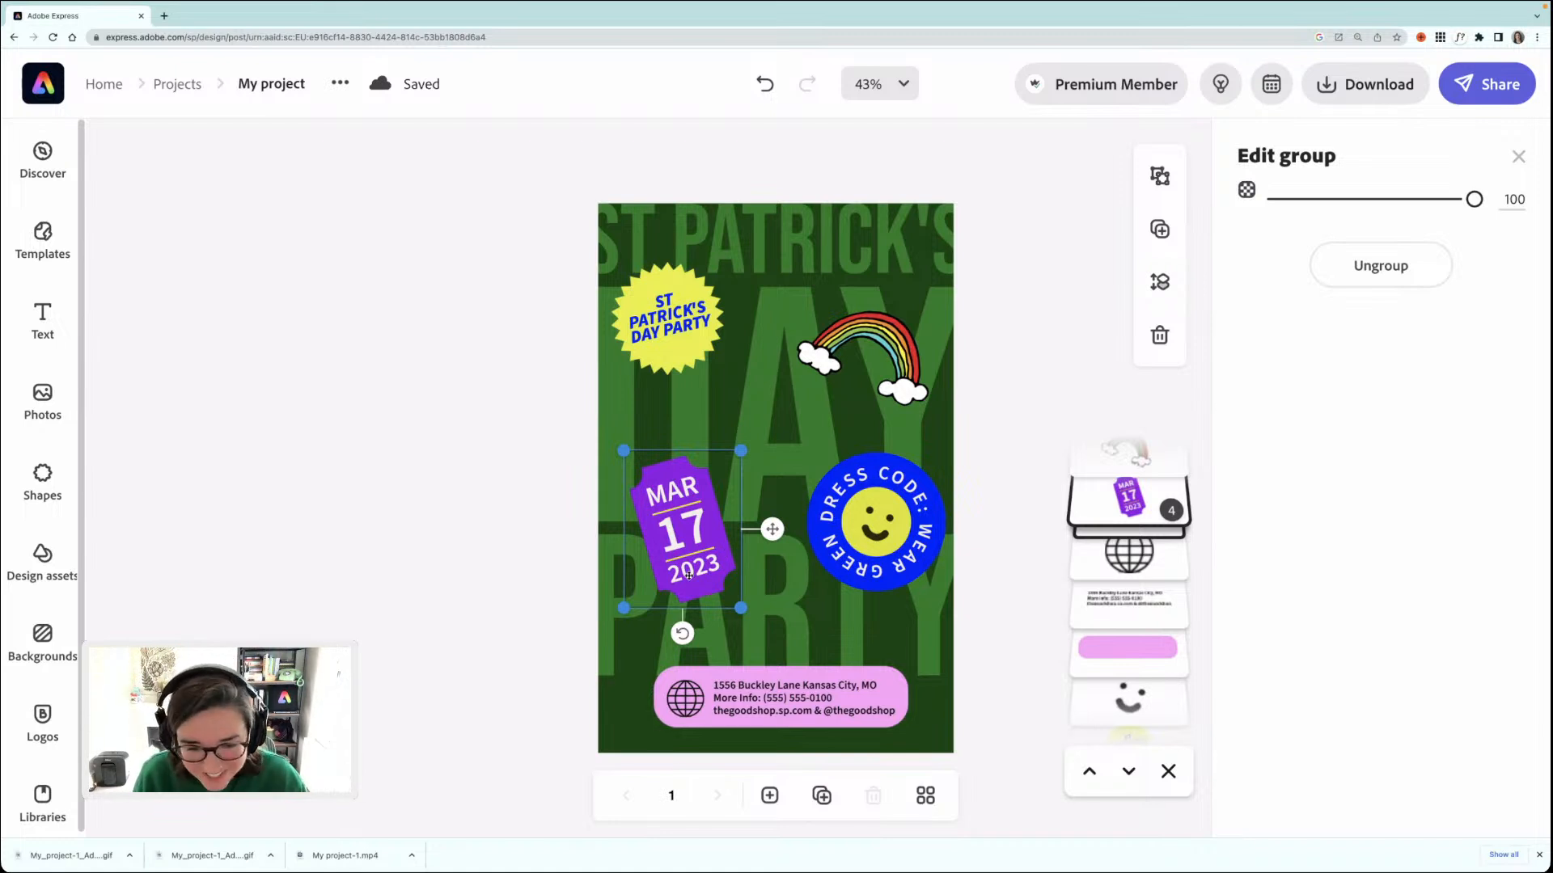
- Replace the website in the pink contact banner's text with "stpatricksday.com"
click(749, 700)
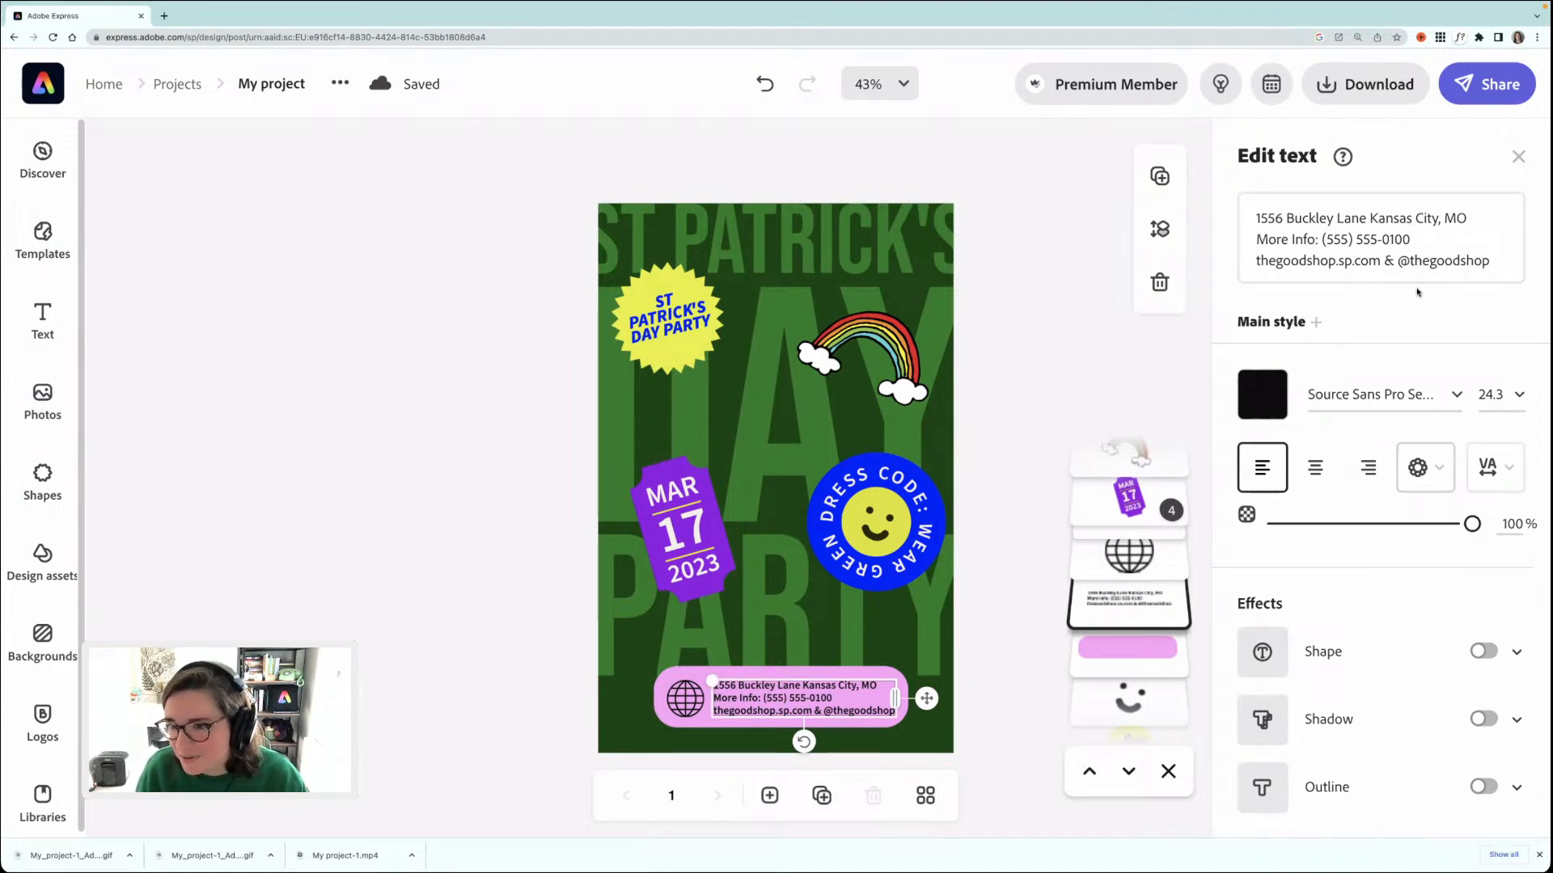
click(1386, 217)
drag(1468, 217, 1254, 218)
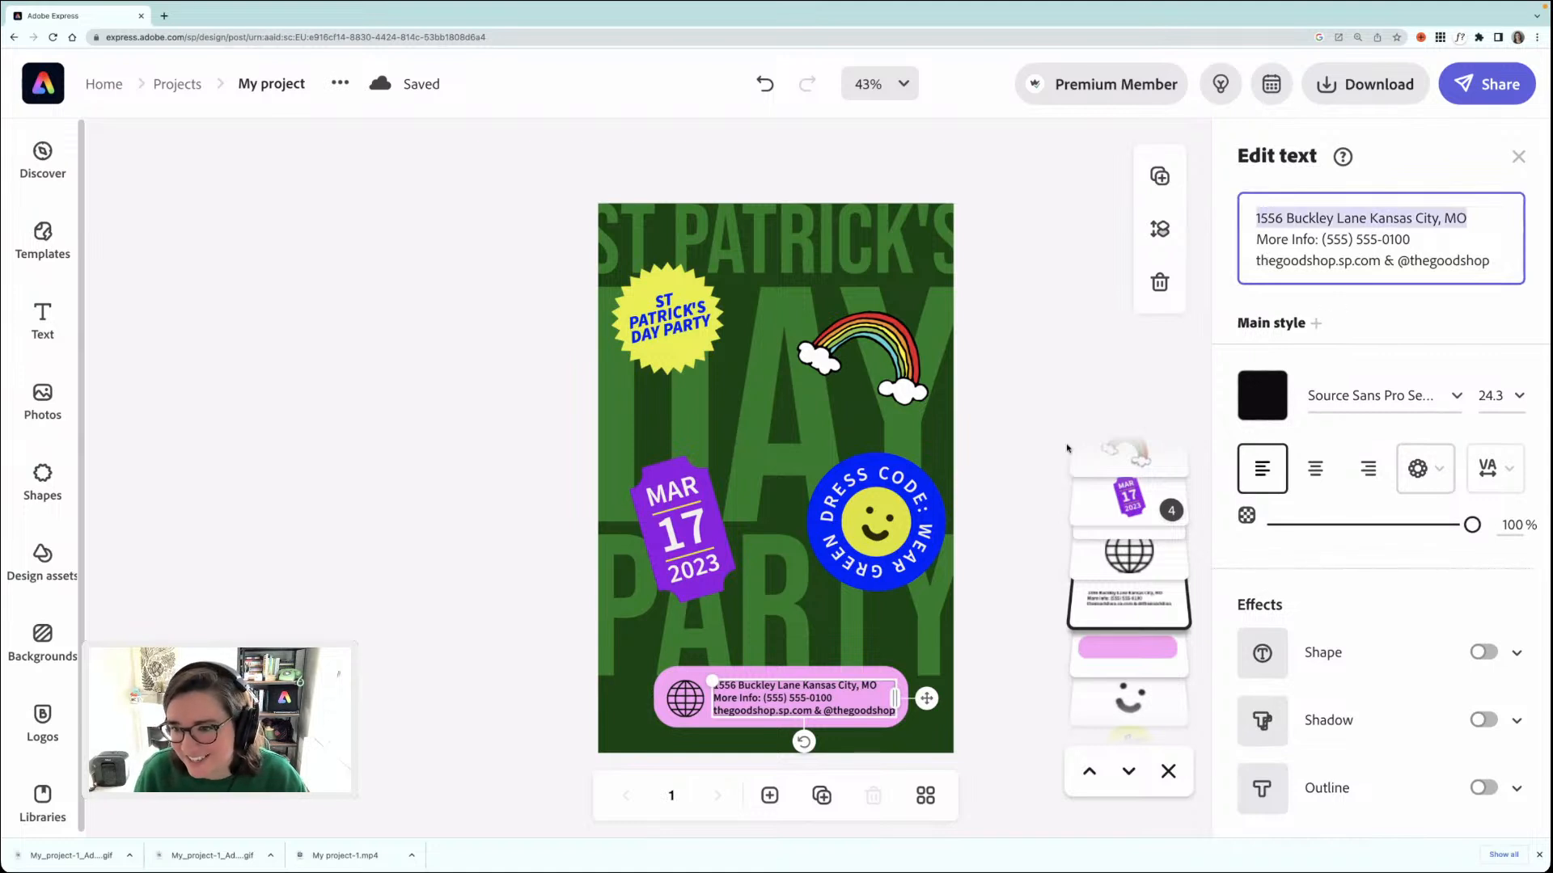
click(1347, 261)
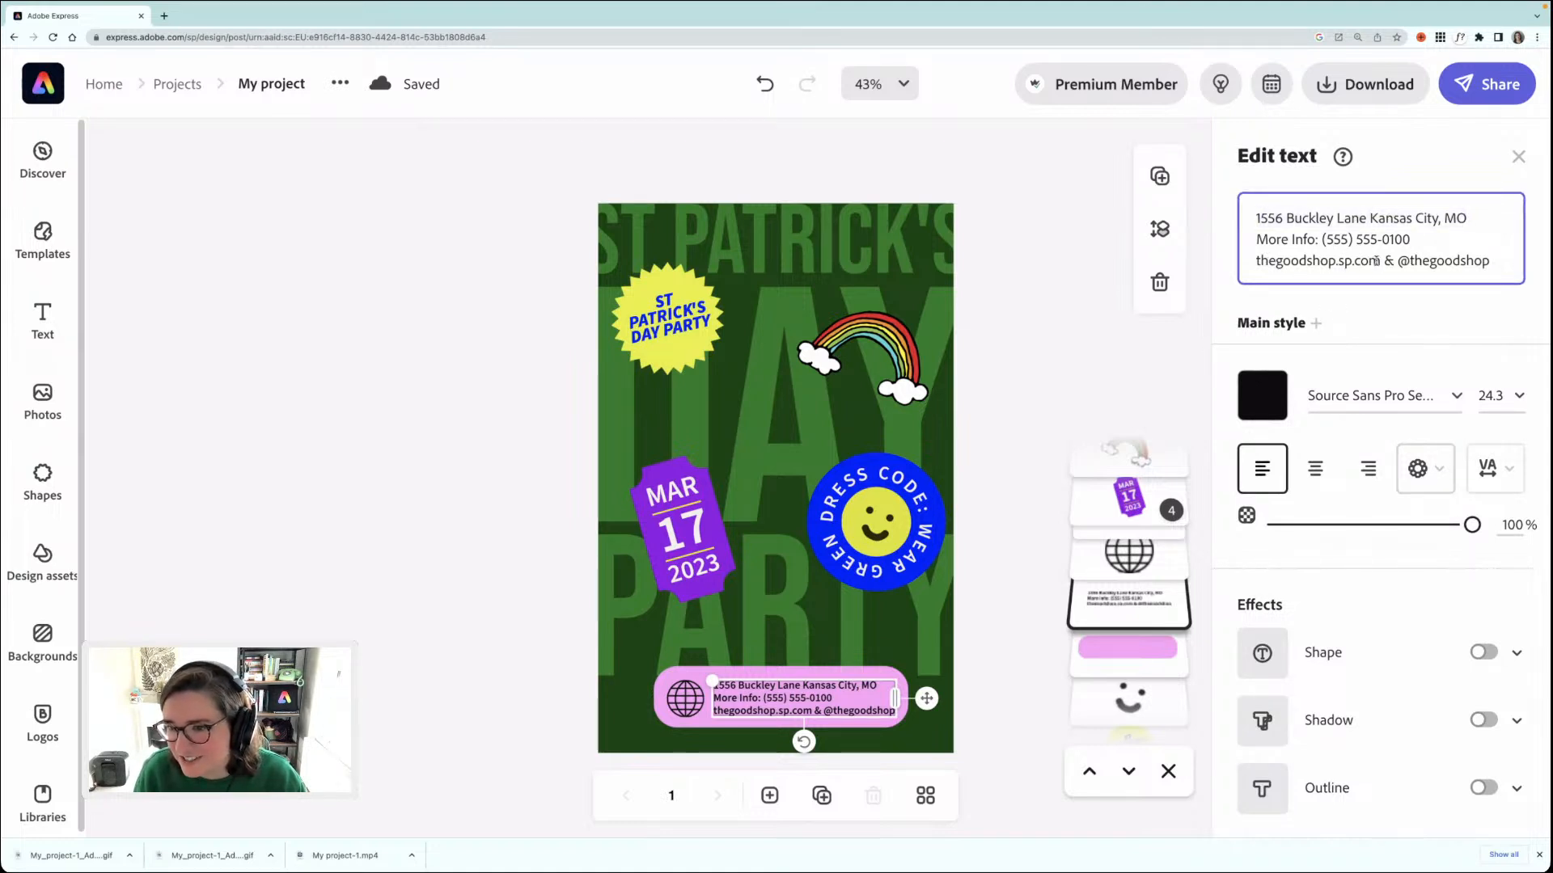
drag(1350, 260, 1255, 261)
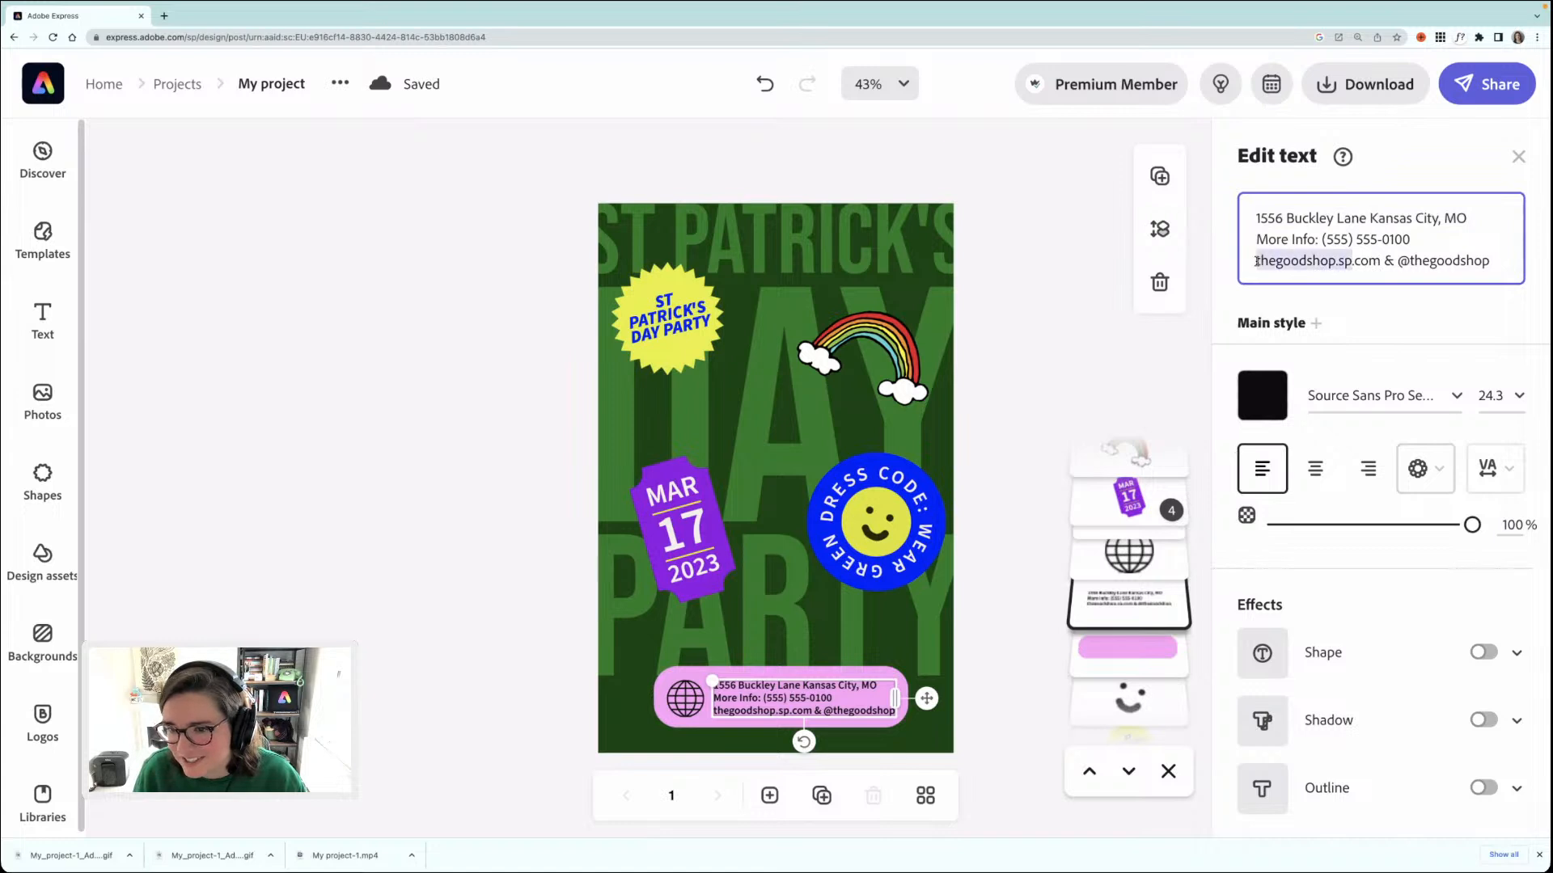
text(s)
text(trick's)
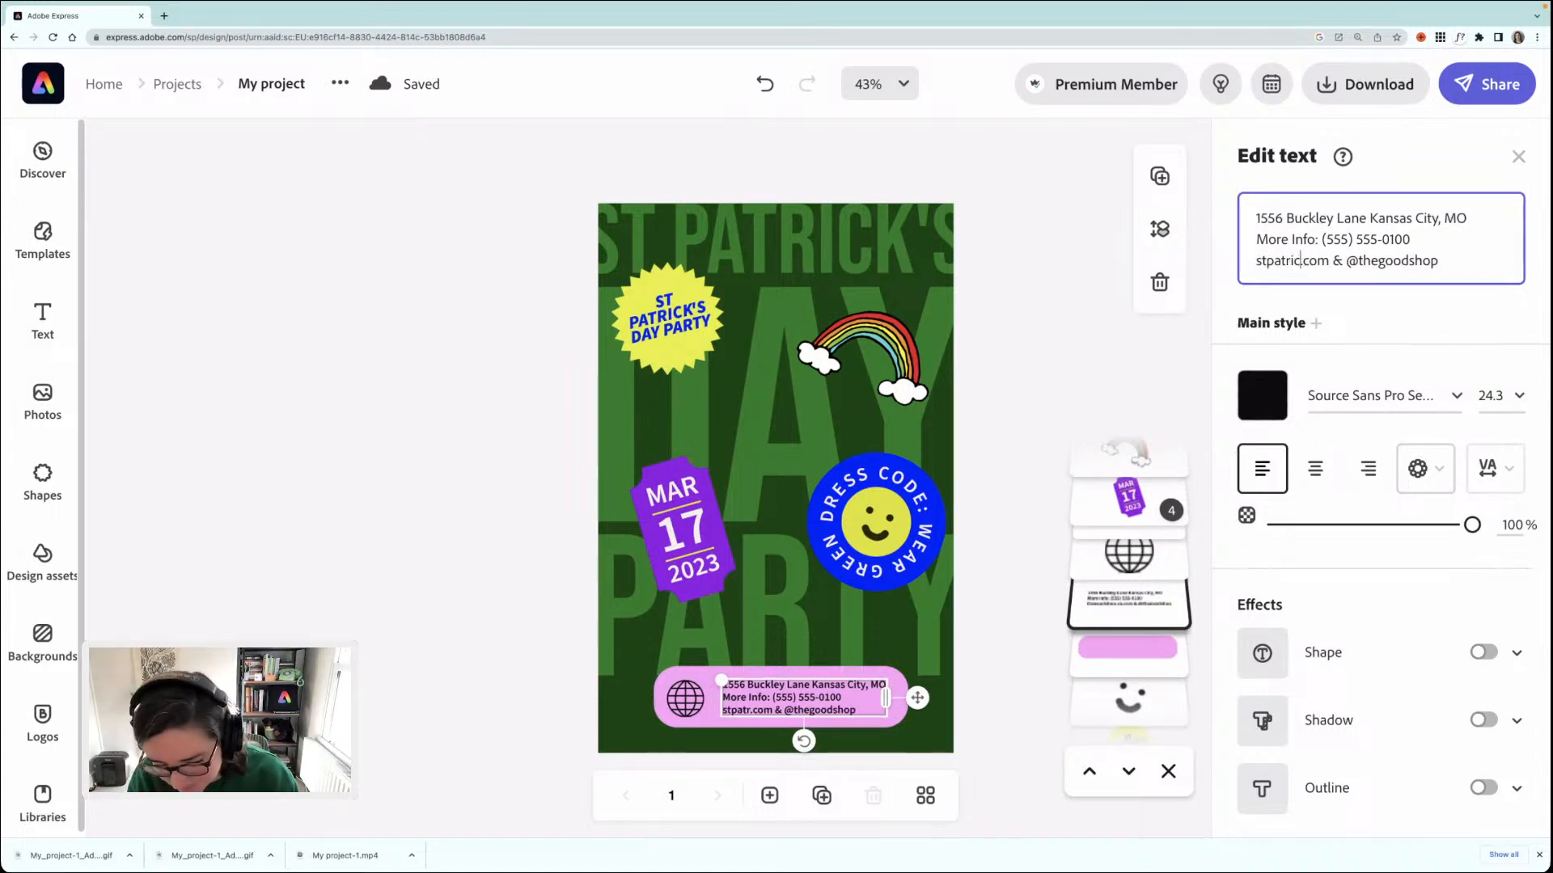
key(BackSpace)
key(BackSpace)
text(sday)
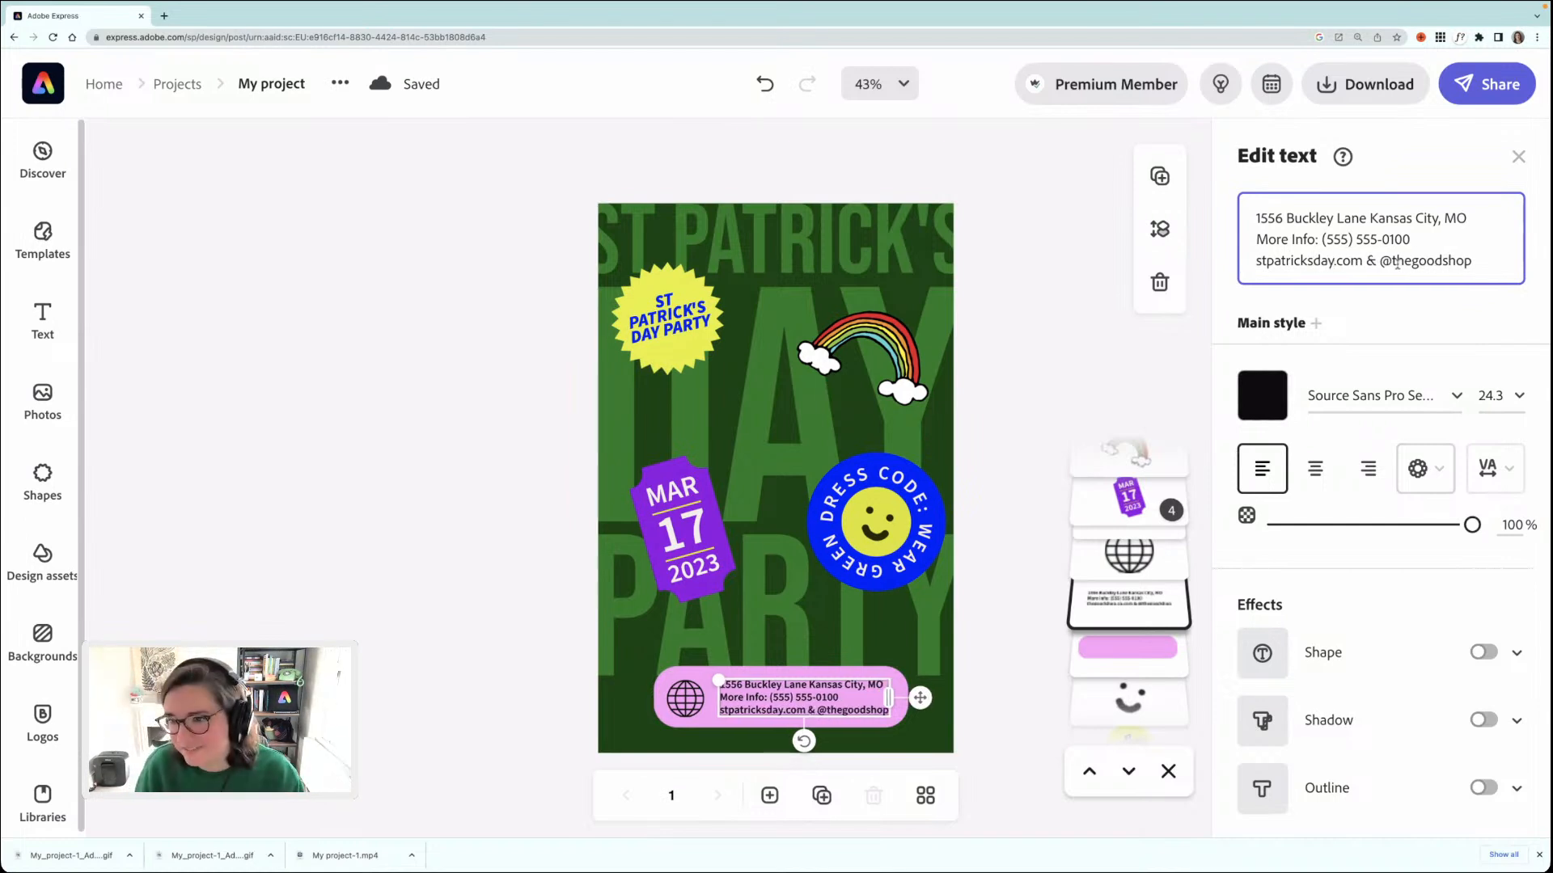
drag(1464, 261, 1392, 264)
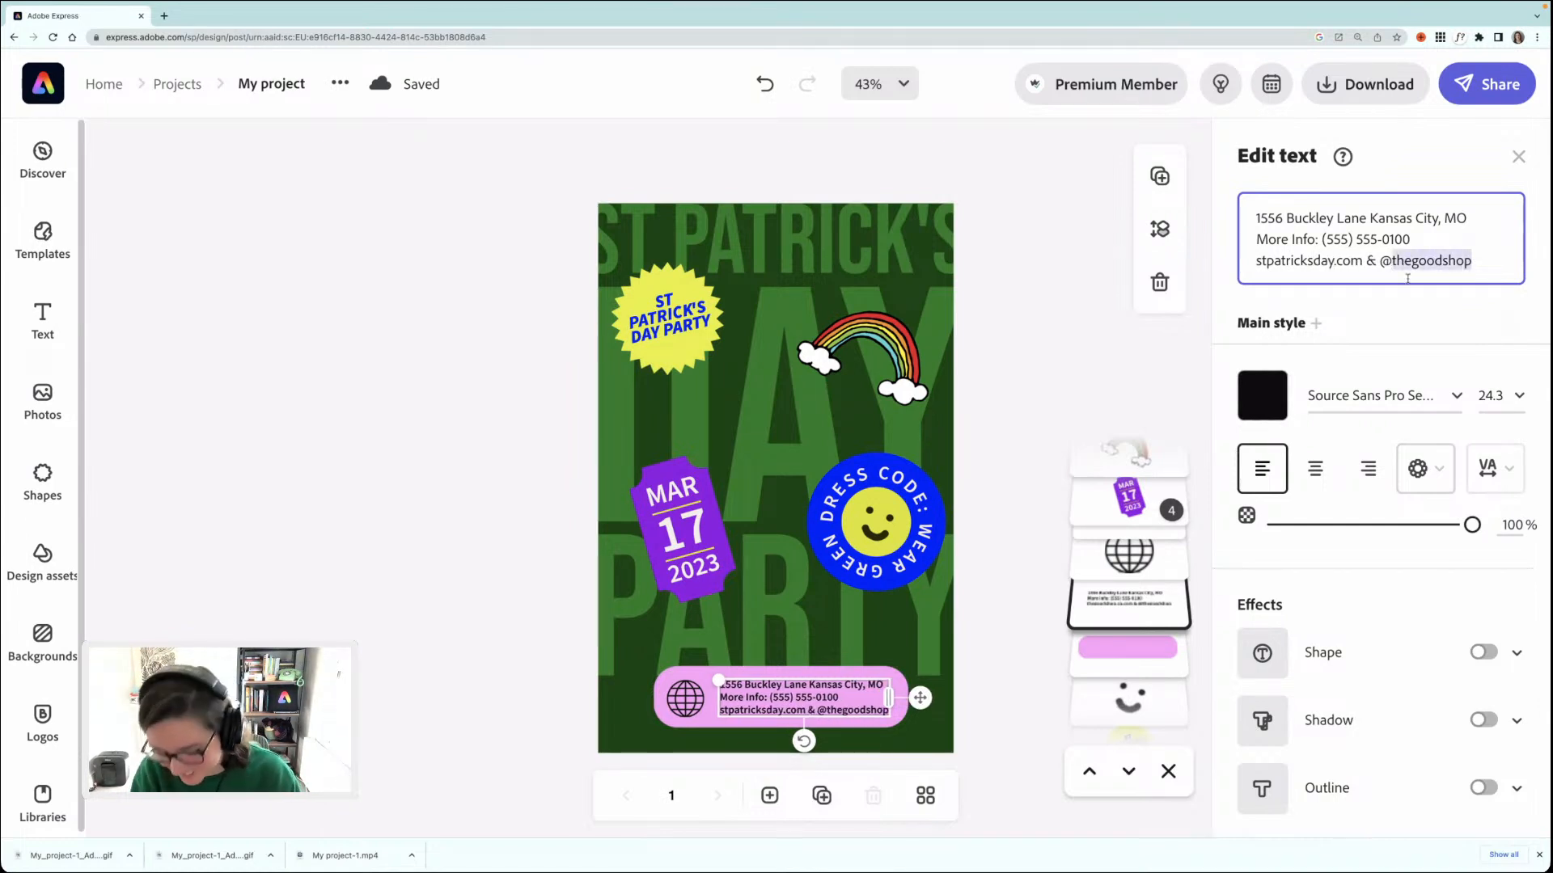
text(staptri)
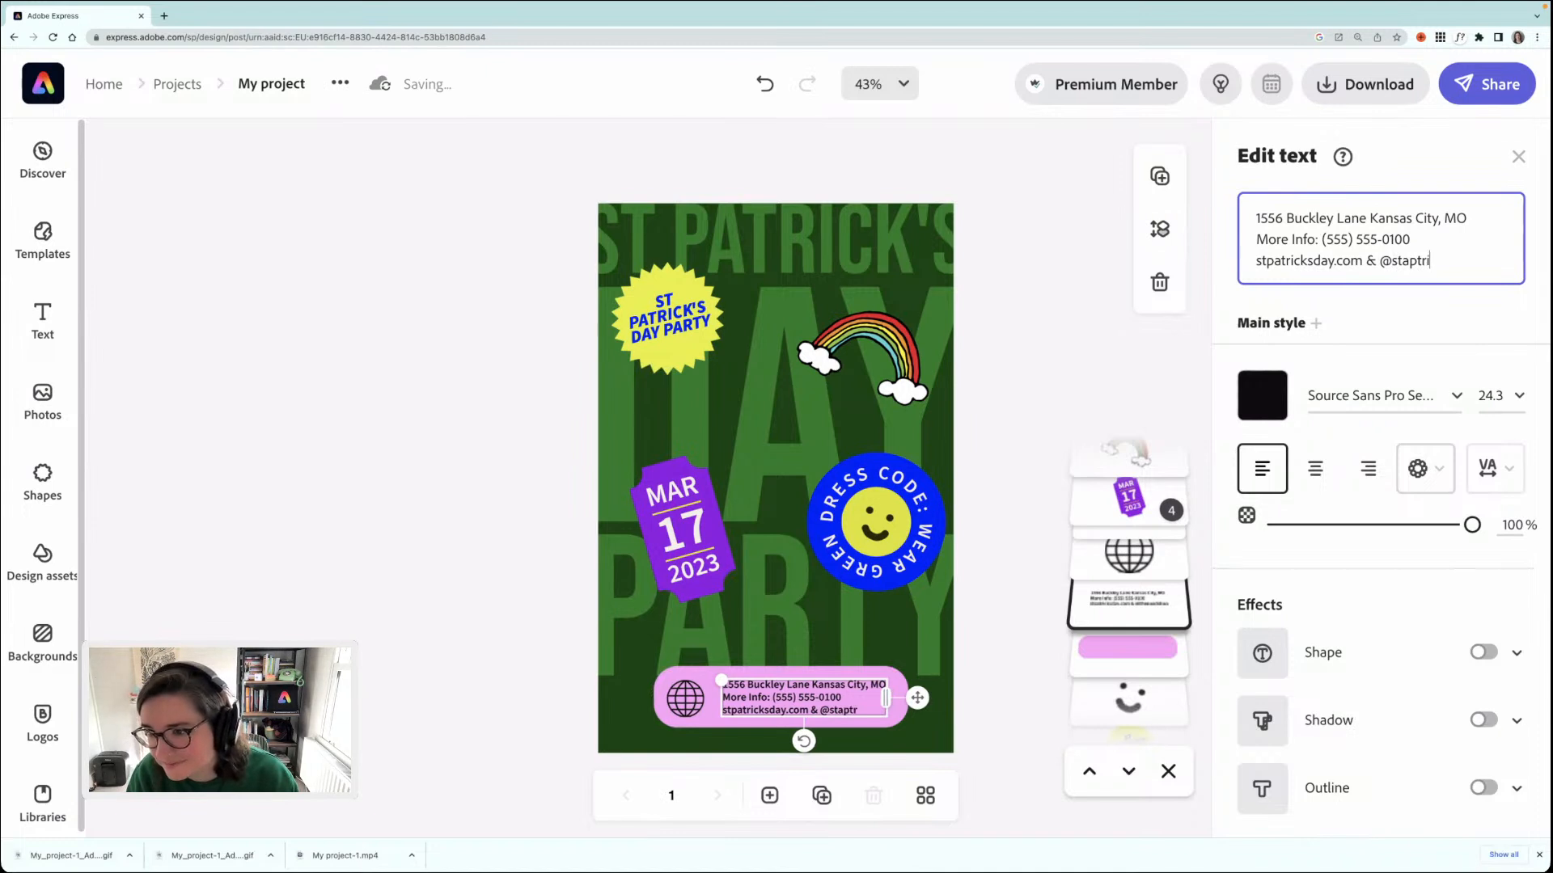
key(BackSpace)
key(BackSpace)
key(BackSpace)
key(BackSpace)
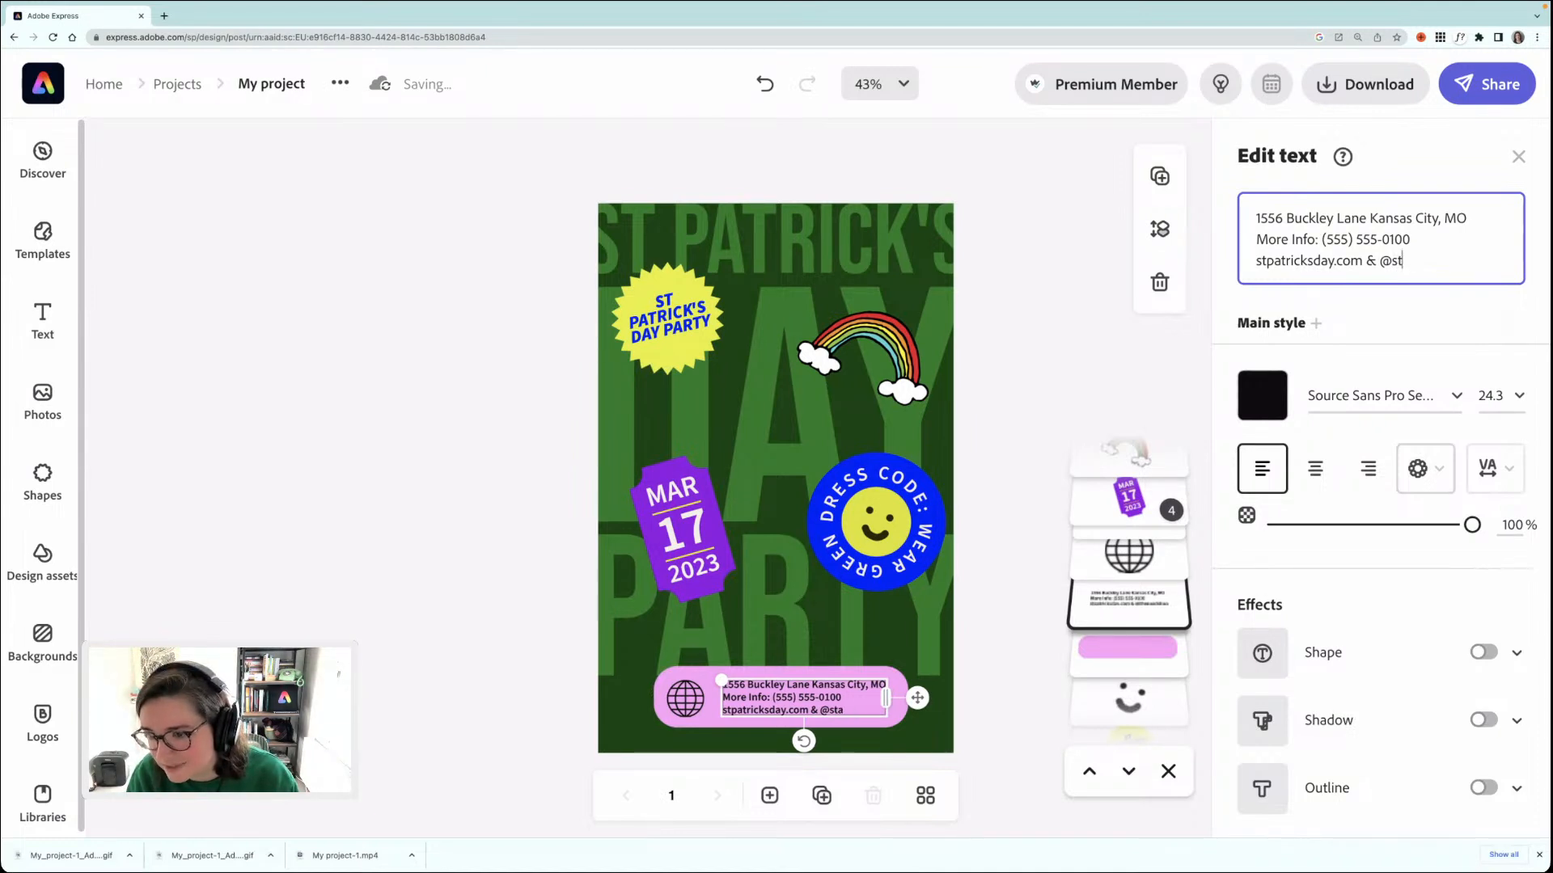
text(patricksday)
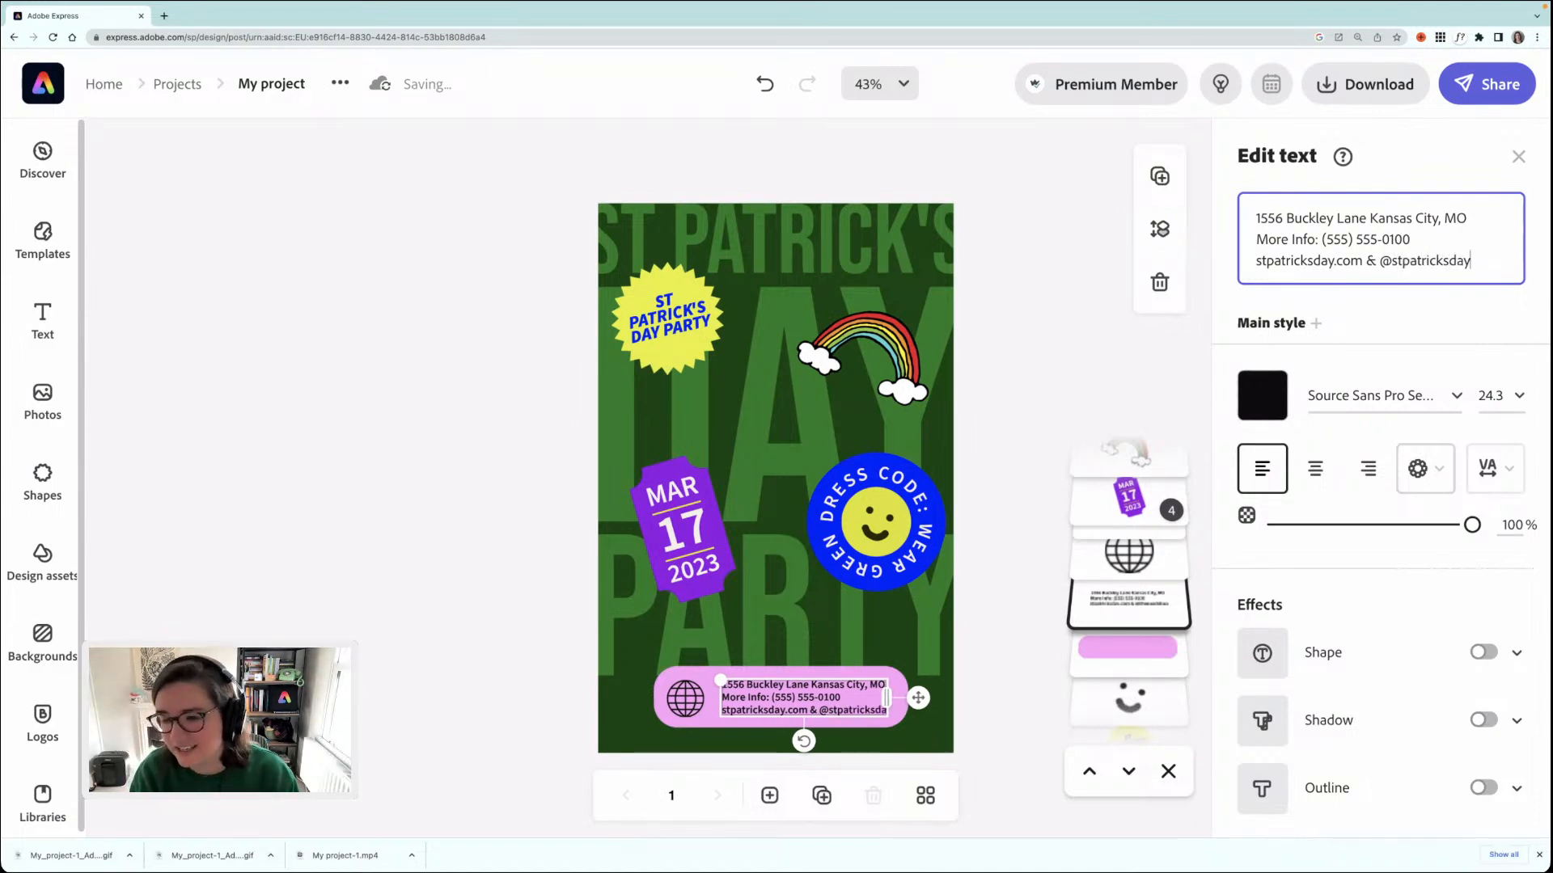
click(522, 614)
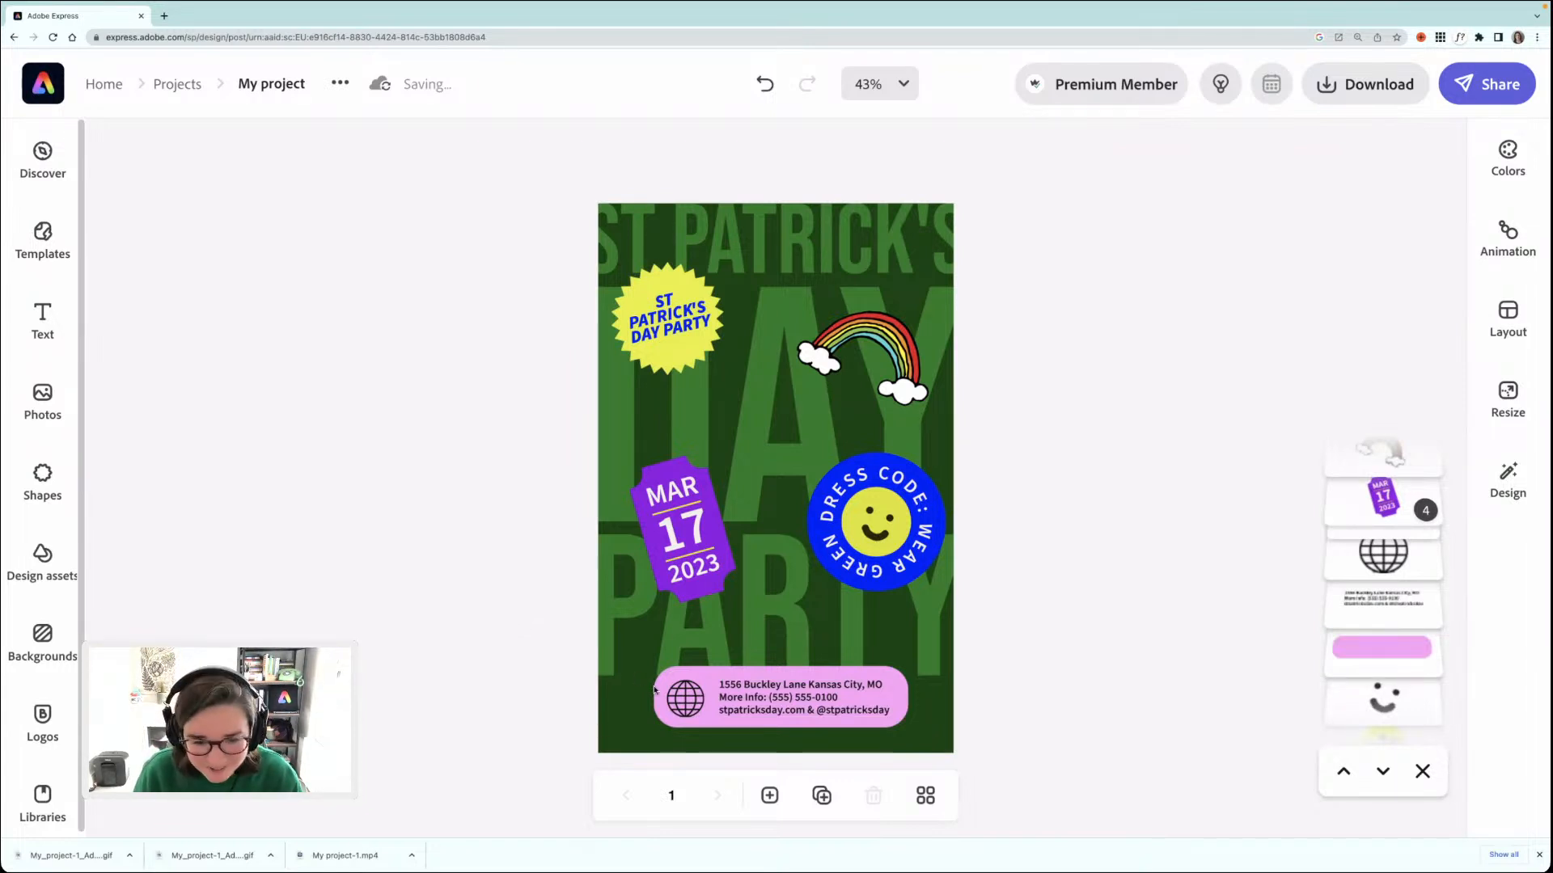
- Select the pink contact banner's background shape and search the shapes library for "leprechaun"
click(713, 678)
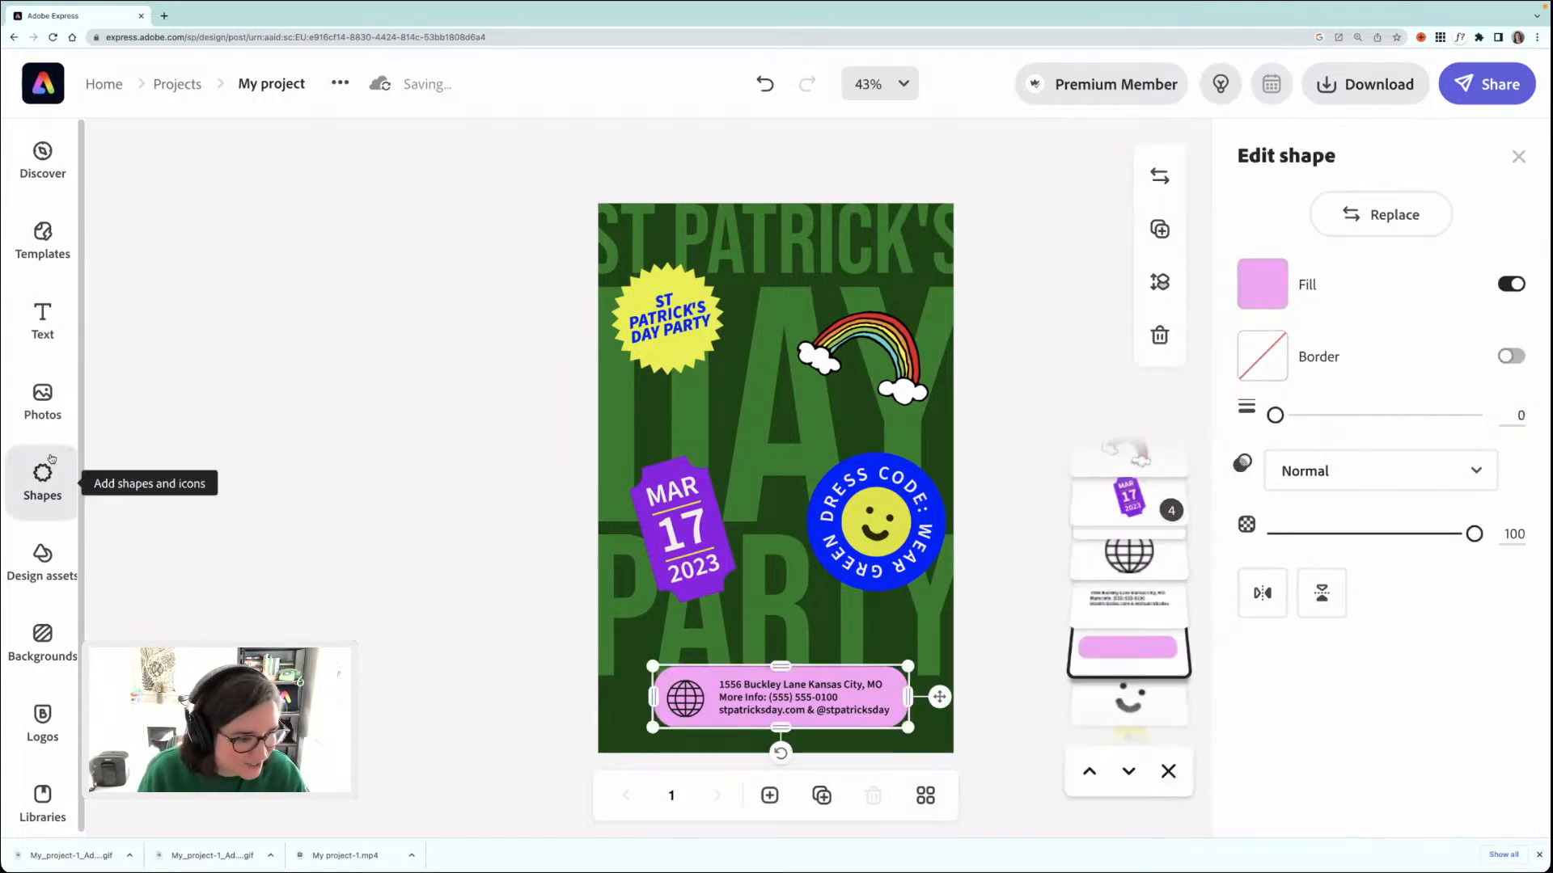
click(47, 483)
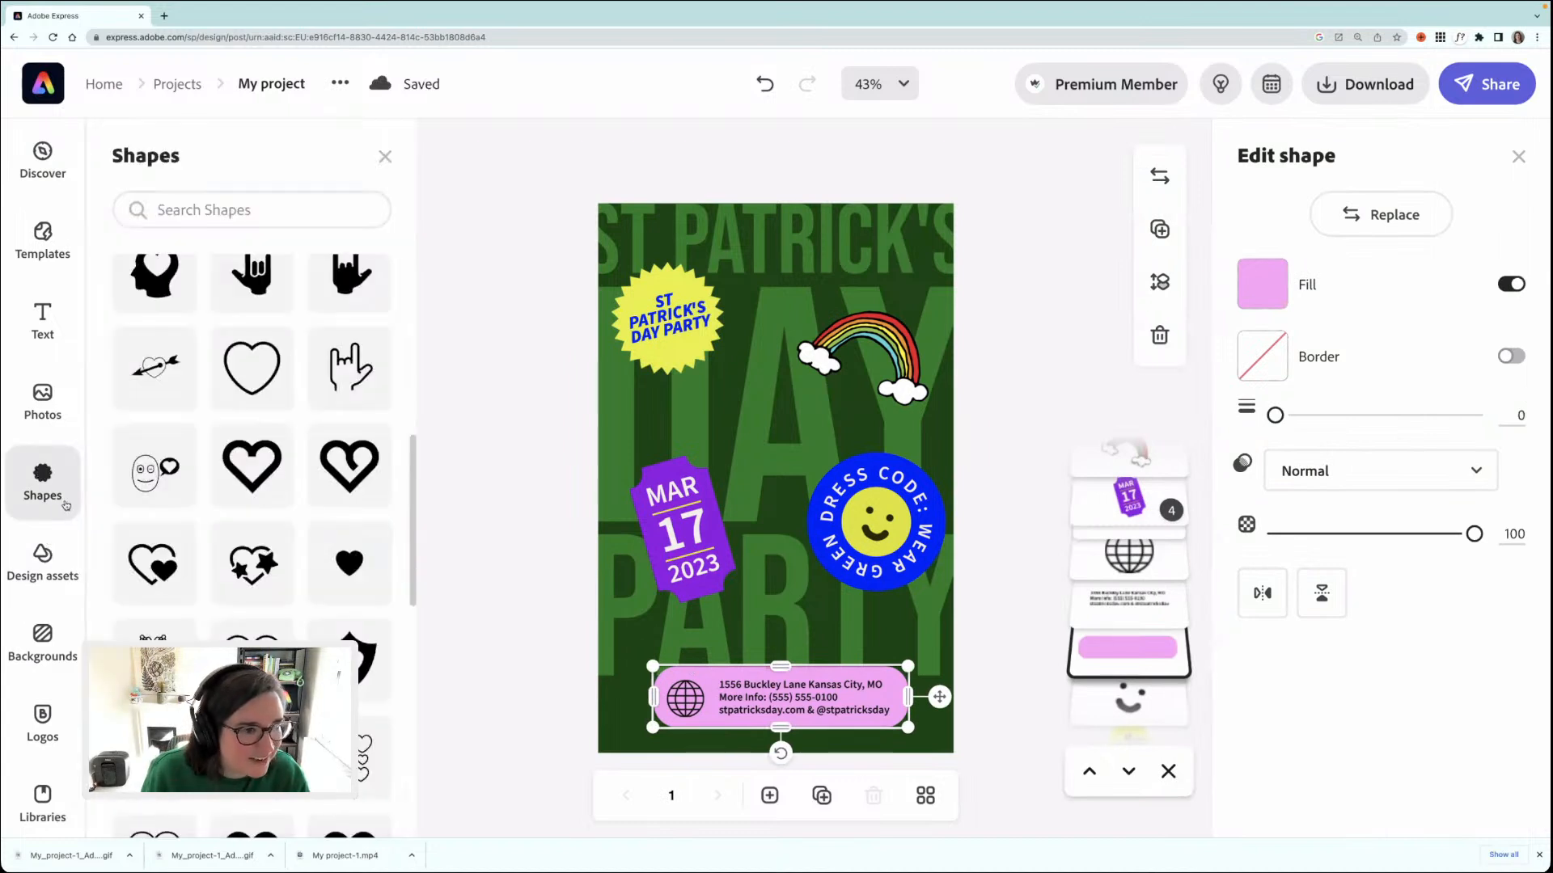
click(190, 210)
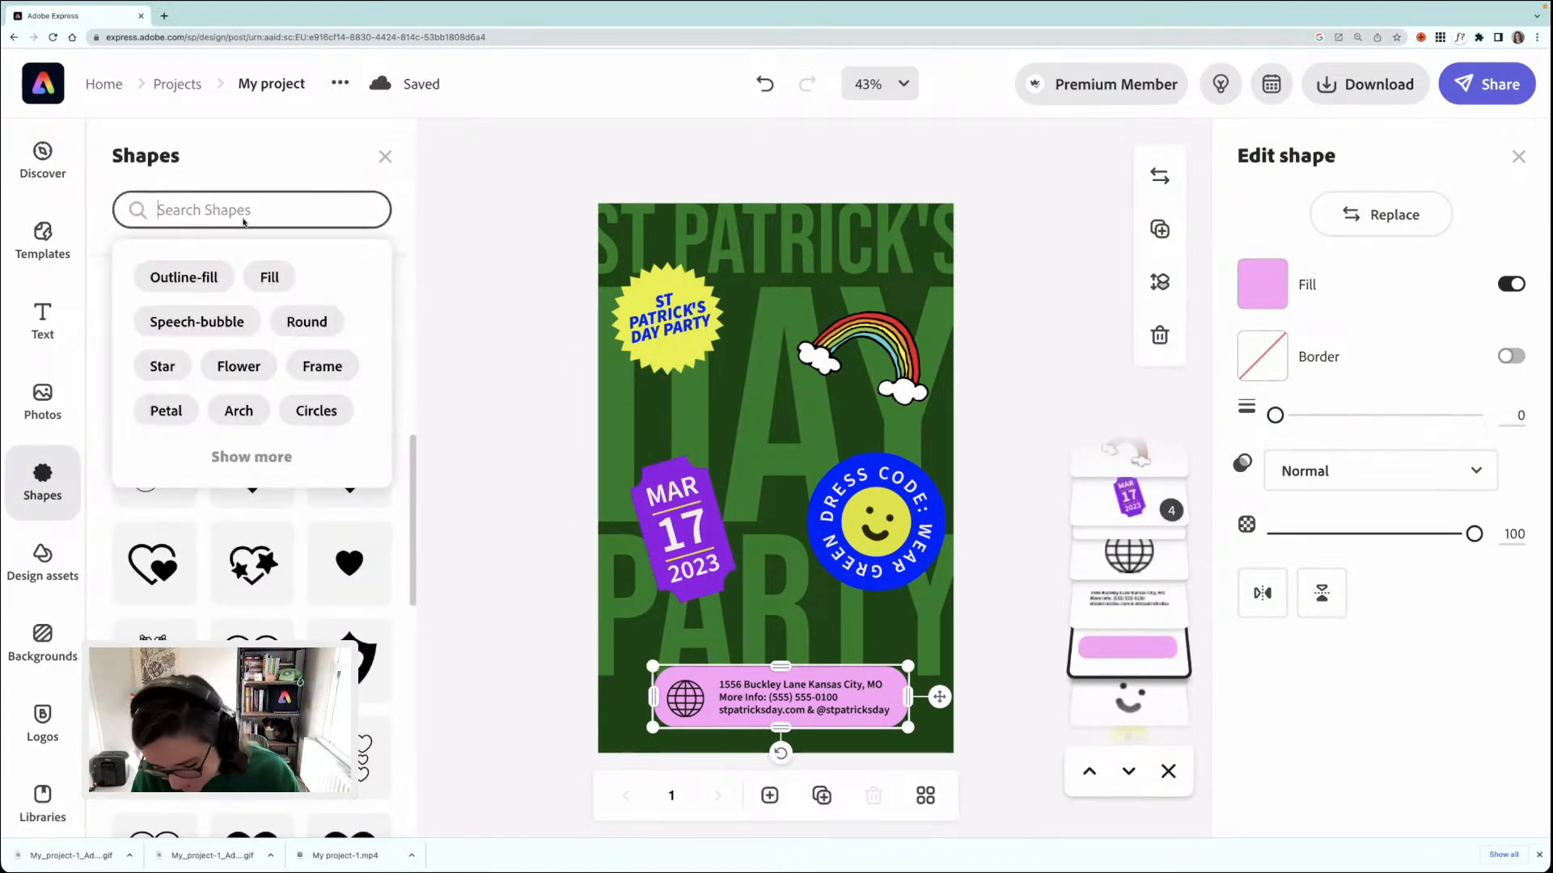
text(leprechaun)
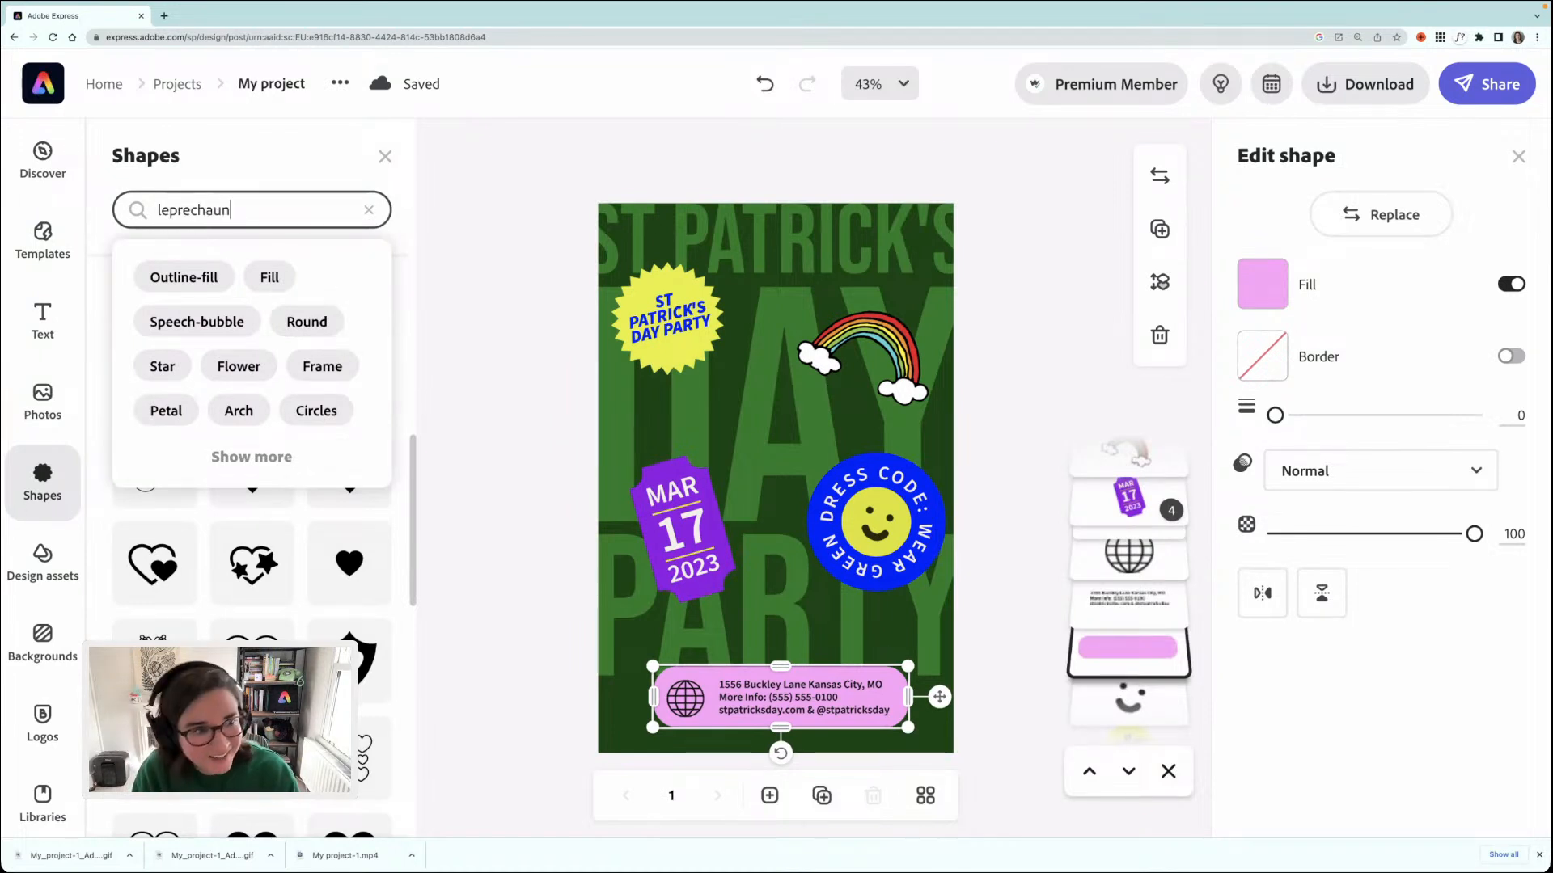
key(Return)
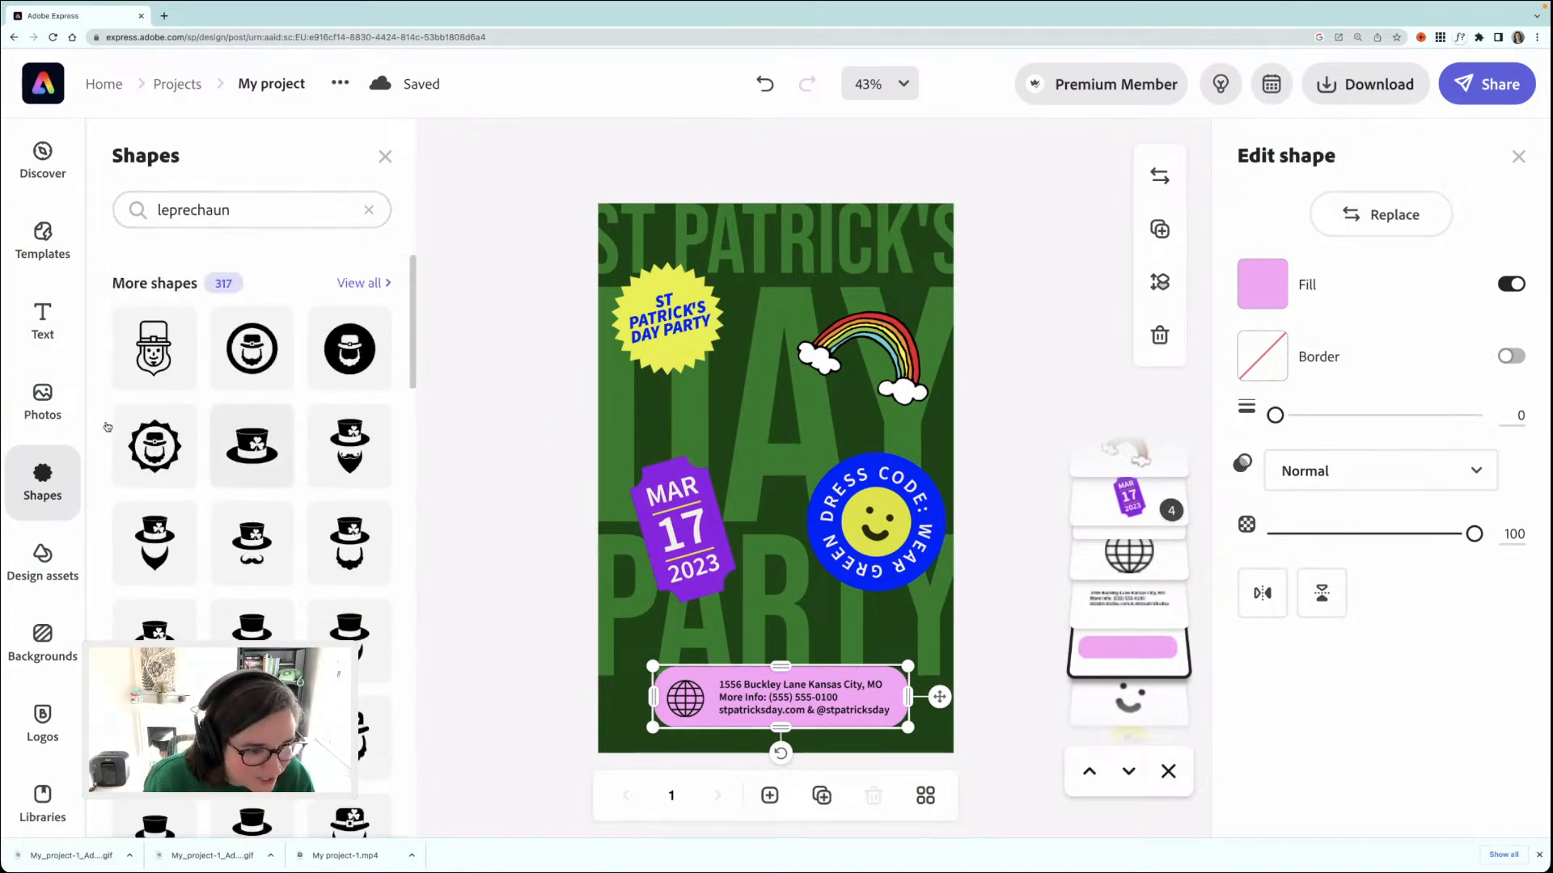
- Look through the leprechaun shape results for a leprechaun face that suits the dress code badge
scroll(230, 440, down, 1)
scroll(251, 518, down, 4)
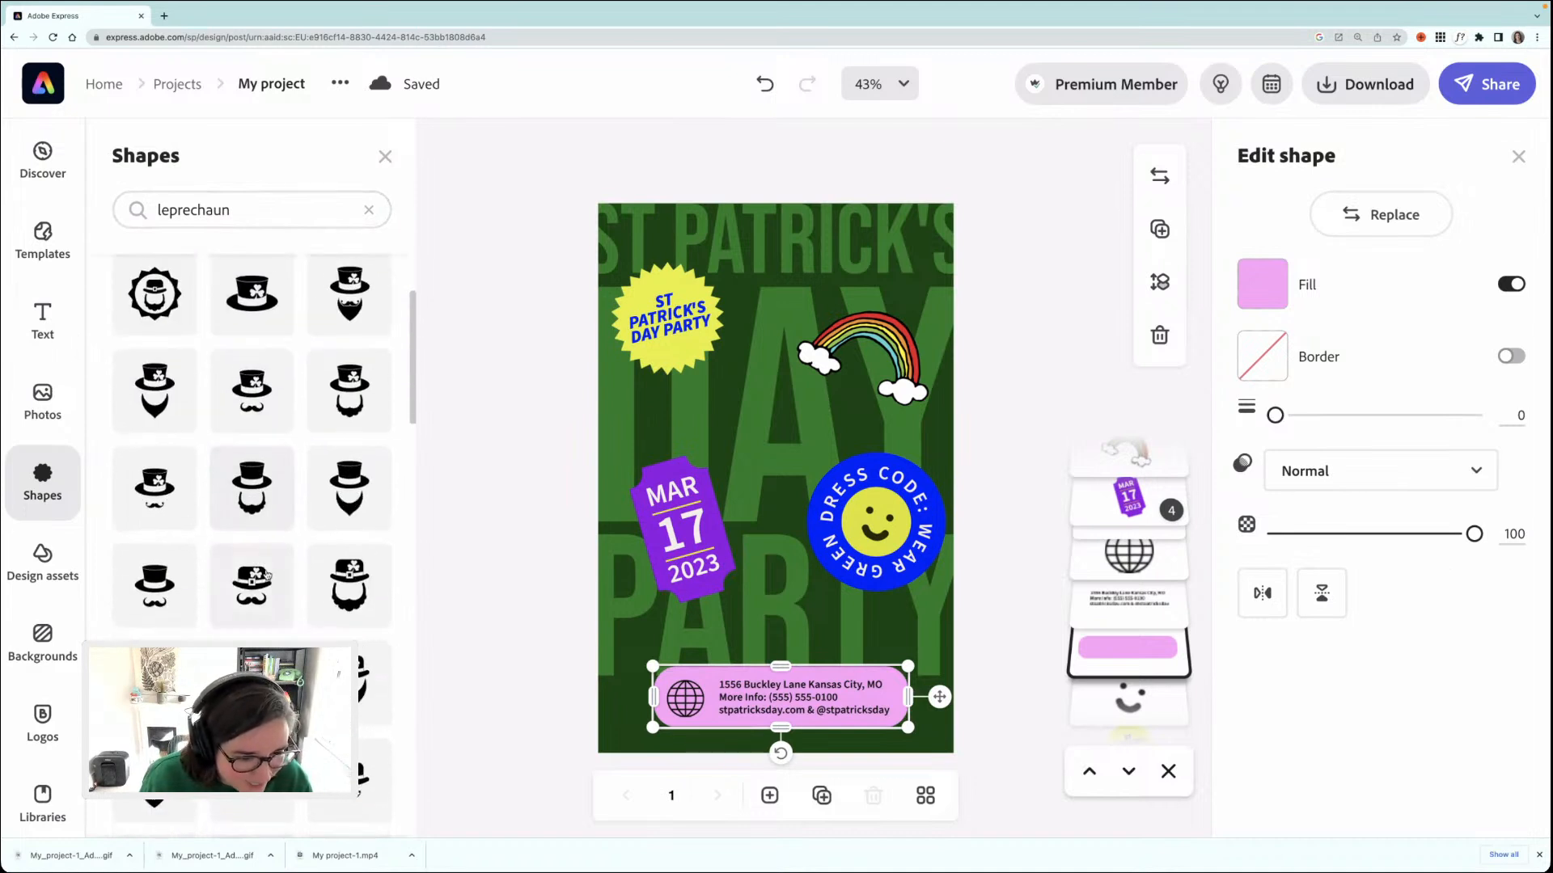
scroll(267, 575, down, 5)
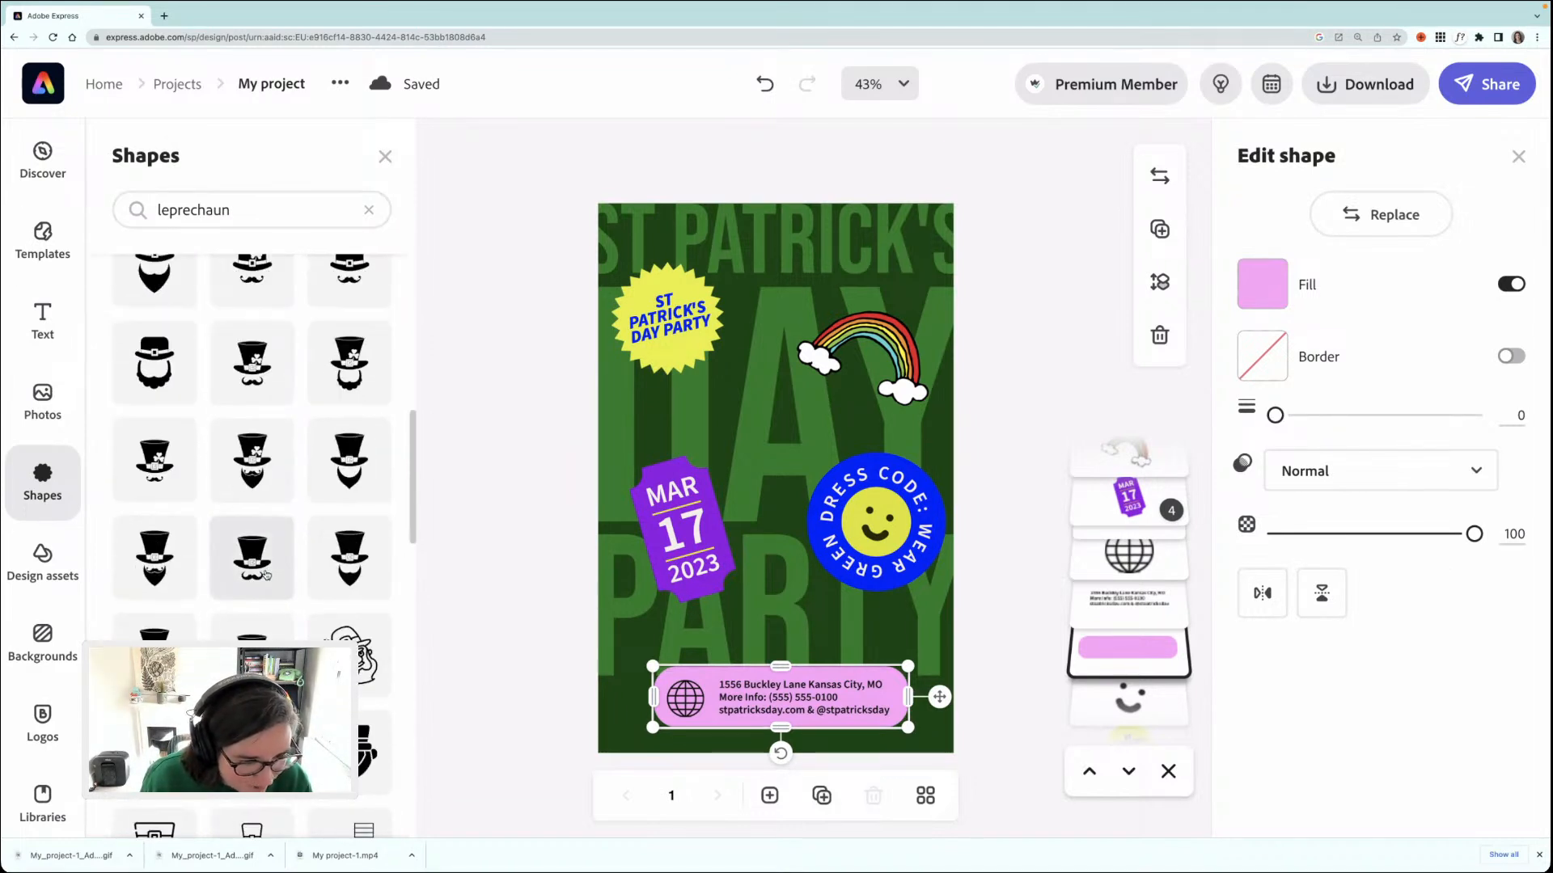
scroll(267, 575, down, 4)
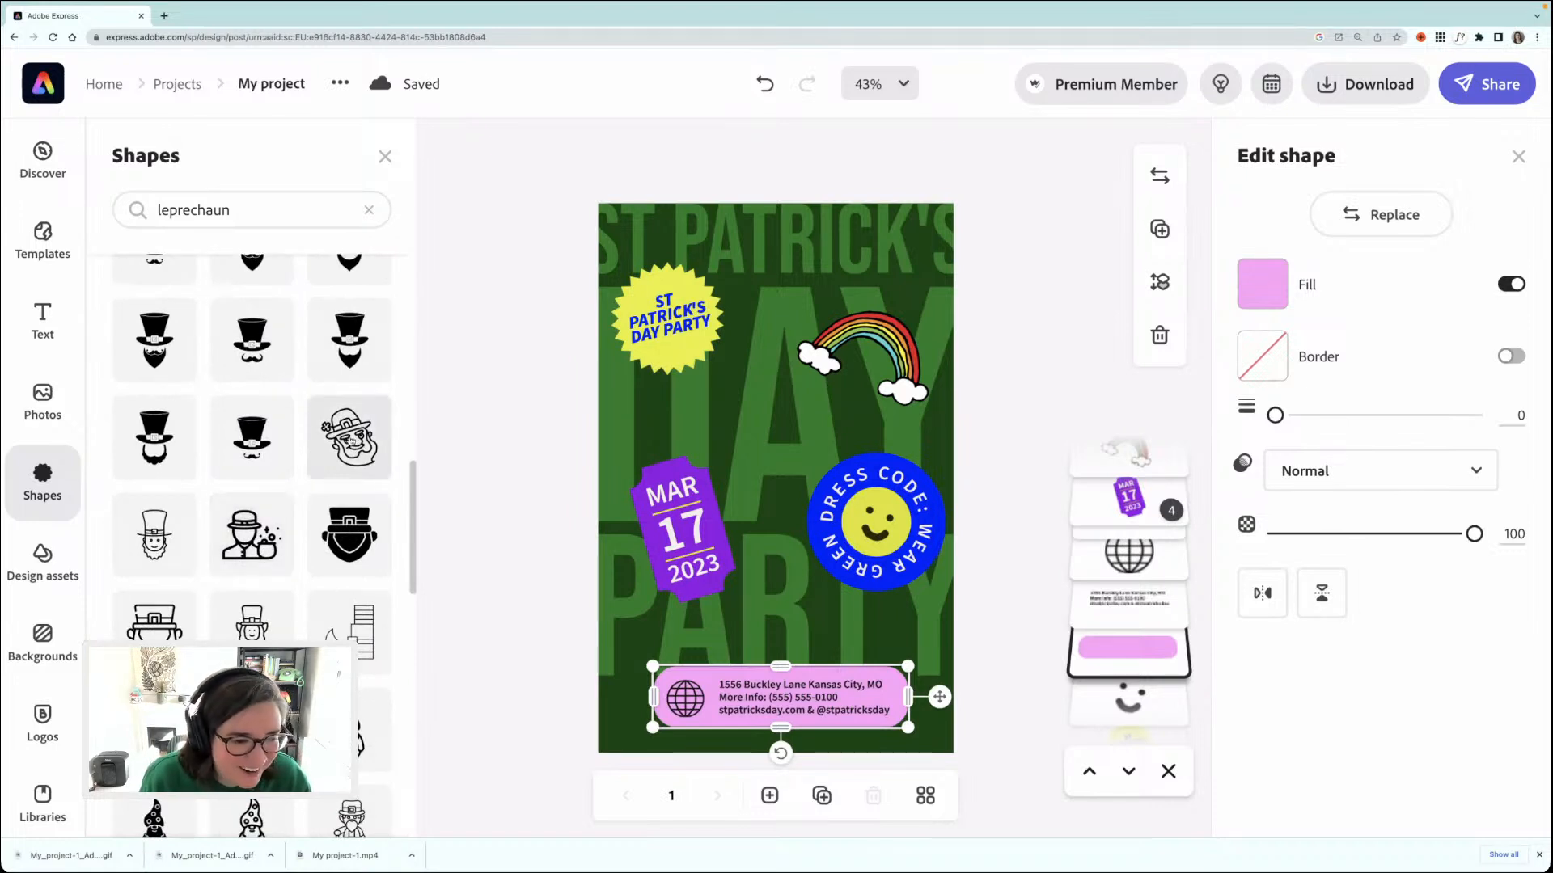
scroll(350, 485, down, 3)
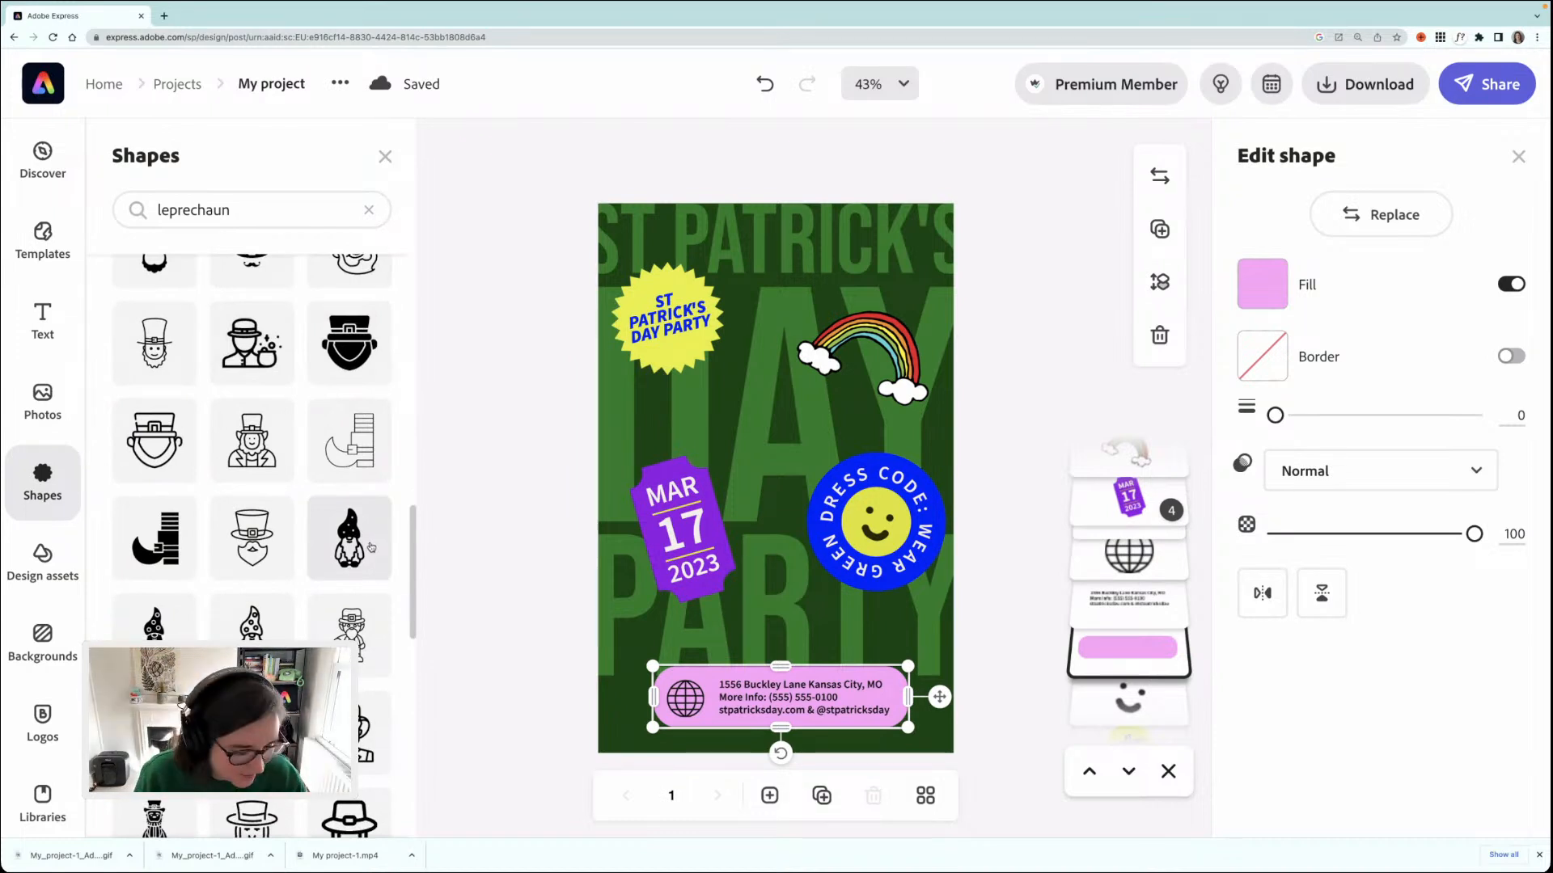
scroll(313, 540, down, 1)
scroll(314, 540, down, 1)
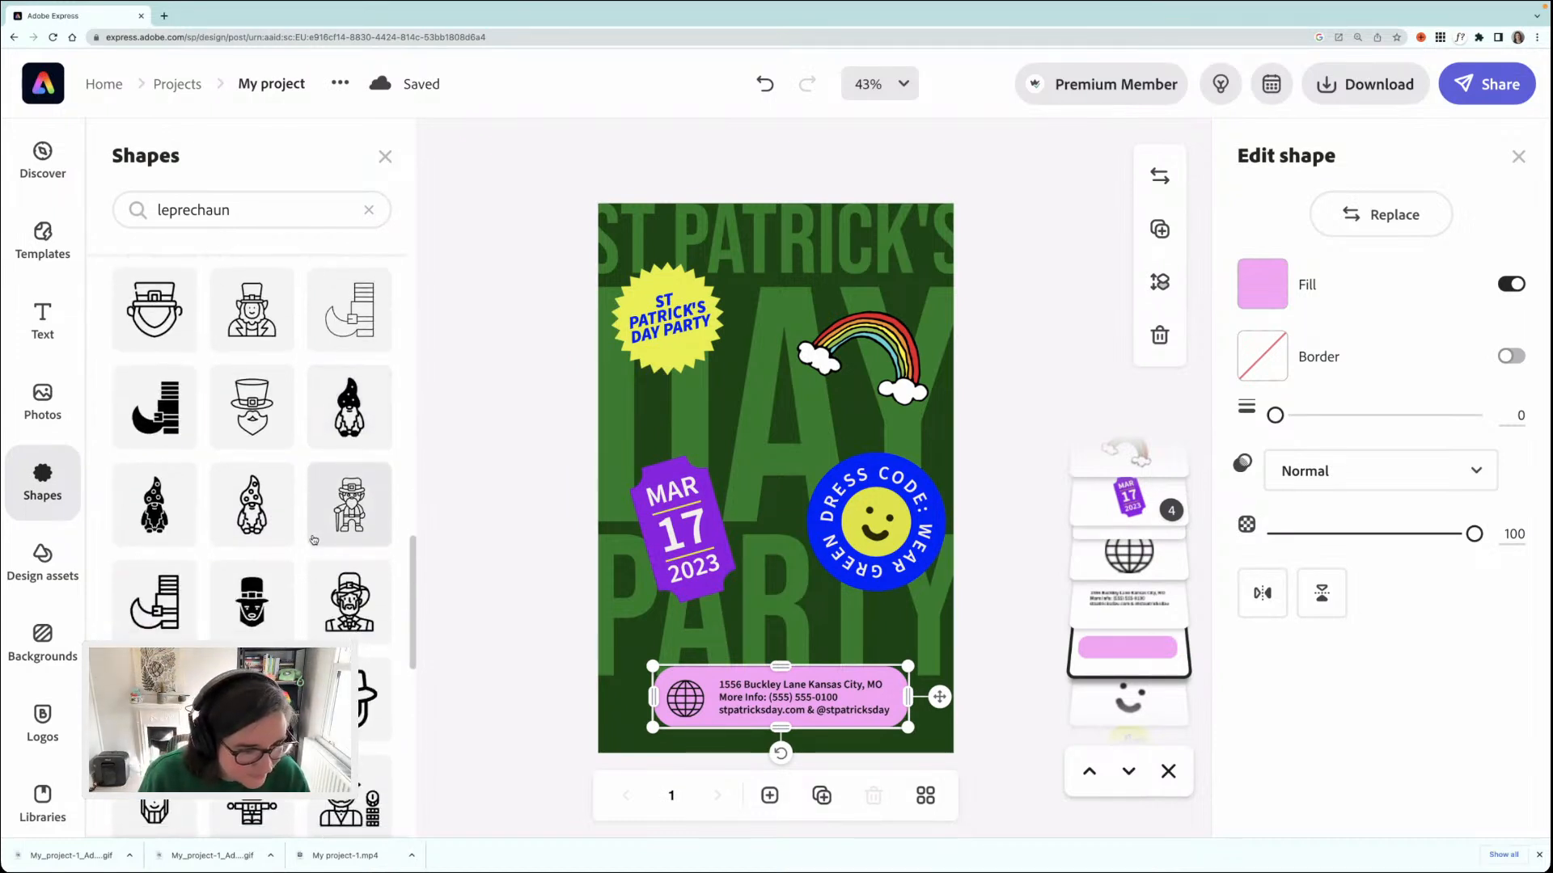
scroll(314, 540, down, 1)
scroll(314, 540, down, 4)
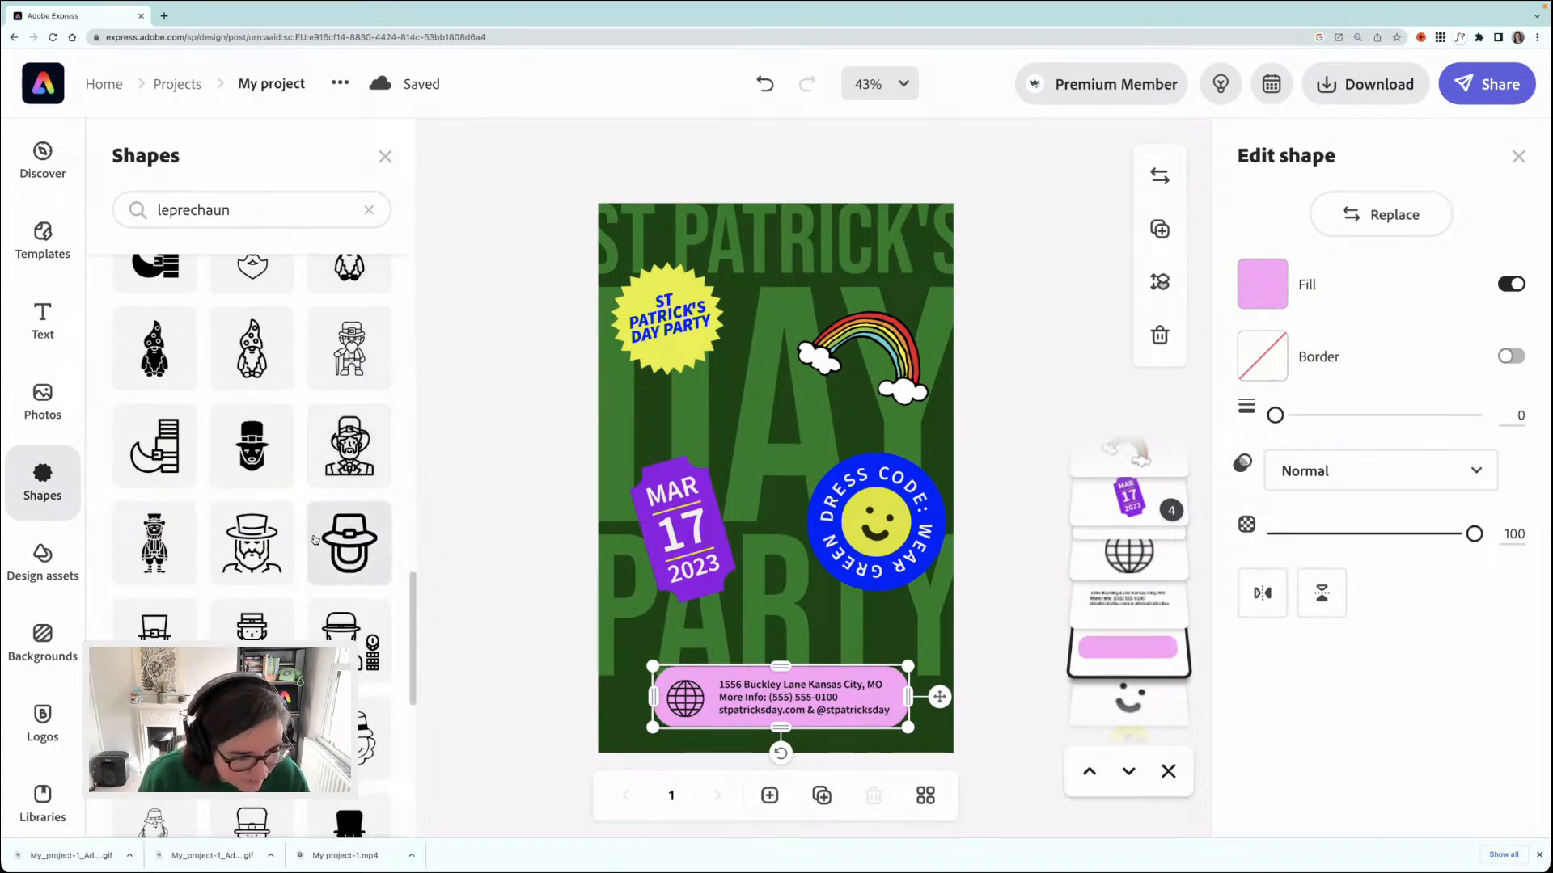
scroll(310, 540, down, 2)
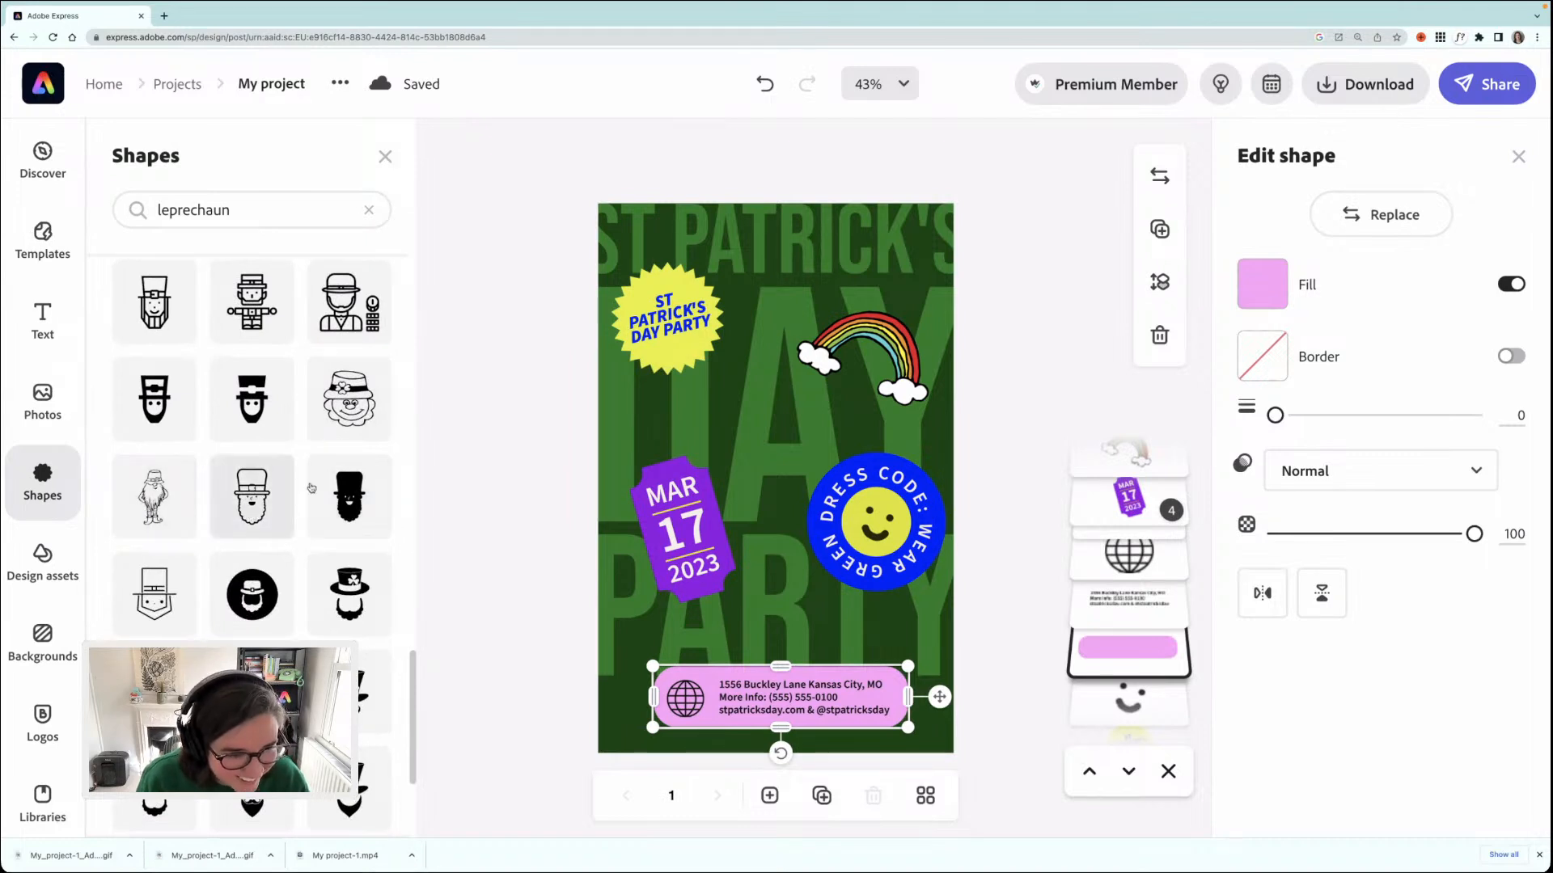
scroll(300, 477, down, 1)
scroll(300, 476, down, 4)
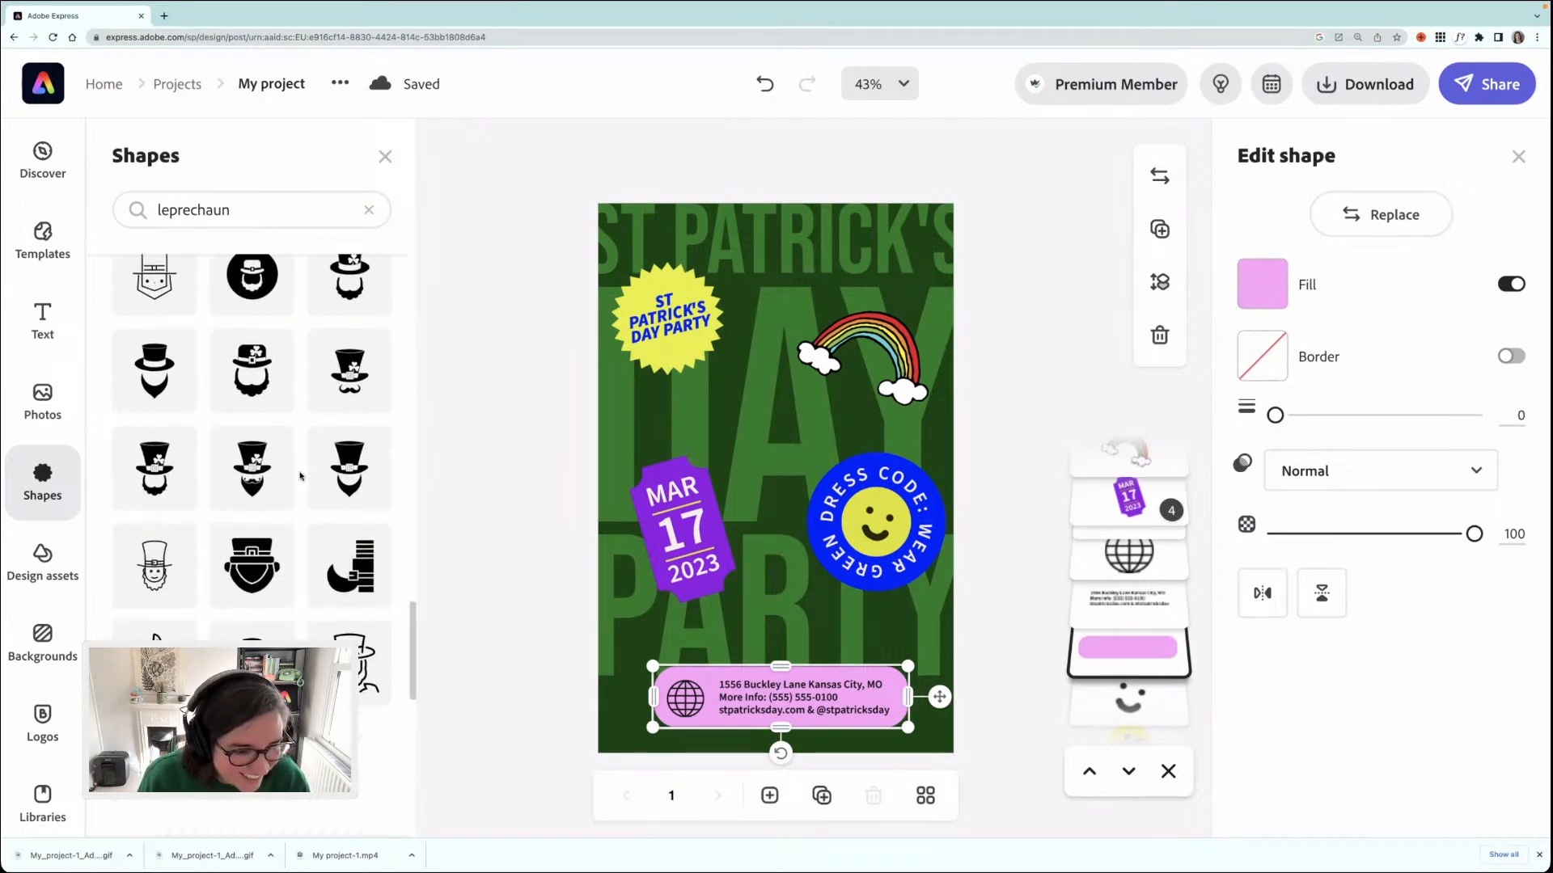
scroll(300, 476, down, 5)
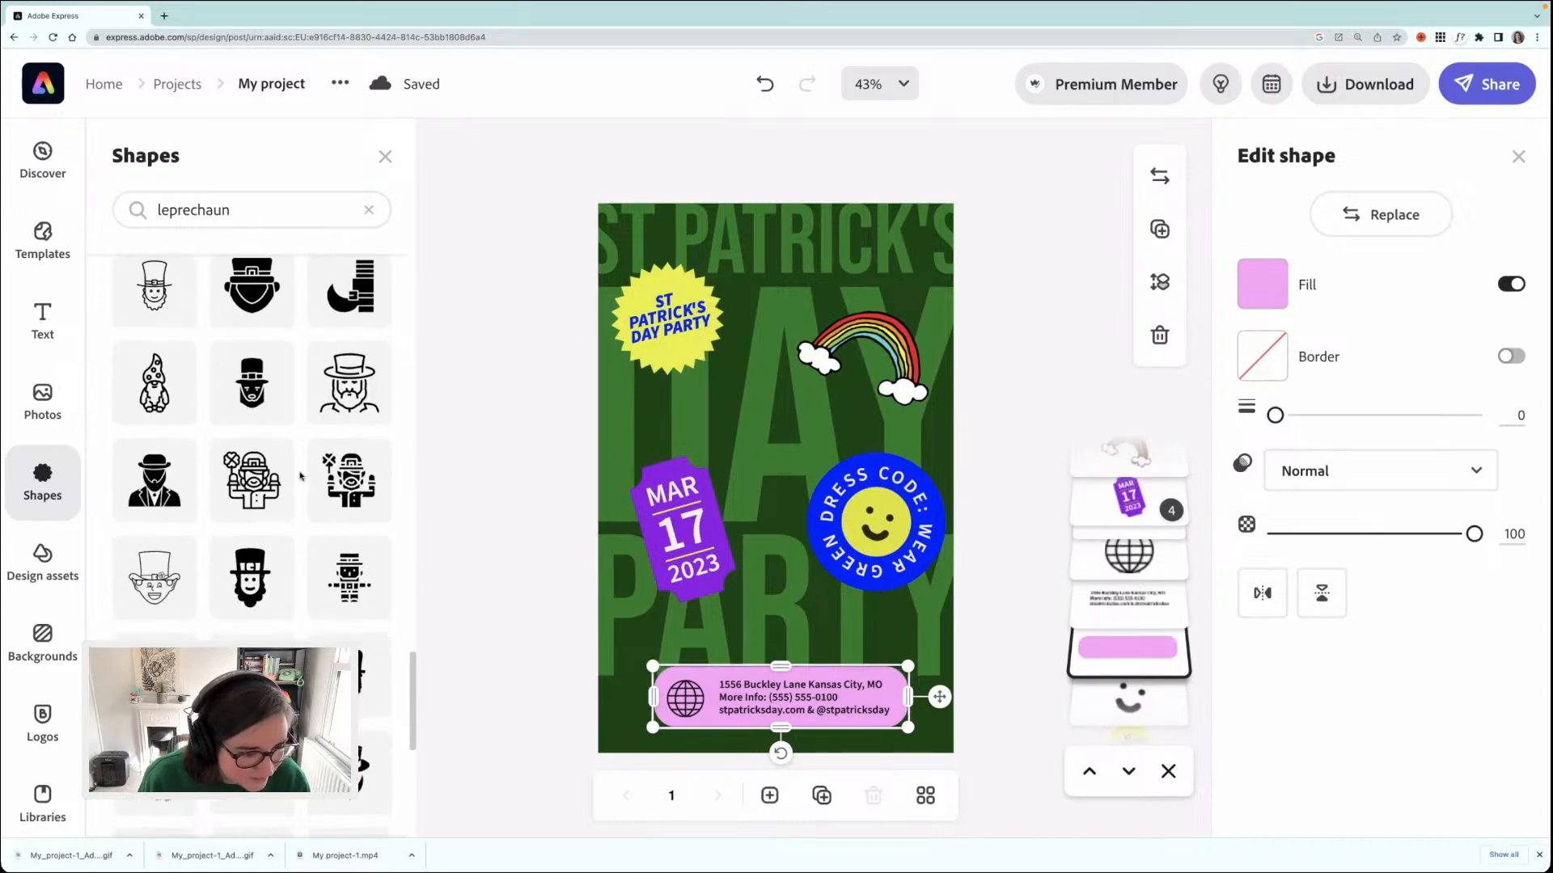
scroll(300, 476, down, 4)
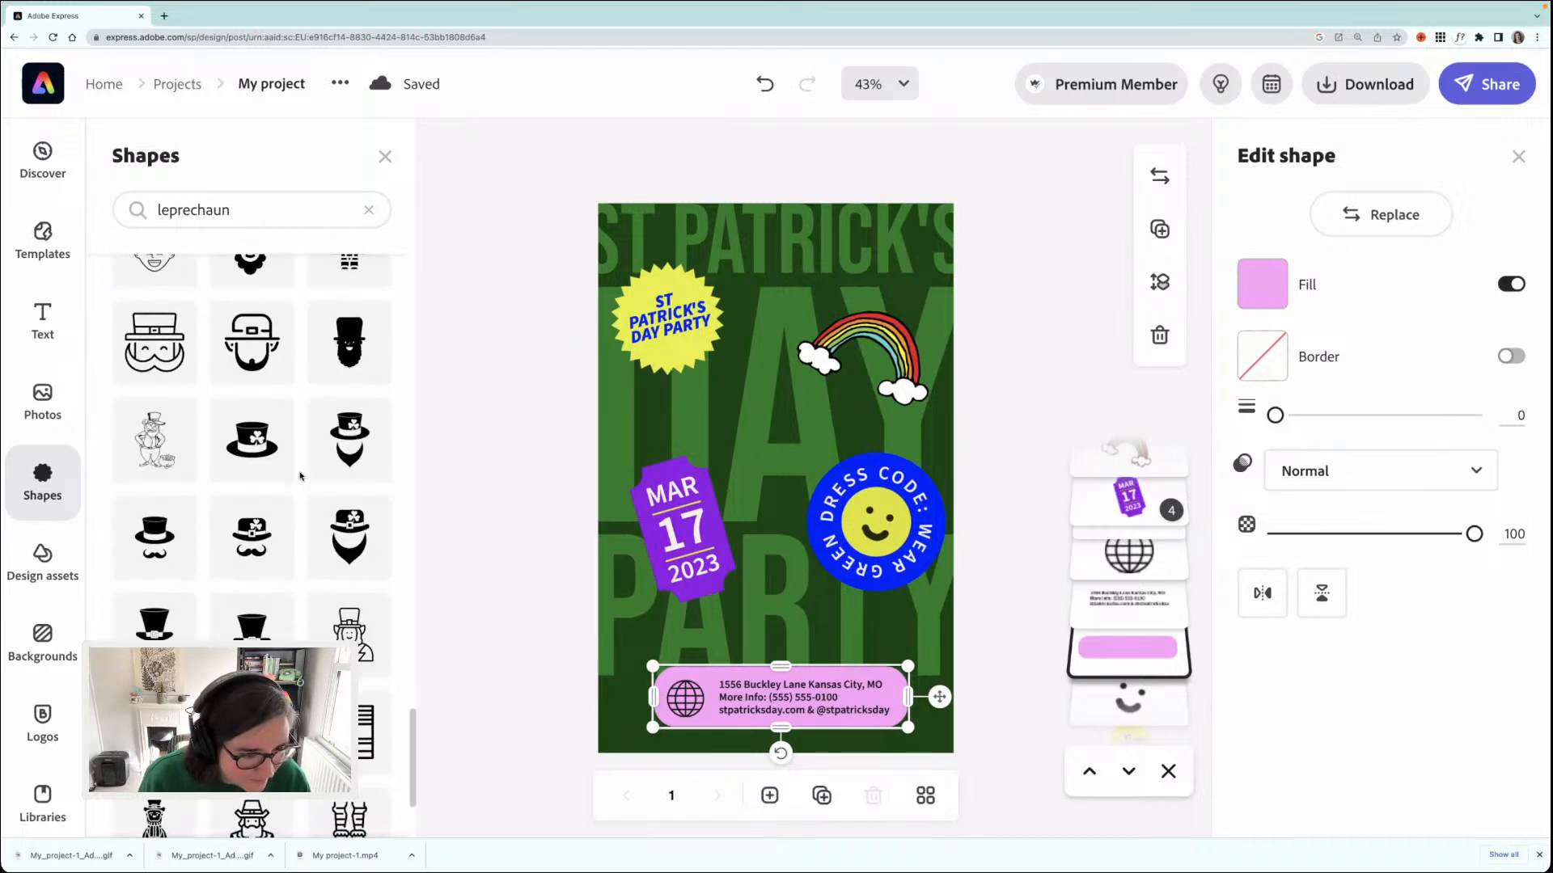
scroll(300, 476, down, 5)
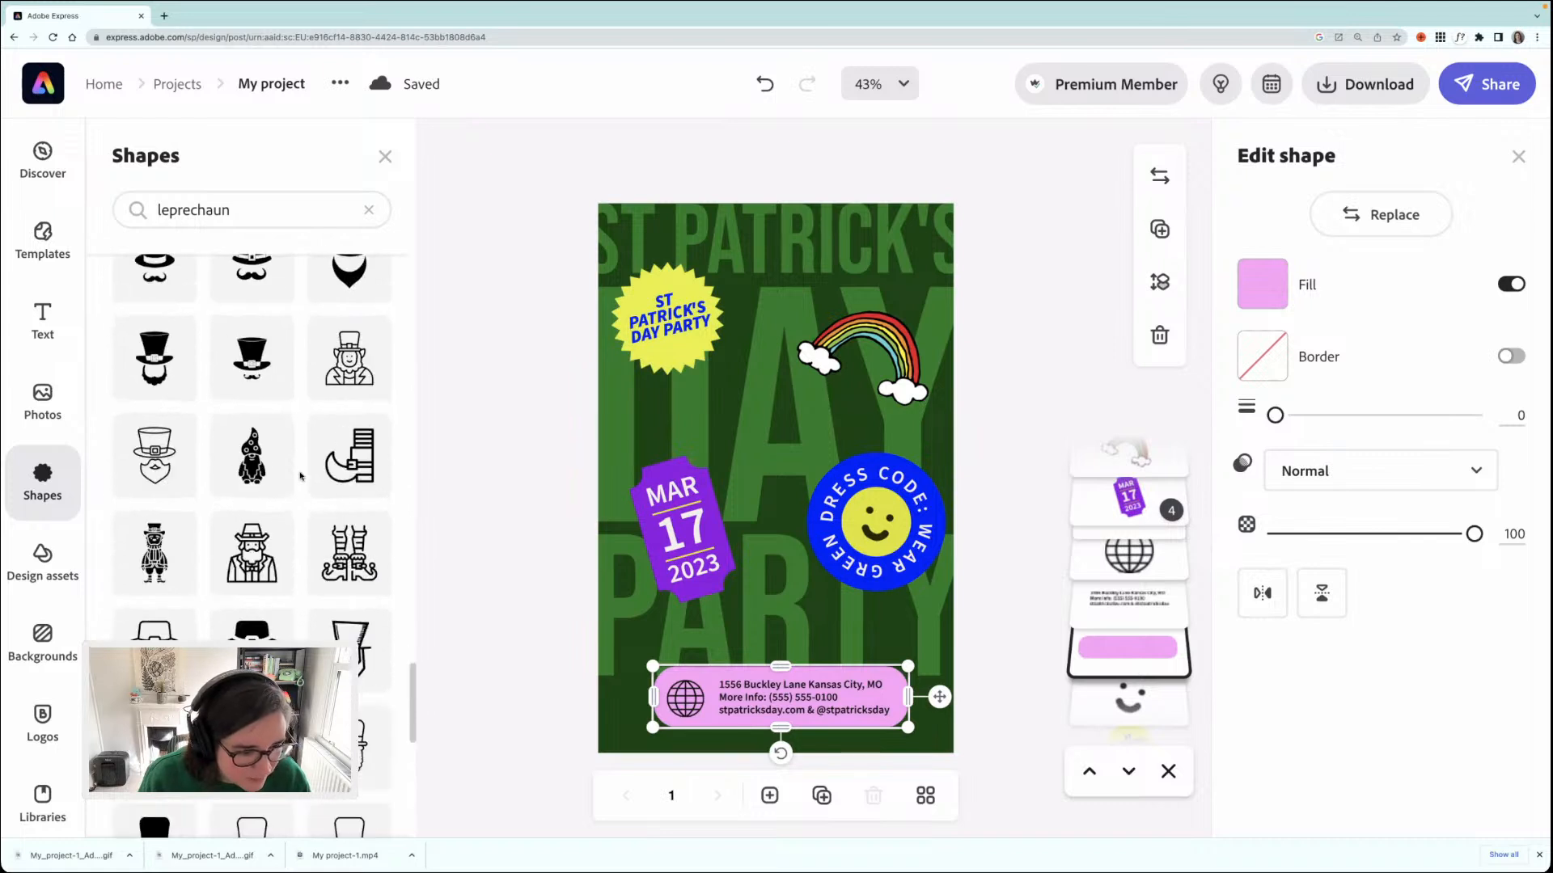
scroll(300, 476, down, 4)
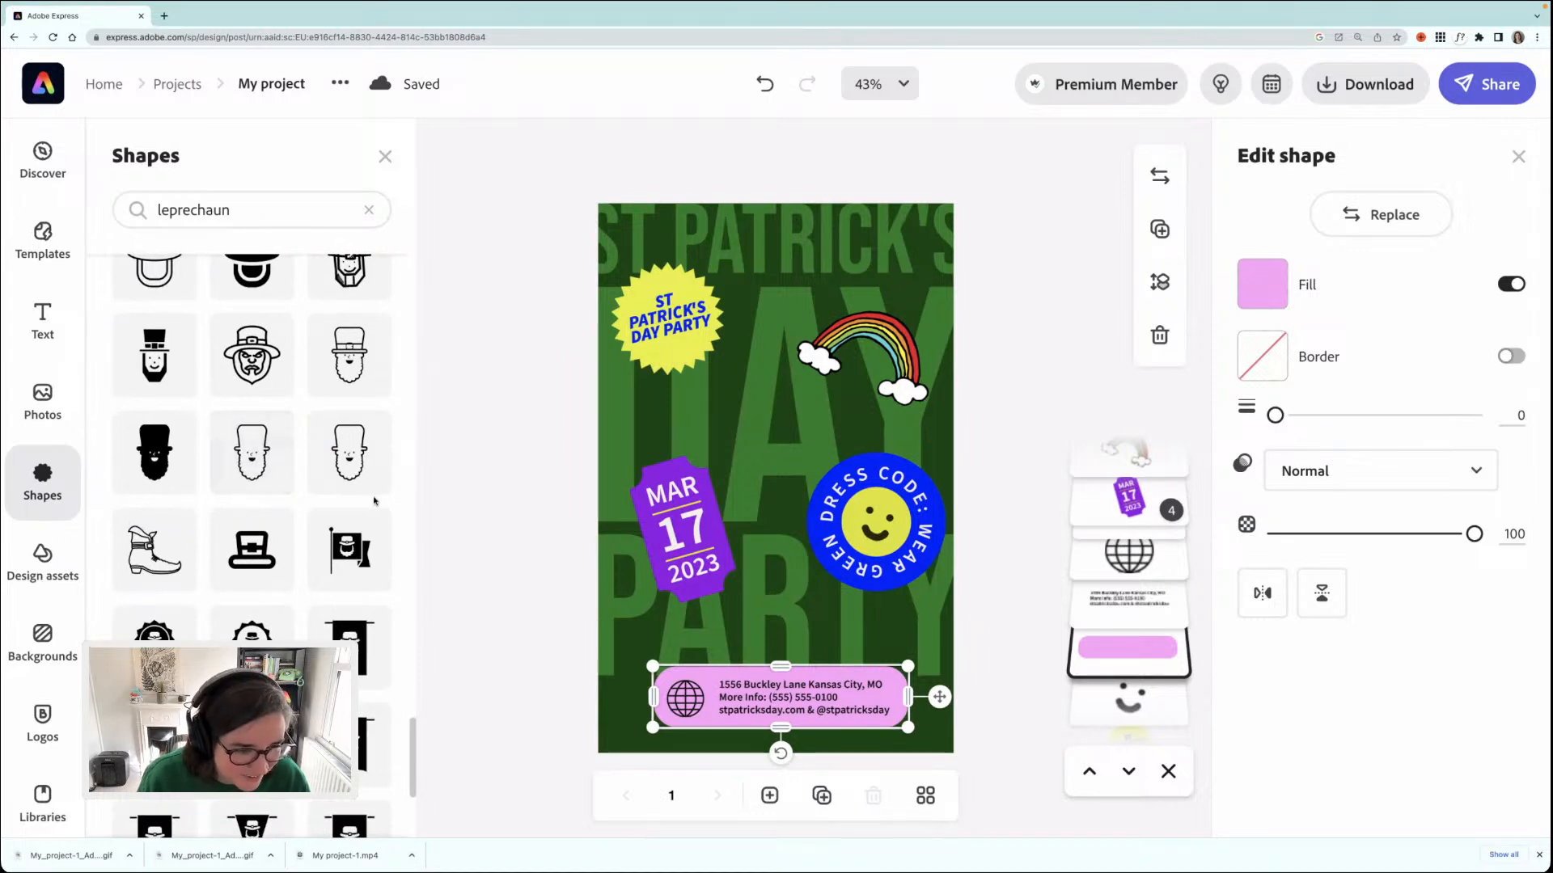
scroll(374, 501, down, 3)
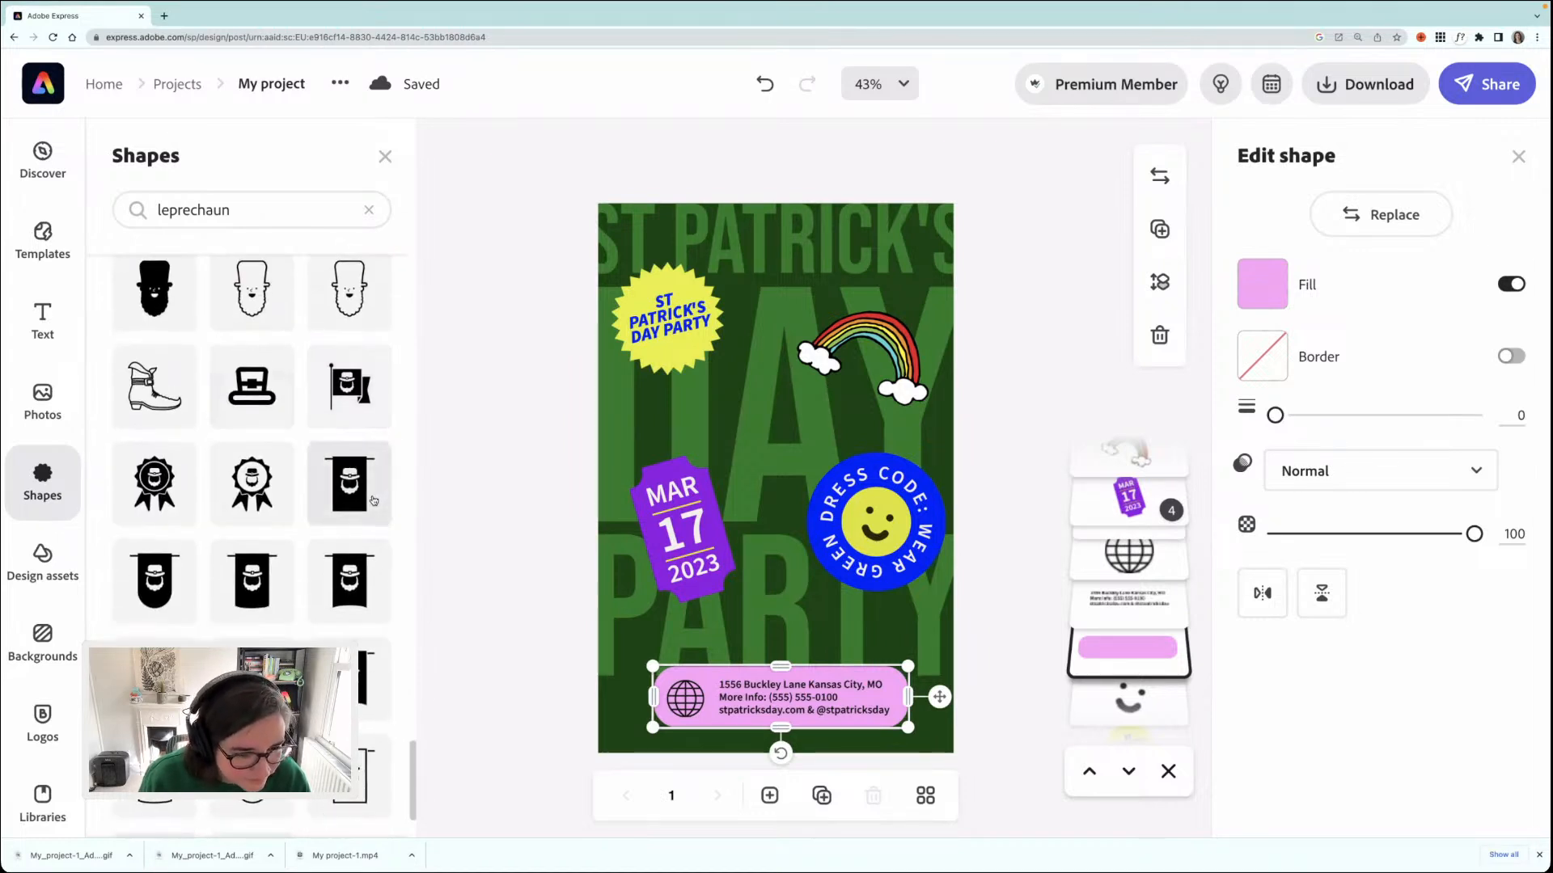
scroll(374, 500, down, 1)
scroll(374, 501, down, 1)
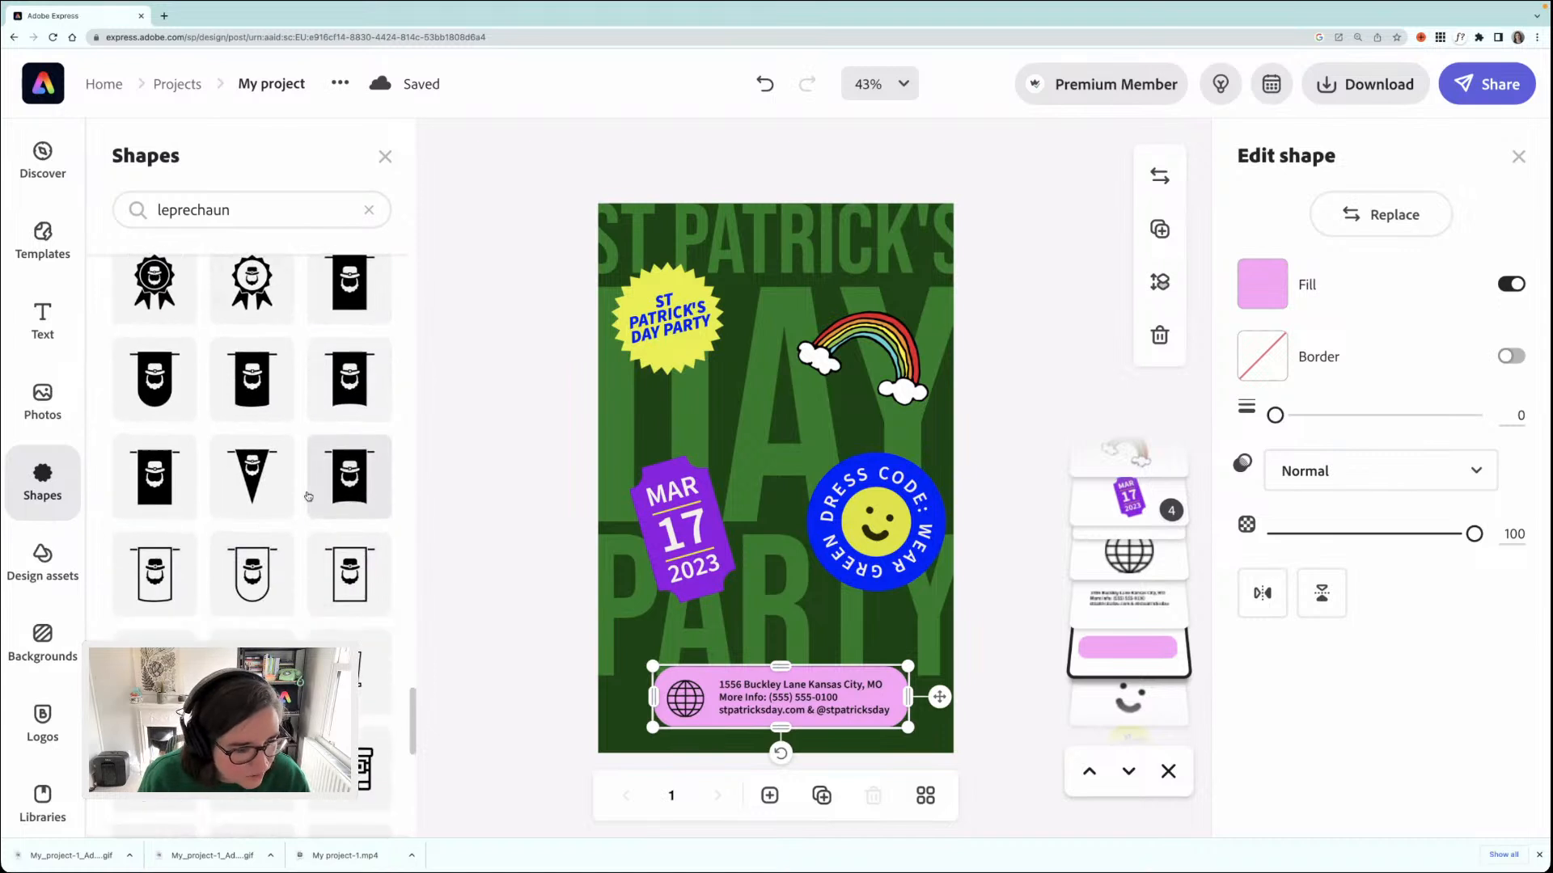
scroll(278, 490, down, 6)
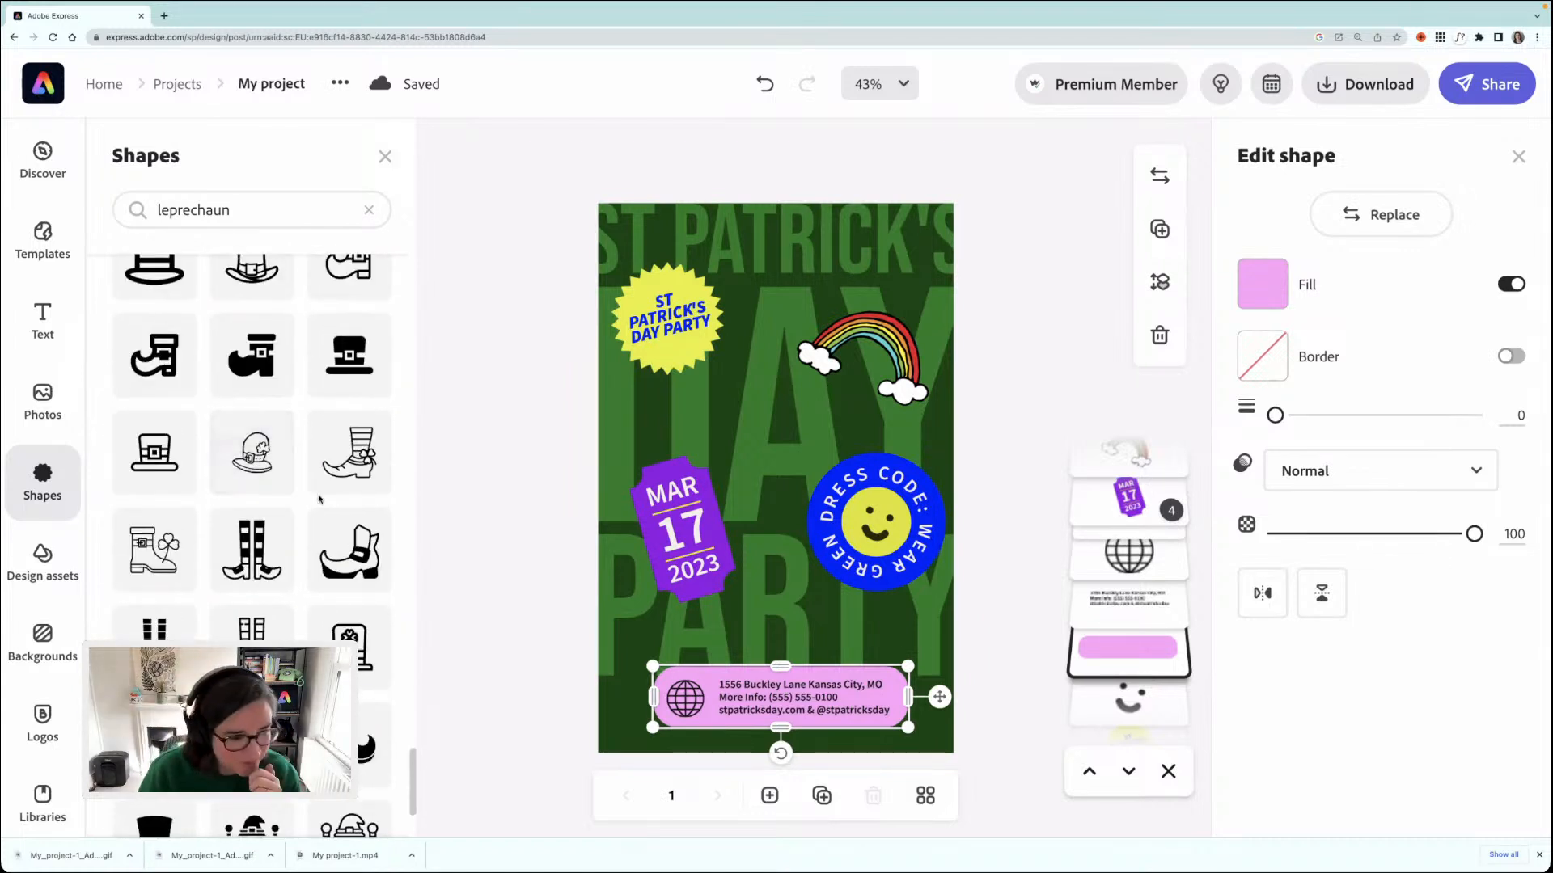
scroll(317, 499, down, 2)
scroll(319, 500, down, 1)
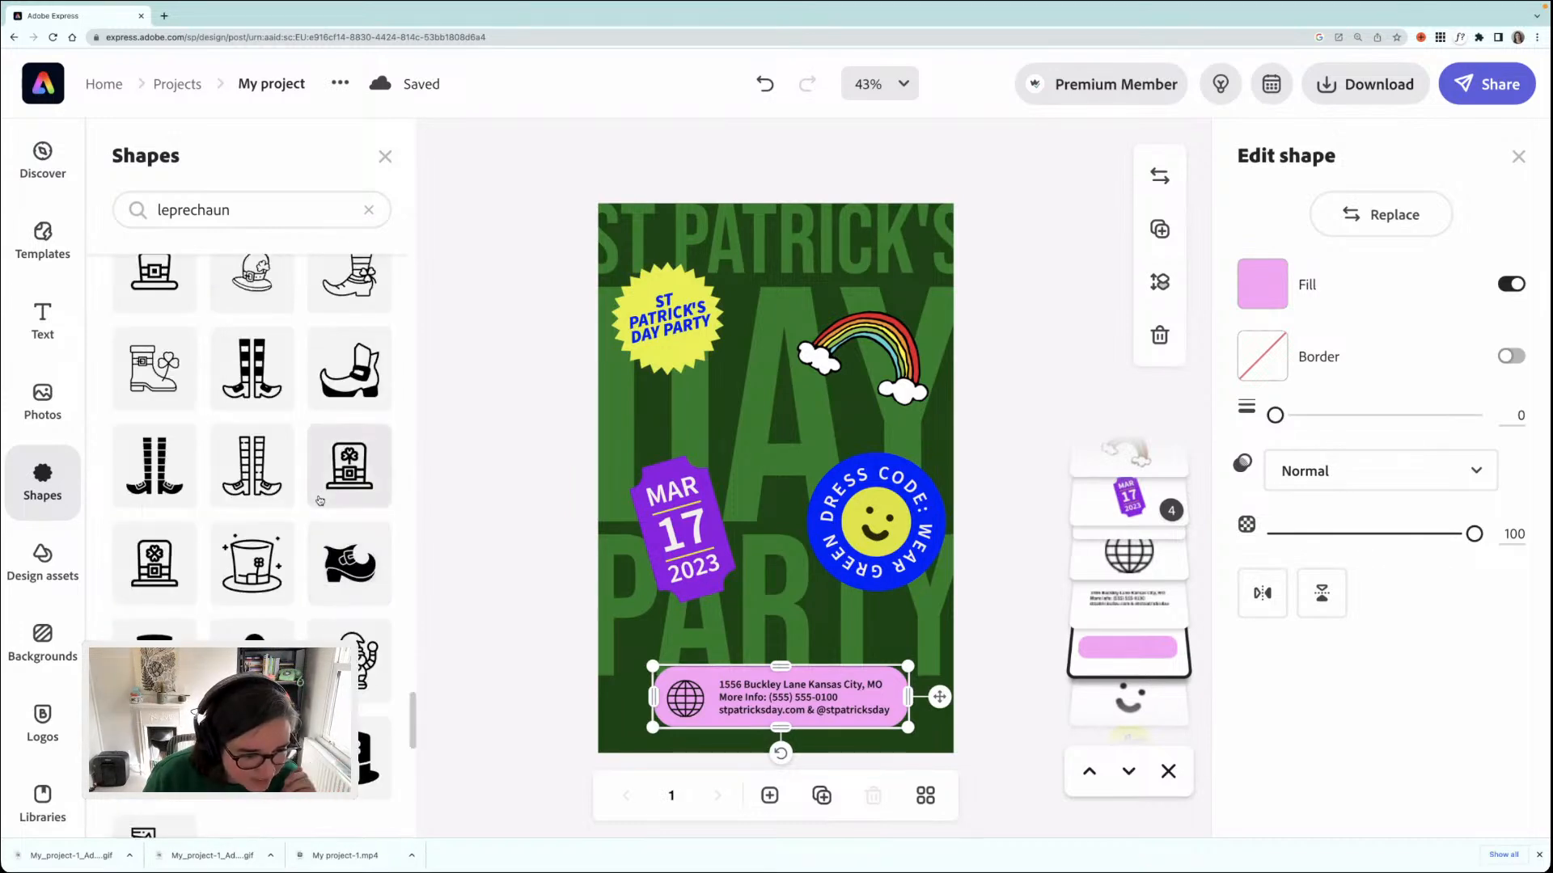
scroll(320, 500, down, 10)
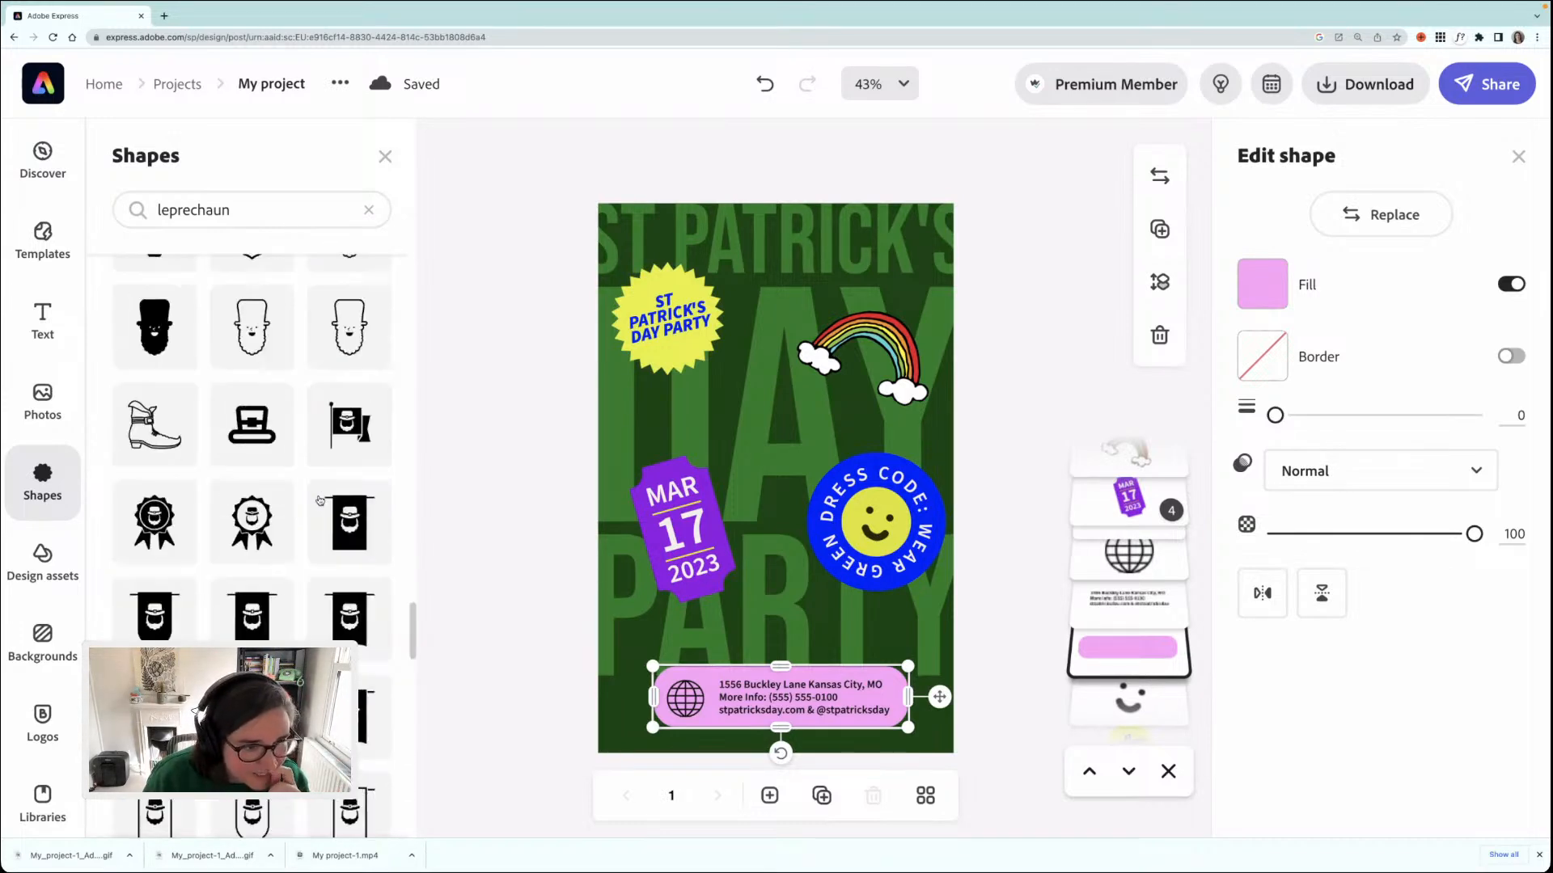
drag(407, 449, 419, 350)
scroll(396, 353, up, 5)
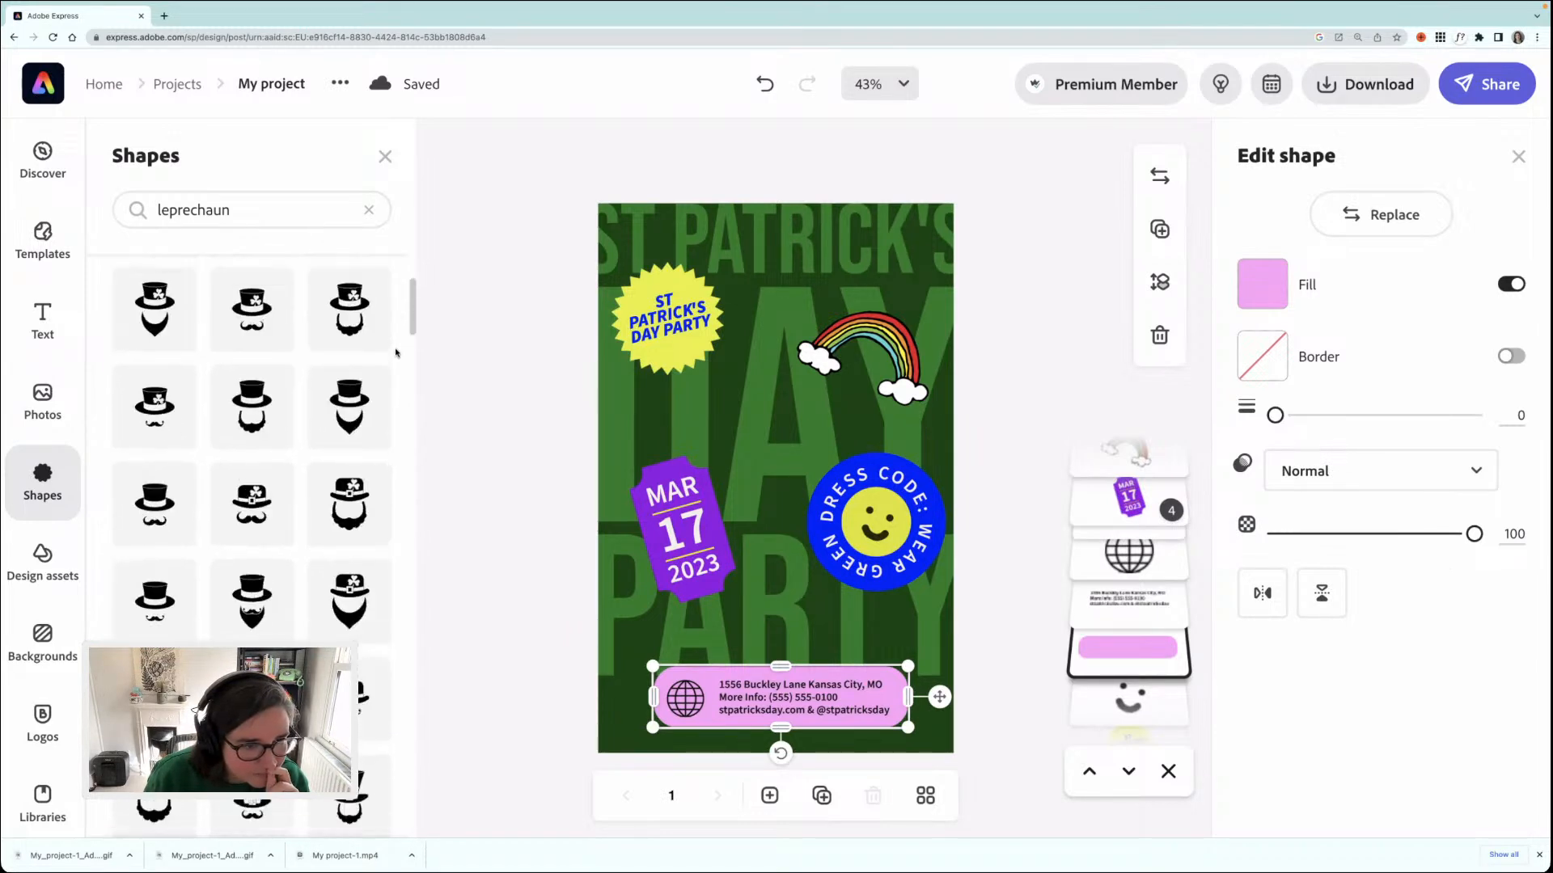
scroll(396, 353, down, 1)
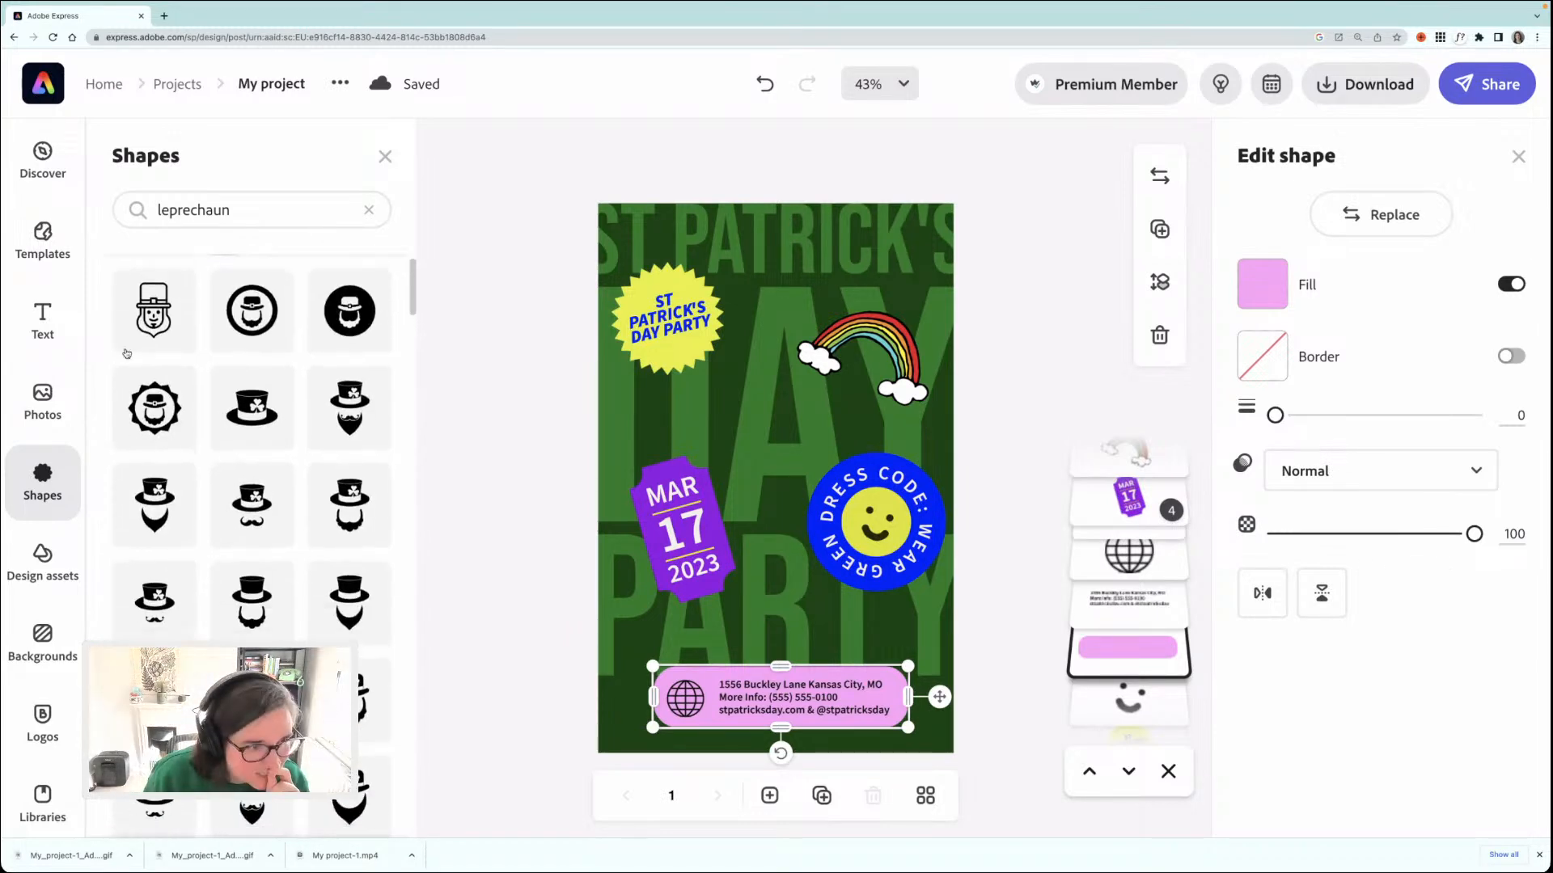
scroll(292, 367, down, 1)
scroll(292, 367, up, 2)
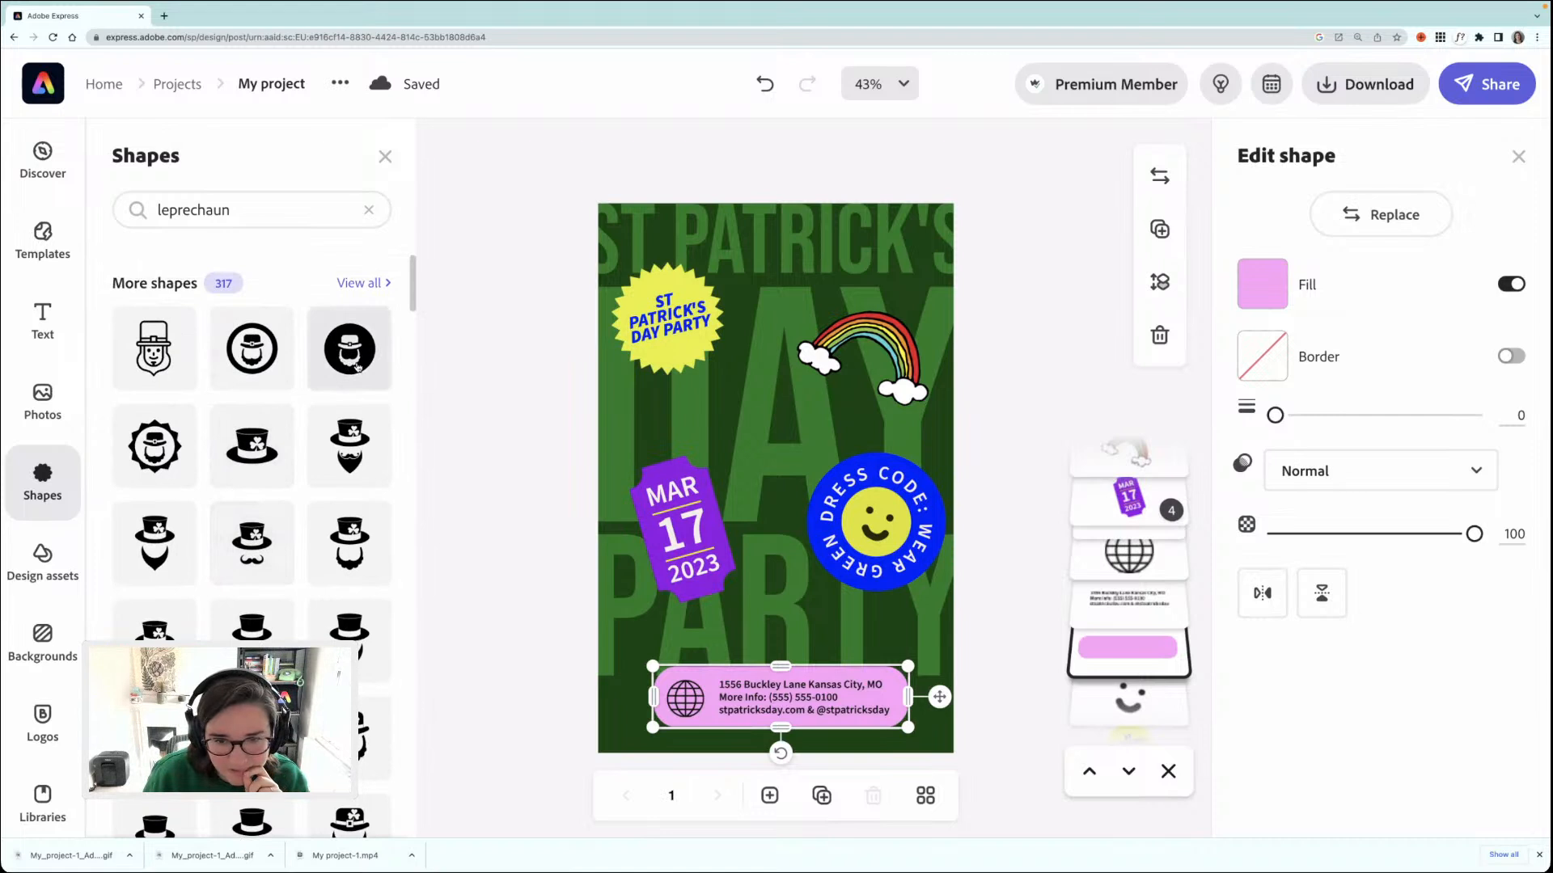
- Add the solid round leprechaun-face shape to the poster and shrink it to icon size just above the dress code badge
drag(349, 365, 740, 286)
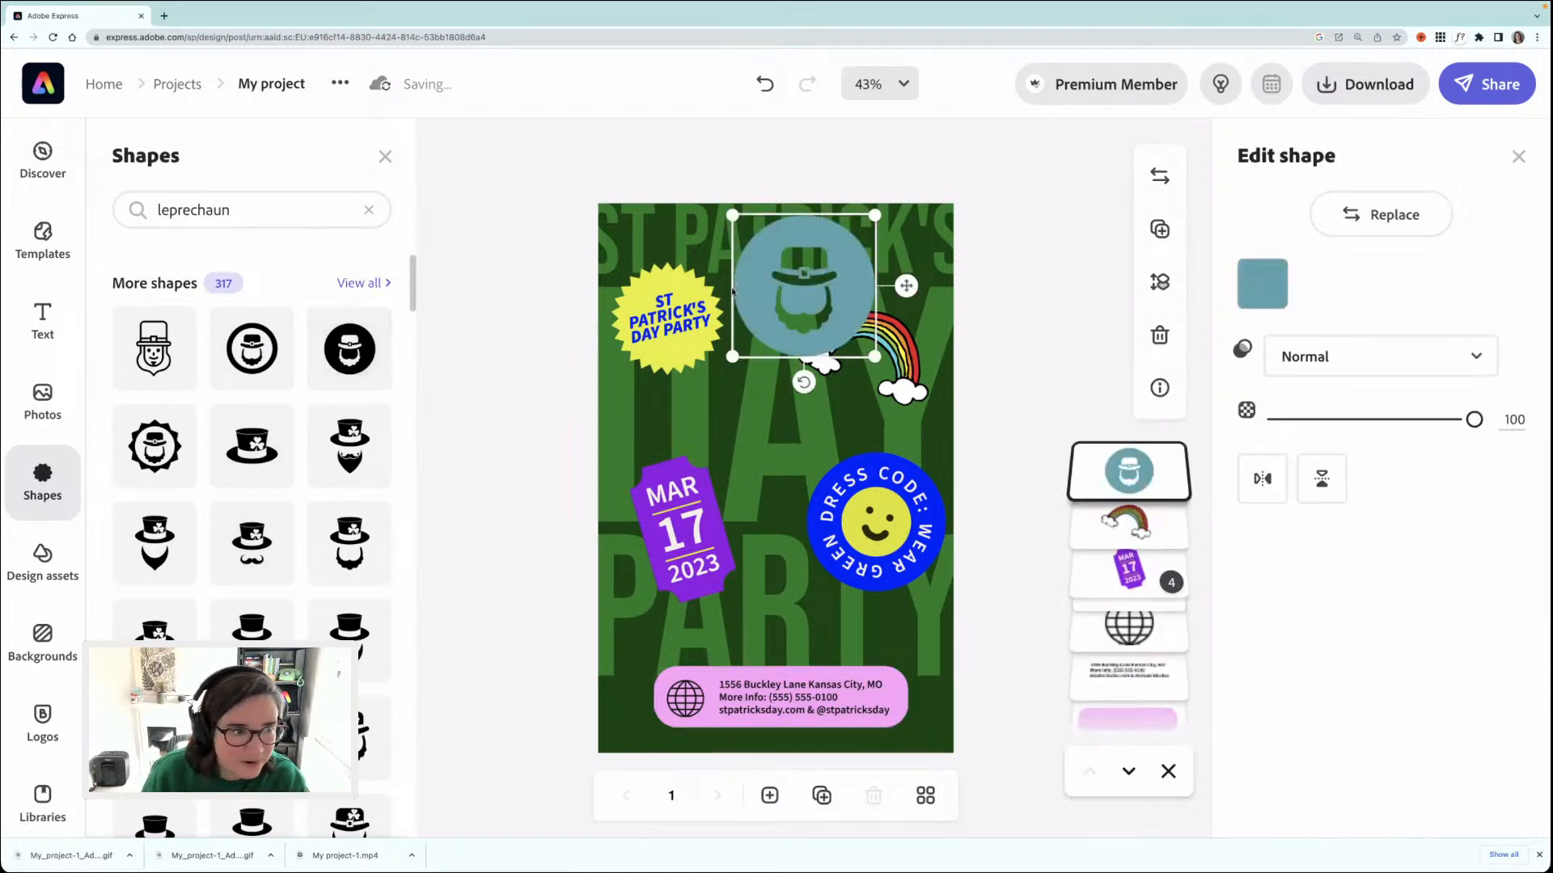
drag(874, 216, 852, 444)
key(Left)
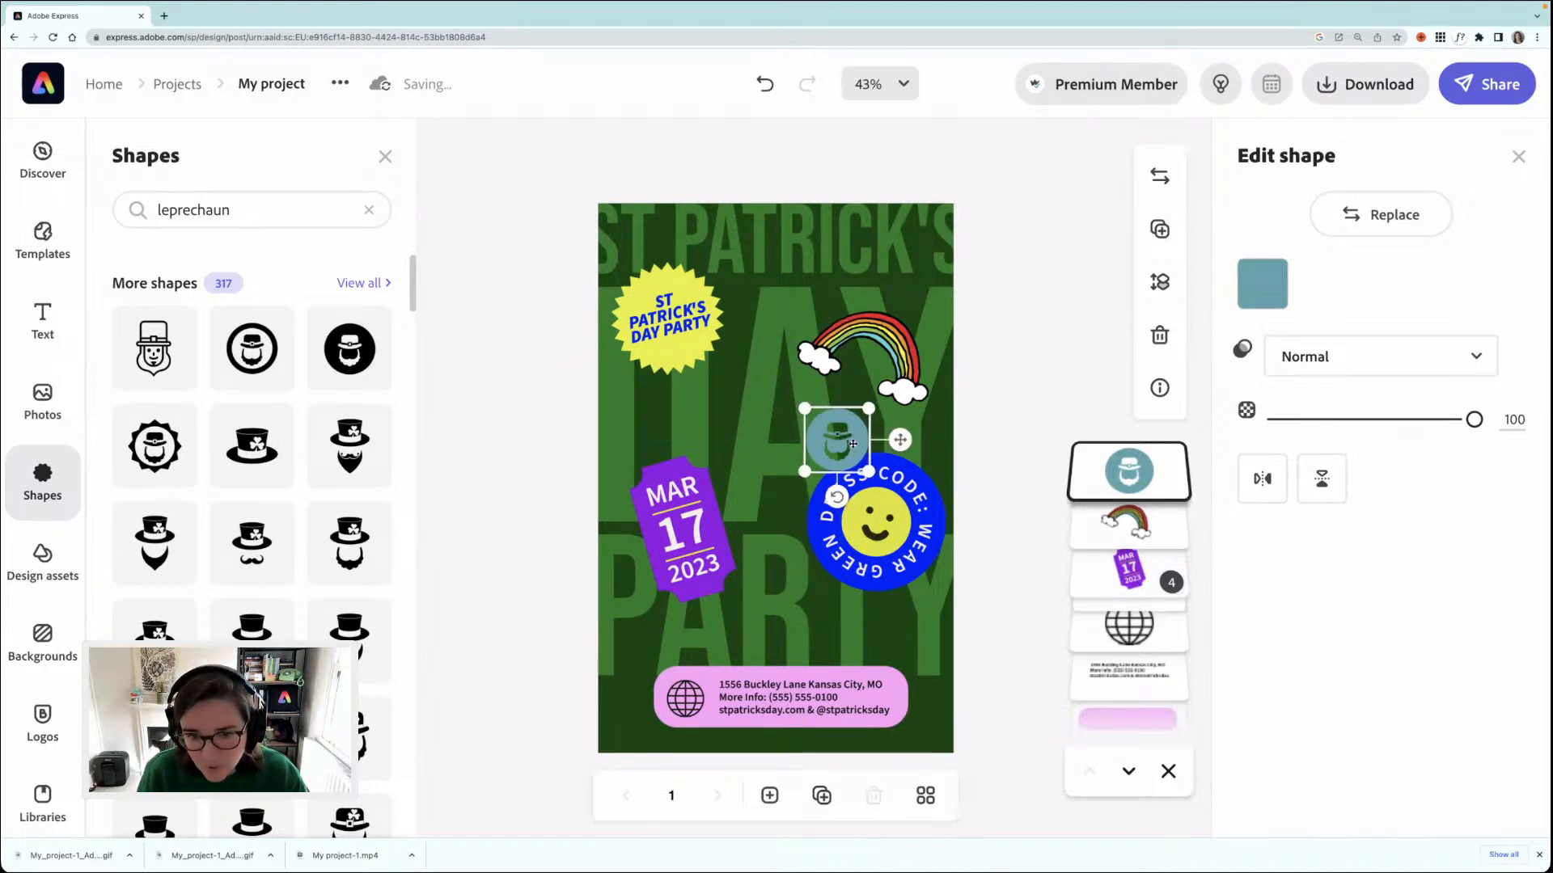
- Delete the smiley face from the dress code badge and centre the round leprechaun icon on the badge's yellow circle
click(883, 531)
key(Delete)
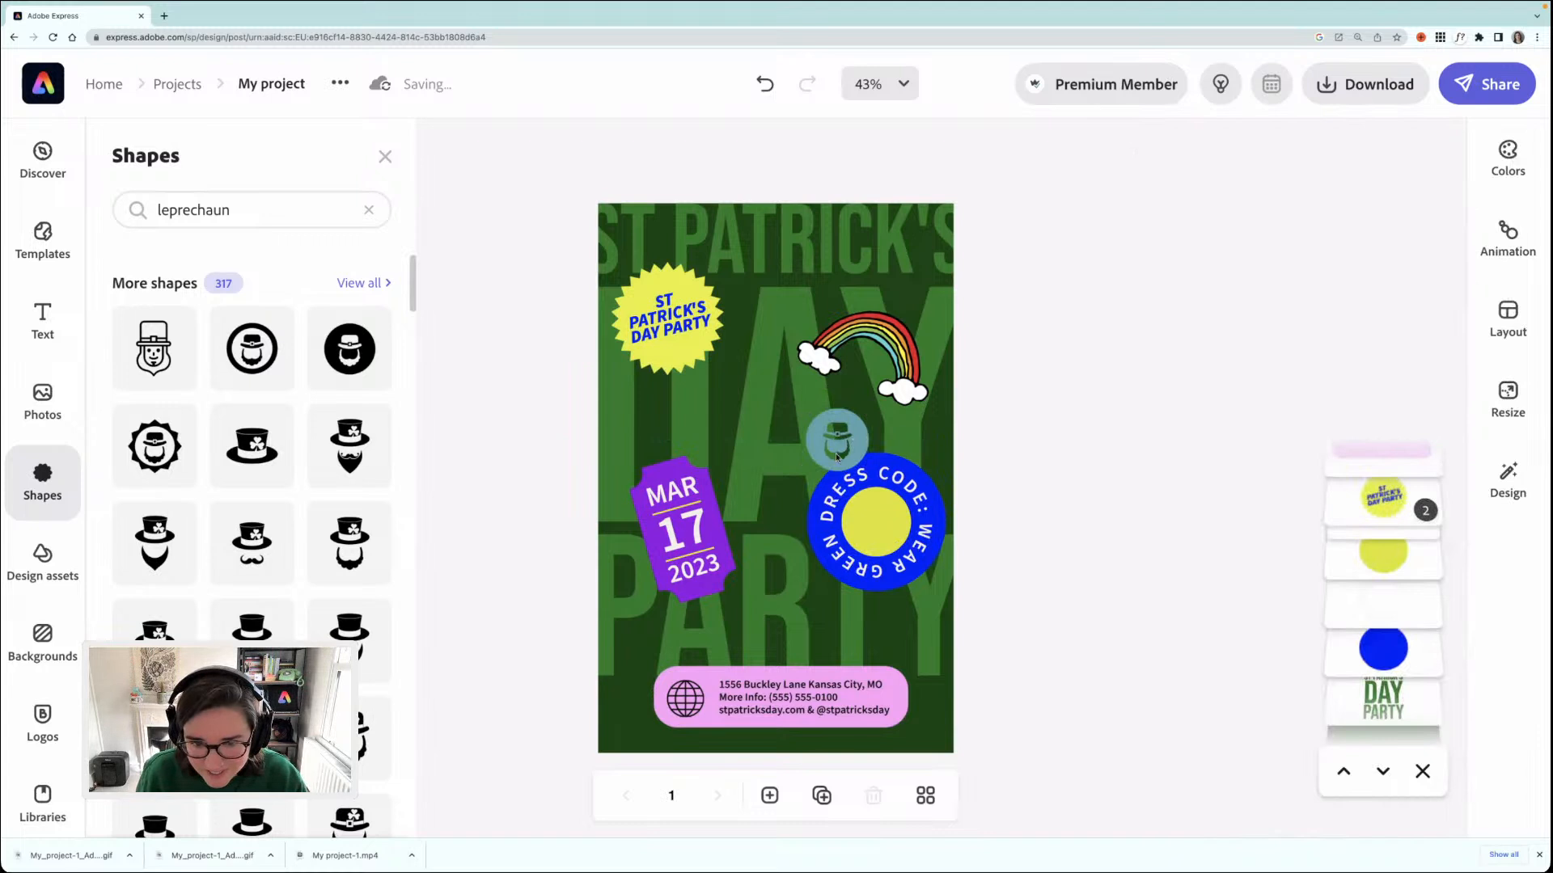
click(836, 441)
drag(833, 442, 874, 525)
key(Up)
key(Up)
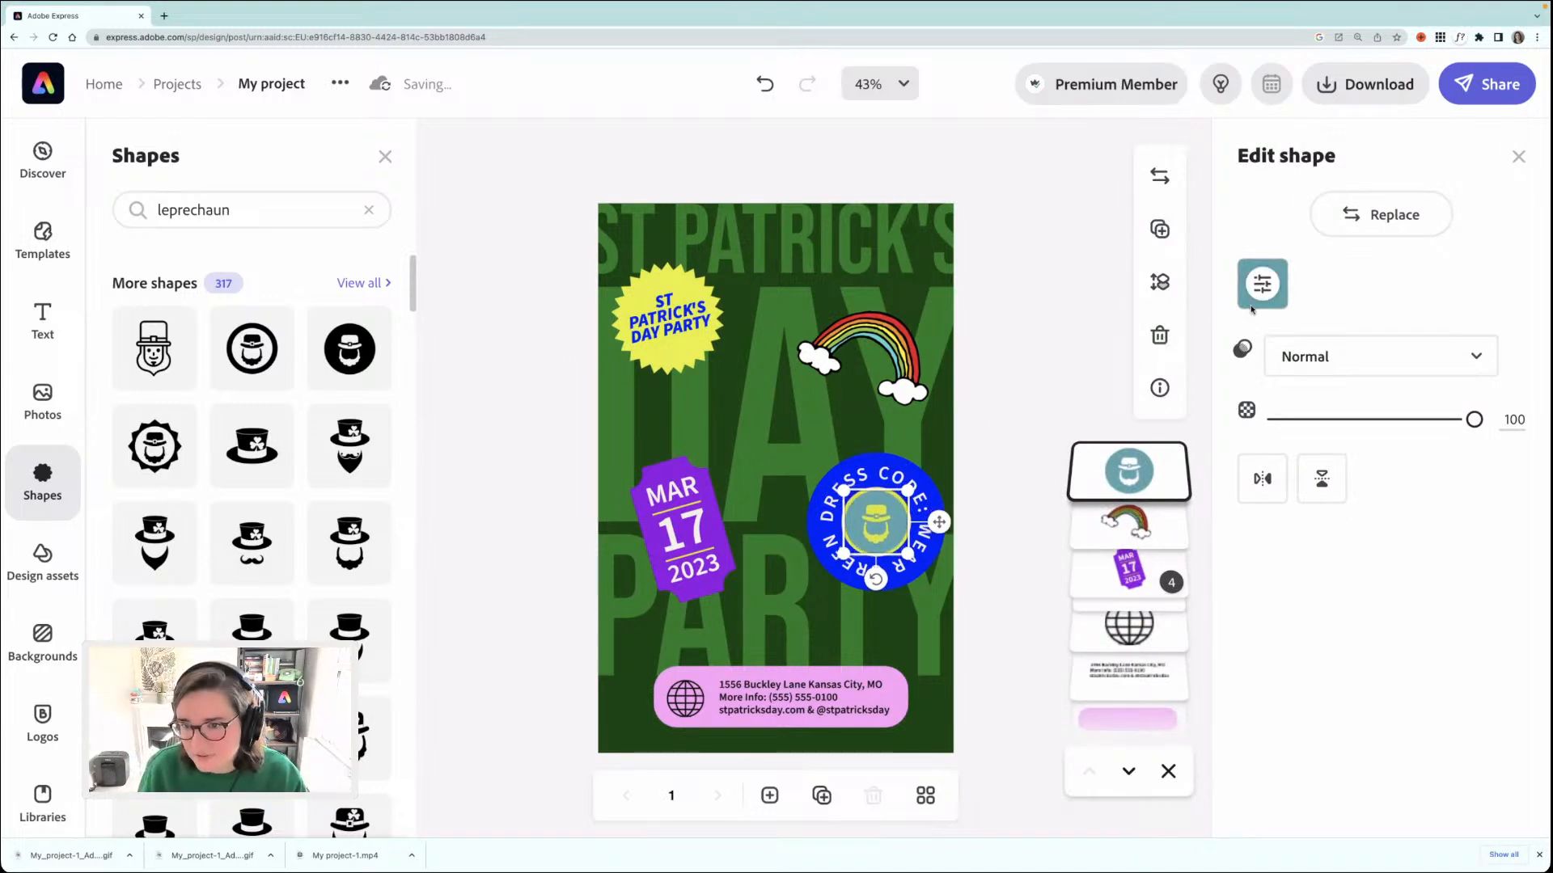
- Recolour the leprechaun icon with the suggested dark green #03460A and rotate it slightly clockwise
click(1262, 283)
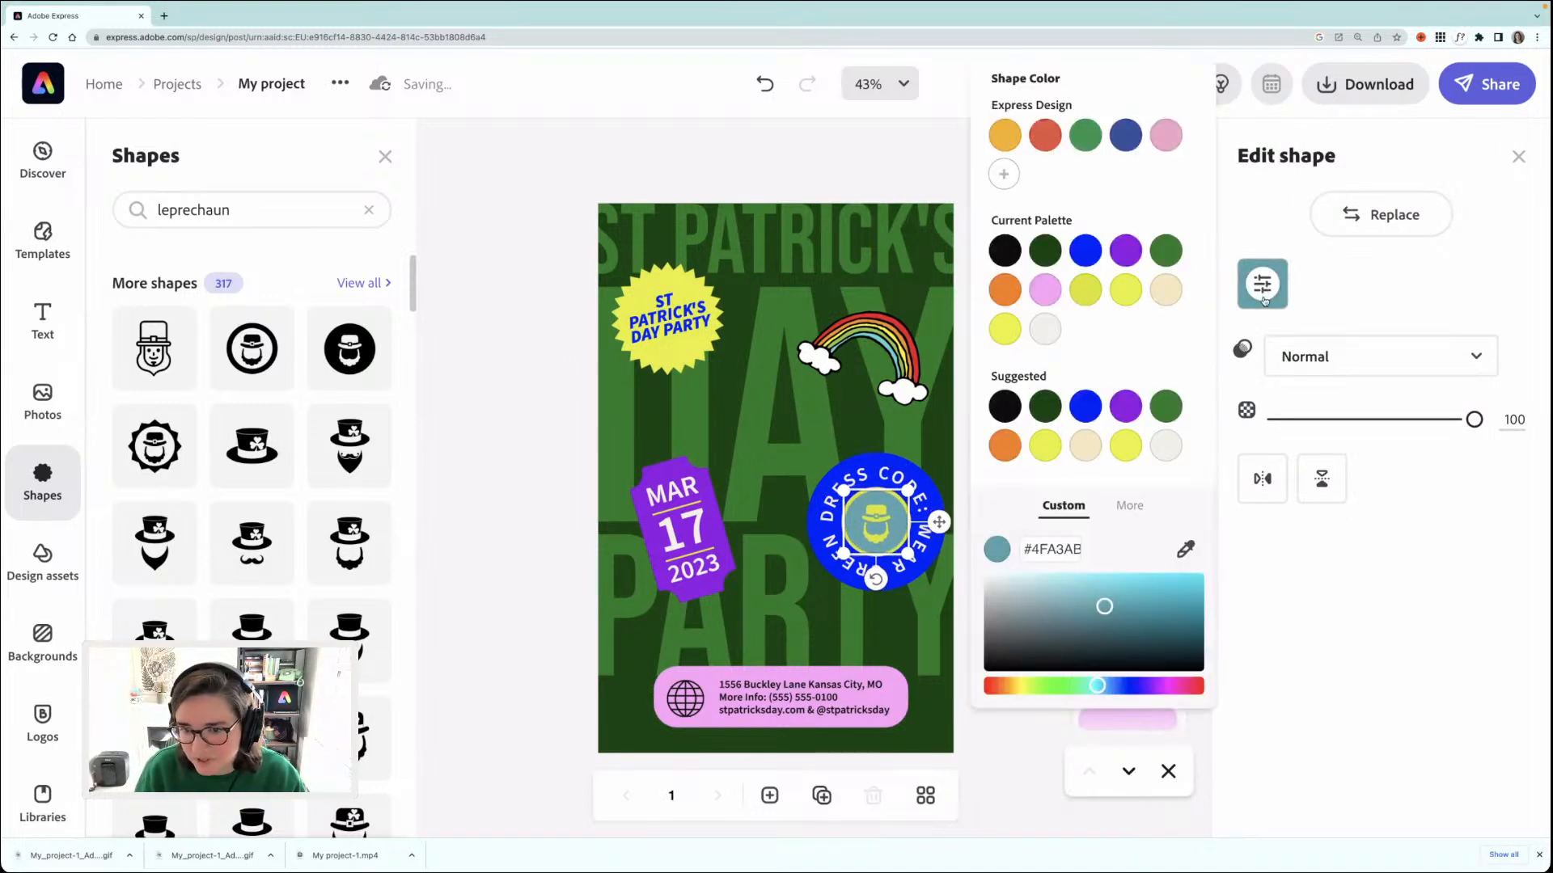
click(1046, 406)
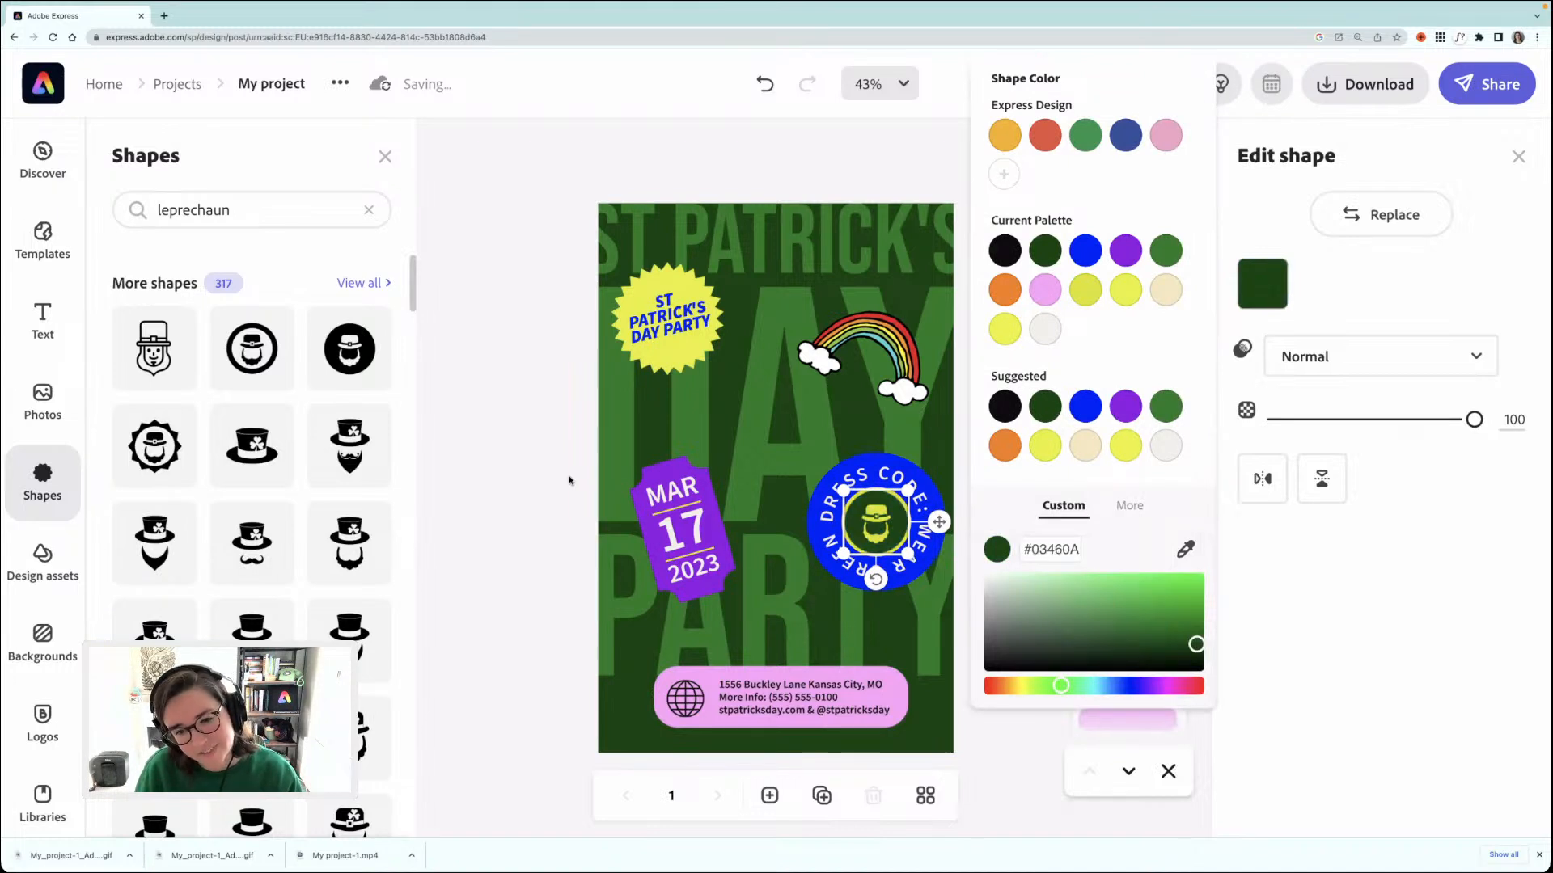
key(Escape)
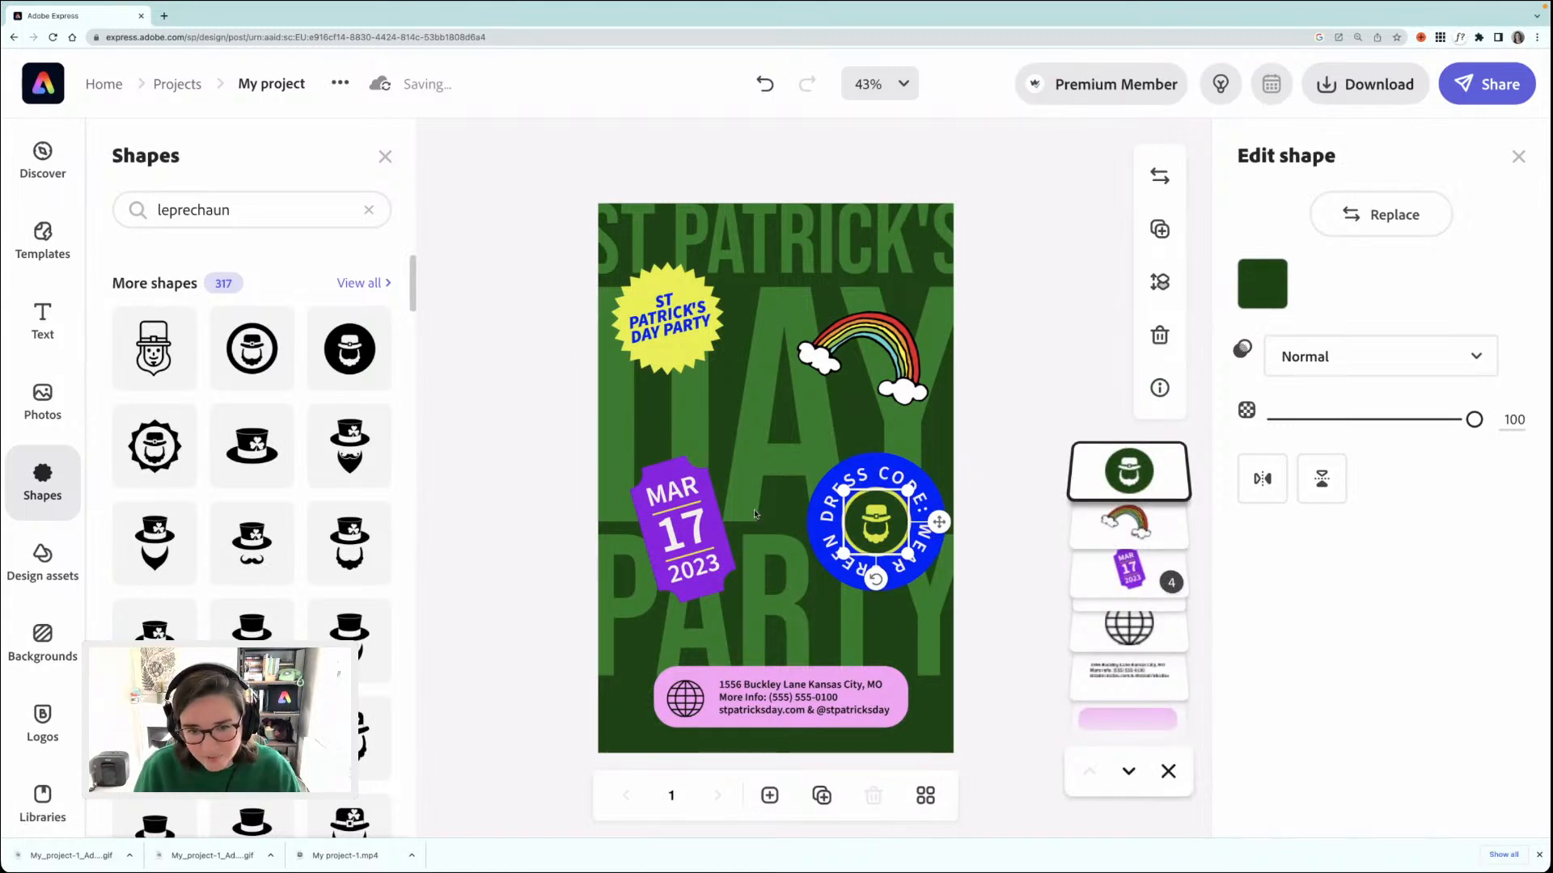
drag(875, 579, 860, 578)
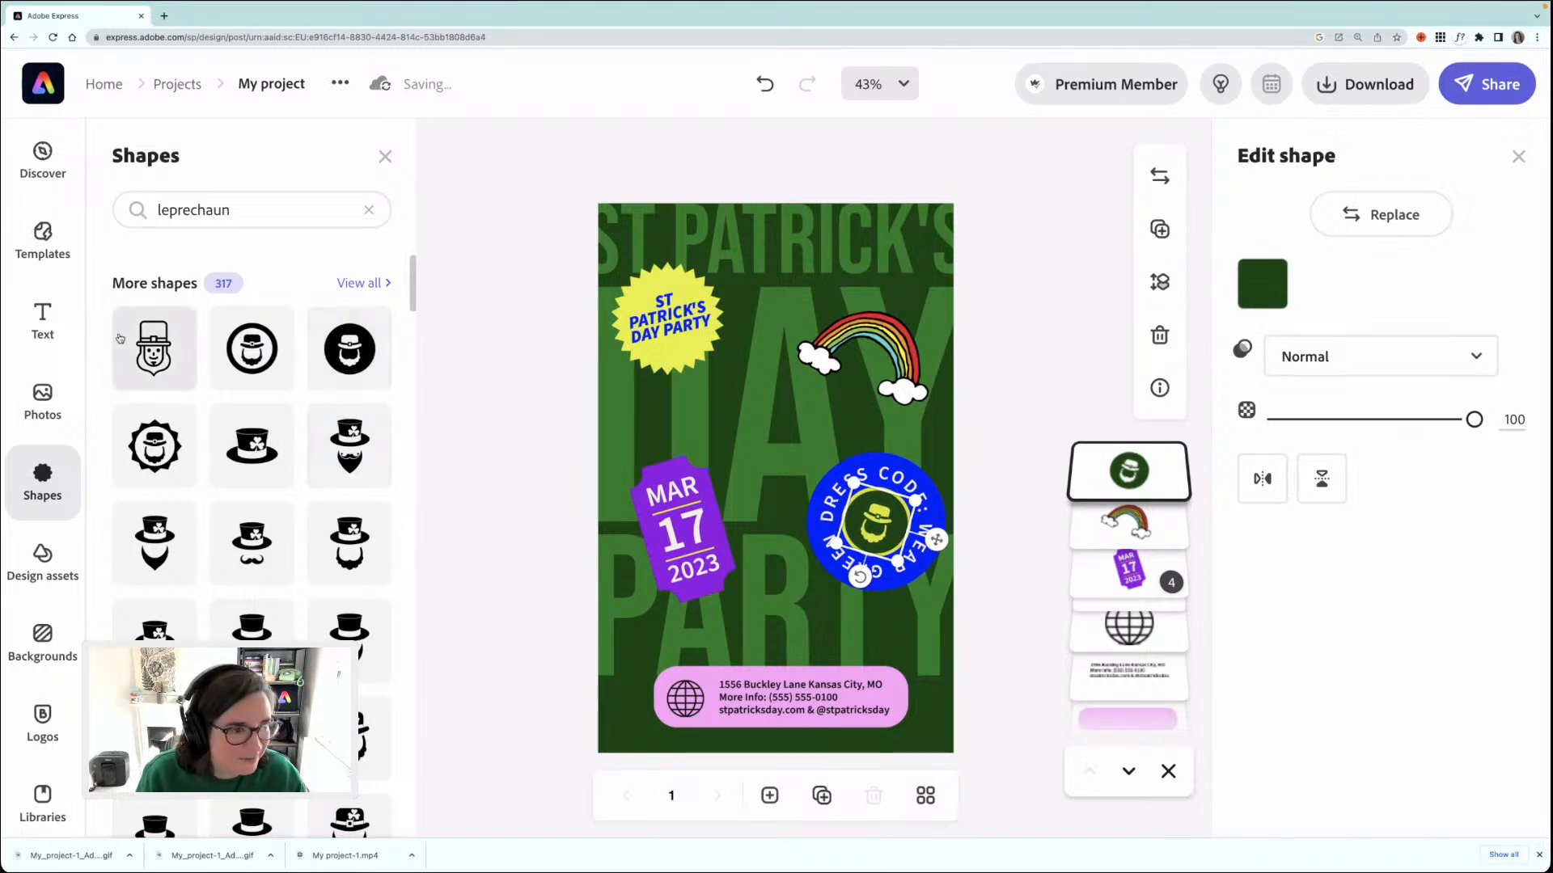
- Search the shapes for "shamrock" and look through the results for a solid four-leaf clover
double_click(194, 212)
text(shamrock)
key(Return)
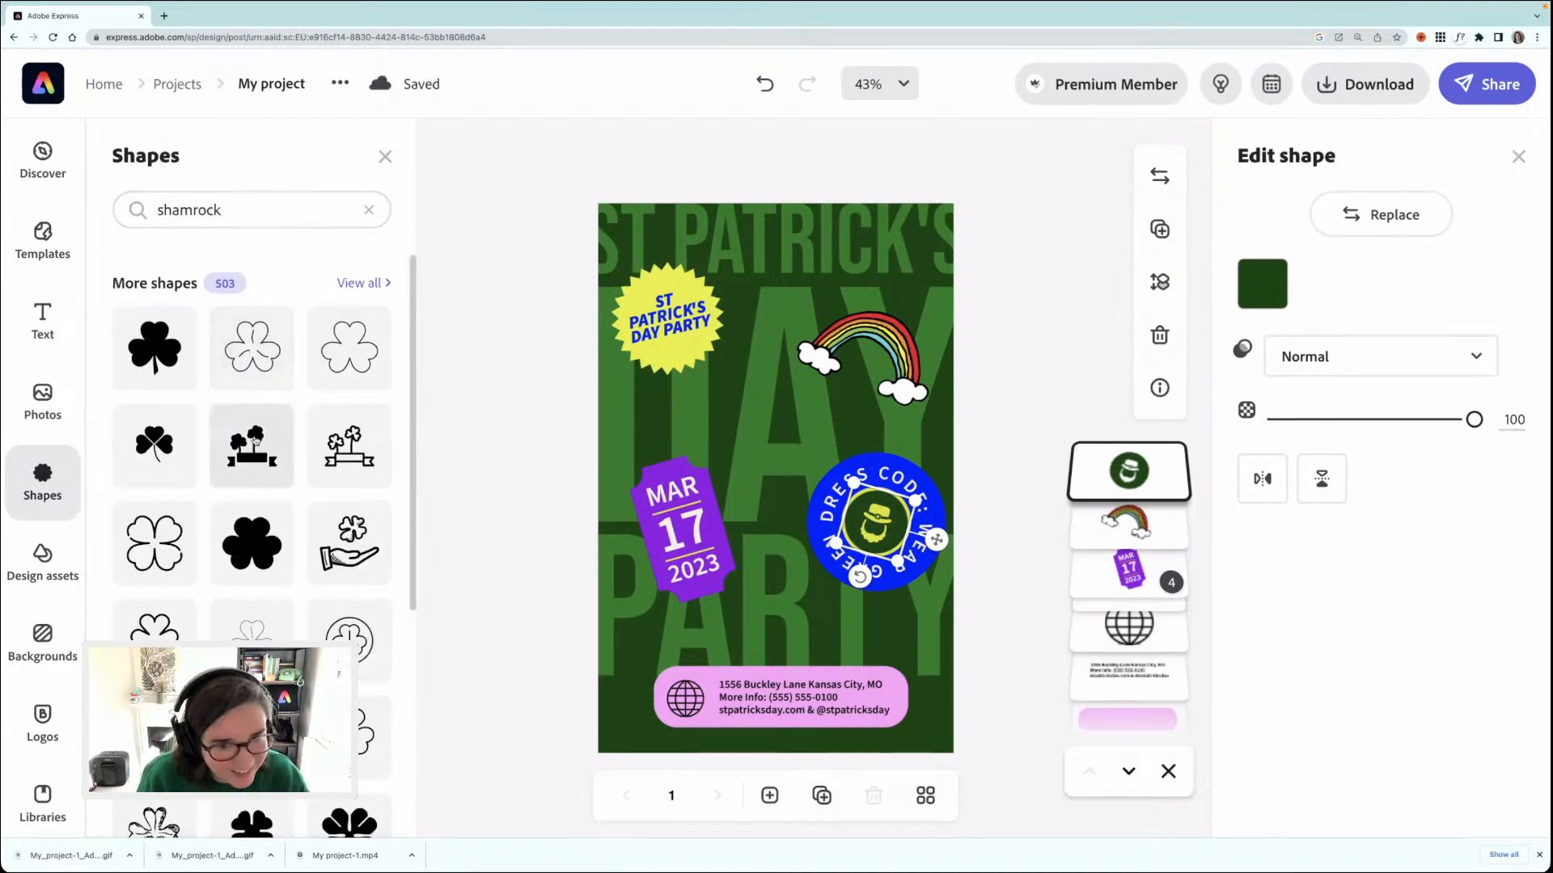
scroll(196, 360, down, 2)
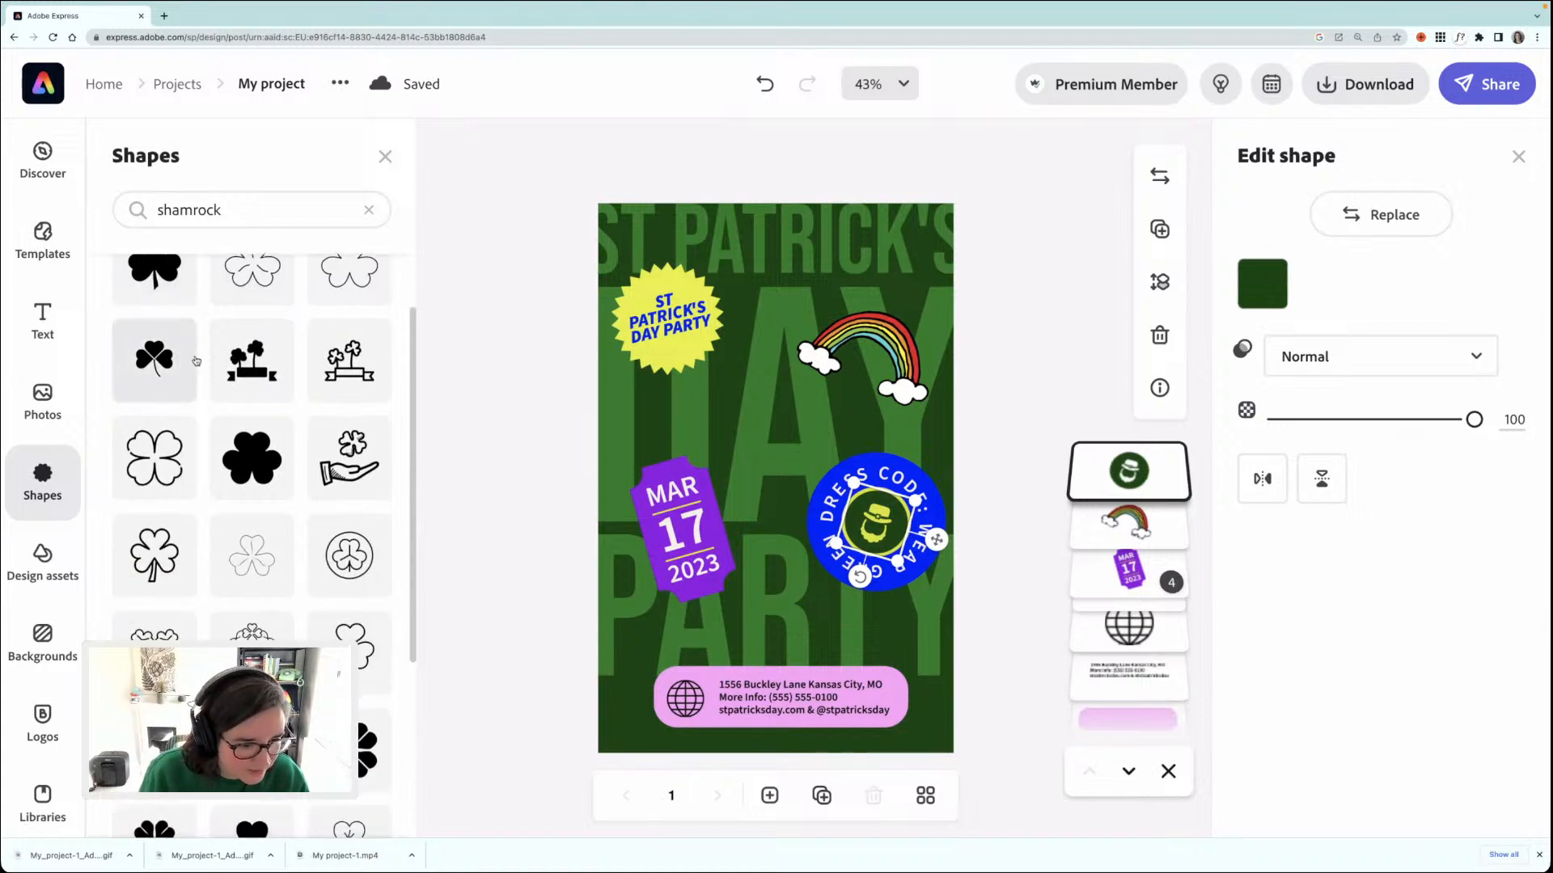
scroll(195, 361, down, 5)
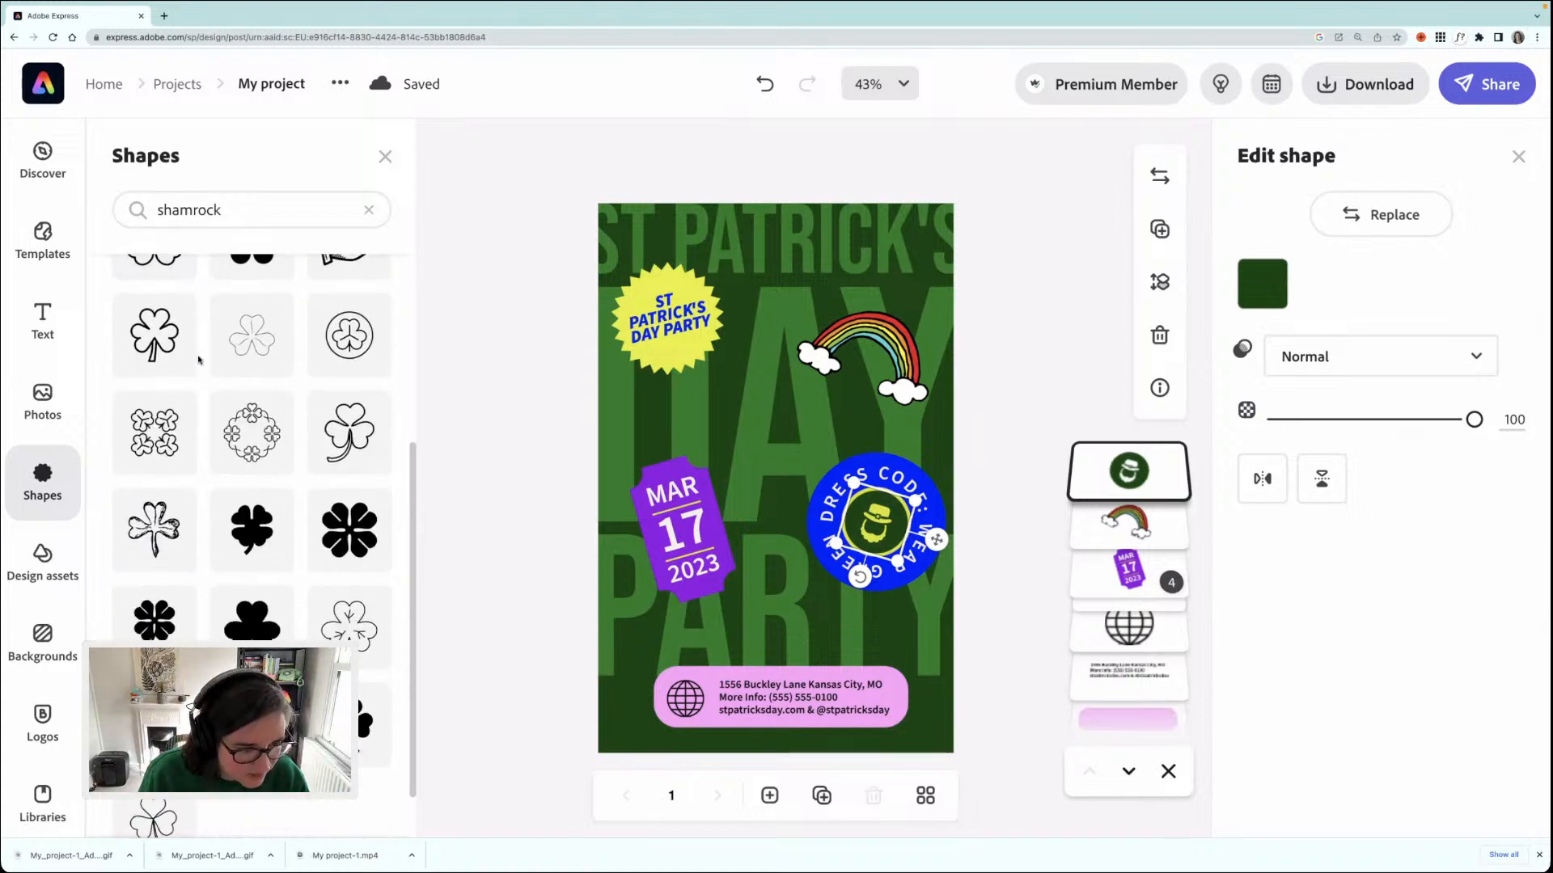
scroll(199, 361, down, 5)
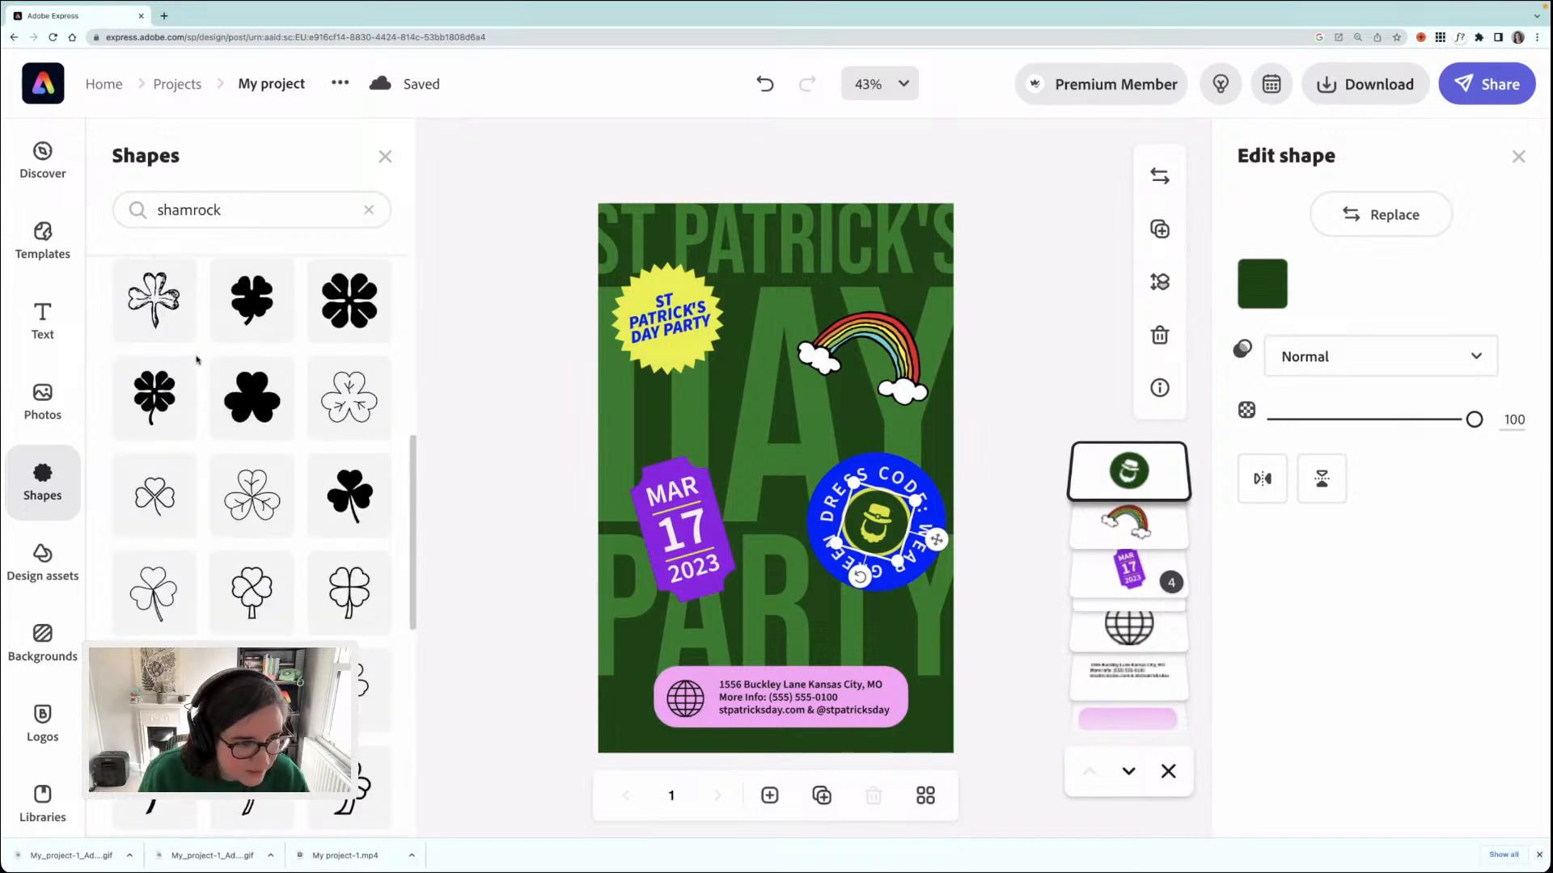
scroll(196, 360, up, 10)
scroll(197, 360, down, 3)
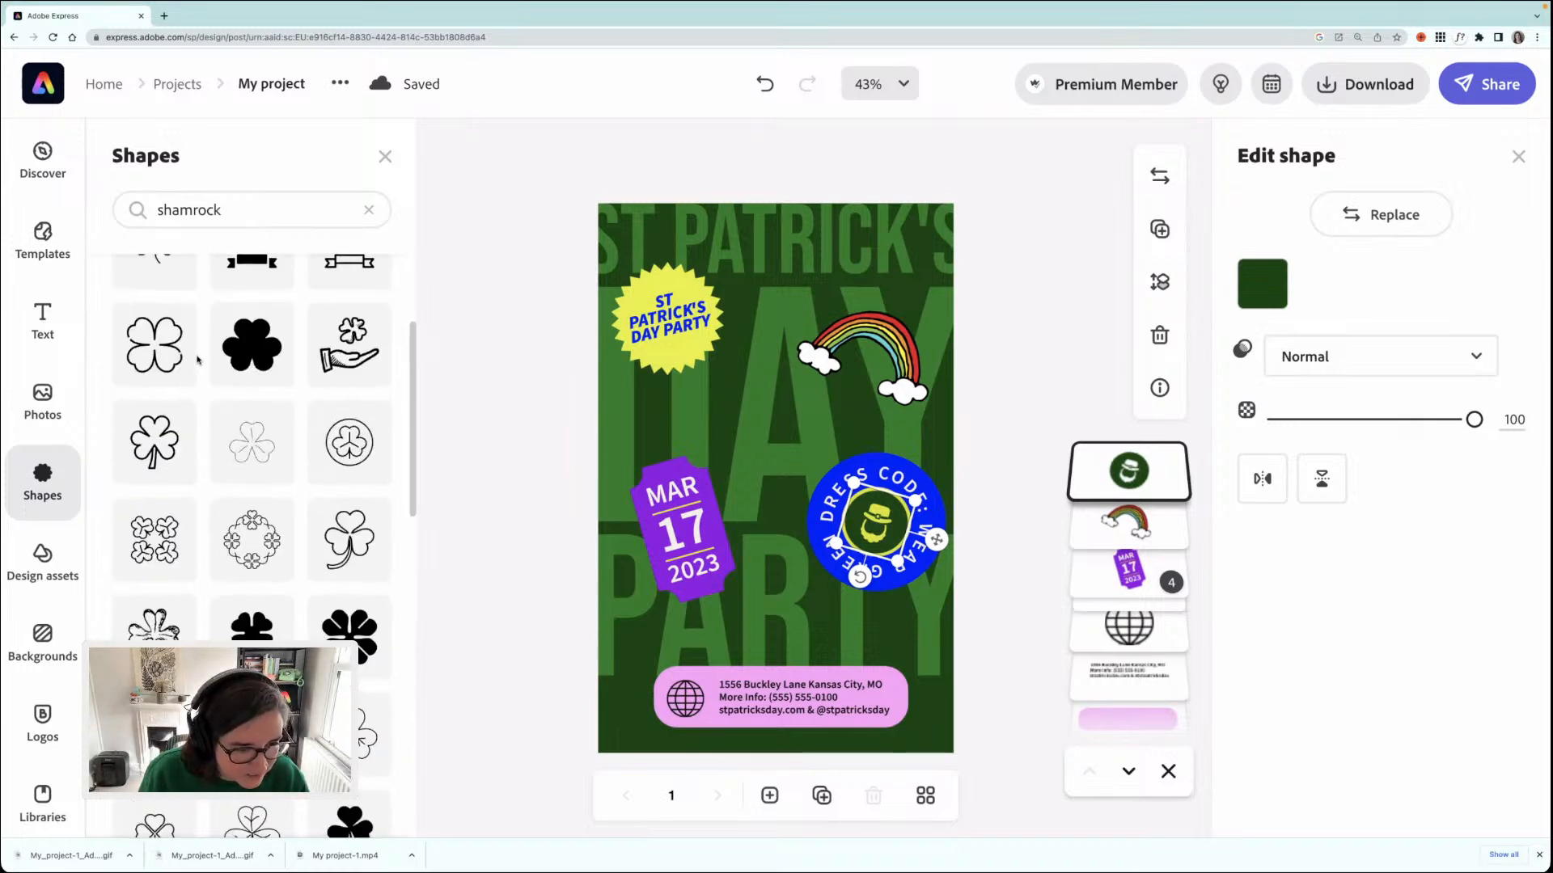
scroll(197, 360, down, 2)
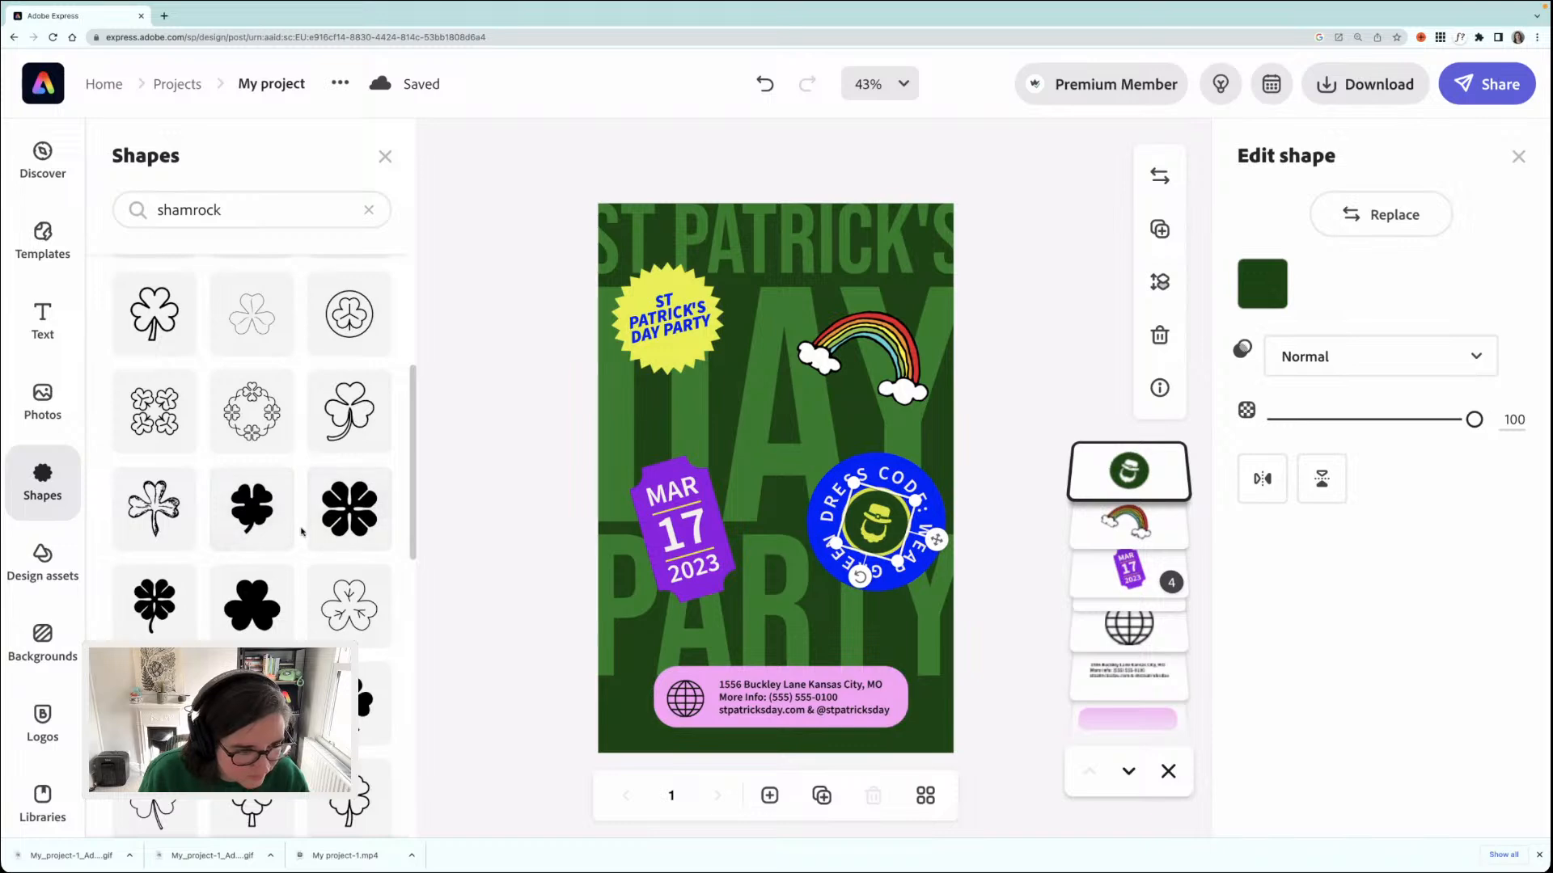
scroll(300, 532, down, 2)
scroll(300, 531, down, 4)
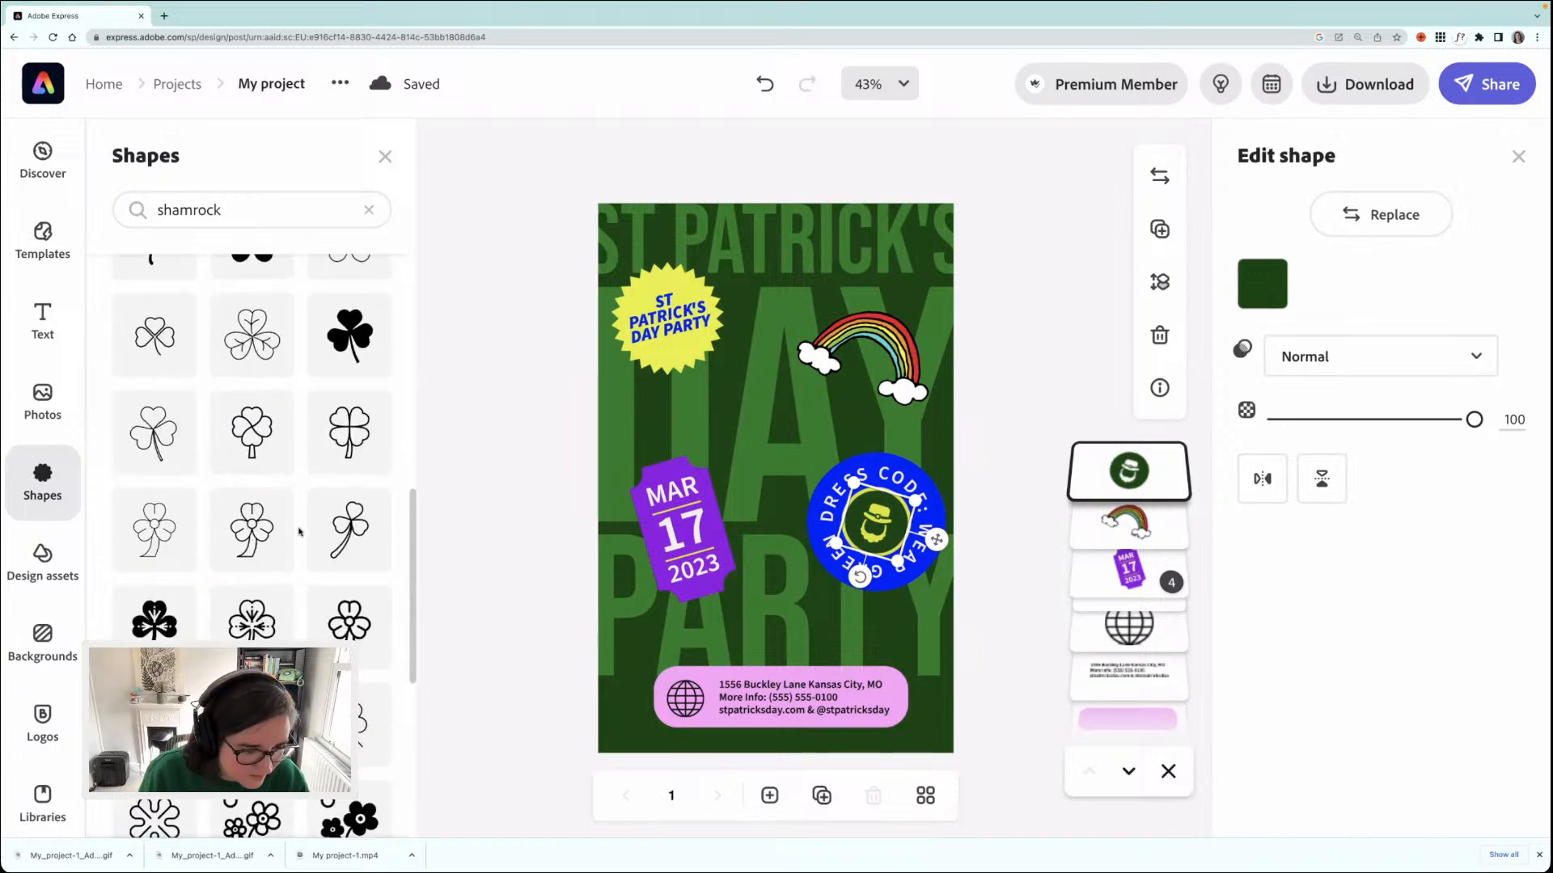
scroll(300, 531, down, 7)
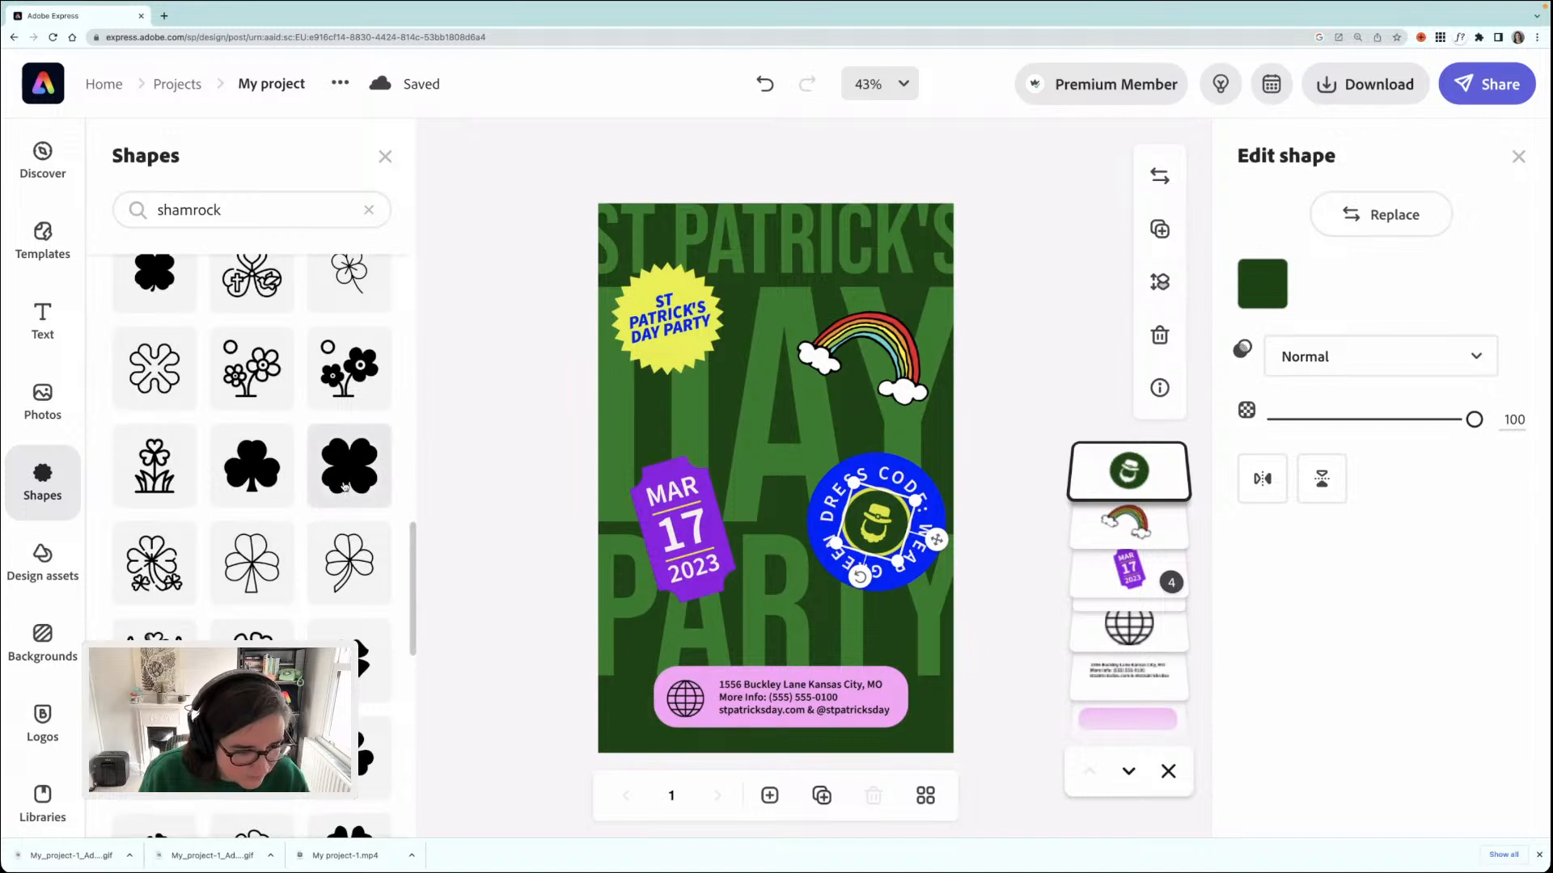
scroll(349, 558, down, 2)
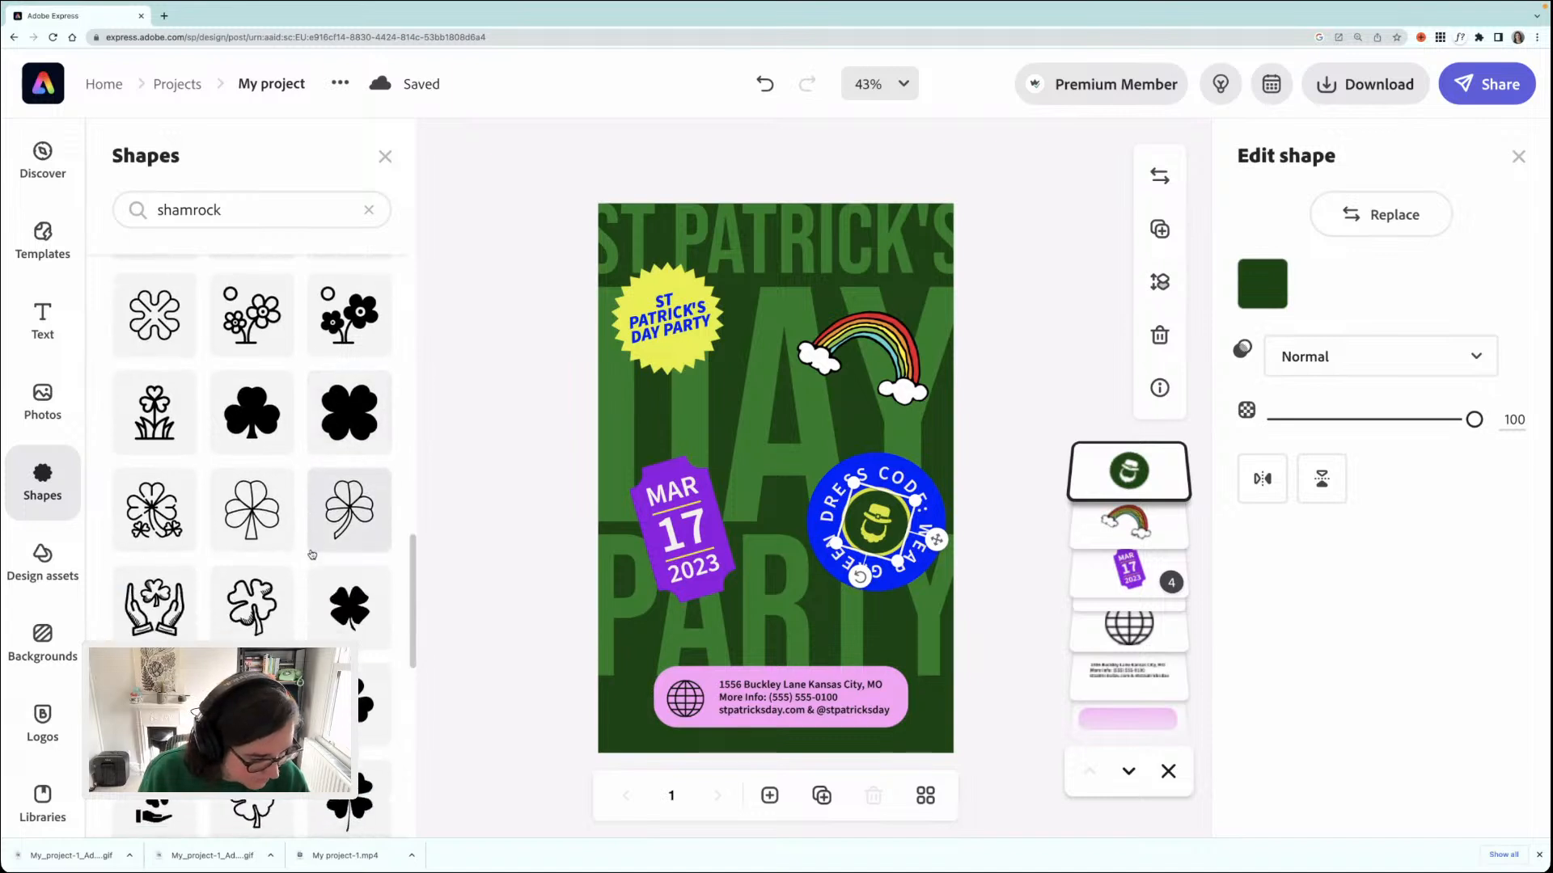
- Add the solid four-leaf clover at icon size between the party badge and the date ticket, coloured turquoise #4BD5D5 sampled from the rainbow
click(381, 395)
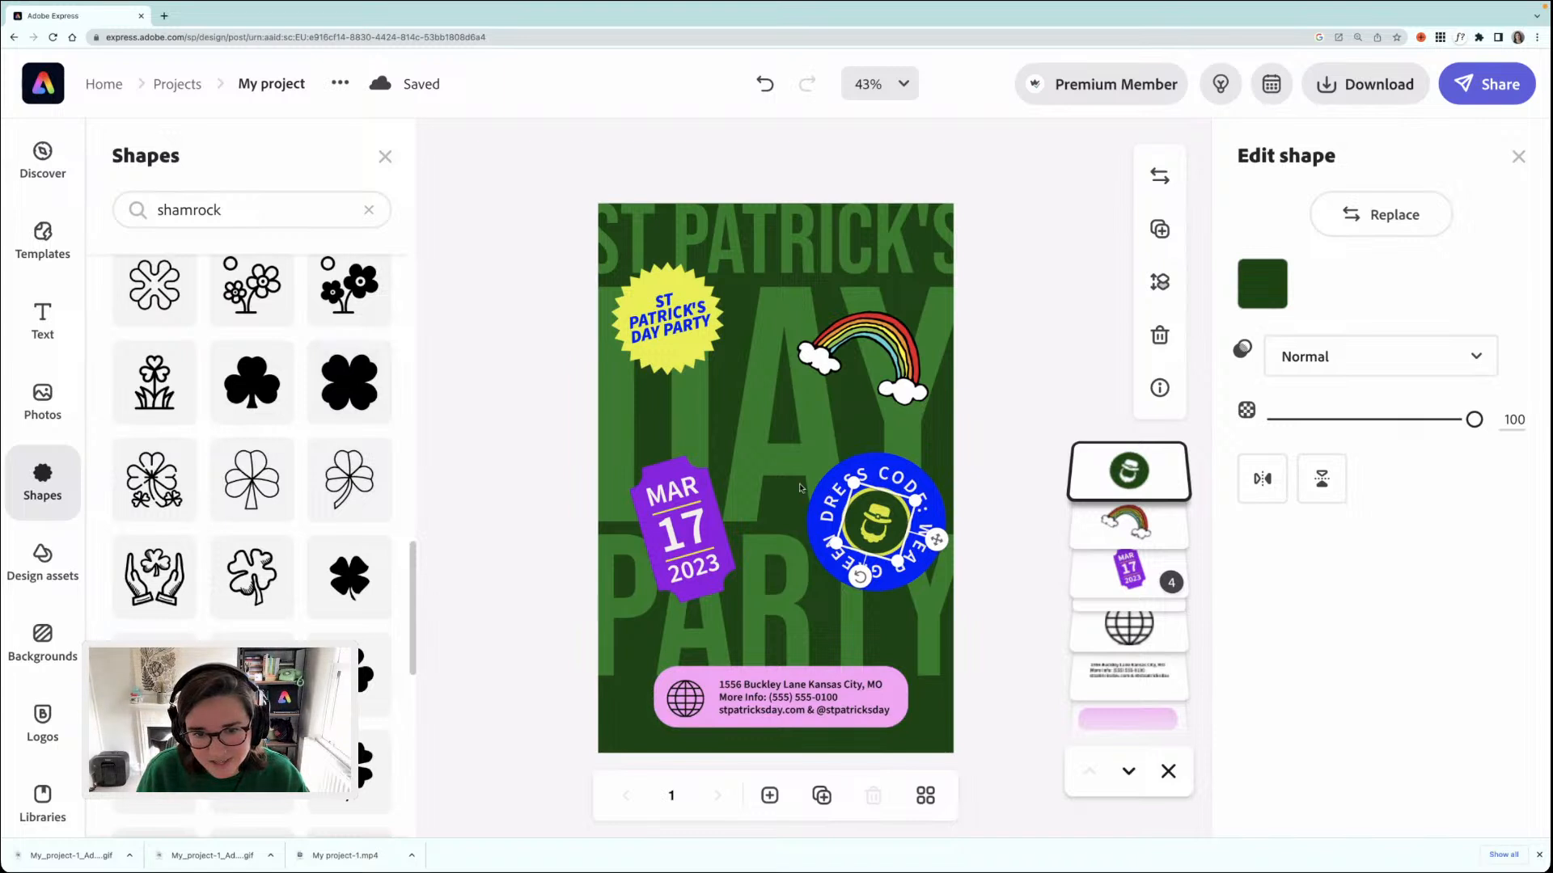
drag(812, 547, 734, 398)
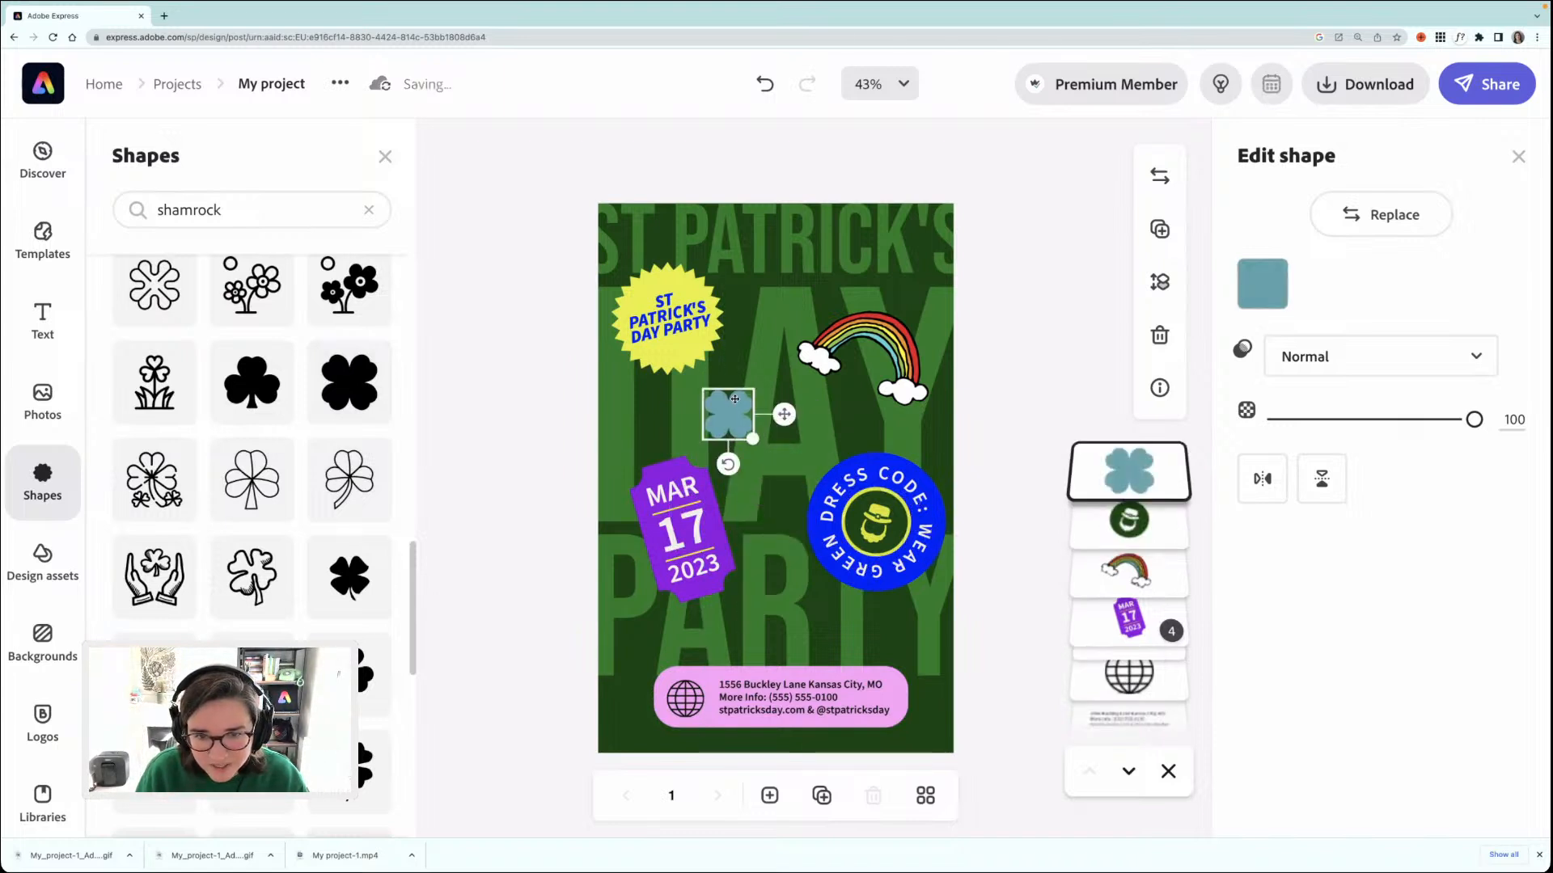
click(1262, 285)
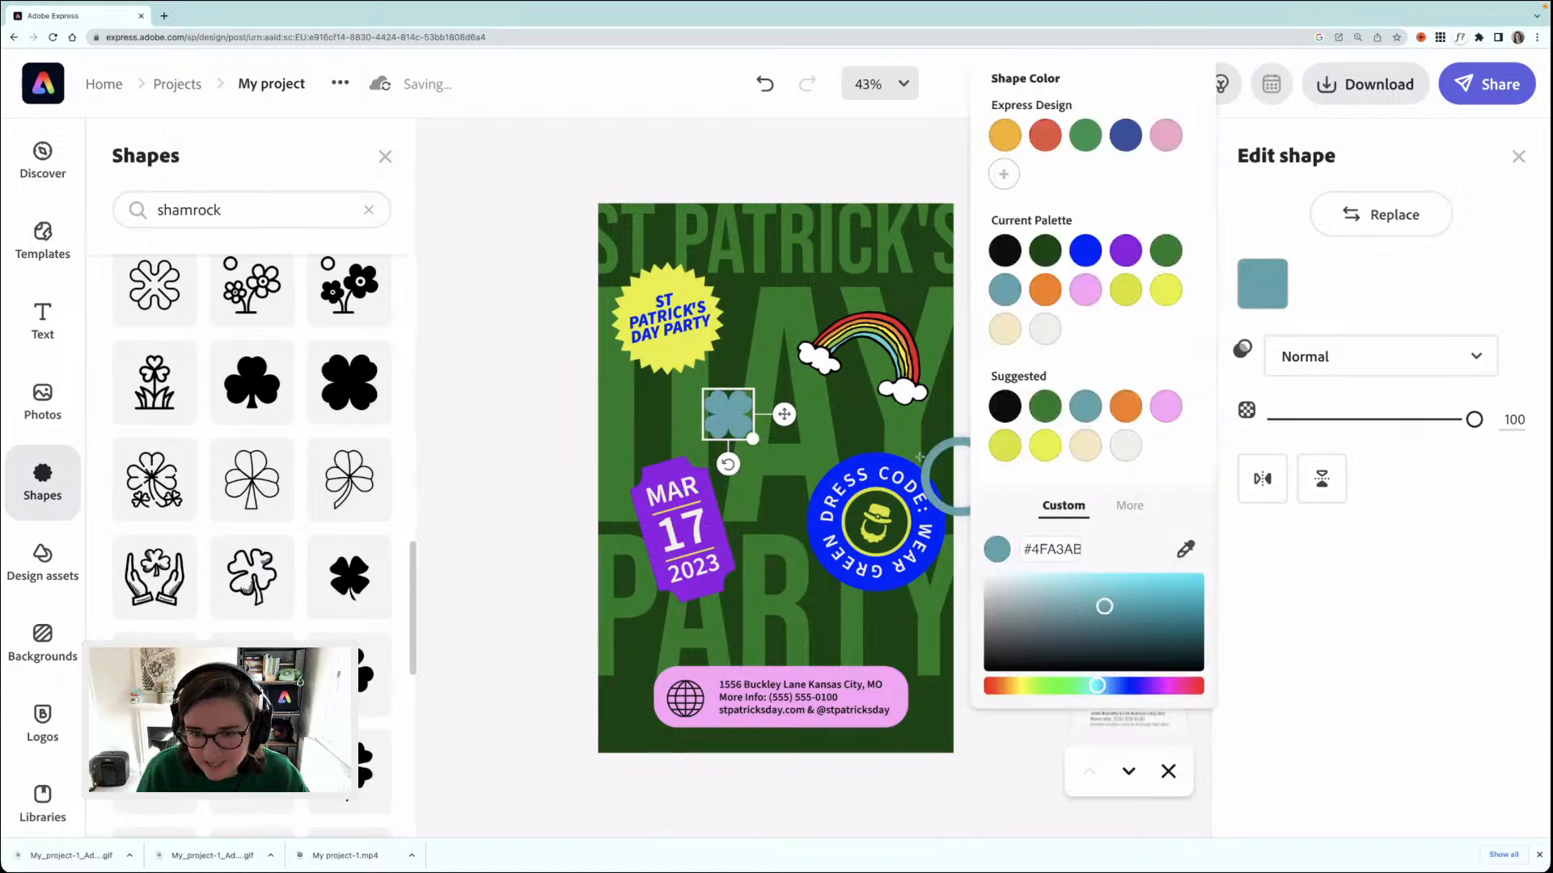
click(887, 343)
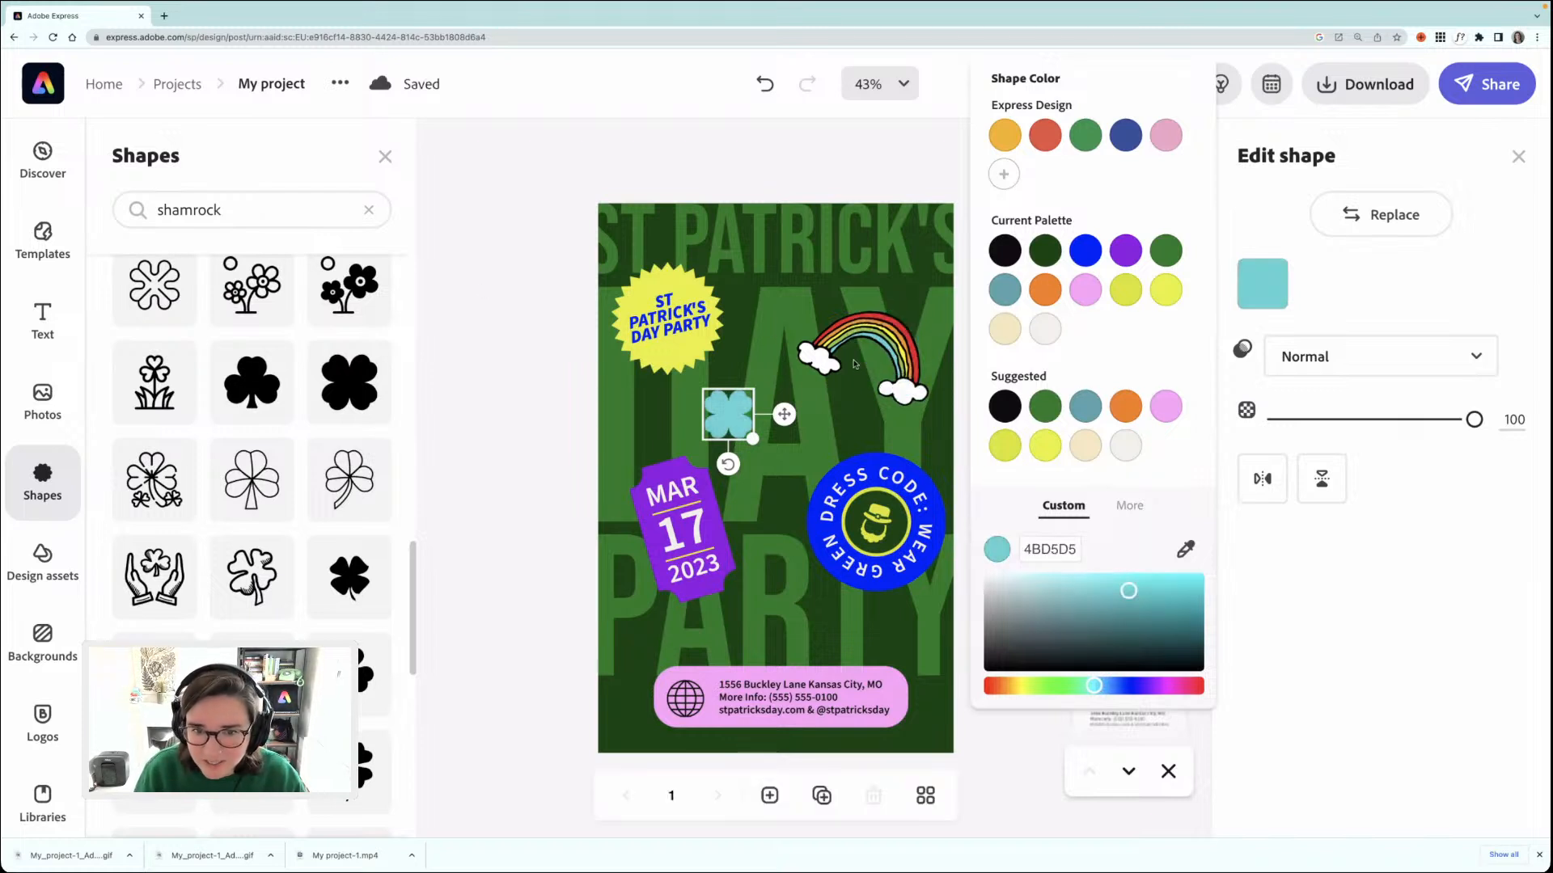
- Recolour the blue circle of the dress code badge orange #F6981E, sampled from the rainbow
click(865, 458)
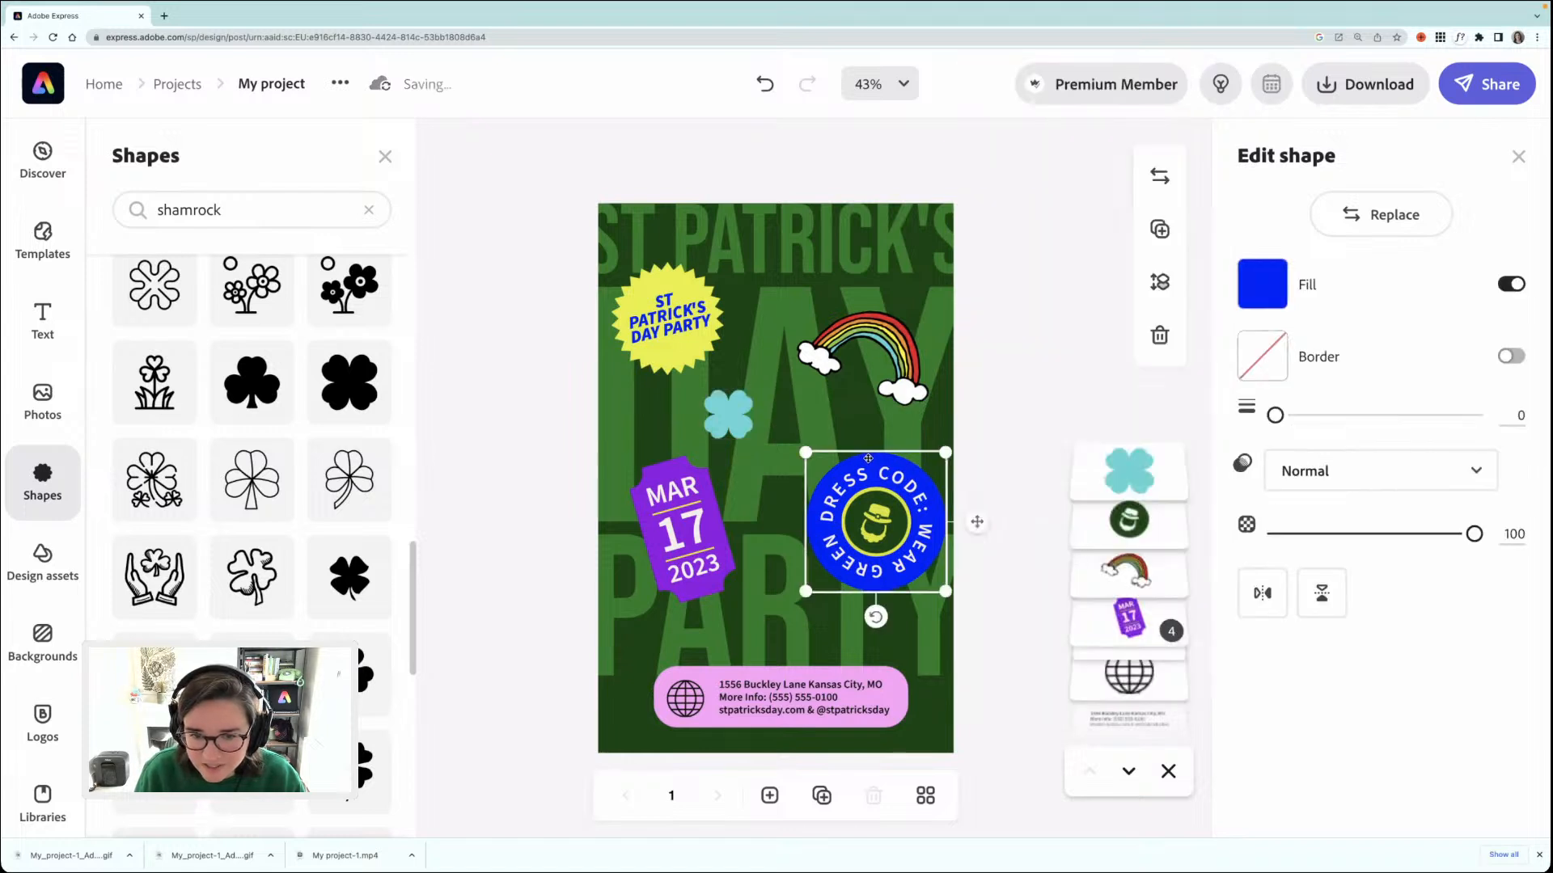
click(1262, 283)
click(1185, 549)
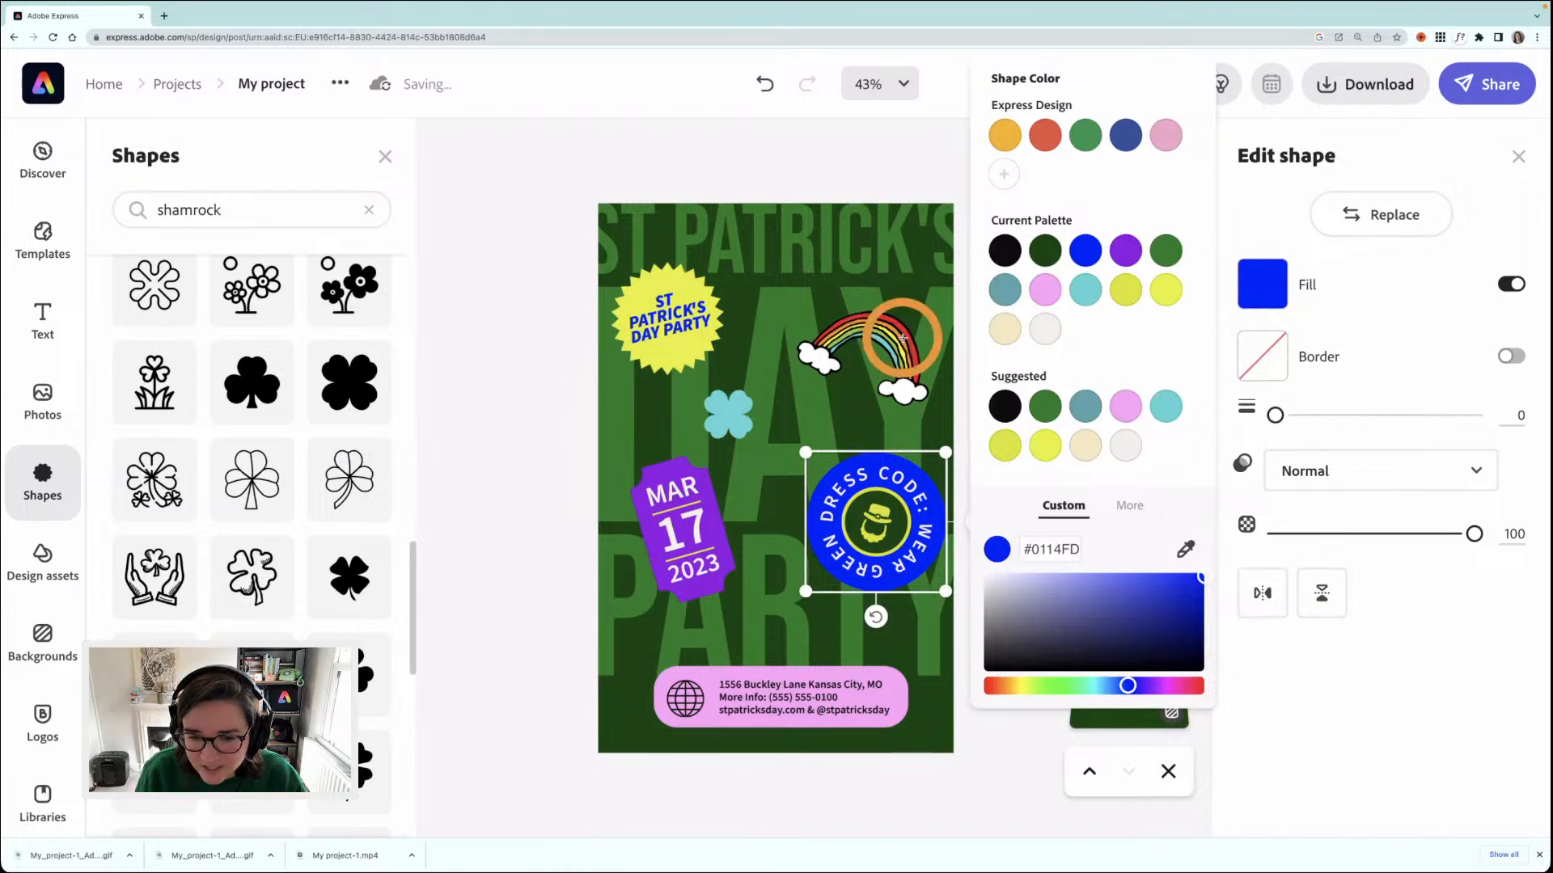
click(902, 338)
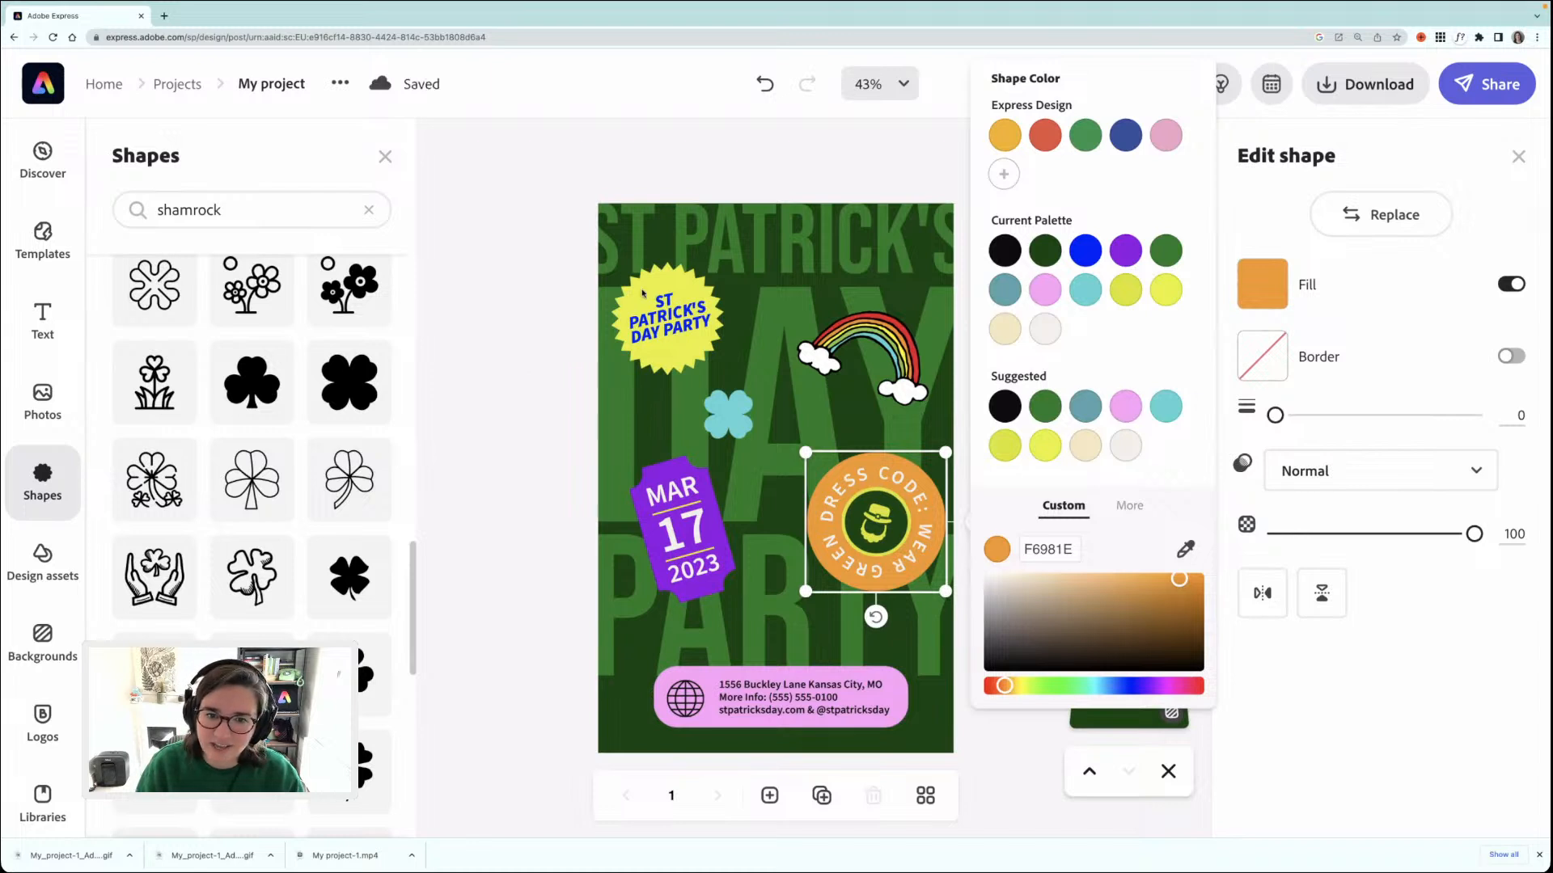
- Ungroup the date ticket and recolour its purple shape light green #8BC43E, sampled from the rainbow
click(662, 467)
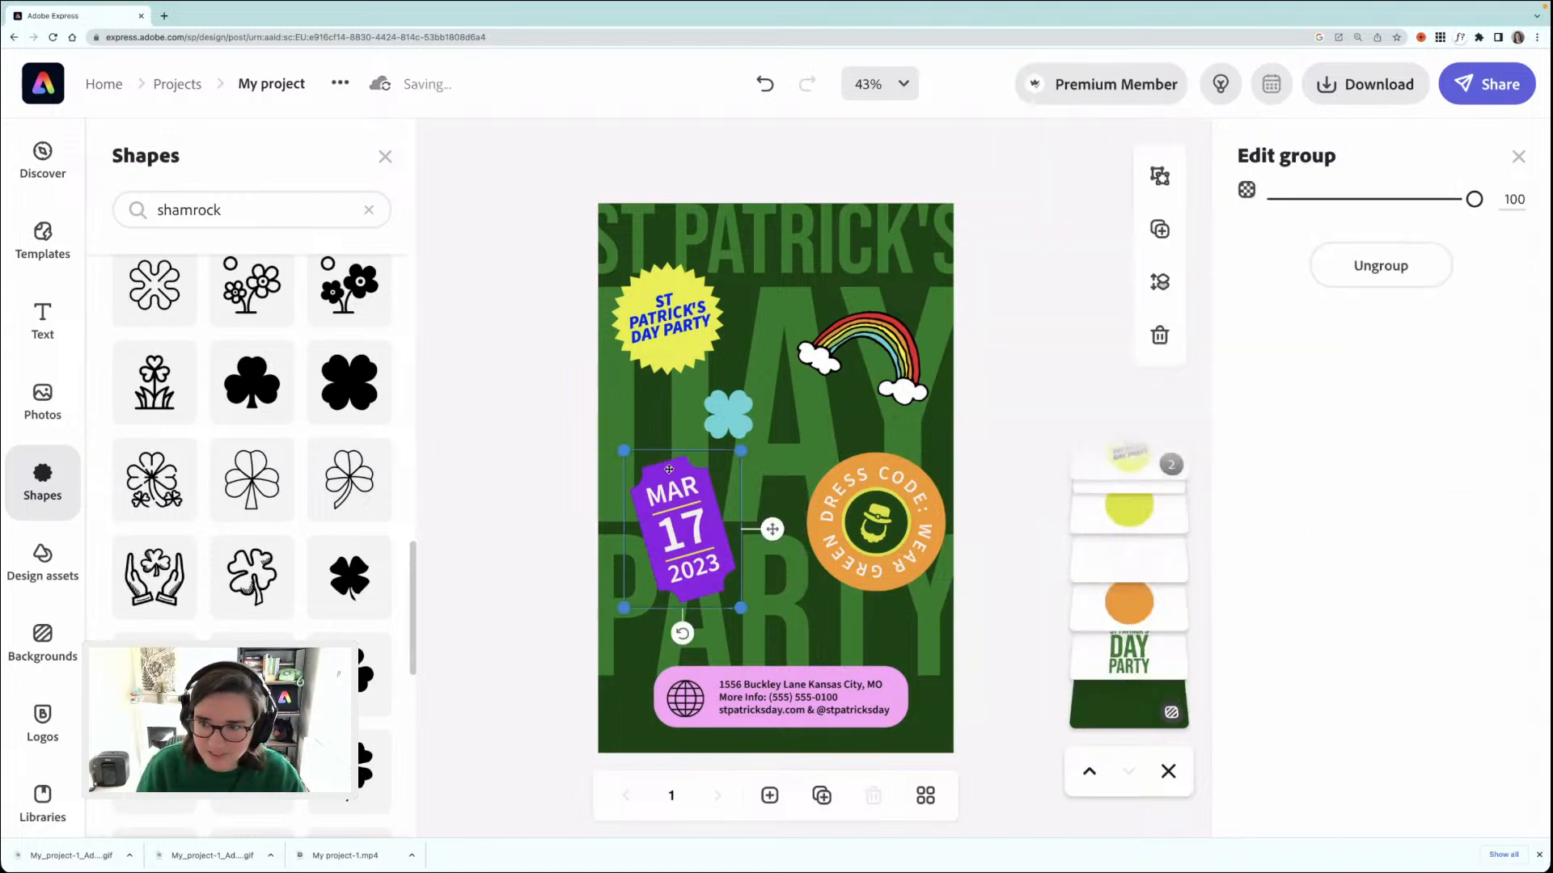
click(1335, 269)
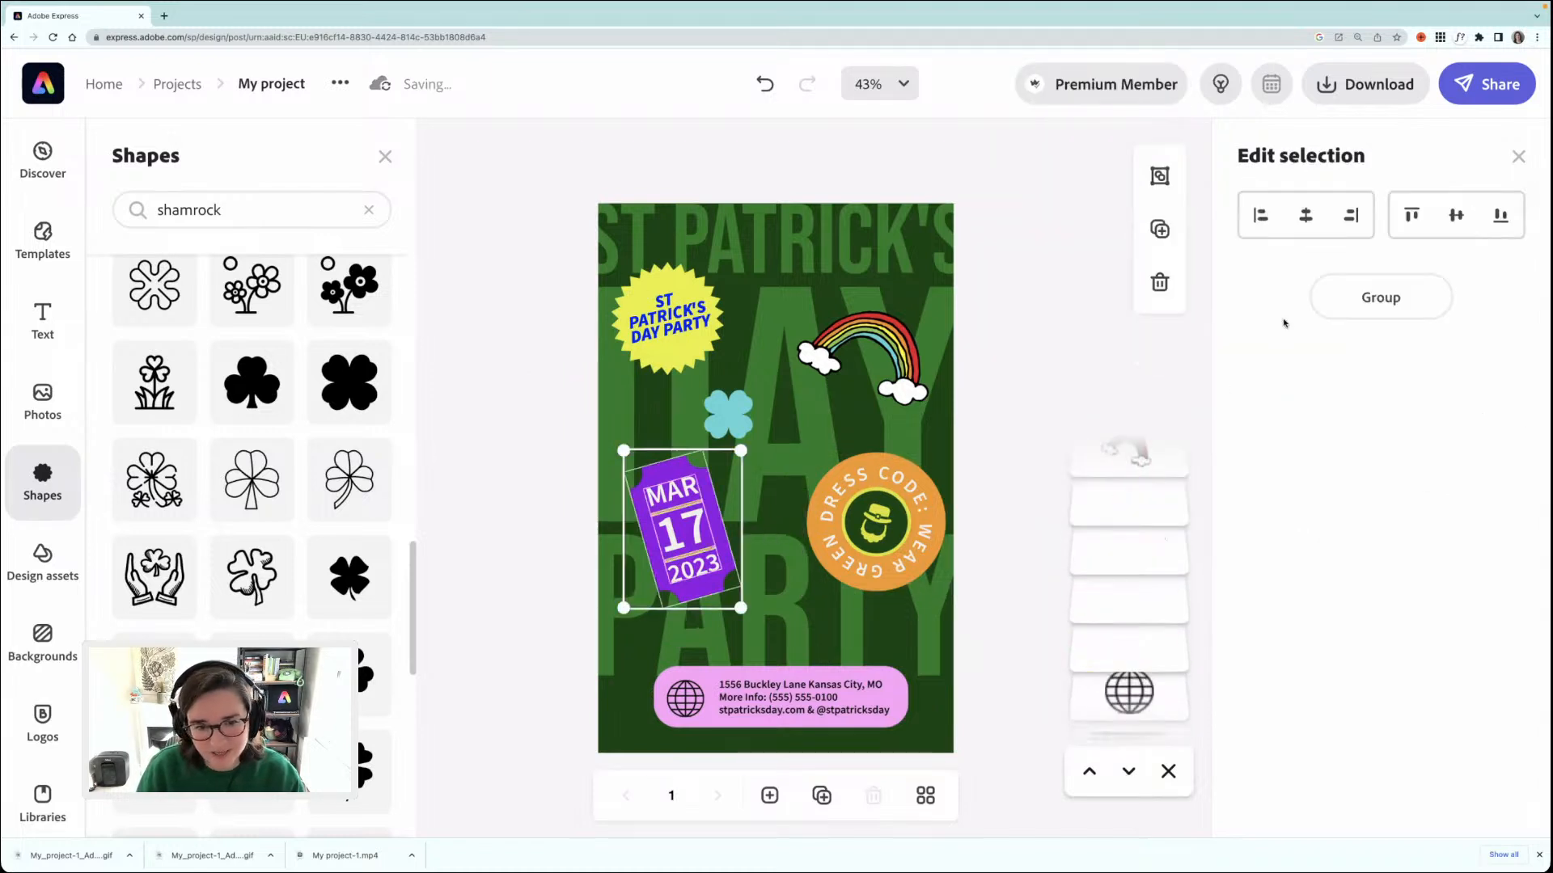
click(579, 530)
click(660, 481)
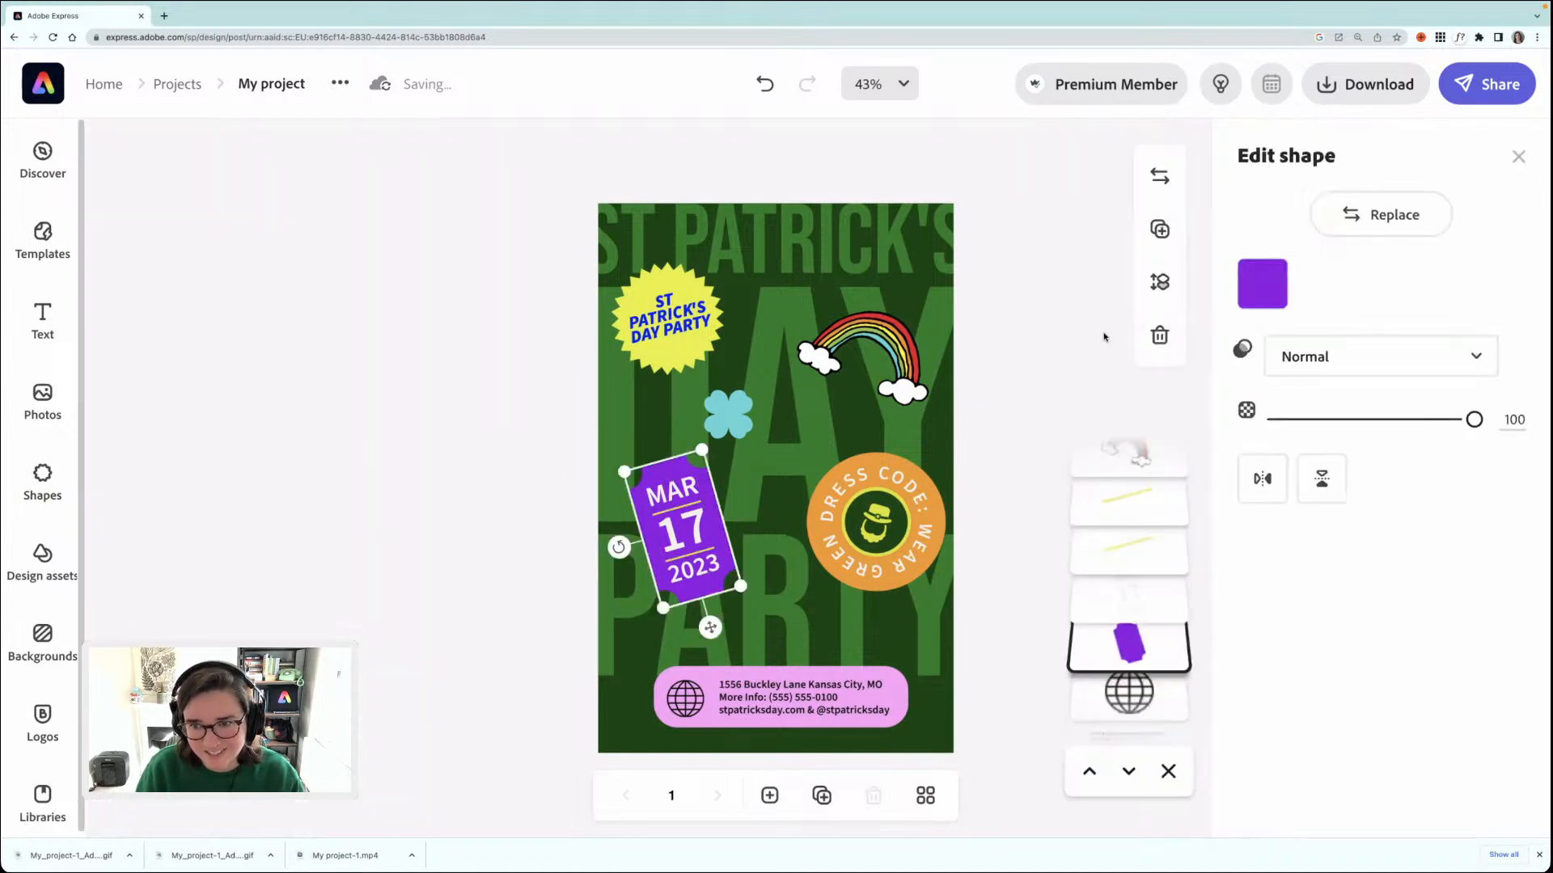
click(1262, 283)
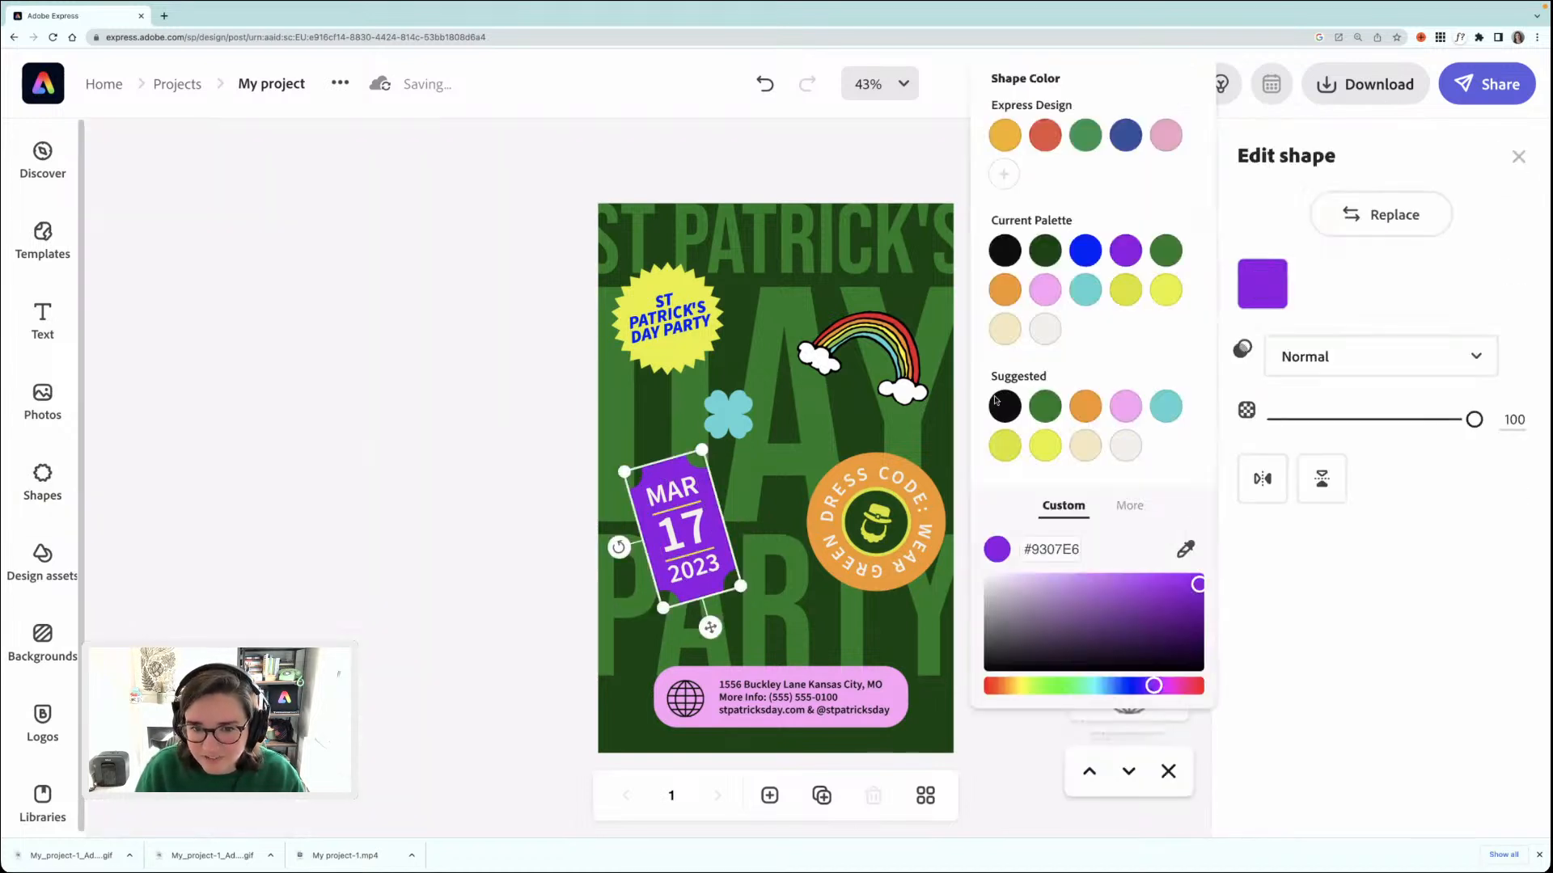
click(1185, 549)
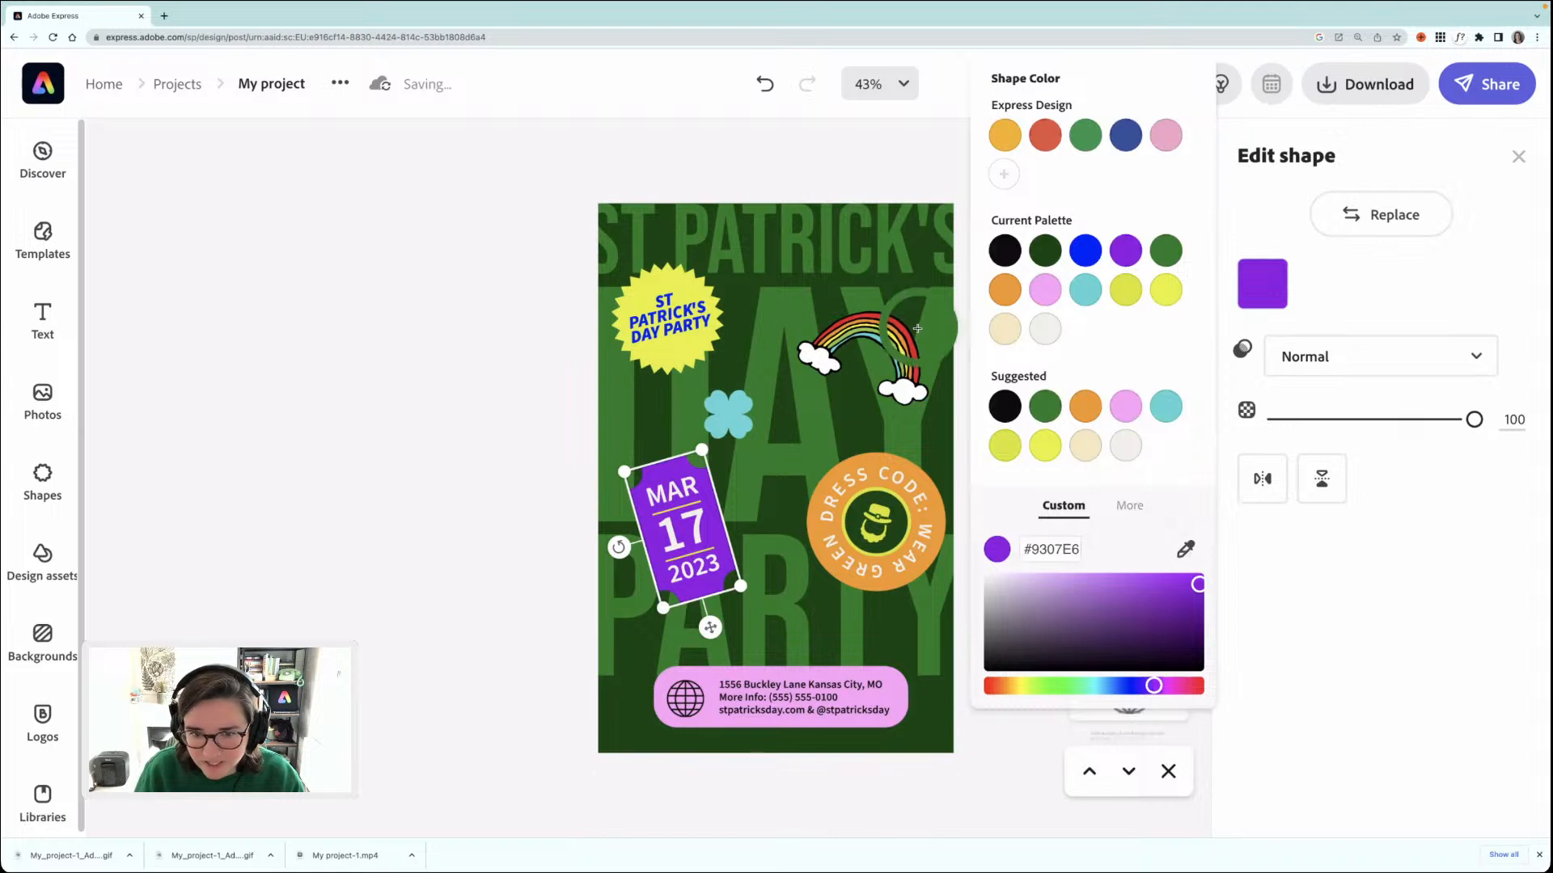
click(894, 347)
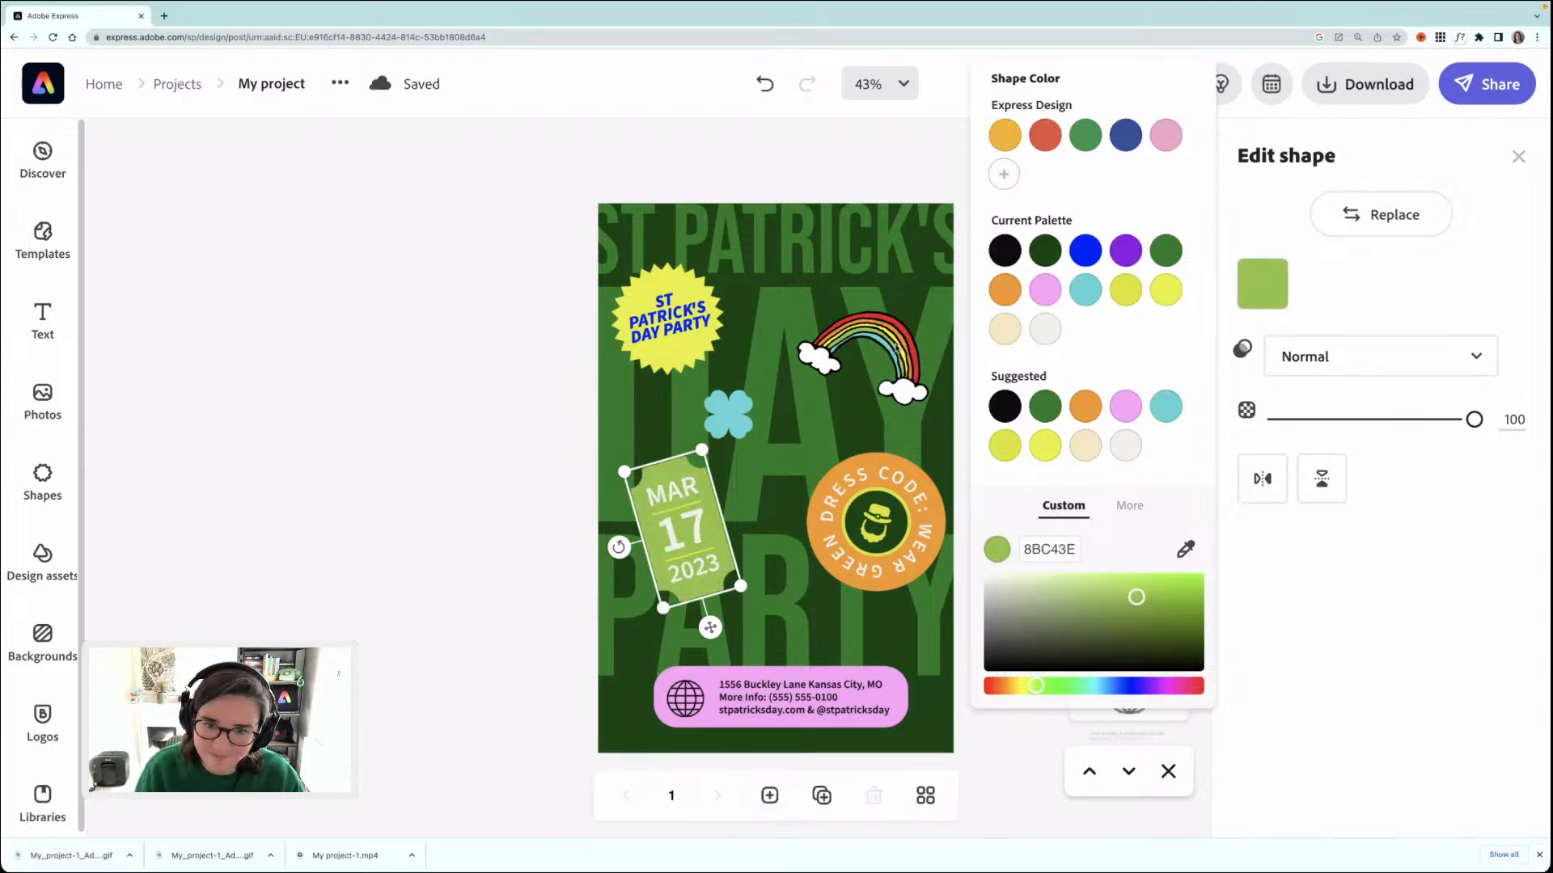
- Change the date ticket shape's colour to turquoise #4BD5D5, sampled from the rainbow's blue band
click(1261, 287)
click(1261, 290)
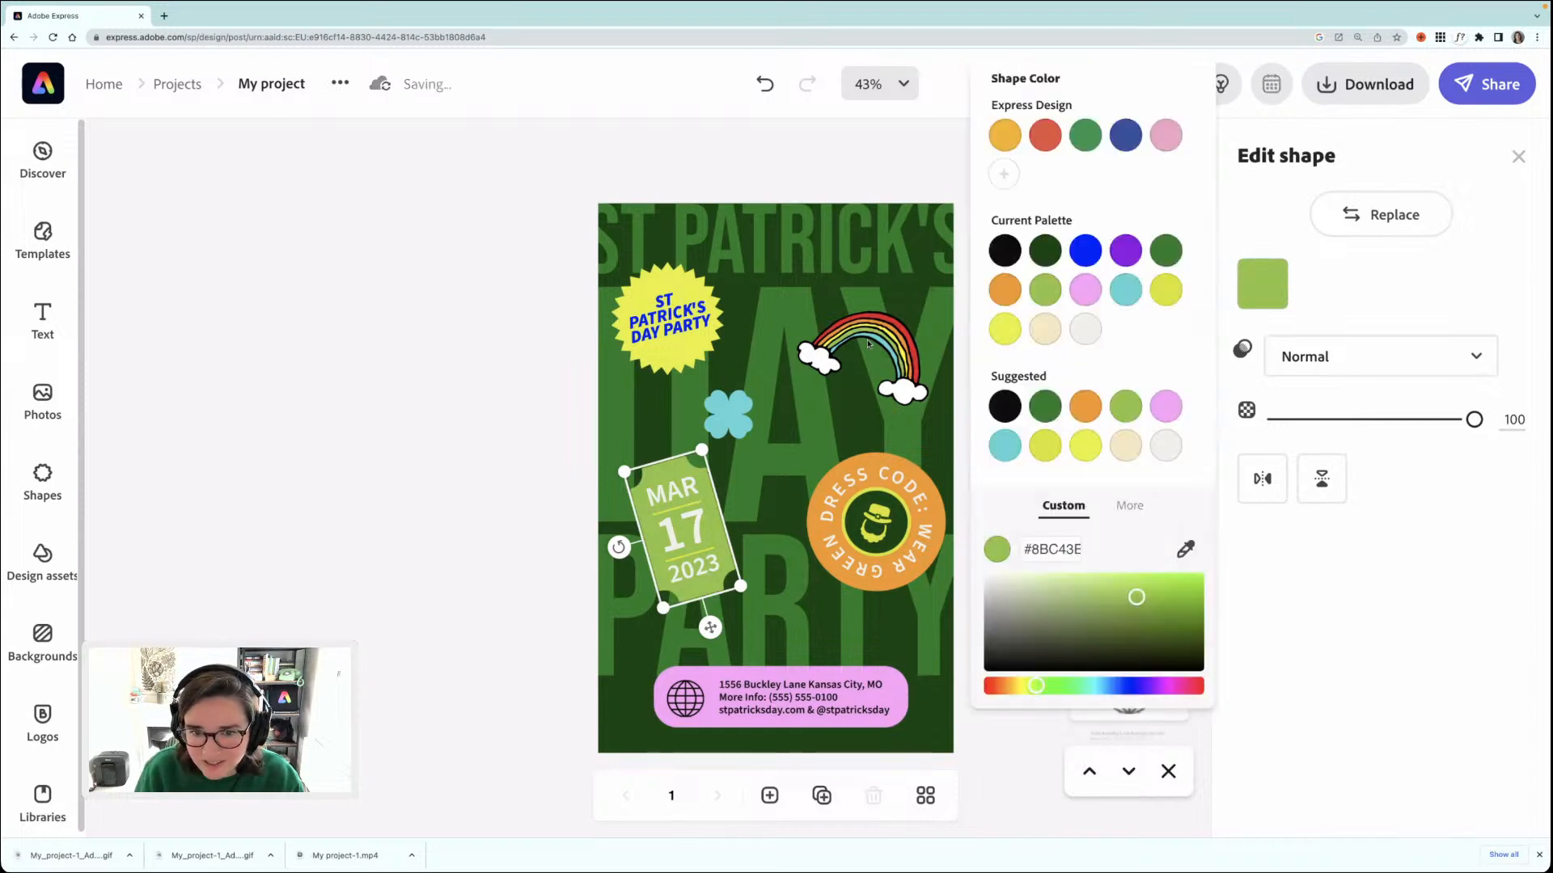
click(1184, 549)
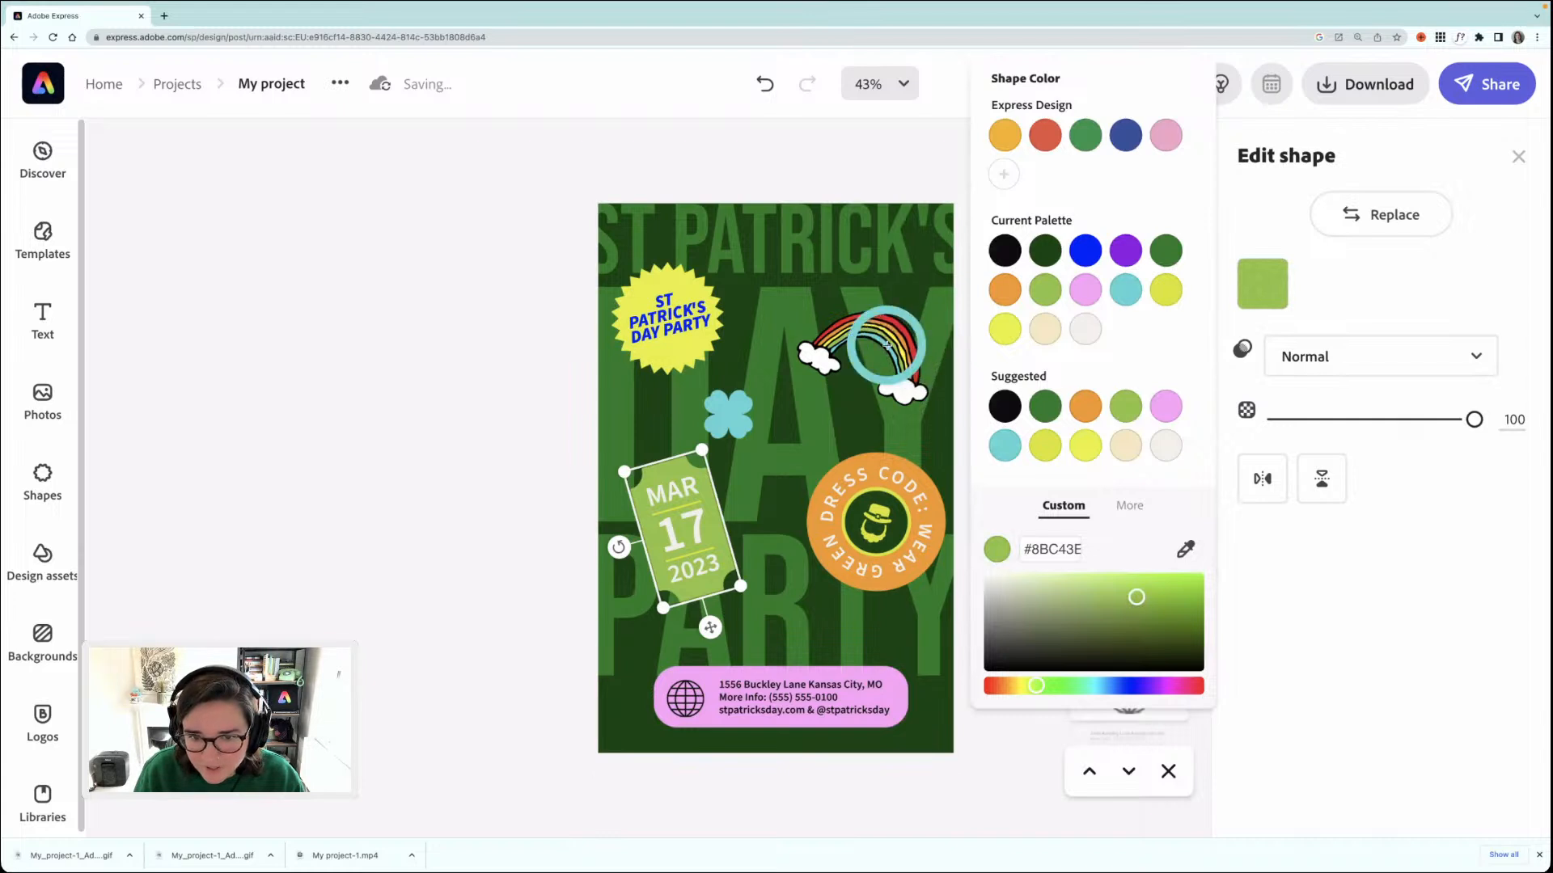
click(887, 348)
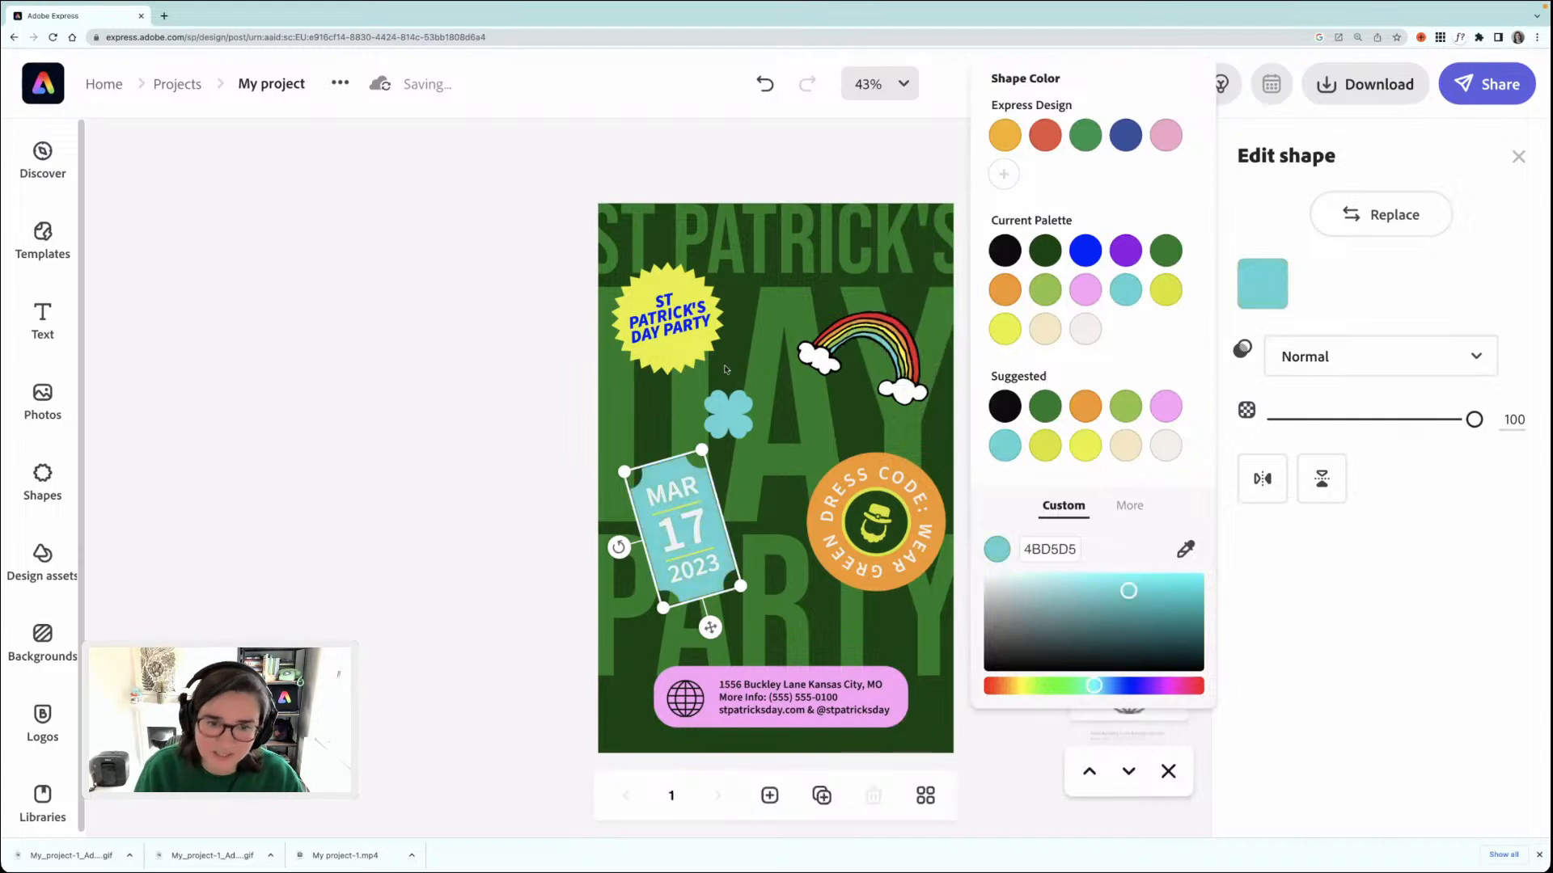
click(498, 318)
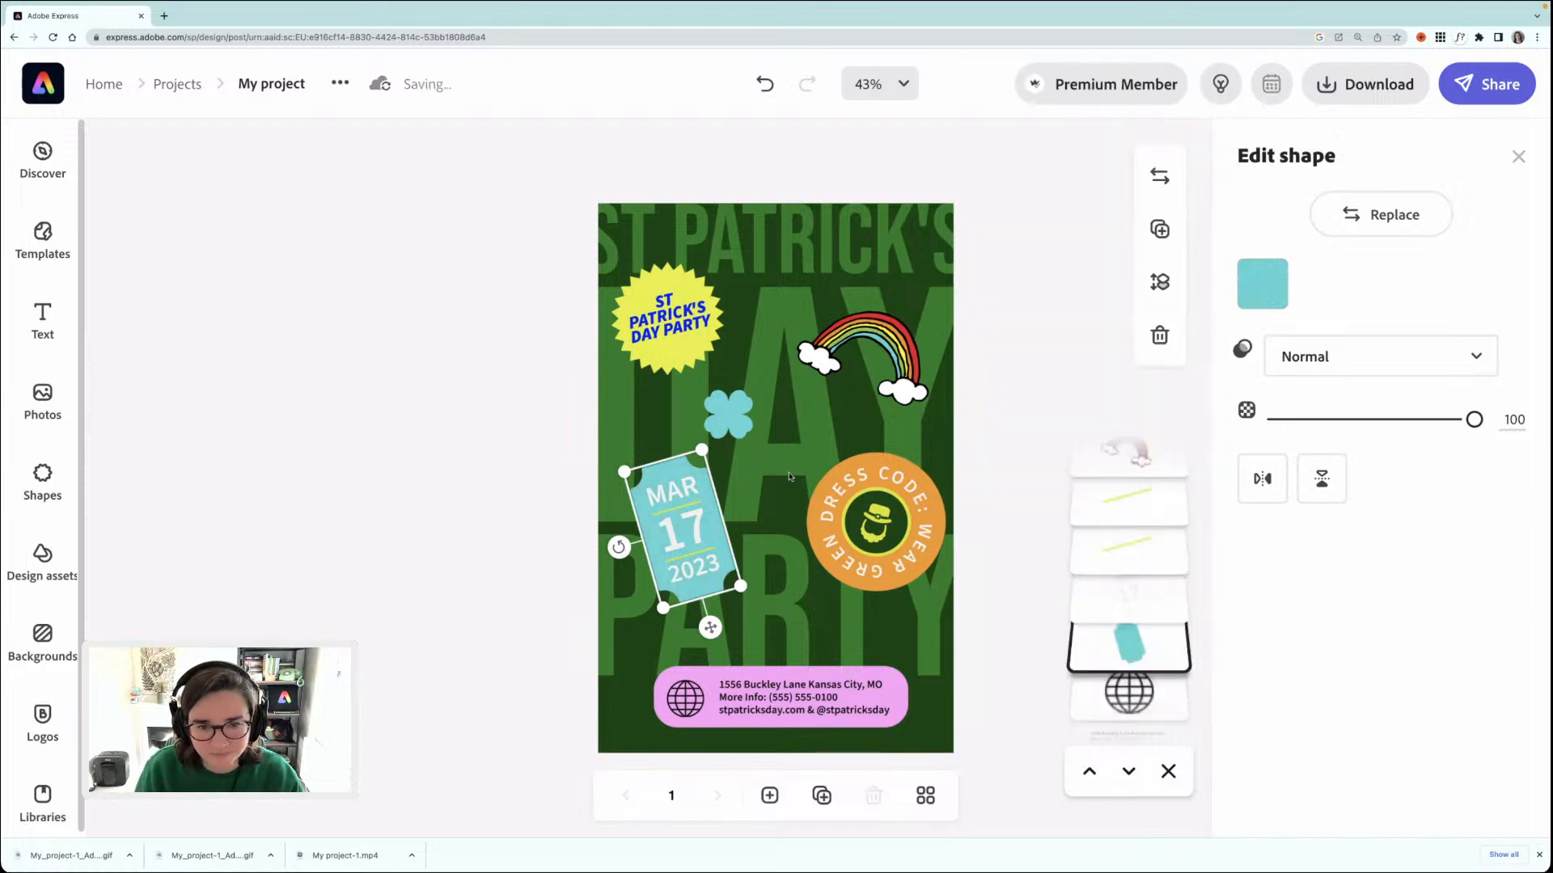
- Recolour the four-leaf clover with the suggested light green #8BC43E
click(727, 414)
click(1262, 283)
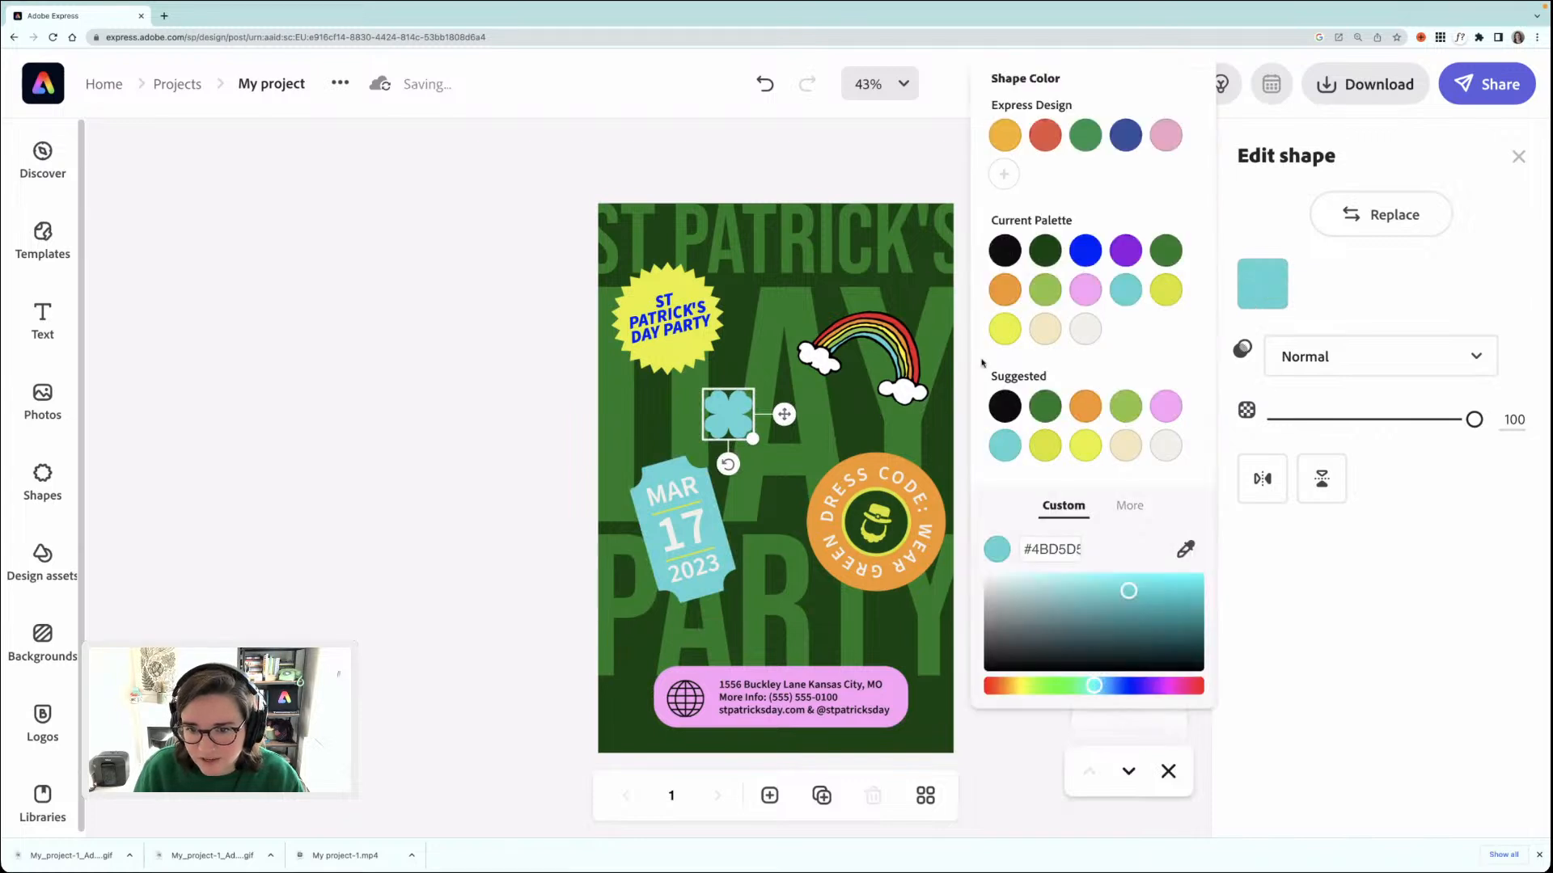
click(1125, 406)
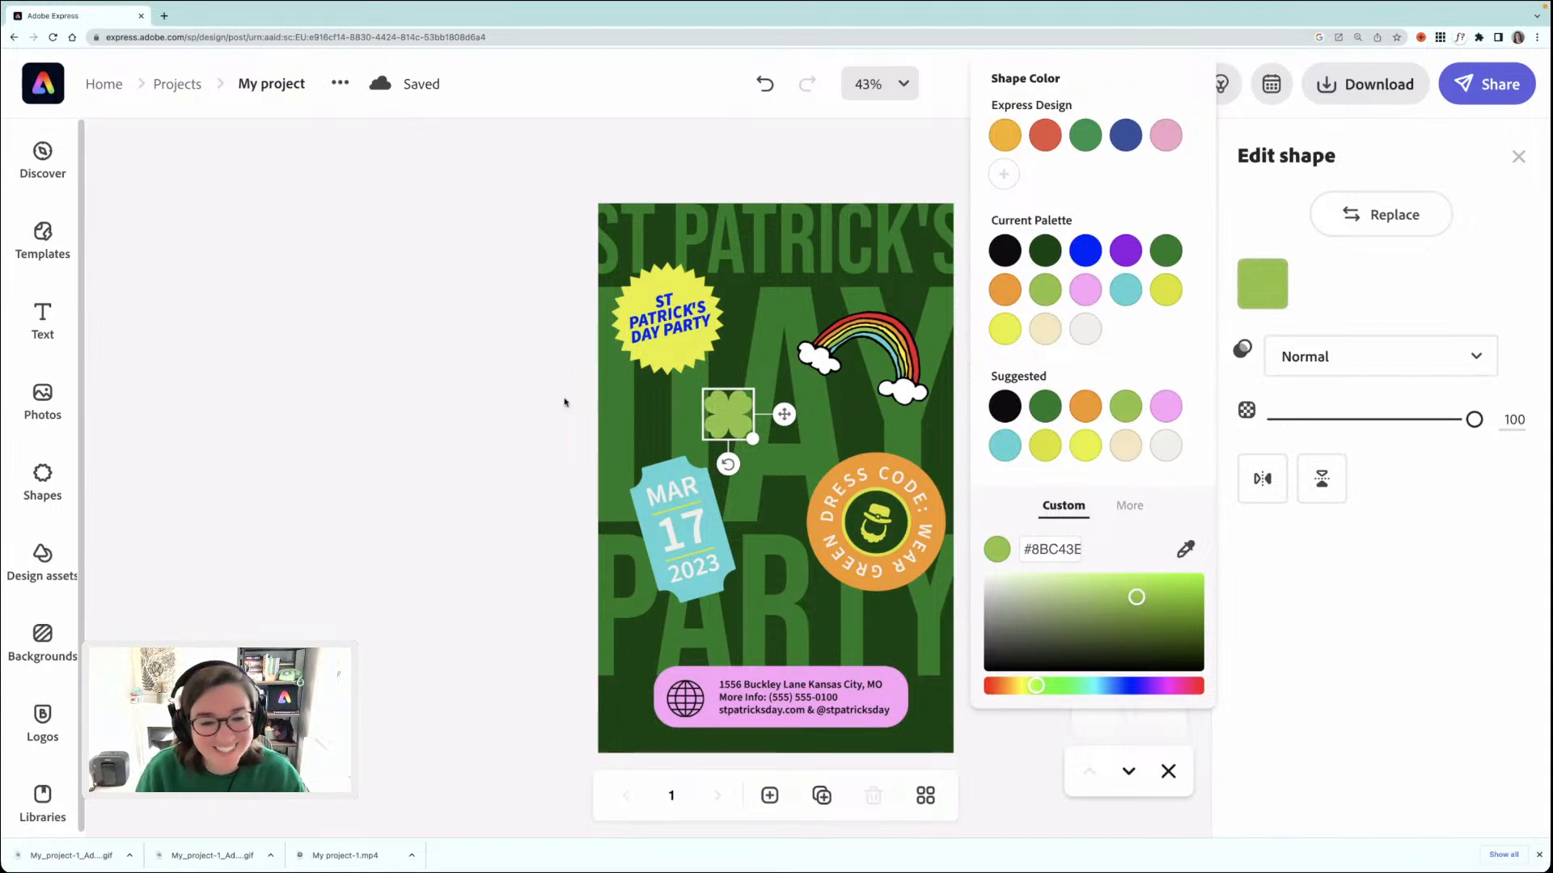
- Shrink the clover and make two copies, placing the three above the rainbow, above the date ticket and on the contact banner's upper right corner
drag(752, 438, 916, 317)
click(724, 409)
key(super+c)
key(super+v)
key(super+v)
drag(732, 440, 886, 670)
- Fill the pink contact banner with the blue sampled from the party badge's text and delete the banner's globe icon
click(768, 668)
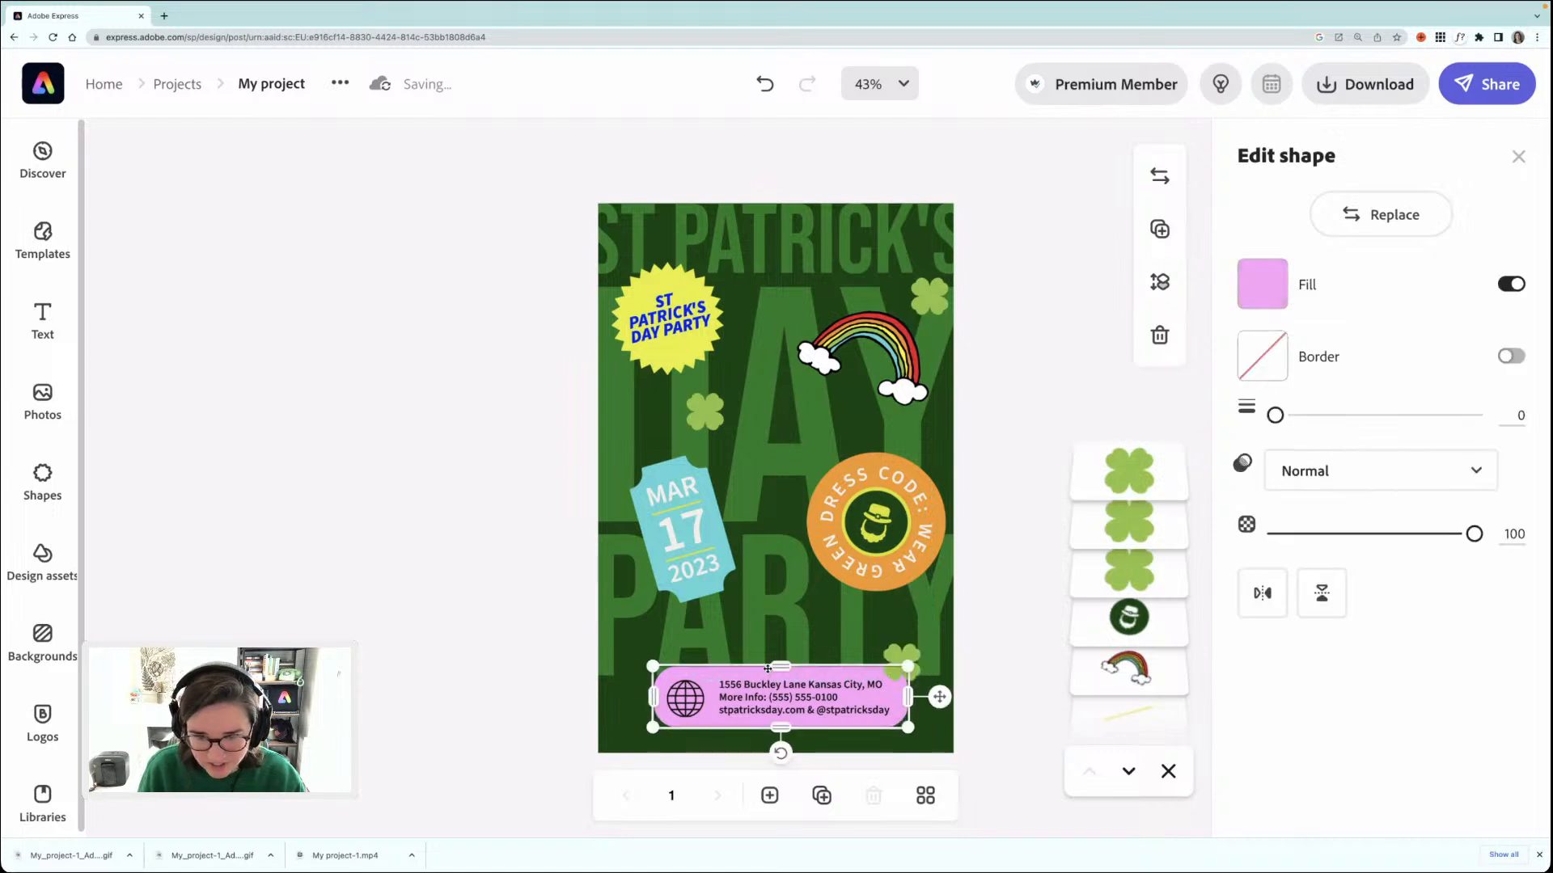
click(1262, 285)
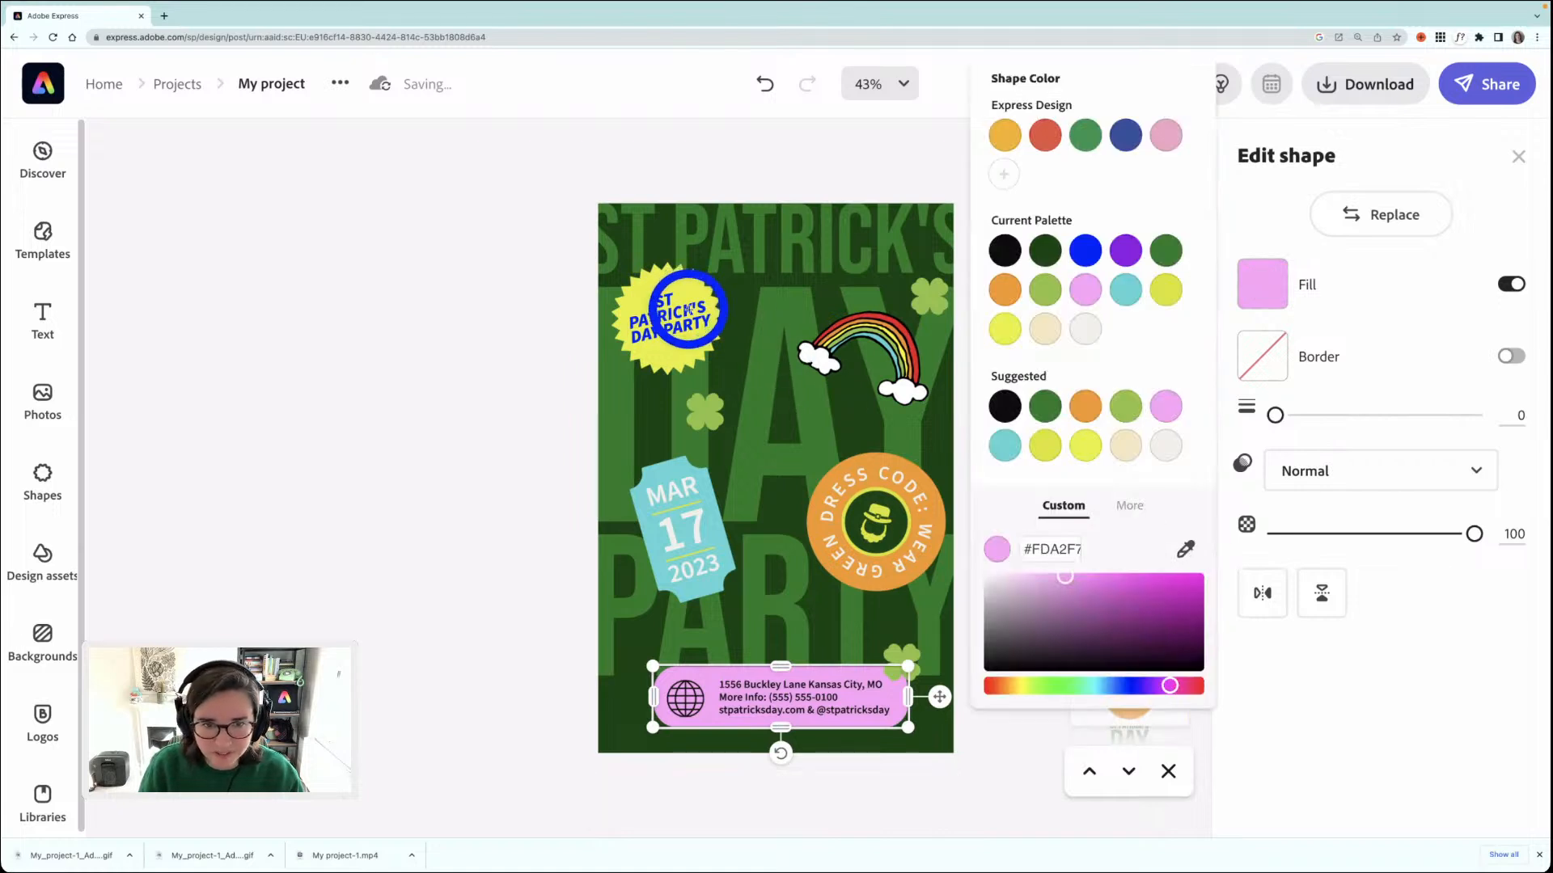
click(688, 310)
click(493, 371)
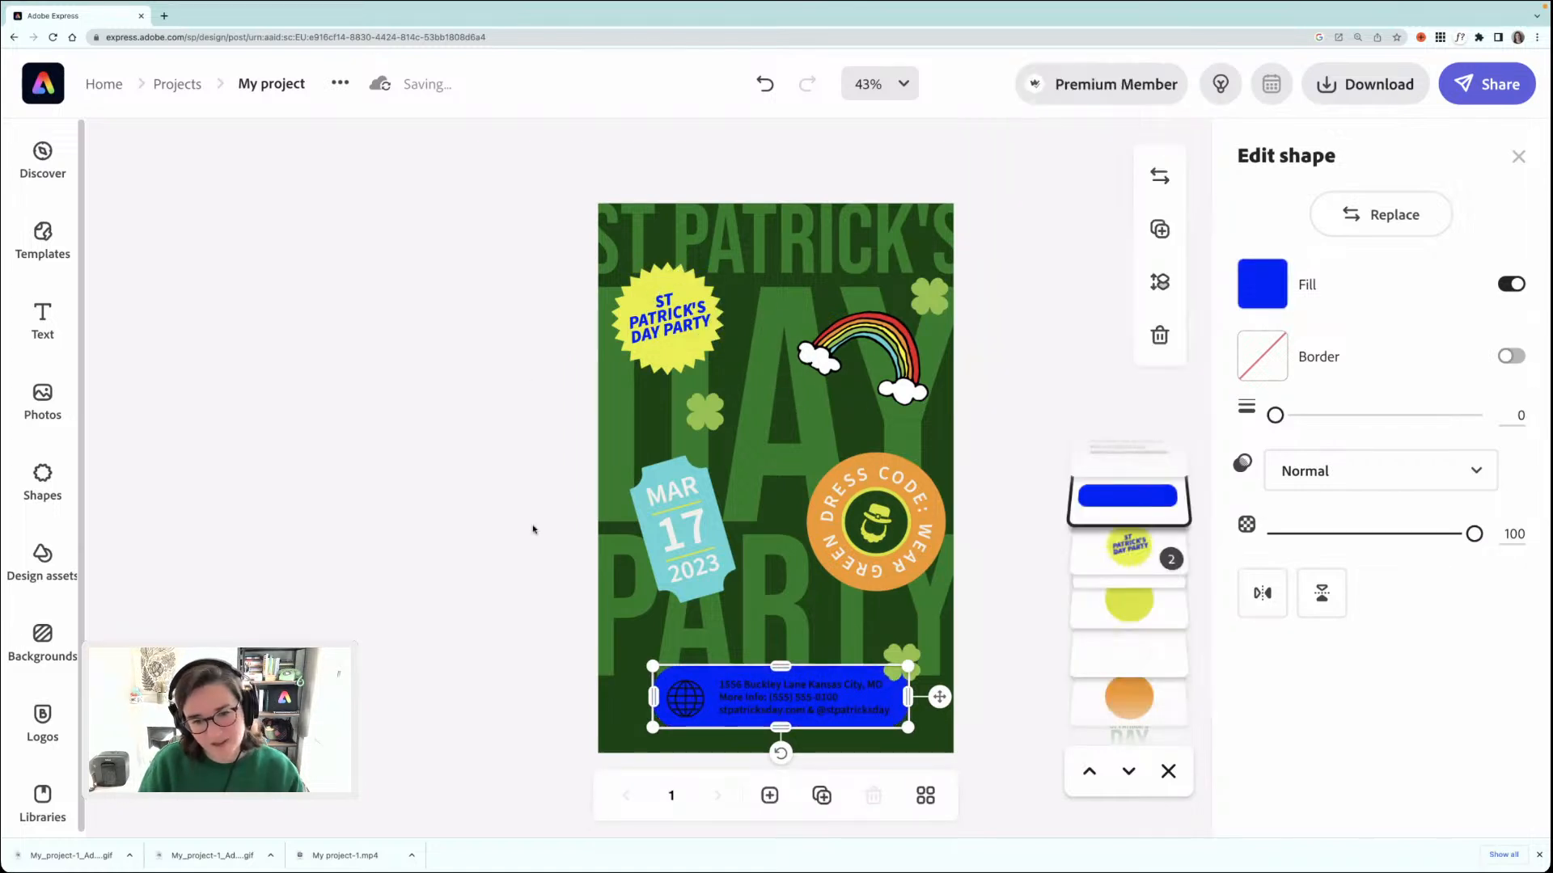
click(695, 692)
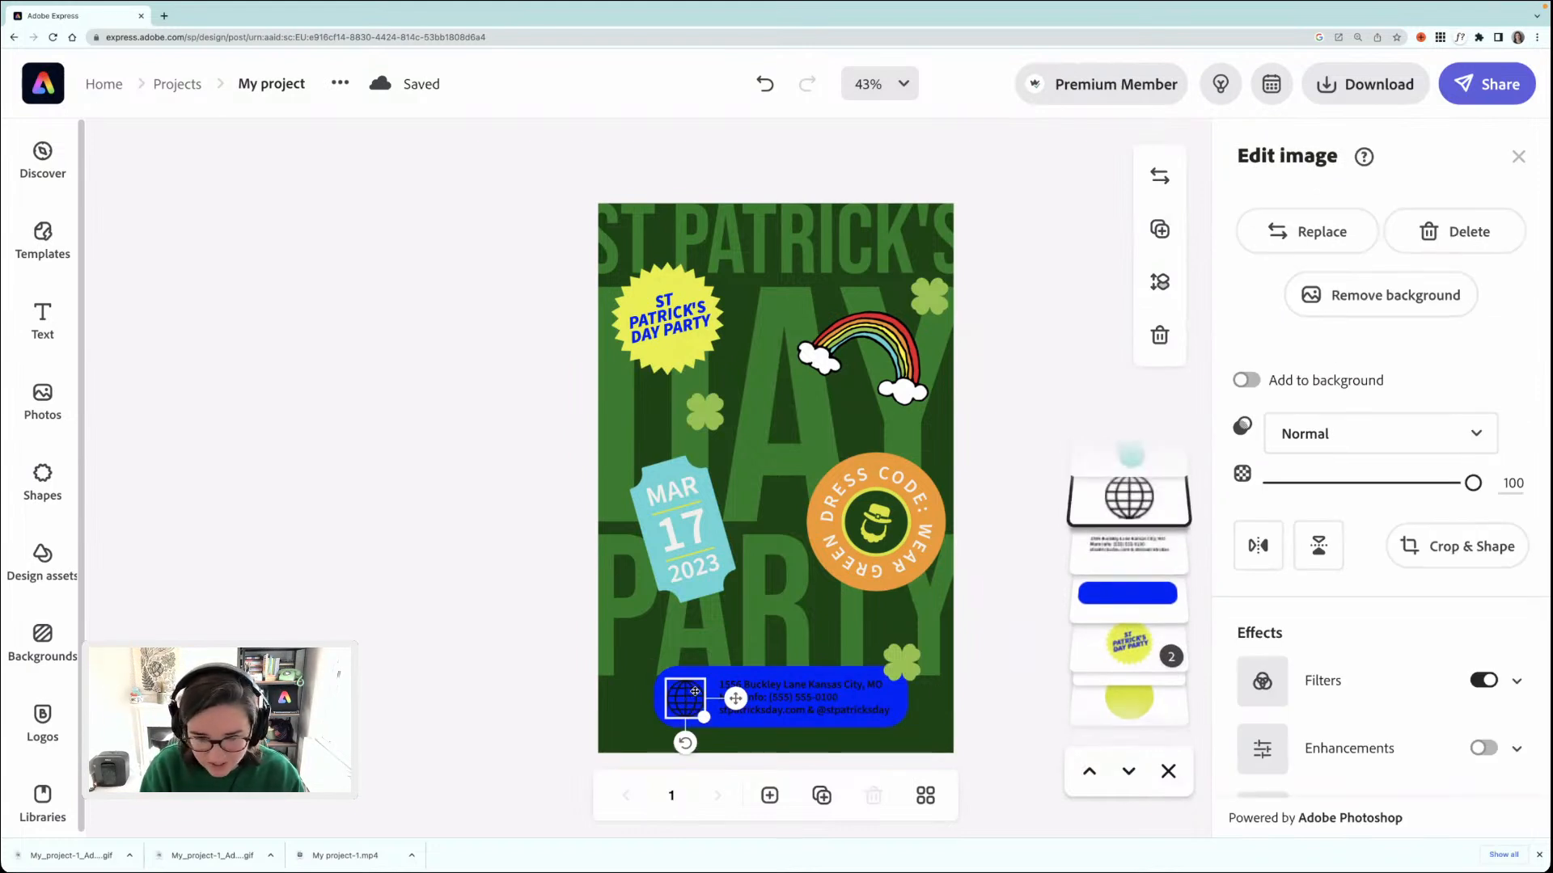
key(Delete)
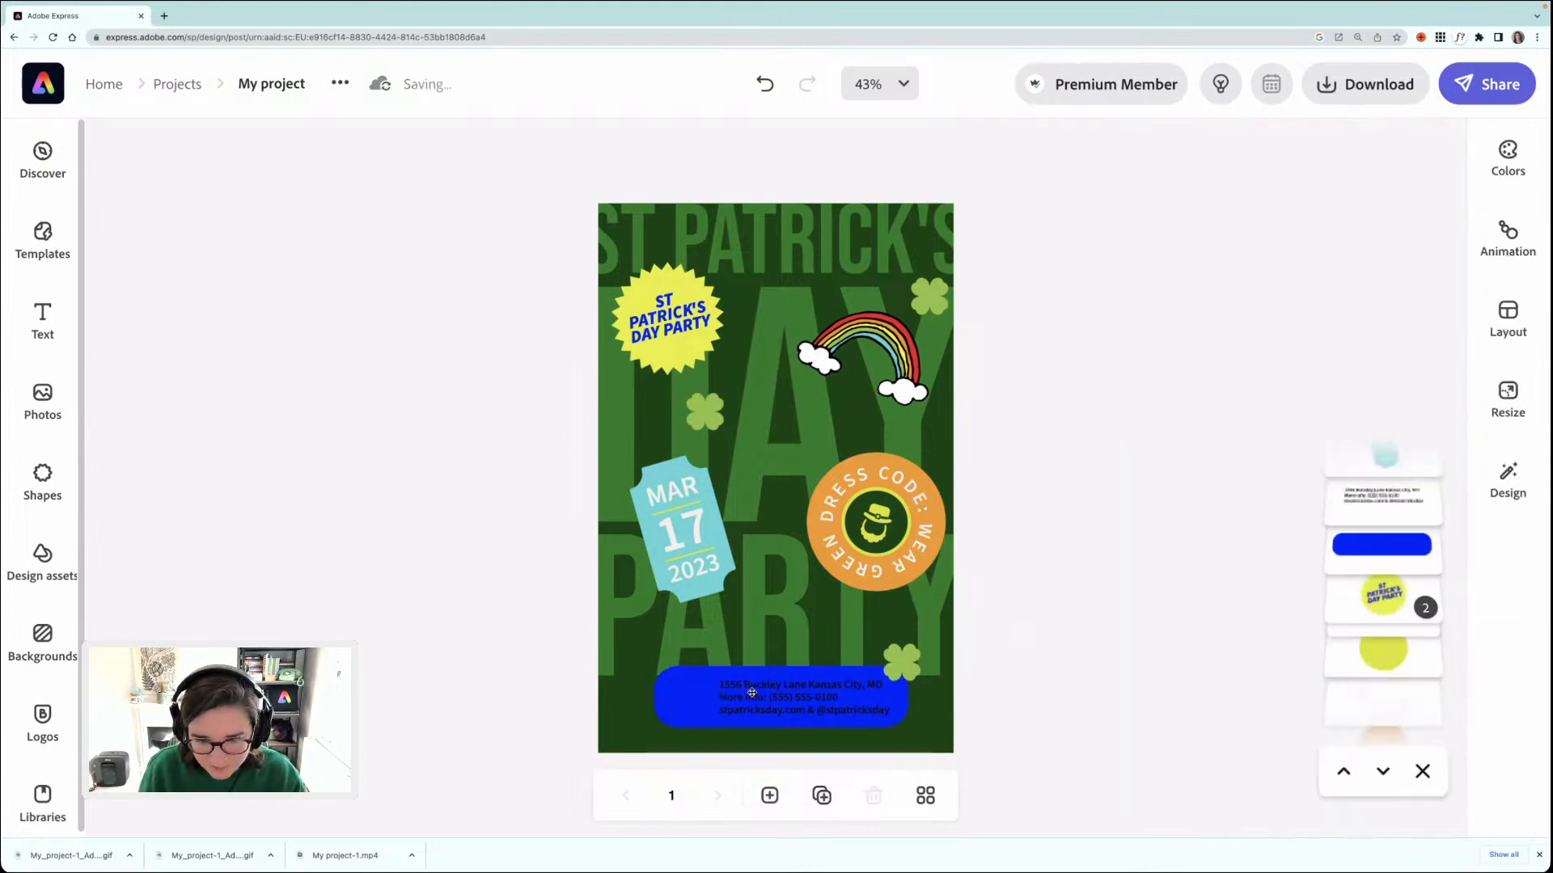
- Recolour the contact text on the blue banner with the suggested light green #8BC43E
click(754, 693)
click(1261, 395)
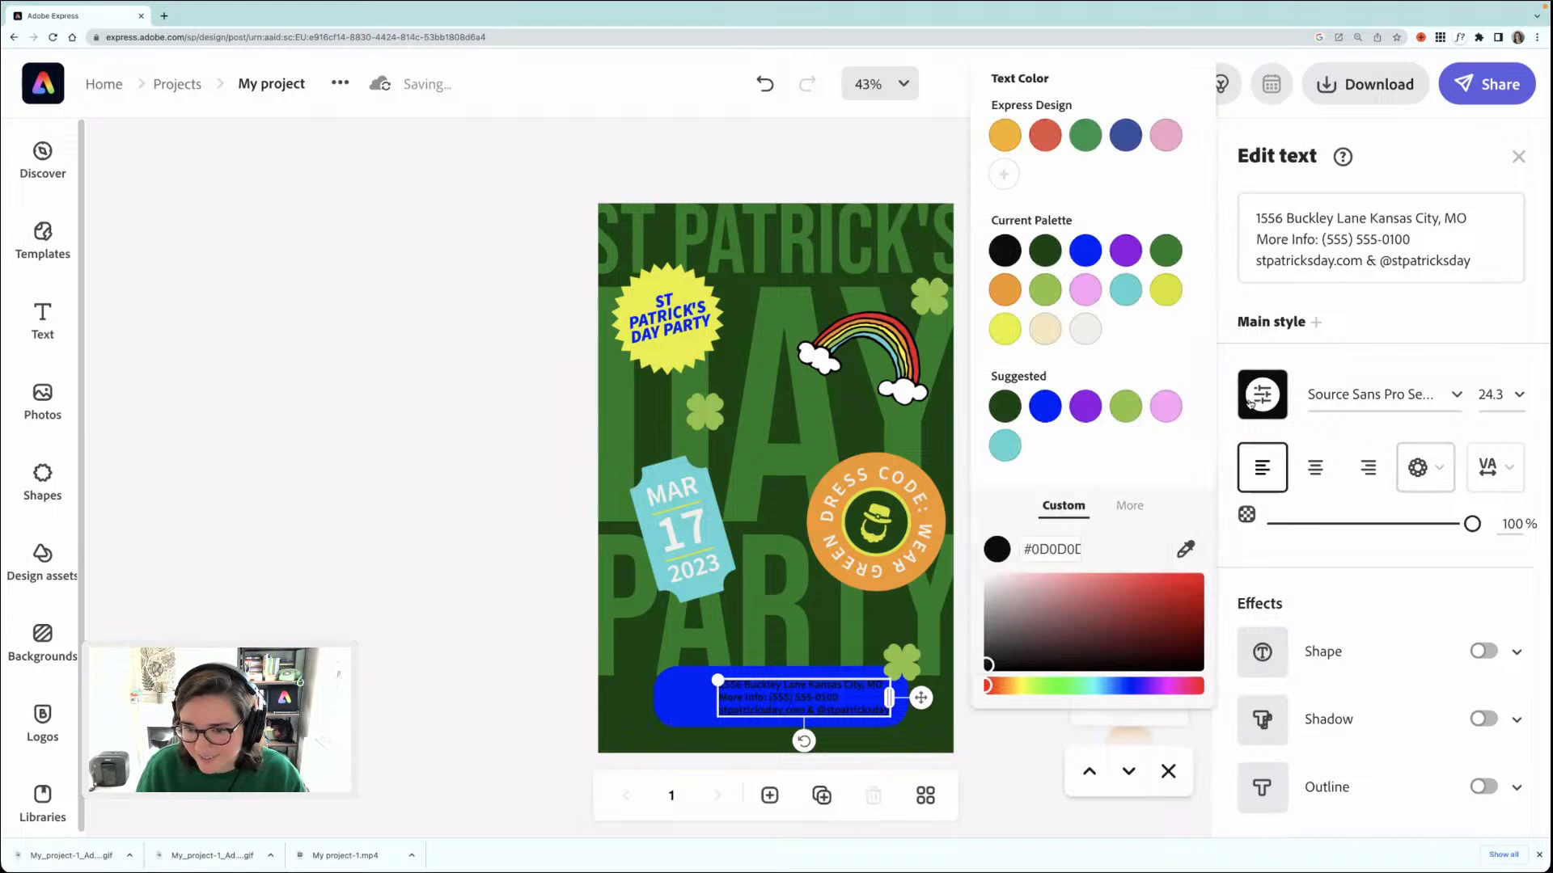
click(1139, 412)
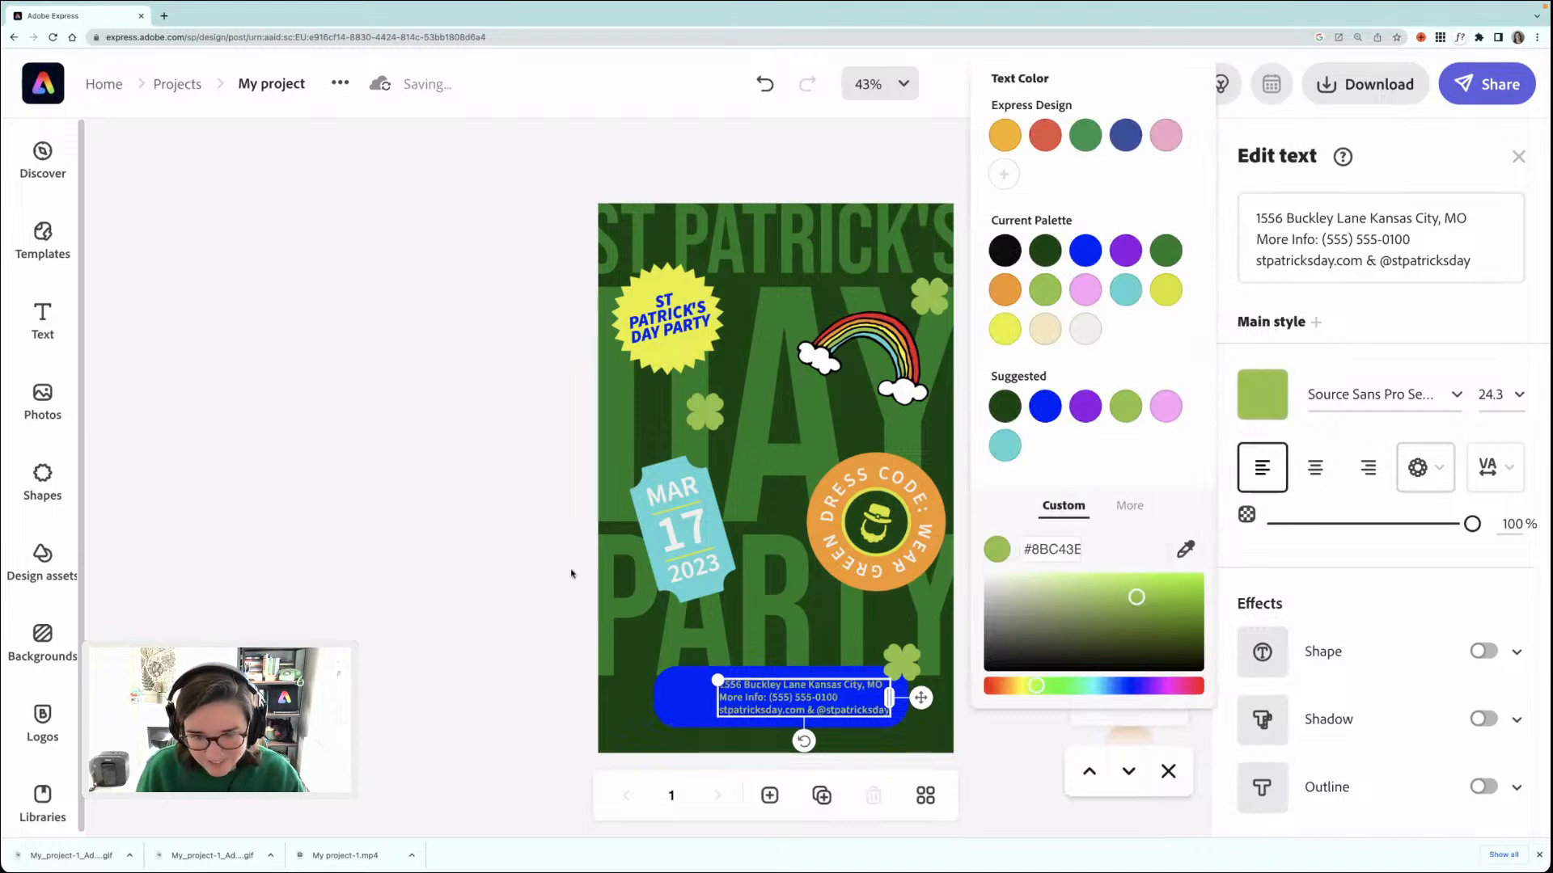
click(512, 567)
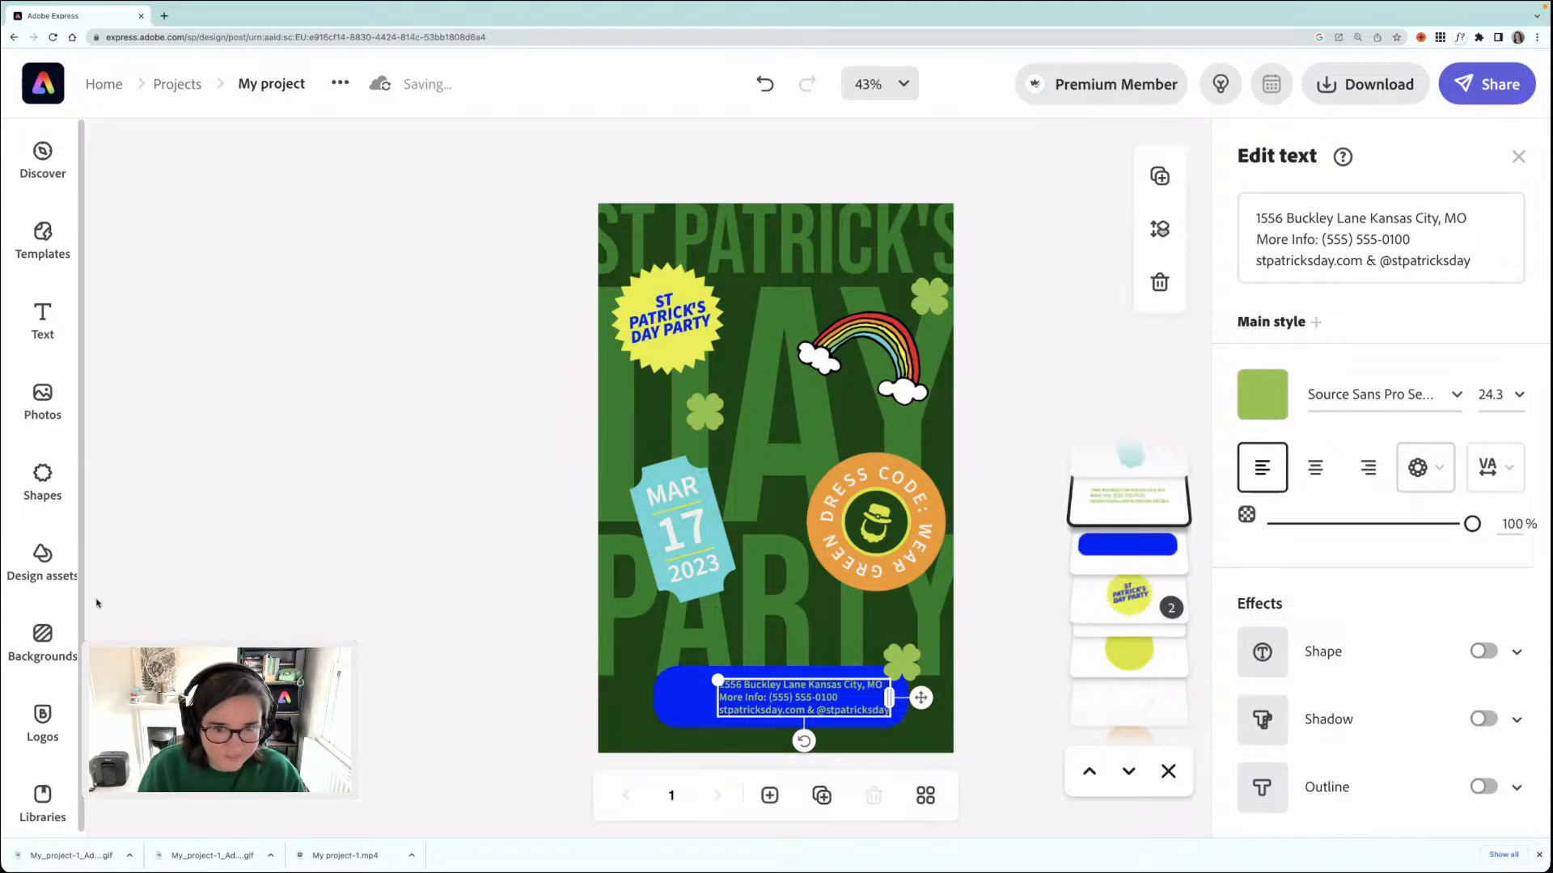
click(704, 419)
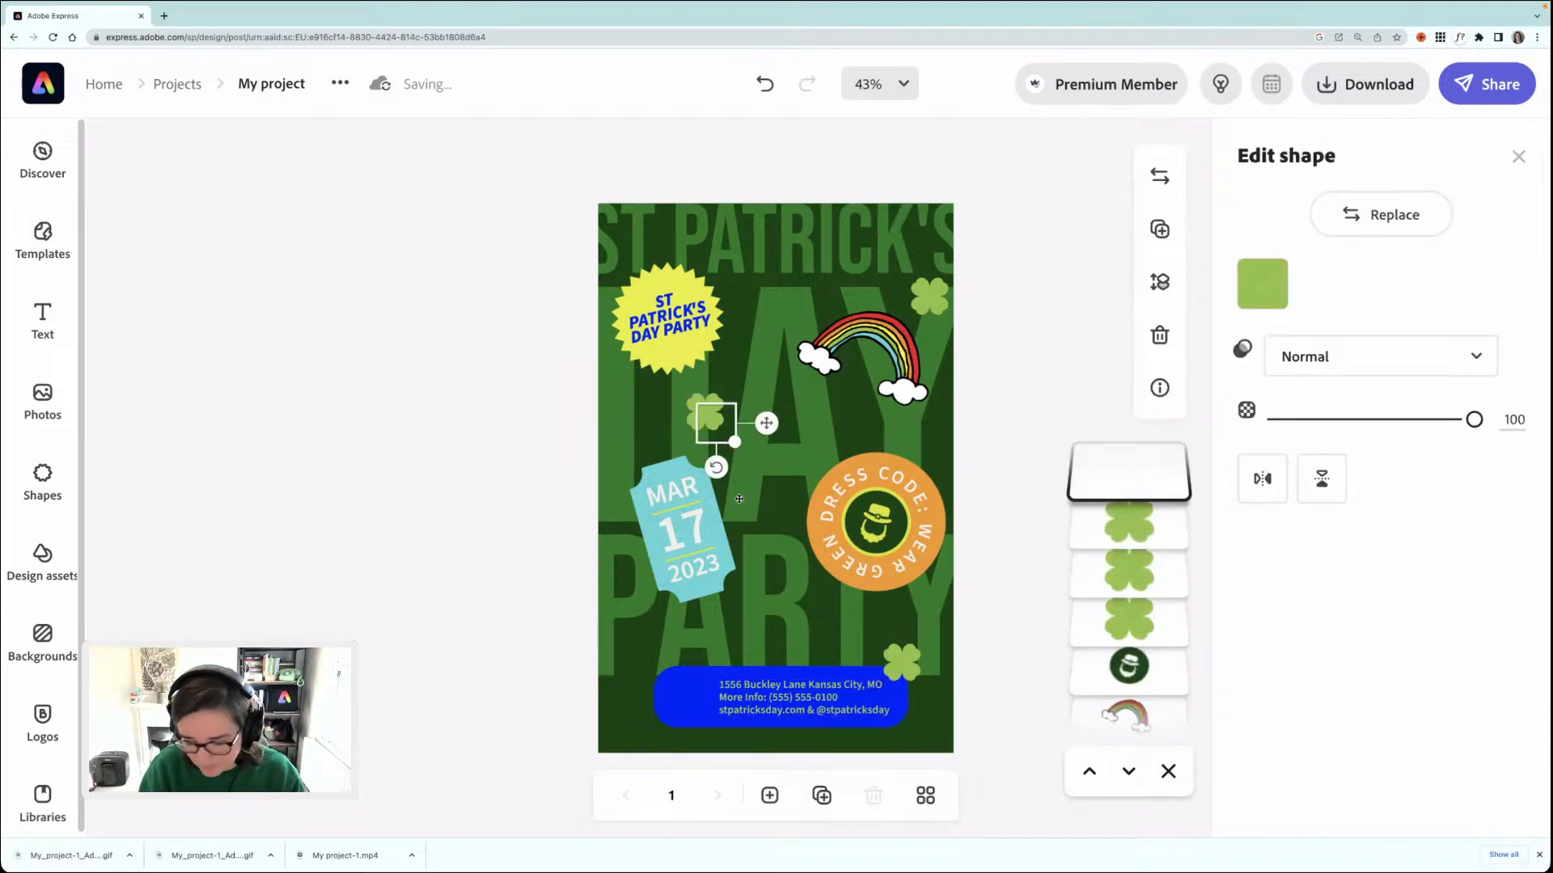
key(Delete)
- Add a solid three-leaf shamrock with a stem from the shapes, shrink it and place it beside the contact text on the blue banner
click(43, 483)
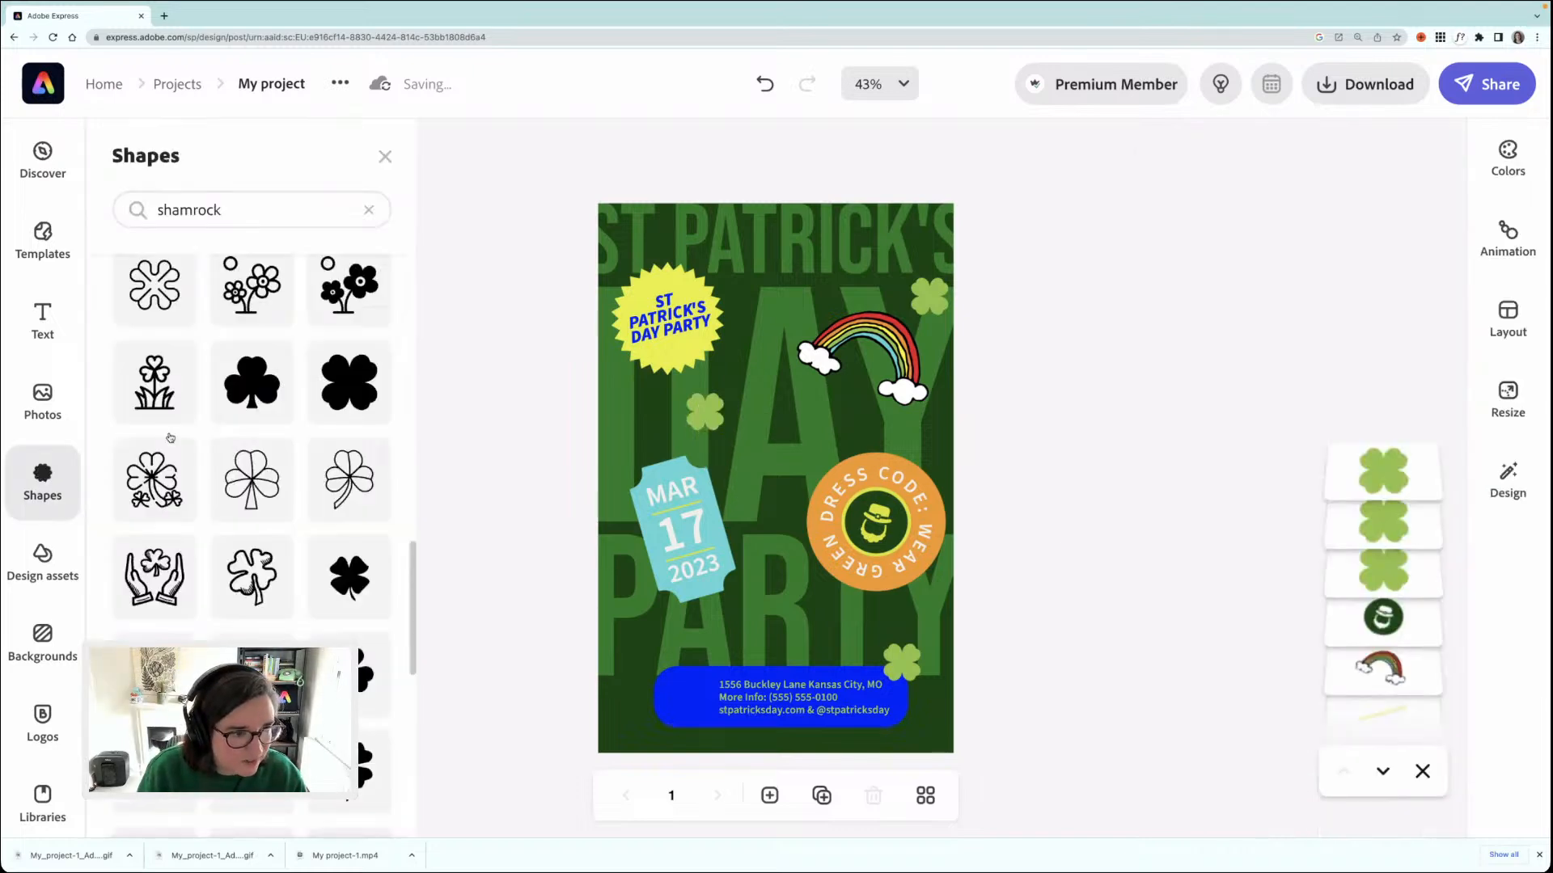
scroll(242, 461, up, 5)
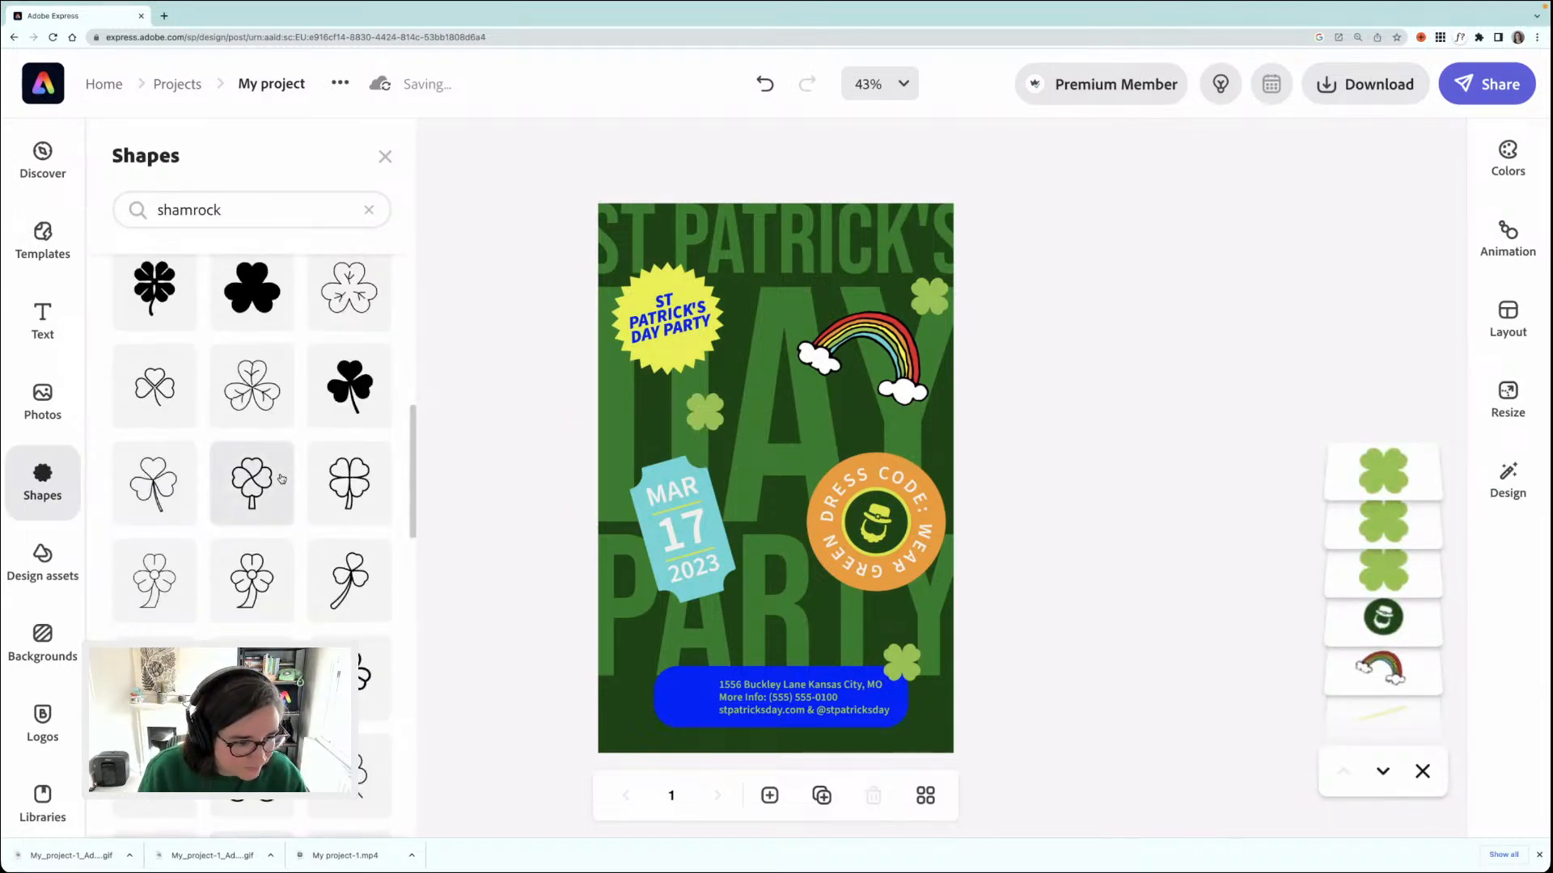
scroll(282, 479, up, 3)
drag(363, 688, 594, 646)
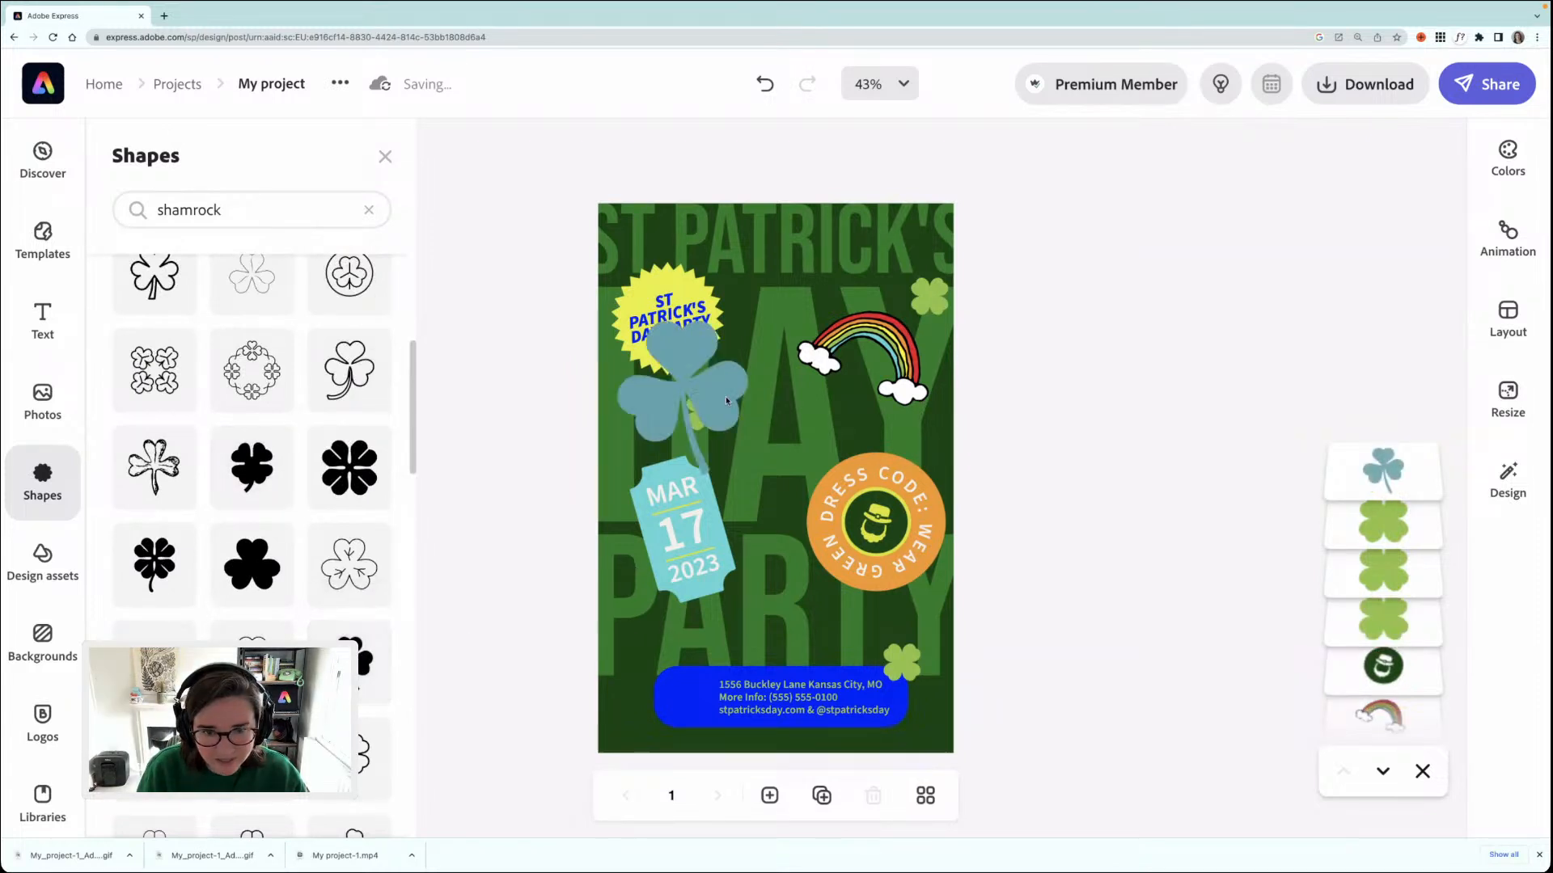
click(705, 354)
drag(738, 327, 654, 431)
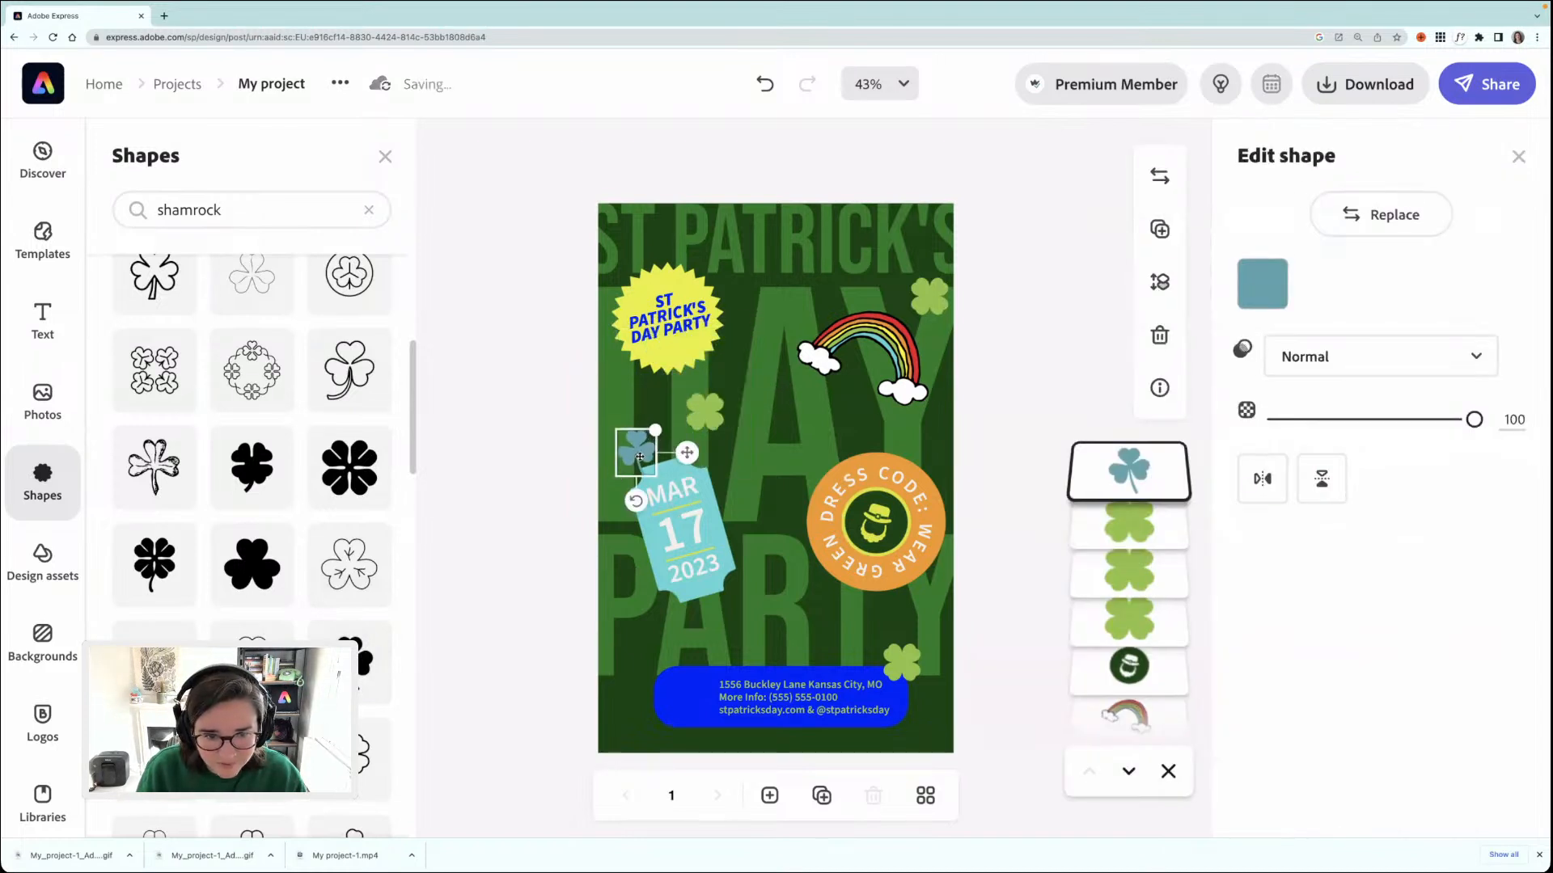
drag(671, 674, 700, 705)
- Fill the banner's shamrock with the light green #8BC43E sampled from the four-leaf clover above the date ticket
click(1262, 283)
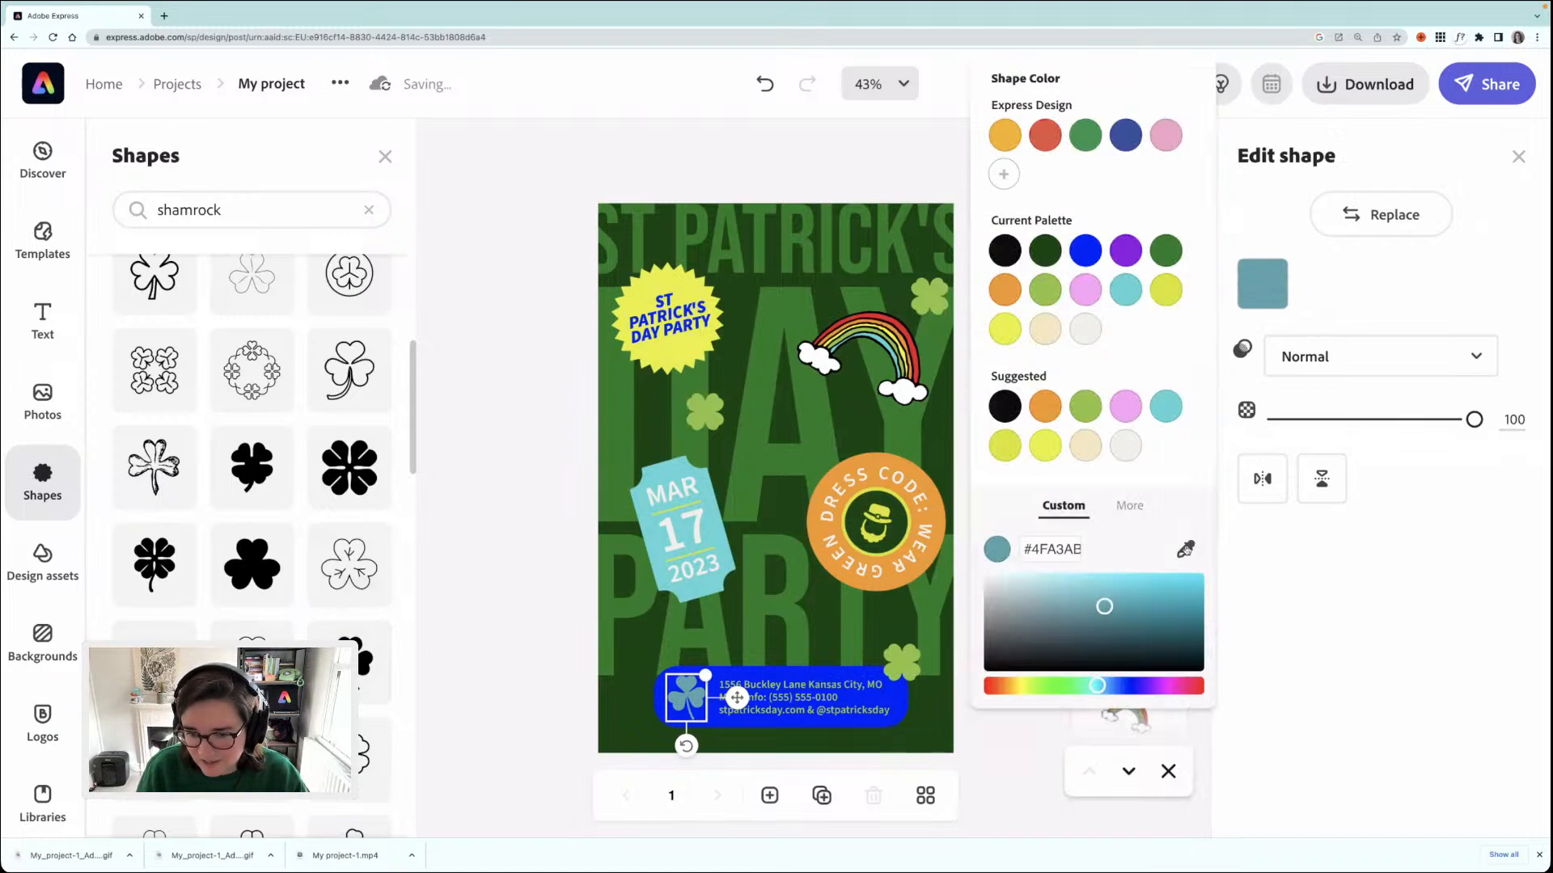
click(1186, 550)
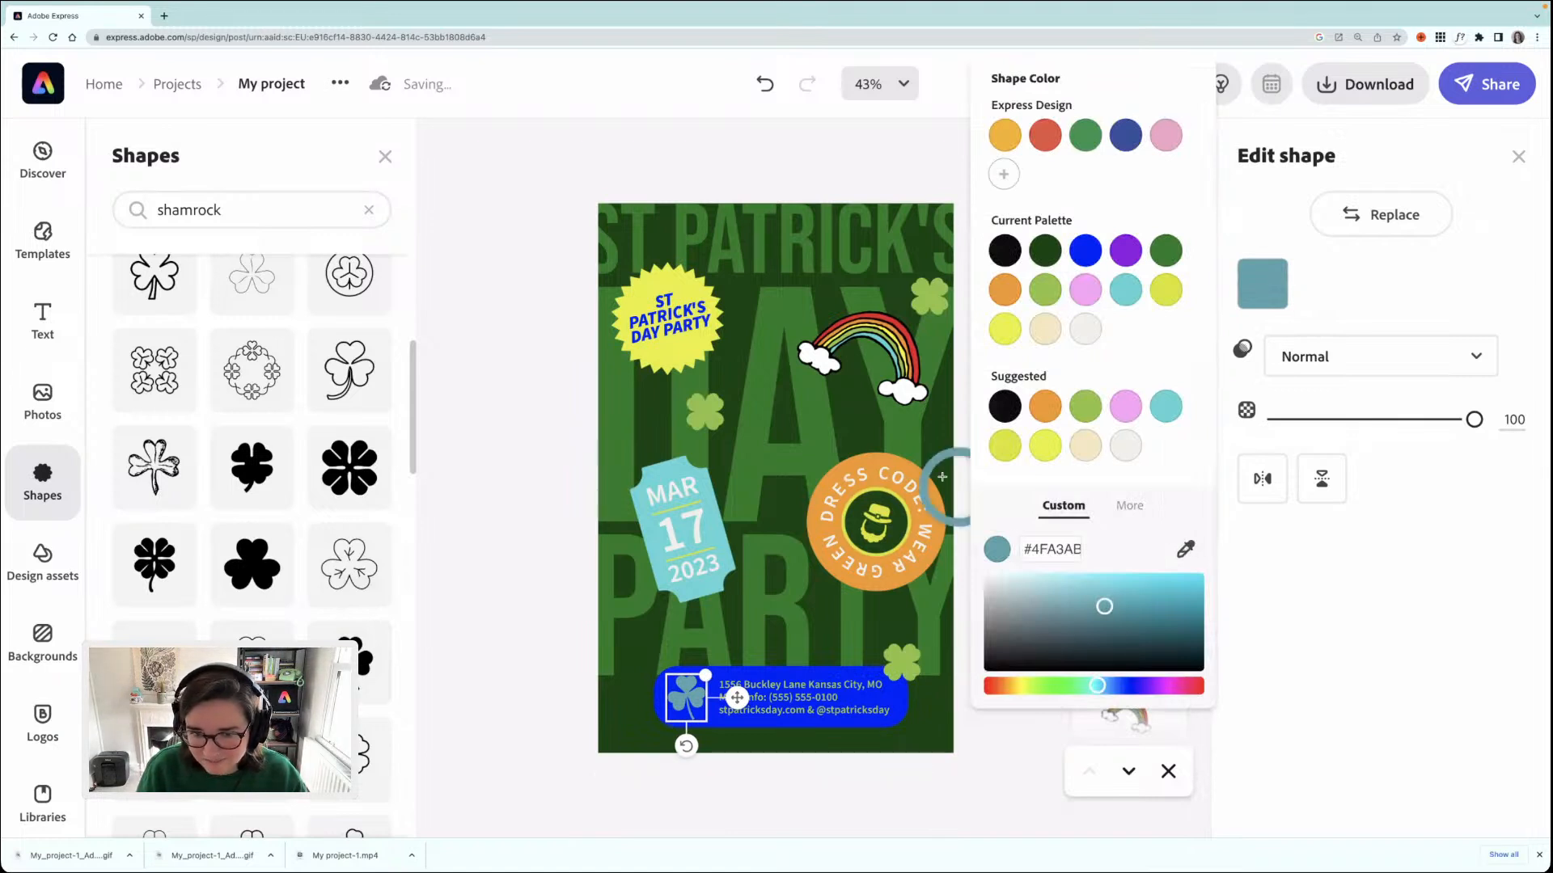
click(873, 469)
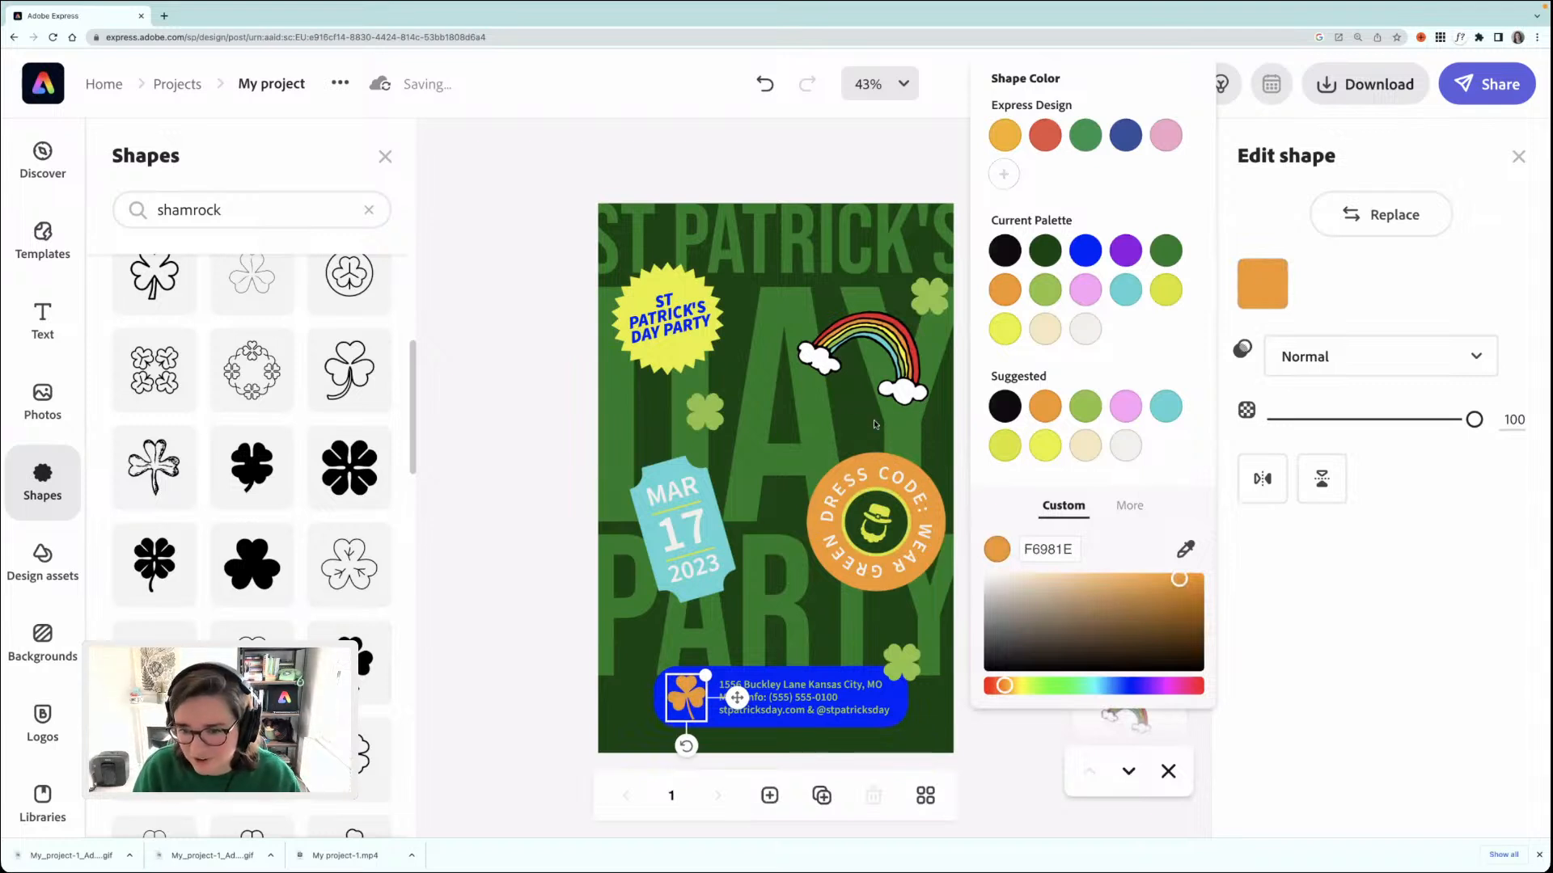
click(1184, 549)
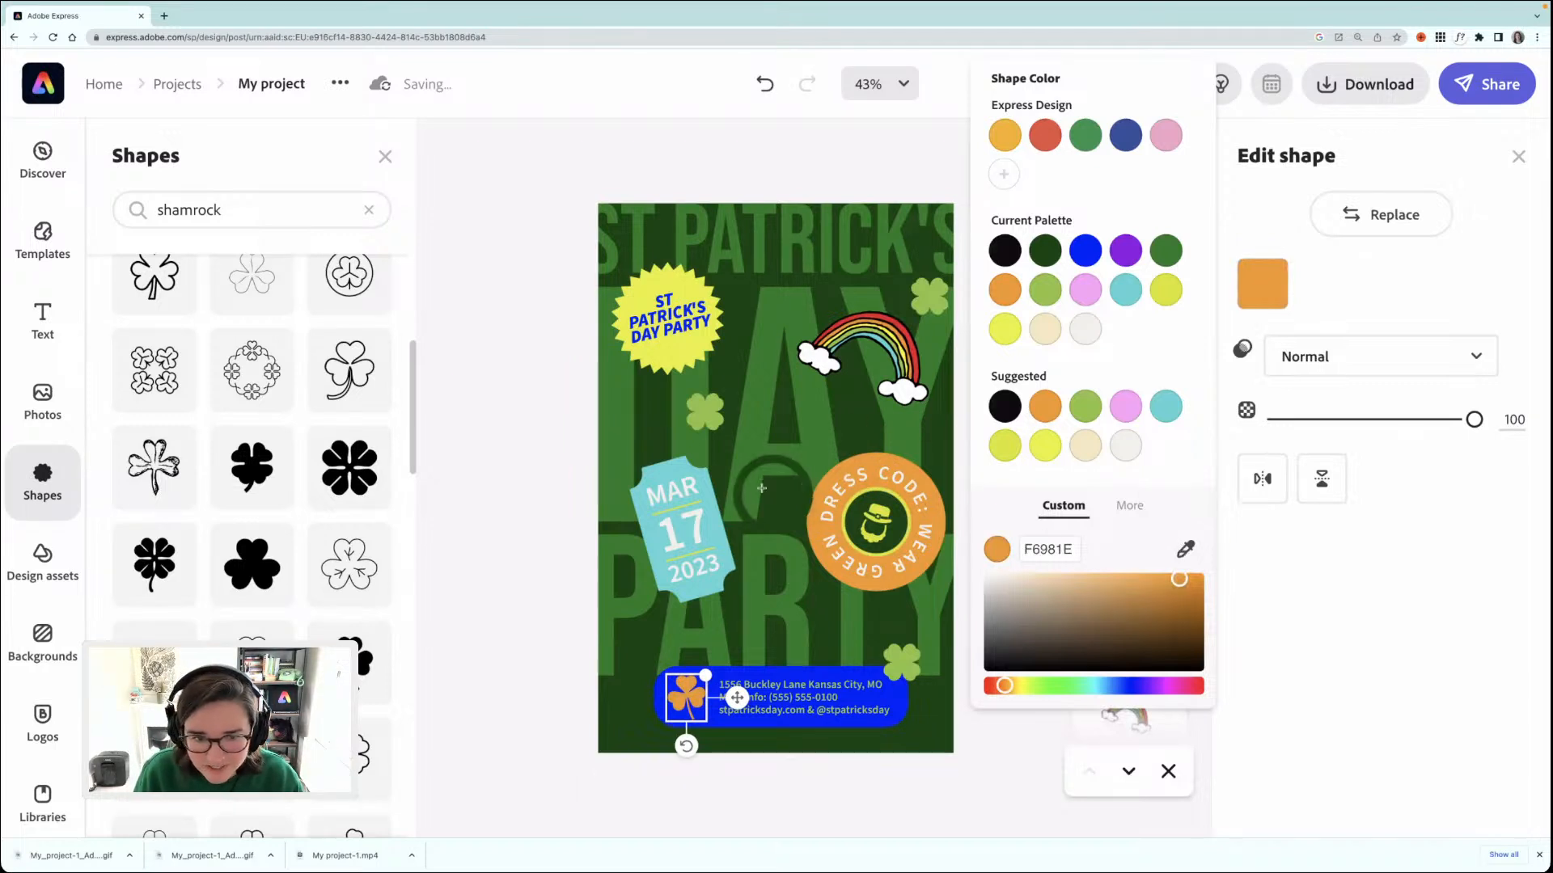
click(708, 417)
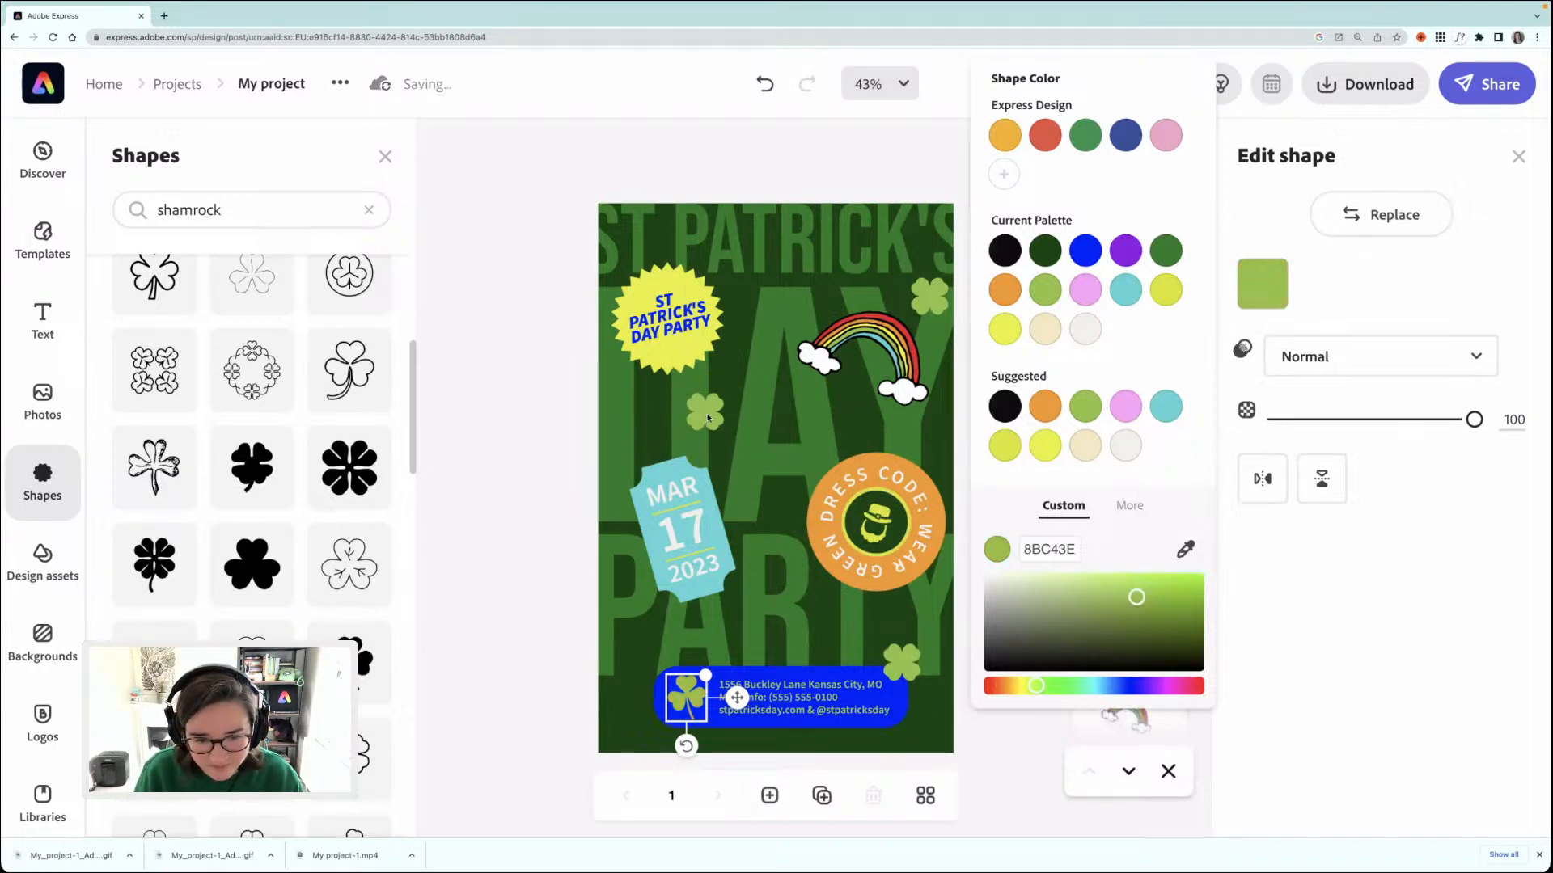
click(508, 502)
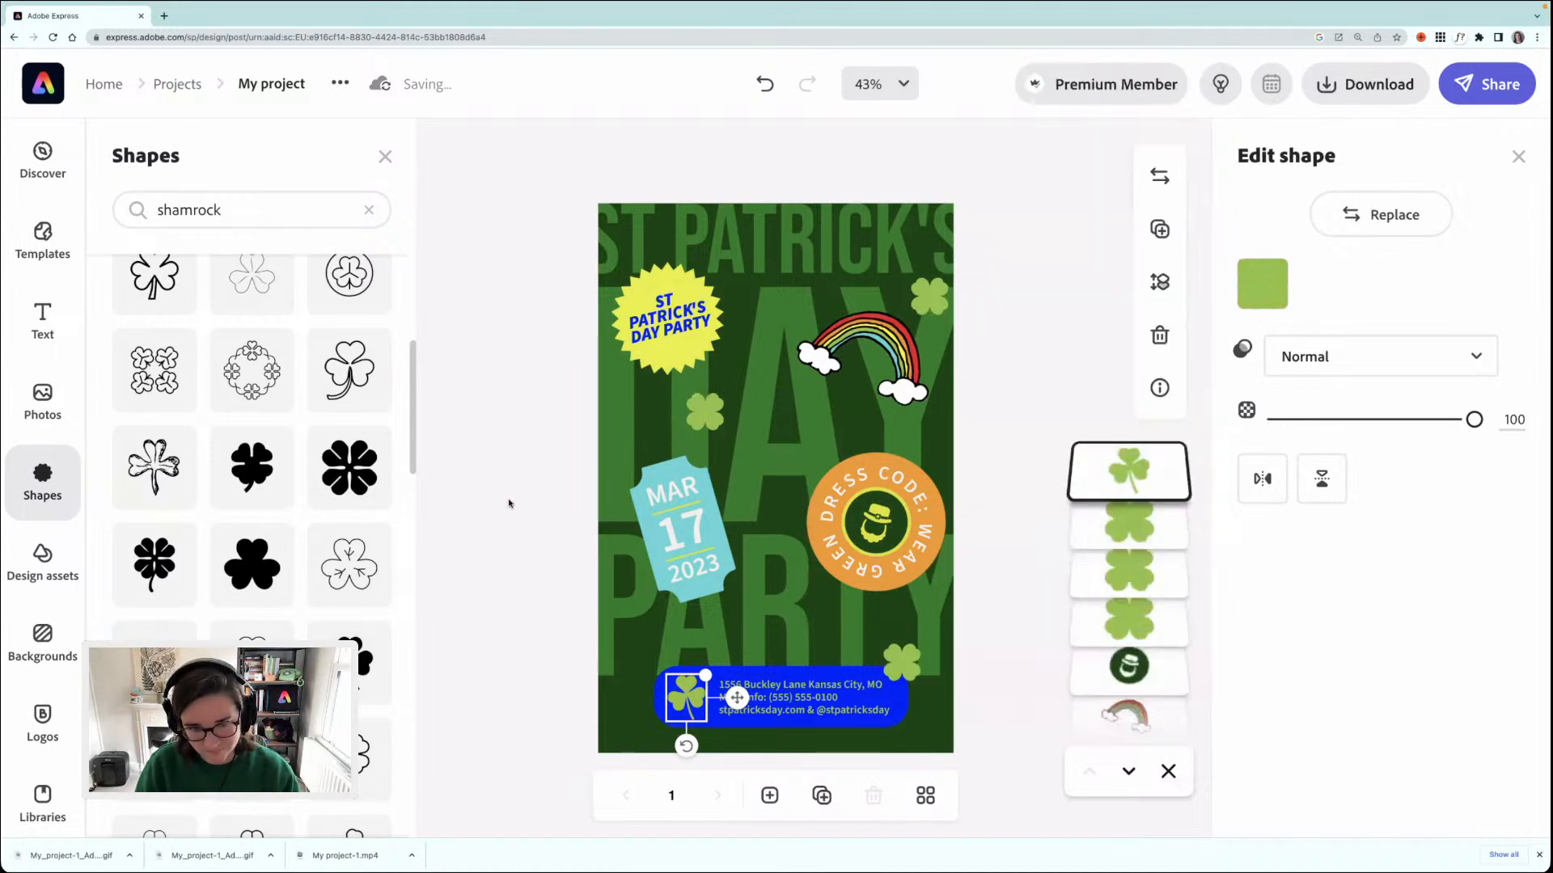
- Recolour the contact text on the blue banner with the palette's yellow #E7F222
click(839, 710)
click(1263, 394)
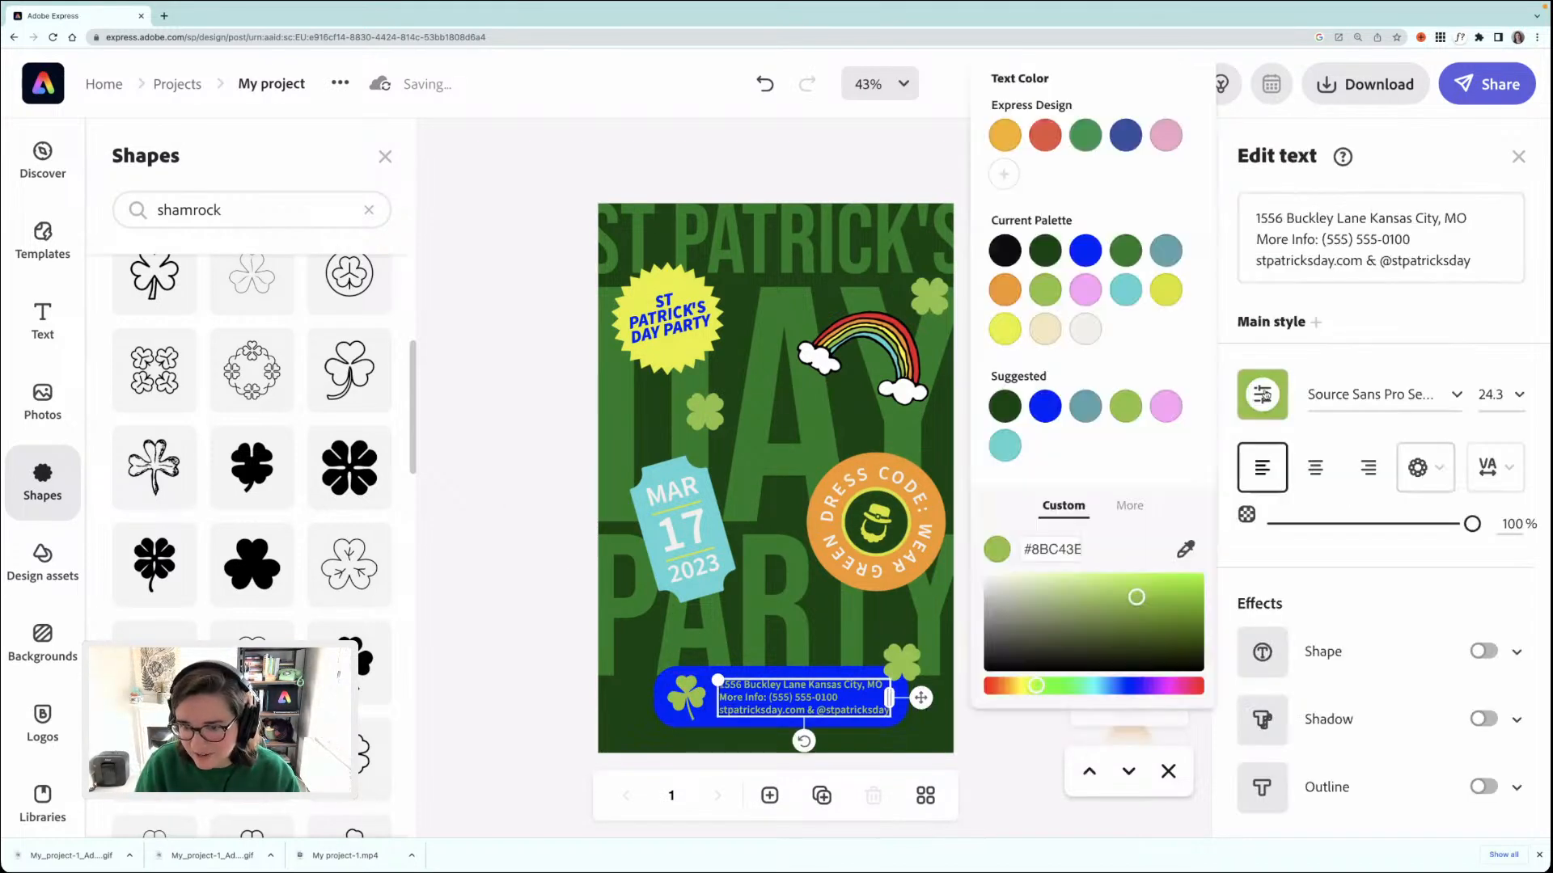
click(1004, 328)
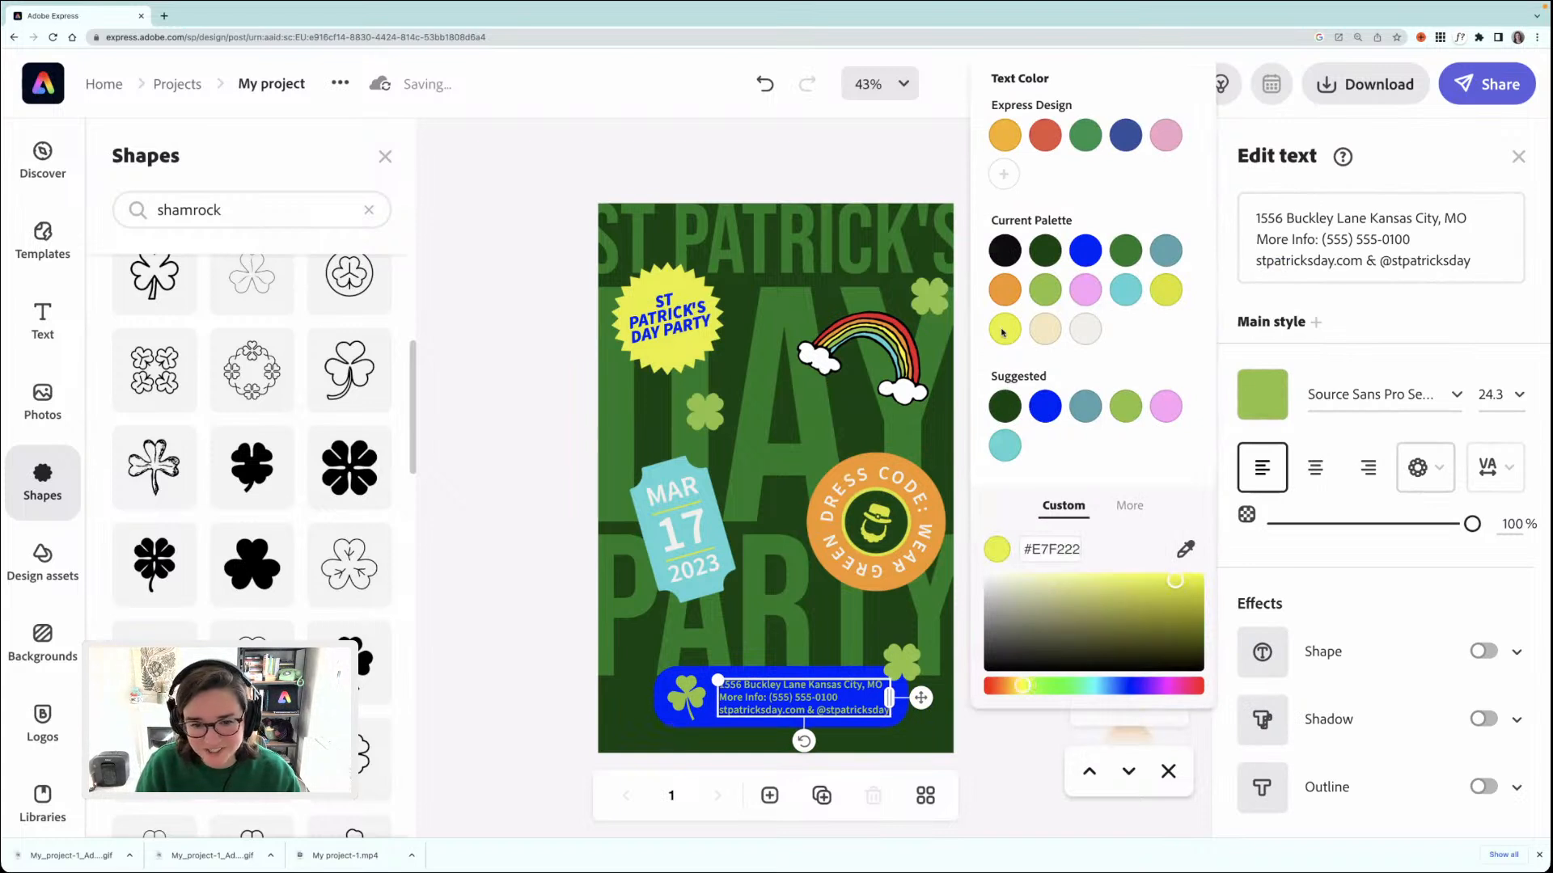
click(532, 485)
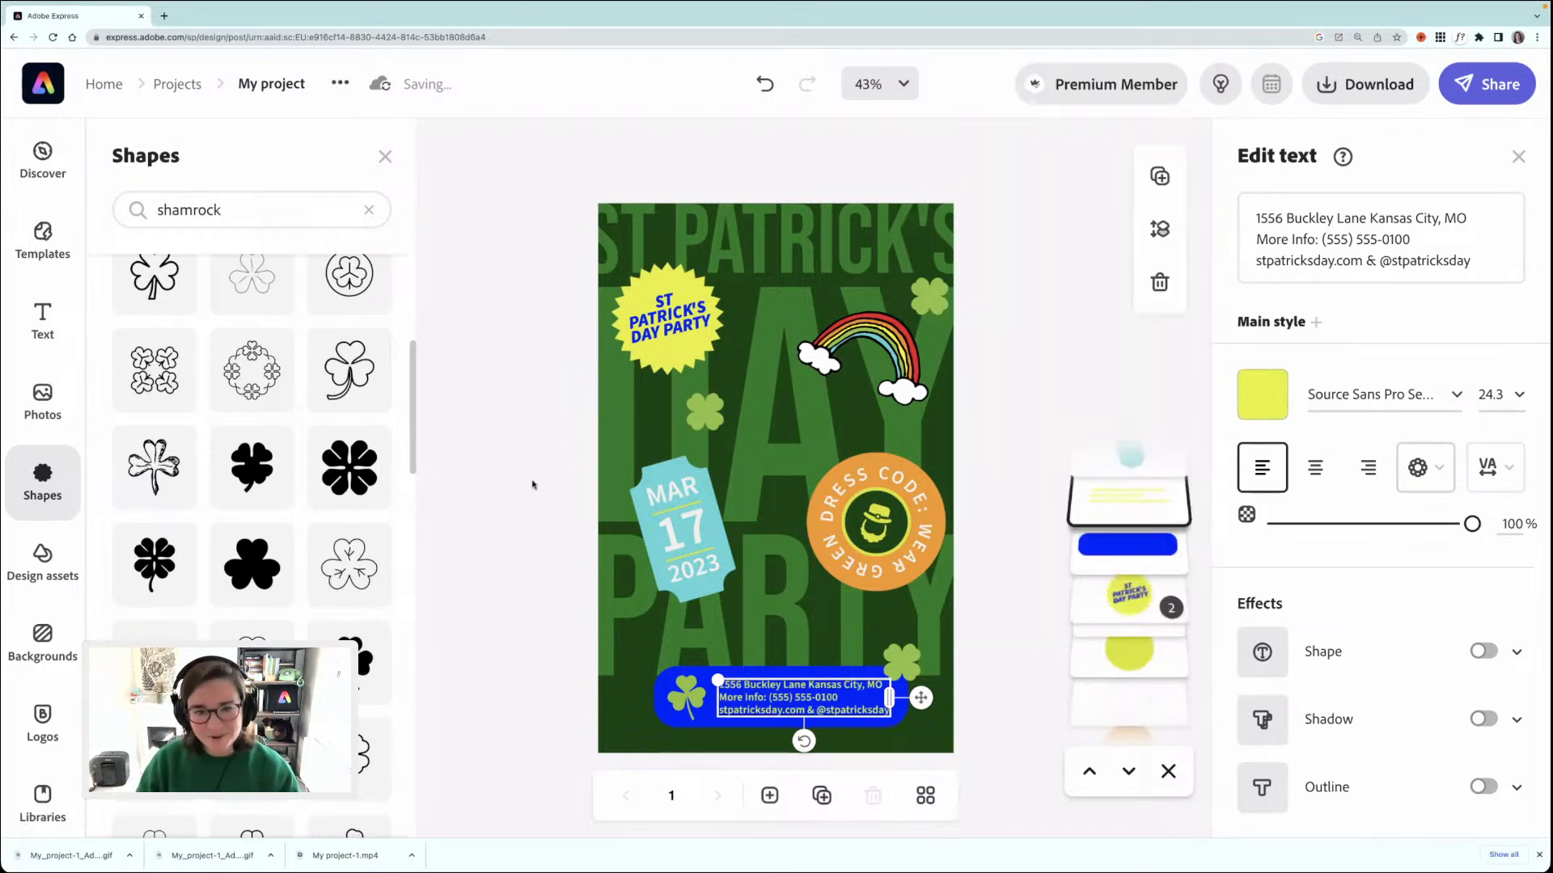
- Move the rainbow slightly up and to the left, away from the poster's right edge
click(532, 484)
click(873, 340)
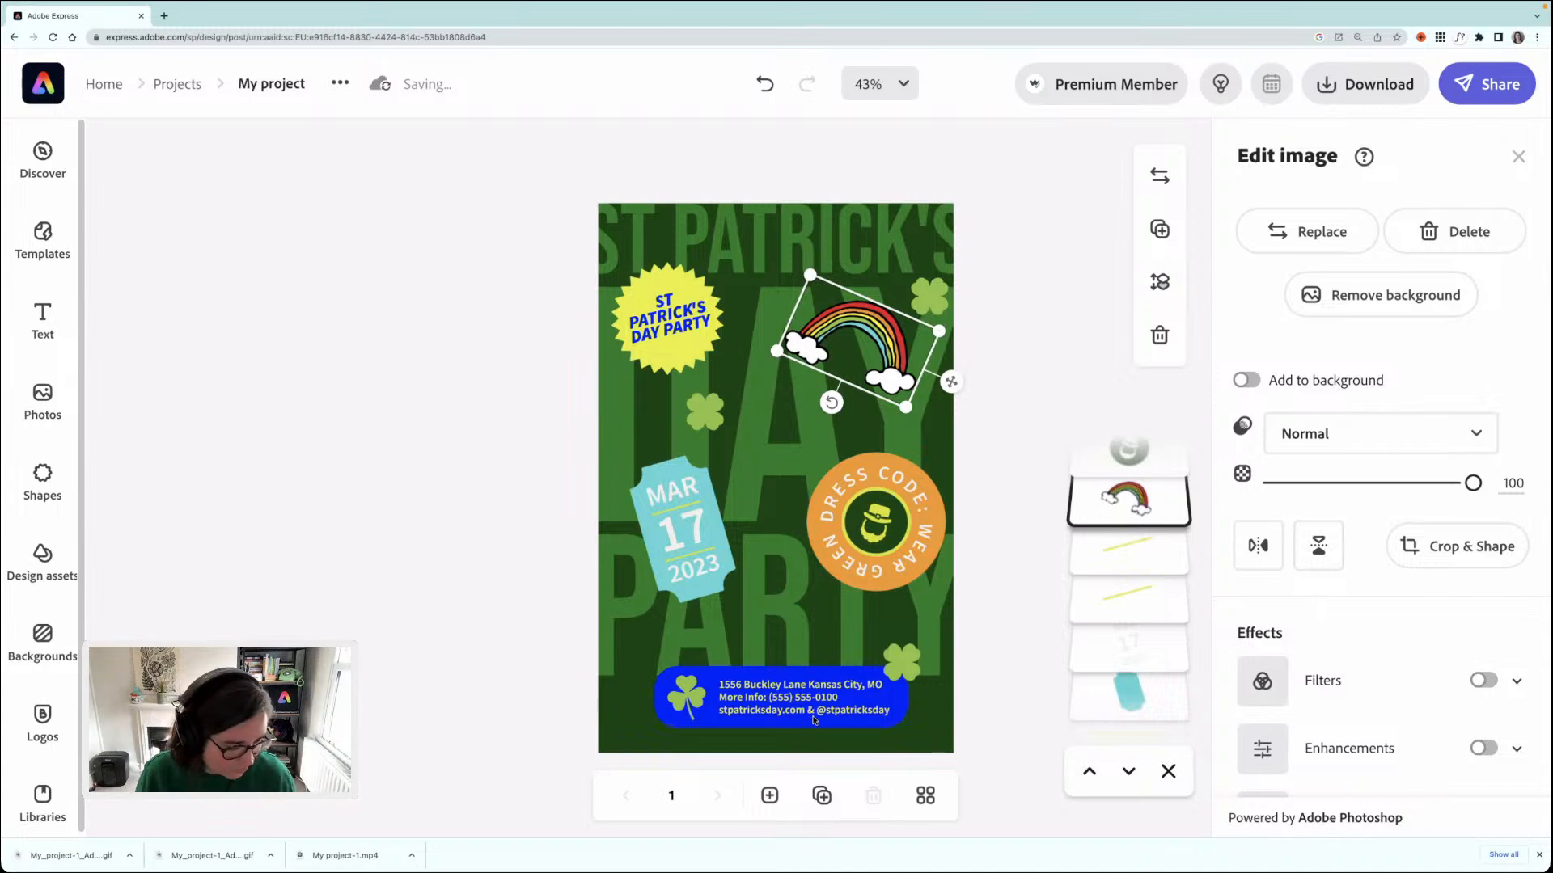
click(435, 557)
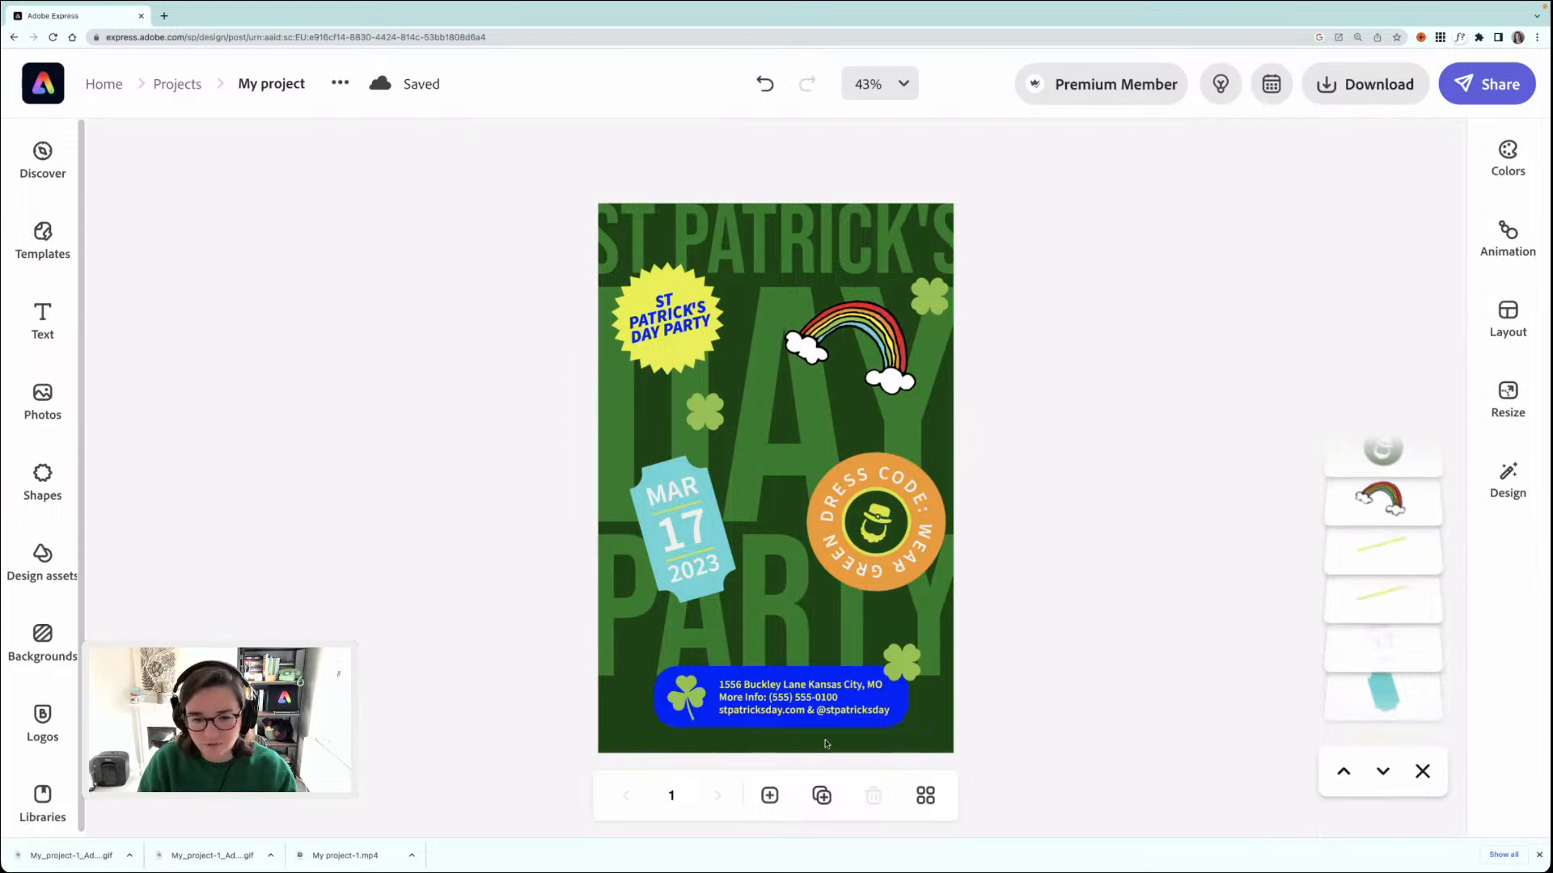
- Duplicate the poster page and resize the copy to A5, 148 x 210 mm
click(822, 795)
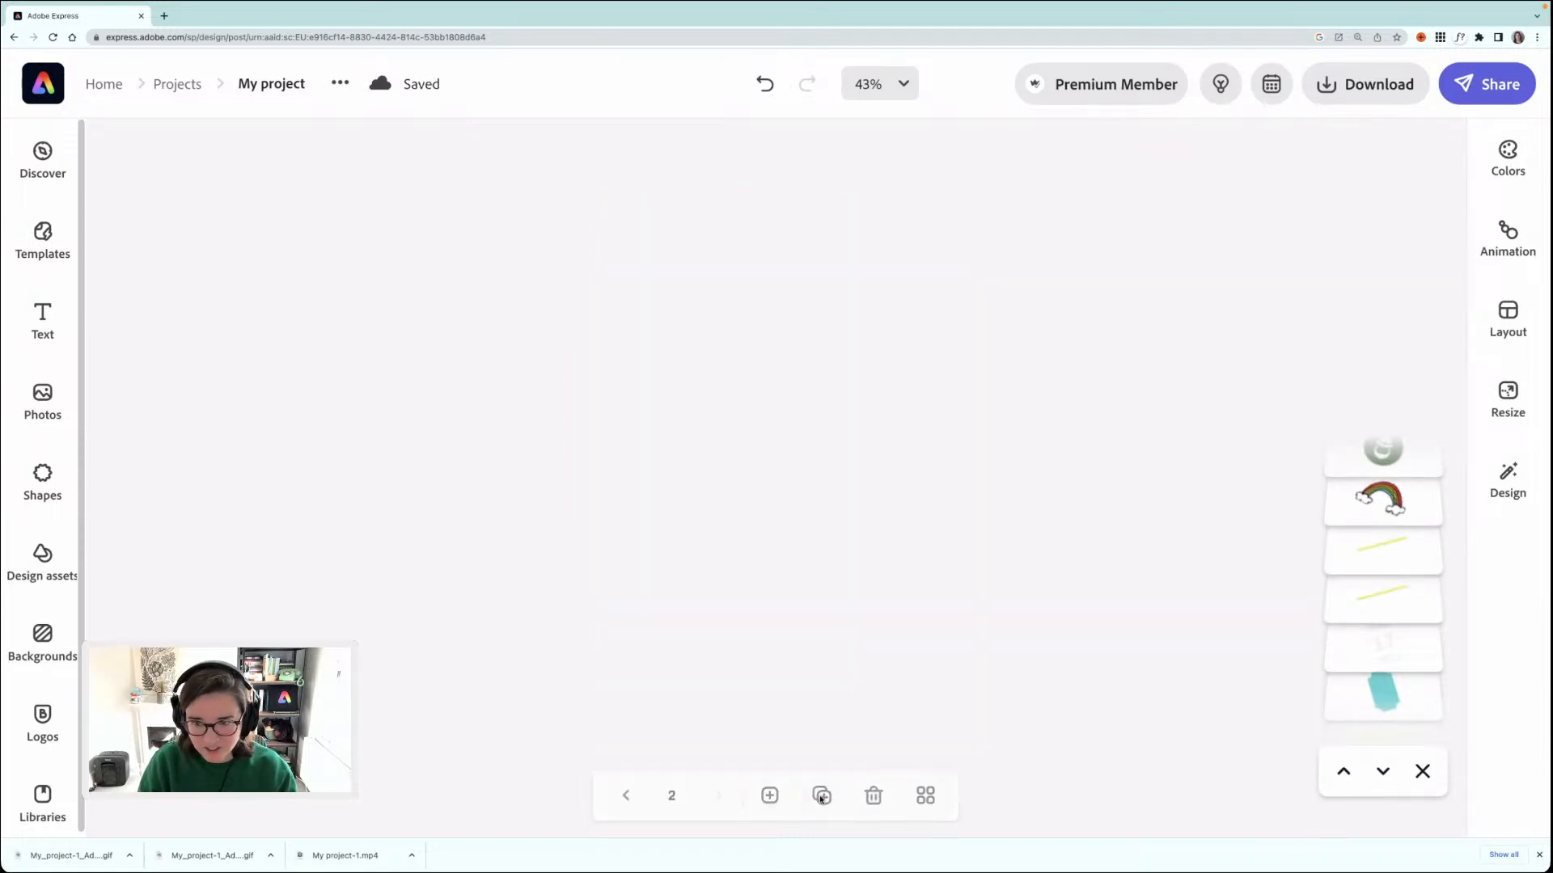
click(1506, 395)
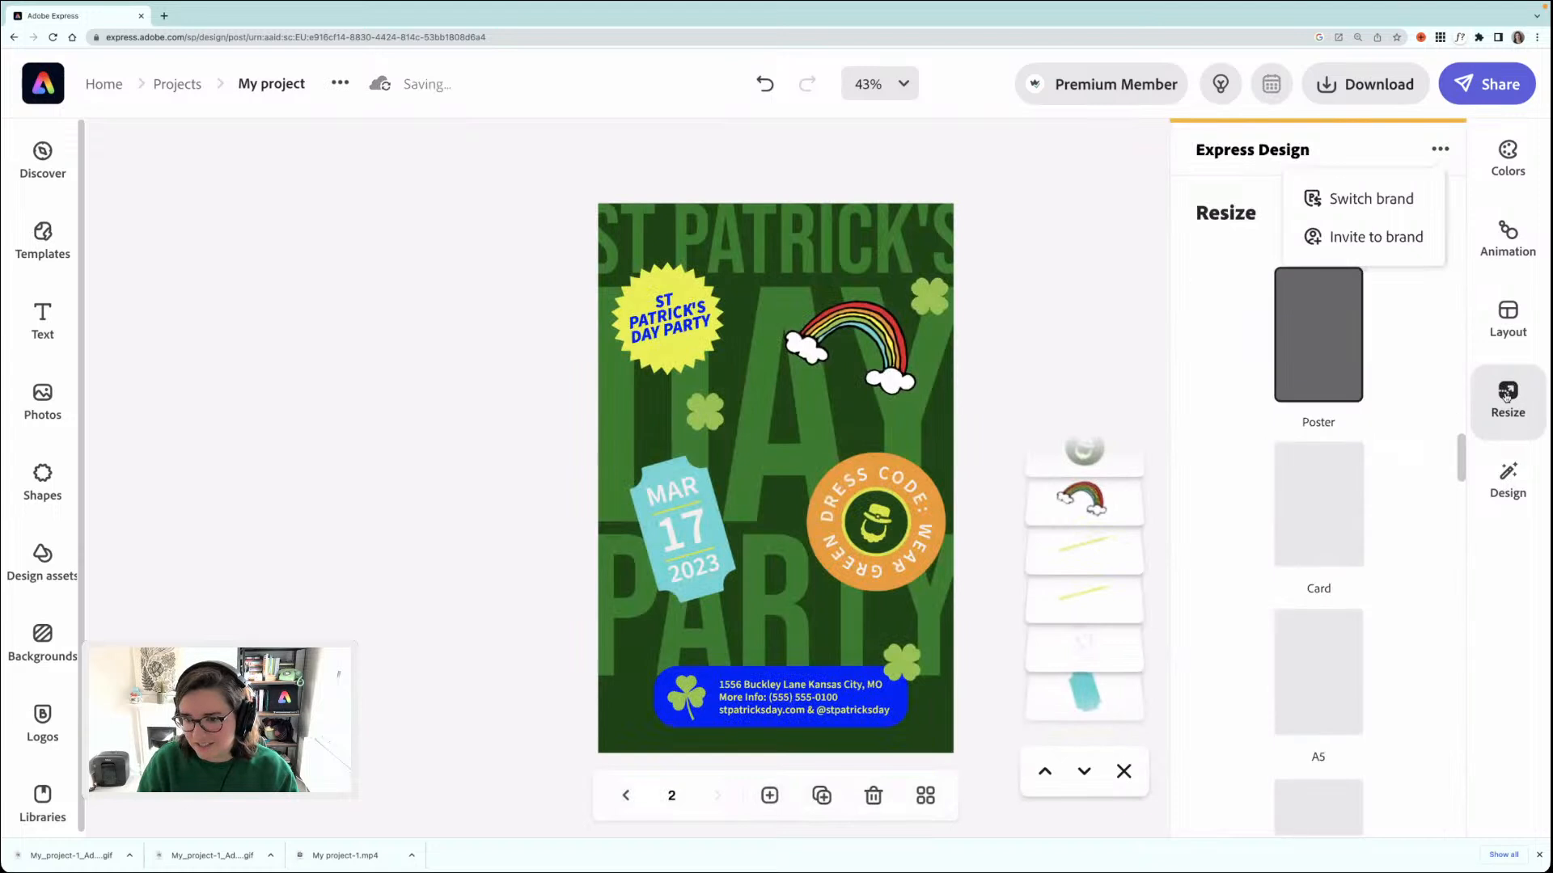
scroll(1406, 495, down, 3)
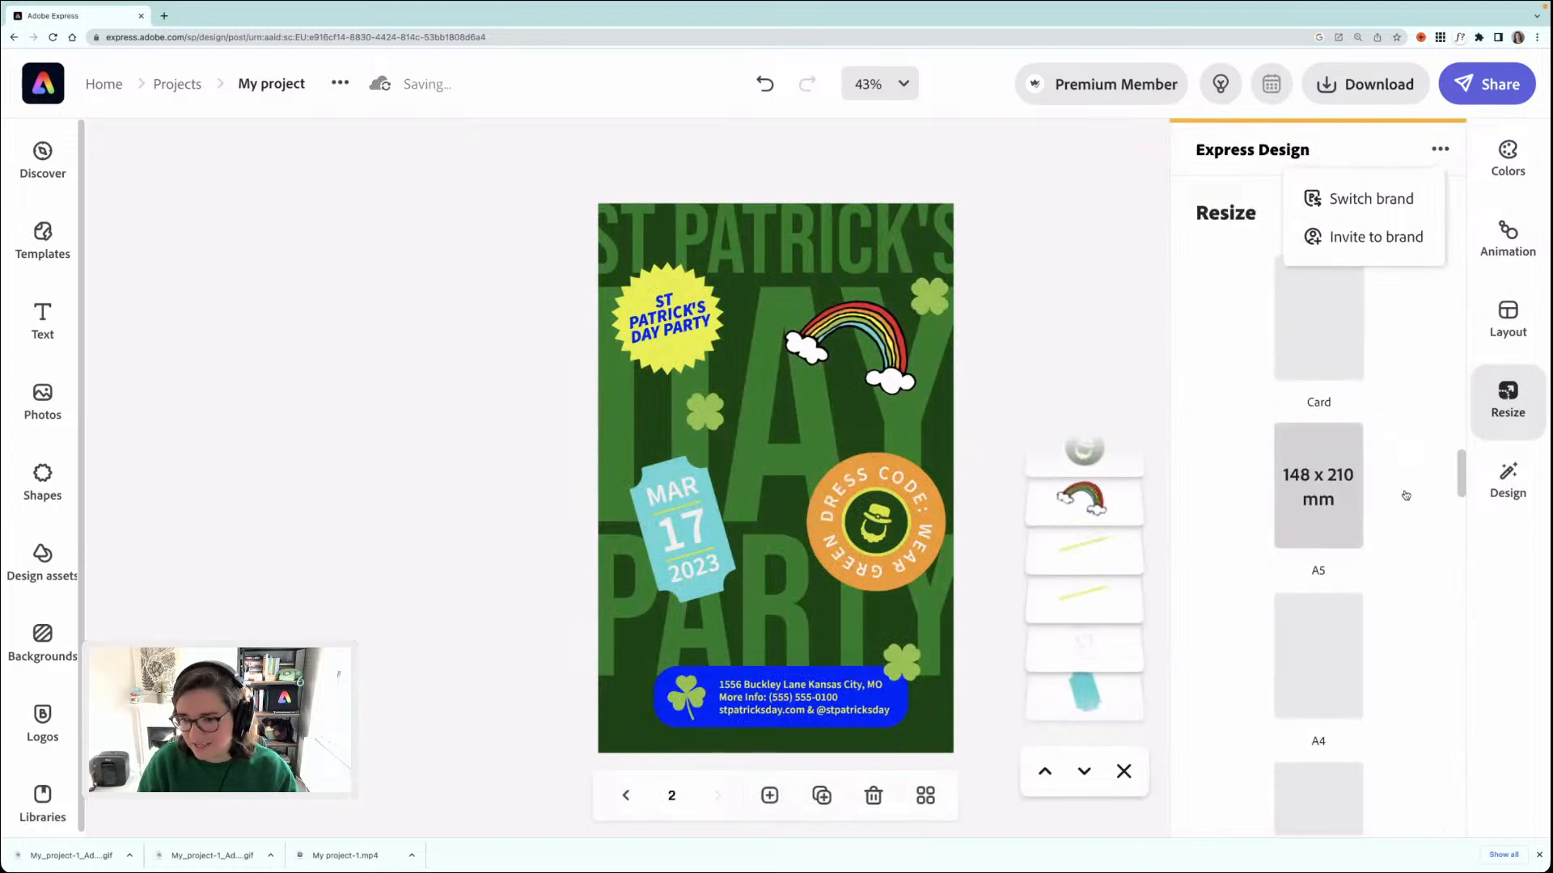
click(1315, 505)
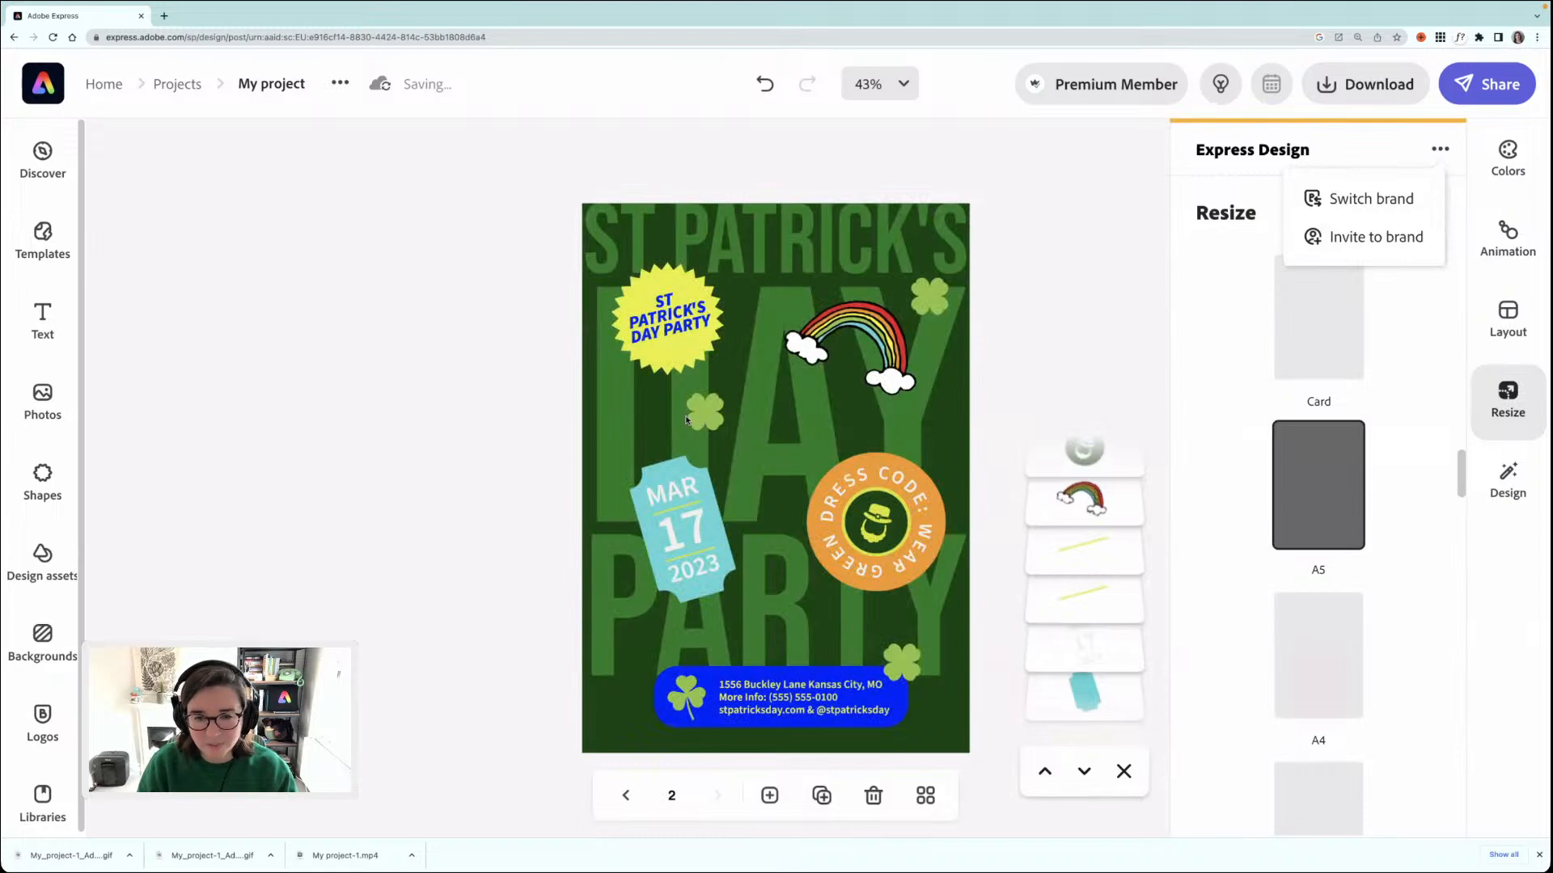
- Enlarge the large green background headline to size 113.1 and centre it so it runs slightly past both sides of the A5 page
click(607, 368)
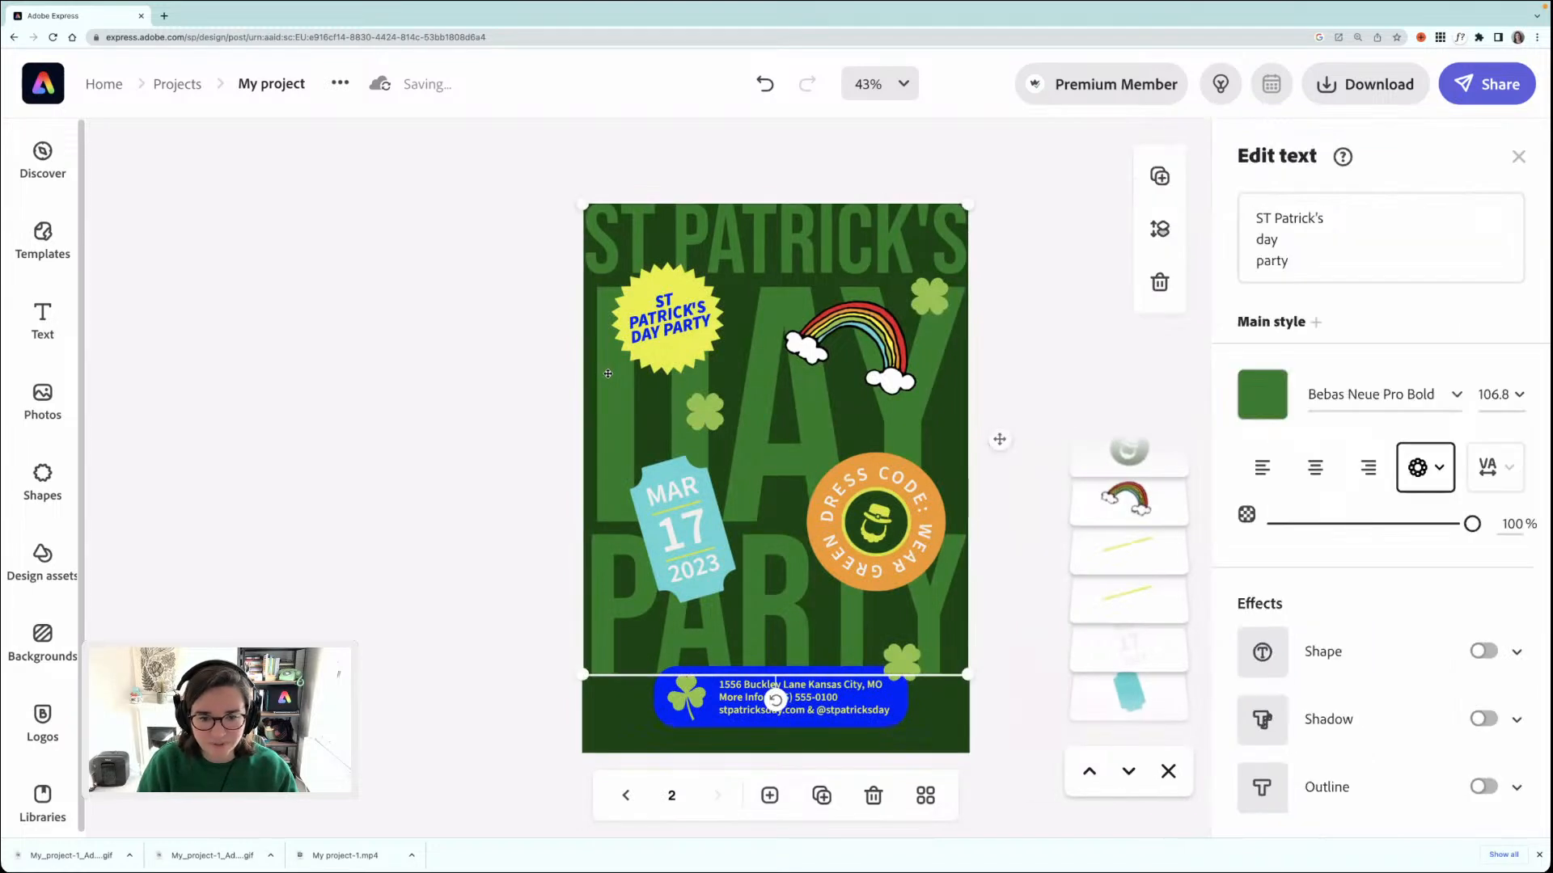
key(ctrl+z)
key(ctrl+z)
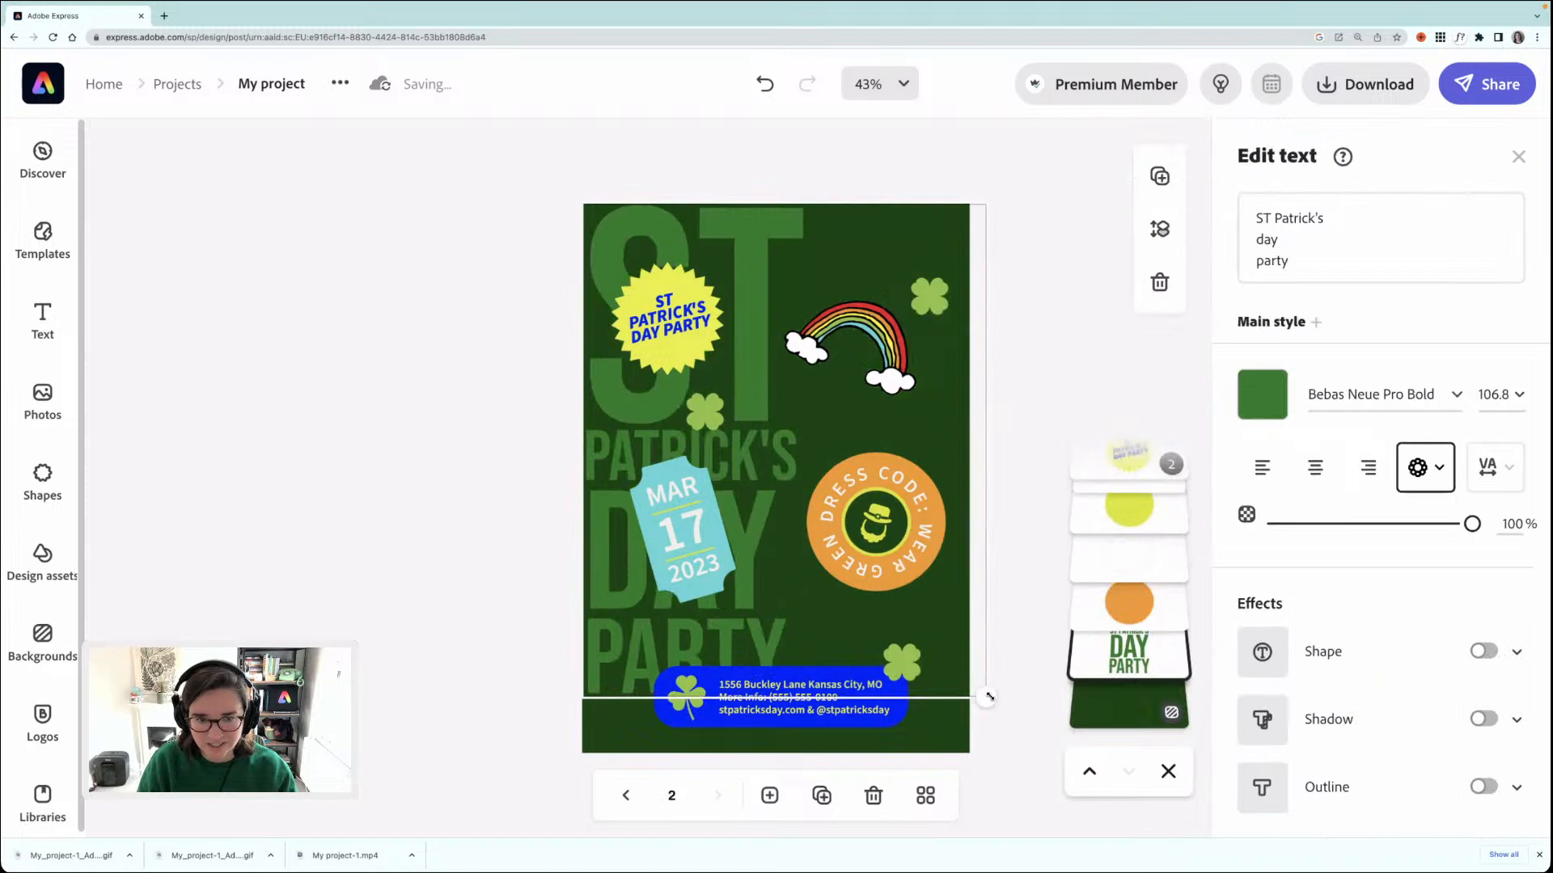
drag(965, 677, 984, 702)
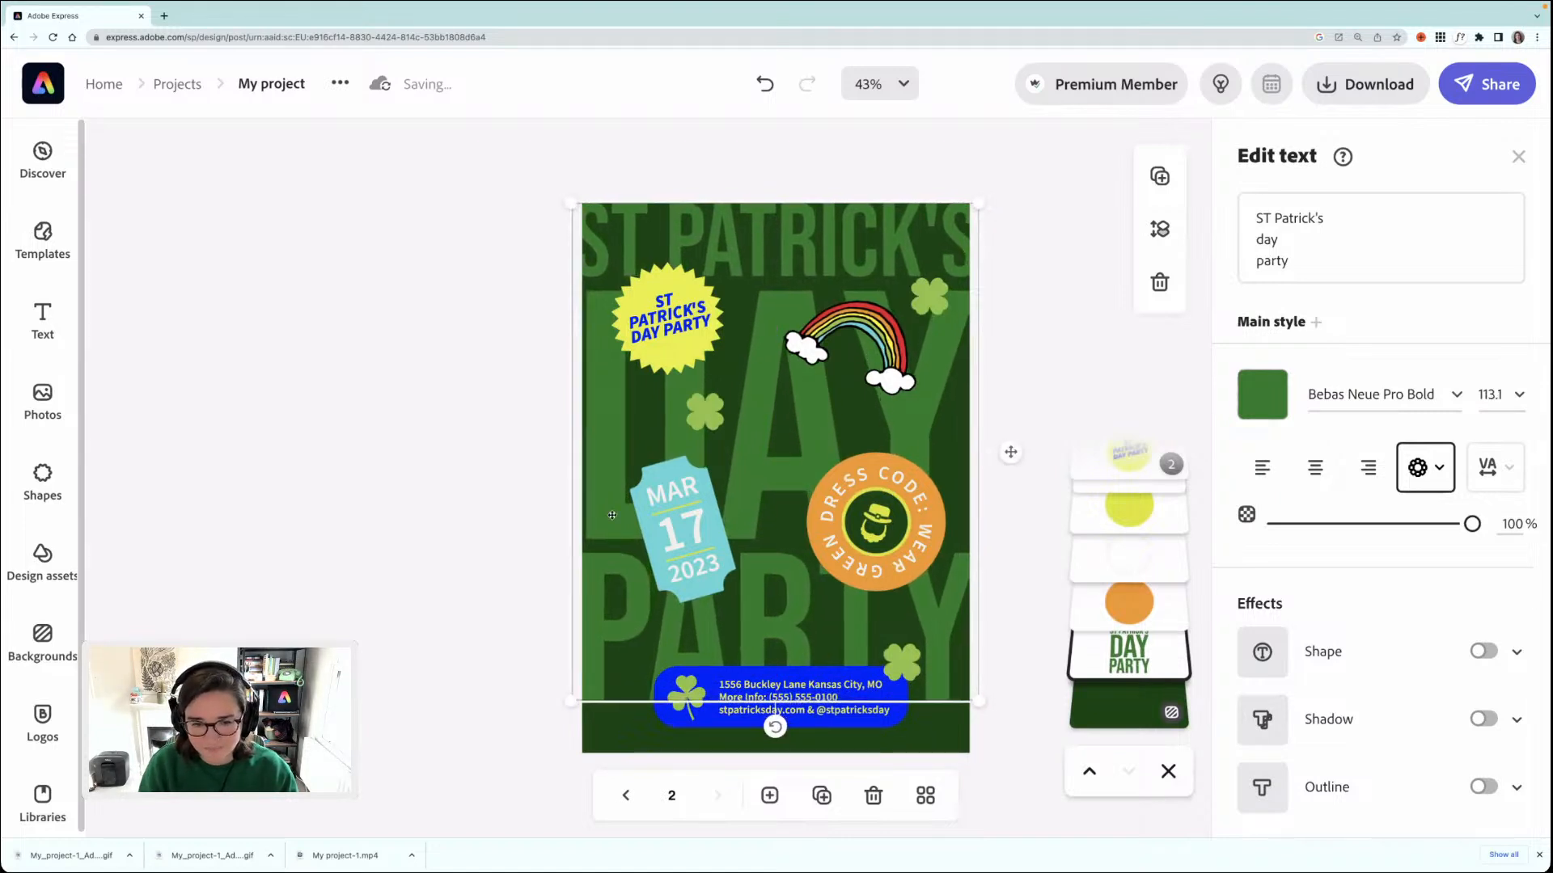
click(483, 605)
- Select the contact banner with its shamrock and text, and nudge them together slightly down the page
click(690, 698)
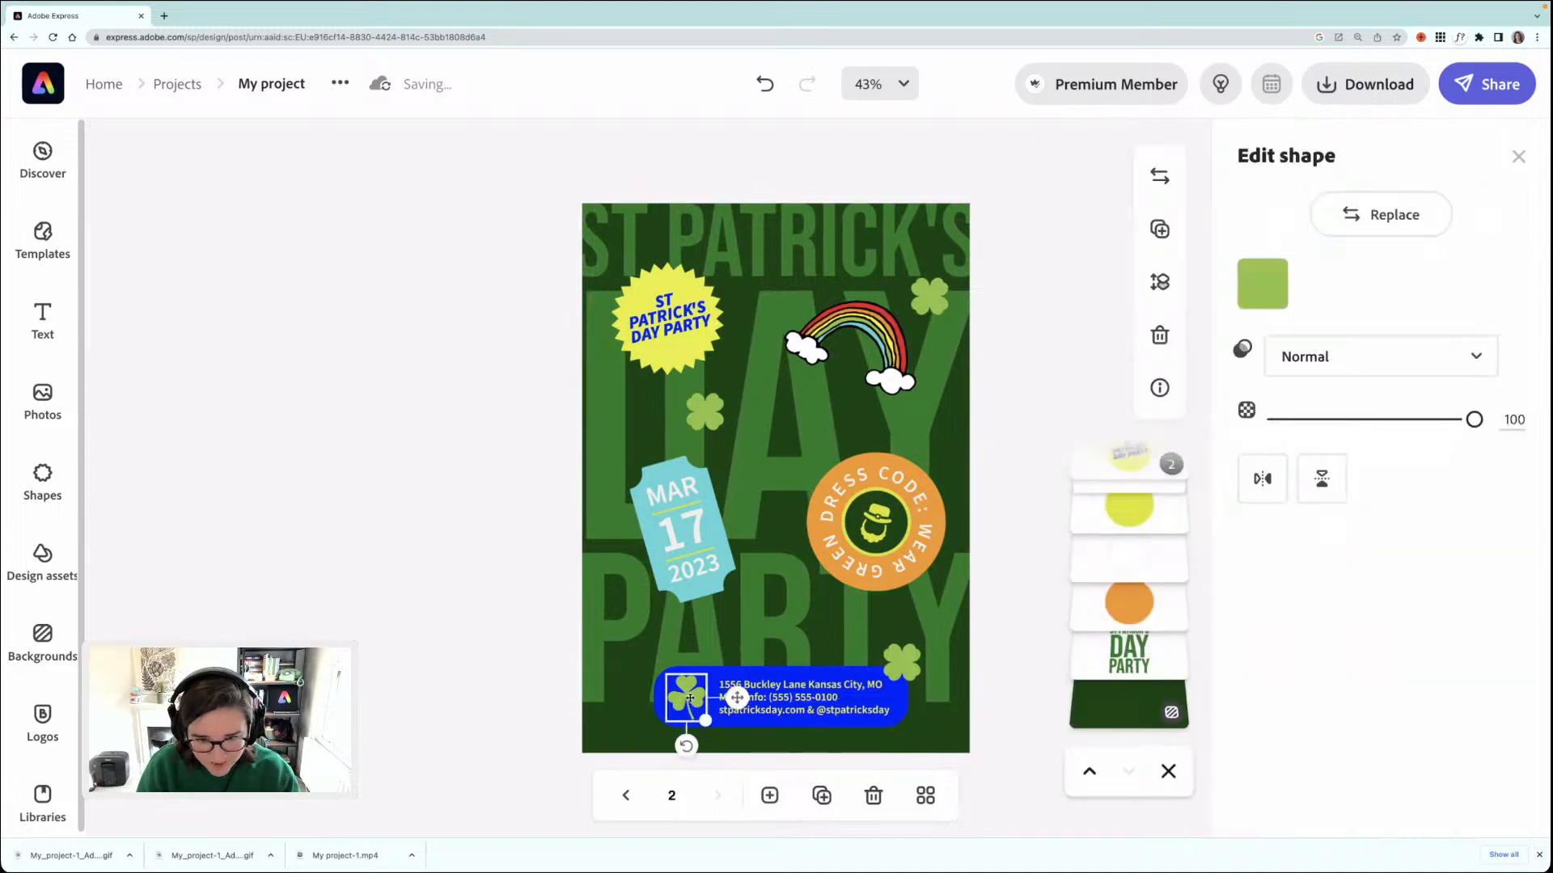
shift+click(792, 685)
shift+click(821, 669)
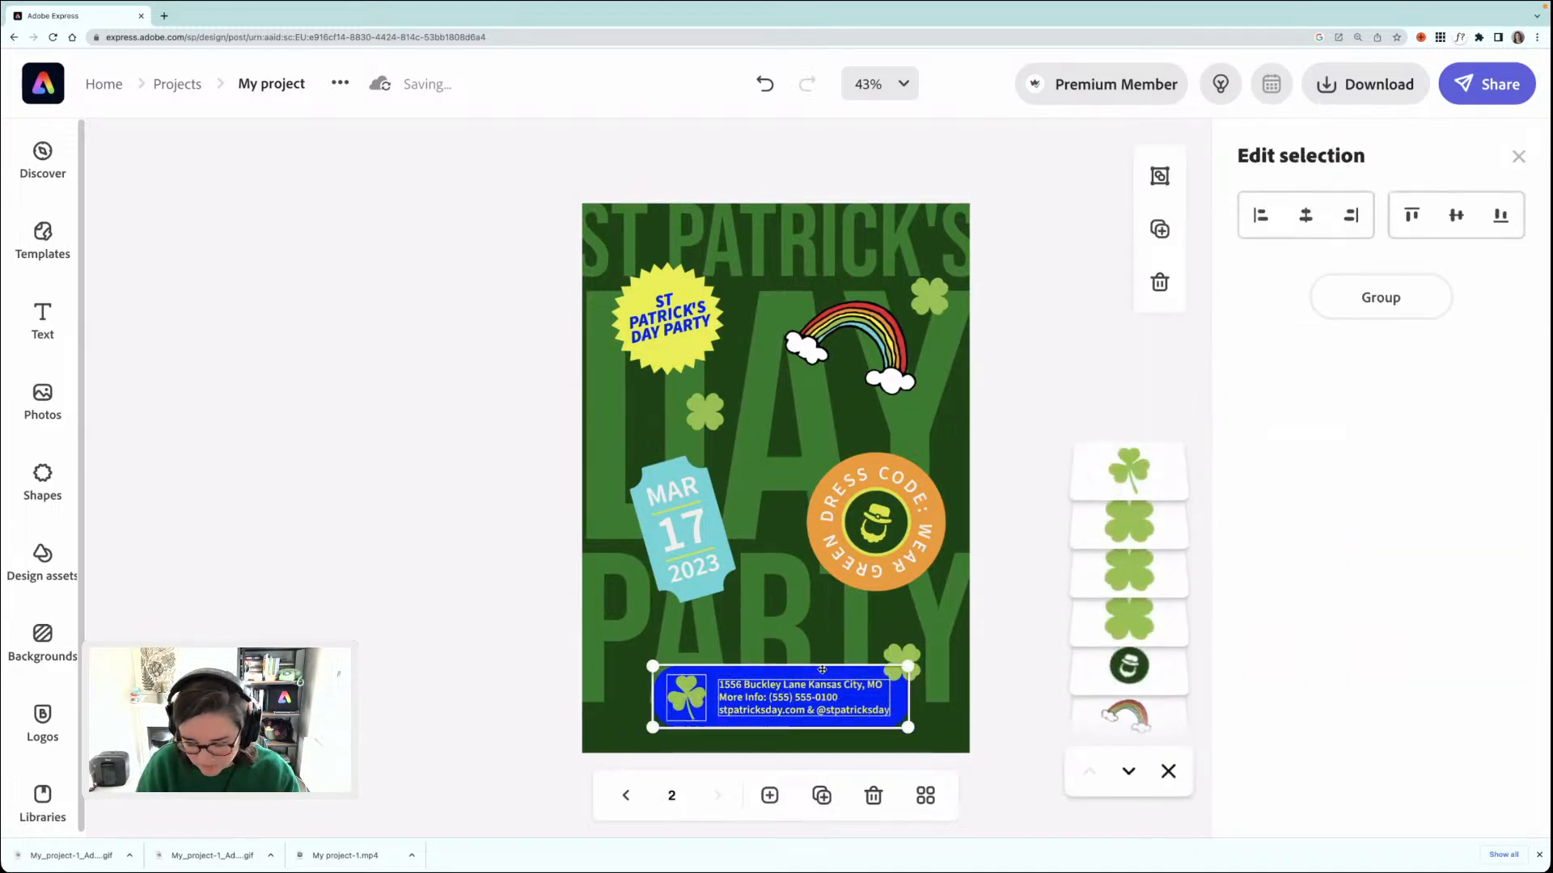
key(Down)
key(Down)
key(Down)
key(Down)
key(Down)
key(Down)
key(Down)
key(Down)
key(Down)
key(Down)
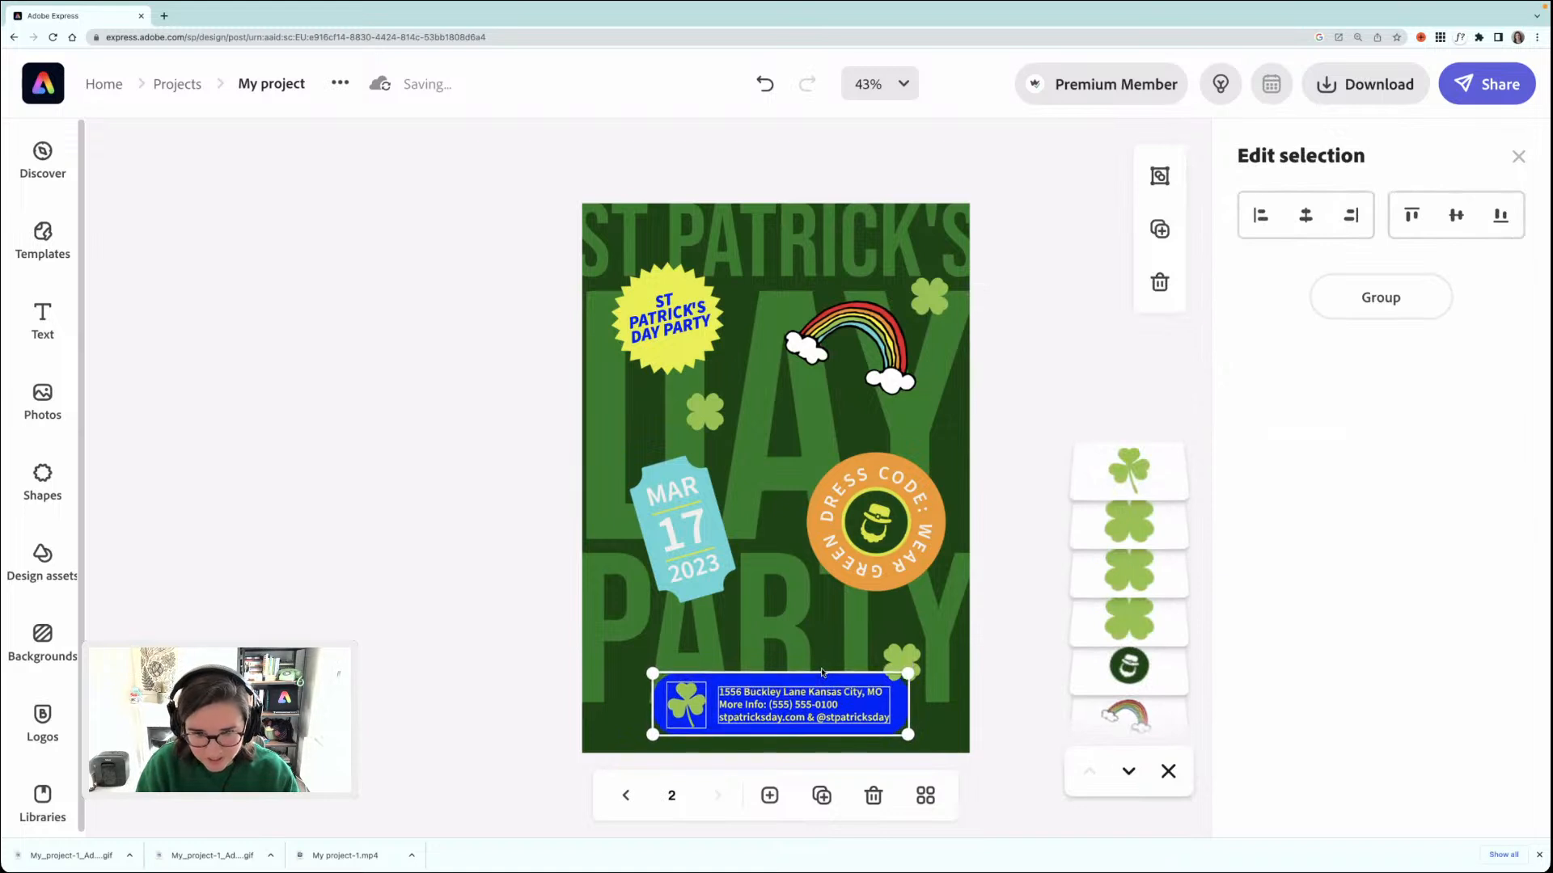
click(464, 472)
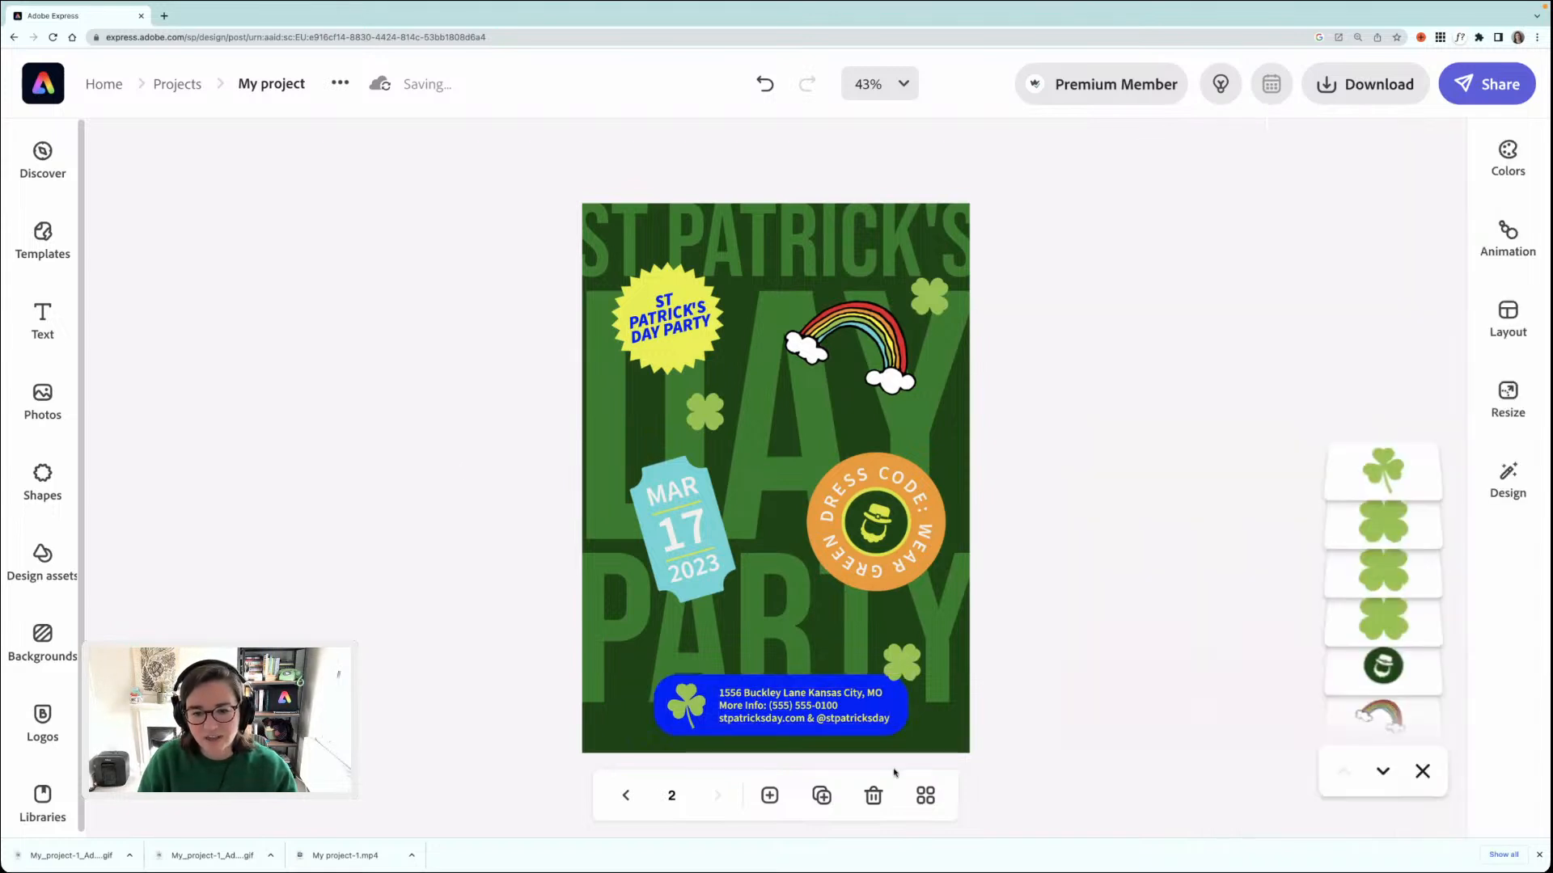
- Duplicate the A5 page from the all-pages overview and open the new third page for editing
click(925, 796)
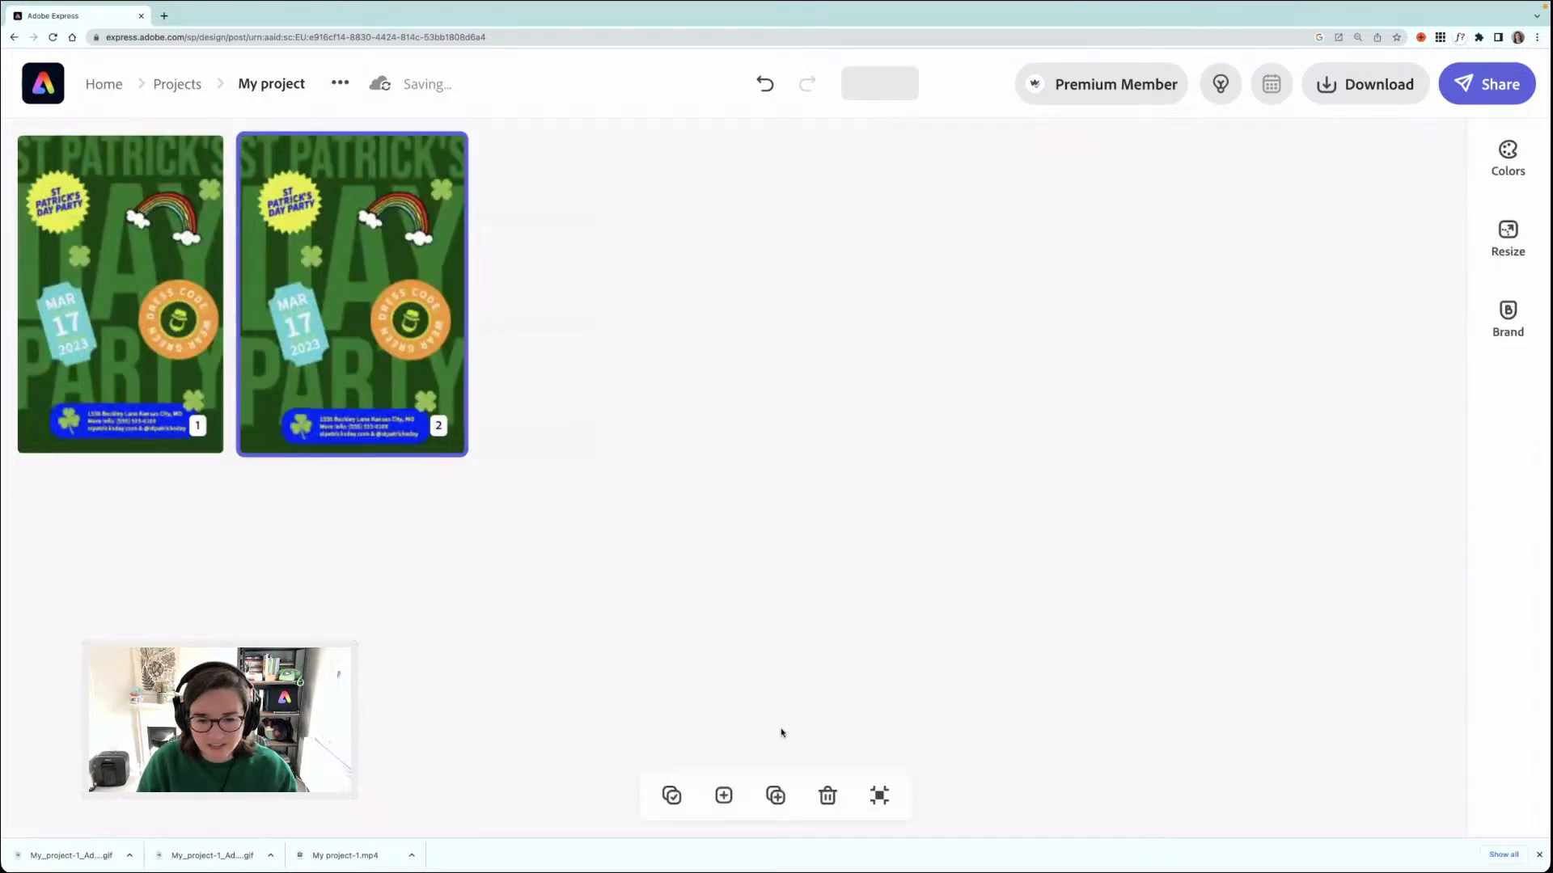
click(776, 797)
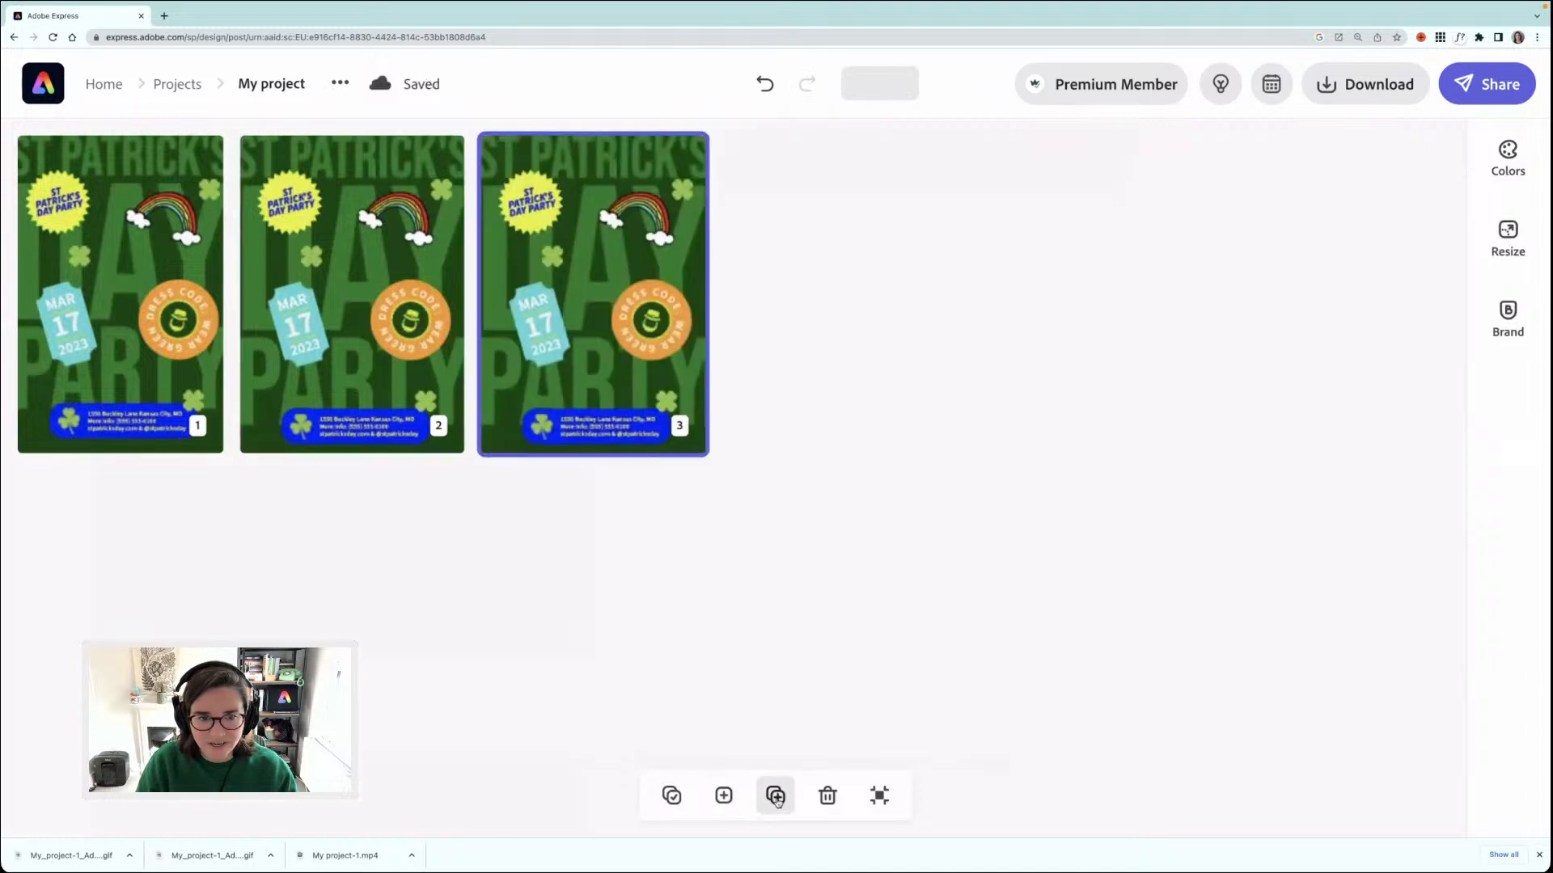
double_click(610, 351)
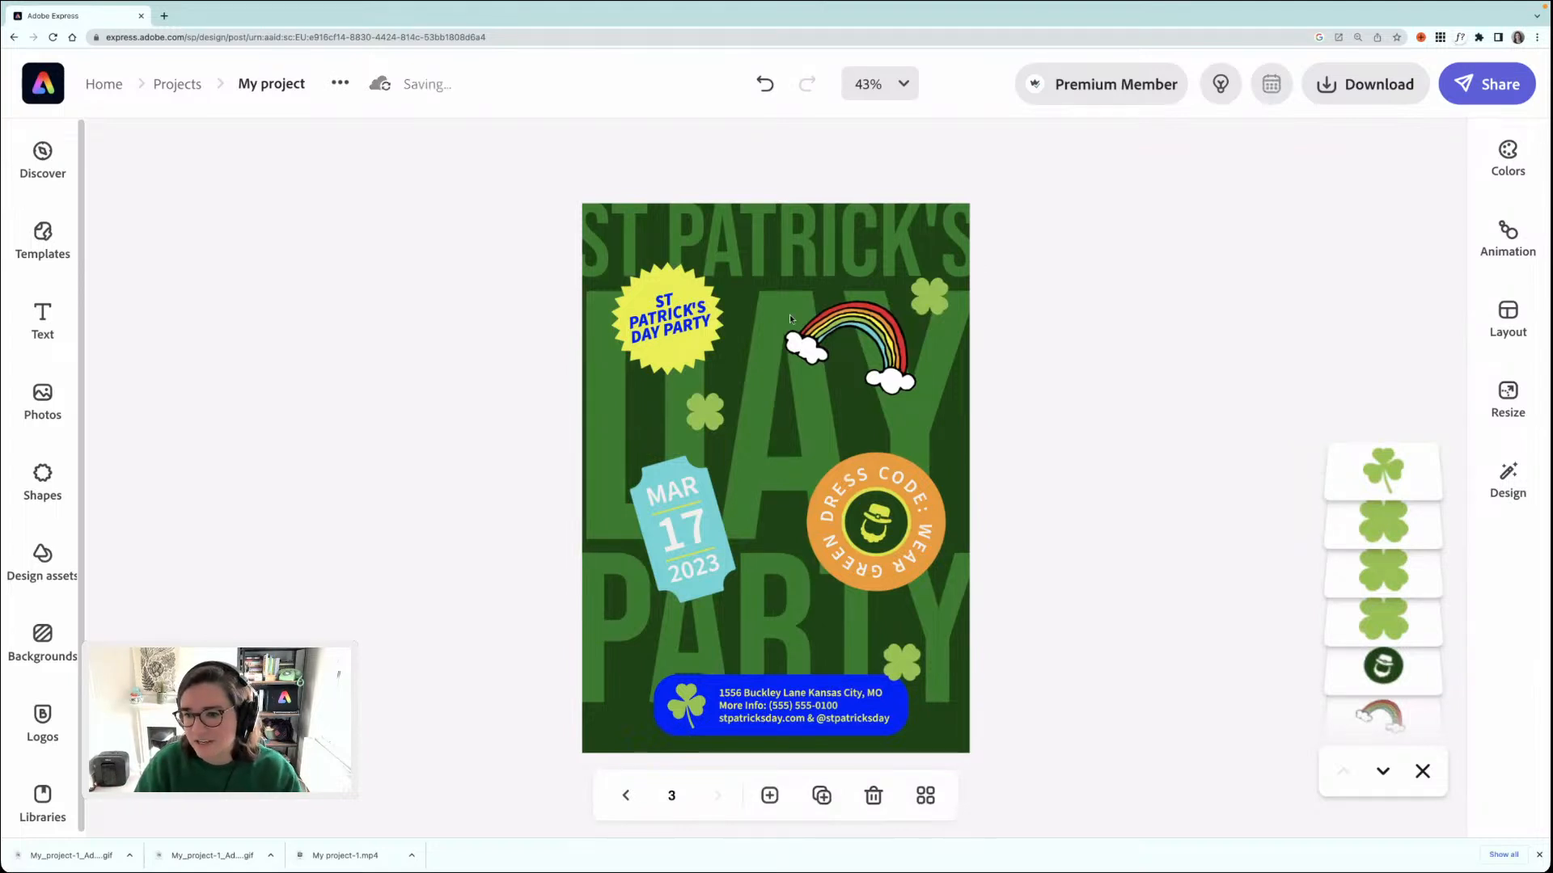
- Move the lowest four-leaf clover slightly down onto the contact banner's upper right corner on page 3
click(901, 656)
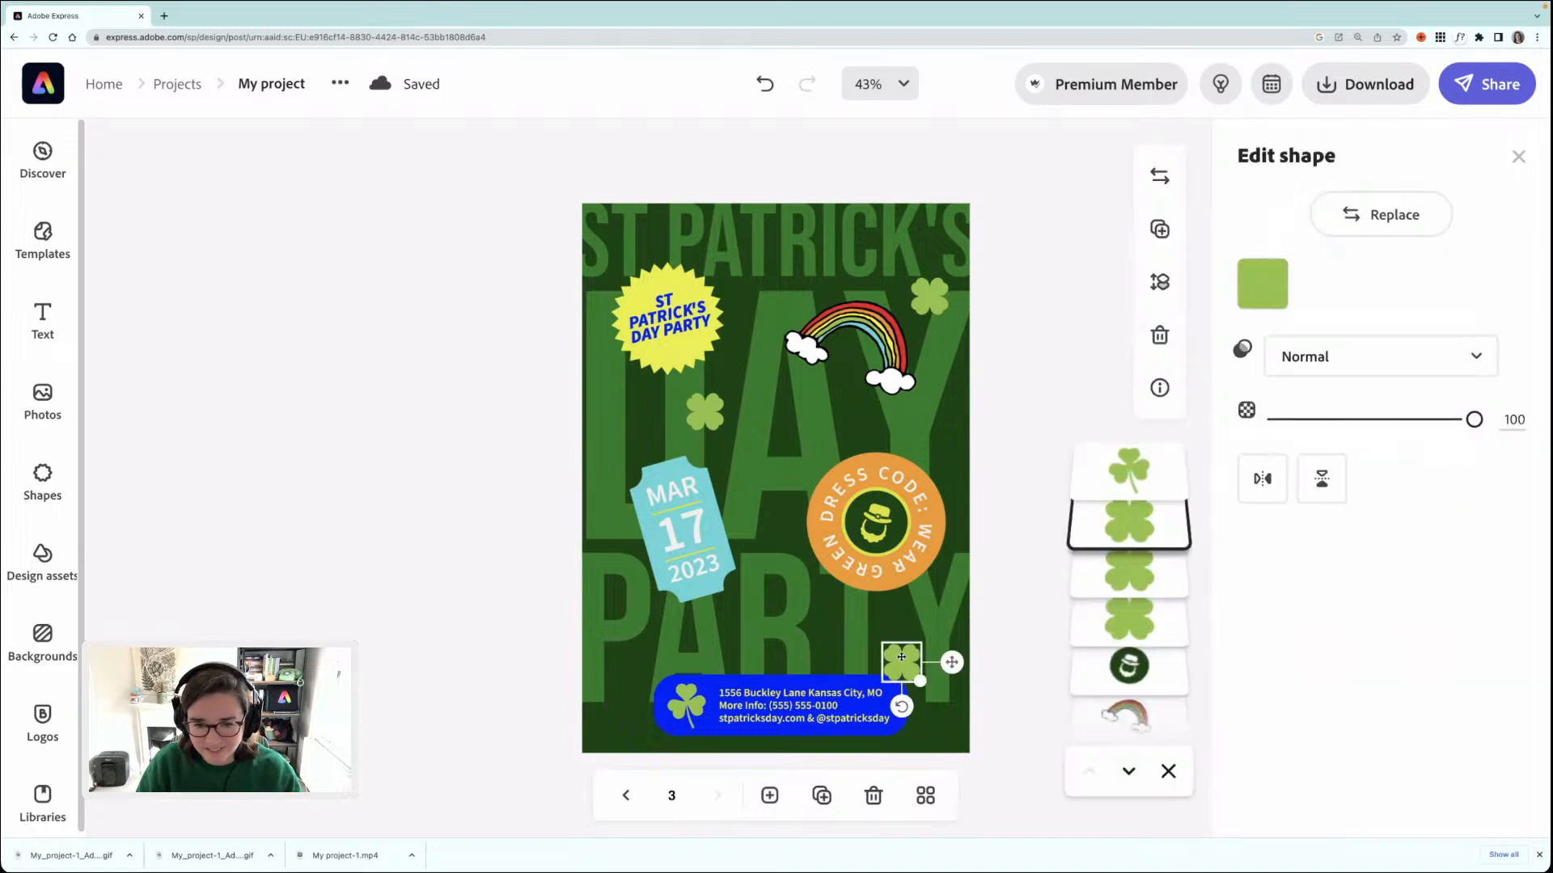
drag(902, 671, 902, 679)
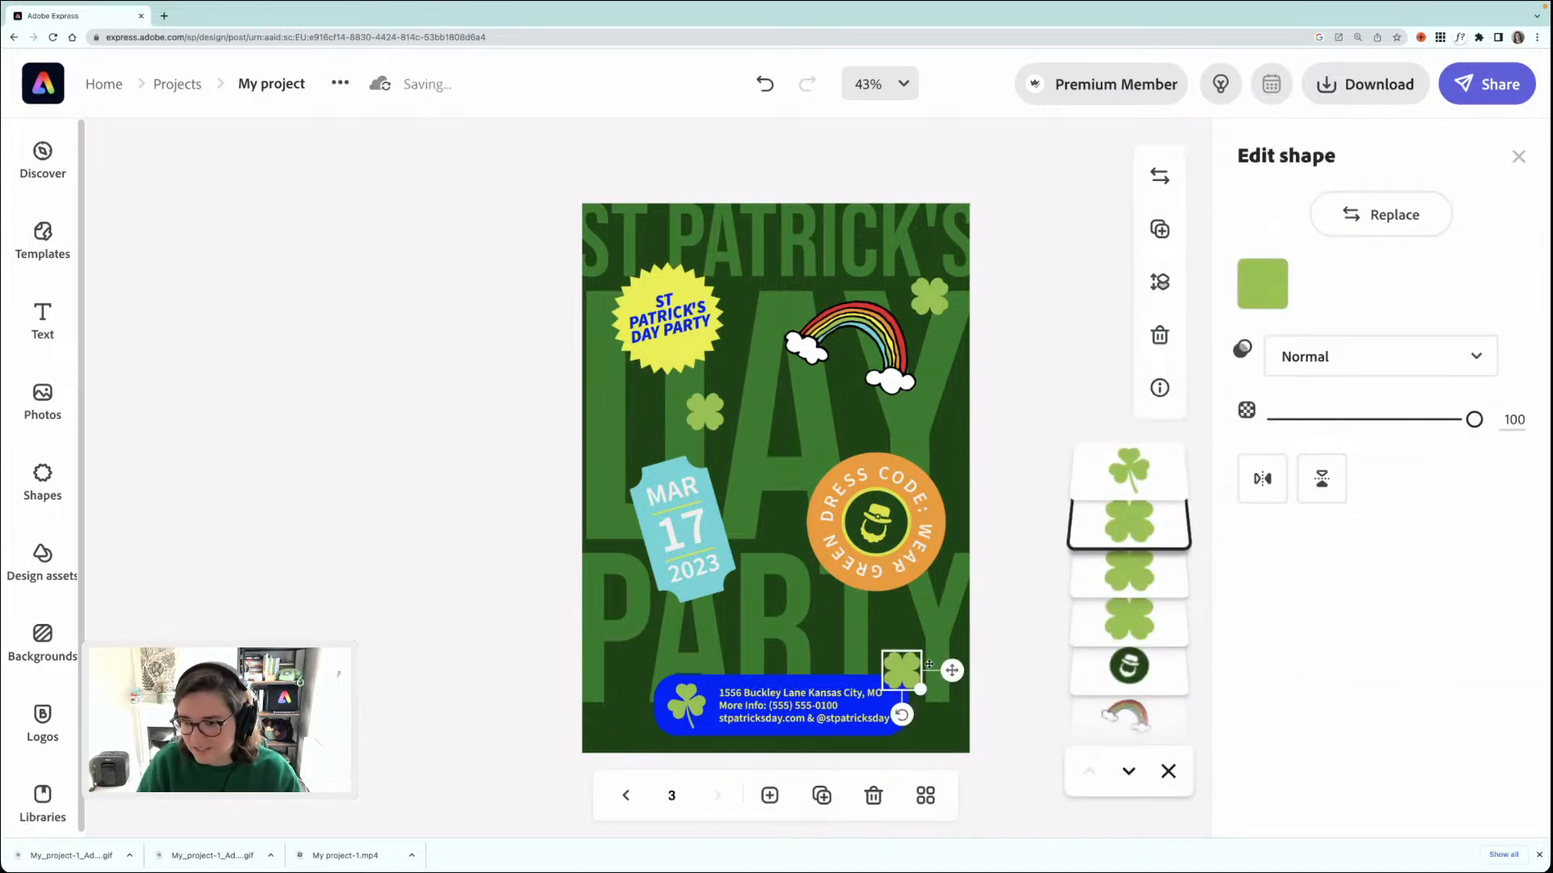
click(1001, 377)
- Resize page 3 to the Eventbrite format of 2160 x 1080
click(1506, 406)
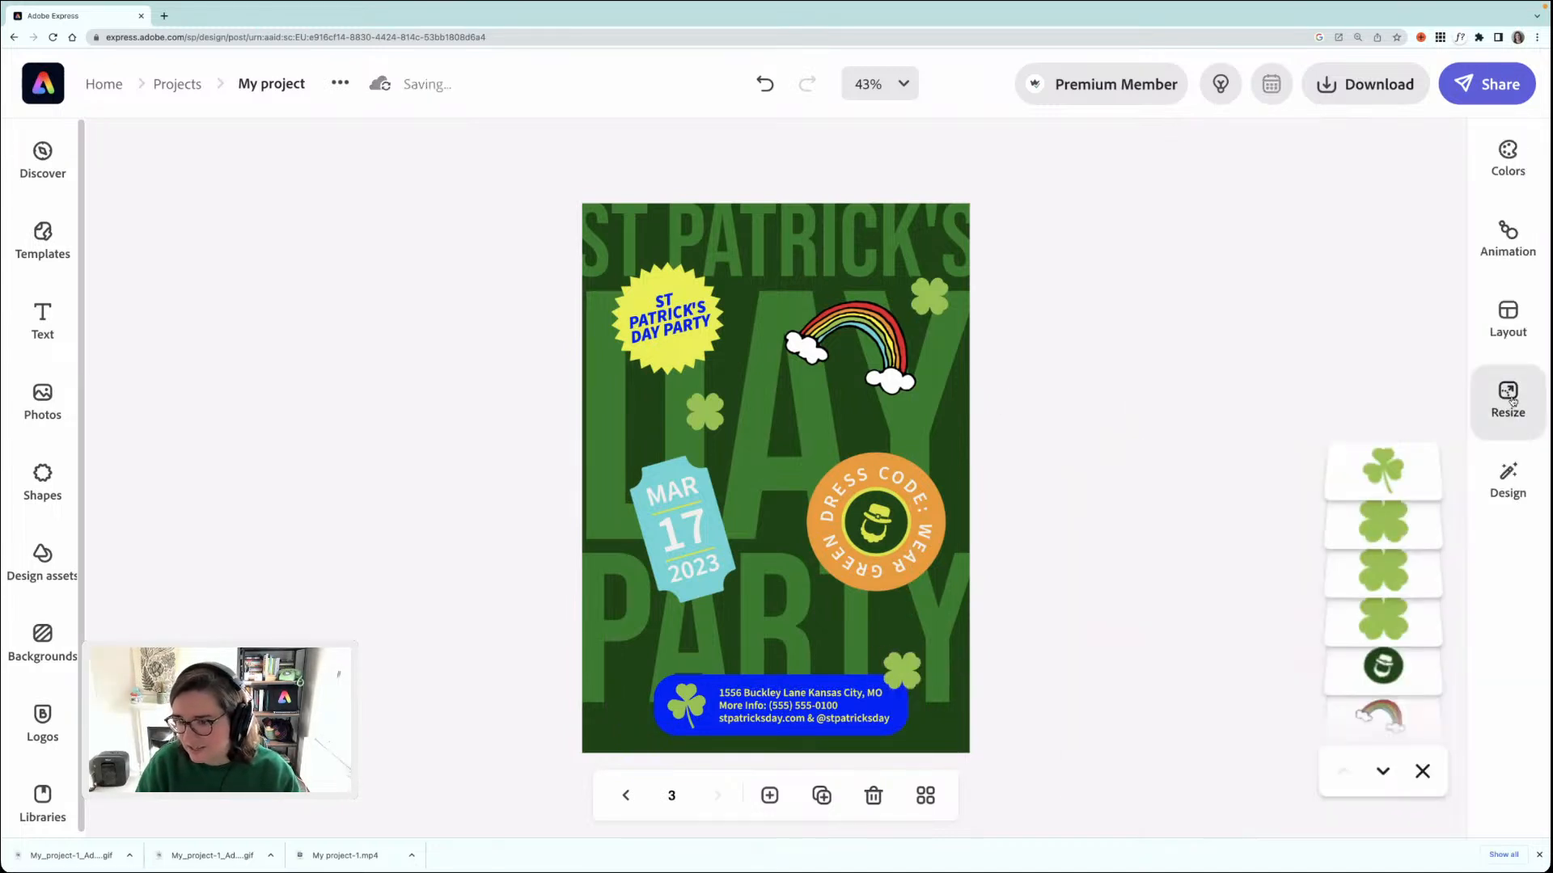
scroll(1316, 537, down, 5)
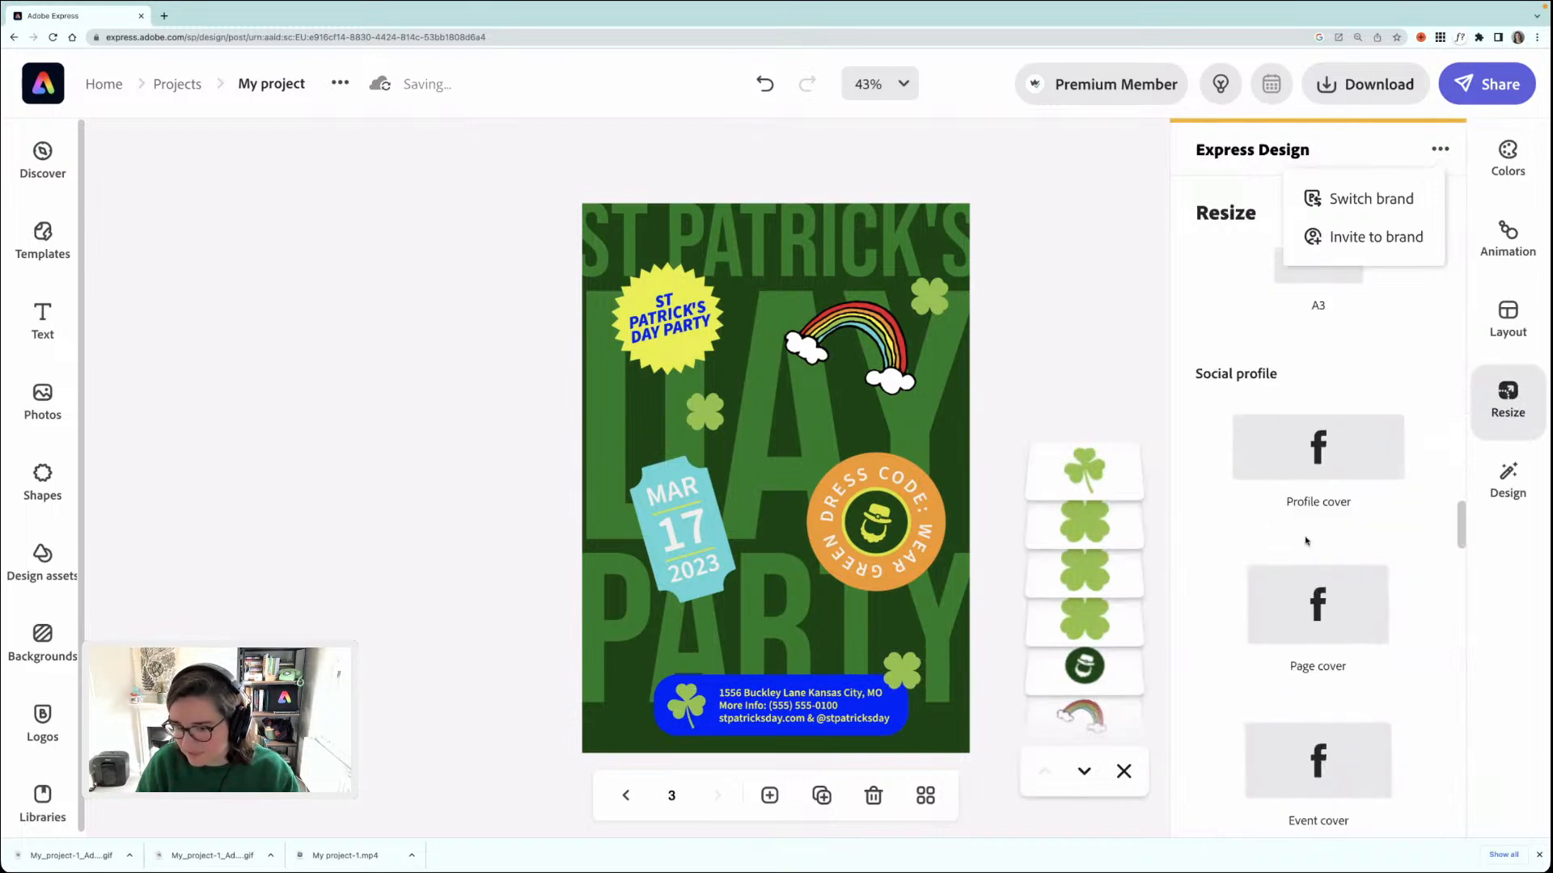
scroll(1327, 566, down, 1)
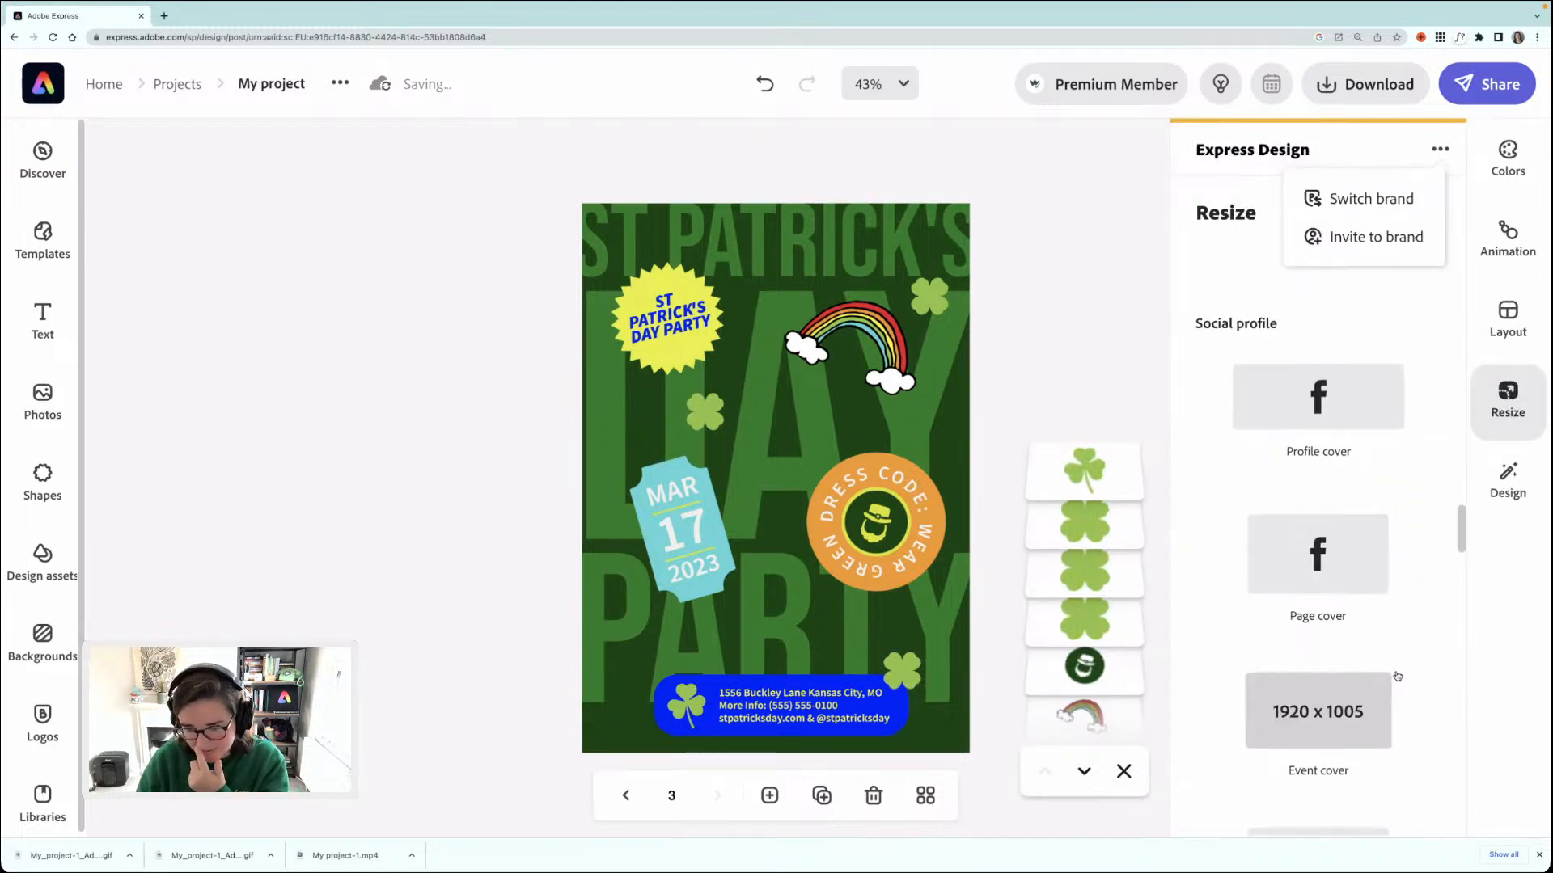
scroll(1401, 667, down, 4)
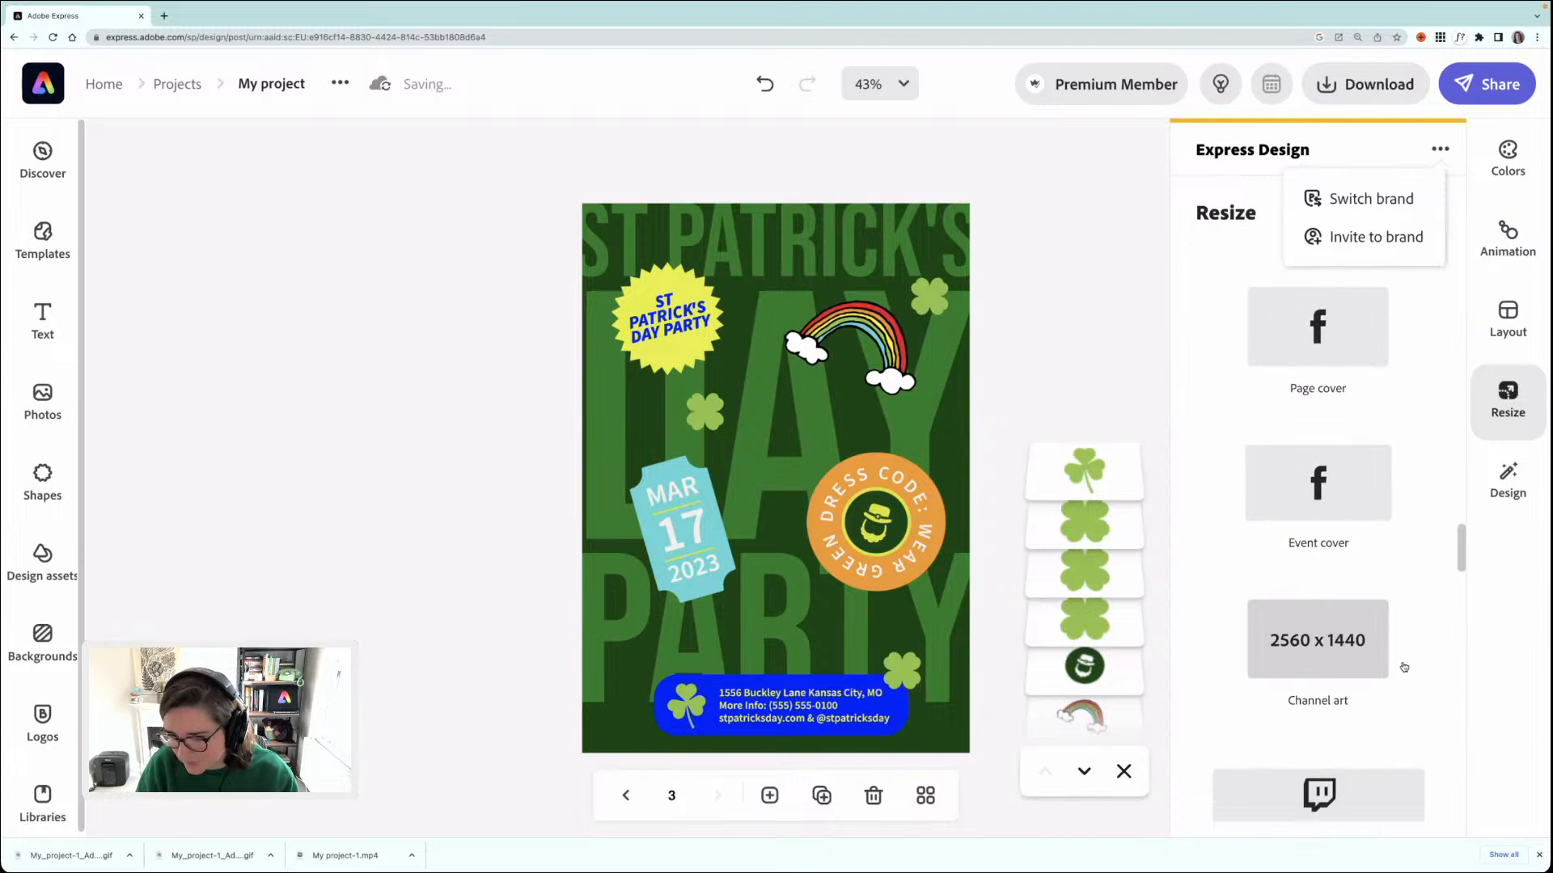
scroll(1367, 696, down, 3)
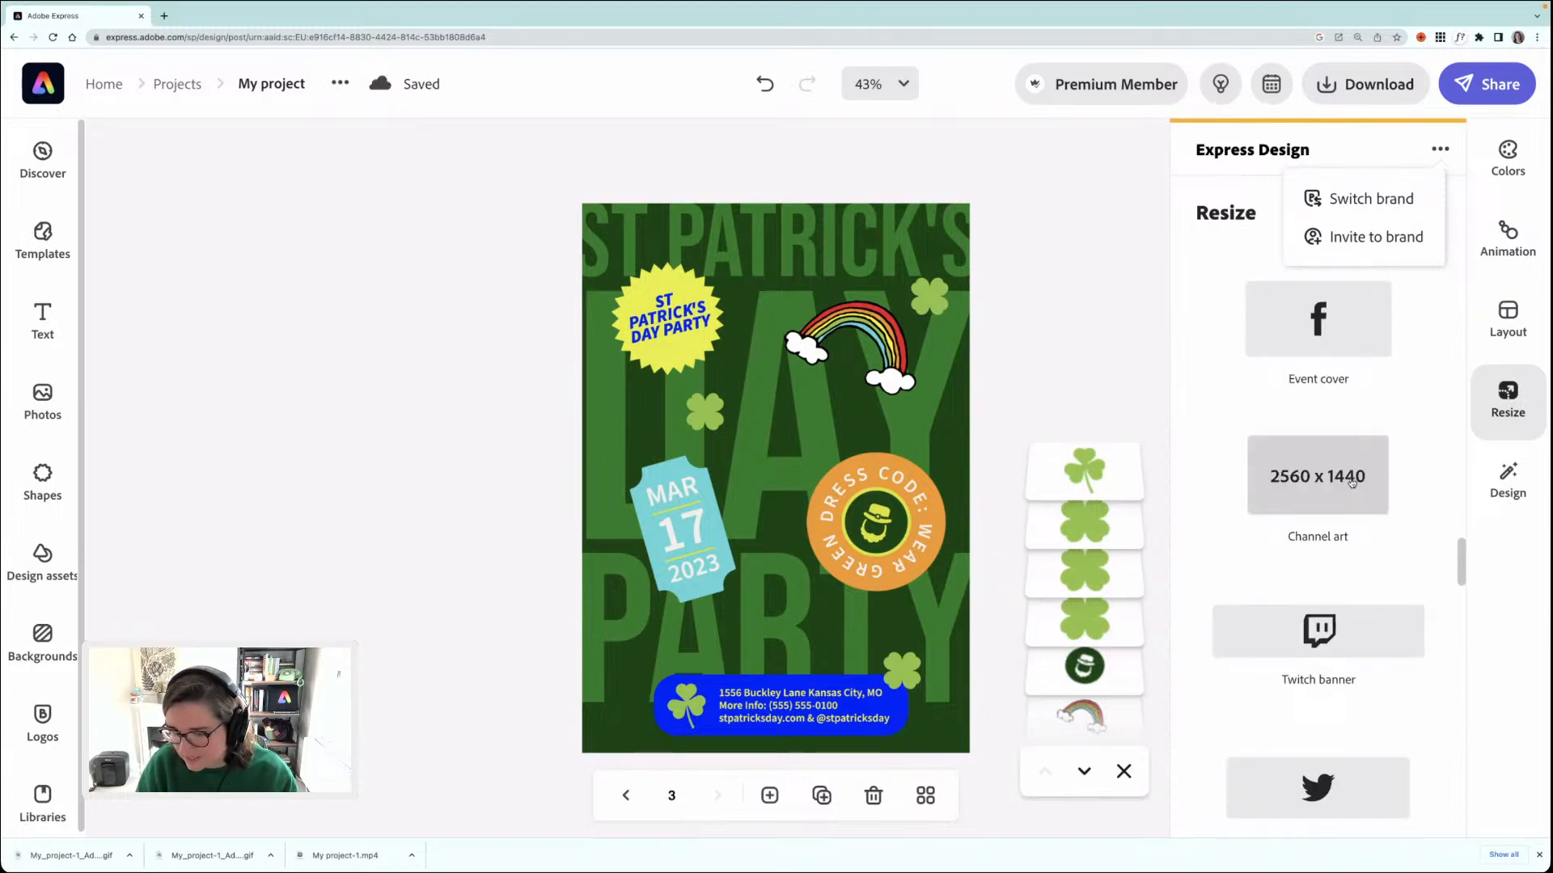
scroll(1407, 574, down, 2)
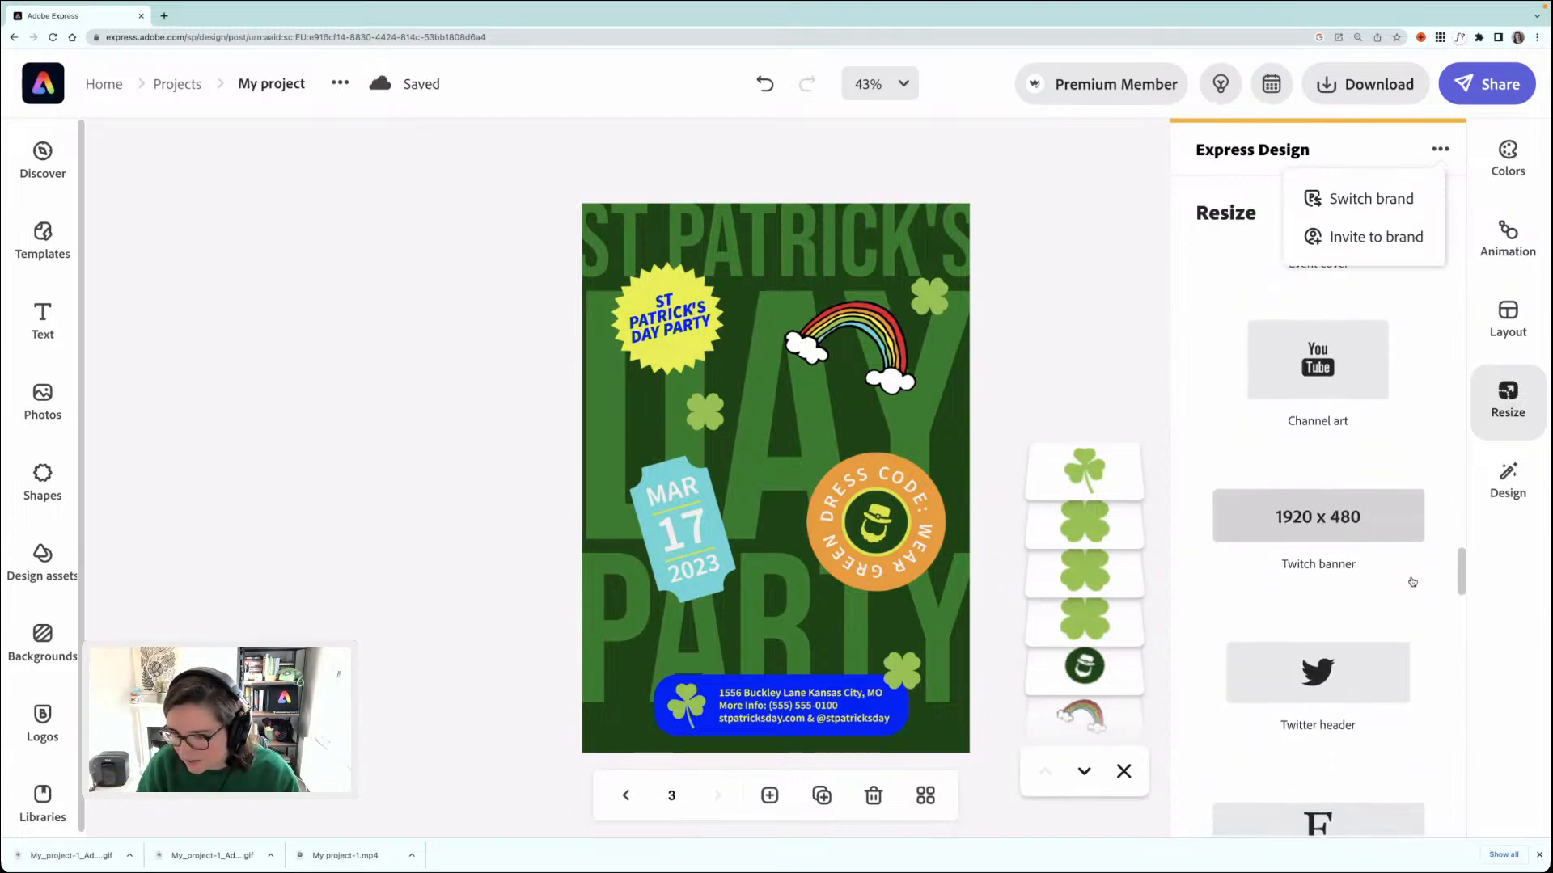
scroll(1412, 581, down, 1)
scroll(1428, 577, down, 12)
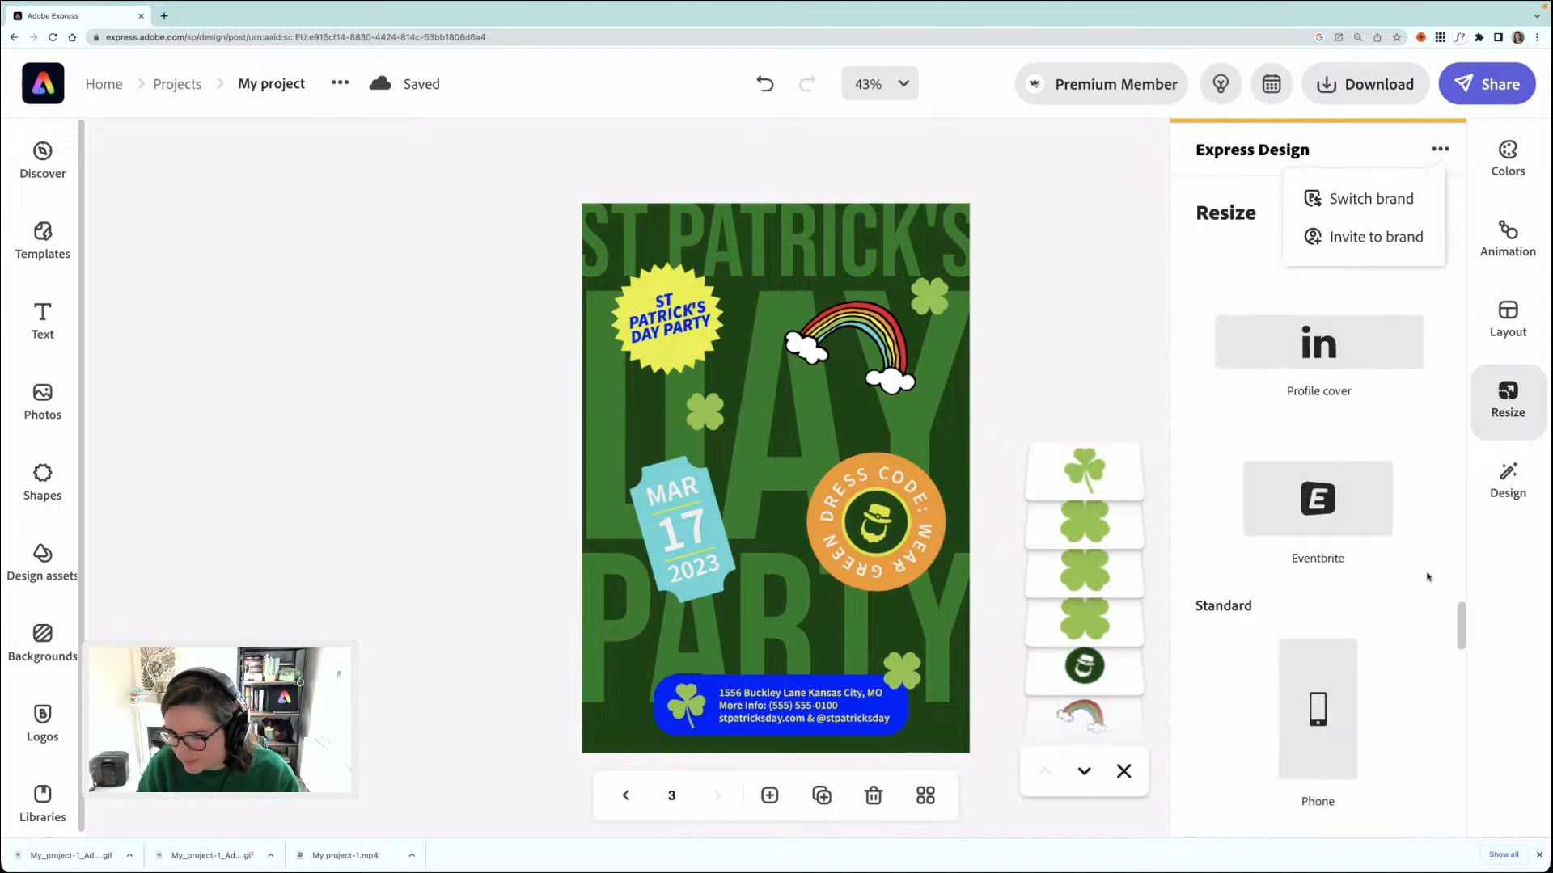
scroll(1427, 577, down, 4)
scroll(1308, 634, up, 6)
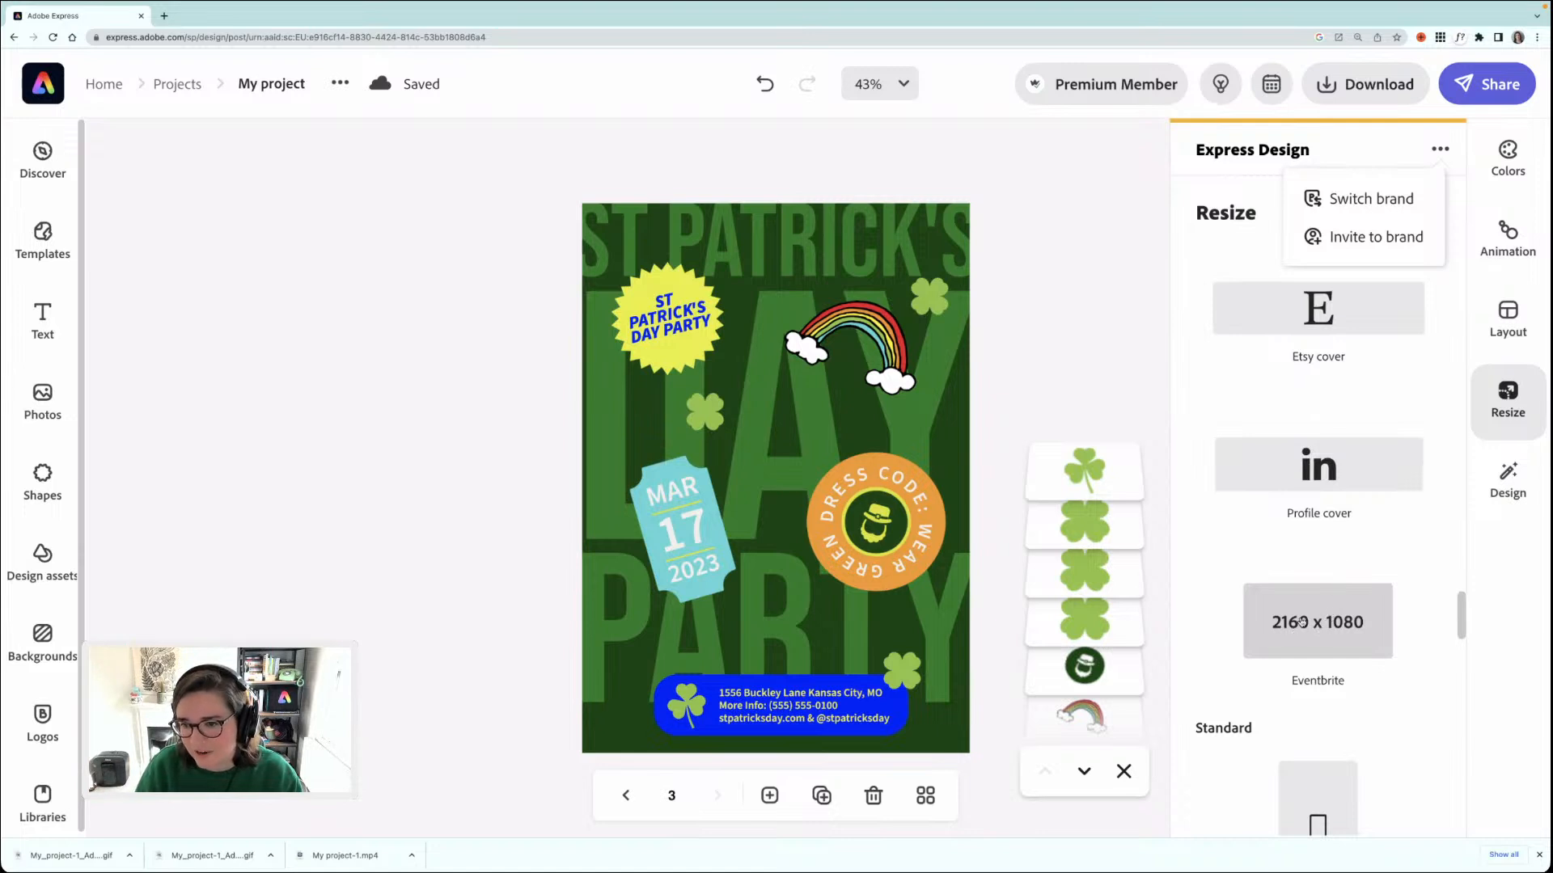
click(1326, 624)
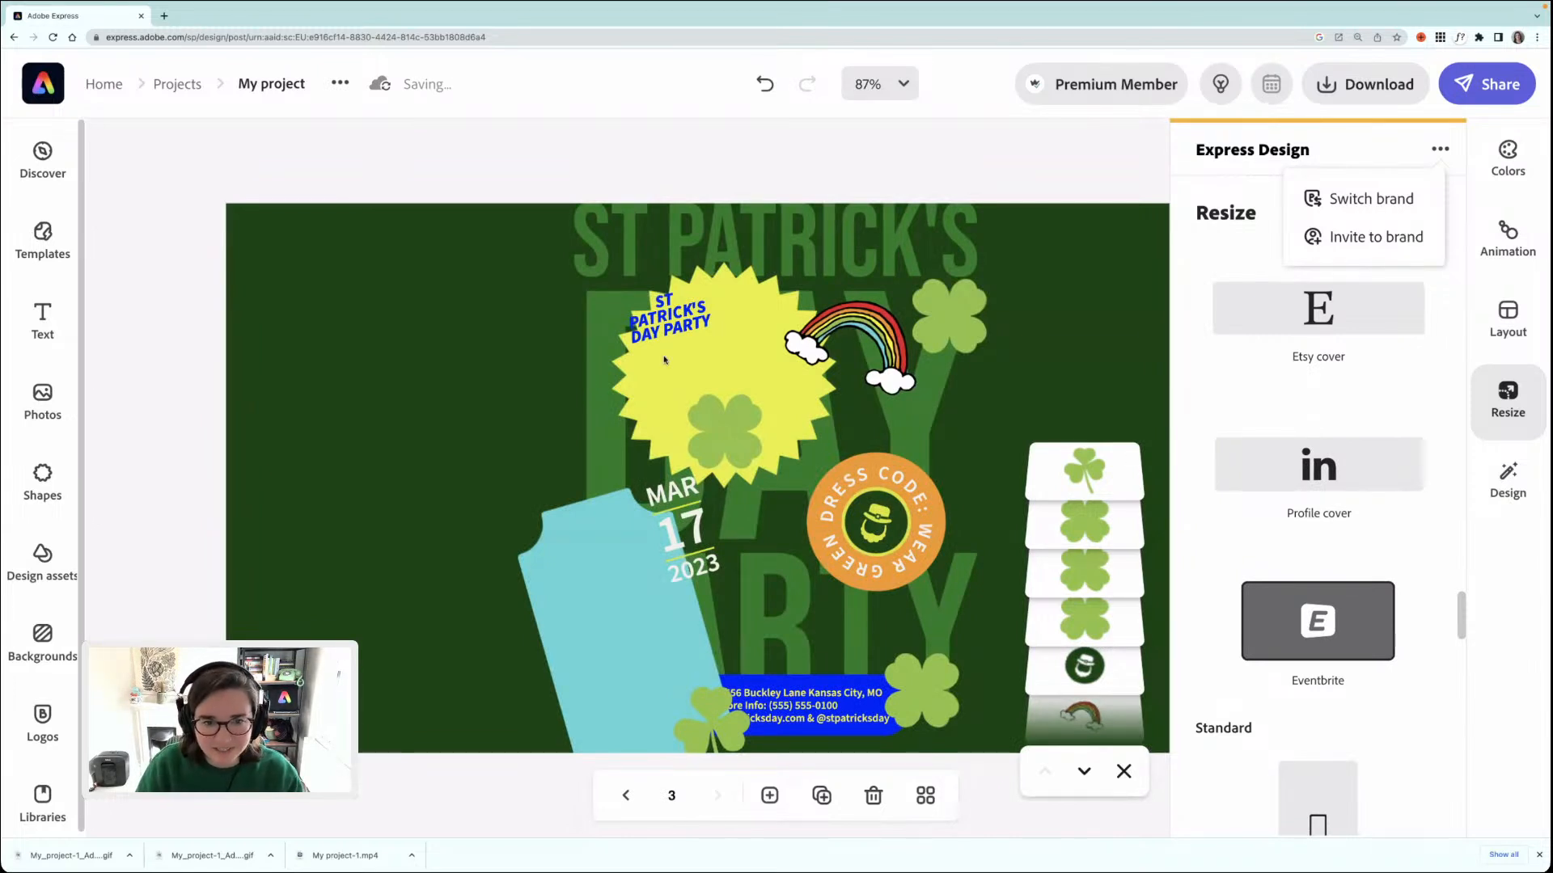
- Enlarge the green background headline to size 247.8, widen its text box and move it against the page's left edge
click(748, 364)
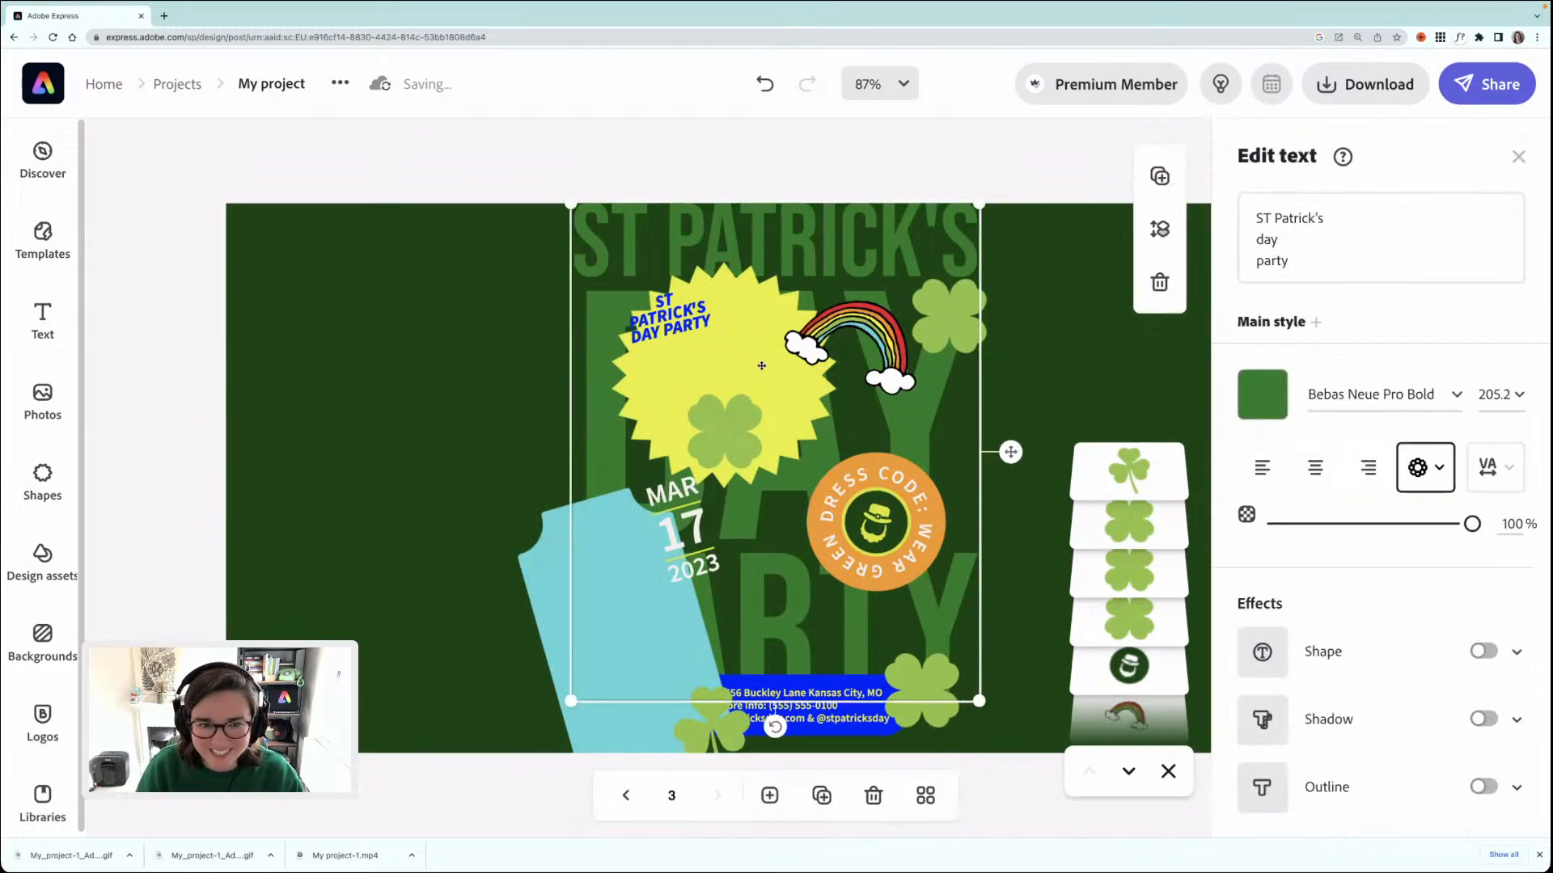
drag(568, 701, 165, 736)
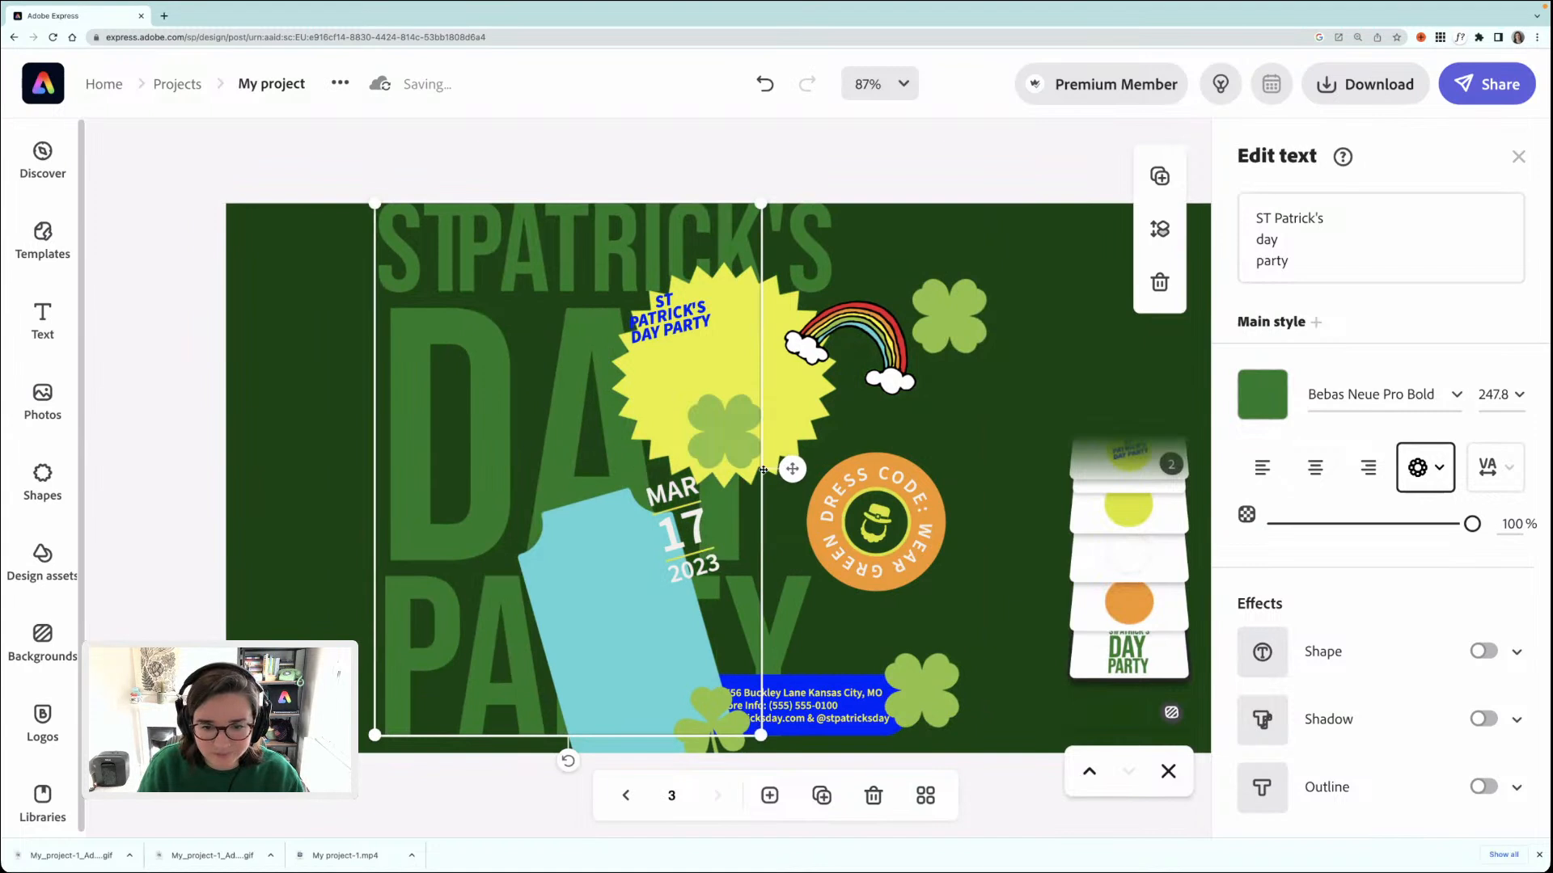
drag(761, 735, 908, 738)
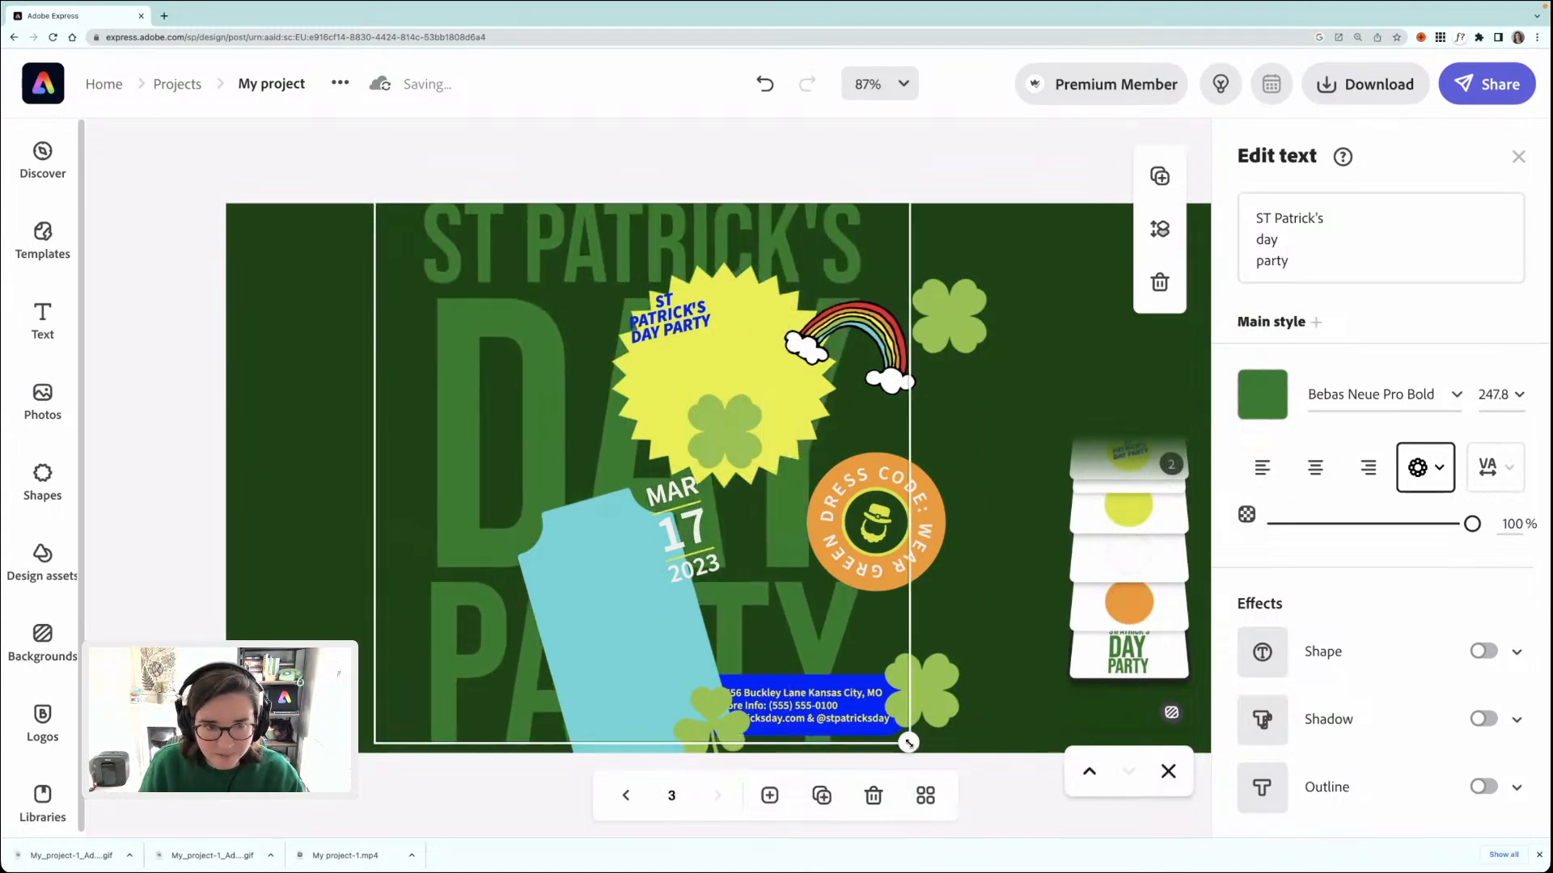
drag(440, 377, 262, 382)
click(783, 235)
click(717, 423)
click(868, 245)
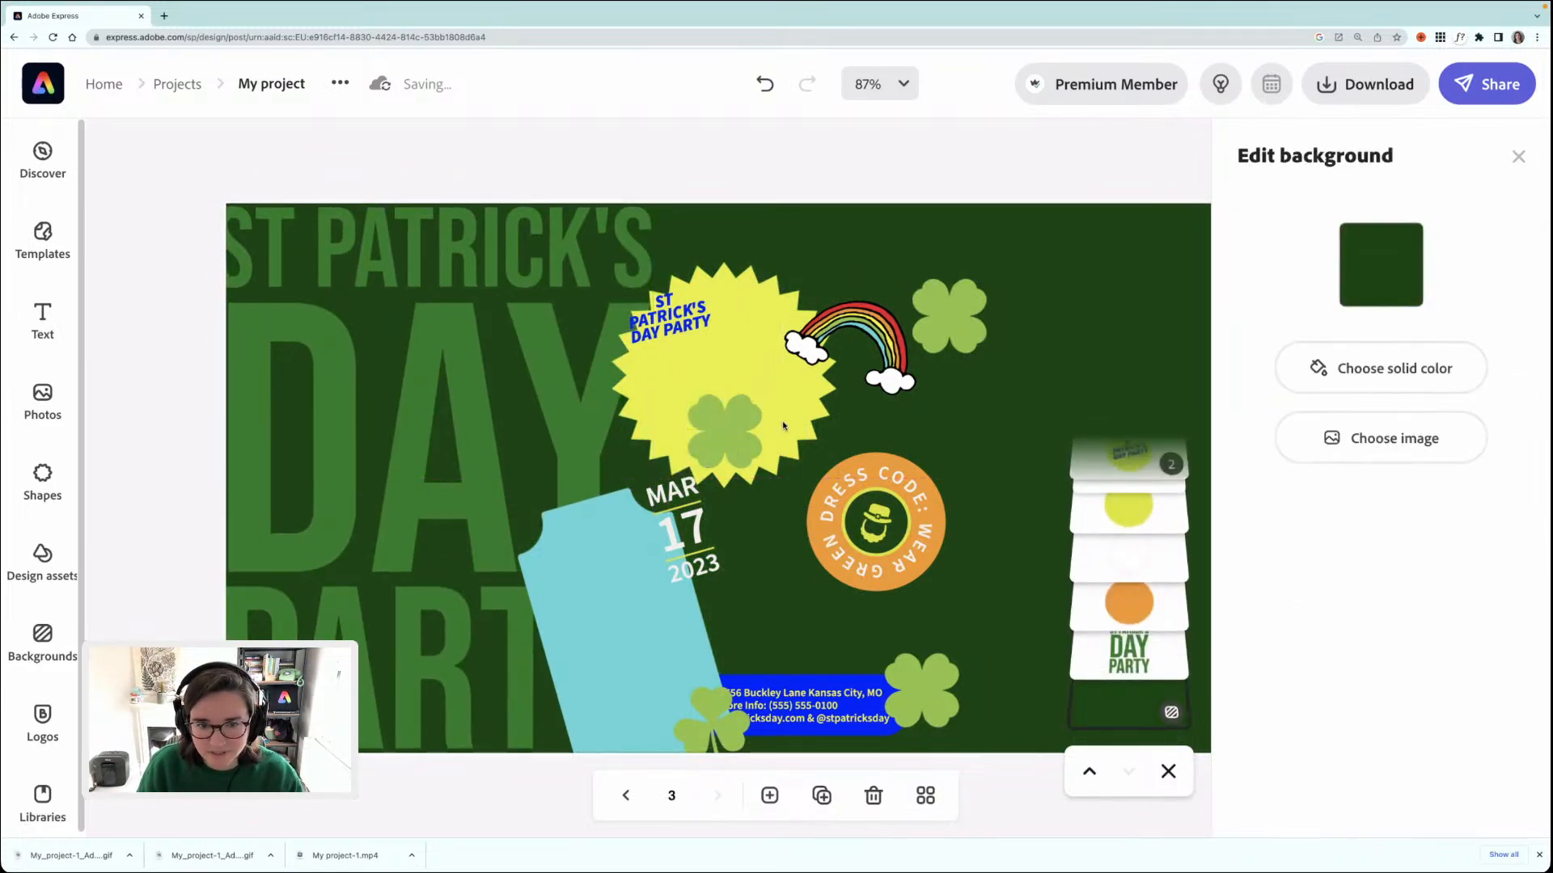
- Ungroup and regroup the yellow party badge, then enlarge it and place it over the upper end of the background headline
click(712, 331)
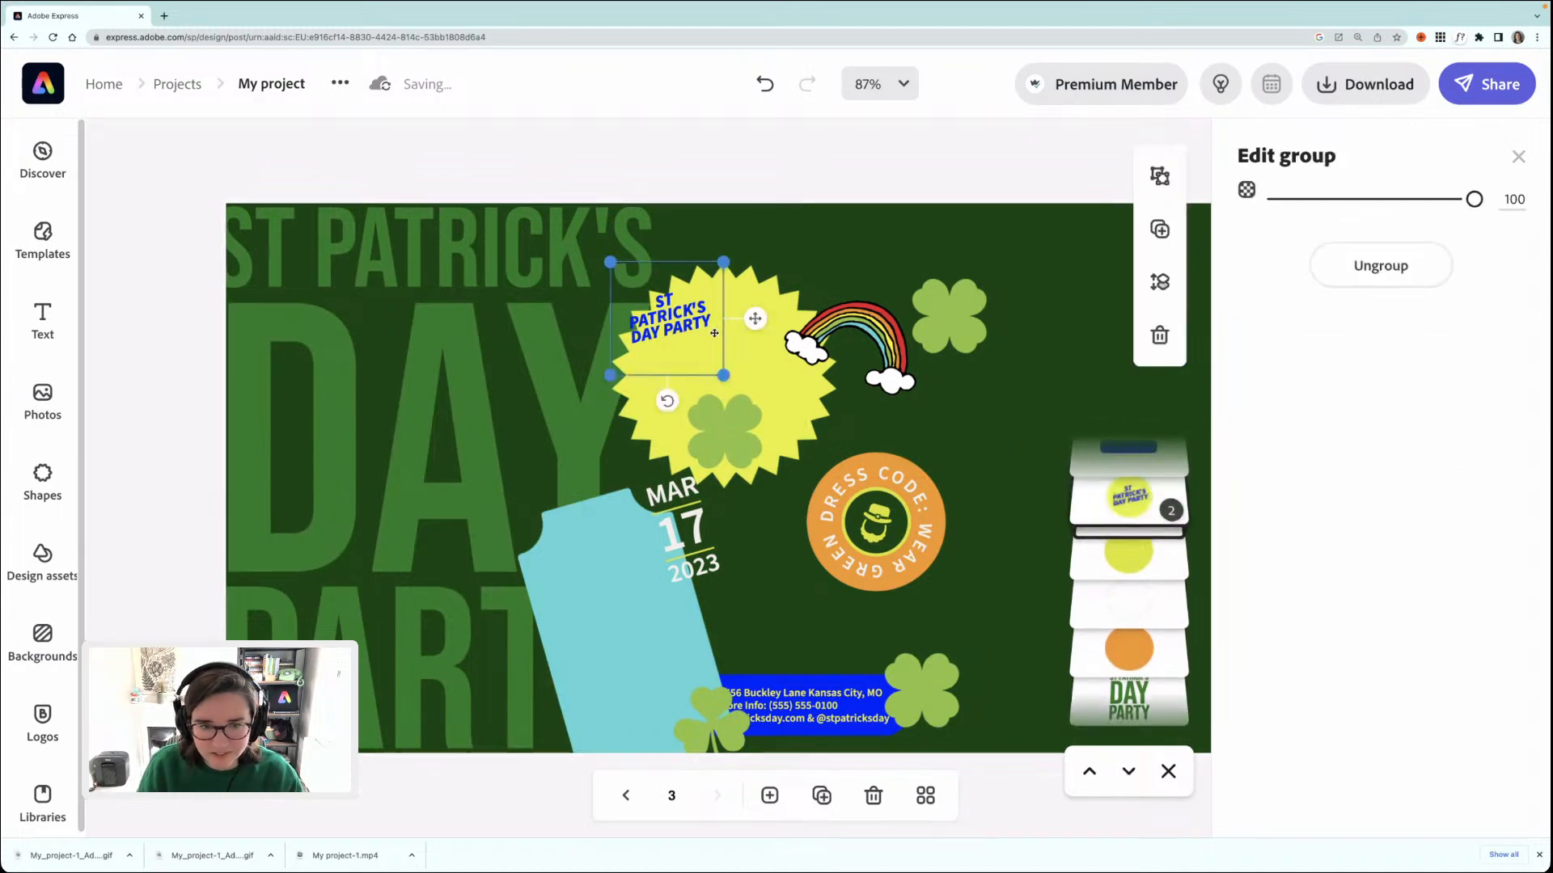
drag(665, 310, 702, 242)
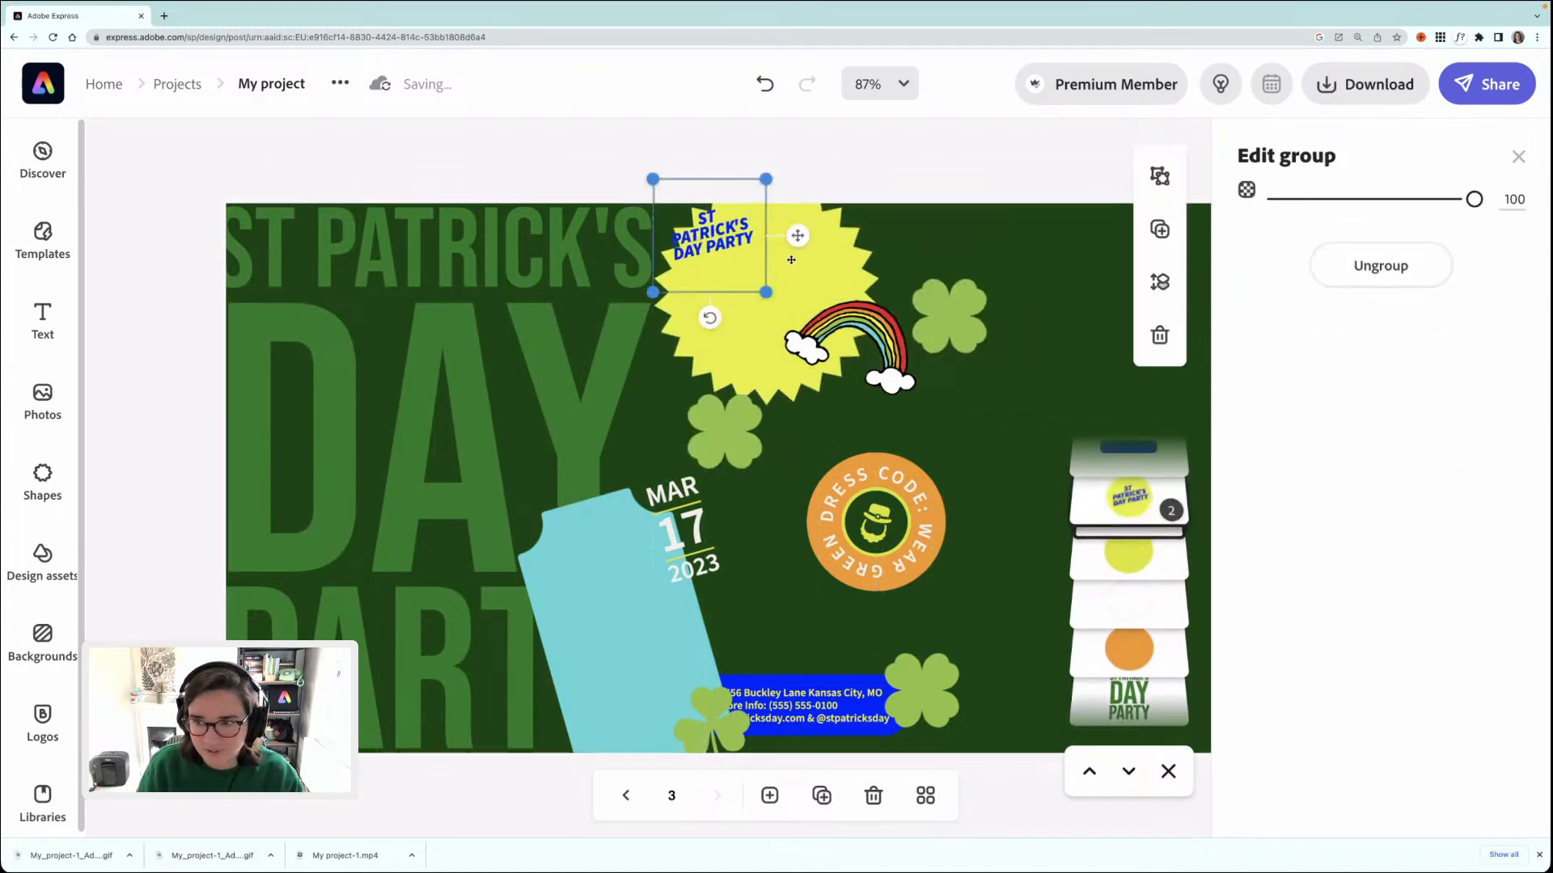
click(1343, 277)
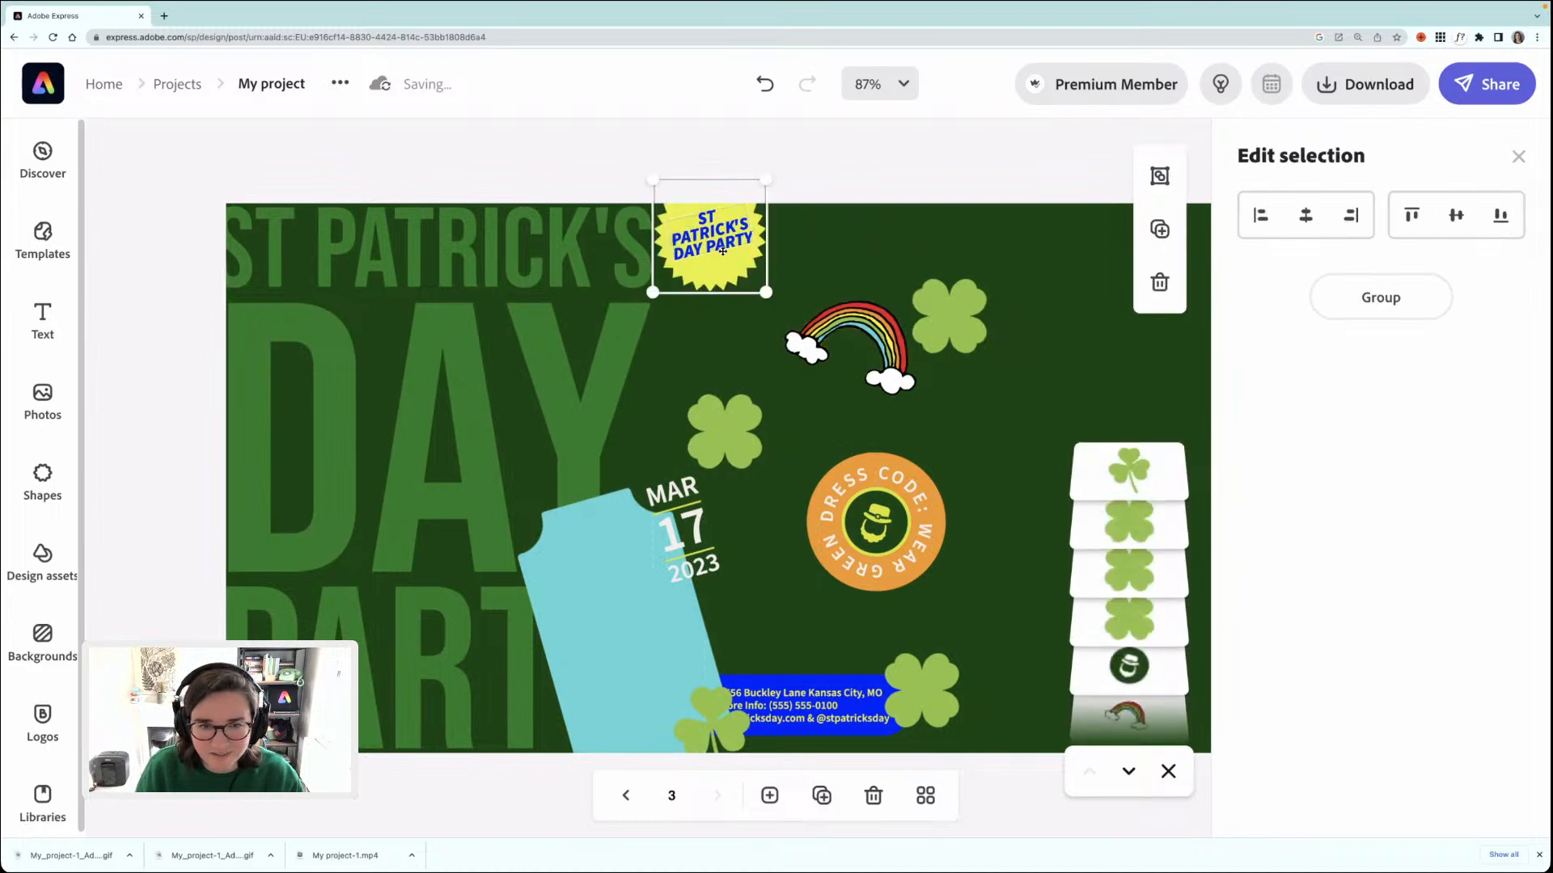
drag(736, 285, 711, 303)
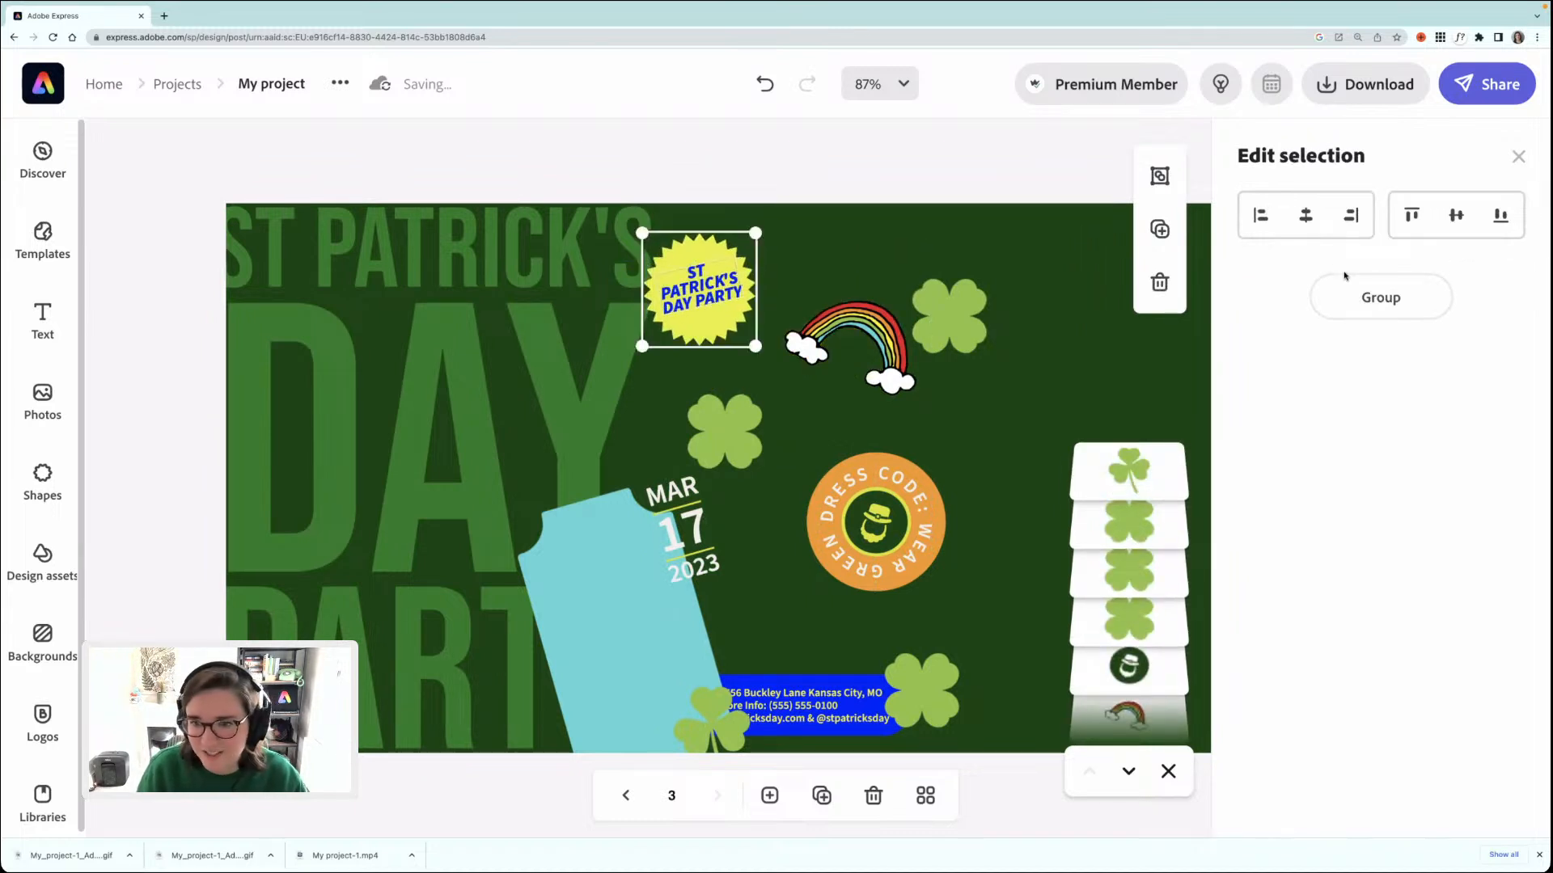
click(1365, 298)
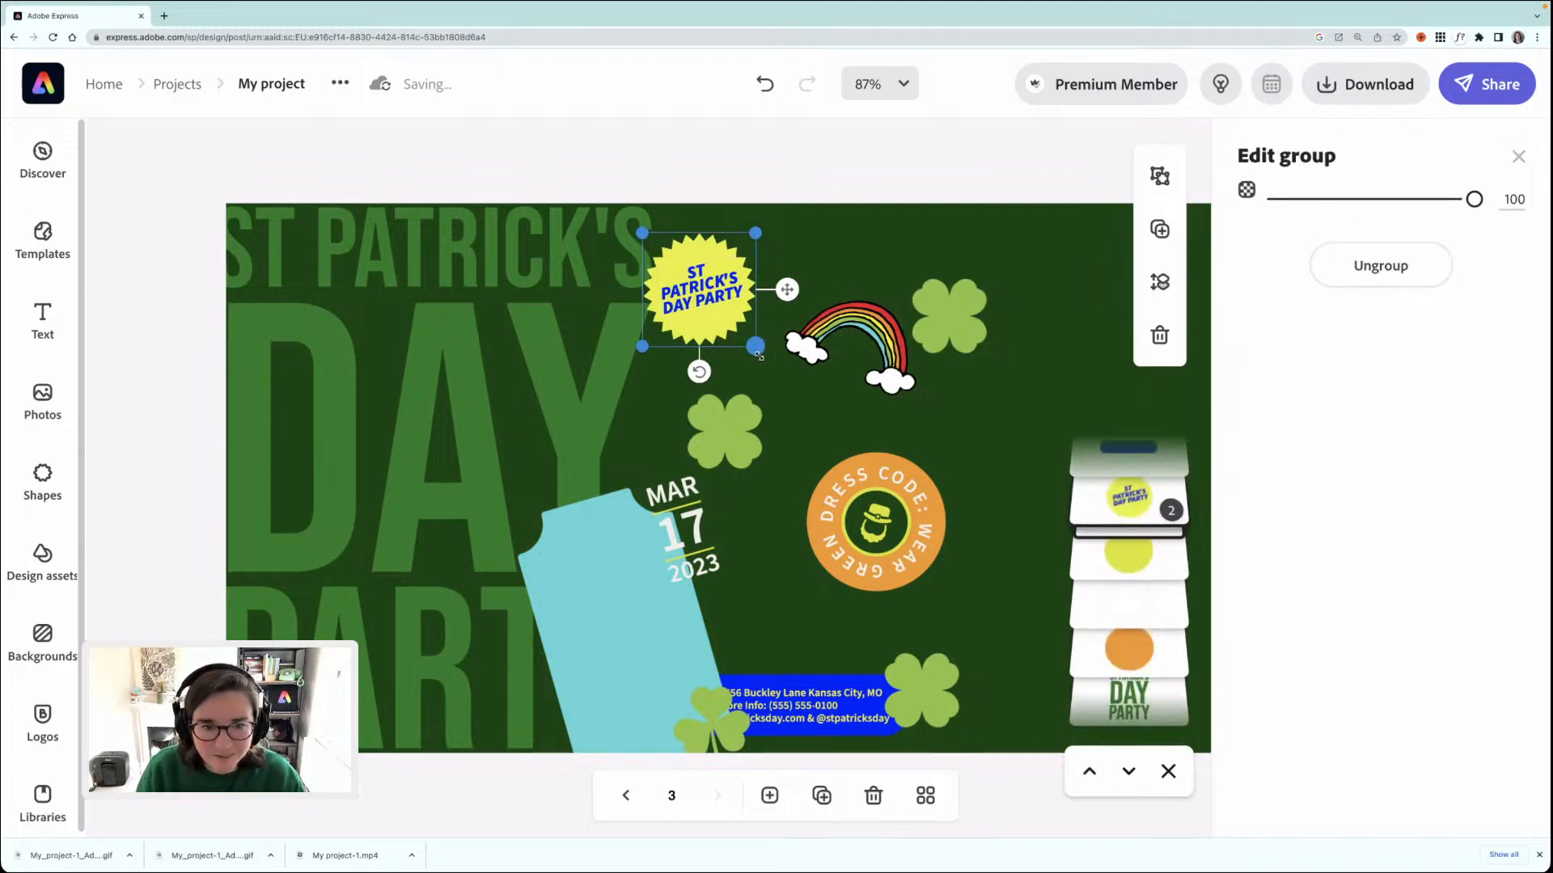
drag(758, 353, 811, 403)
drag(689, 316, 637, 308)
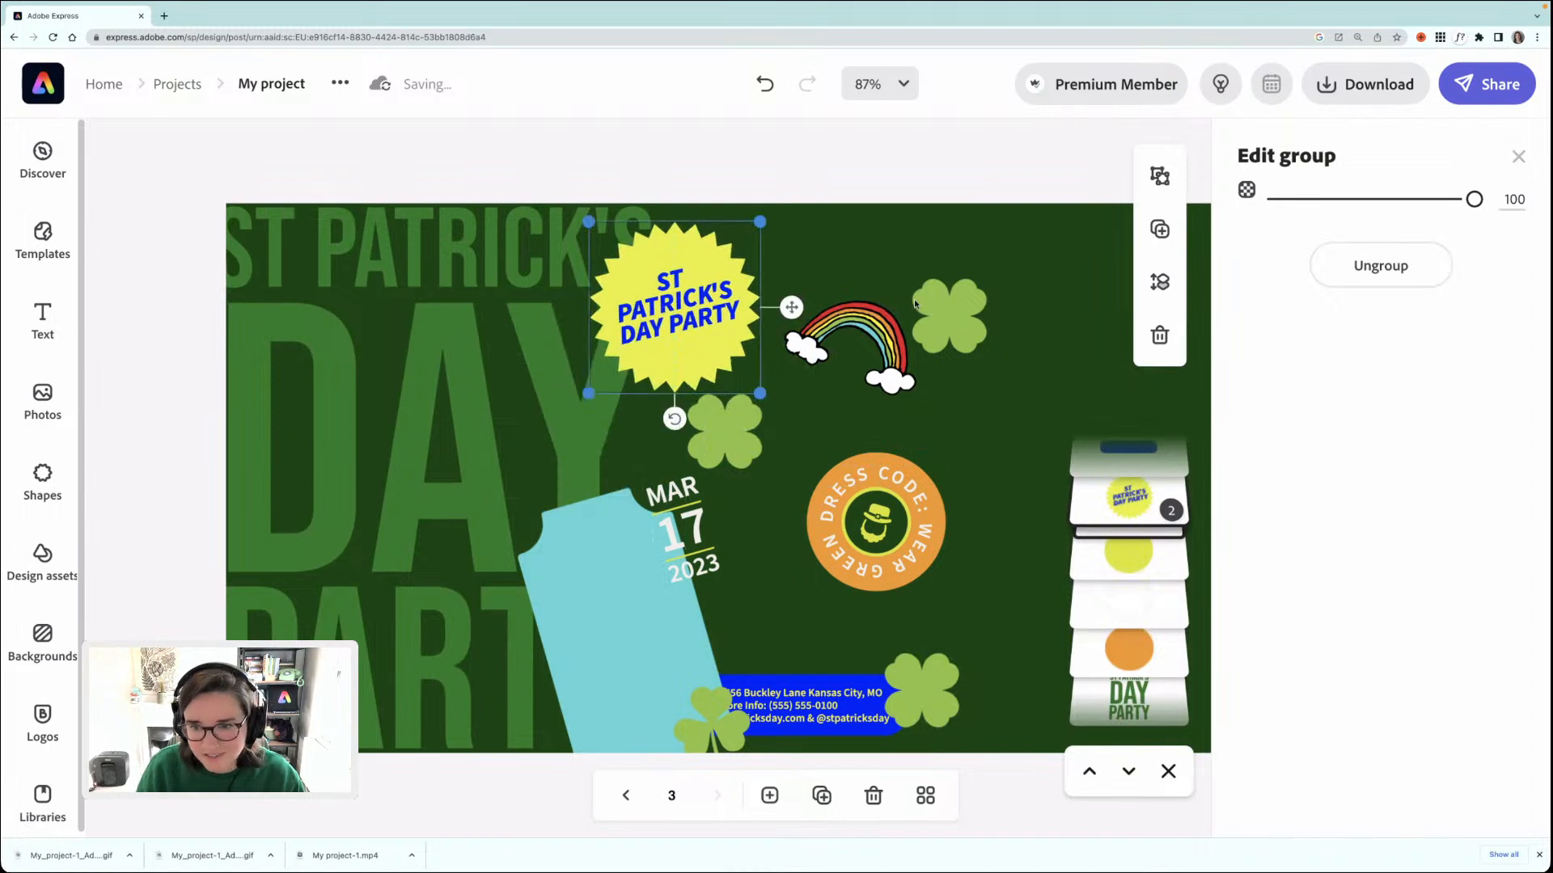
- Enlarge the rainbow and place it near the page's upper right corner
scroll(907, 295, right, 3)
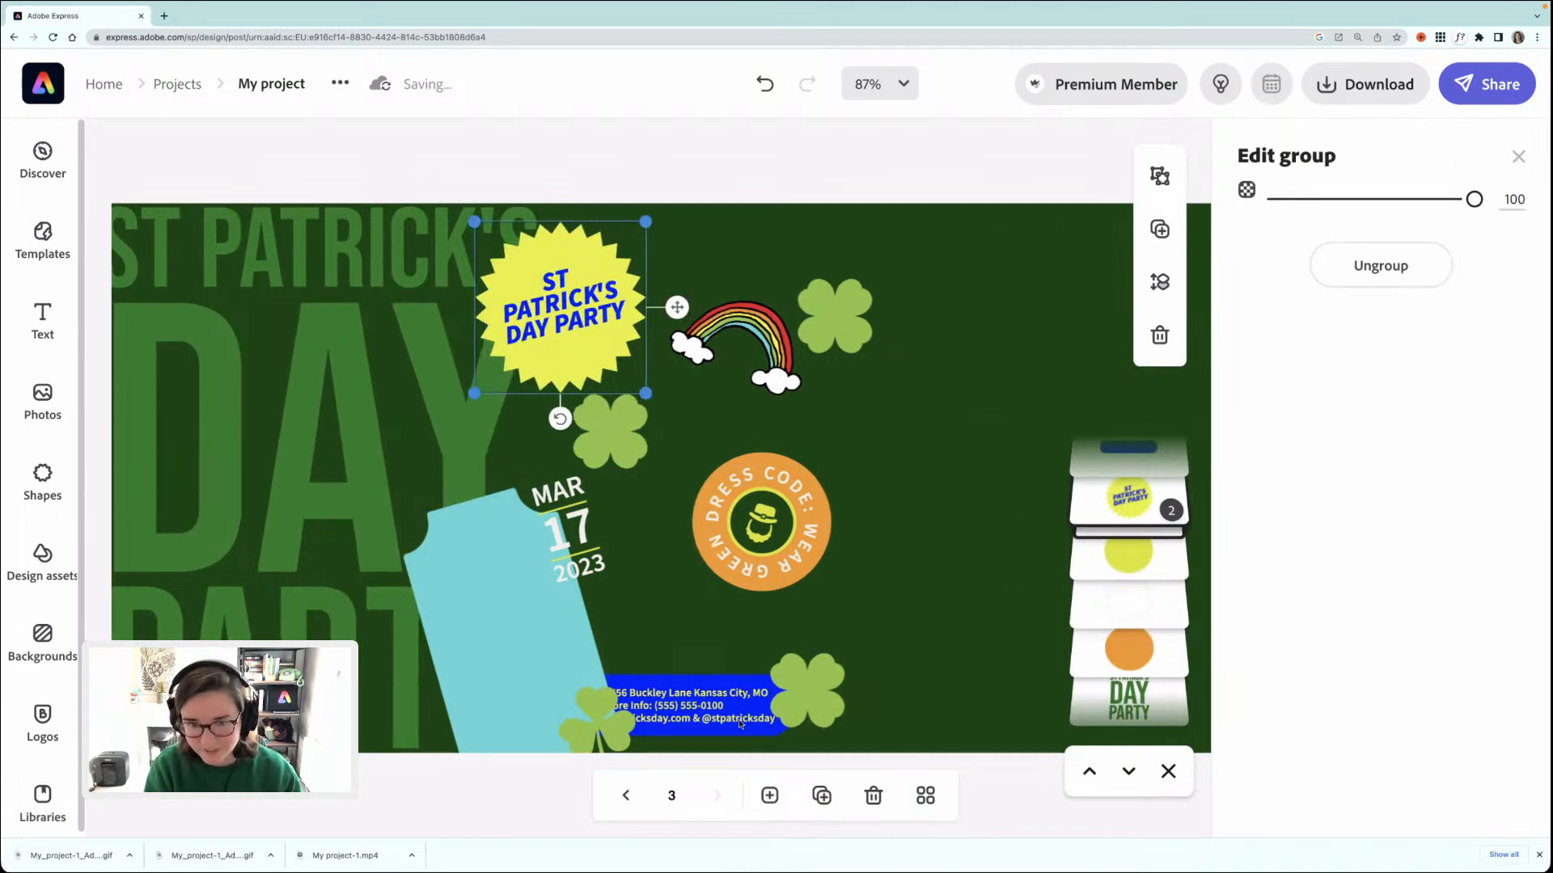
scroll(741, 723, down, 2)
scroll(740, 728, right, 4)
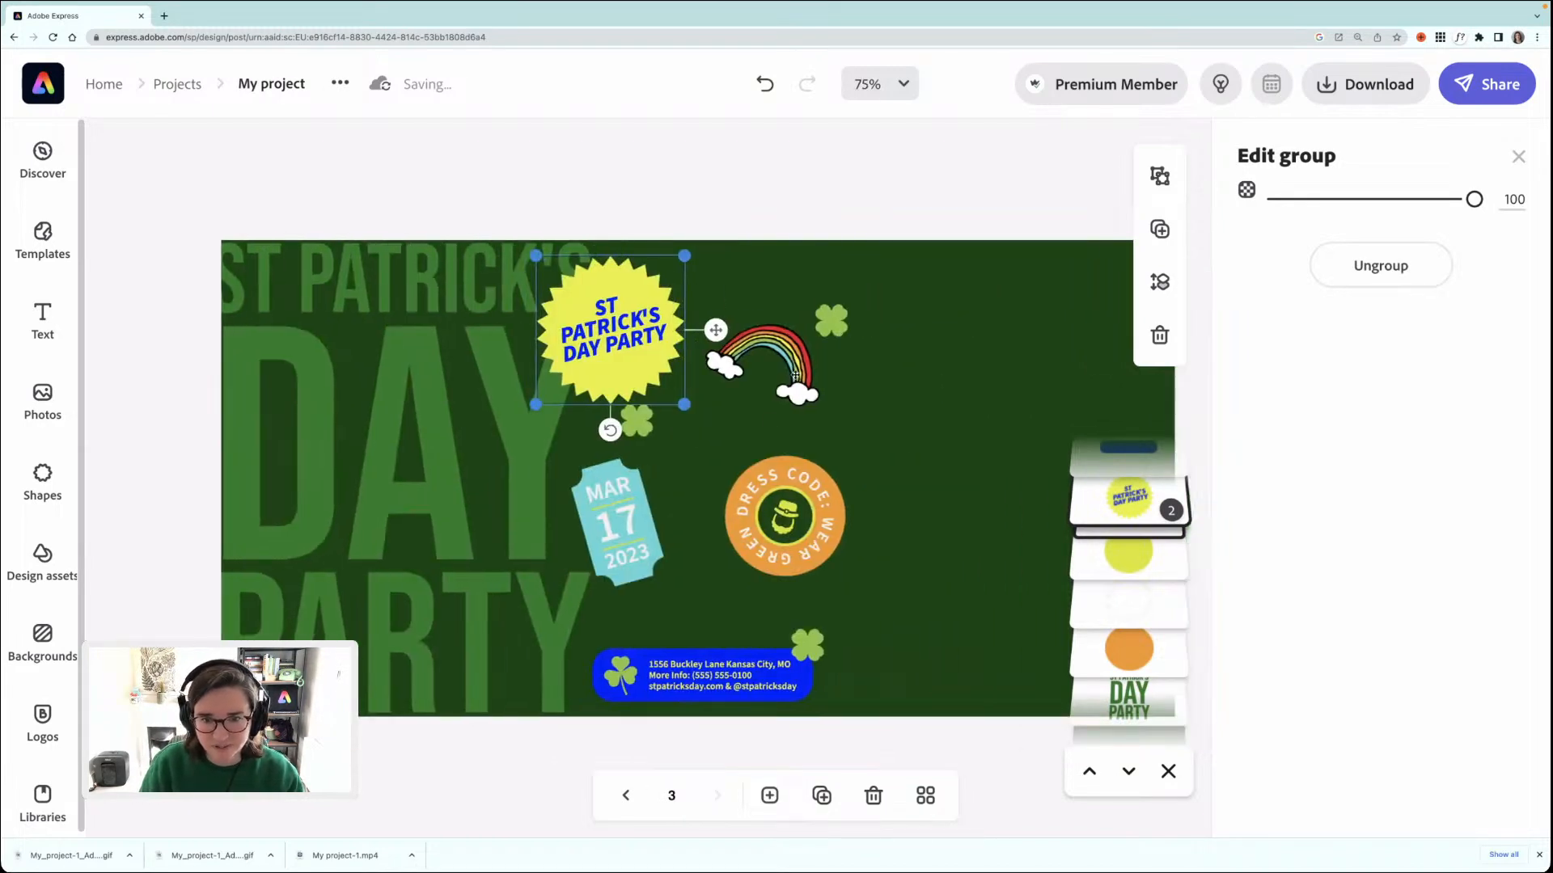
scroll(806, 372, right, 5)
click(578, 375)
drag(783, 337, 877, 422)
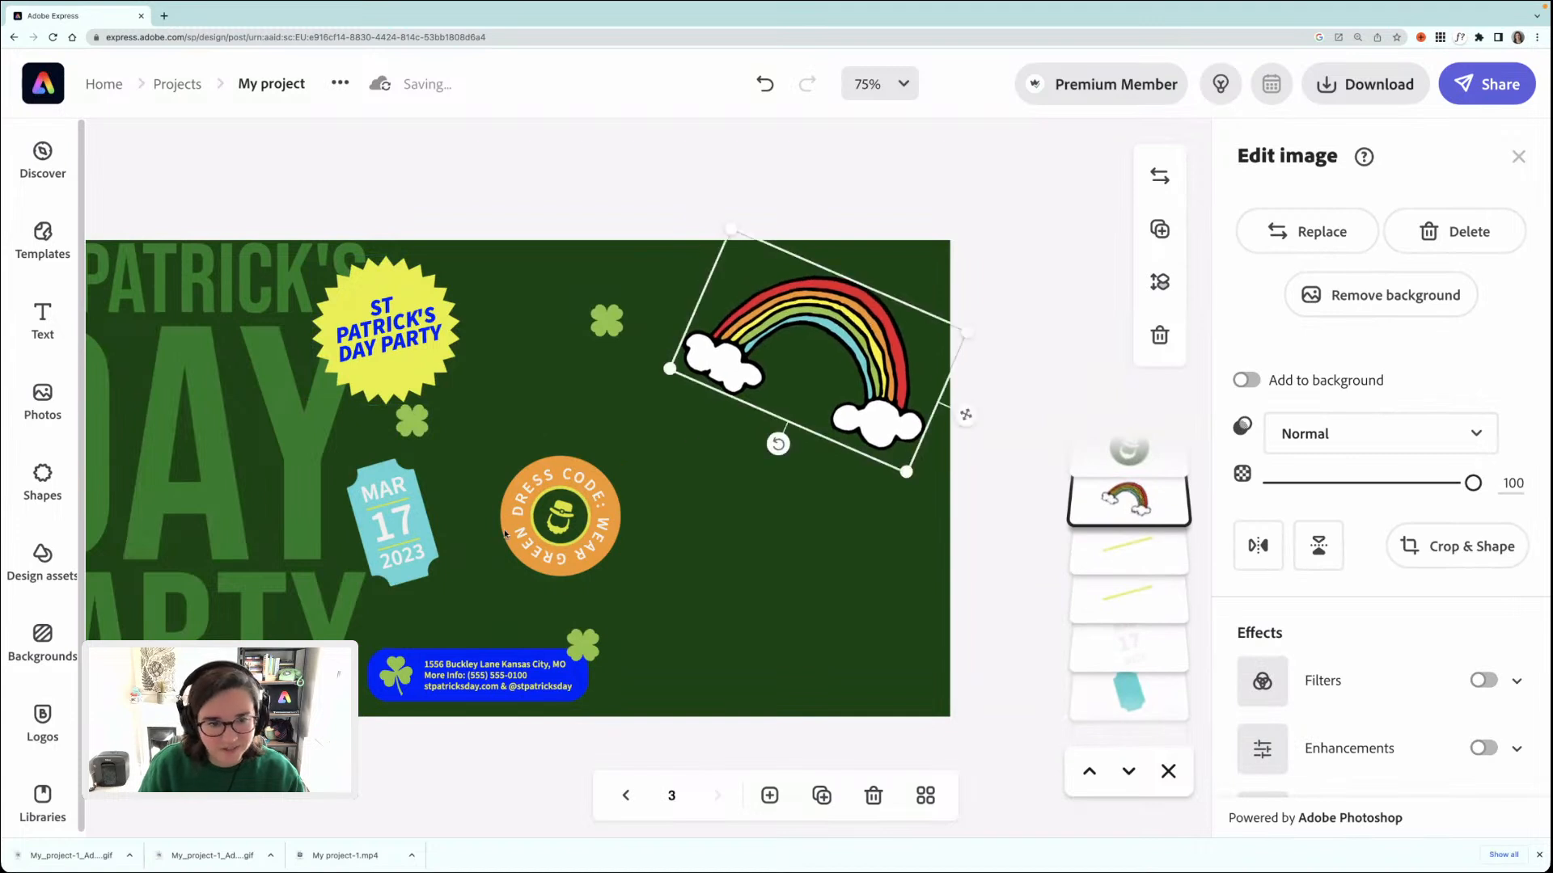
click(569, 549)
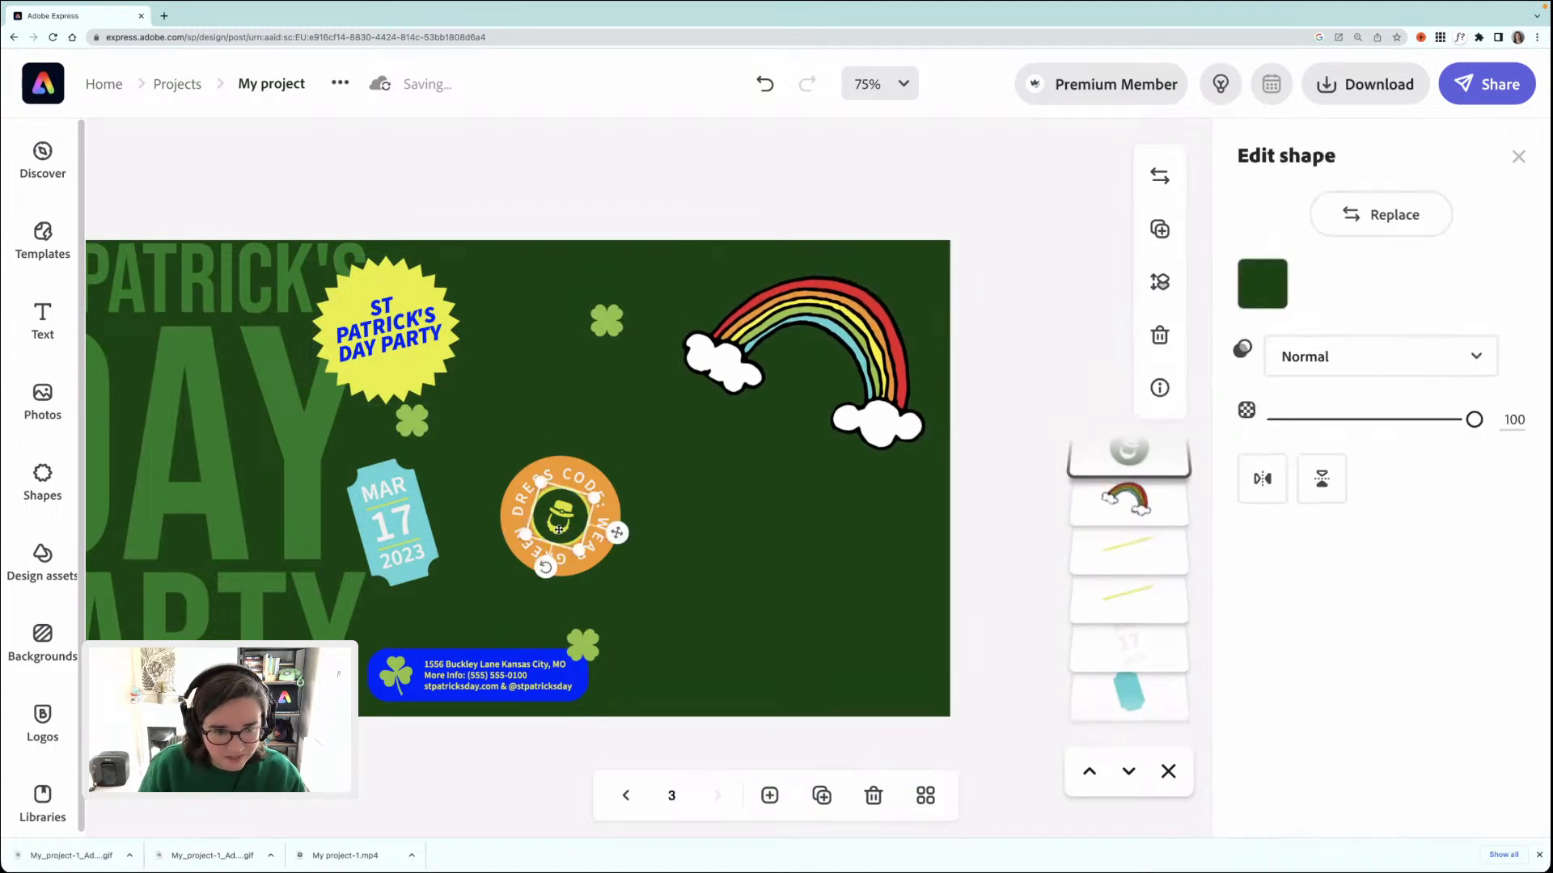
shift+click(596, 556)
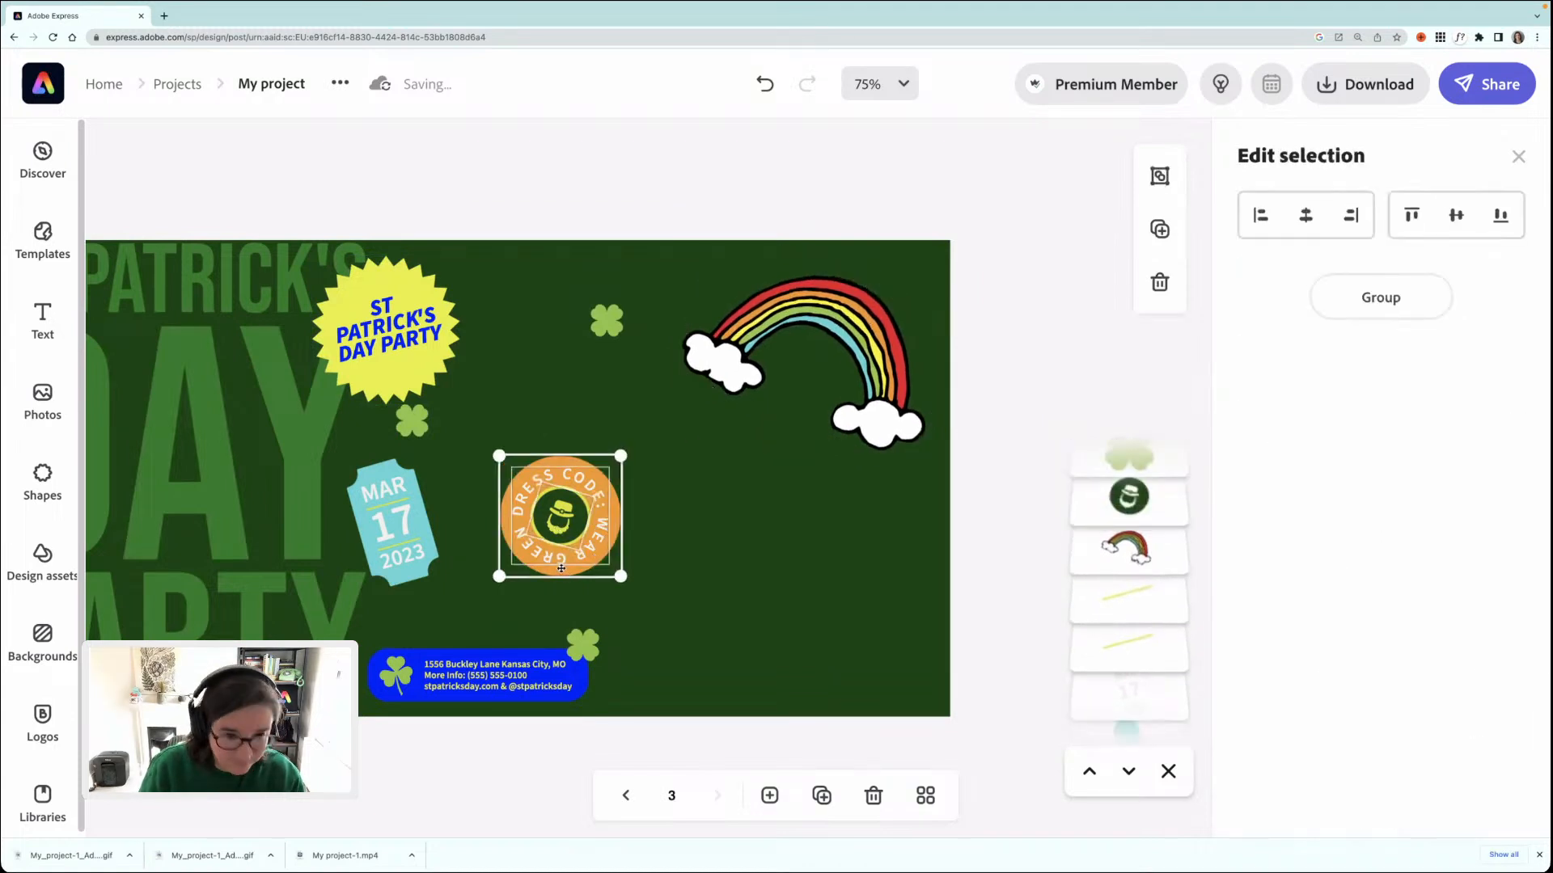
key(super+g)
drag(614, 572, 665, 622)
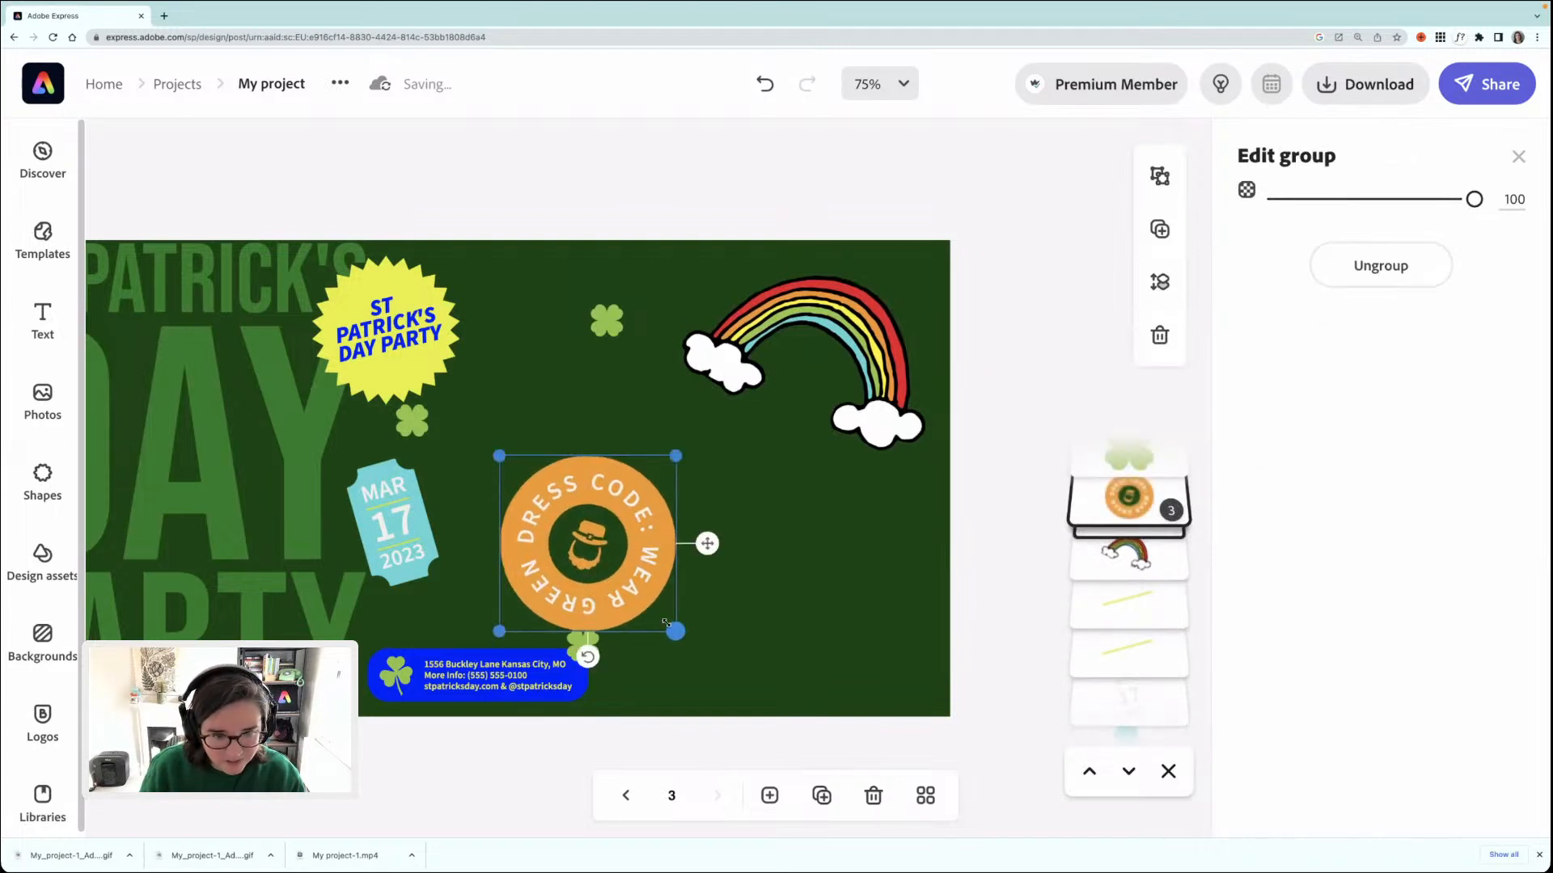
key(super+z)
key(super+z)
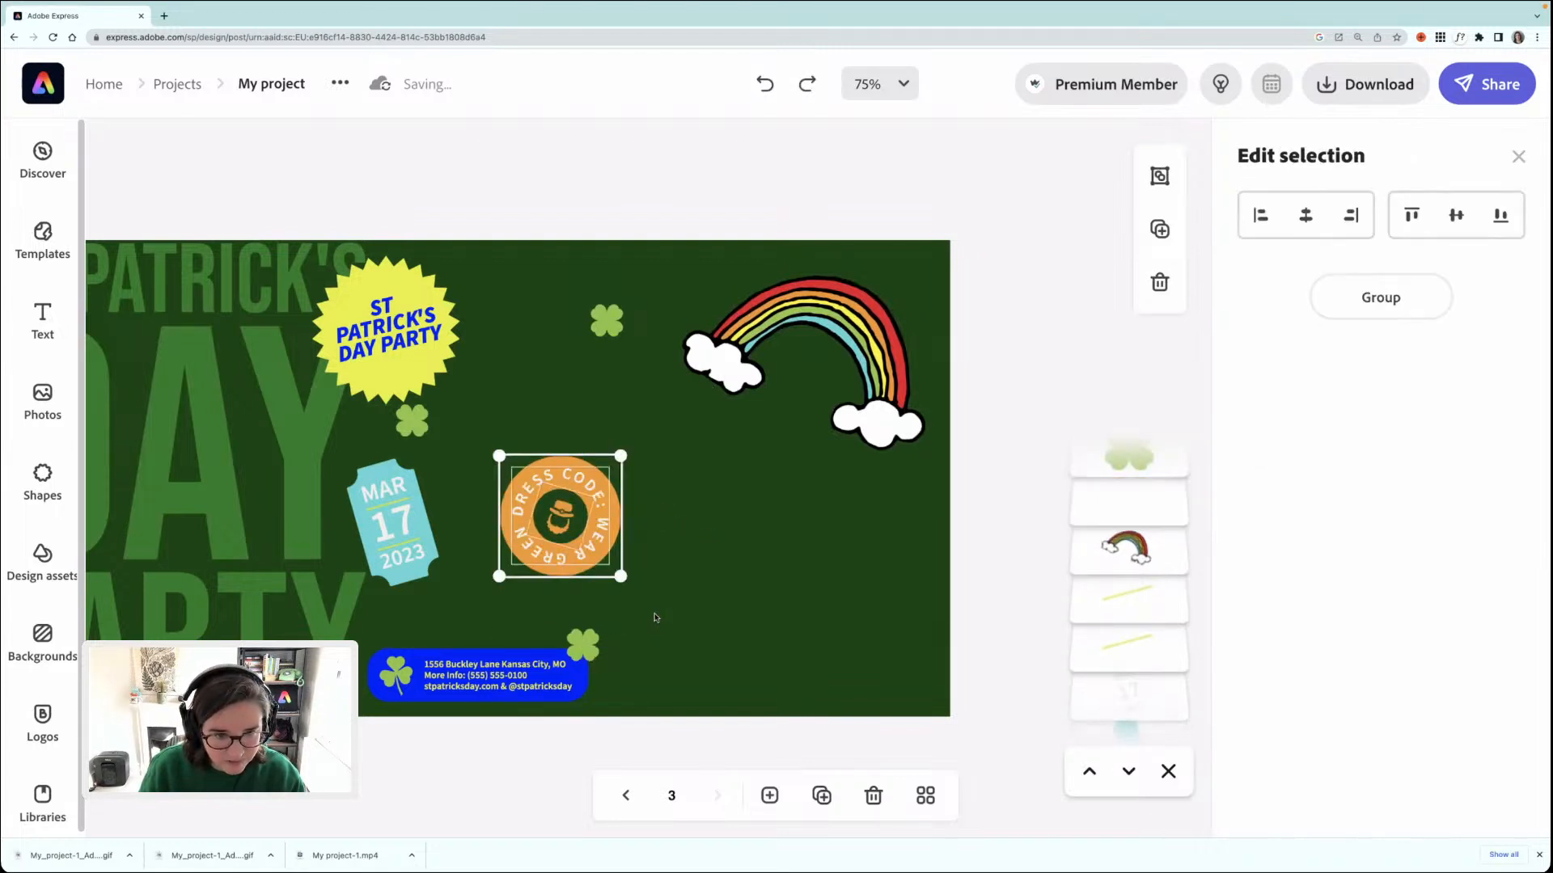
key(super+z)
- Group all four parts of the orange dress code badge, move it below the rainbow and enlarge it slightly
click(969, 565)
drag(745, 564, 554, 532)
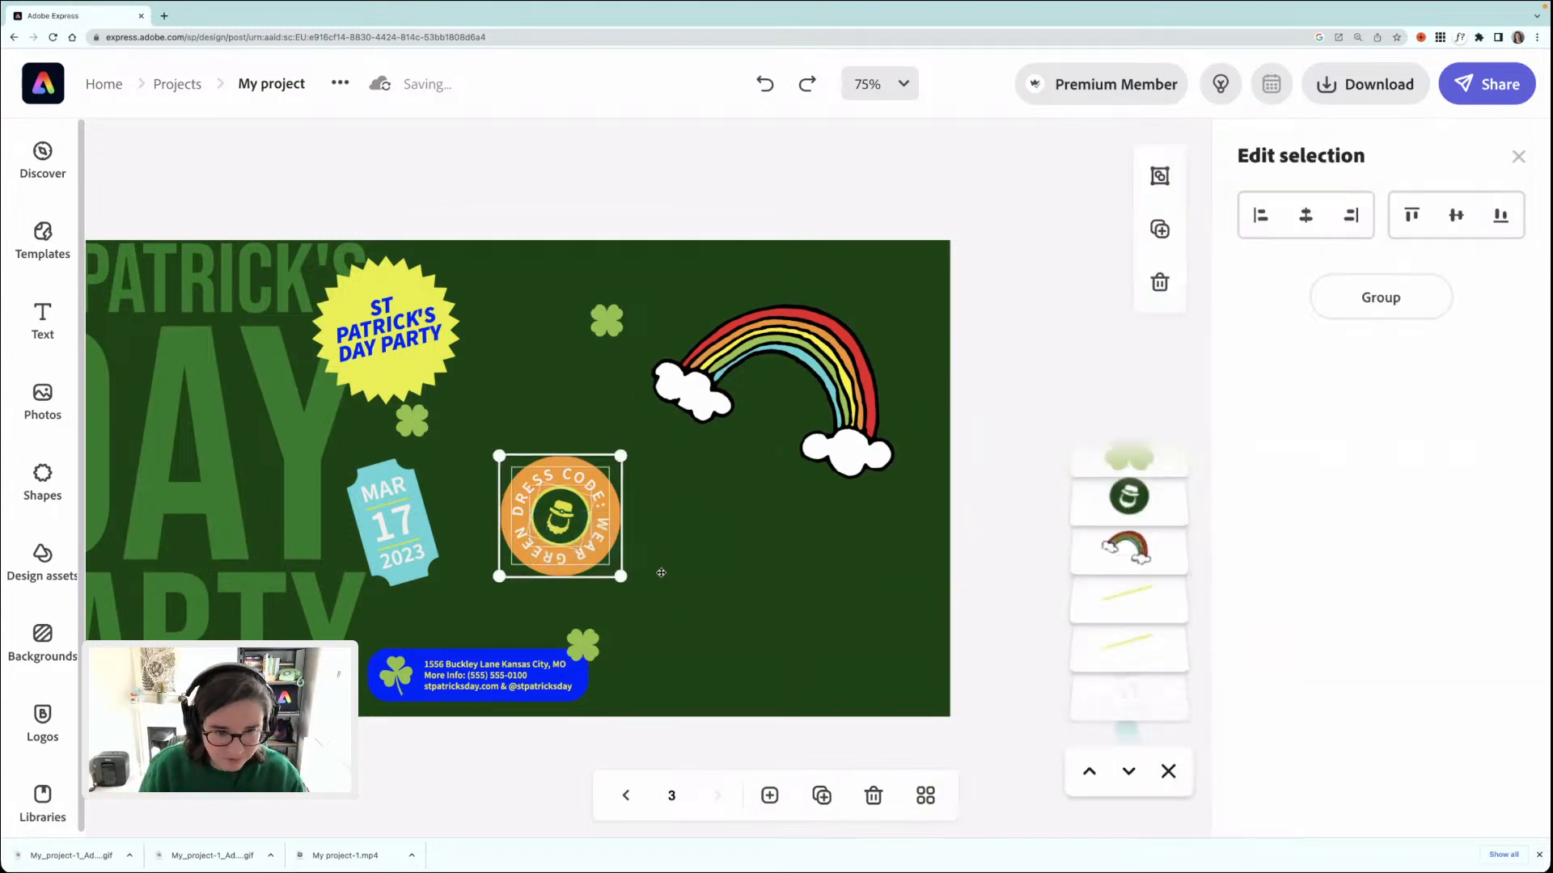
key(super+g)
drag(648, 515, 854, 556)
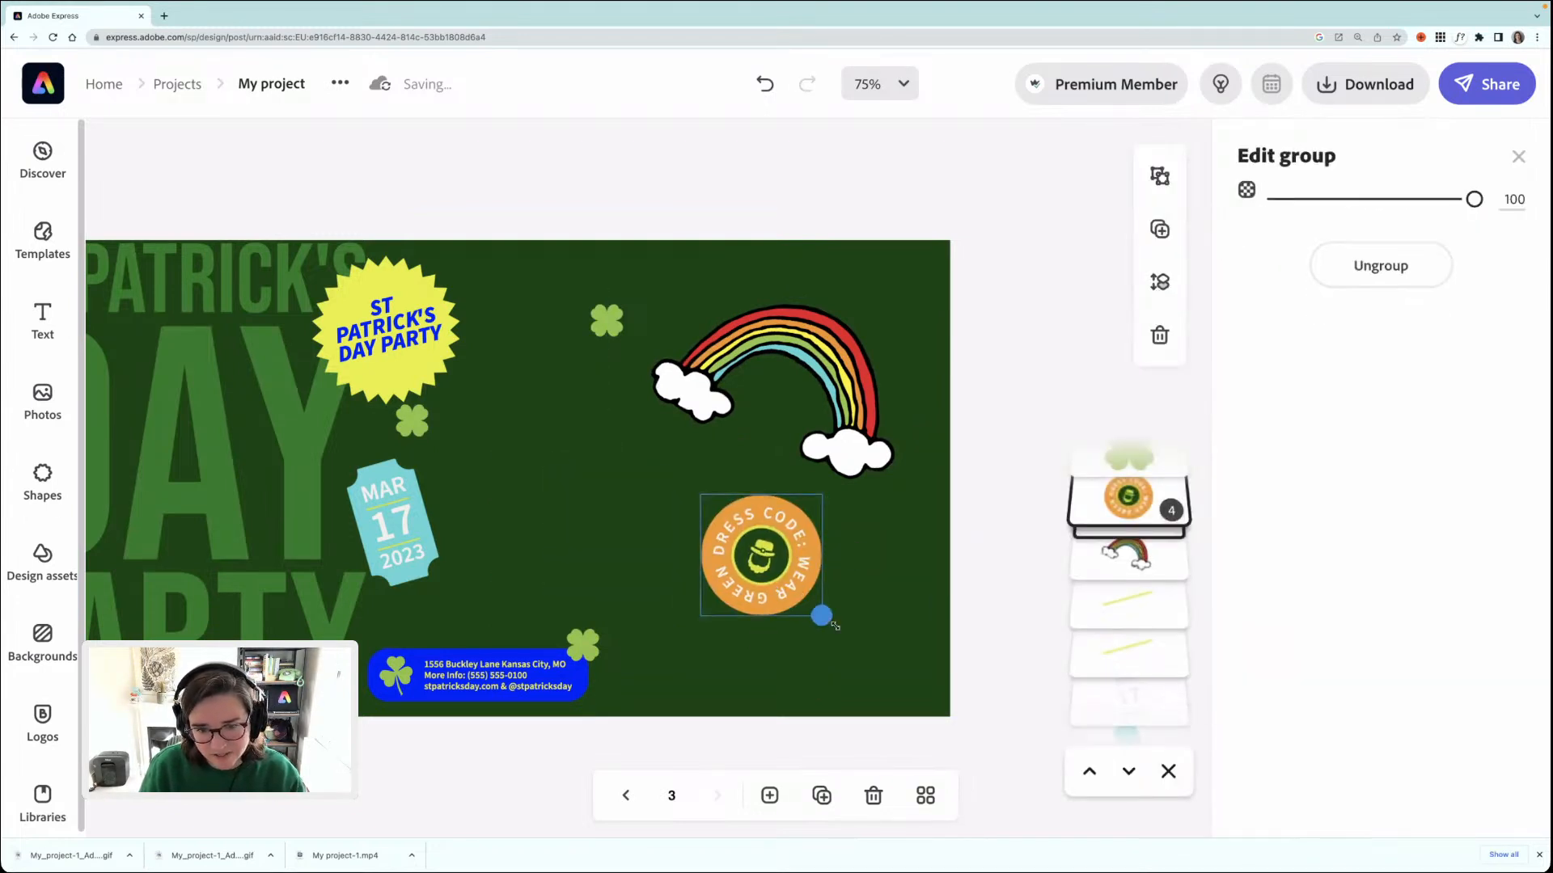
drag(825, 619, 856, 649)
drag(796, 590, 841, 593)
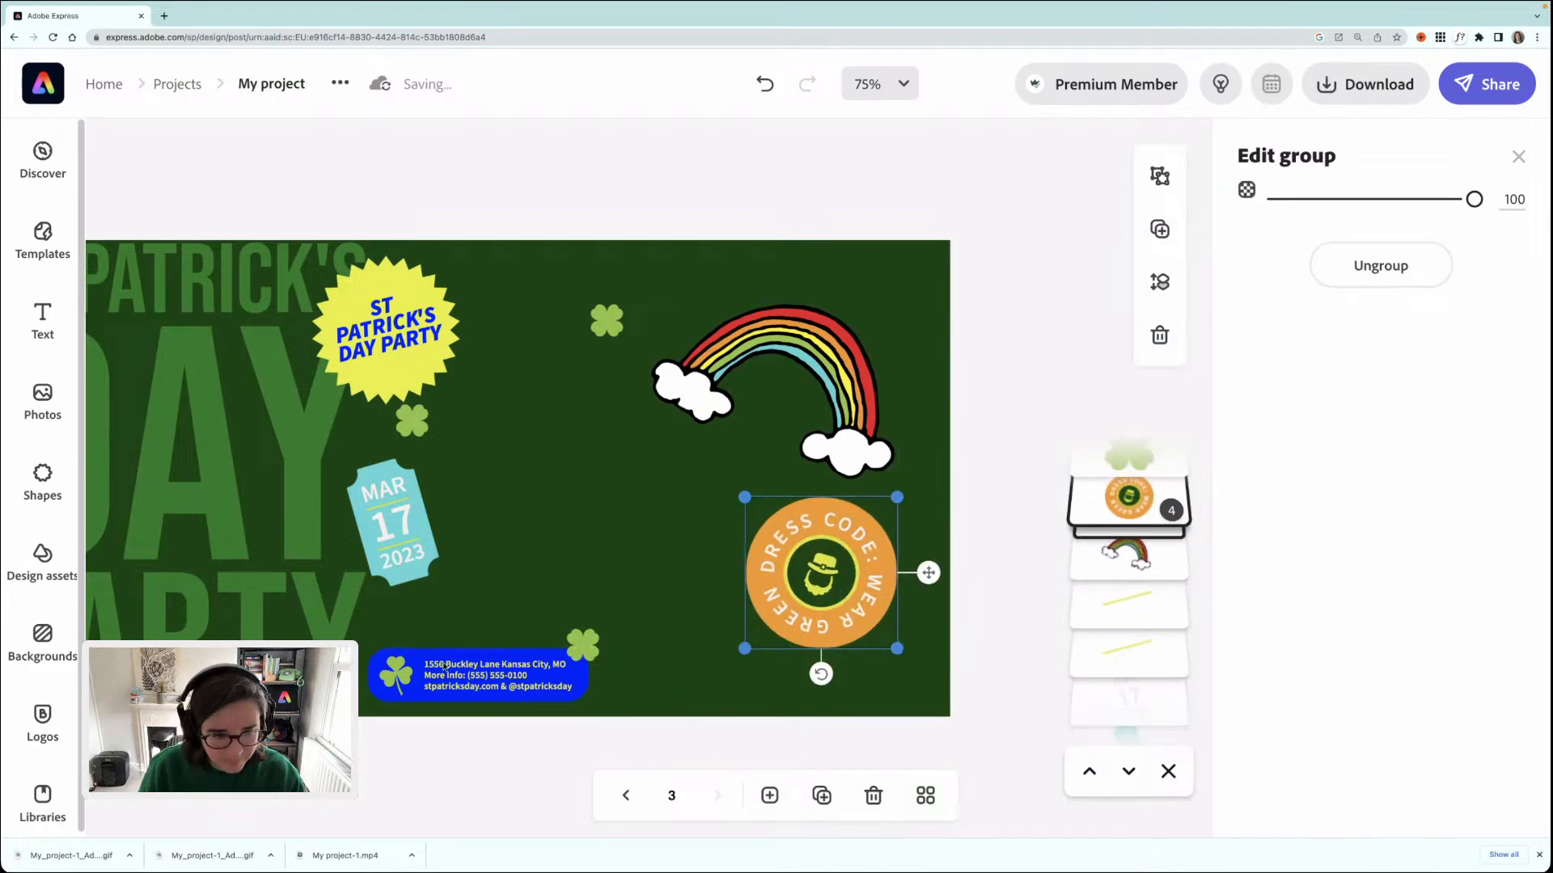
- Group the blue contact banner with its shamrock and text, and enlarge the group to nearly twice its width
click(395, 676)
shift+click(488, 670)
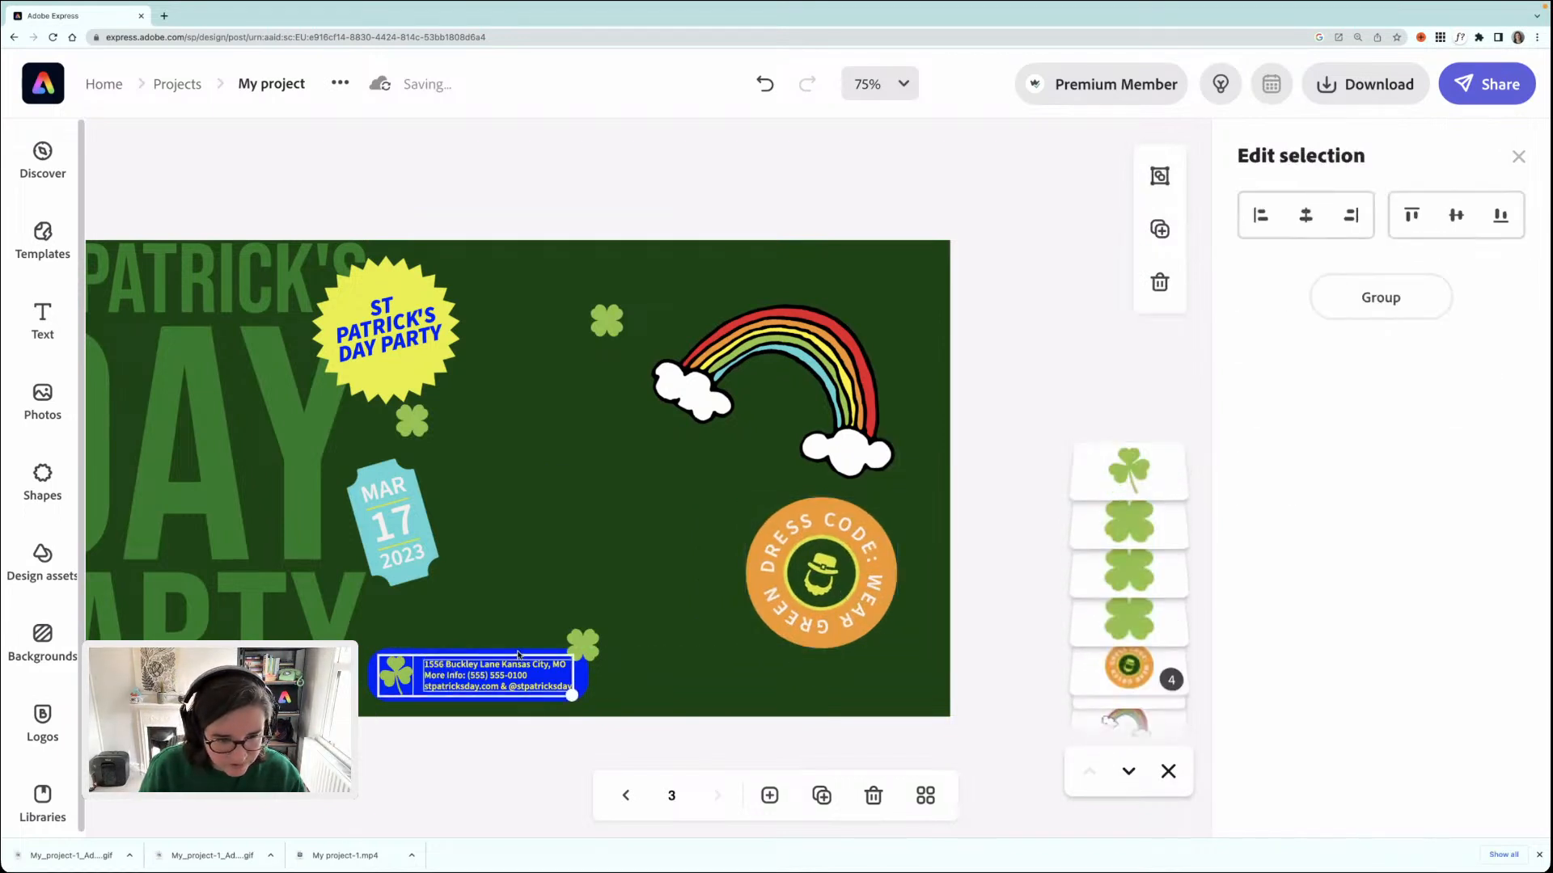
key(super+g)
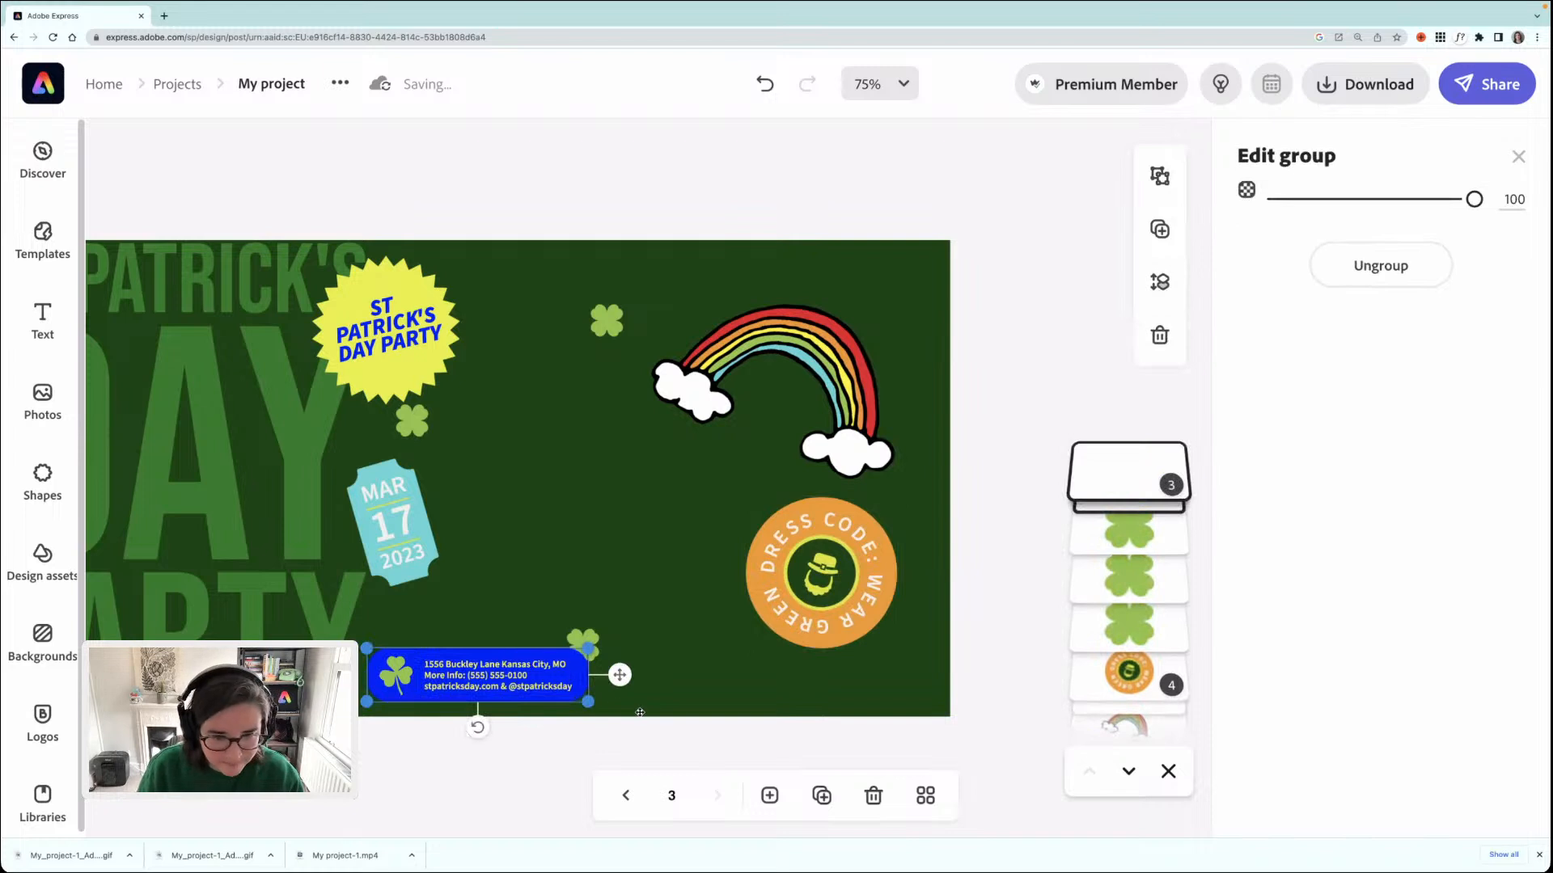
drag(588, 701, 775, 746)
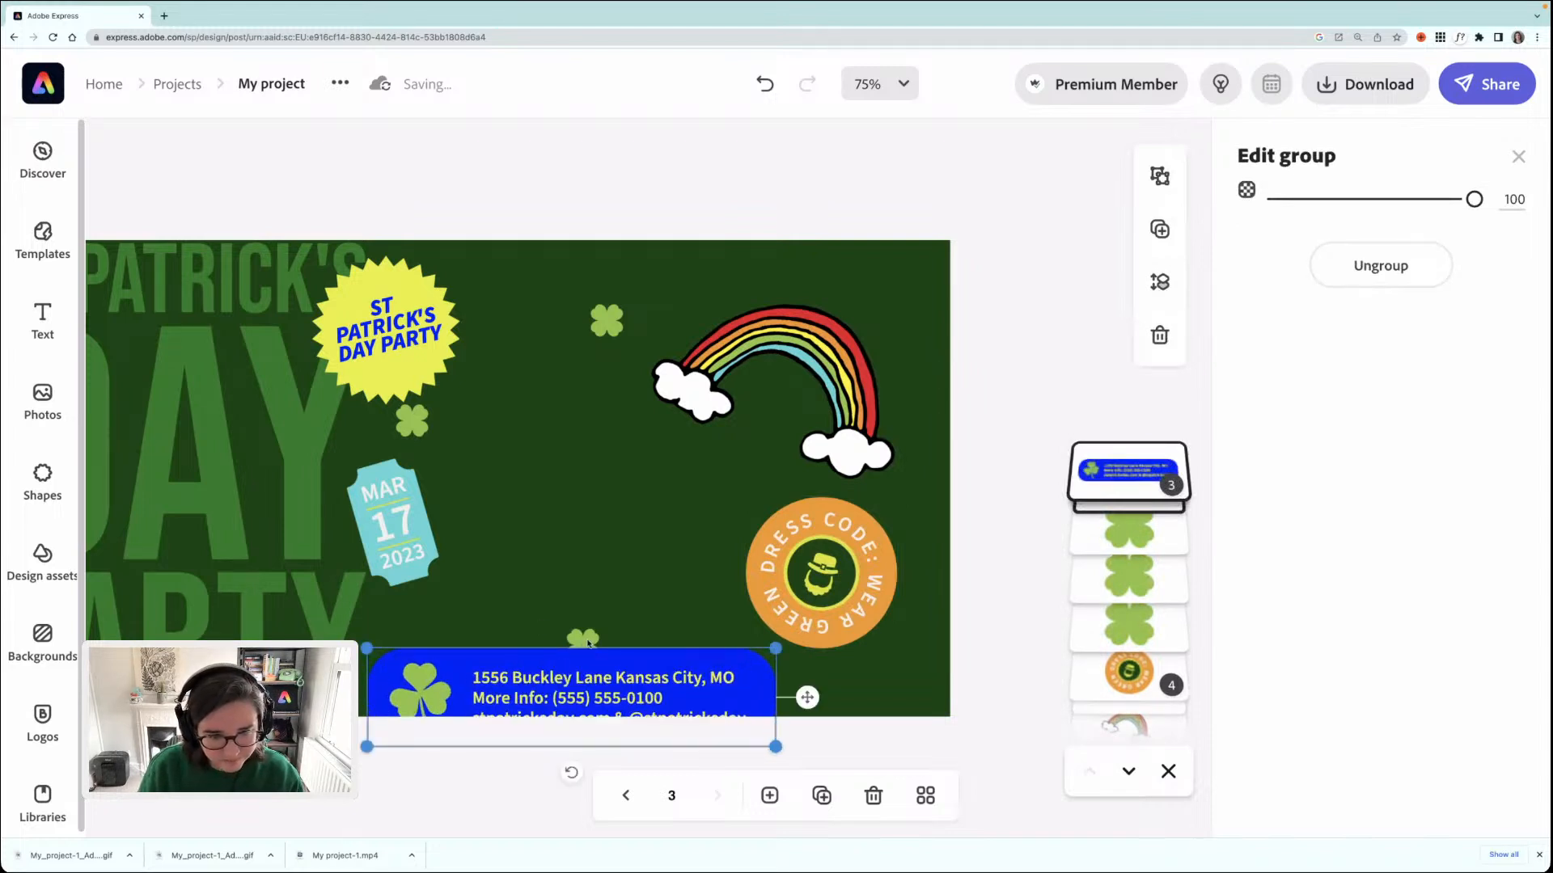
- Move the banner's four-leaf clover up beside the top middle clover, and shift the contact banner up fully onto the page
drag(588, 641, 694, 322)
drag(558, 671, 616, 635)
- Shrink the rainbow a little and move it closer into the page's upper right corner
click(839, 359)
drag(641, 396, 706, 389)
drag(801, 374, 822, 334)
- Raise the dress code badge closer beneath the rainbow, and move the yellow party badge right, clear of the headline
click(832, 573)
drag(831, 573, 847, 511)
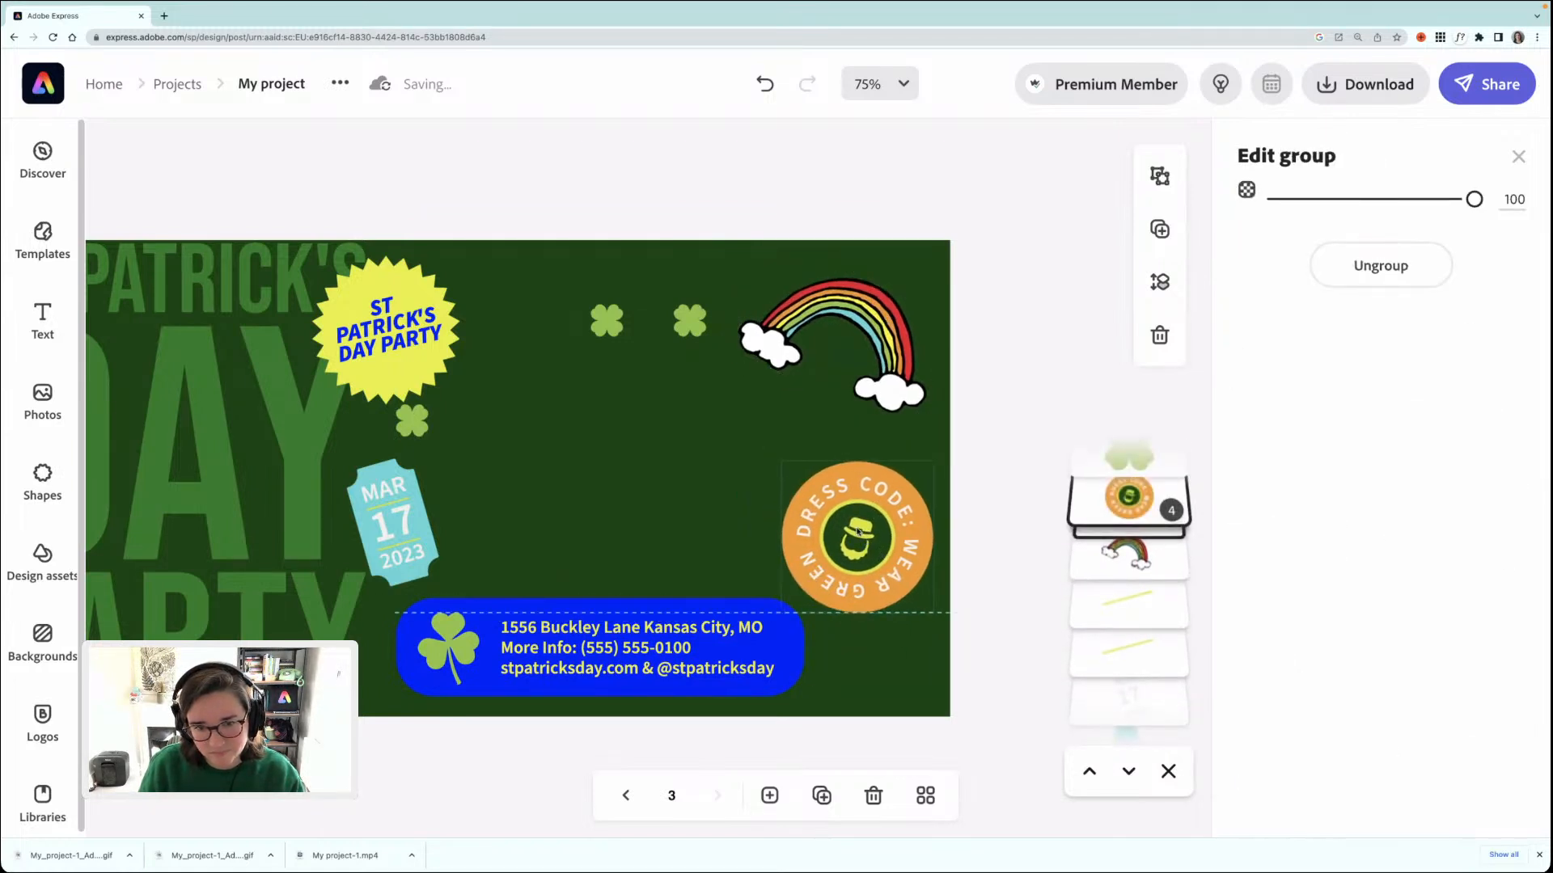
drag(418, 345, 503, 361)
- Group the blue date ticket with its MAR 17 2023 text and both yellow lines
click(397, 522)
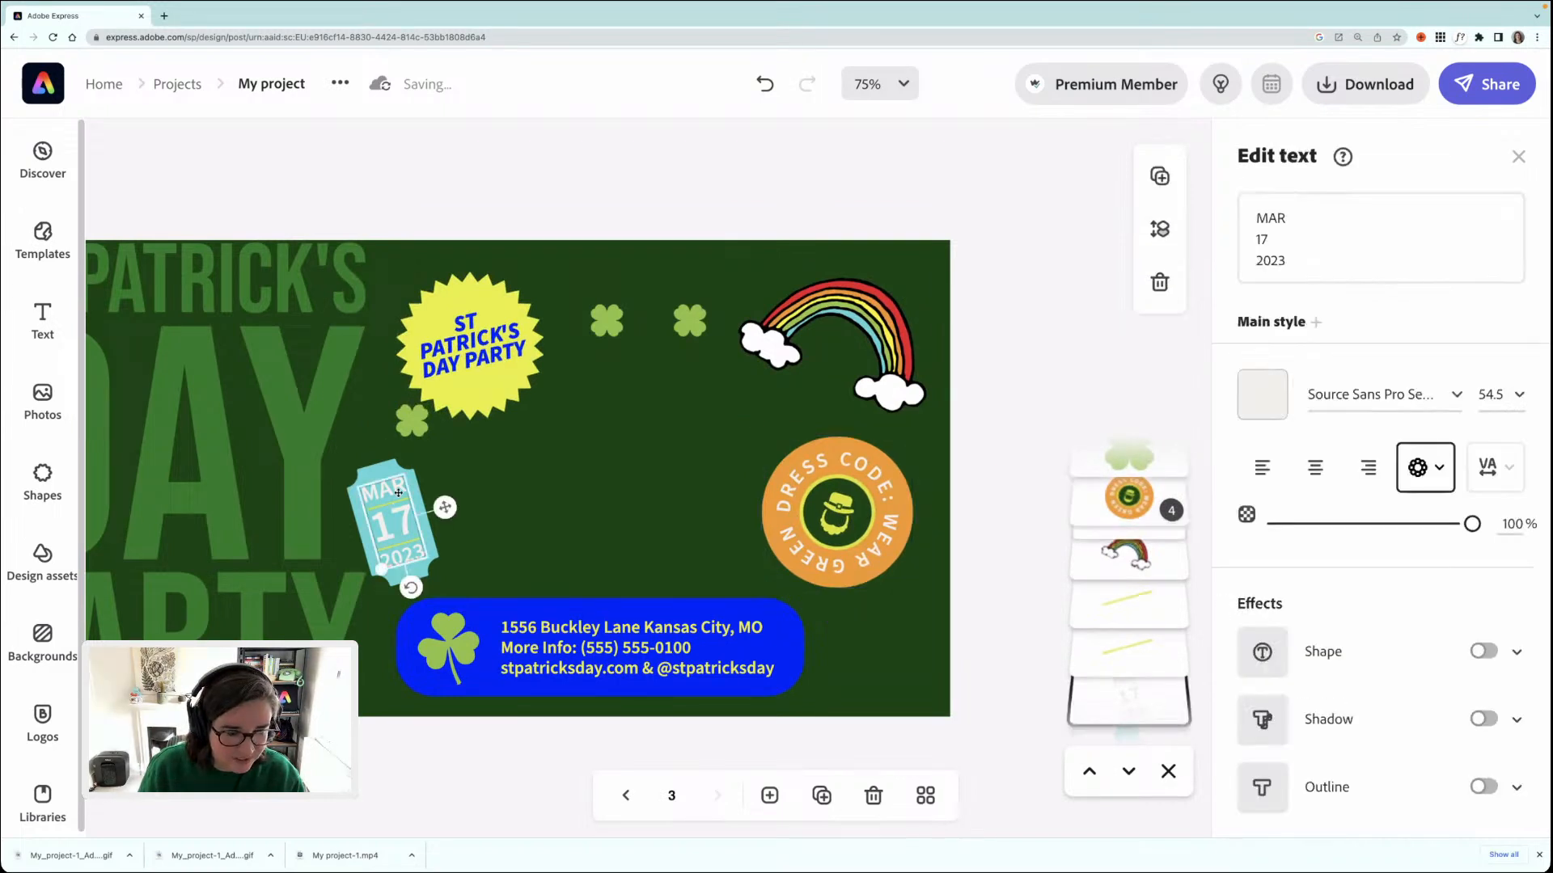
shift+click(389, 476)
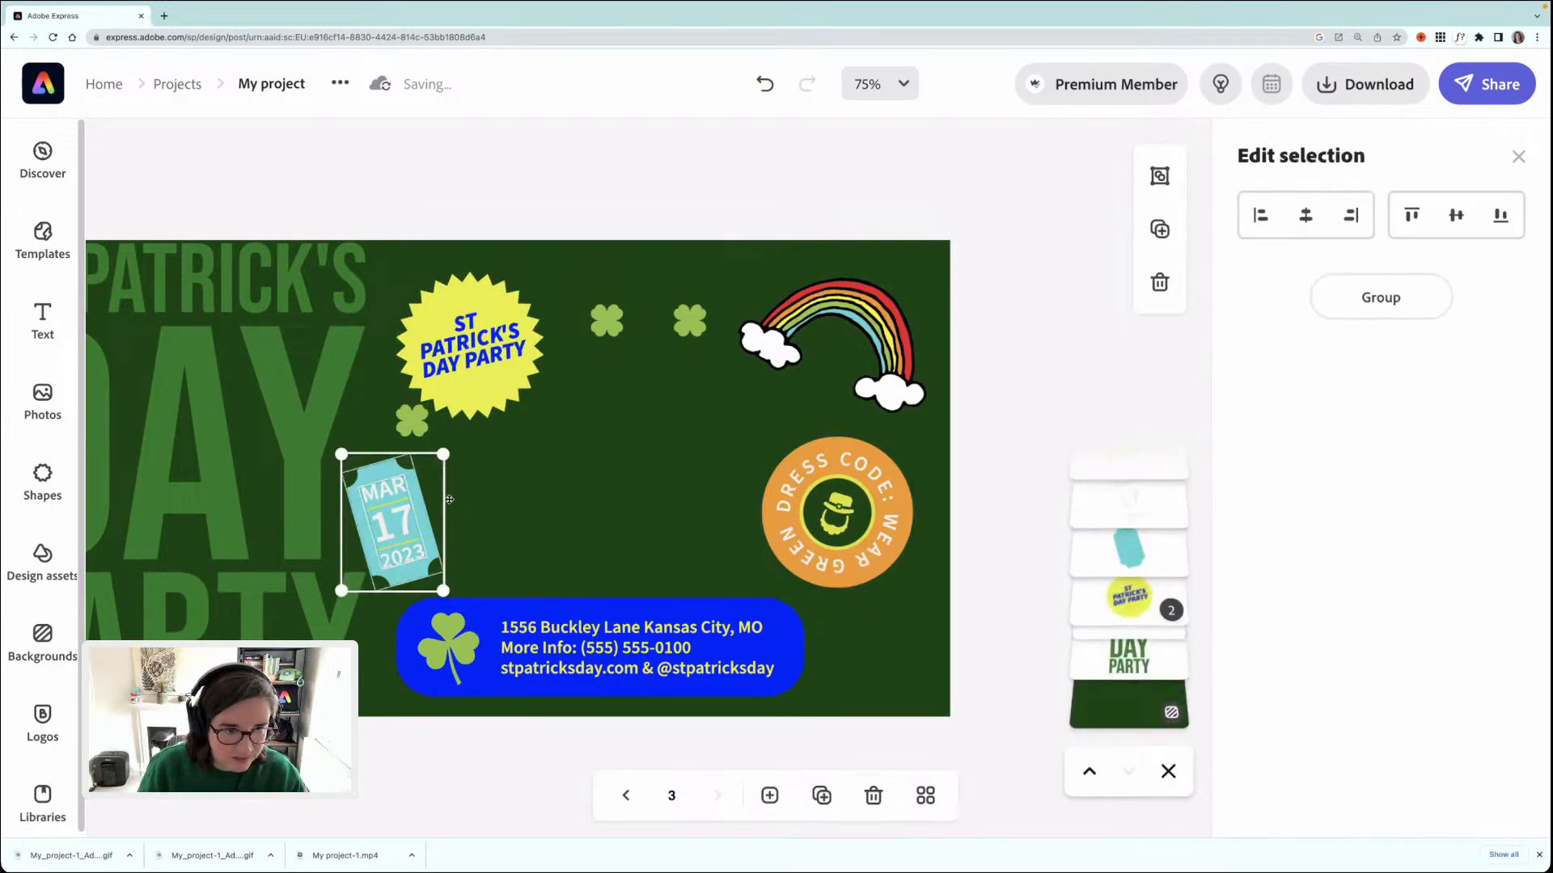
click(393, 502)
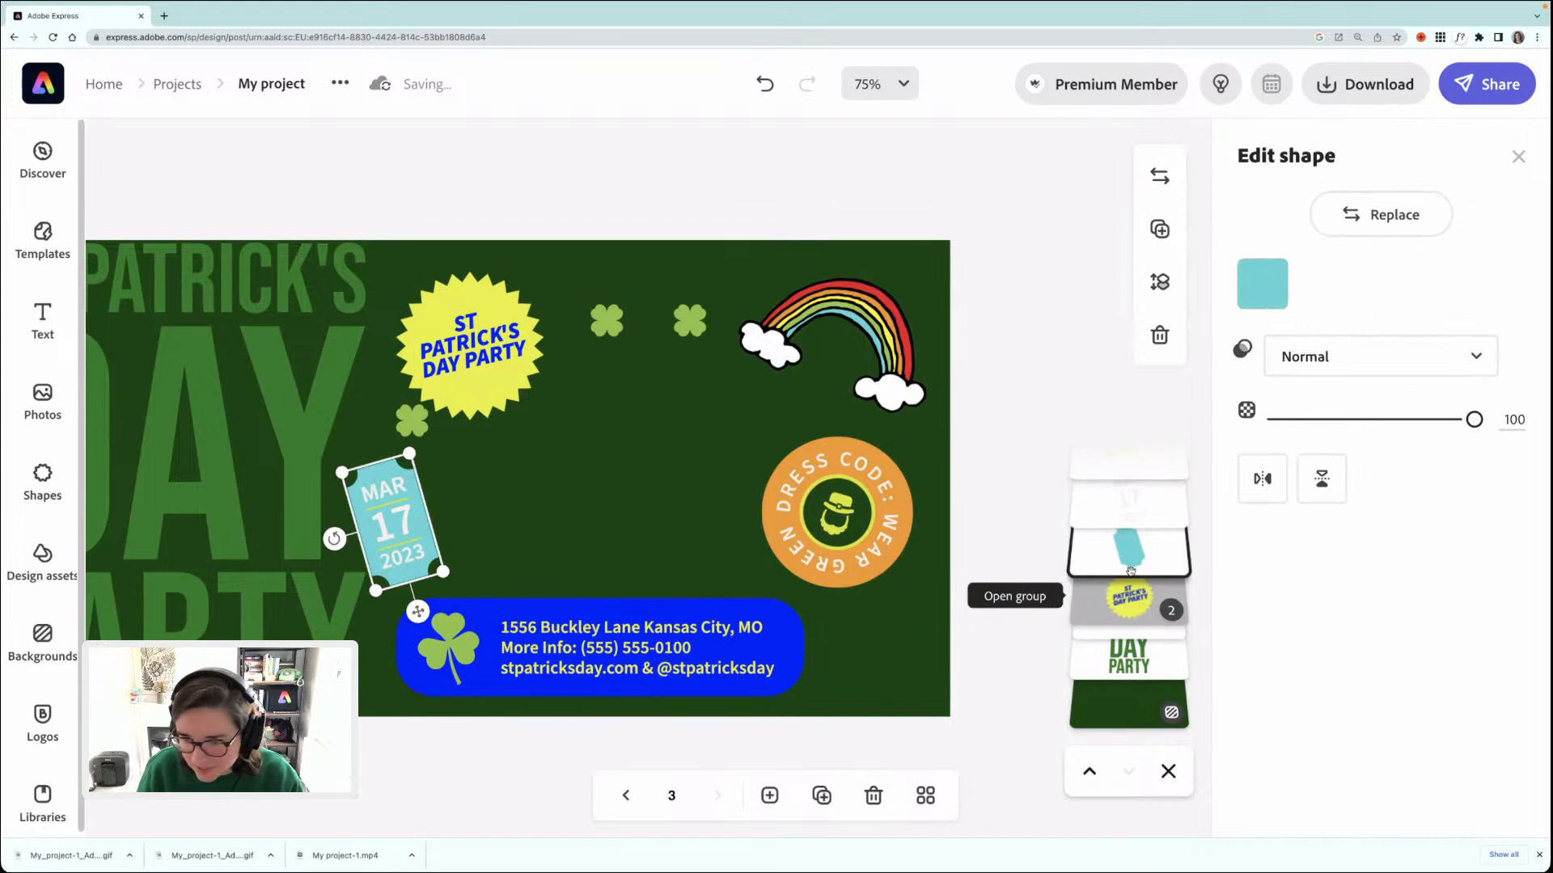
click(1103, 510)
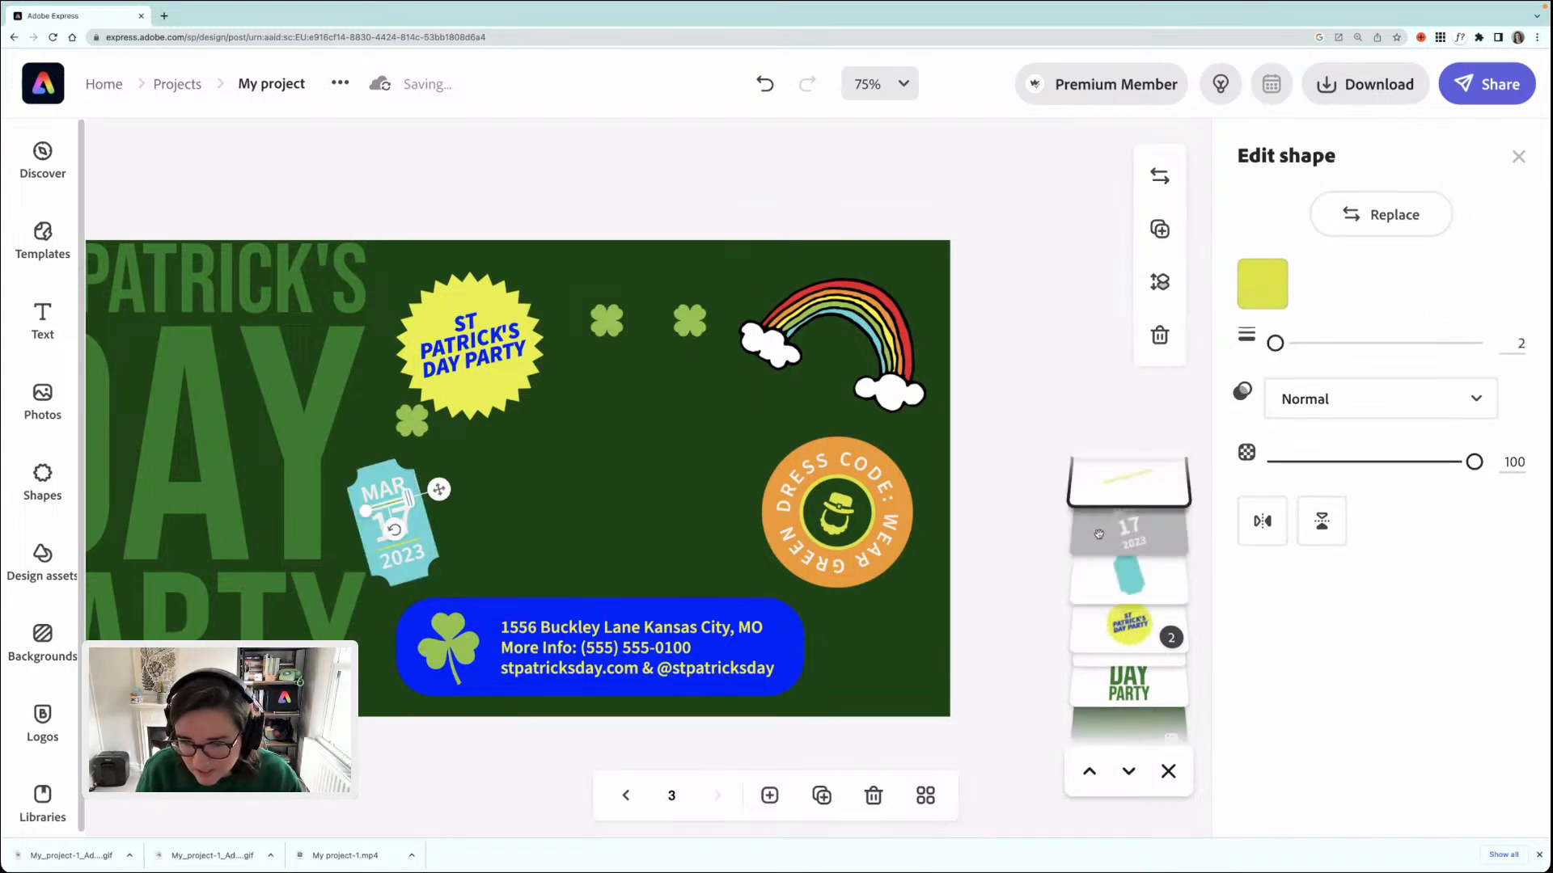
click(1098, 541)
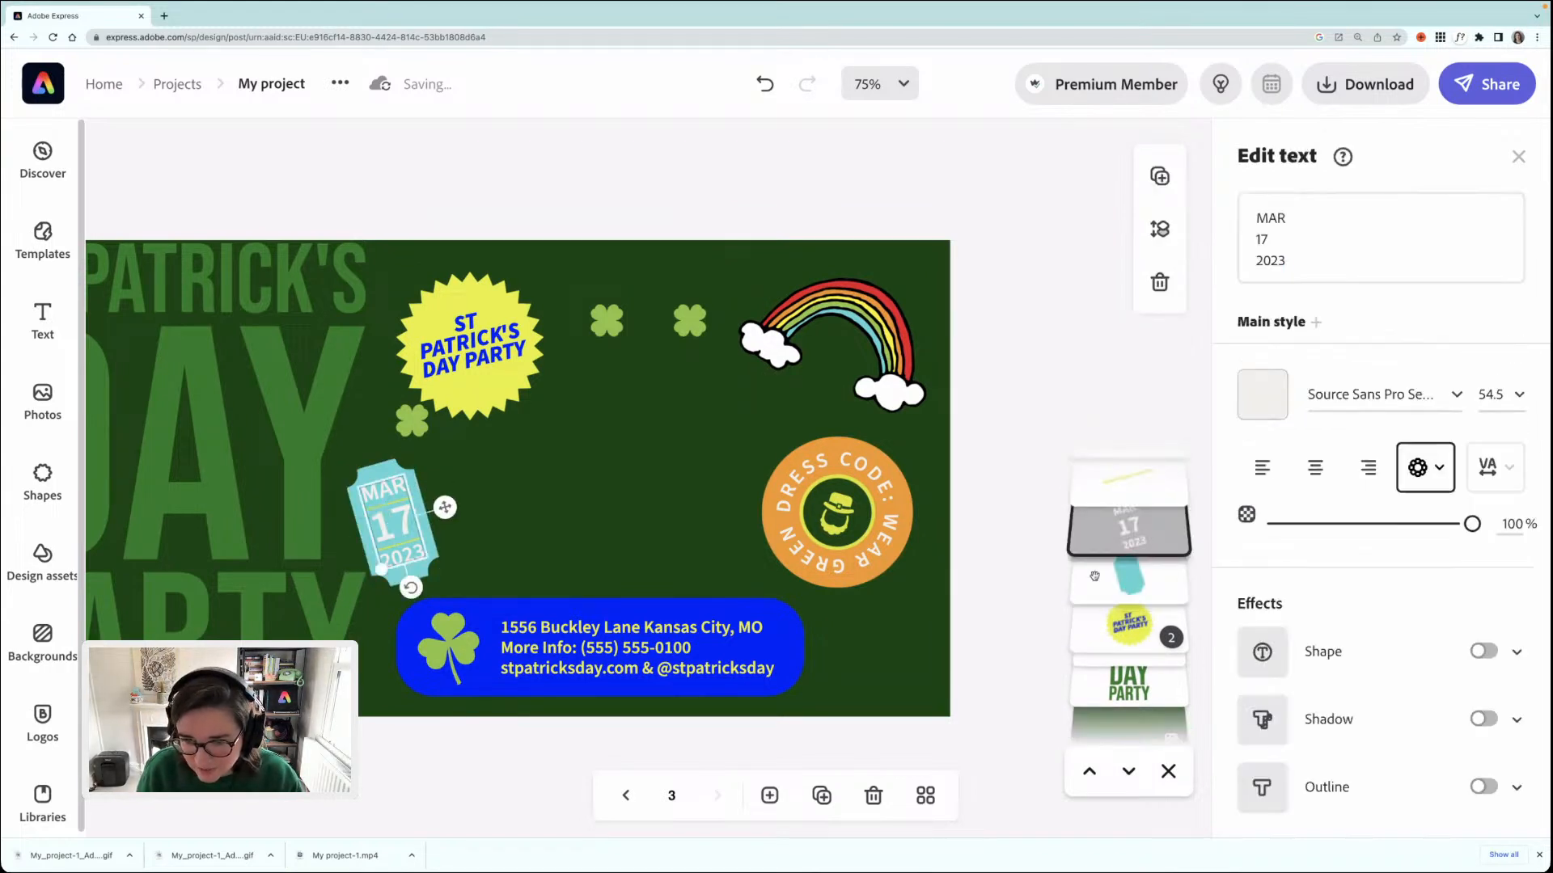
click(1100, 491)
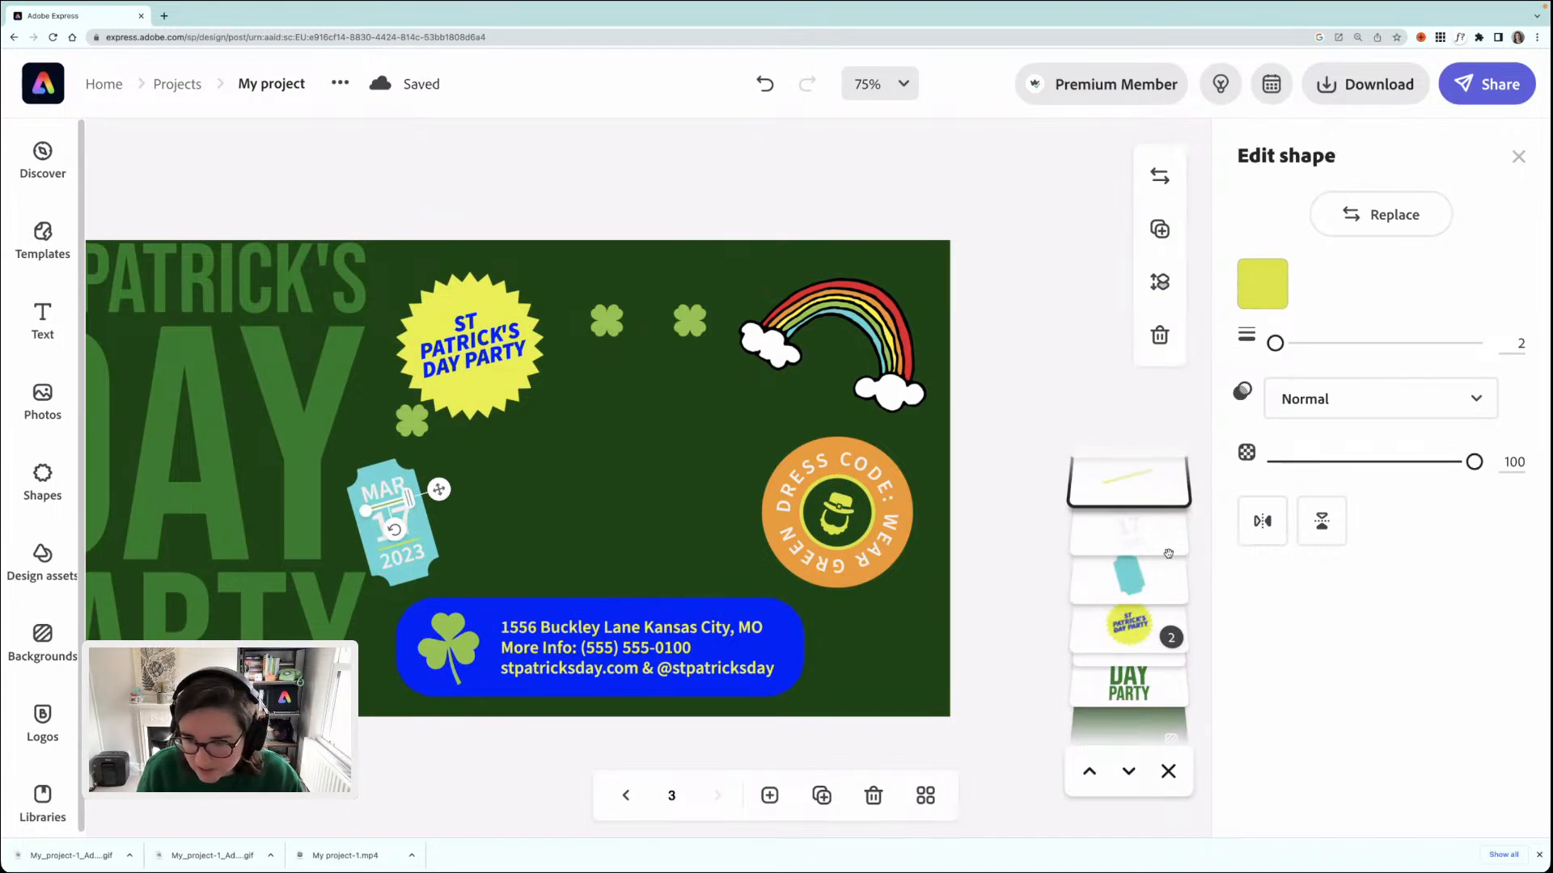
scroll(1168, 554, up, 2)
click(1156, 532)
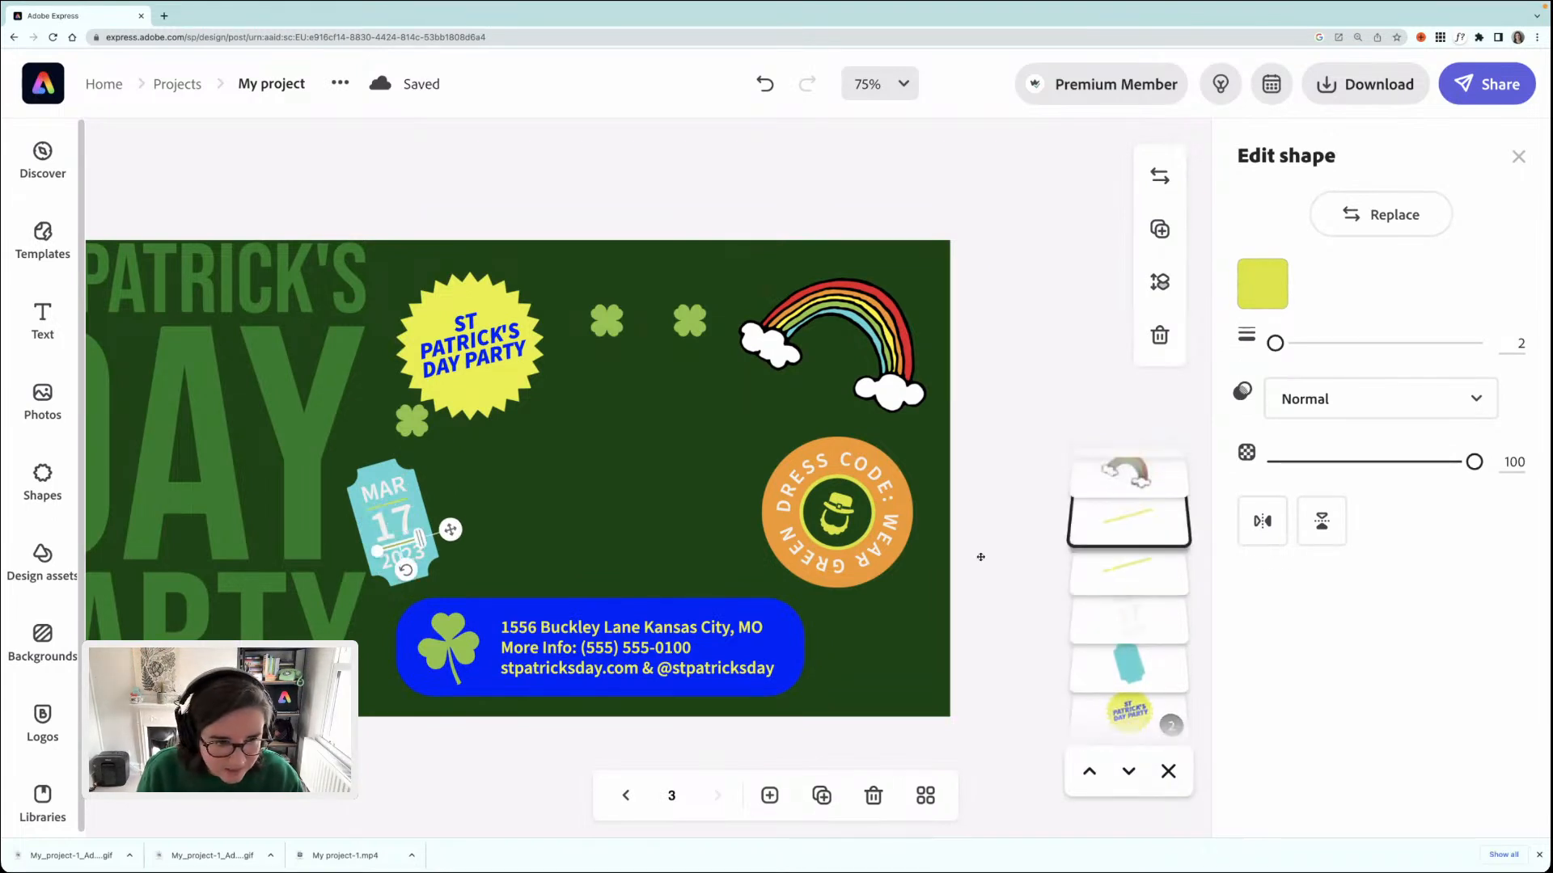
shift+click(391, 506)
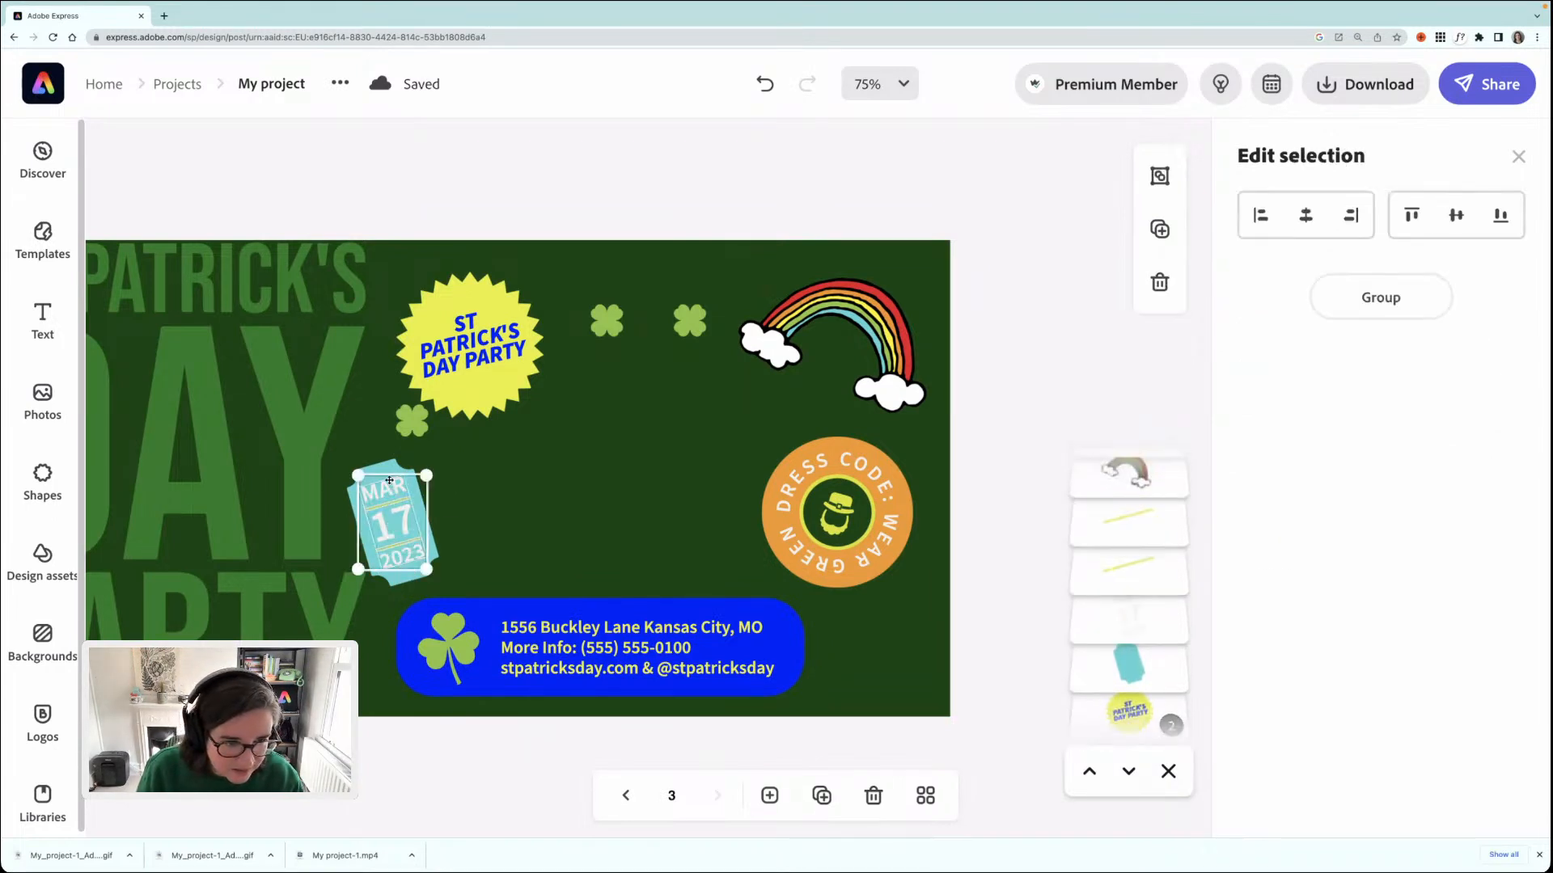
key(super+g)
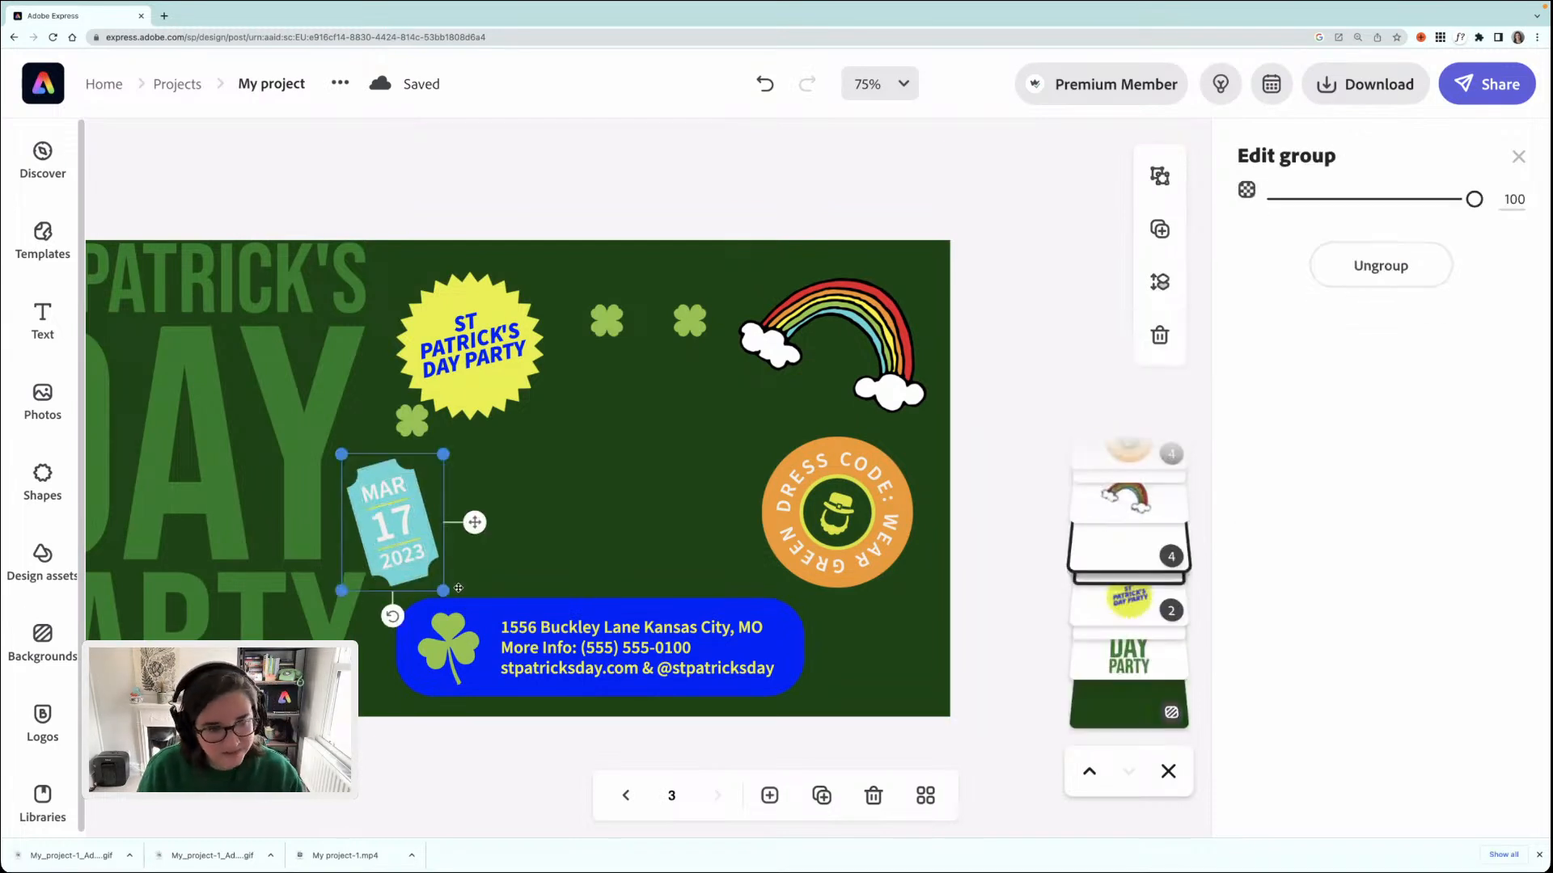
- Enlarge the date ticket group to about one and a half times its size and move it above the middle of the contact banner
drag(444, 591, 473, 629)
drag(502, 541, 704, 463)
drag(670, 553, 699, 585)
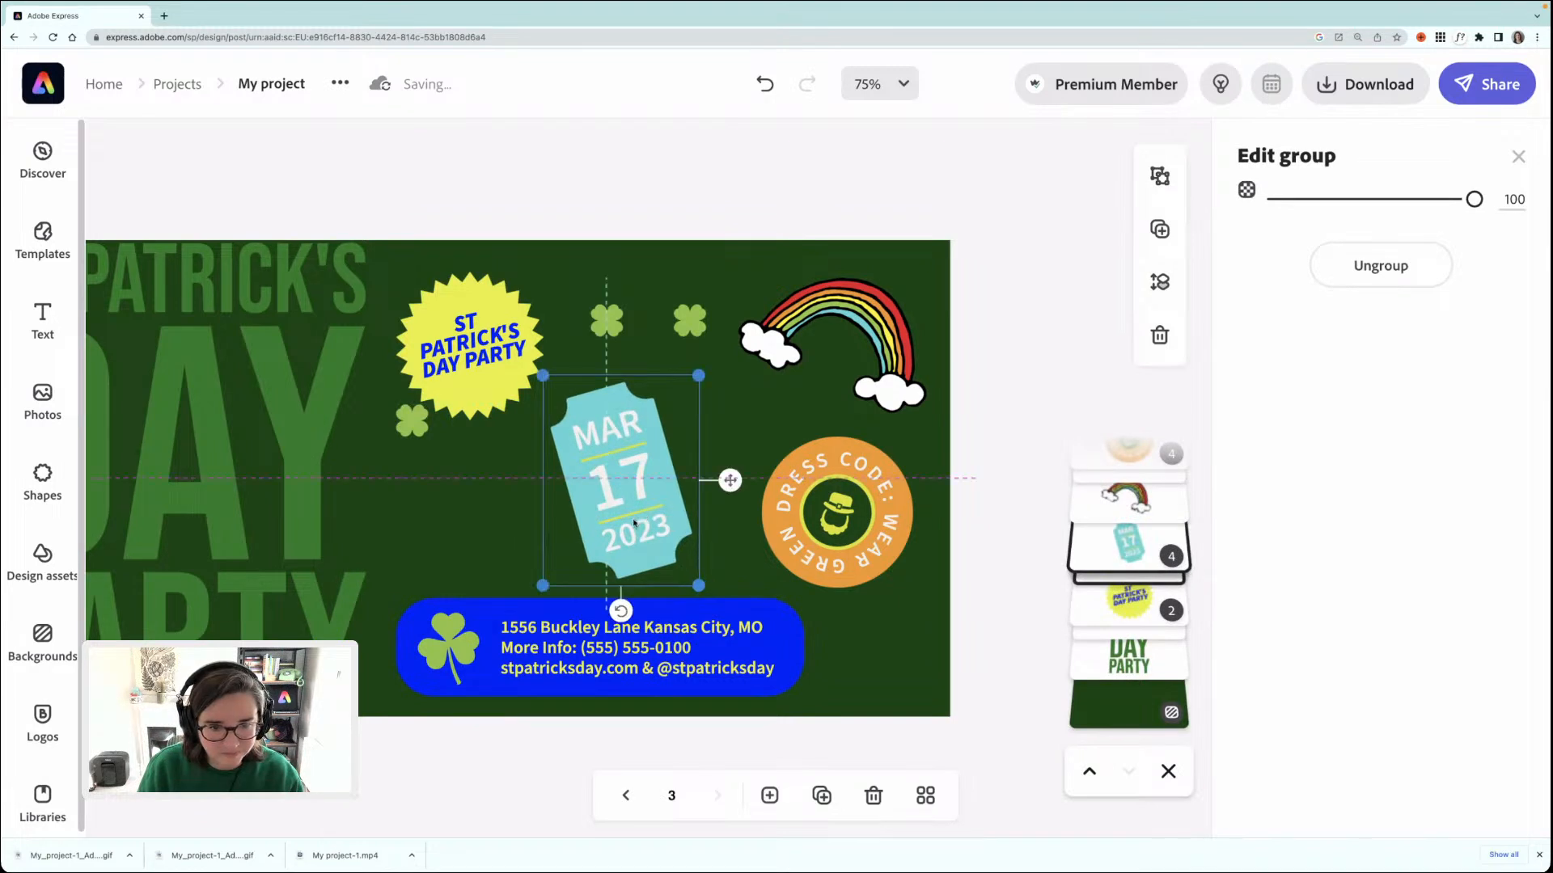
drag(634, 523, 619, 521)
- Enlarge the yellow party badge slightly and overlap it with the headline's right edge, moving the neighbouring clover beneath it
drag(485, 367, 403, 360)
drag(412, 420, 412, 534)
mouse_move(460, 430)
mouse_down()
mouse_move(500, 477)
mouse_move(417, 434)
mouse_move(438, 434)
mouse_up()
drag(501, 500, 469, 468)
drag(395, 402, 403, 438)
- Enlarge the clovers below and above the yellow badge, spacing them around the ticket, and lower the small clover between ticket and rainbow
click(421, 540)
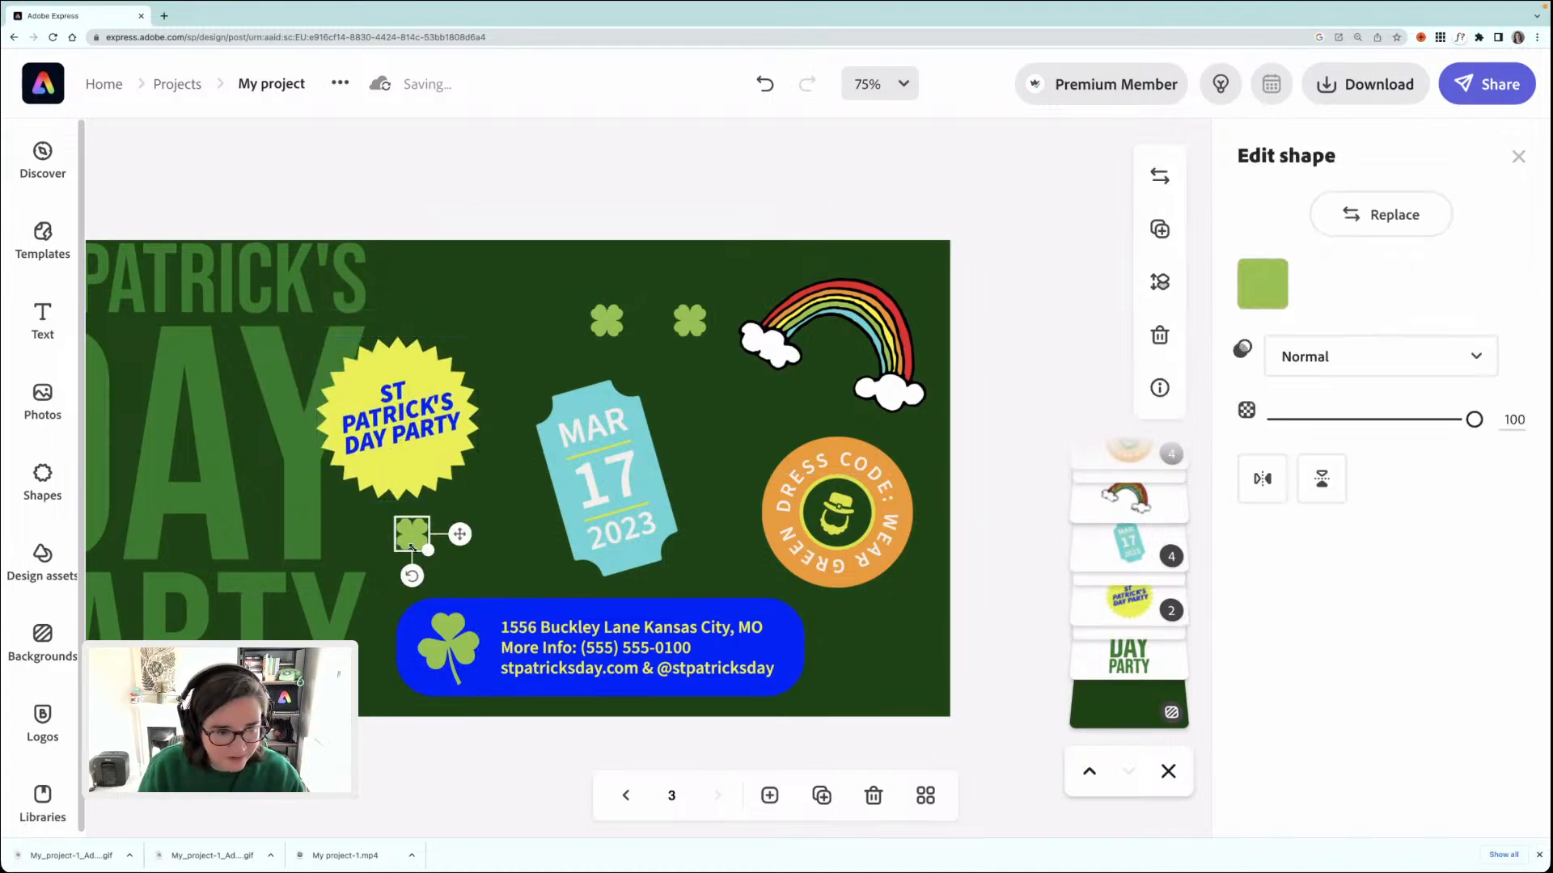
drag(421, 540, 421, 562)
drag(606, 322, 546, 350)
click(506, 320)
drag(422, 551, 487, 572)
click(437, 539)
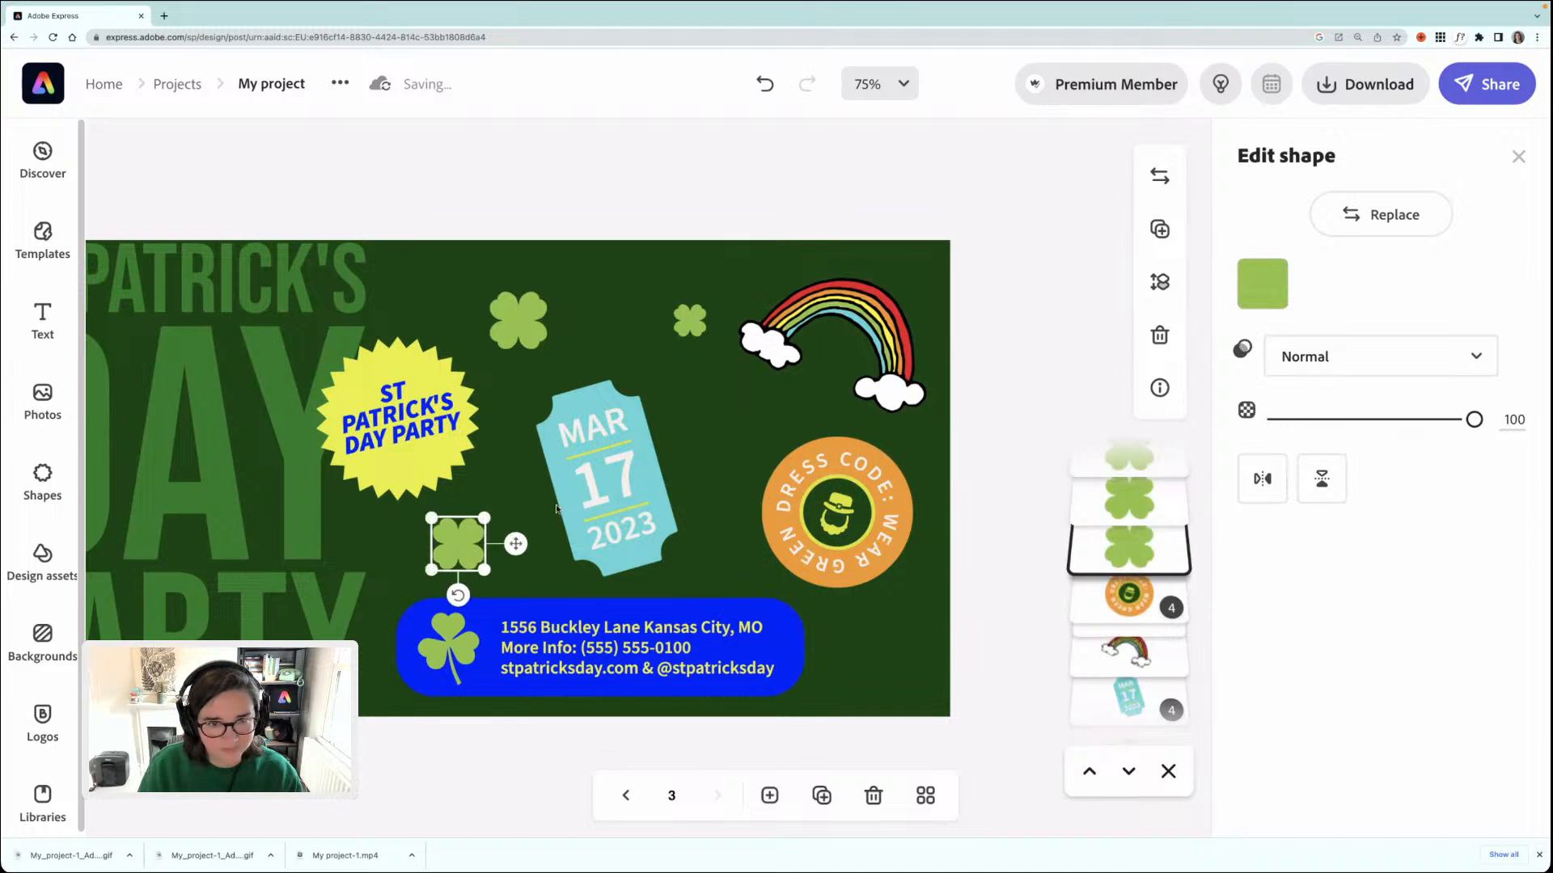
drag(691, 316, 699, 377)
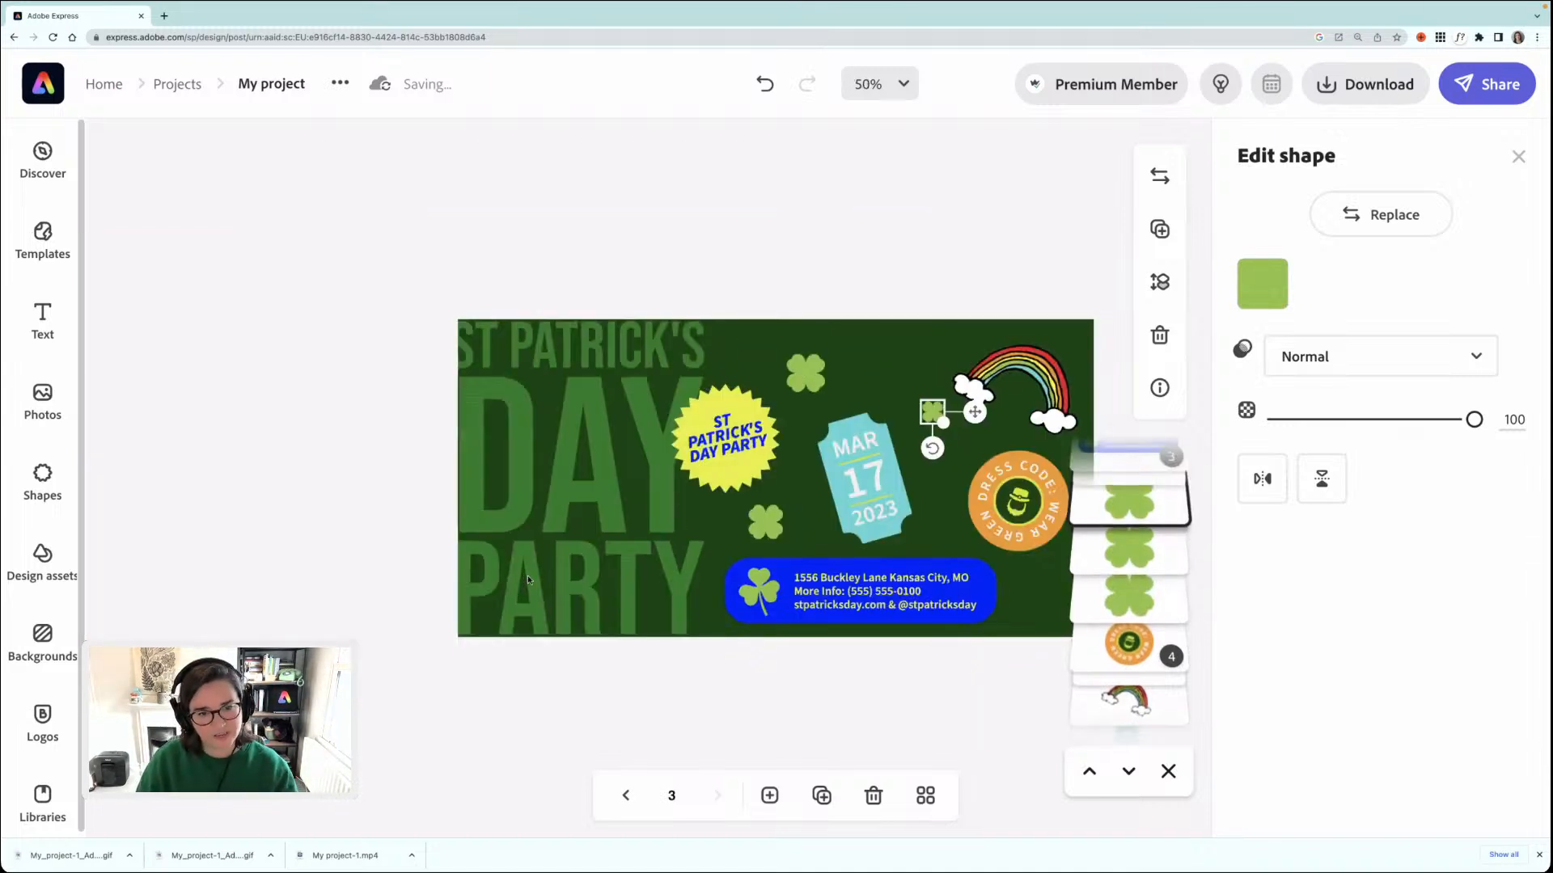
- Enlarge the ST Patrick's day party headline to a font size of about 235, filling the page's full height
click(528, 580)
drag(441, 642, 440, 643)
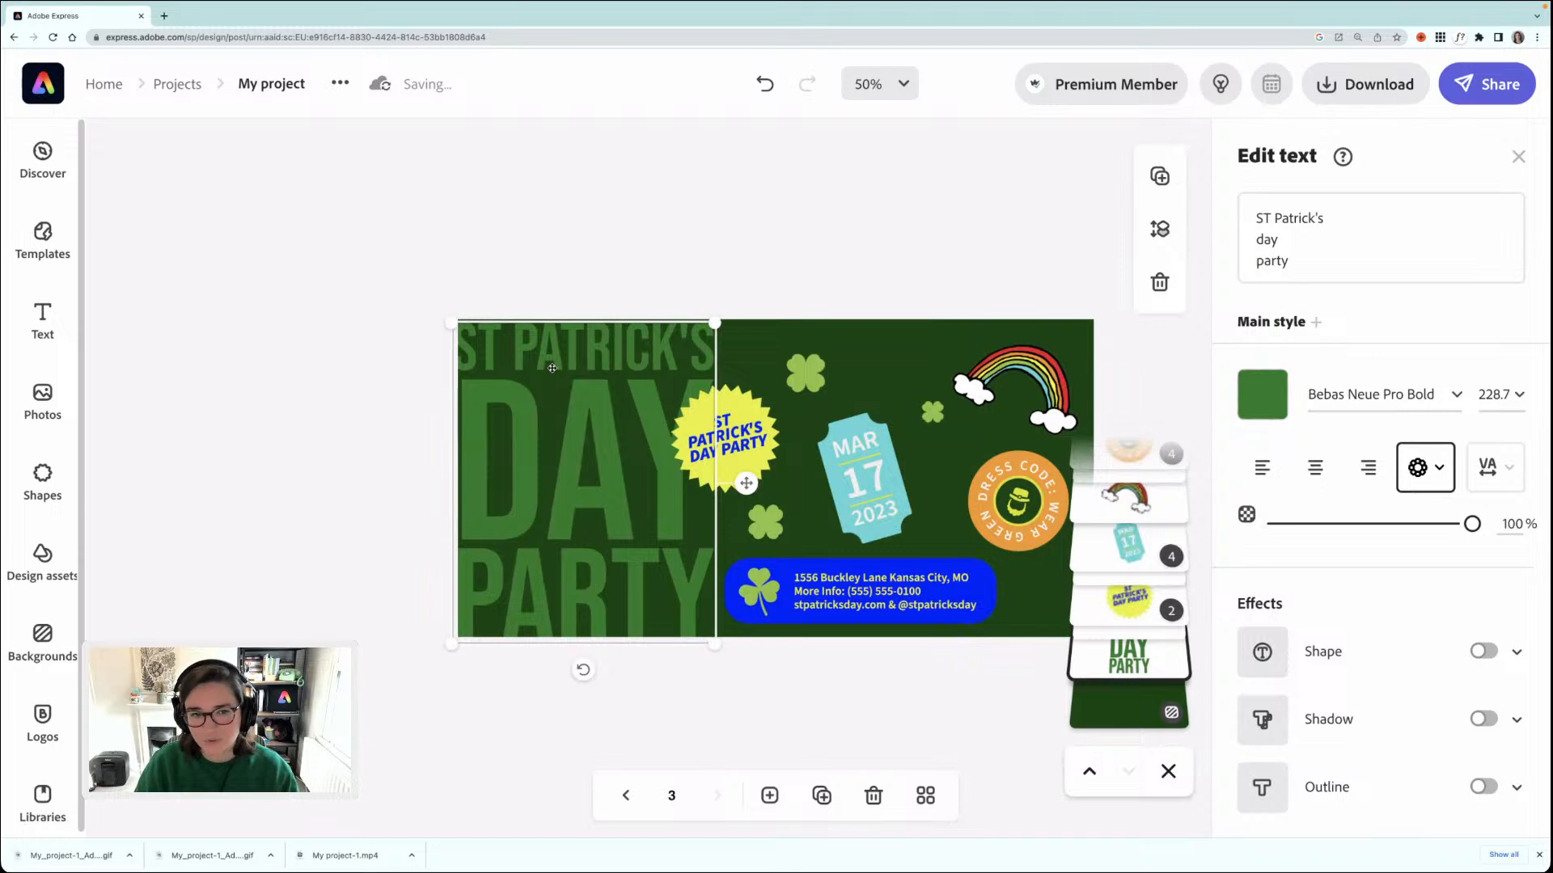
click(699, 301)
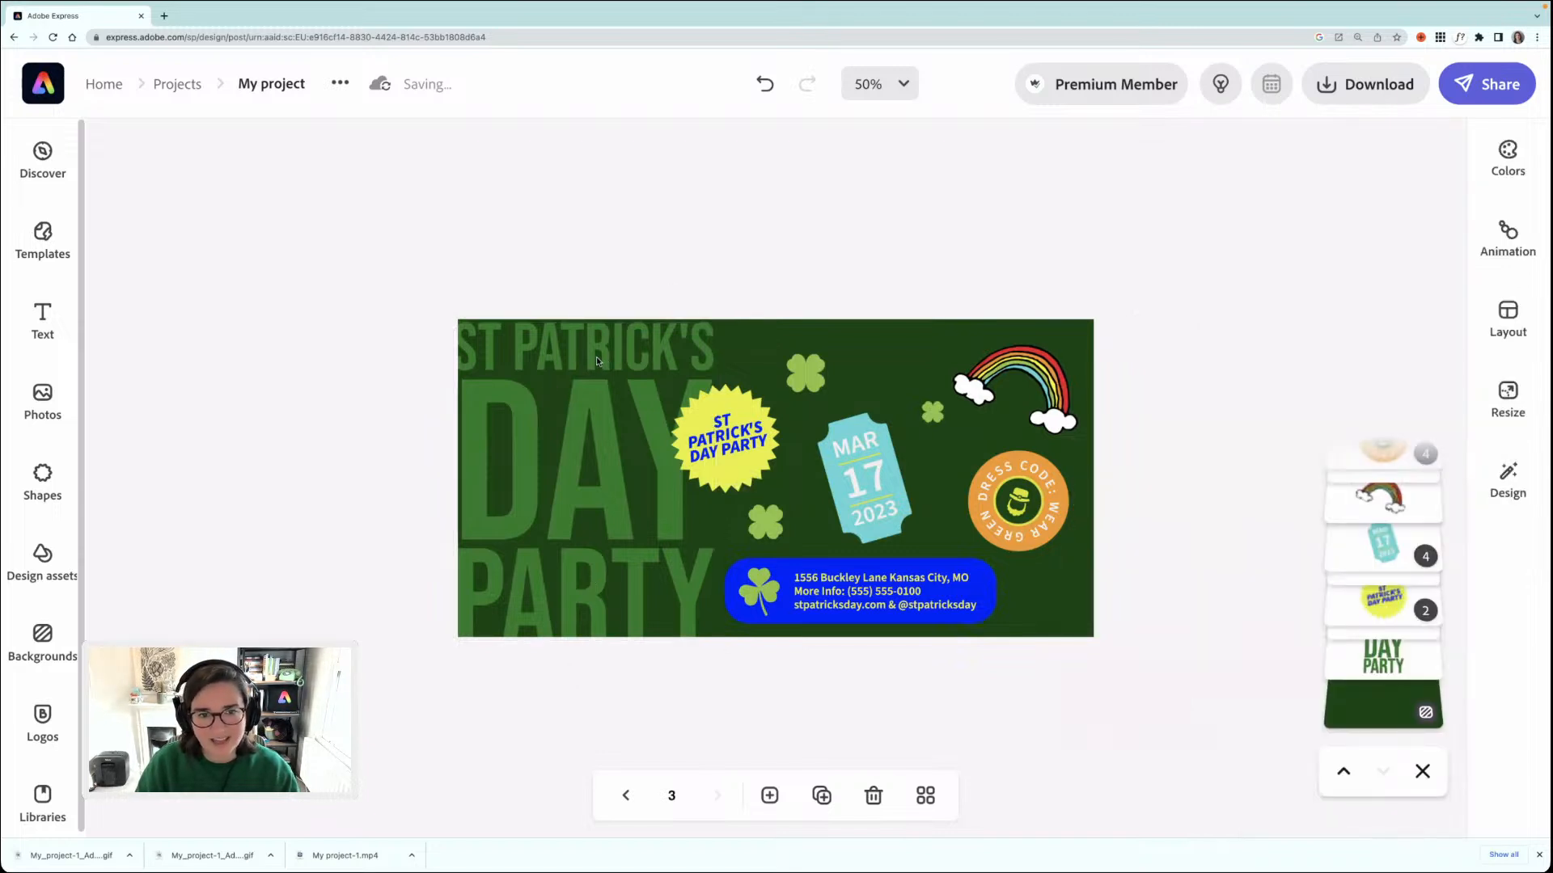
click(676, 325)
drag(722, 316, 724, 313)
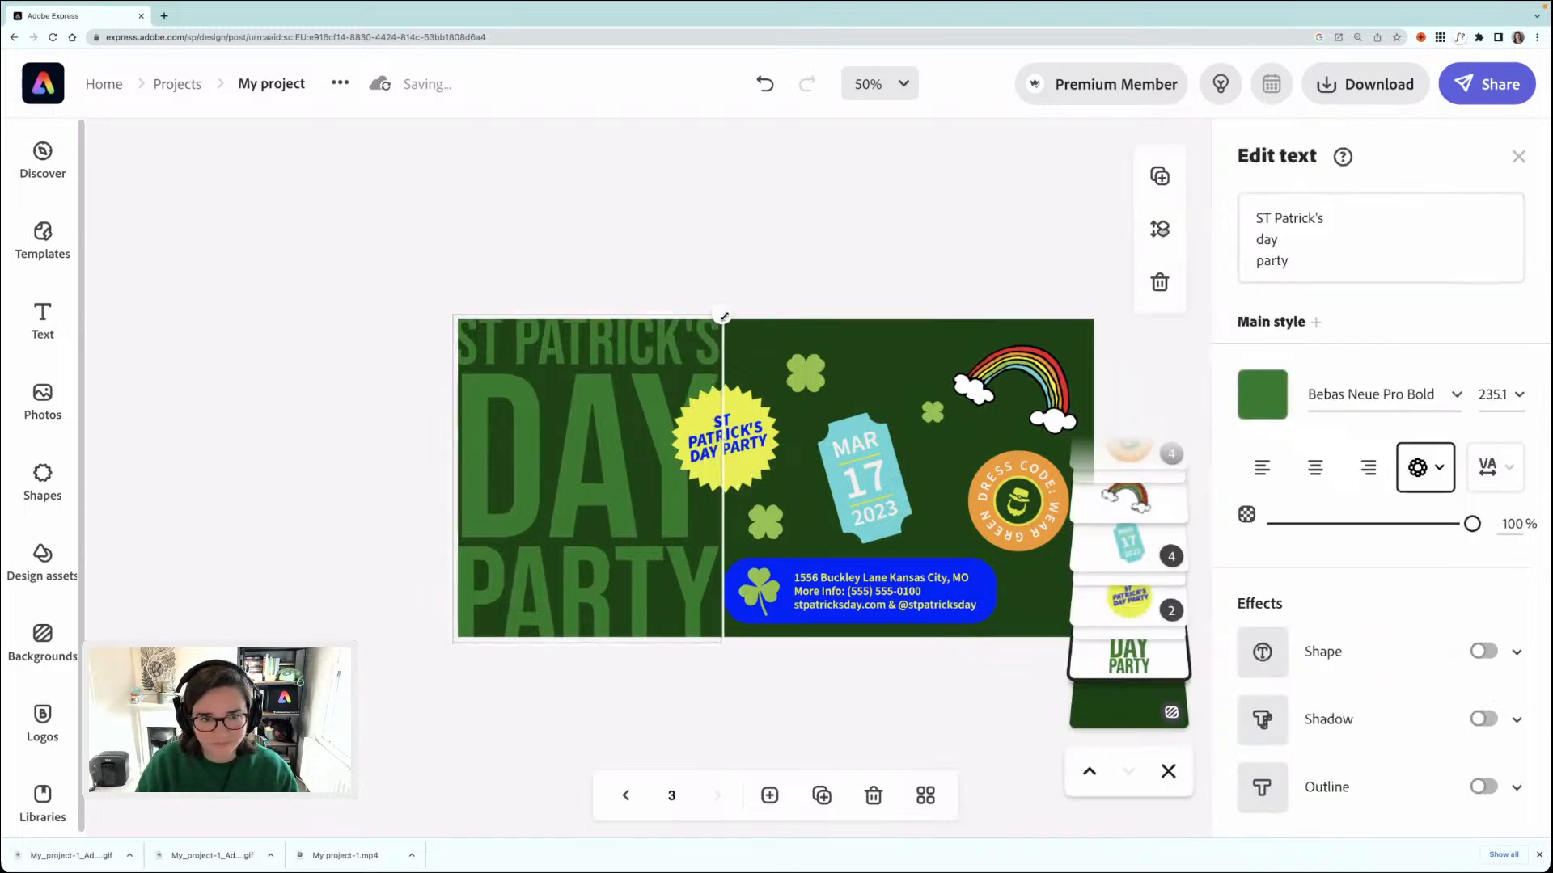
click(635, 271)
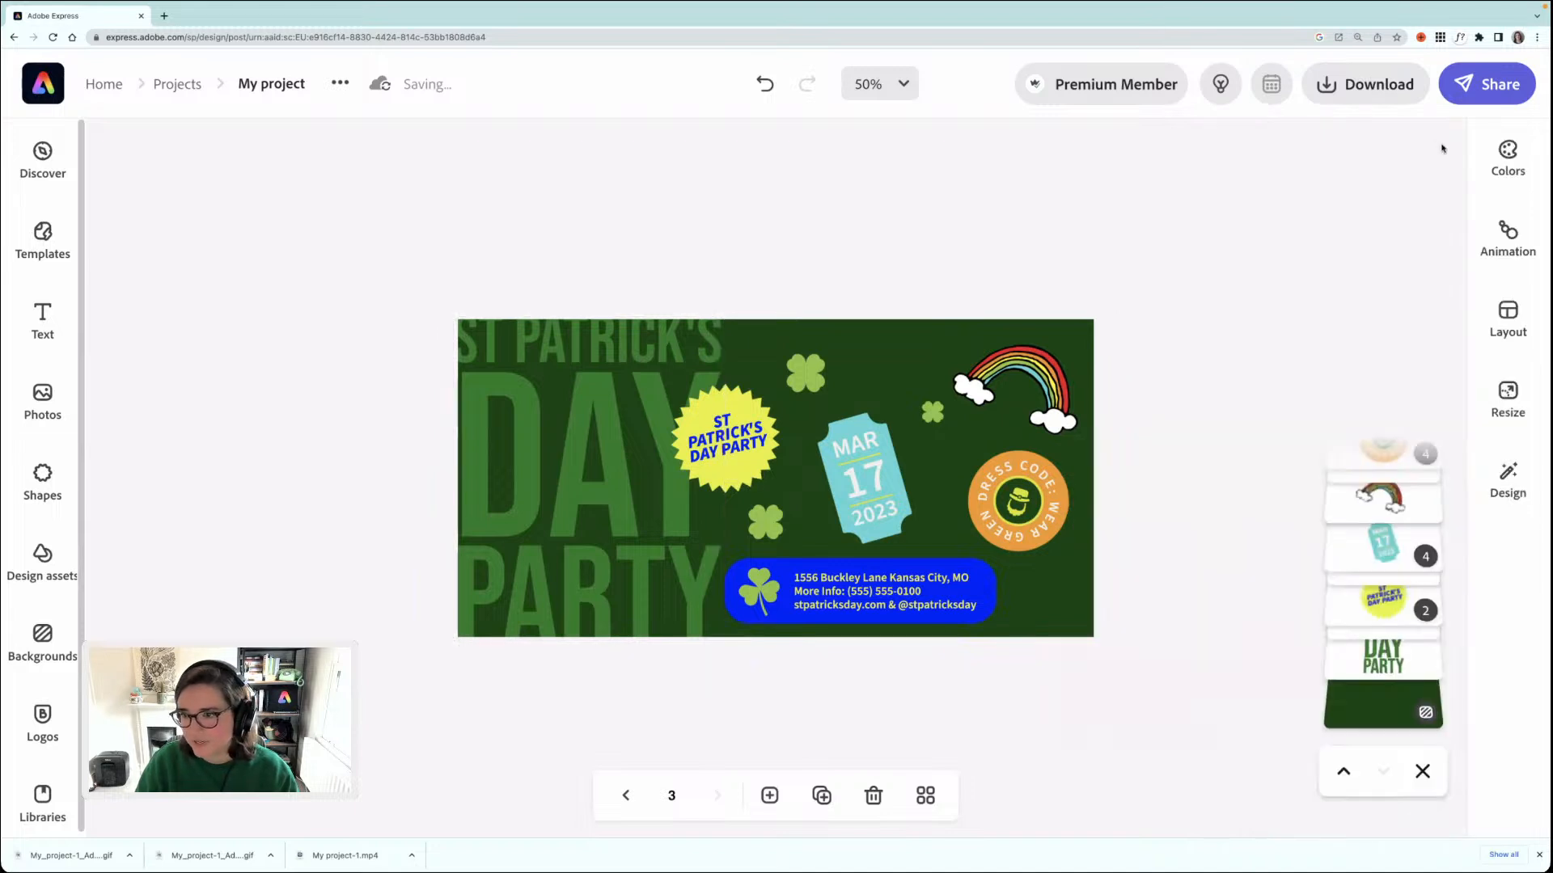
- Try the Flicker and Dynamic text animations on the page
click(1509, 232)
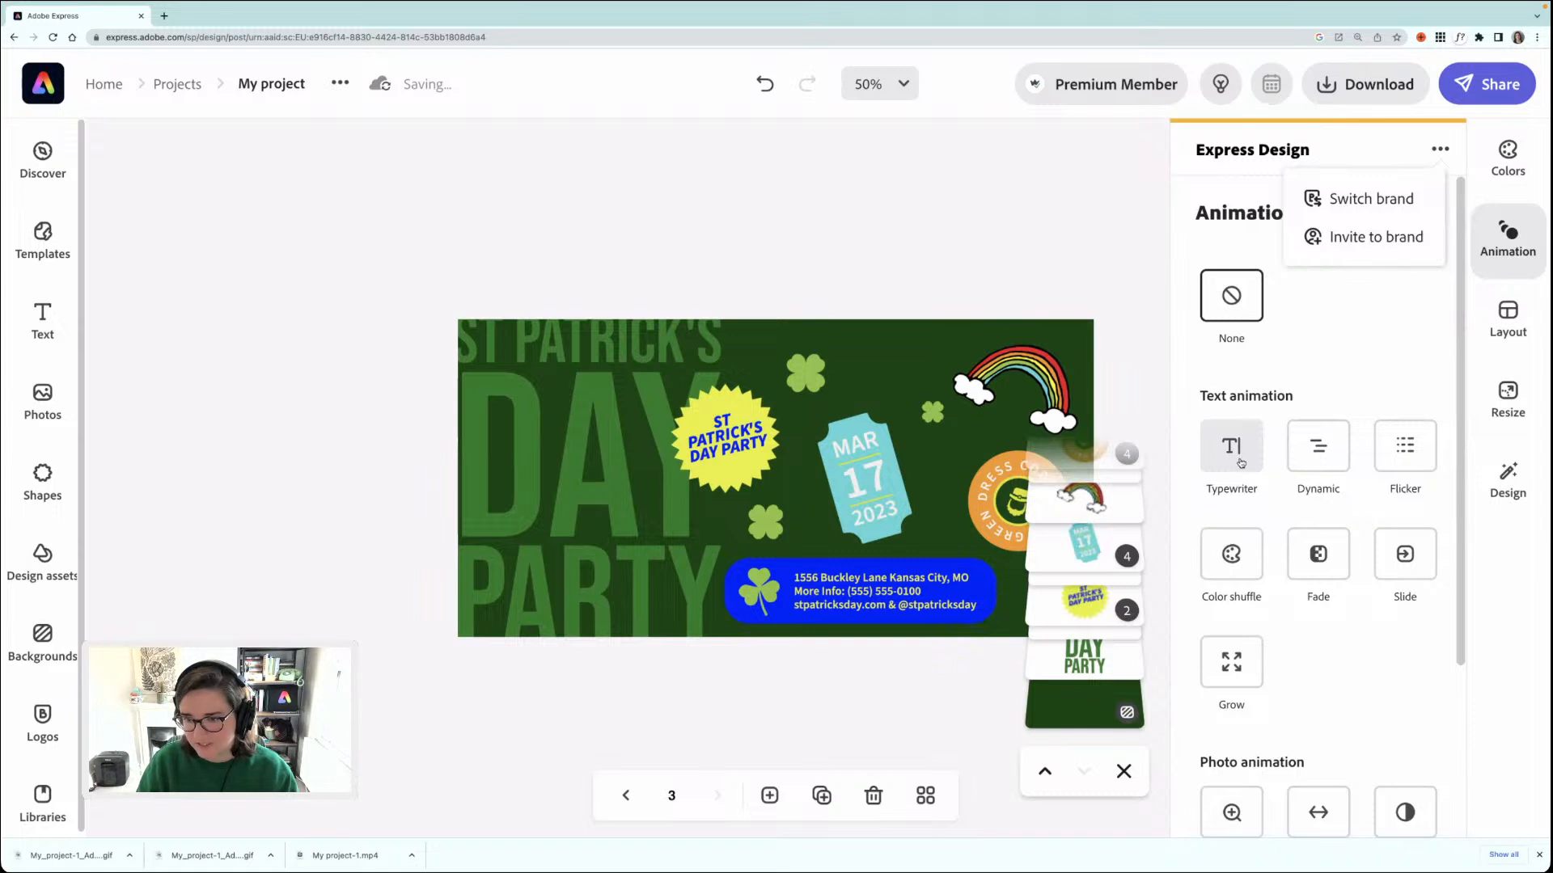
click(1407, 446)
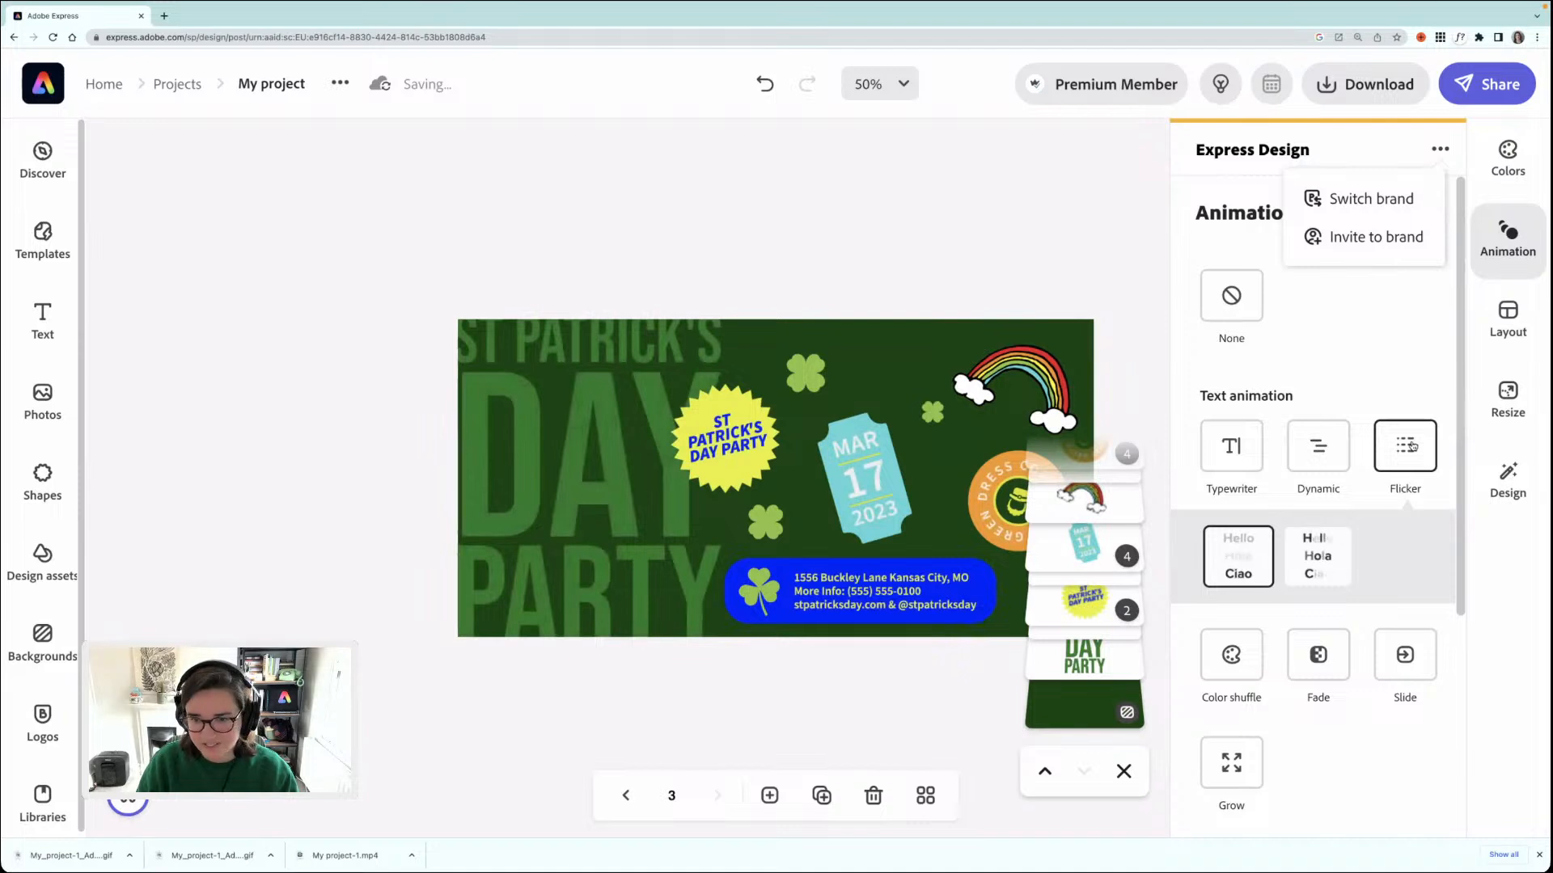
click(1320, 453)
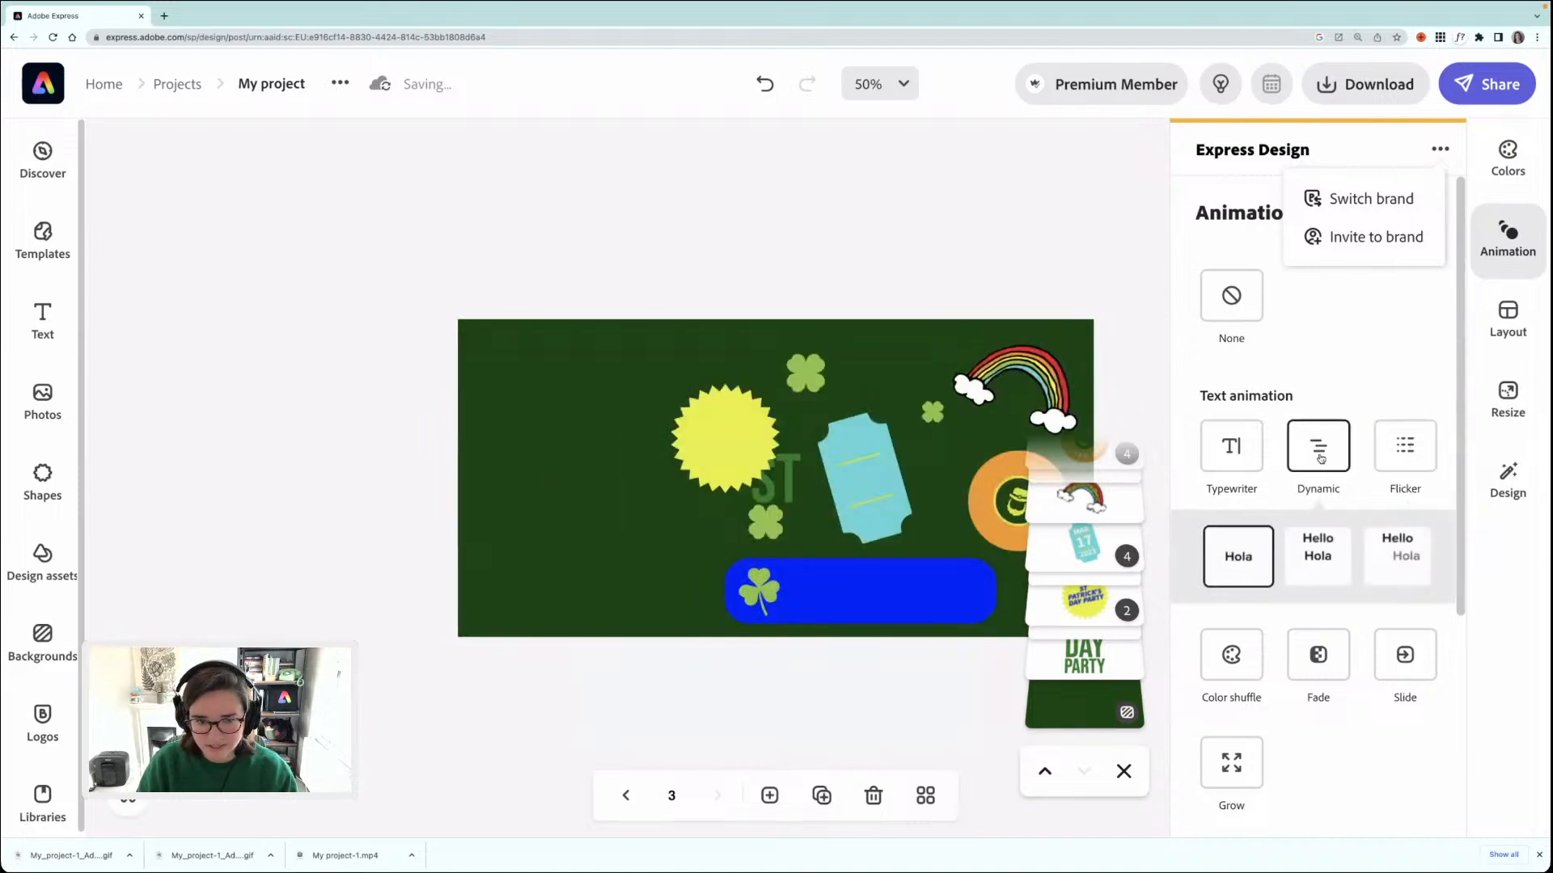
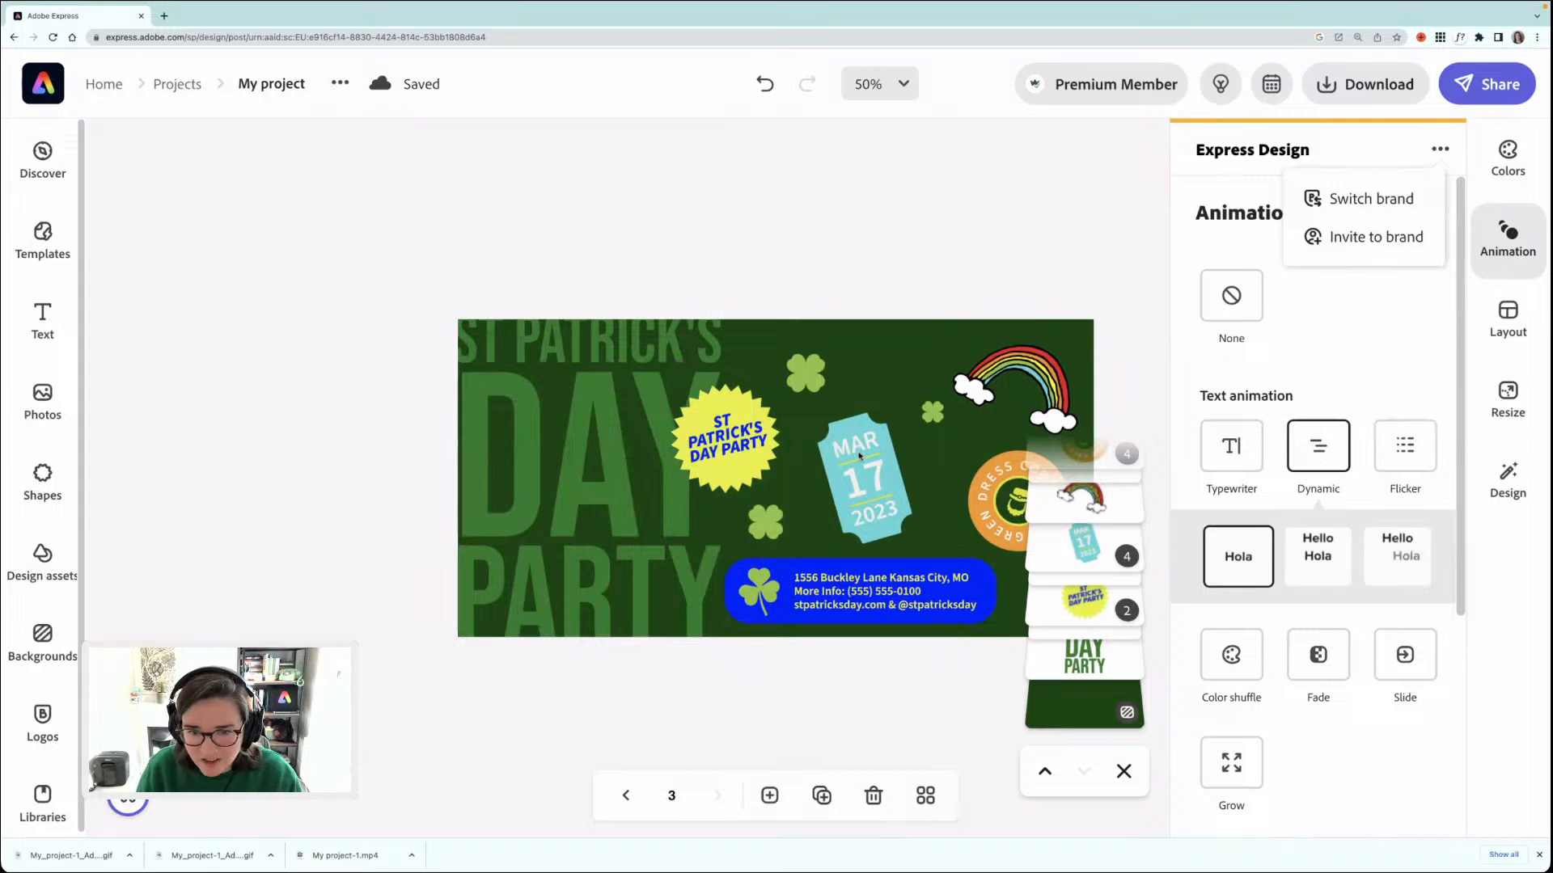
- Nudge the date ticket slightly up and right, and shift the rainbow slightly up and left, away from the page edge
mouse_move(882, 486)
mouse_down()
mouse_move(866, 486)
mouse_move(890, 488)
mouse_up()
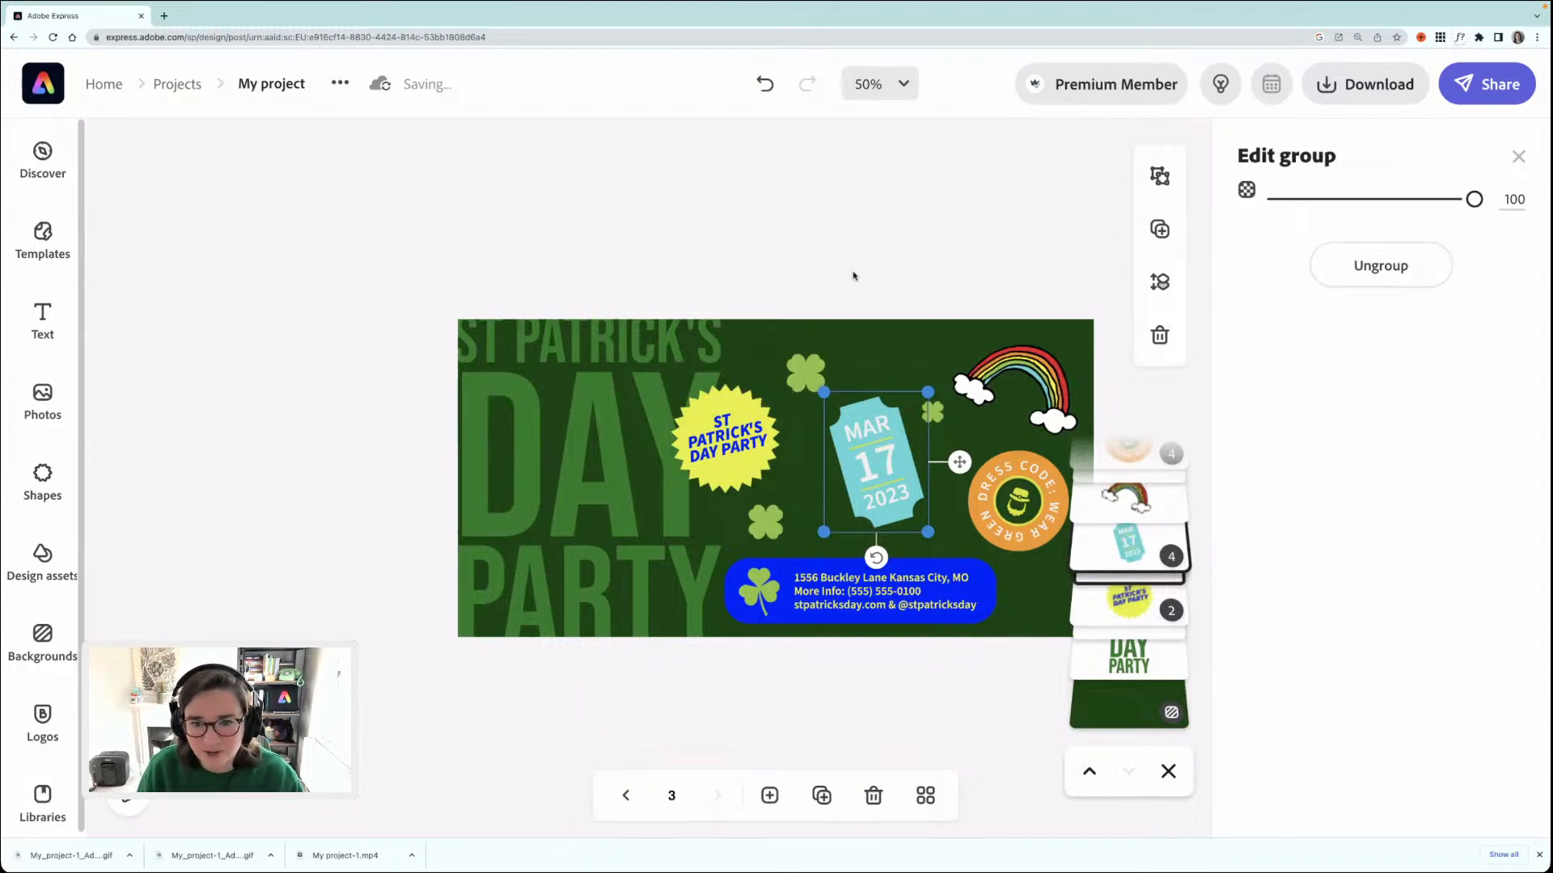
click(1007, 377)
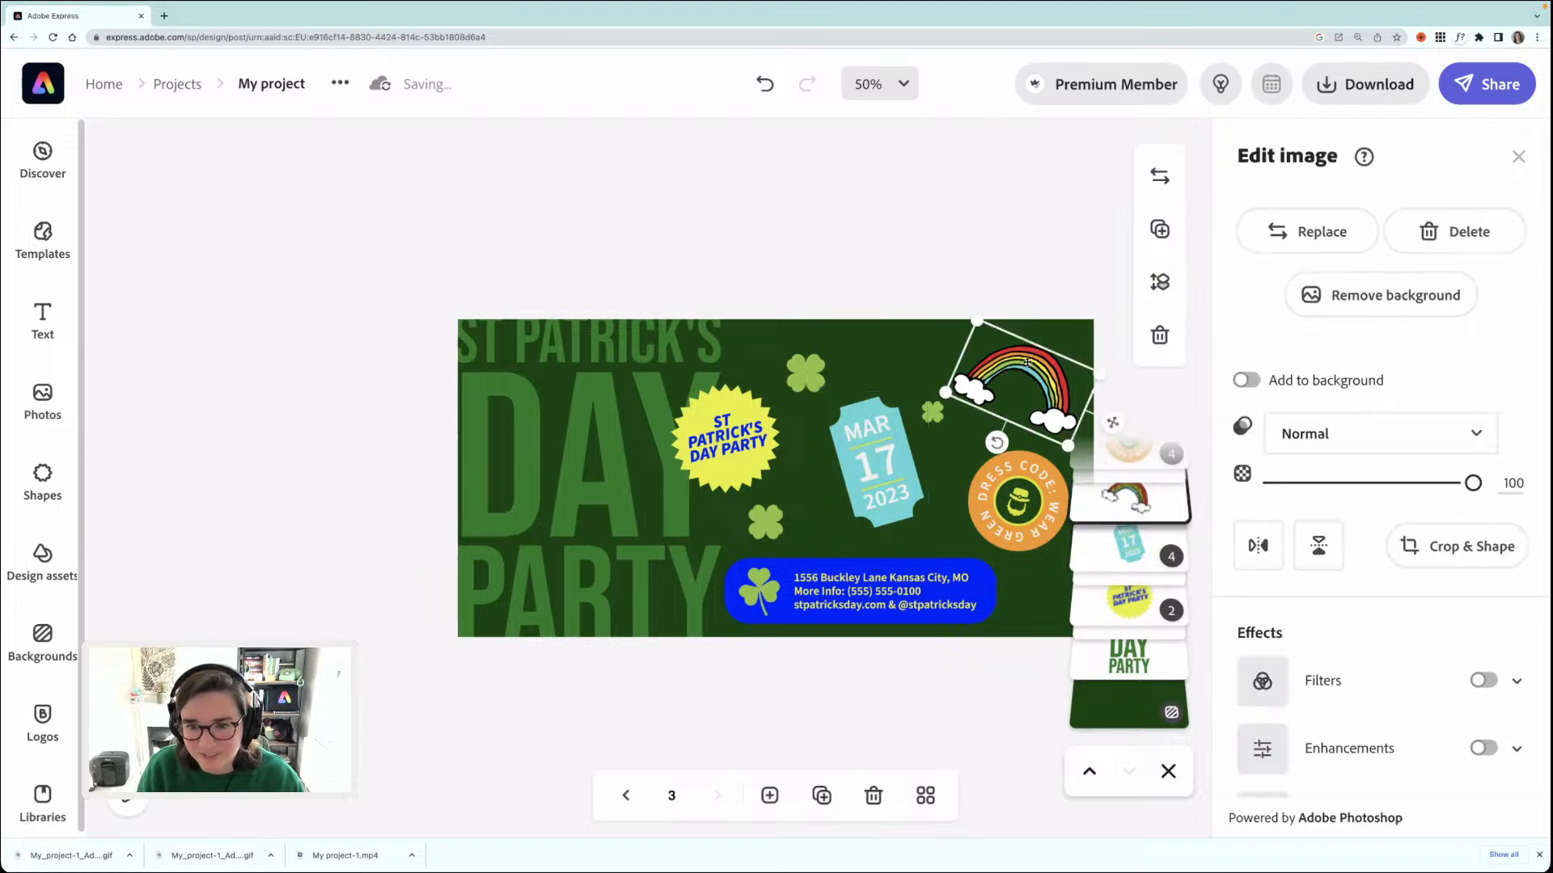
drag(1029, 362, 1023, 356)
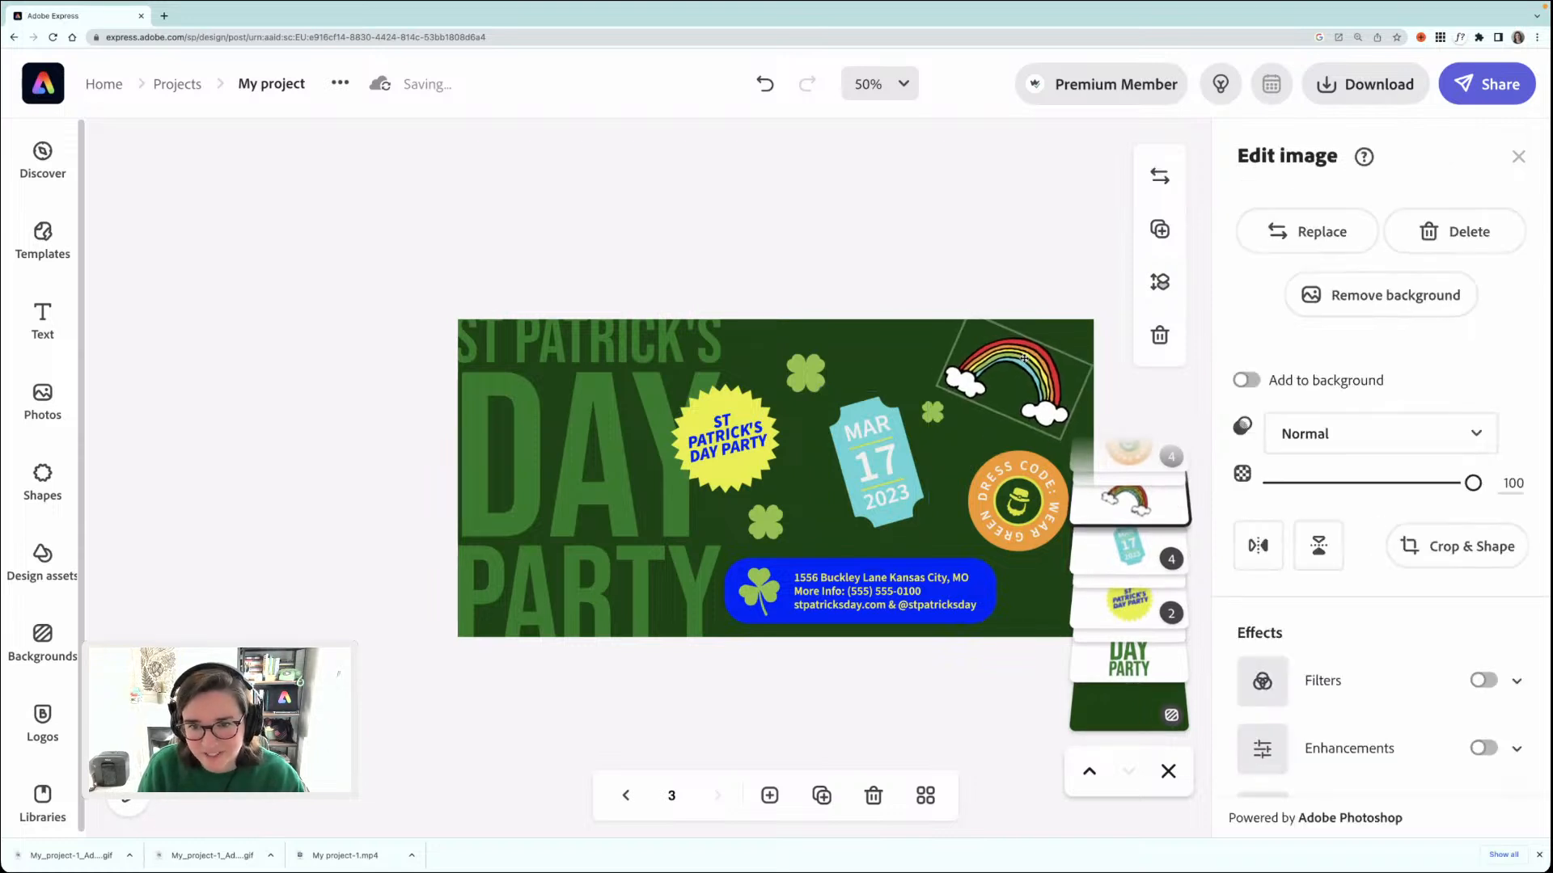
click(854, 257)
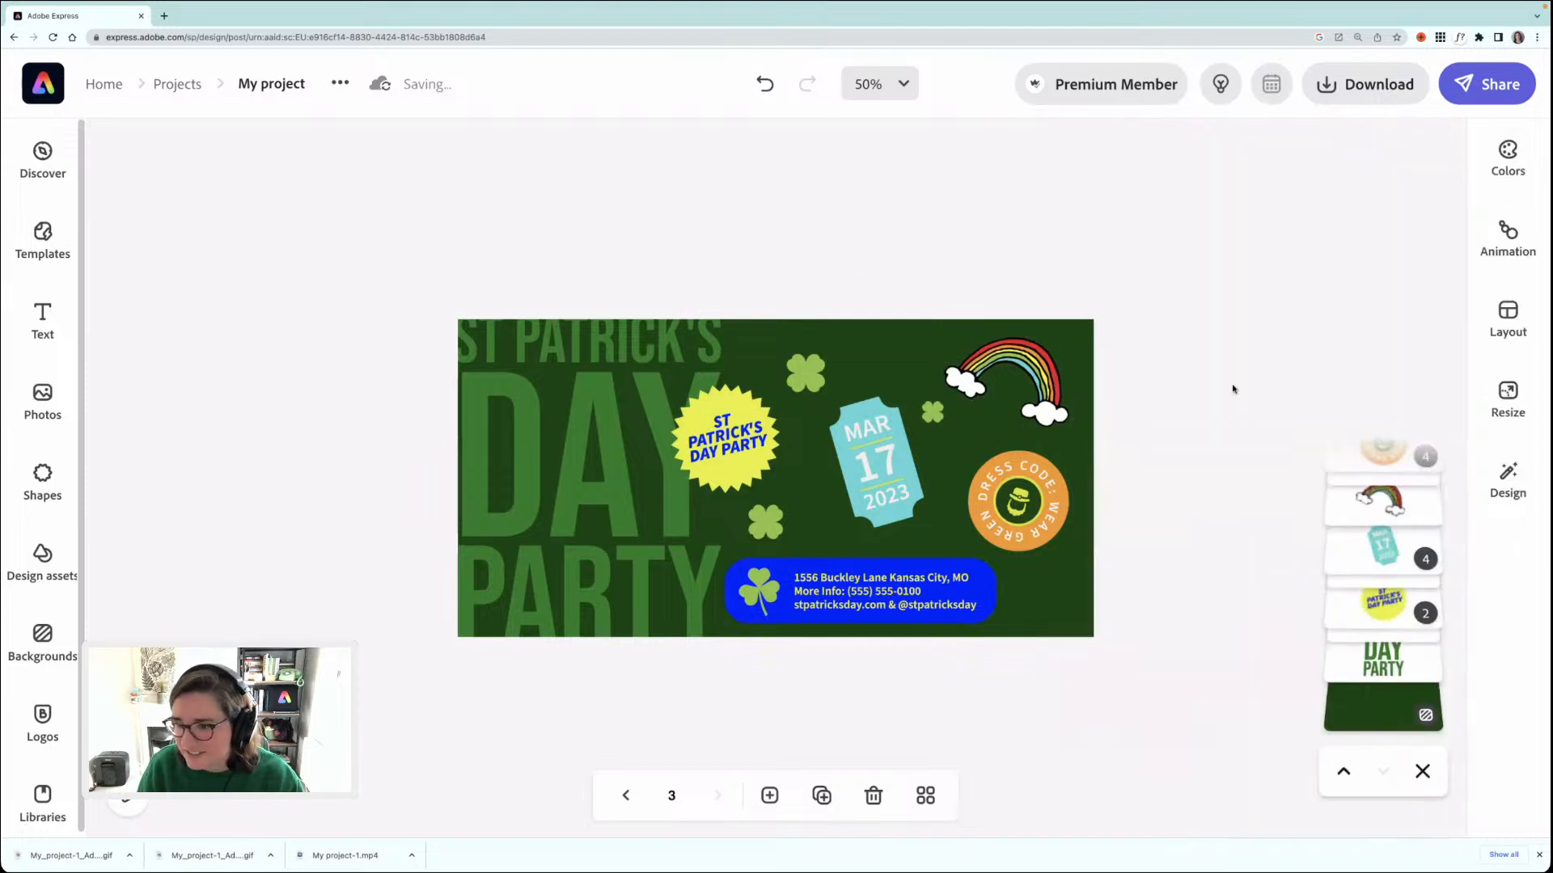
- Preview the Typewriter, Color shuffle and Grow text animations on the page
click(1504, 236)
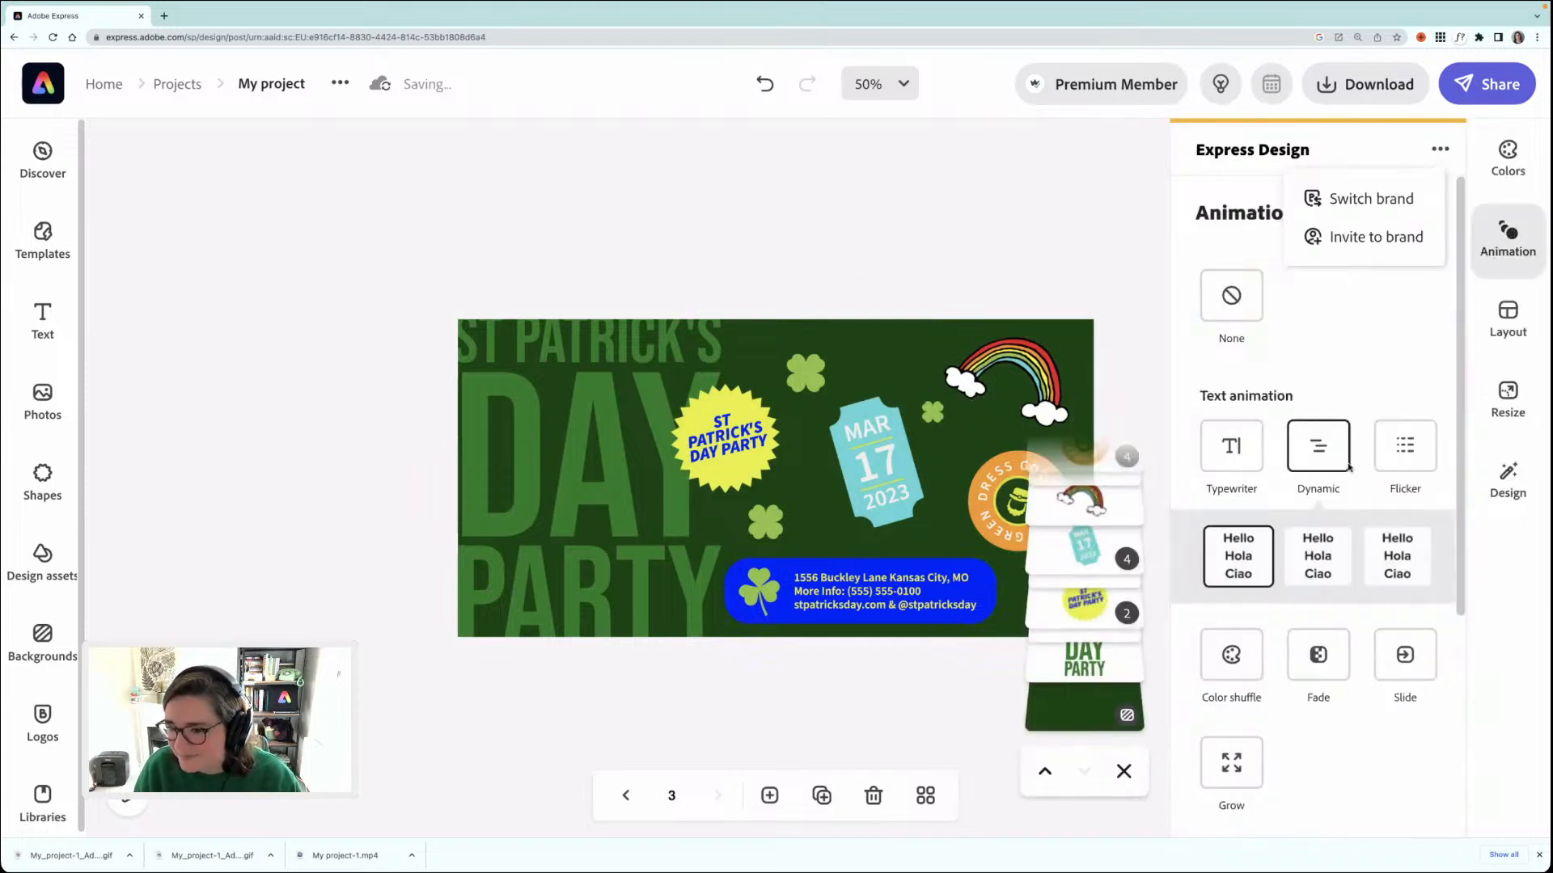
click(1240, 455)
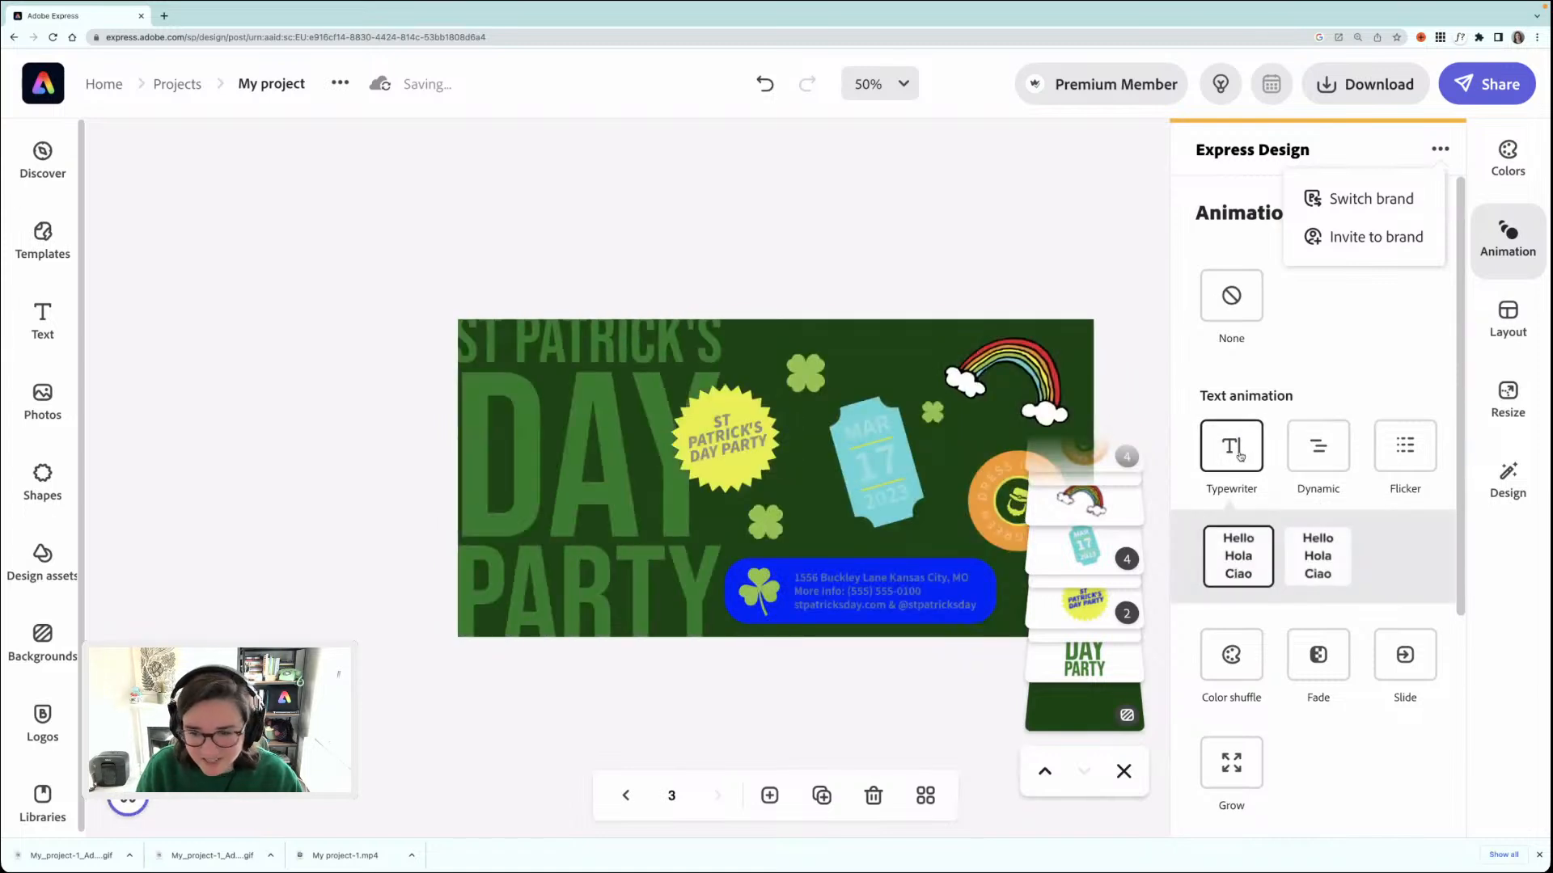
click(1228, 671)
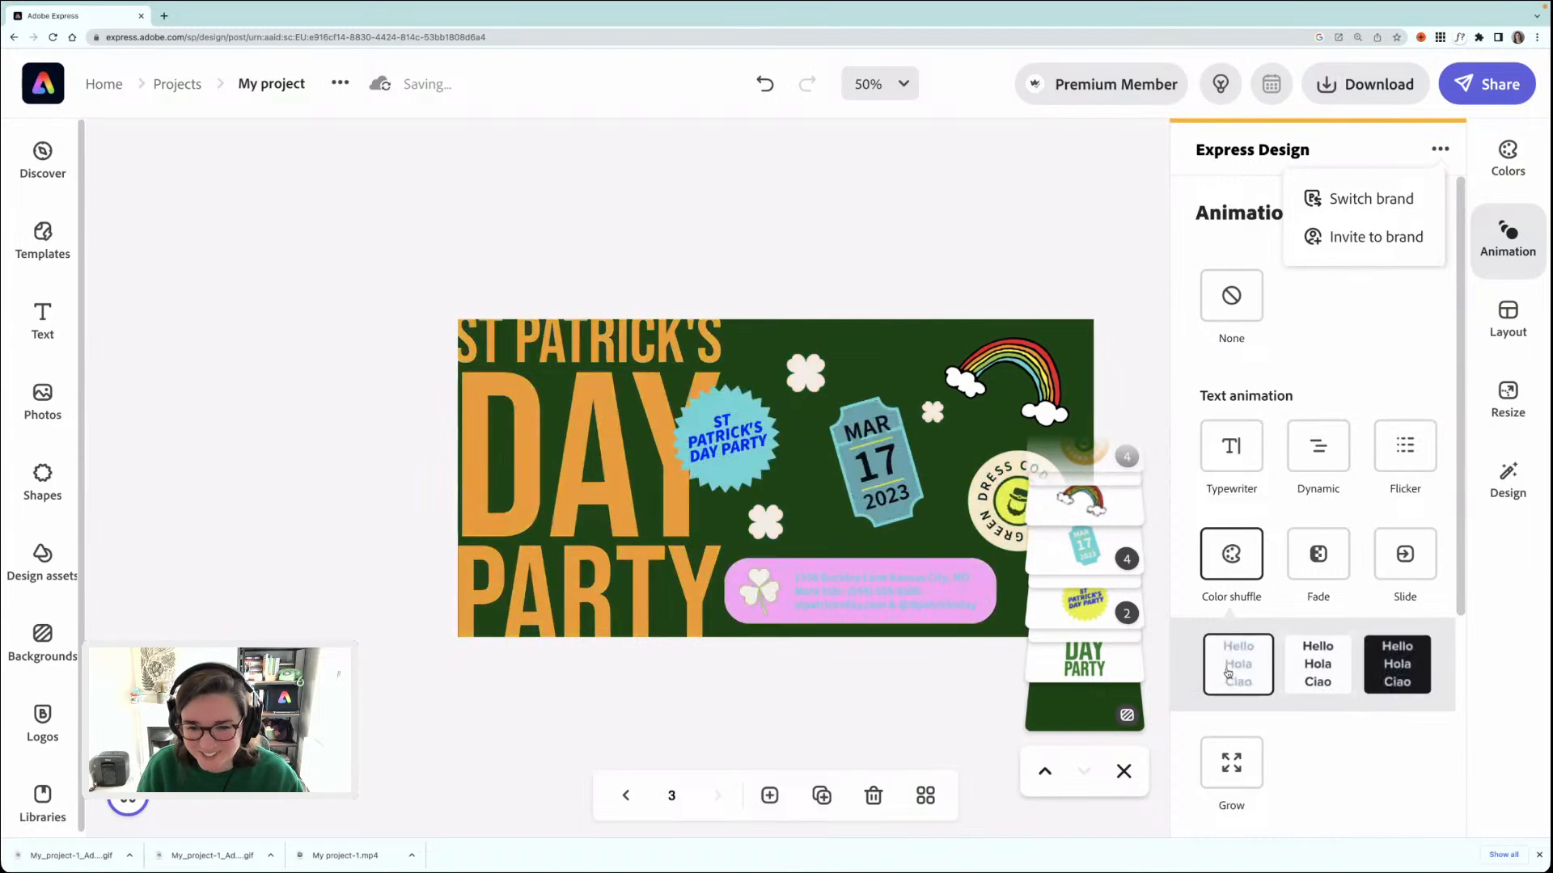
click(1238, 767)
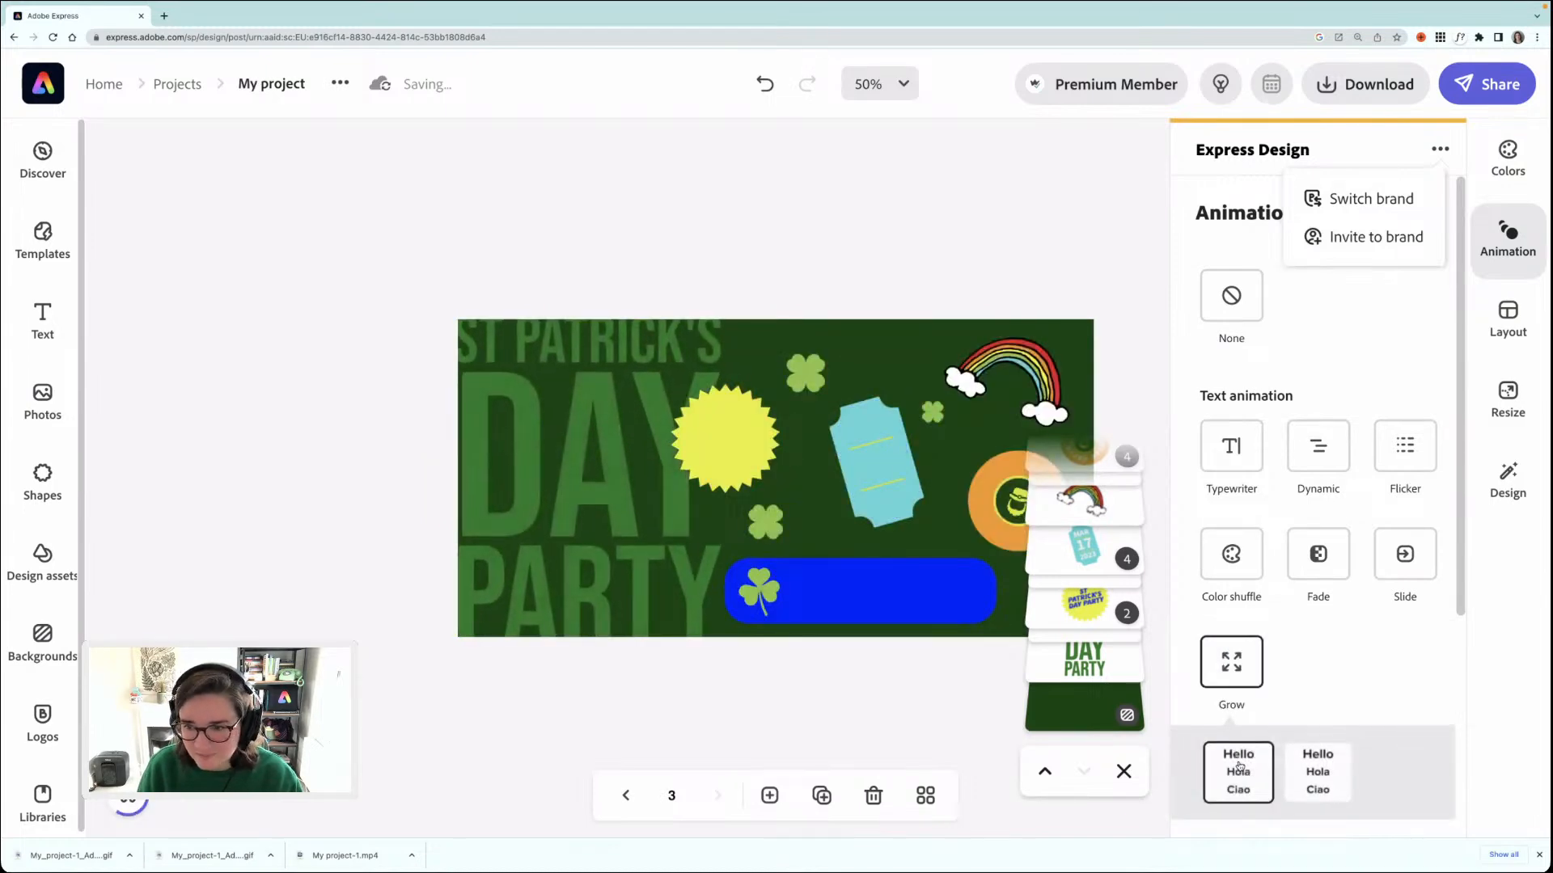
- Apply the Flicker text animation to the page and download this page as an MP4 video (720p)
click(1405, 450)
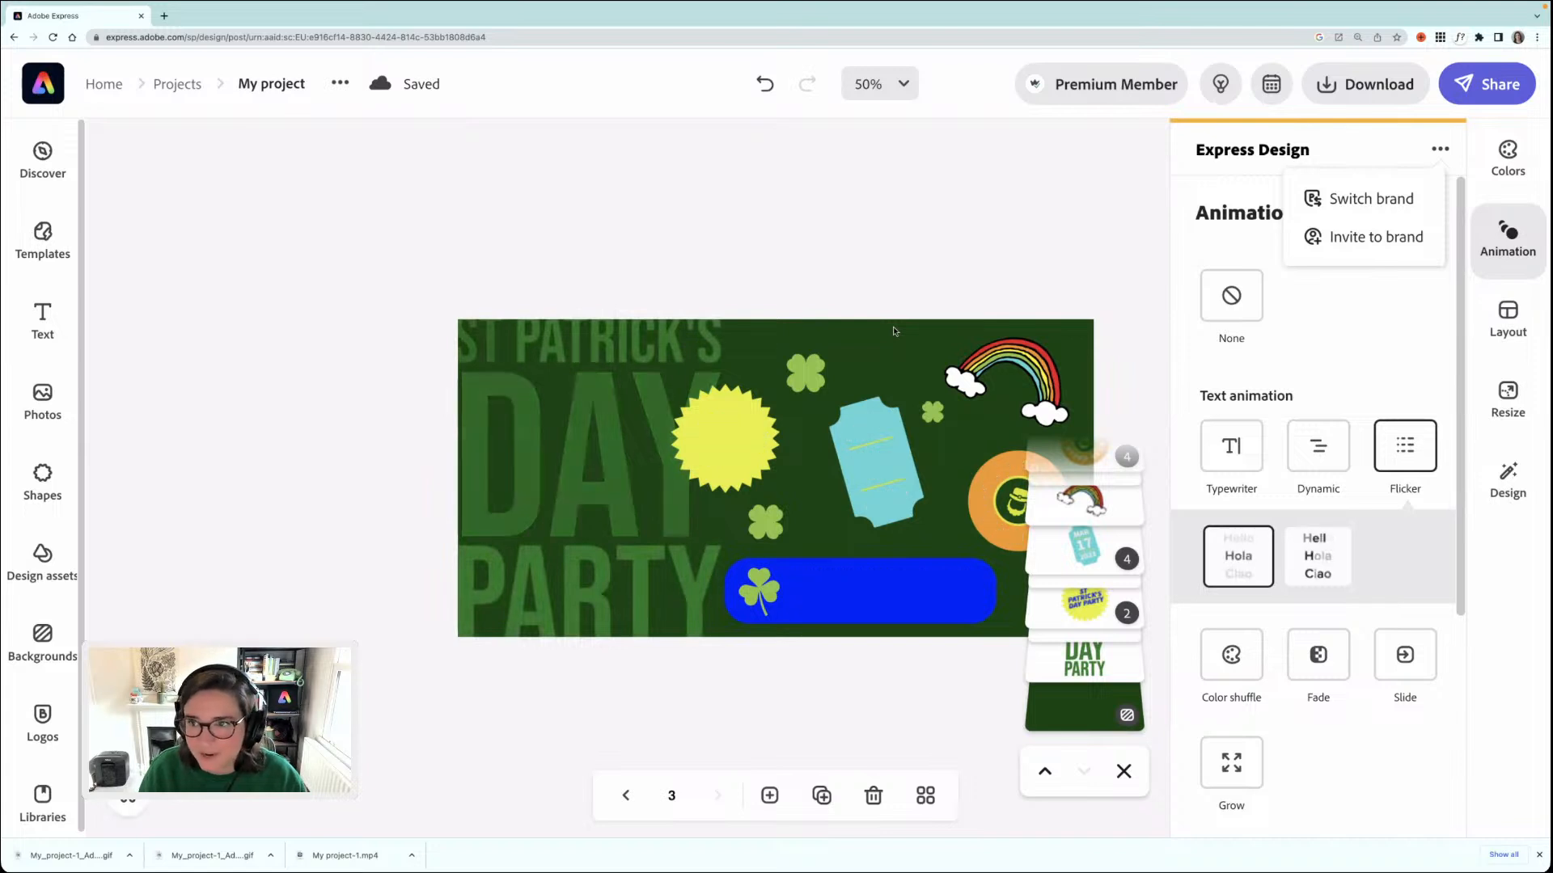
click(950, 173)
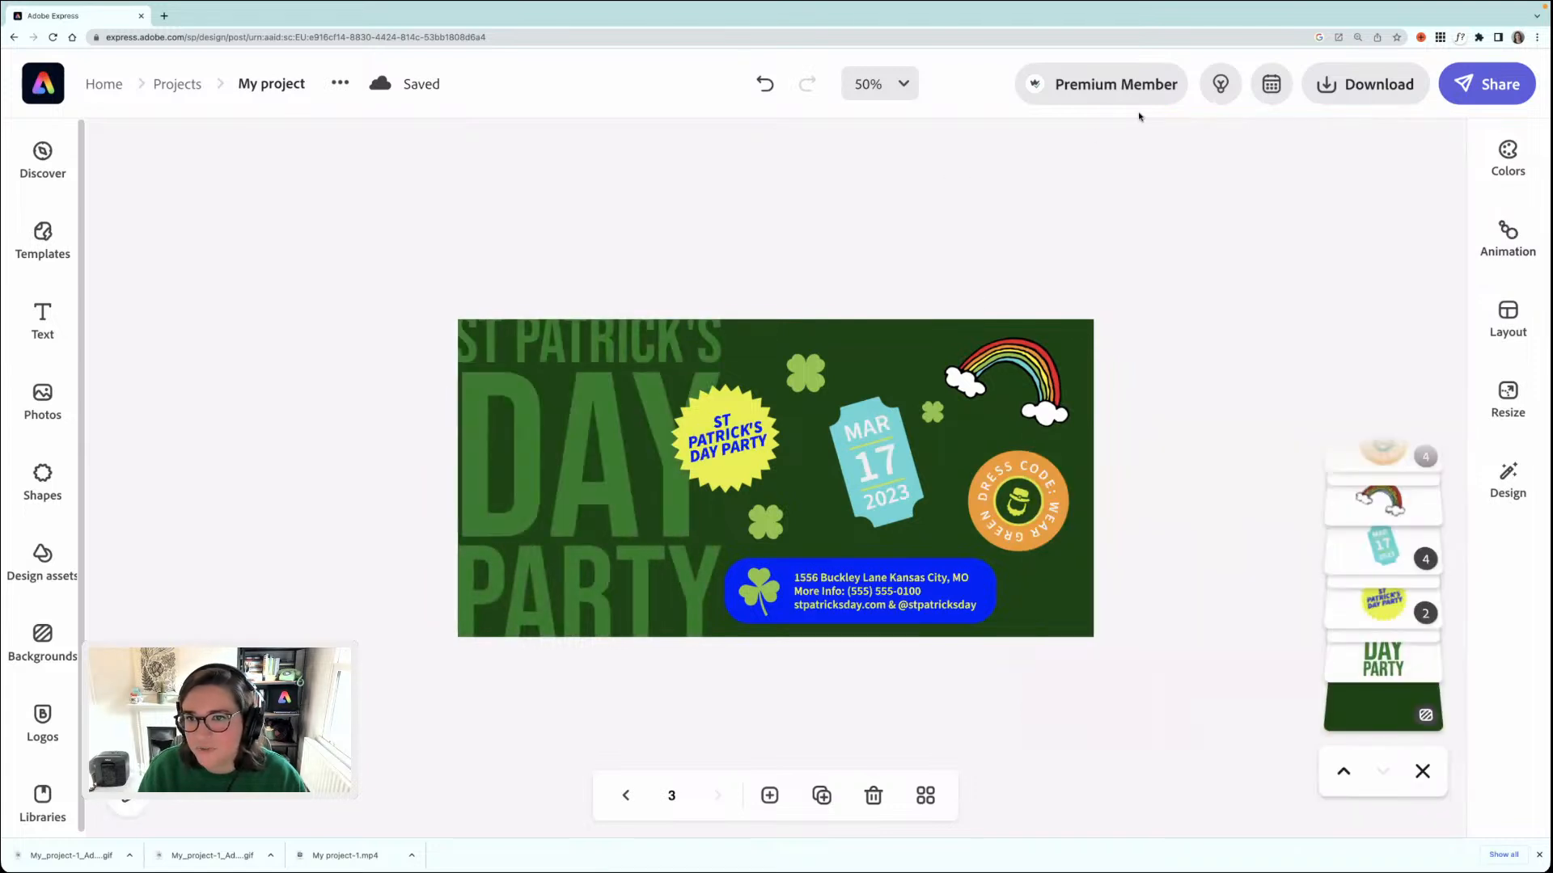
click(1344, 93)
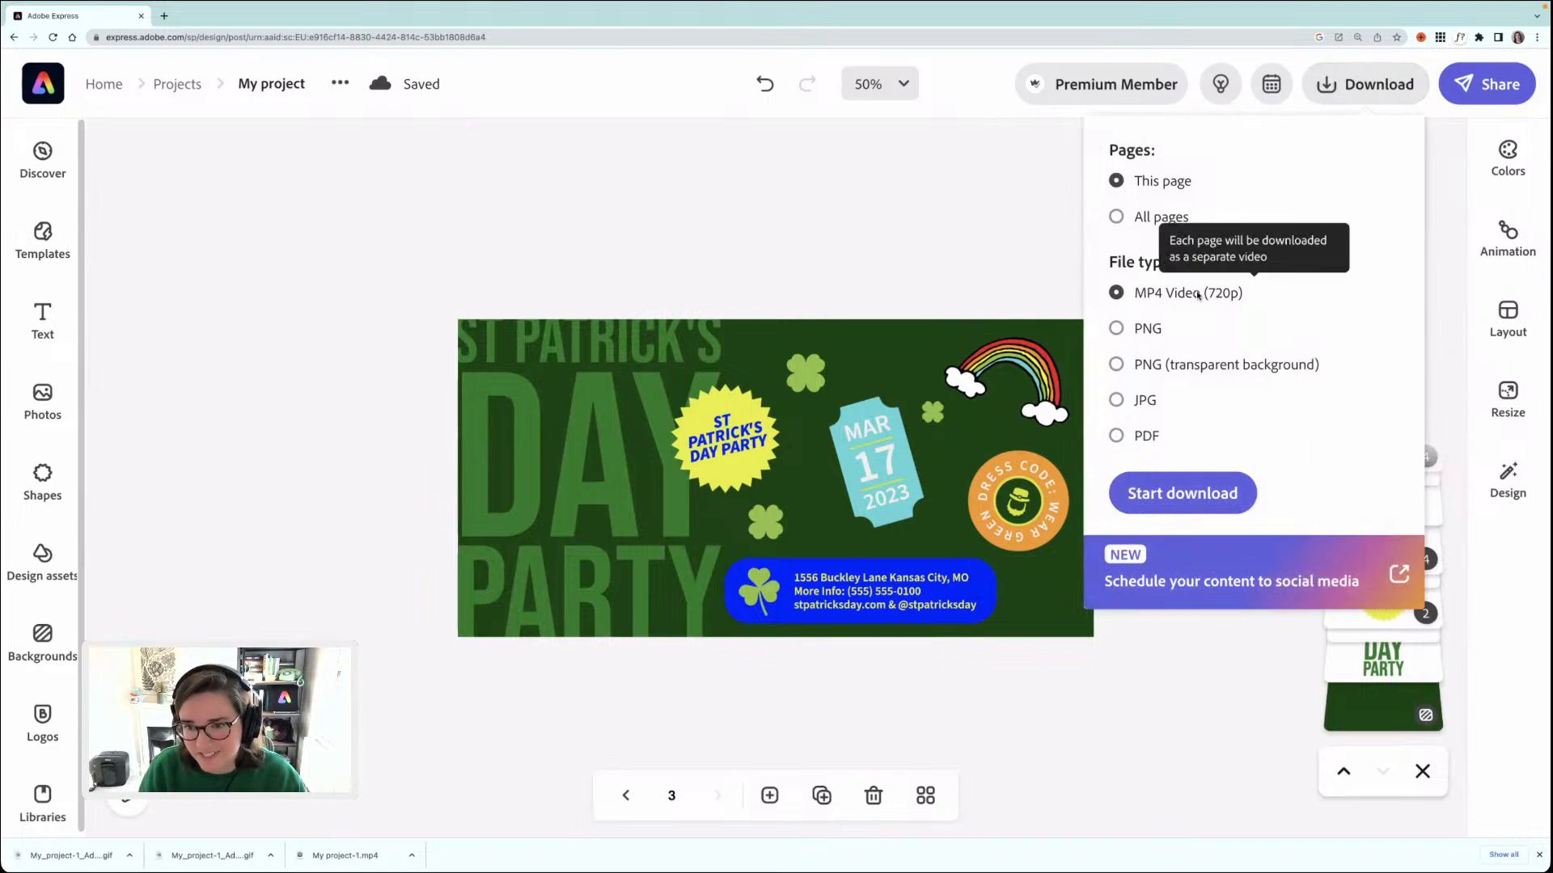
click(1183, 494)
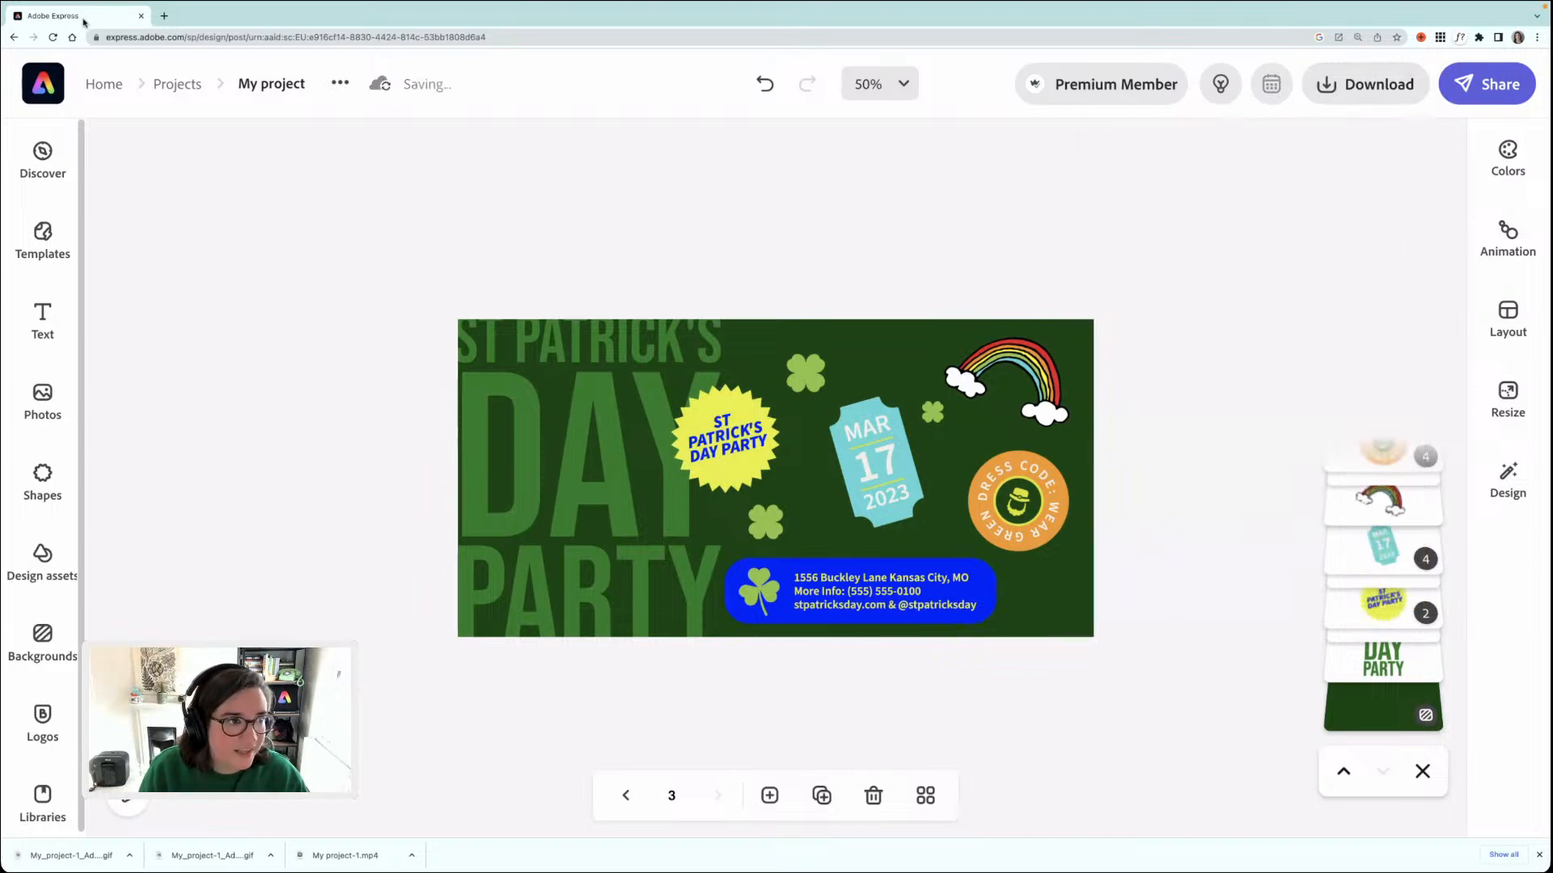
- Resize the browser window so that part of the desktop stays visible beside it
click(42, 25)
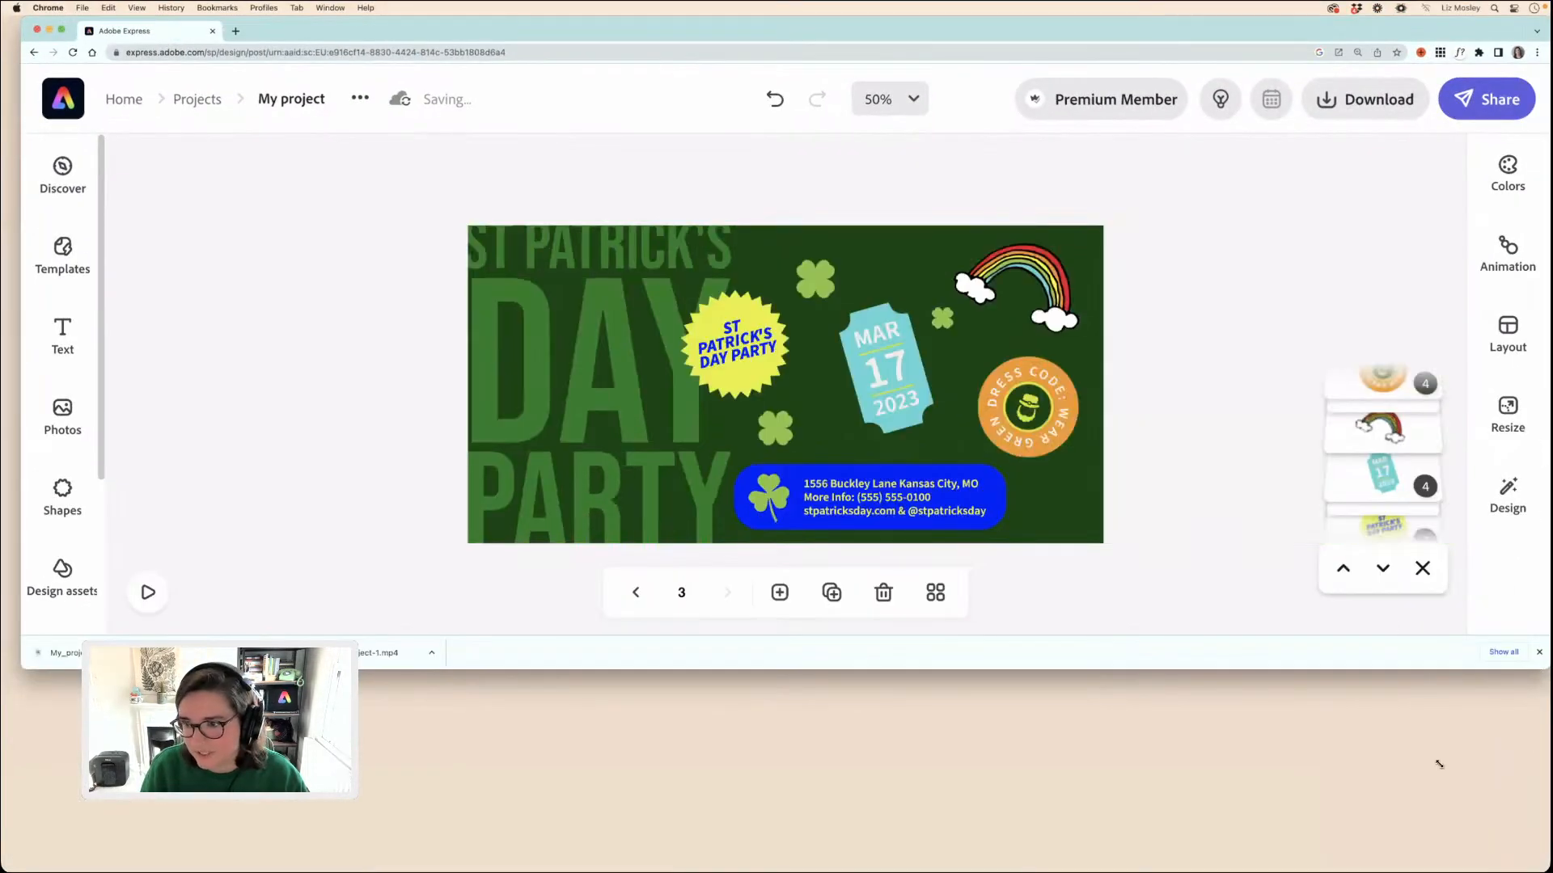
drag(1438, 764, 1394, 855)
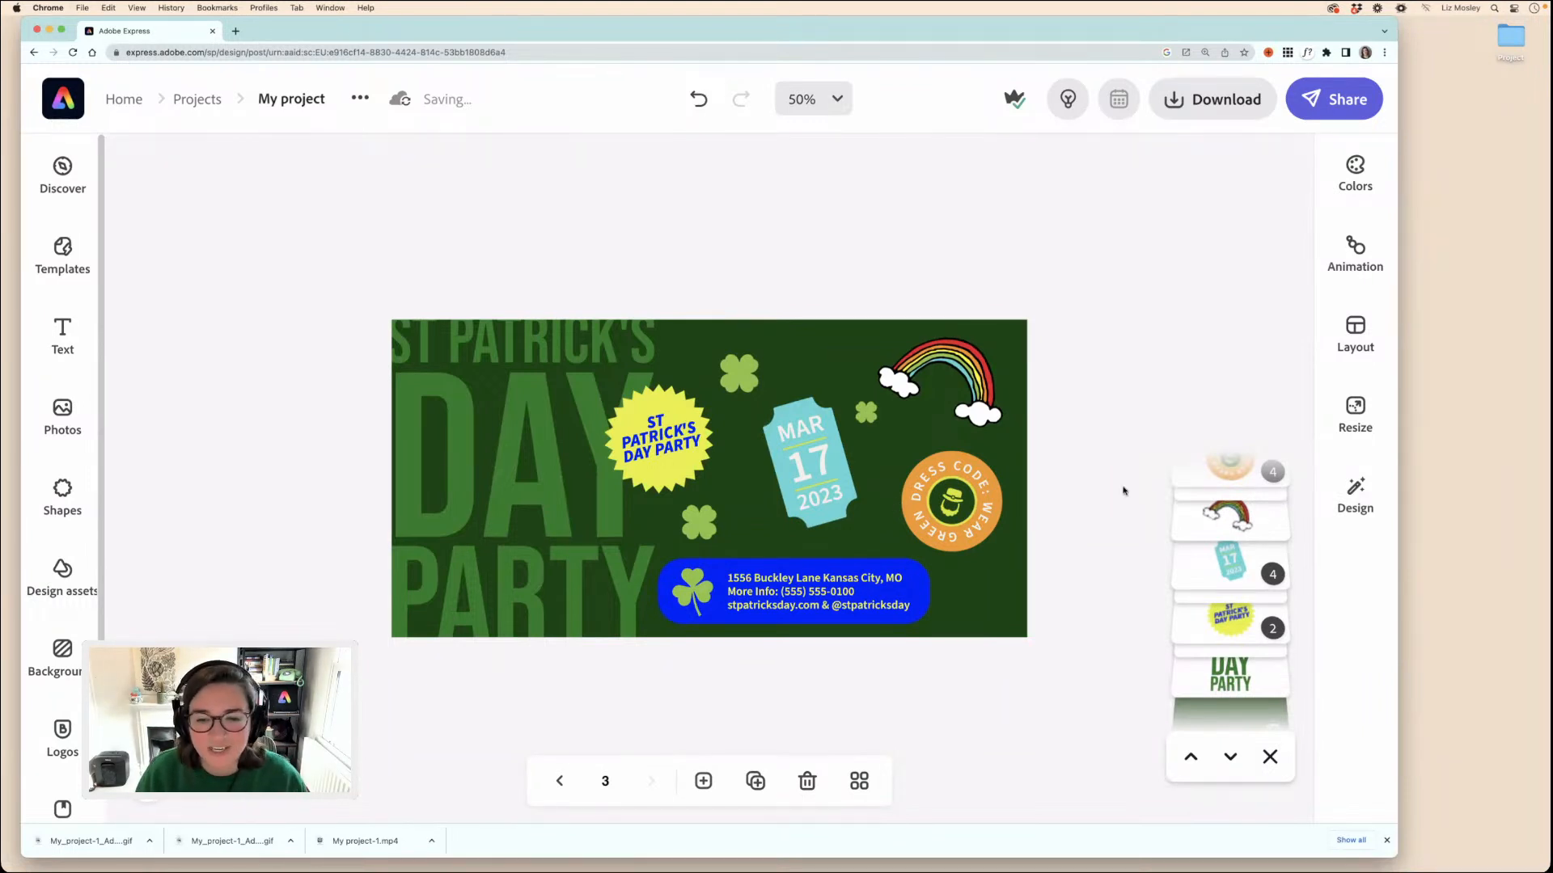
- Widen the browser window and download only the Eventbrite page as an MP4 video (720p)
drag(1074, 21, 1057, 22)
drag(1377, 856, 1463, 864)
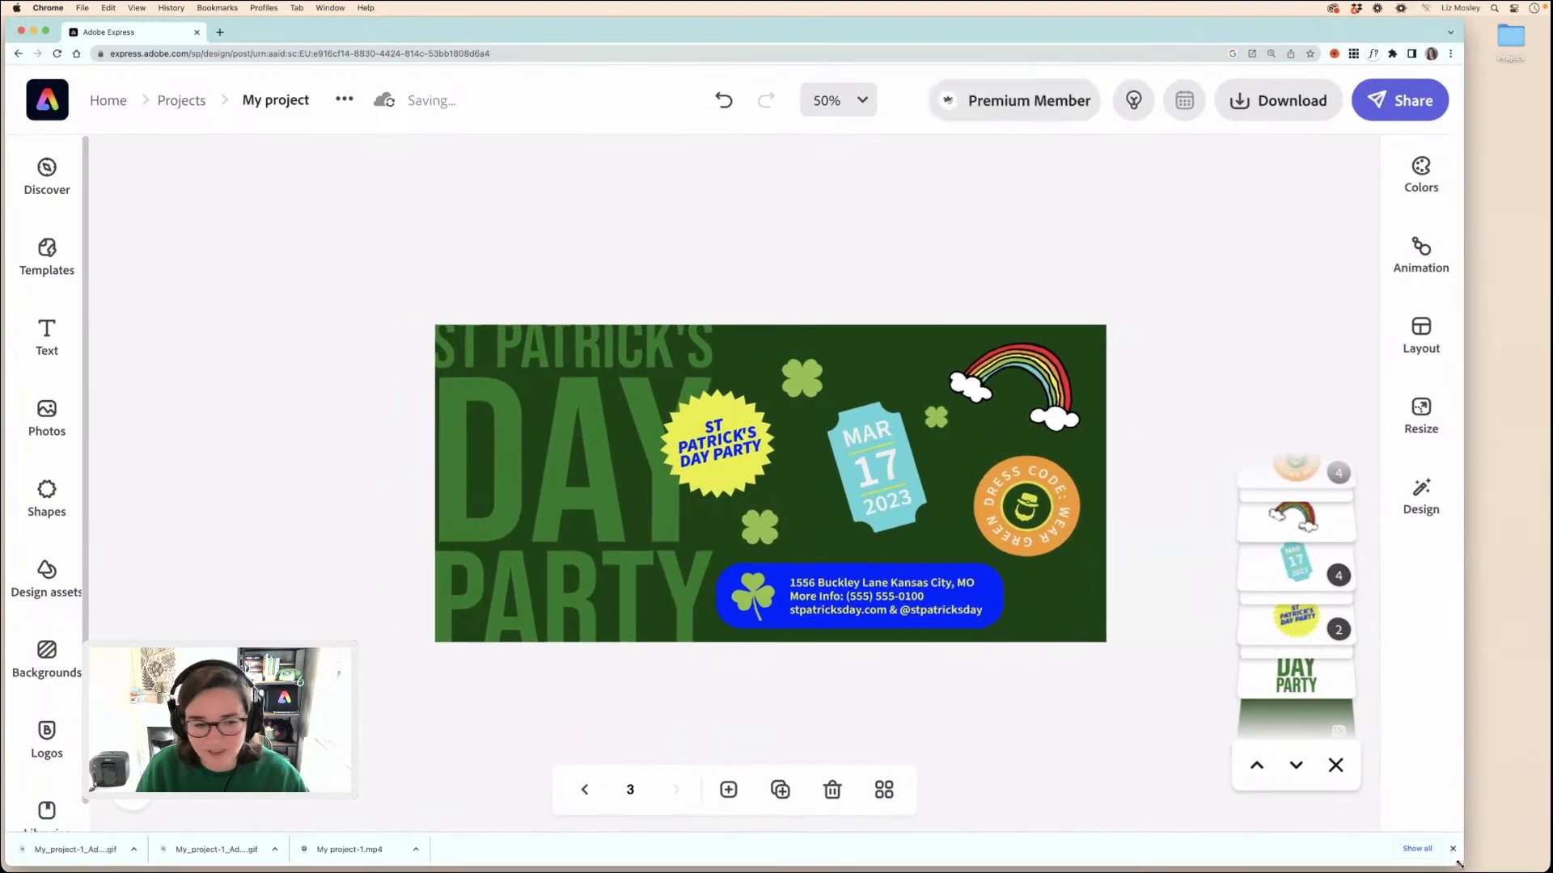
click(1279, 106)
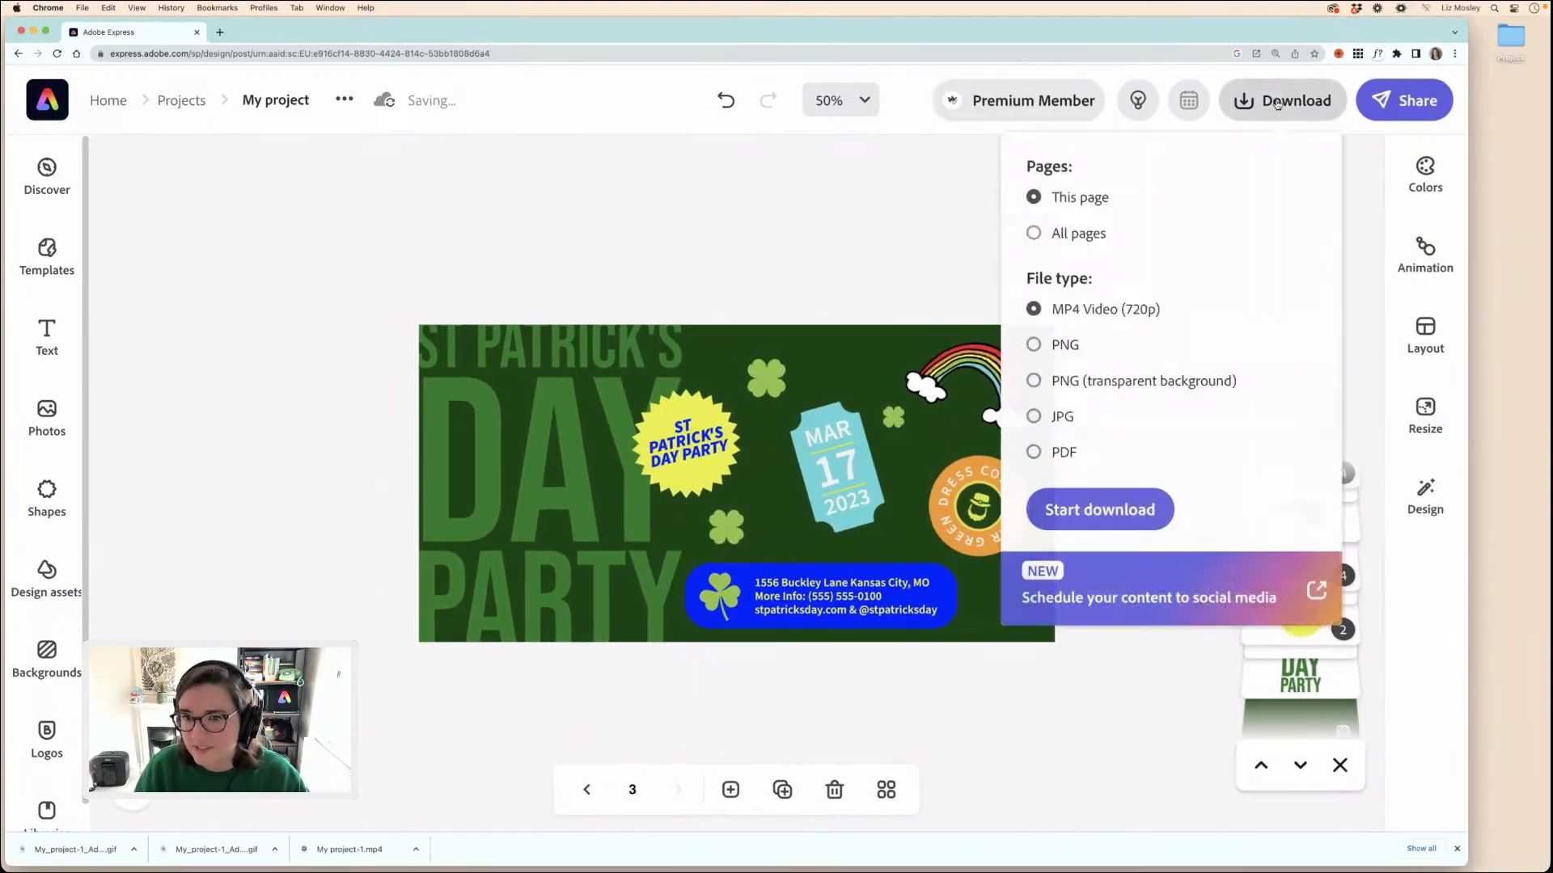
click(1119, 509)
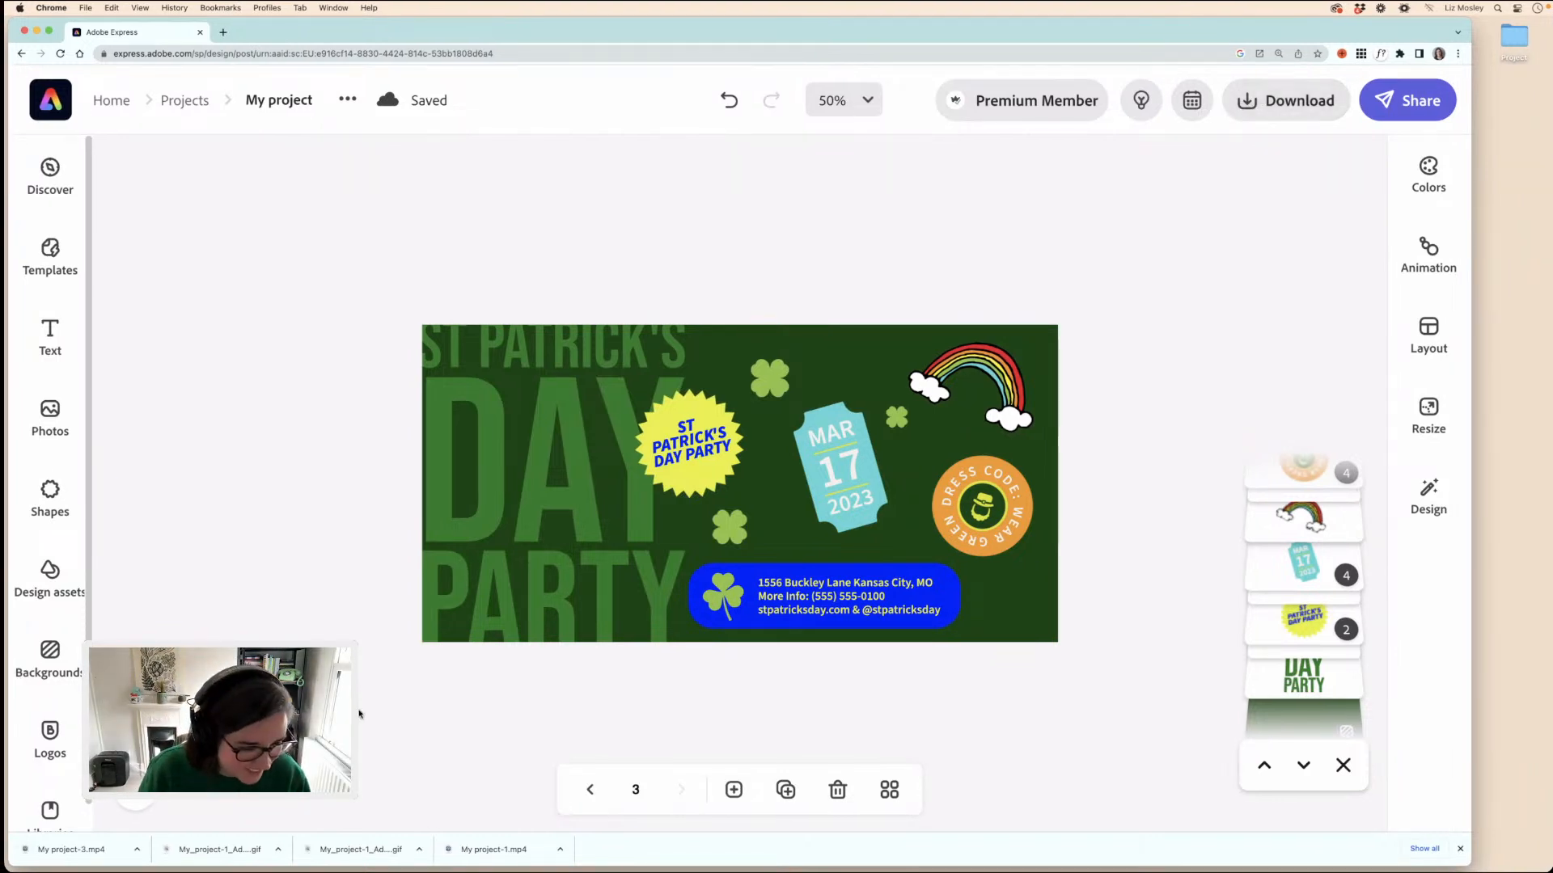
- Show the downloaded My project-3.mp4 in Finder, place it on the desktop, and close the Downloads window
click(136, 851)
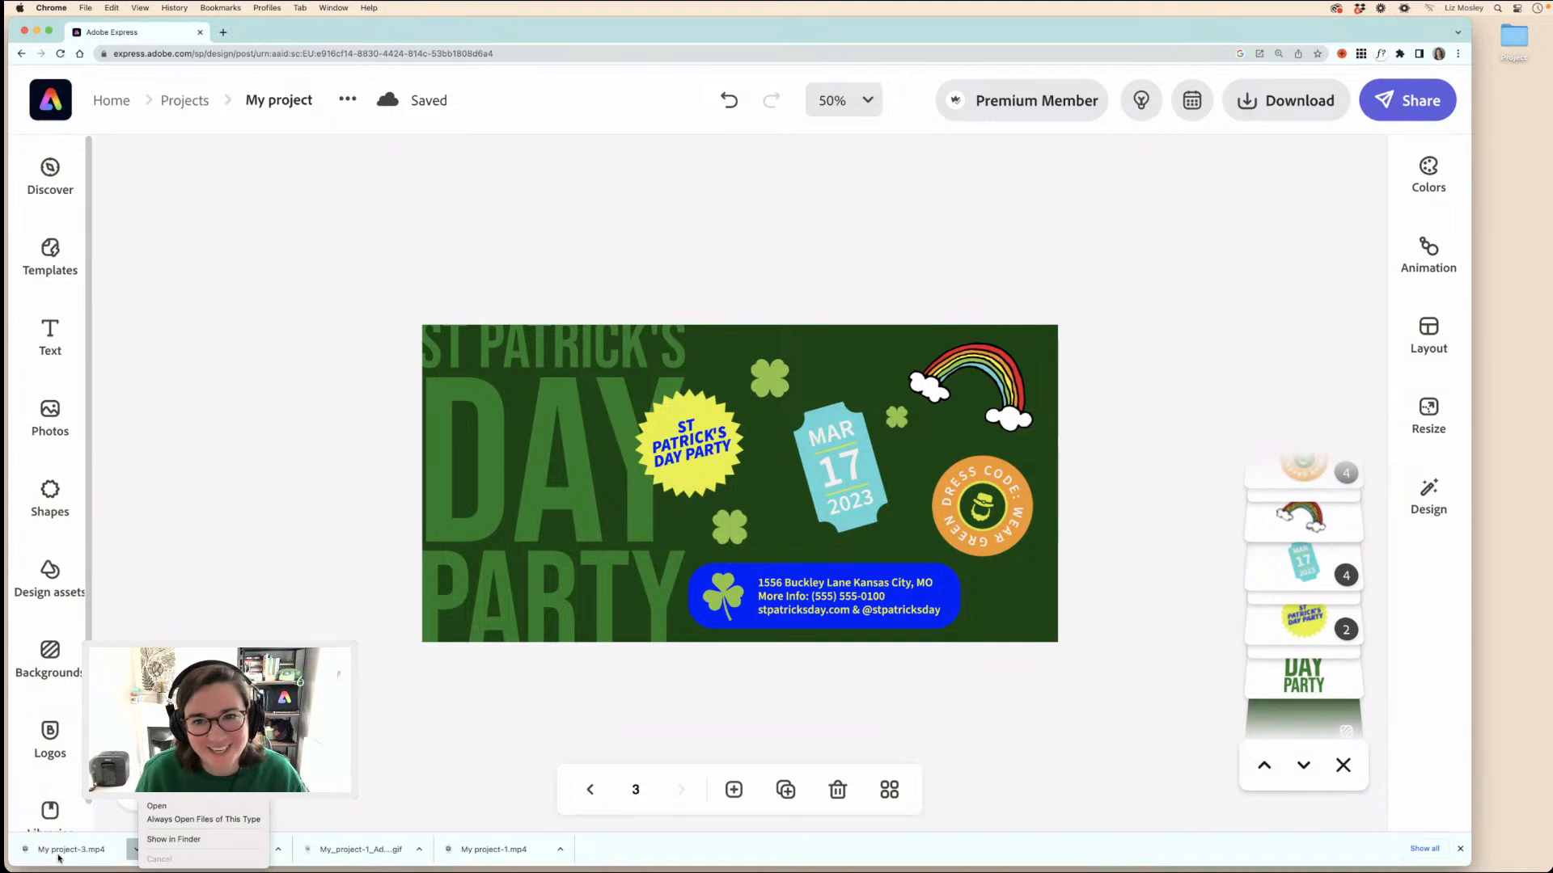
click(176, 840)
drag(799, 782, 1520, 805)
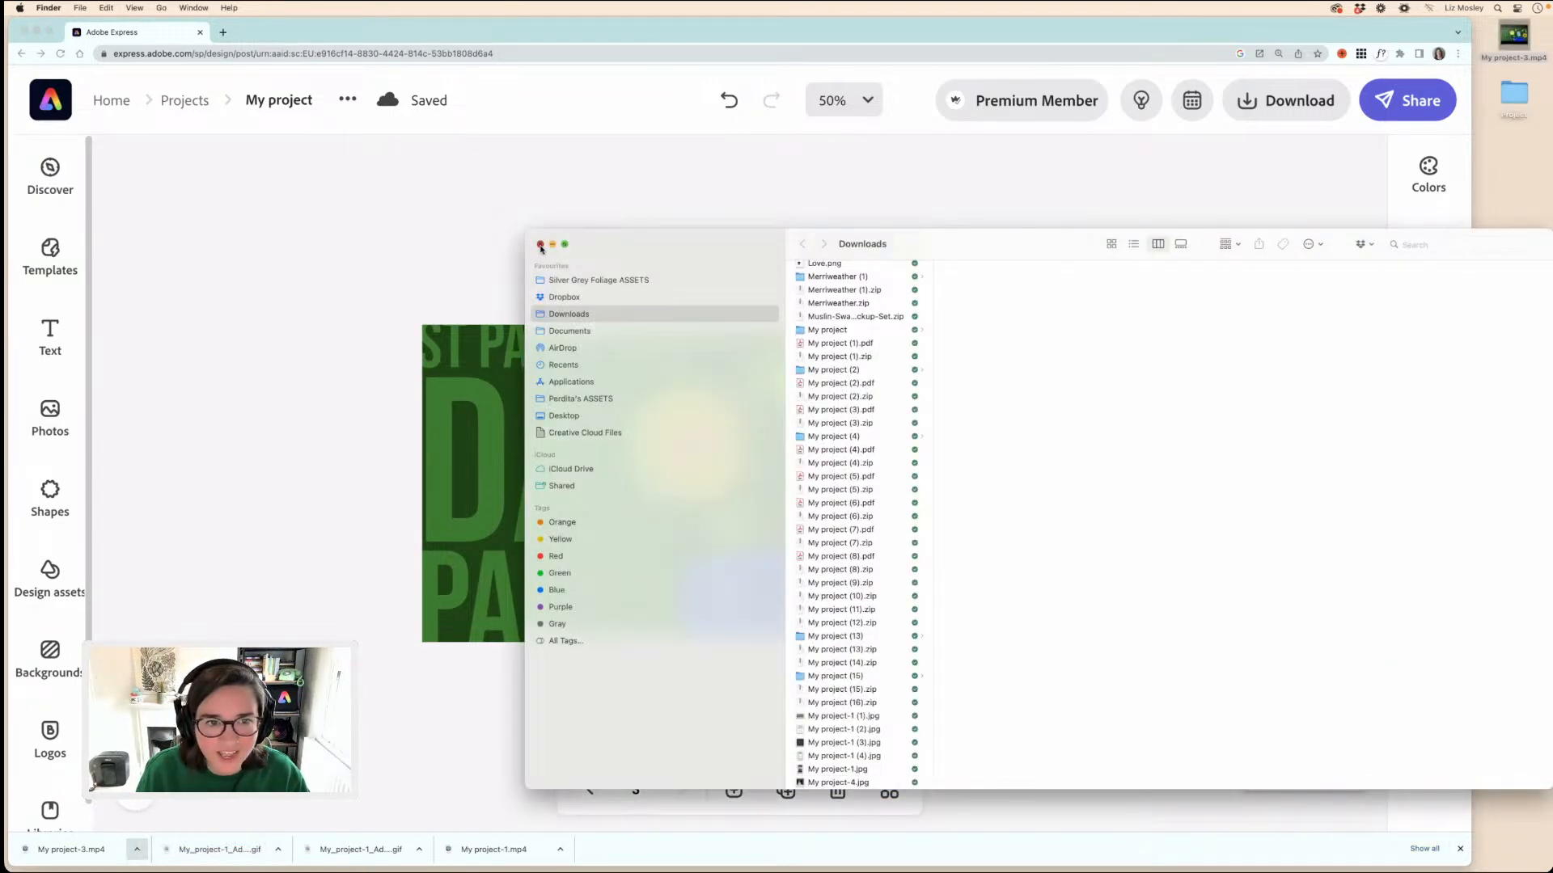
click(540, 245)
- Open the Convert to GIF quick action from the home page and load My project-3.mp4 from the desktop
click(65, 113)
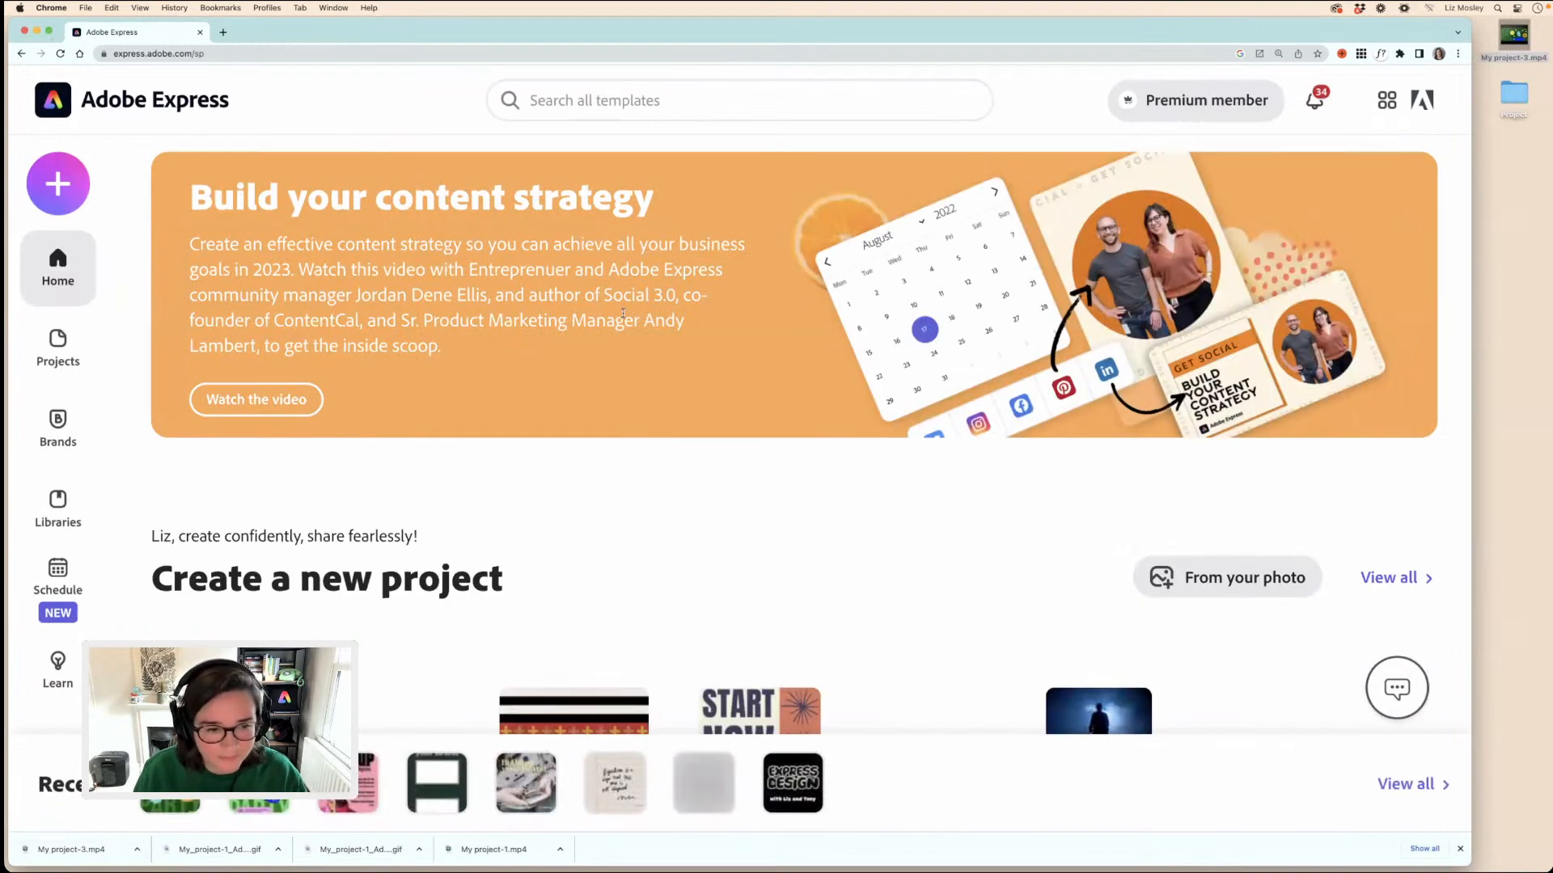
scroll(535, 535, down, 3)
scroll(204, 457, down, 5)
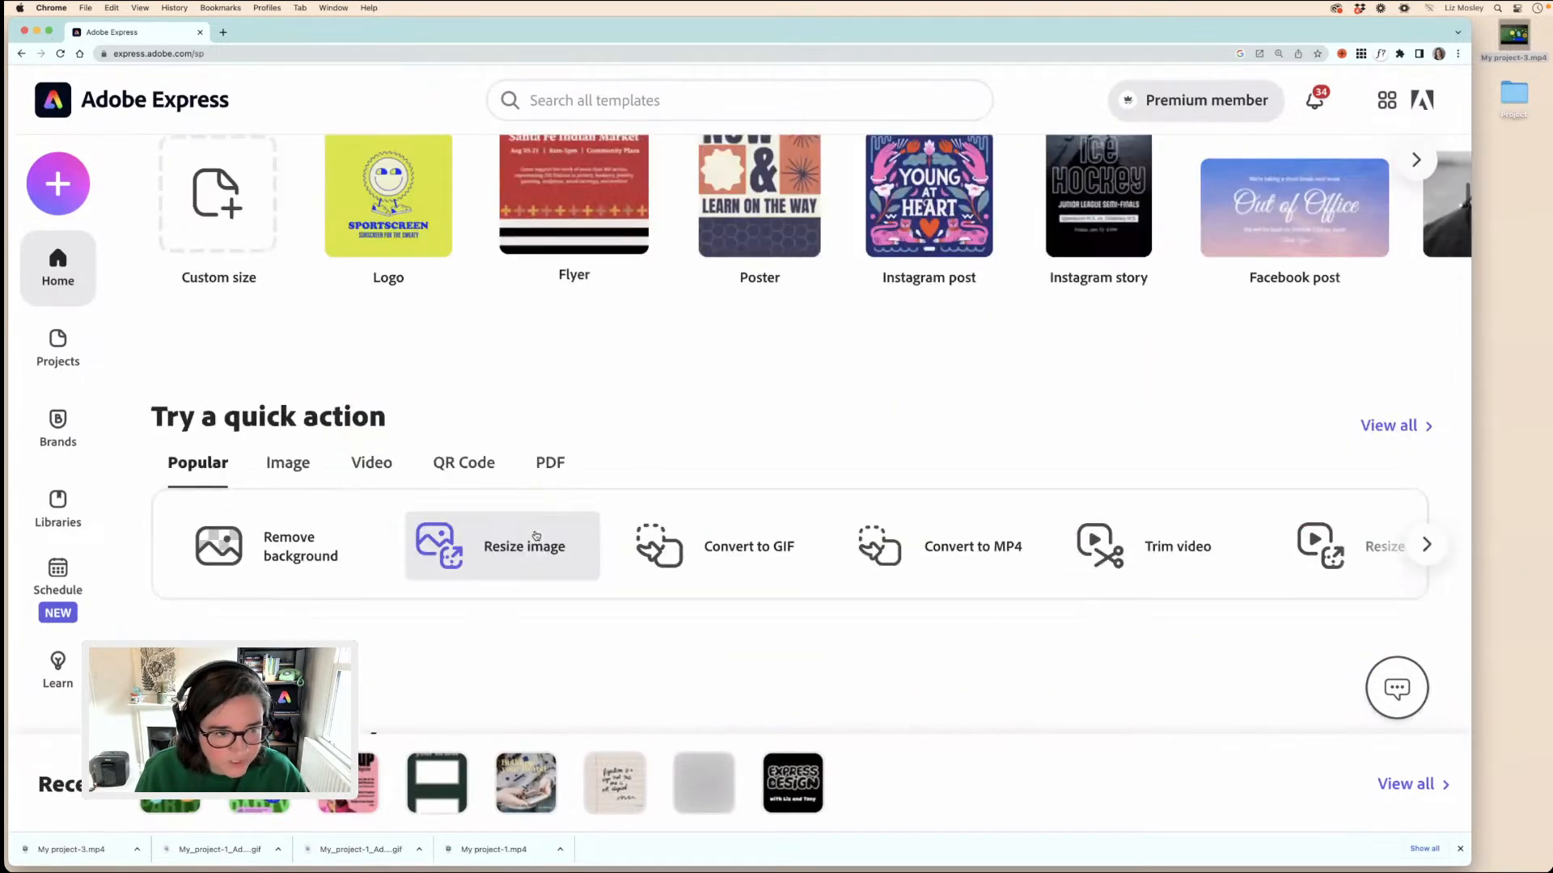
click(740, 550)
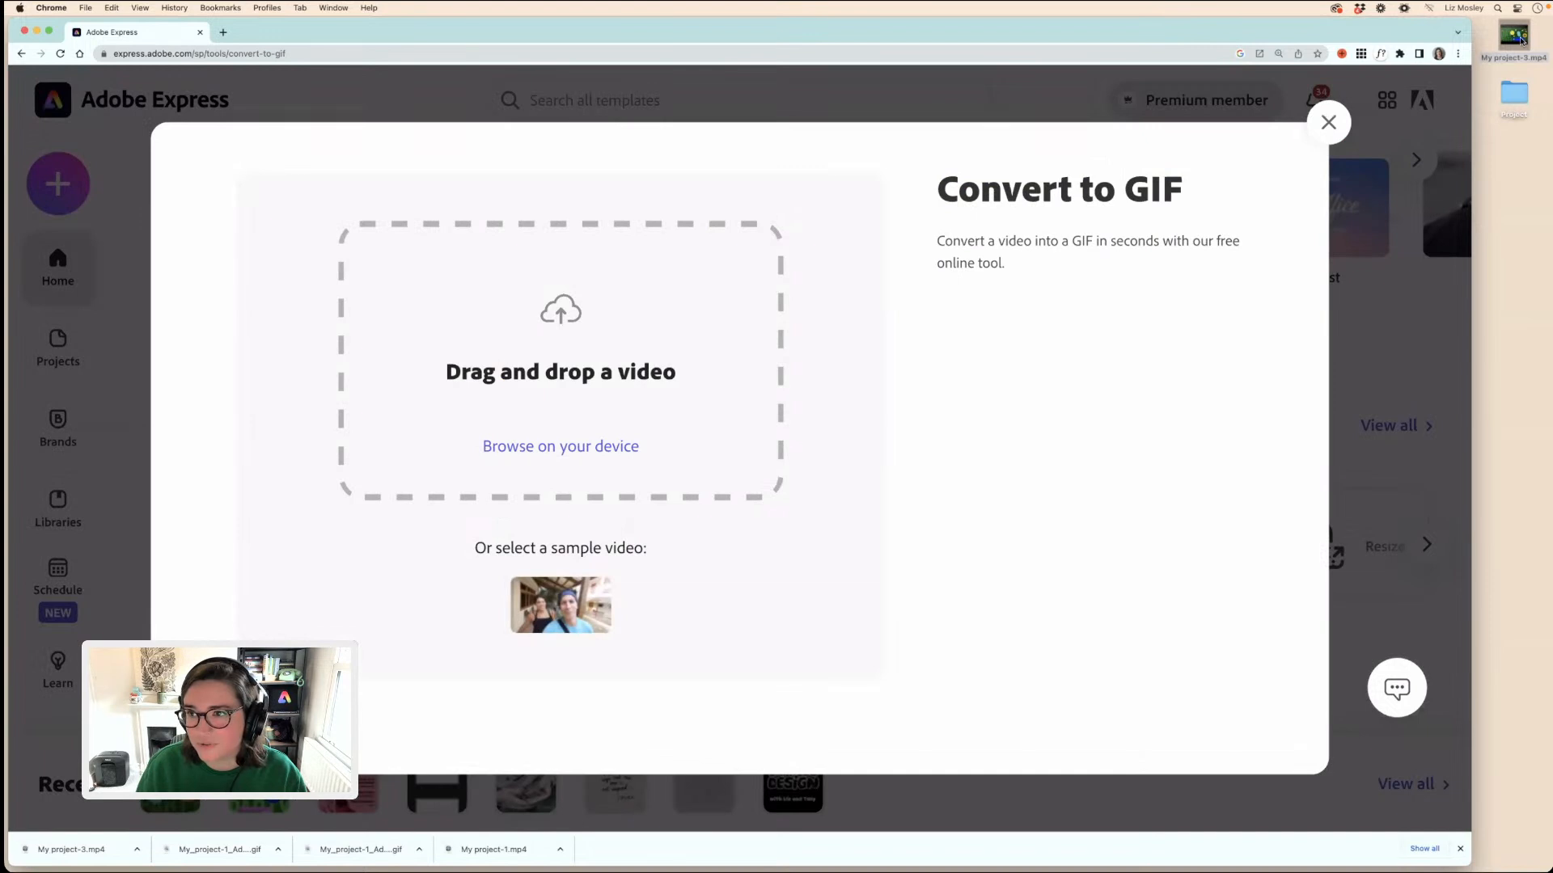
drag(1514, 38, 503, 364)
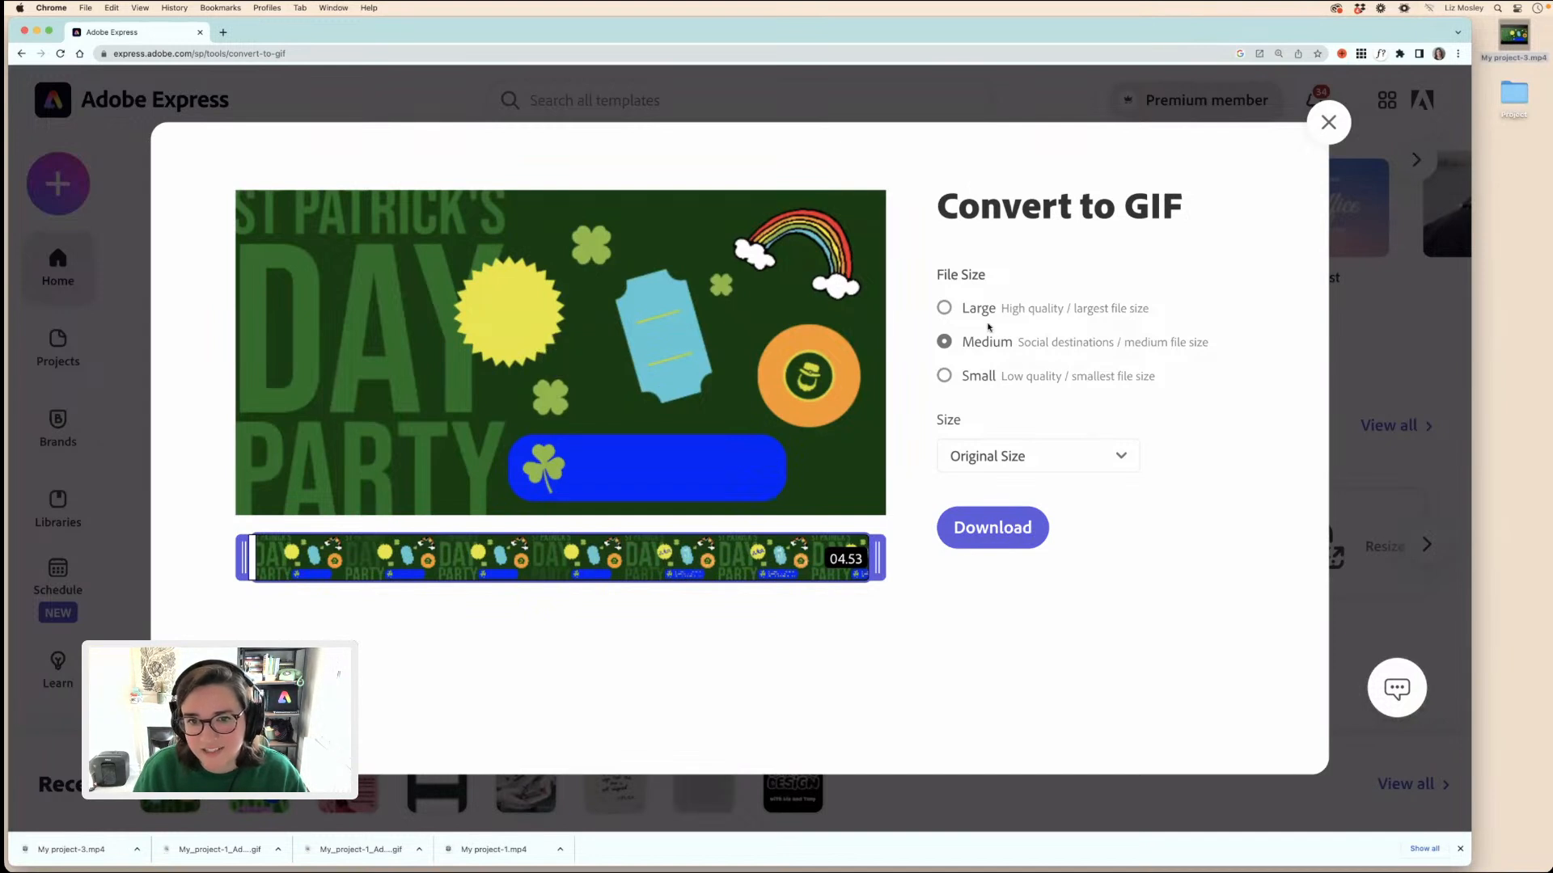
- Try the Portrait (9:16) size with Fill screen for the GIF, and return to Original Size
click(991, 460)
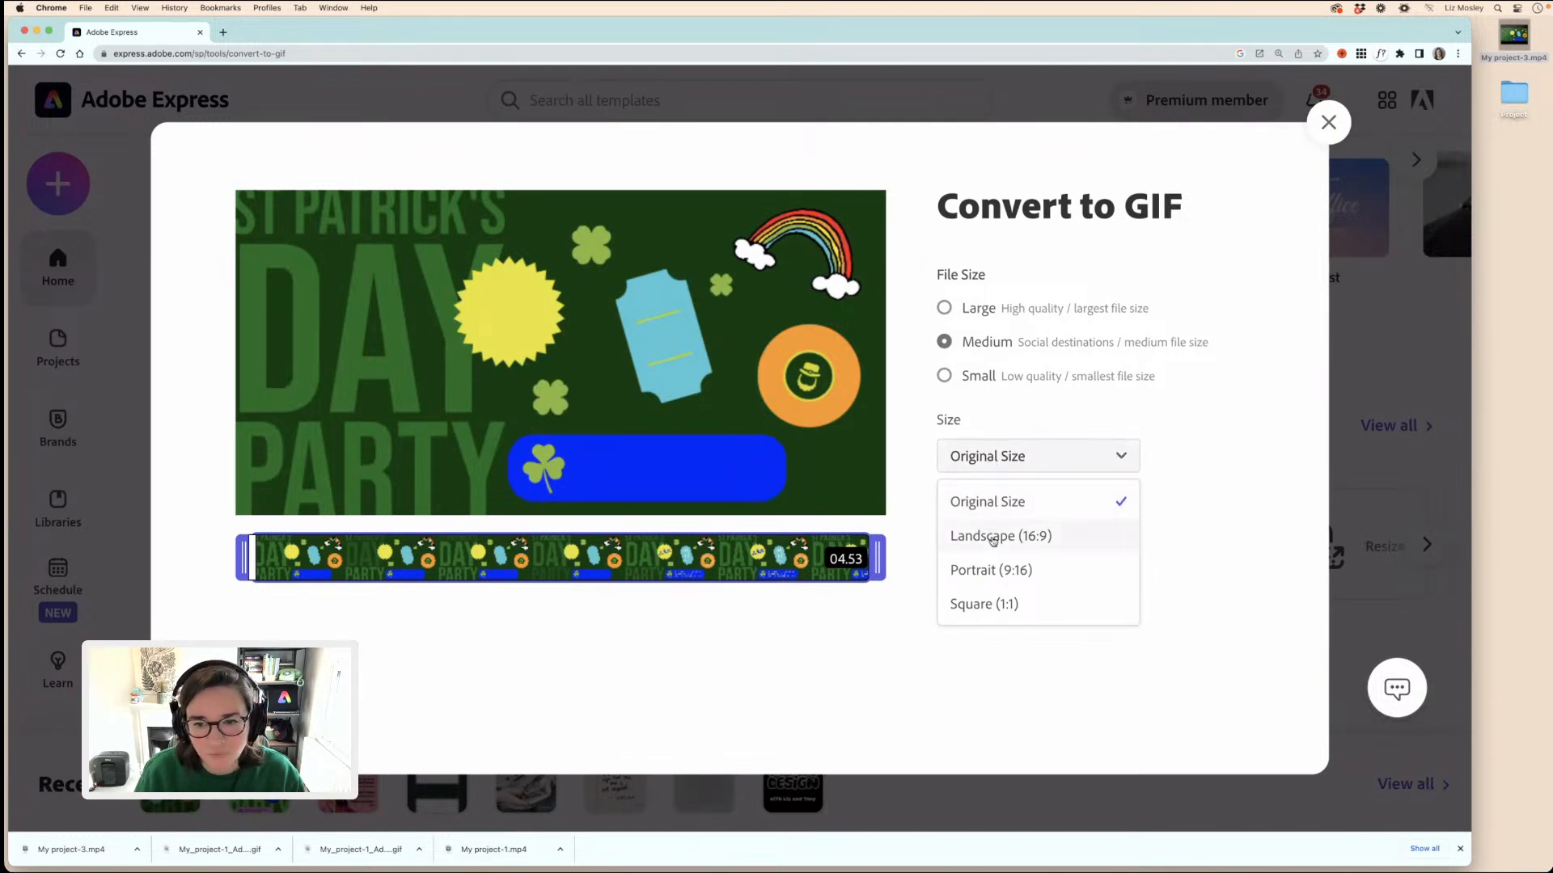
click(991, 570)
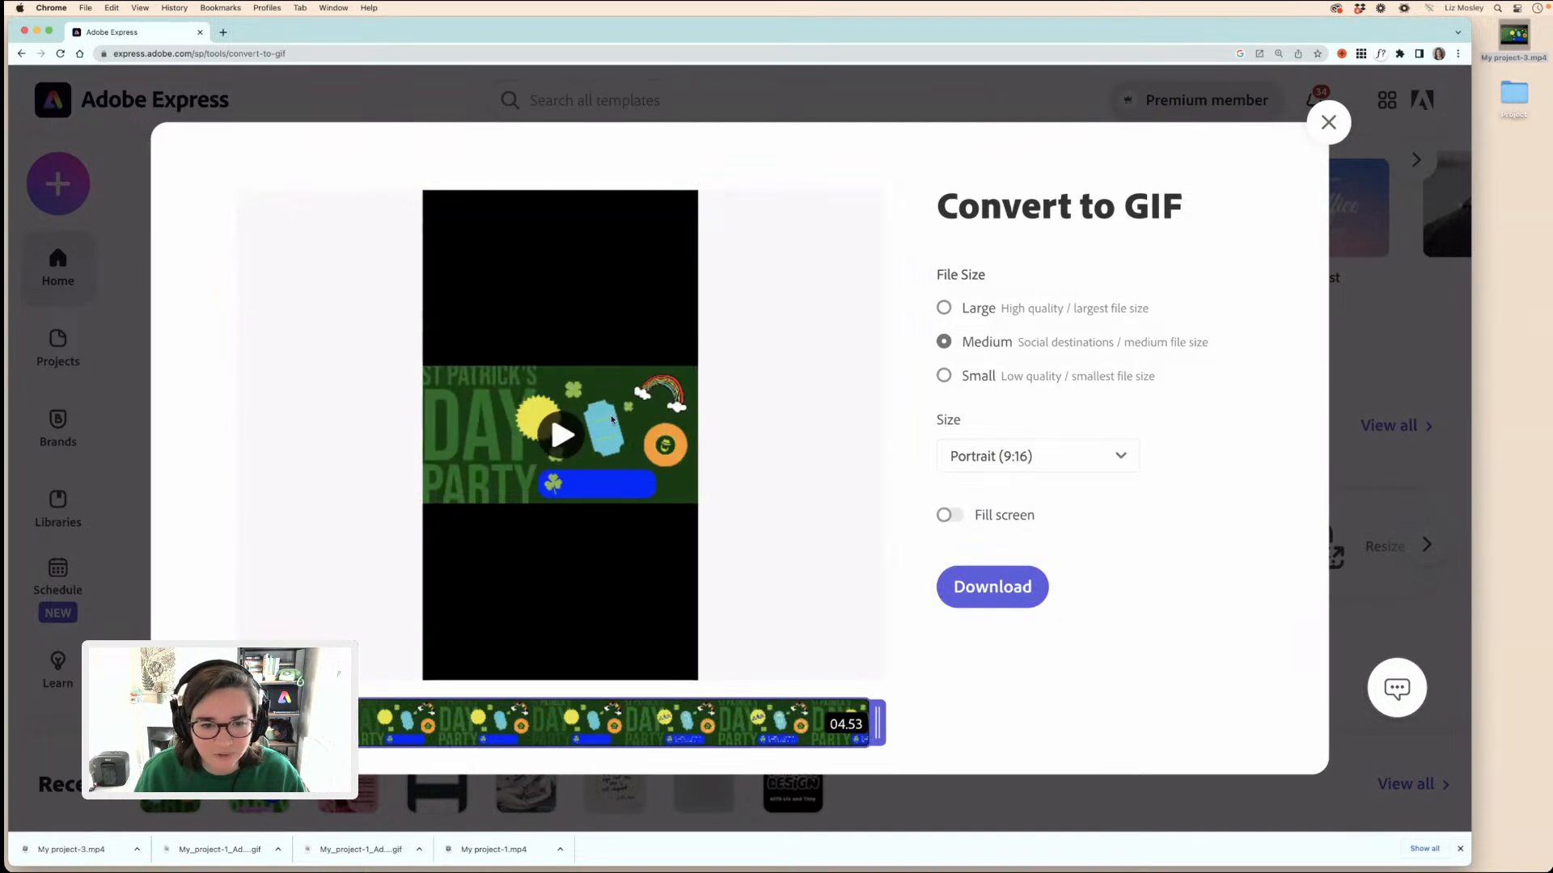
click(948, 515)
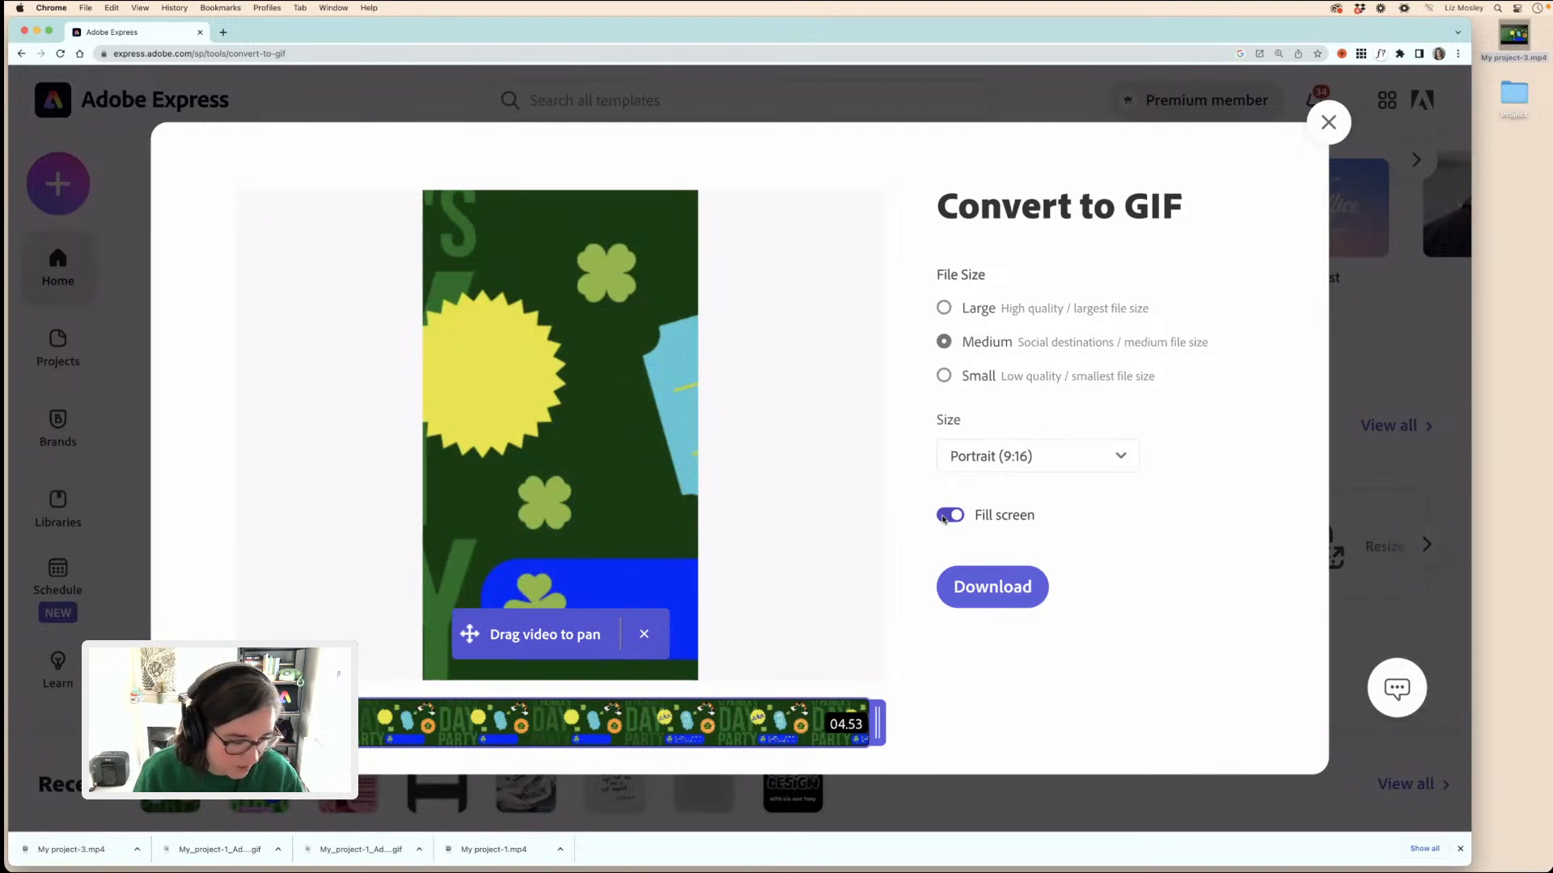
click(946, 515)
click(1022, 454)
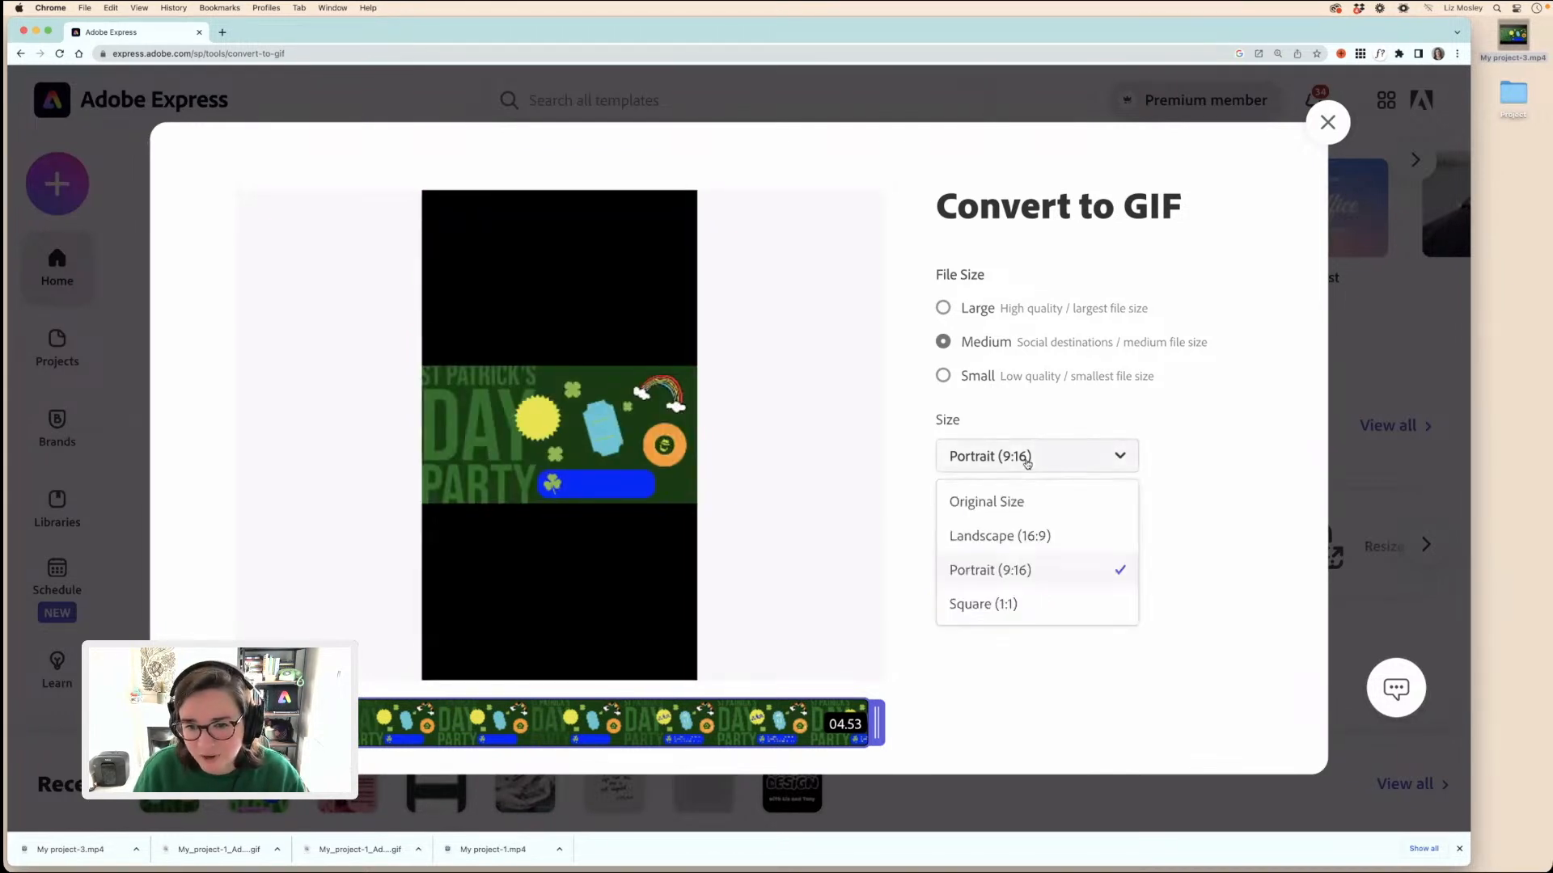
click(1010, 504)
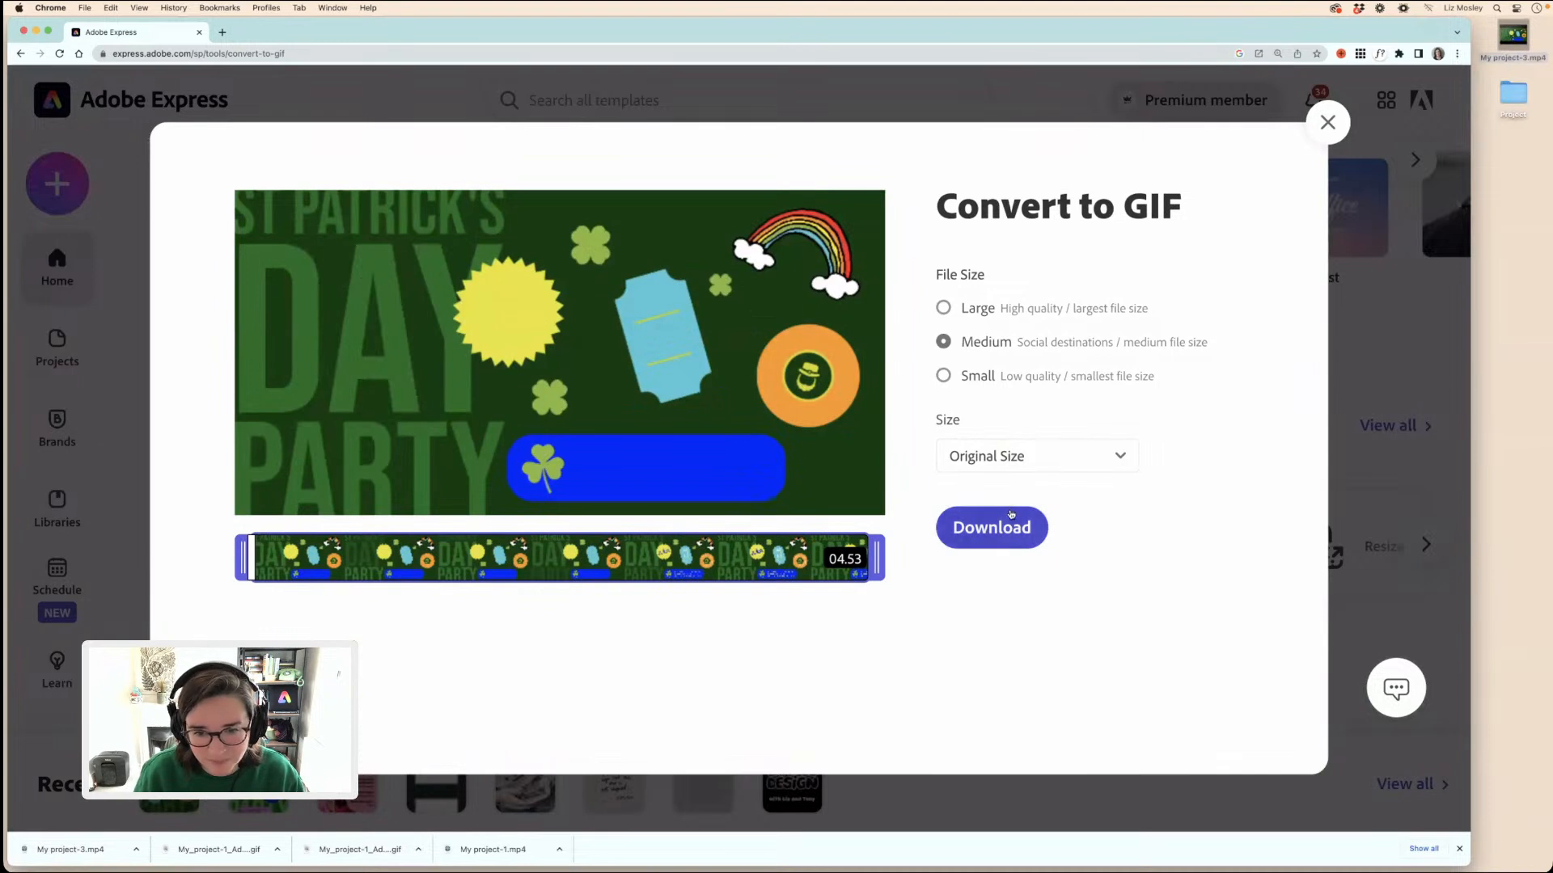
- Download the GIF with the Small file size and expand the browser window to full screen
click(943, 376)
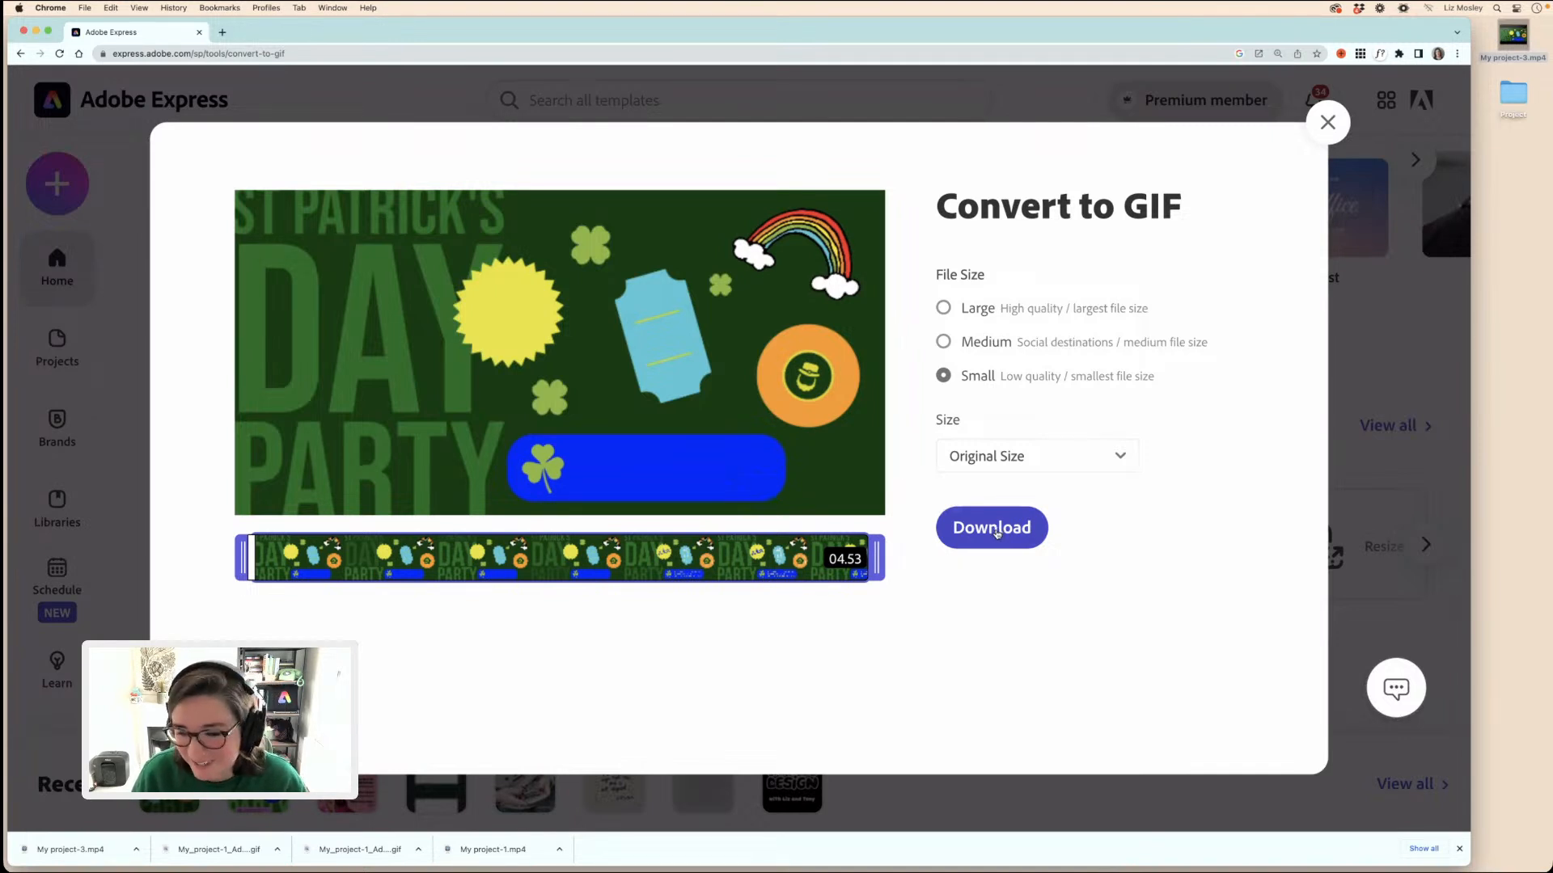
click(993, 529)
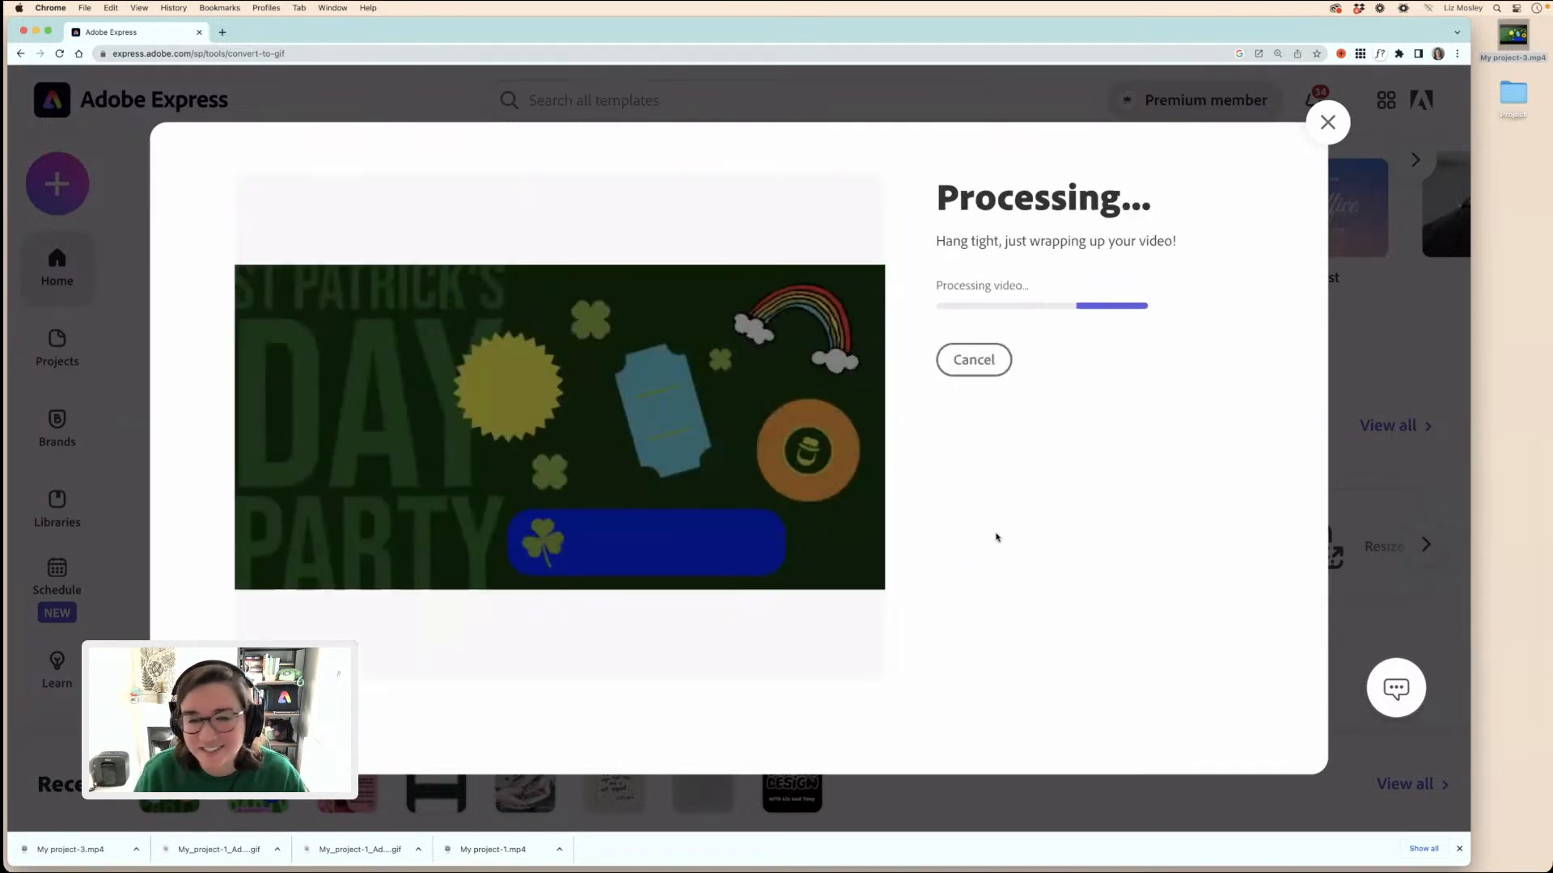
click(47, 30)
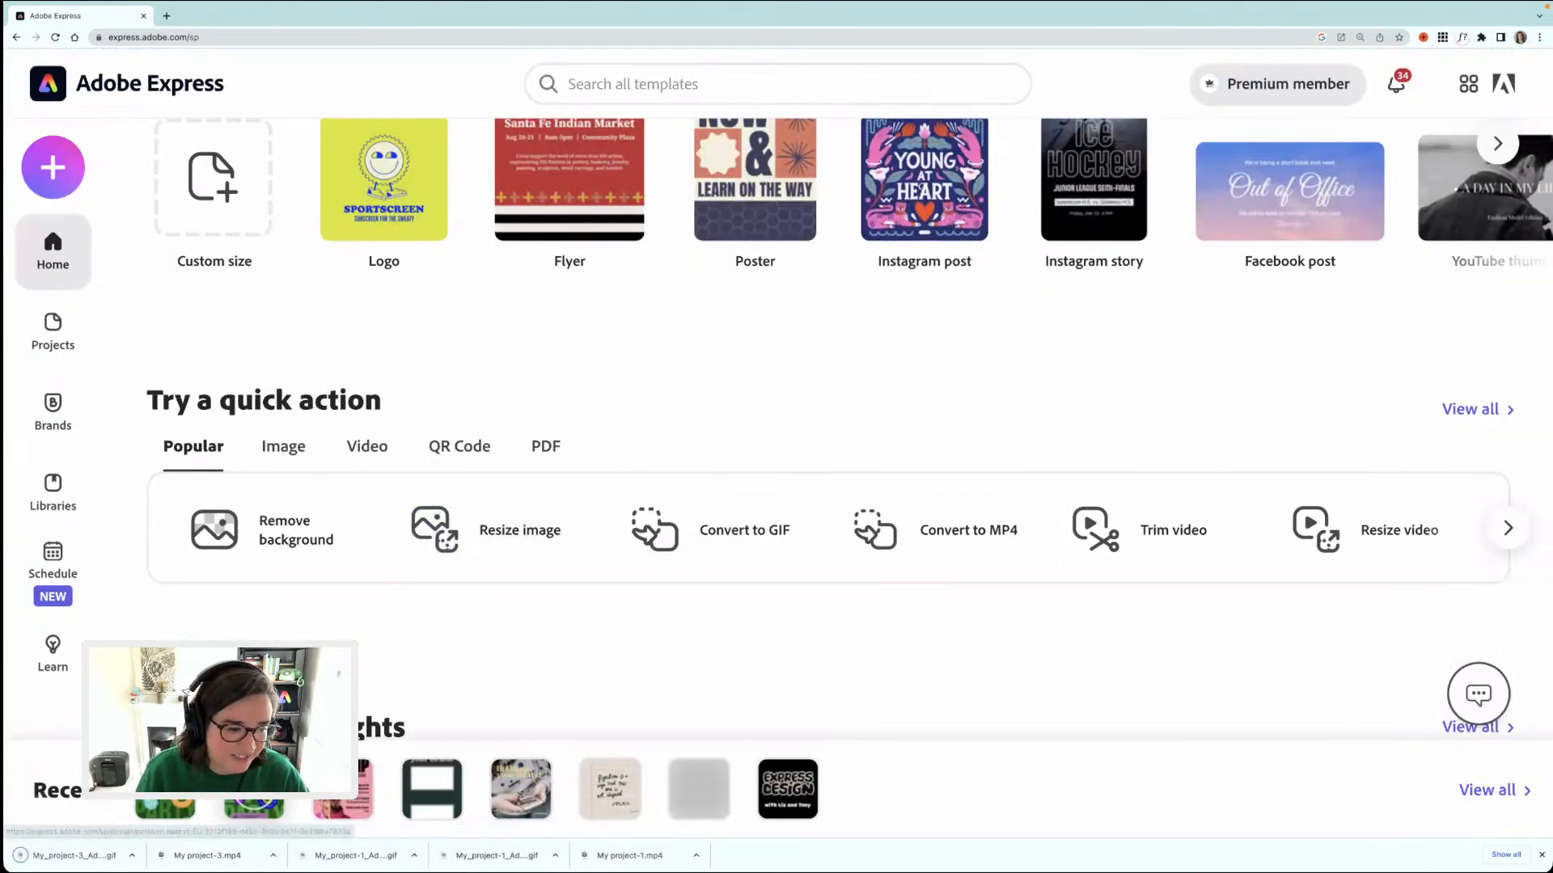
- Show the downloaded My_project-3 GIF in Finder and view it in a quick preview
click(132, 856)
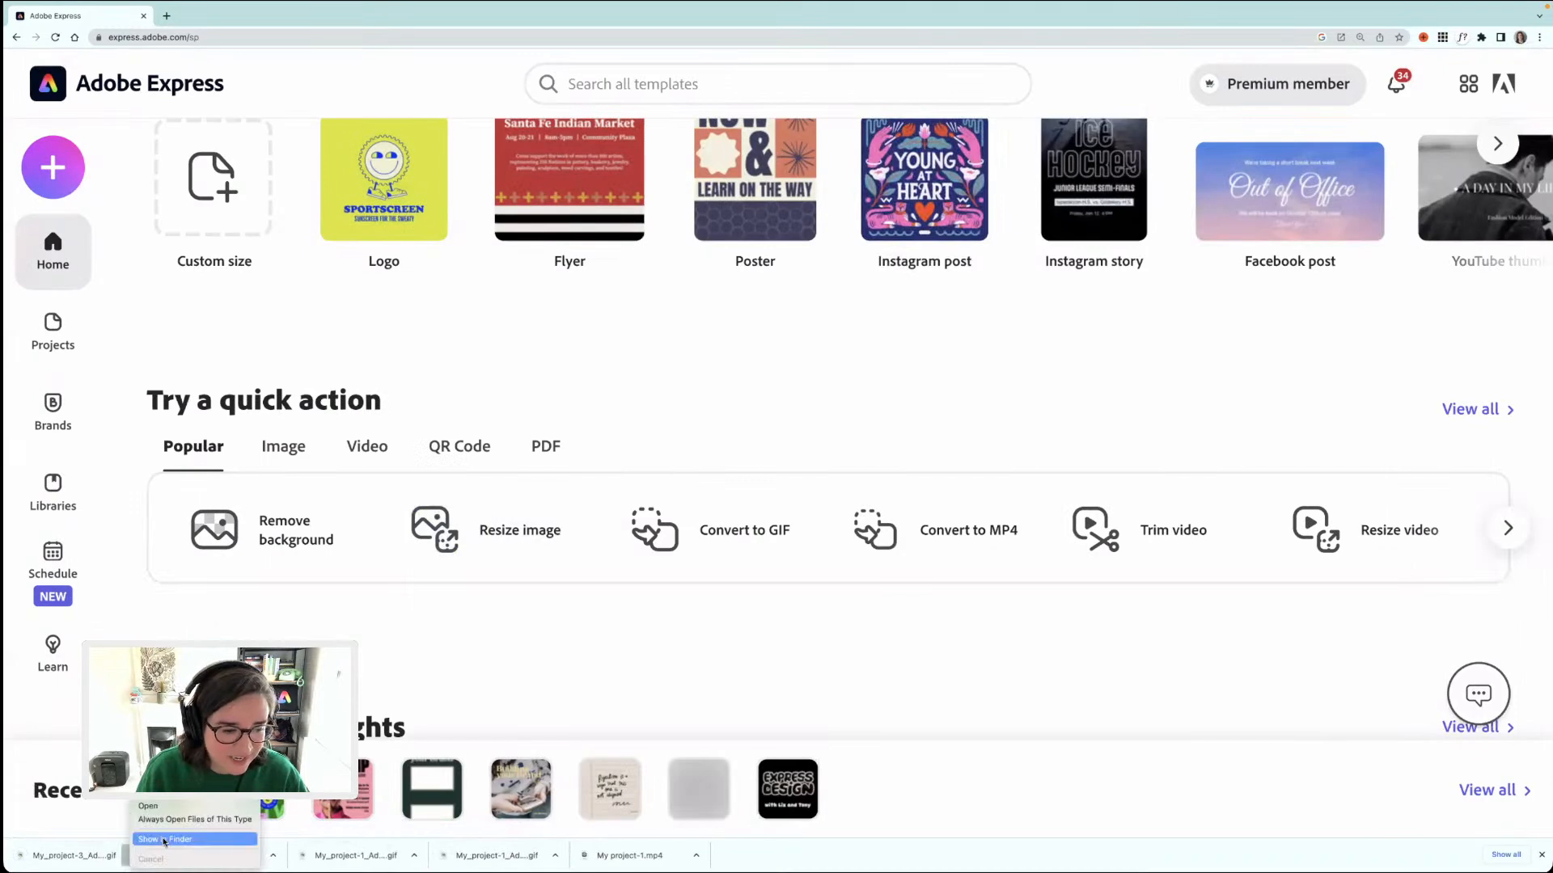
click(164, 840)
key(space)
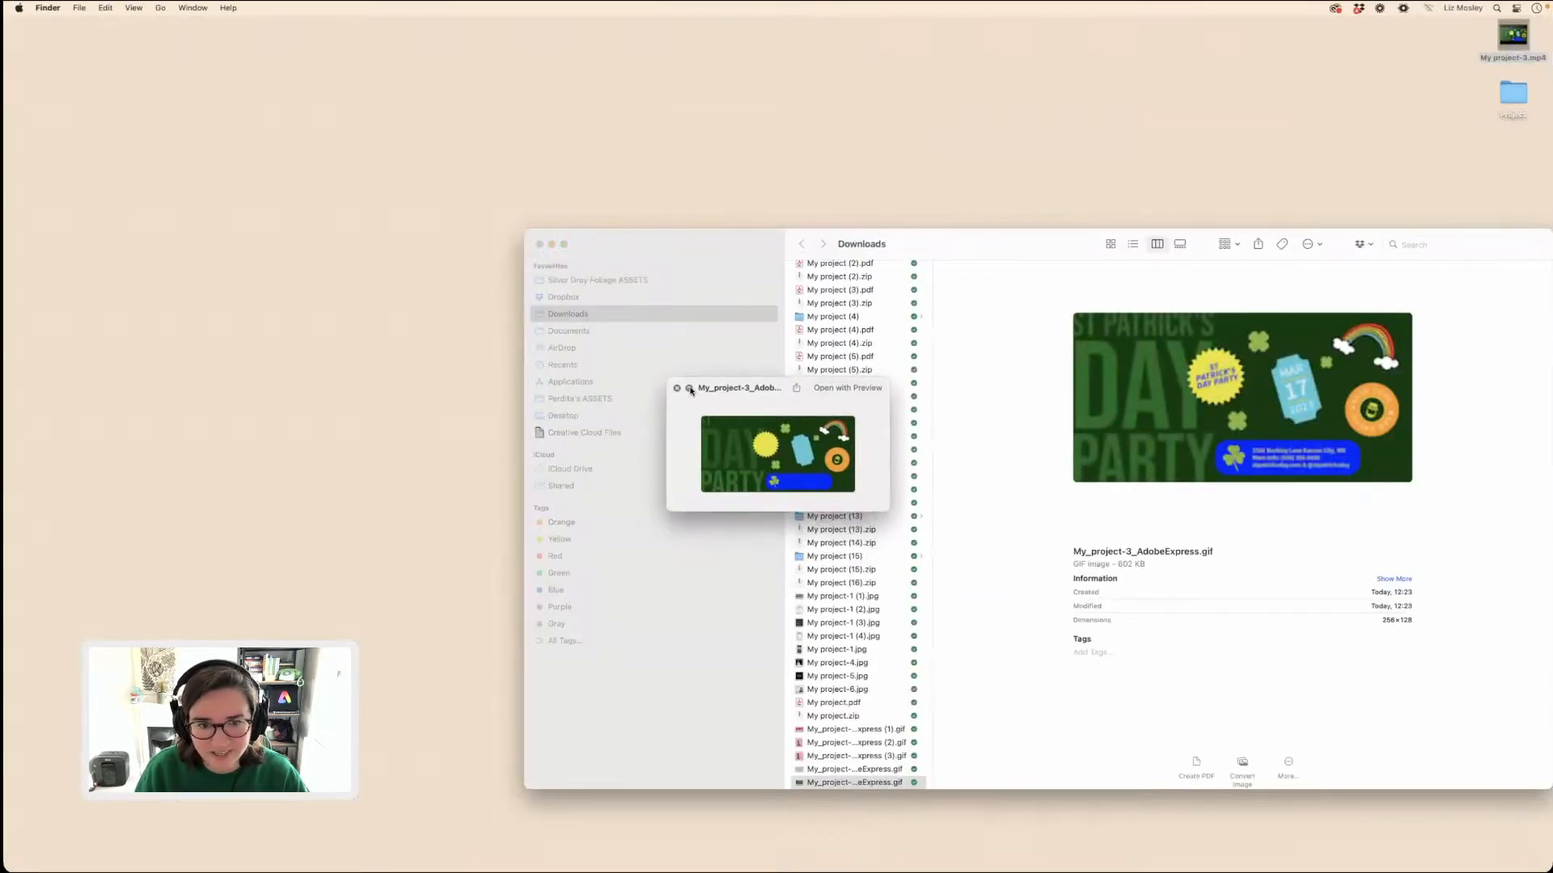
click(677, 388)
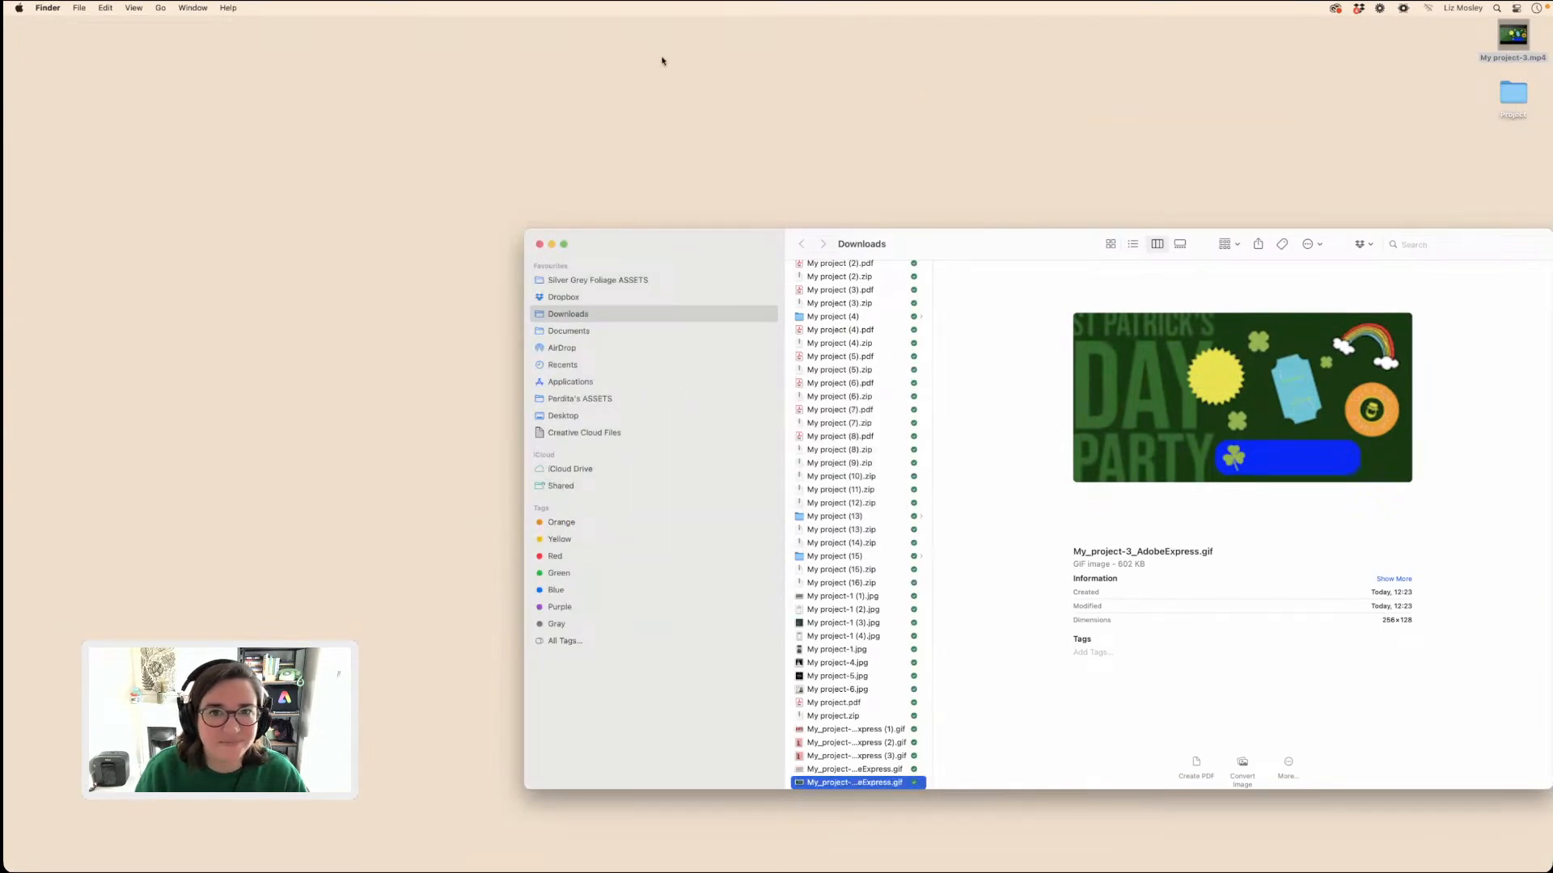
- Reopen the St Patrick's Day project from the recent projects and duplicate page 1 in the page overview
click(270, 861)
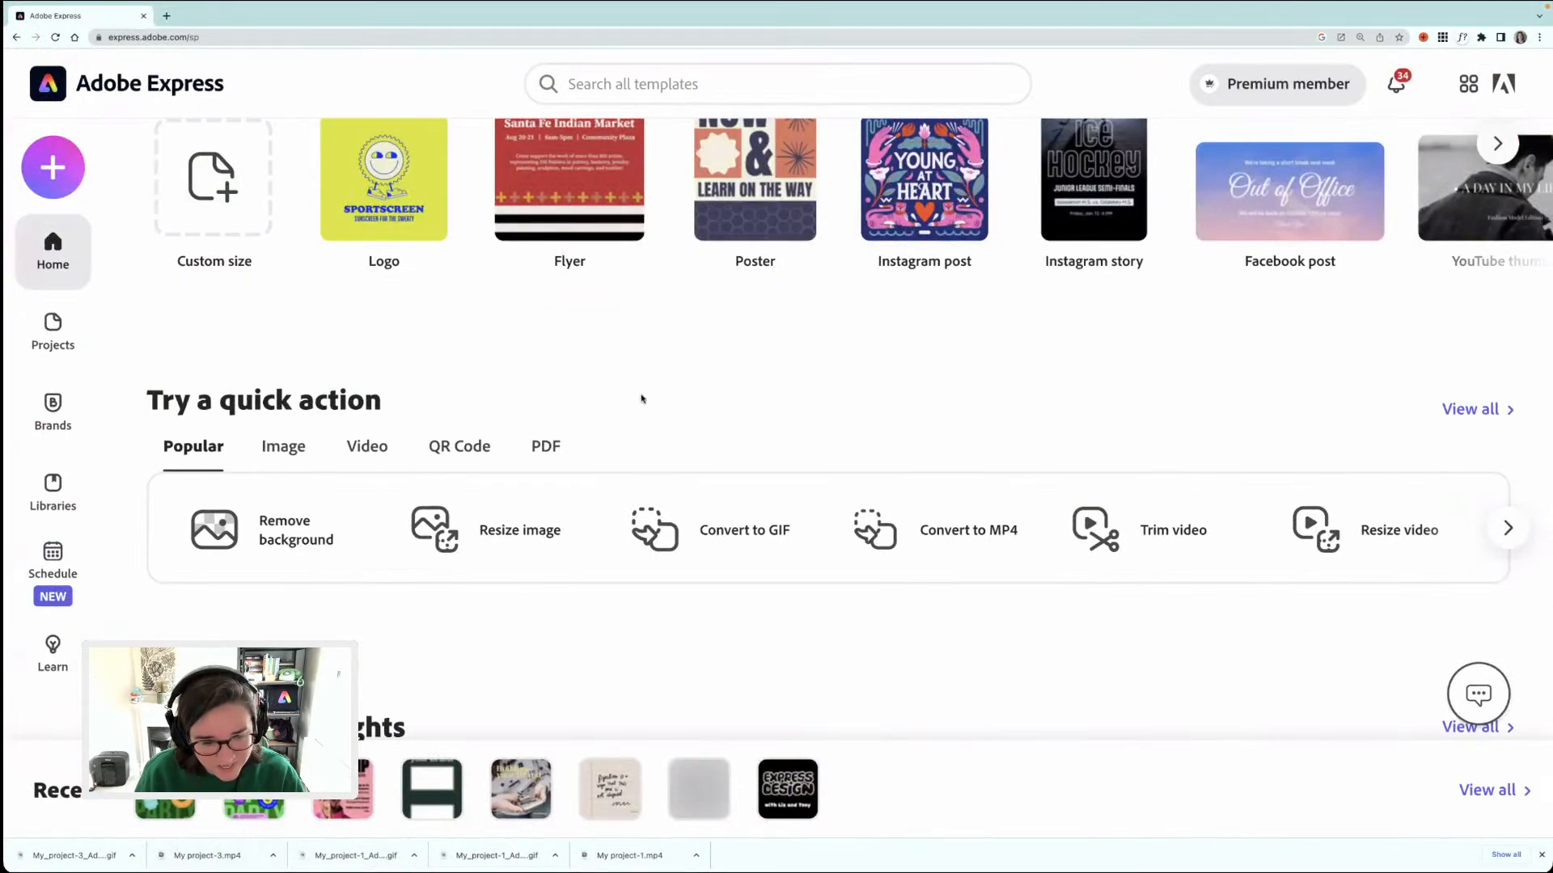
scroll(641, 400, up, 6)
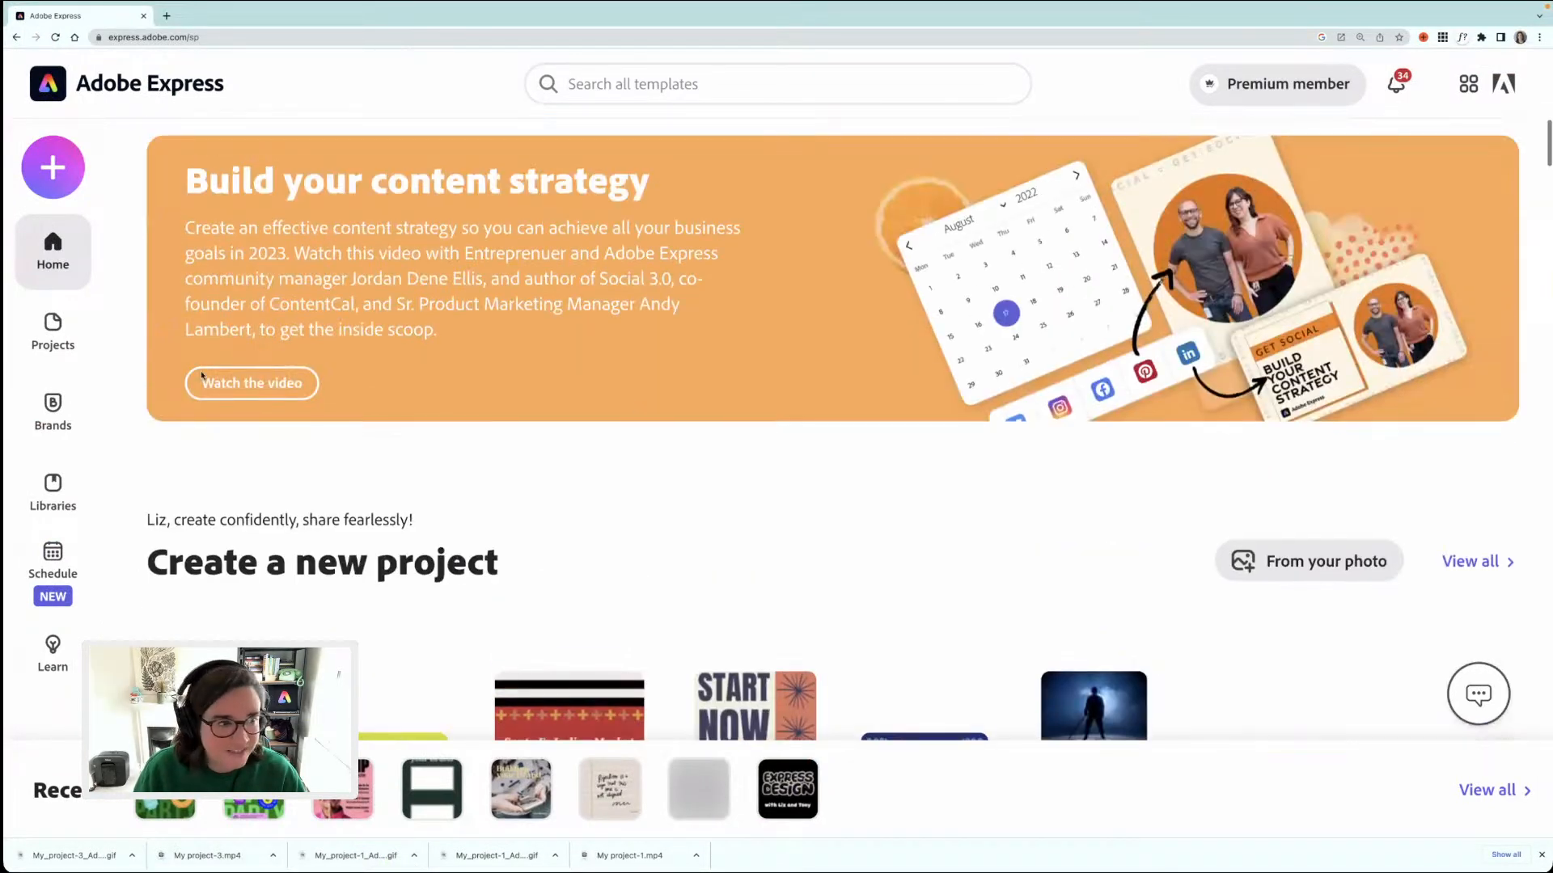
click(254, 780)
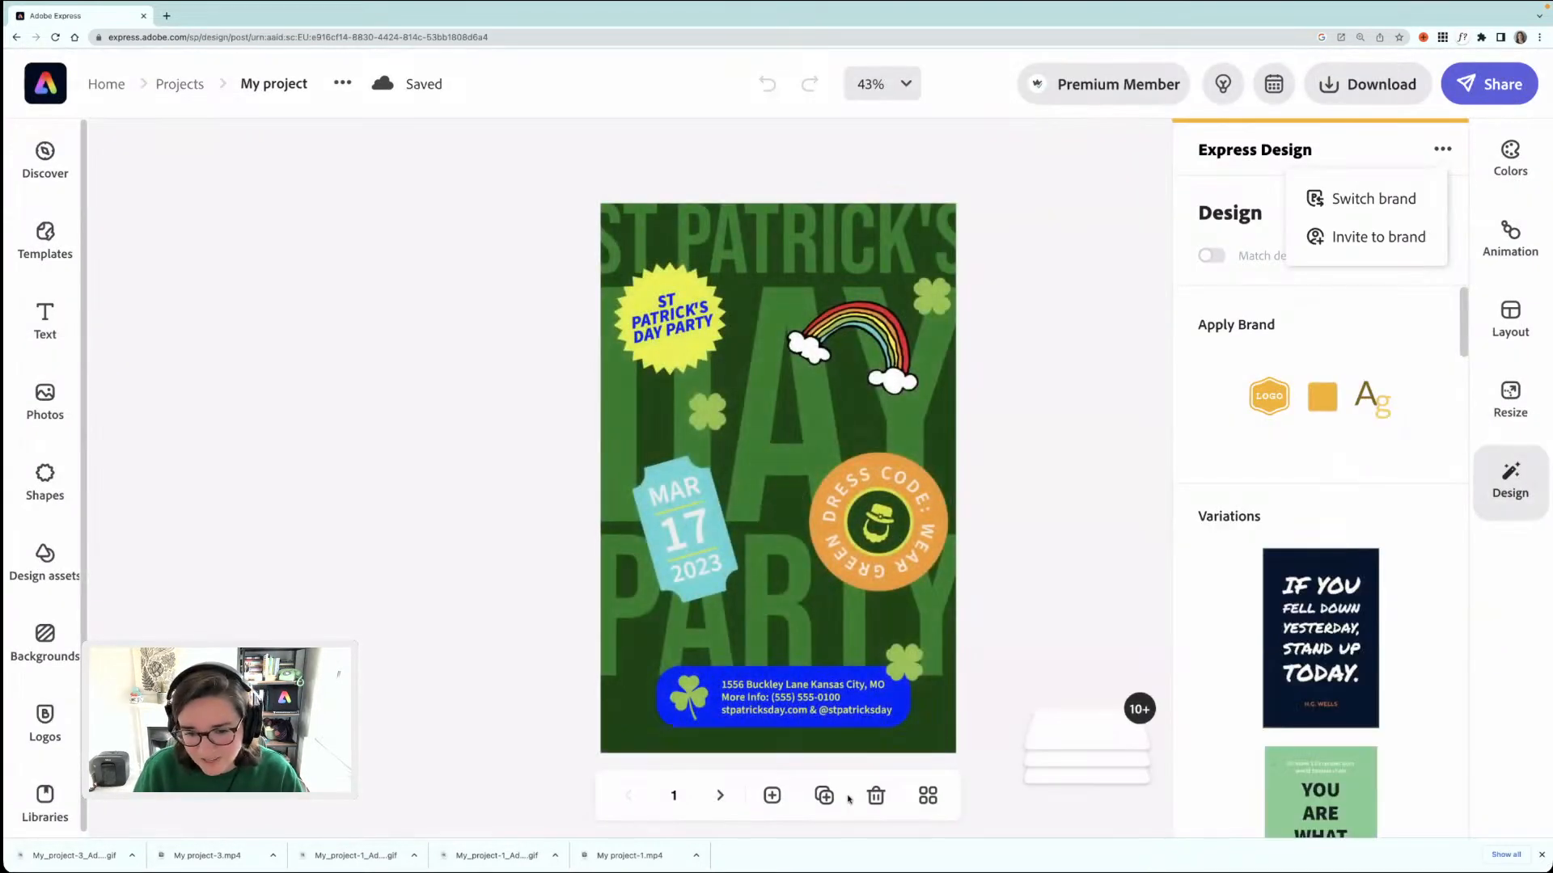
click(927, 795)
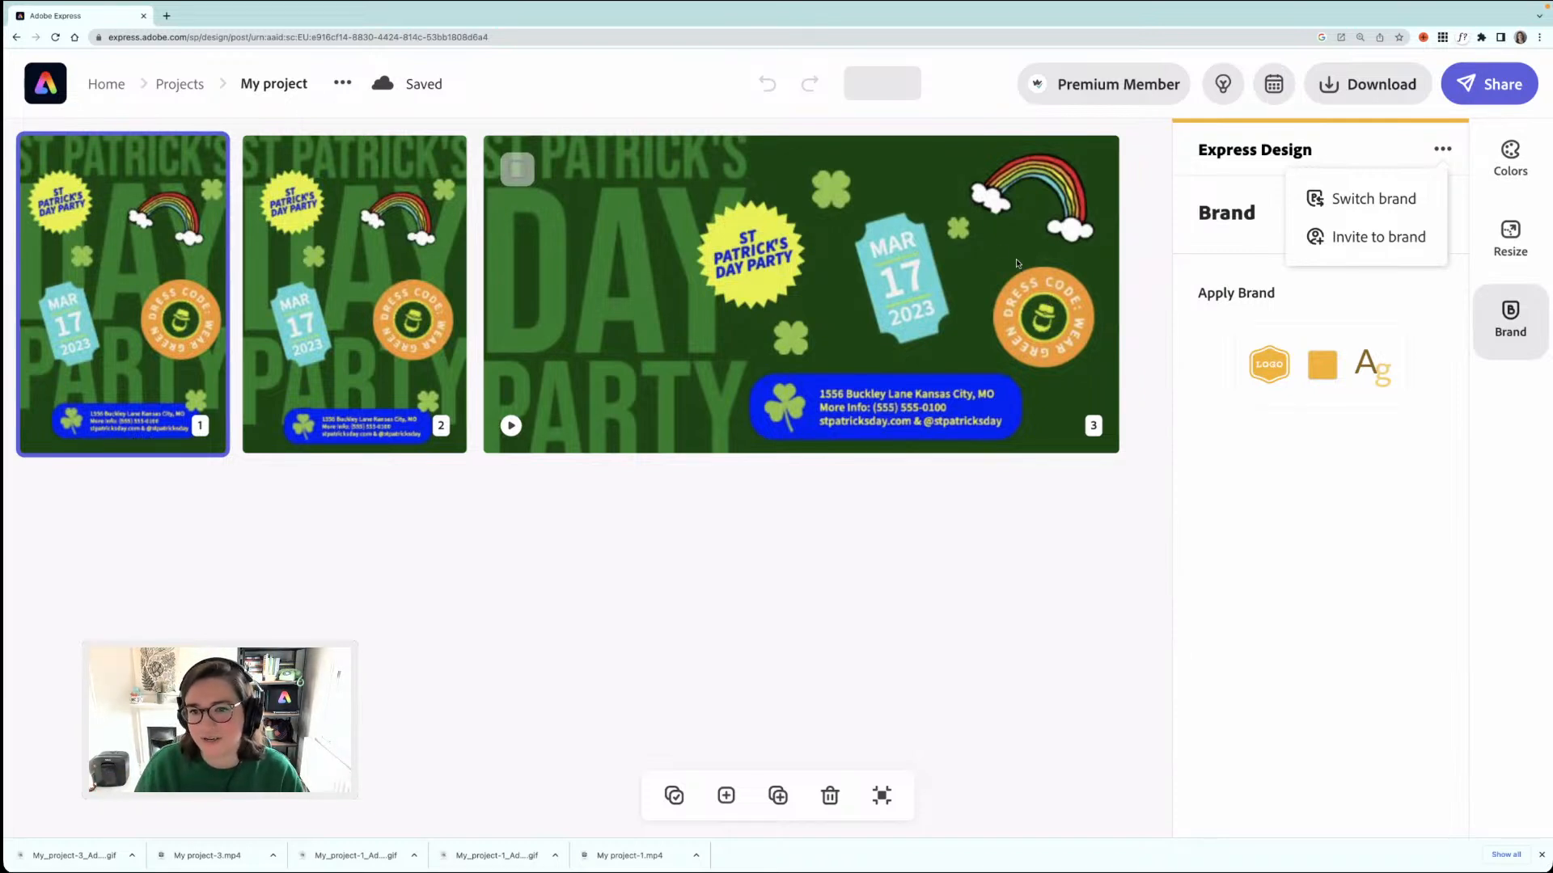
click(768, 783)
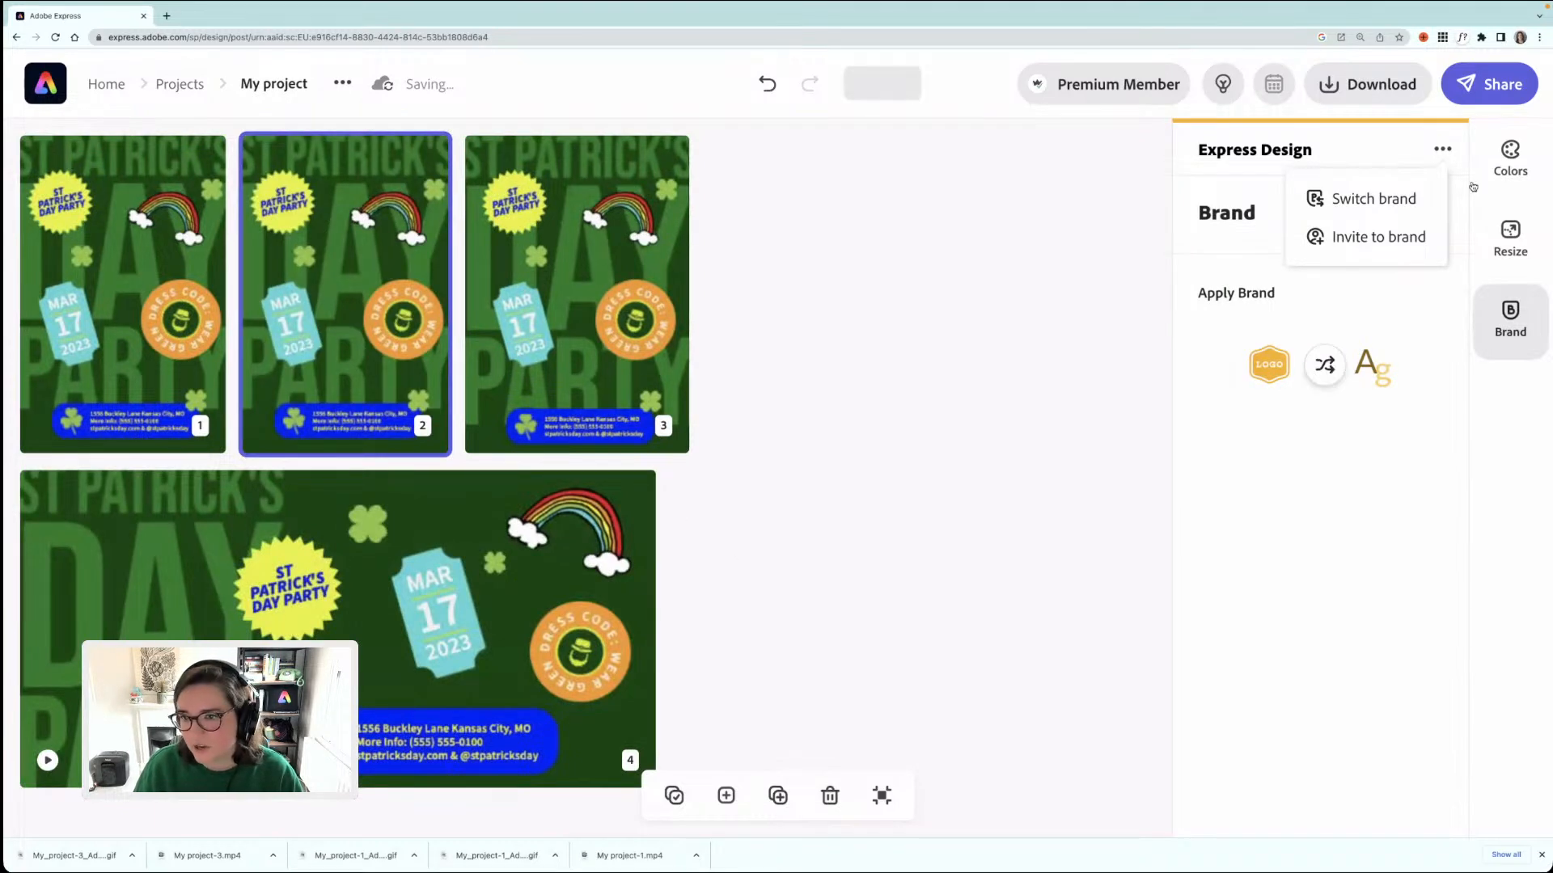
- Open the Eventbrite page, dismiss the design options, and resize the page to the square Instagram post format
double_click(518, 587)
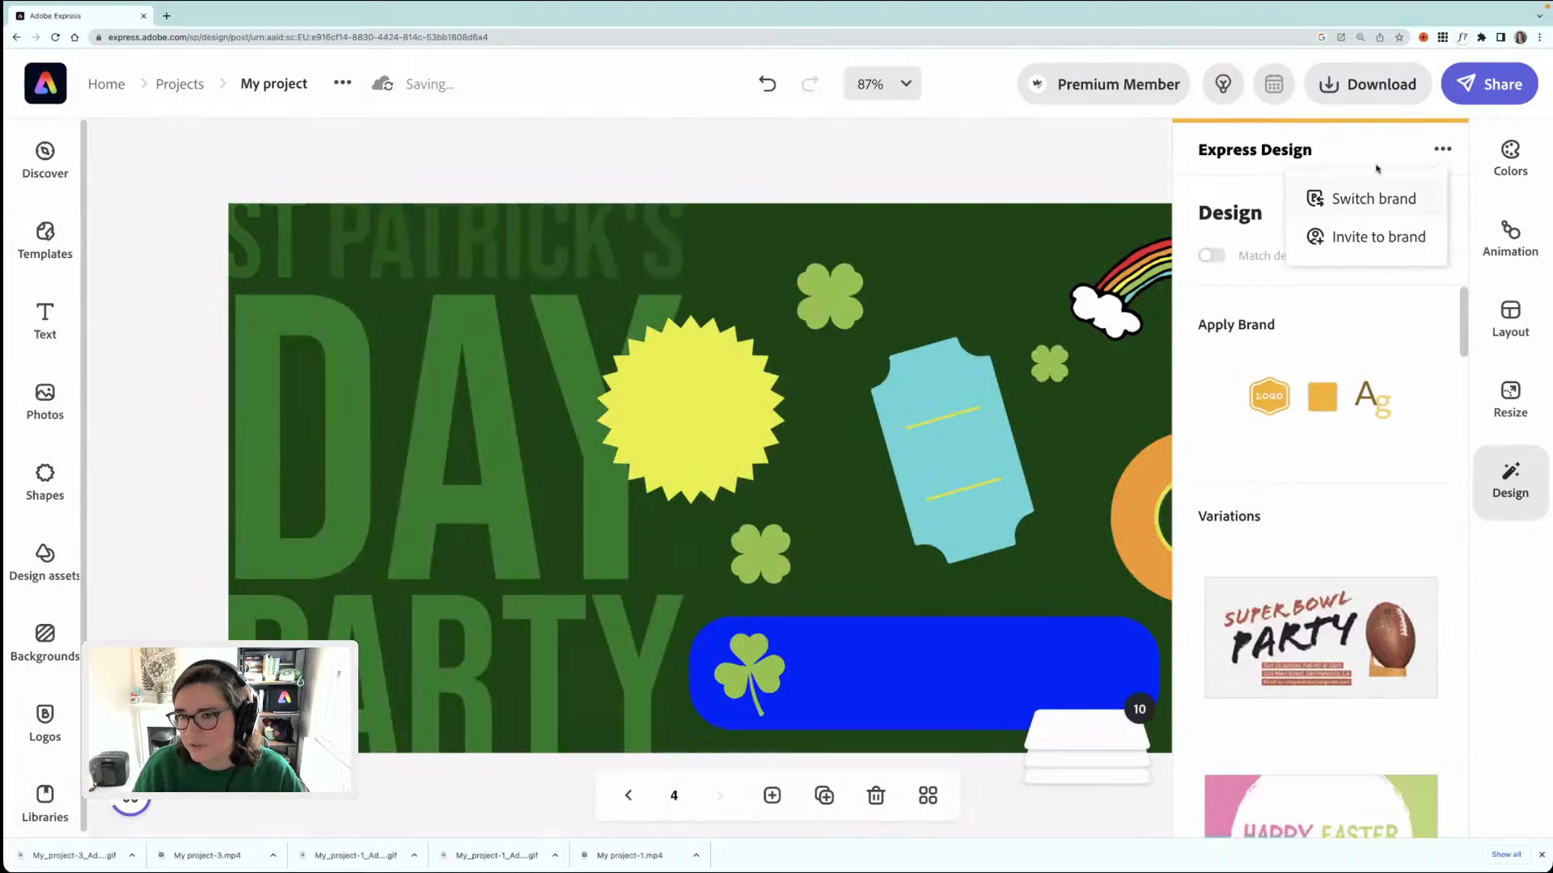
click(1444, 152)
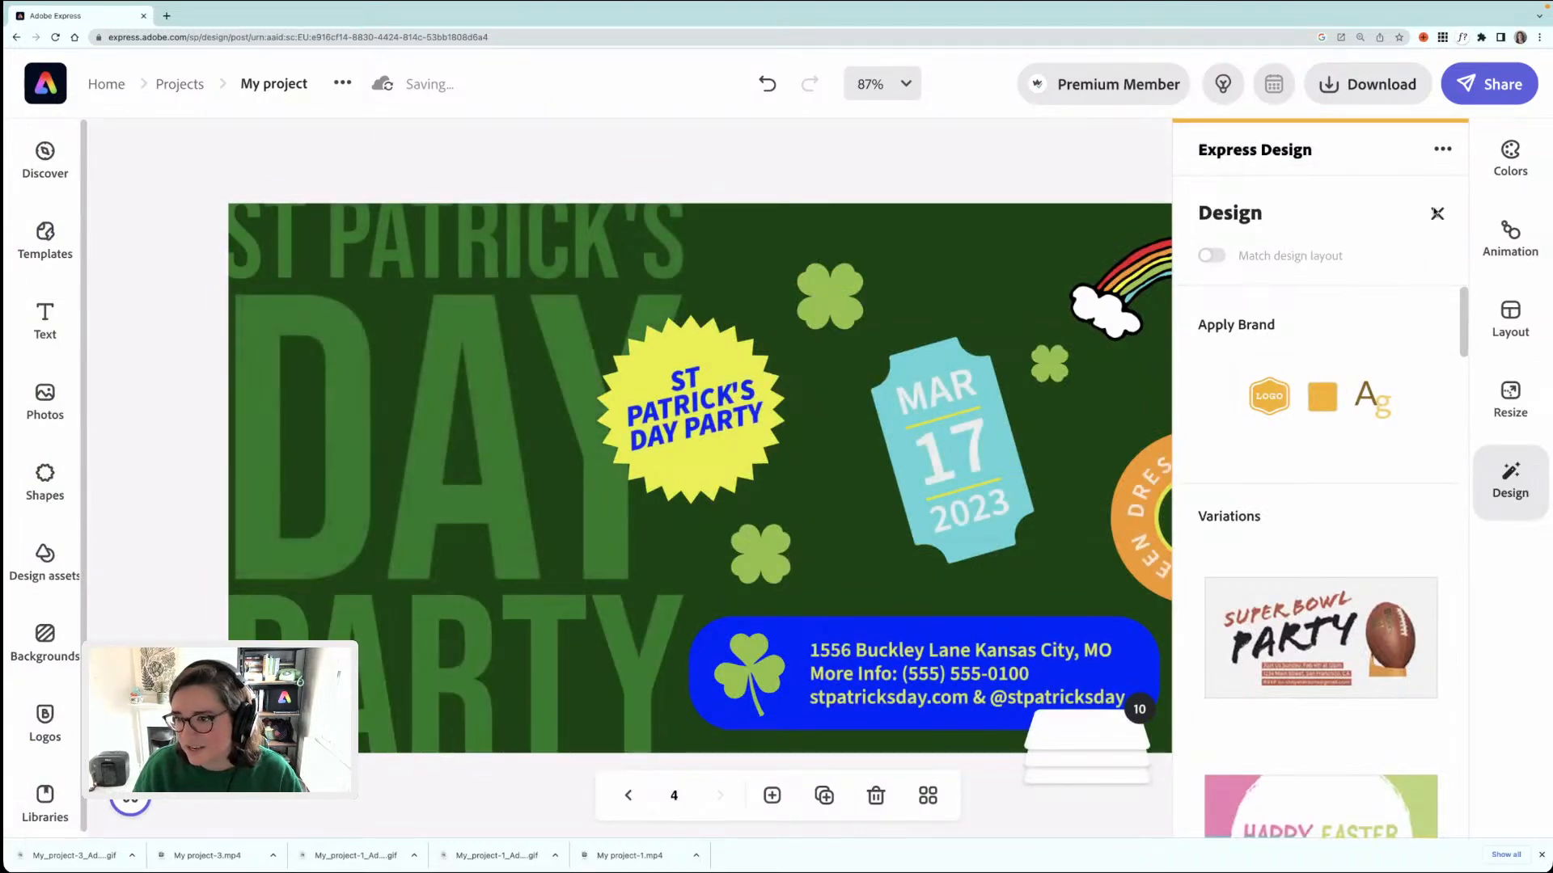
click(1433, 214)
click(1510, 396)
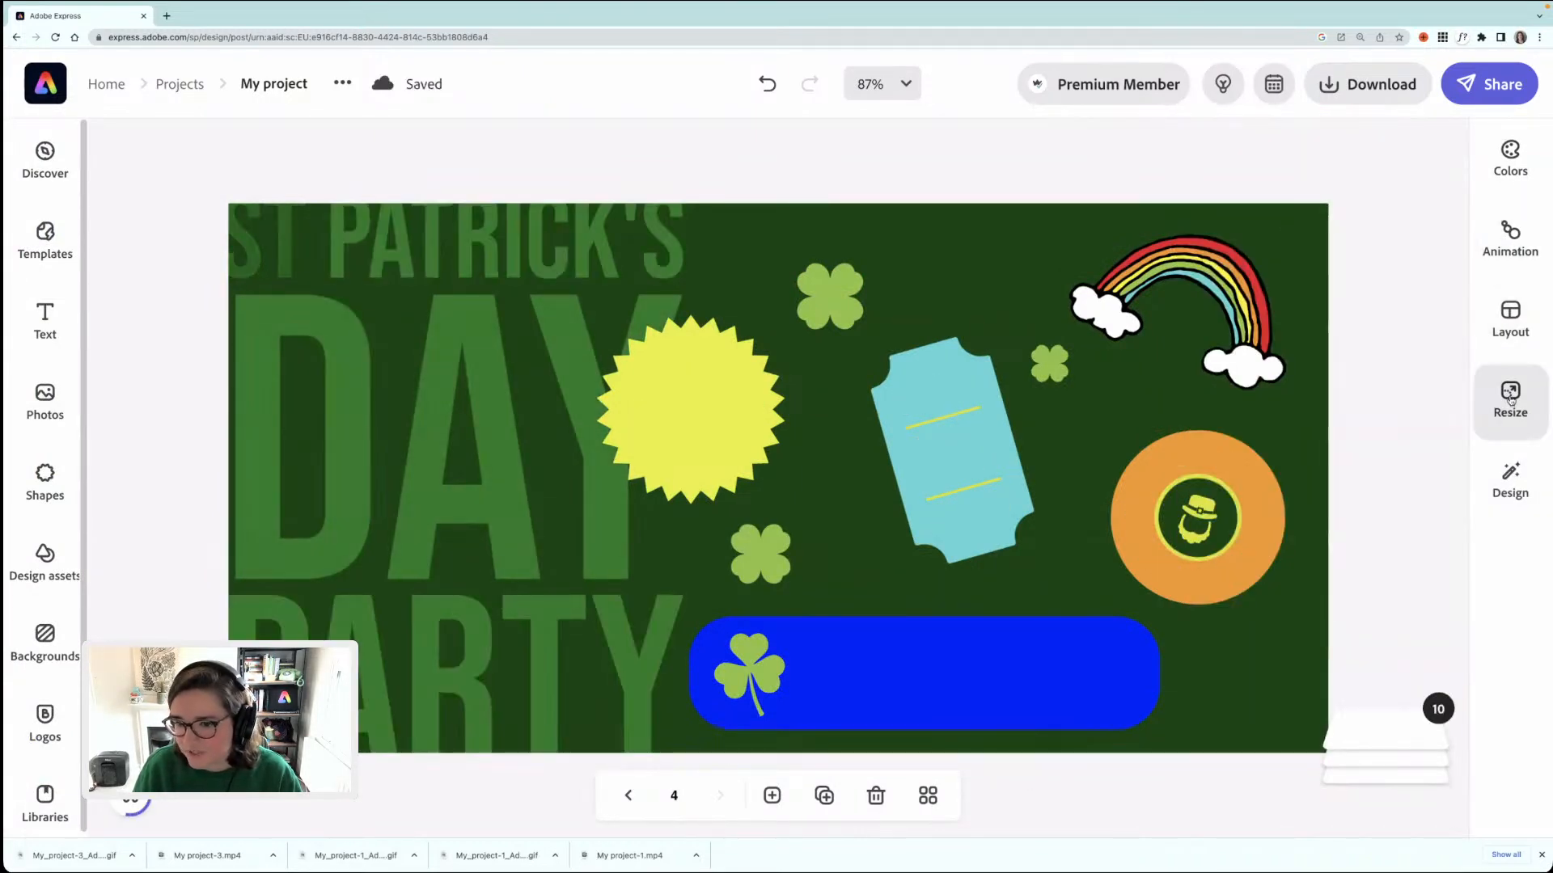
scroll(1408, 552, up, 15)
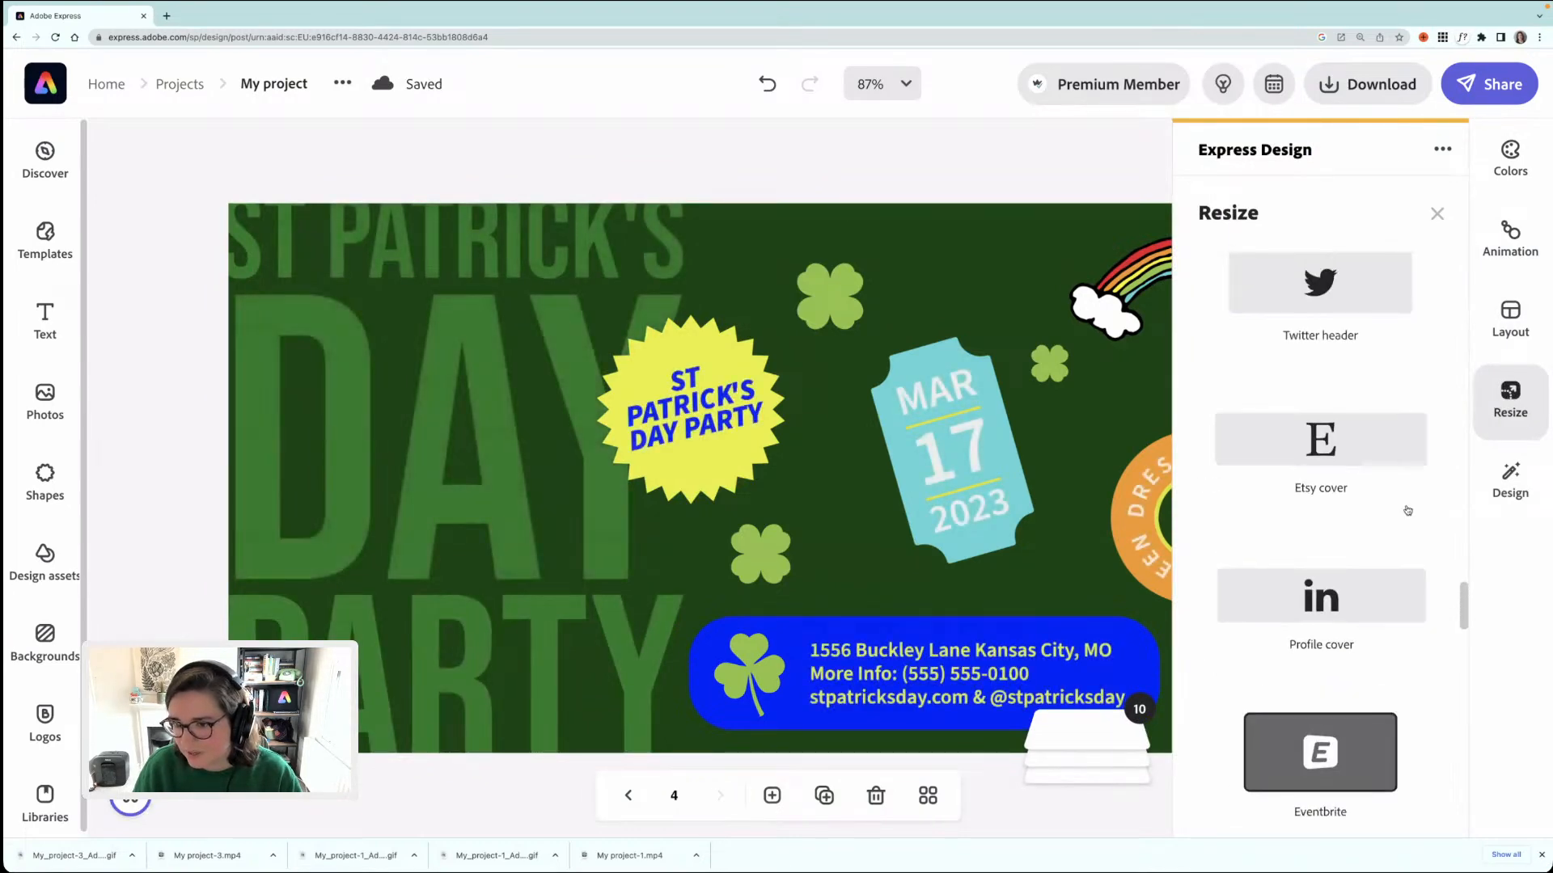
scroll(1407, 510, up, 15)
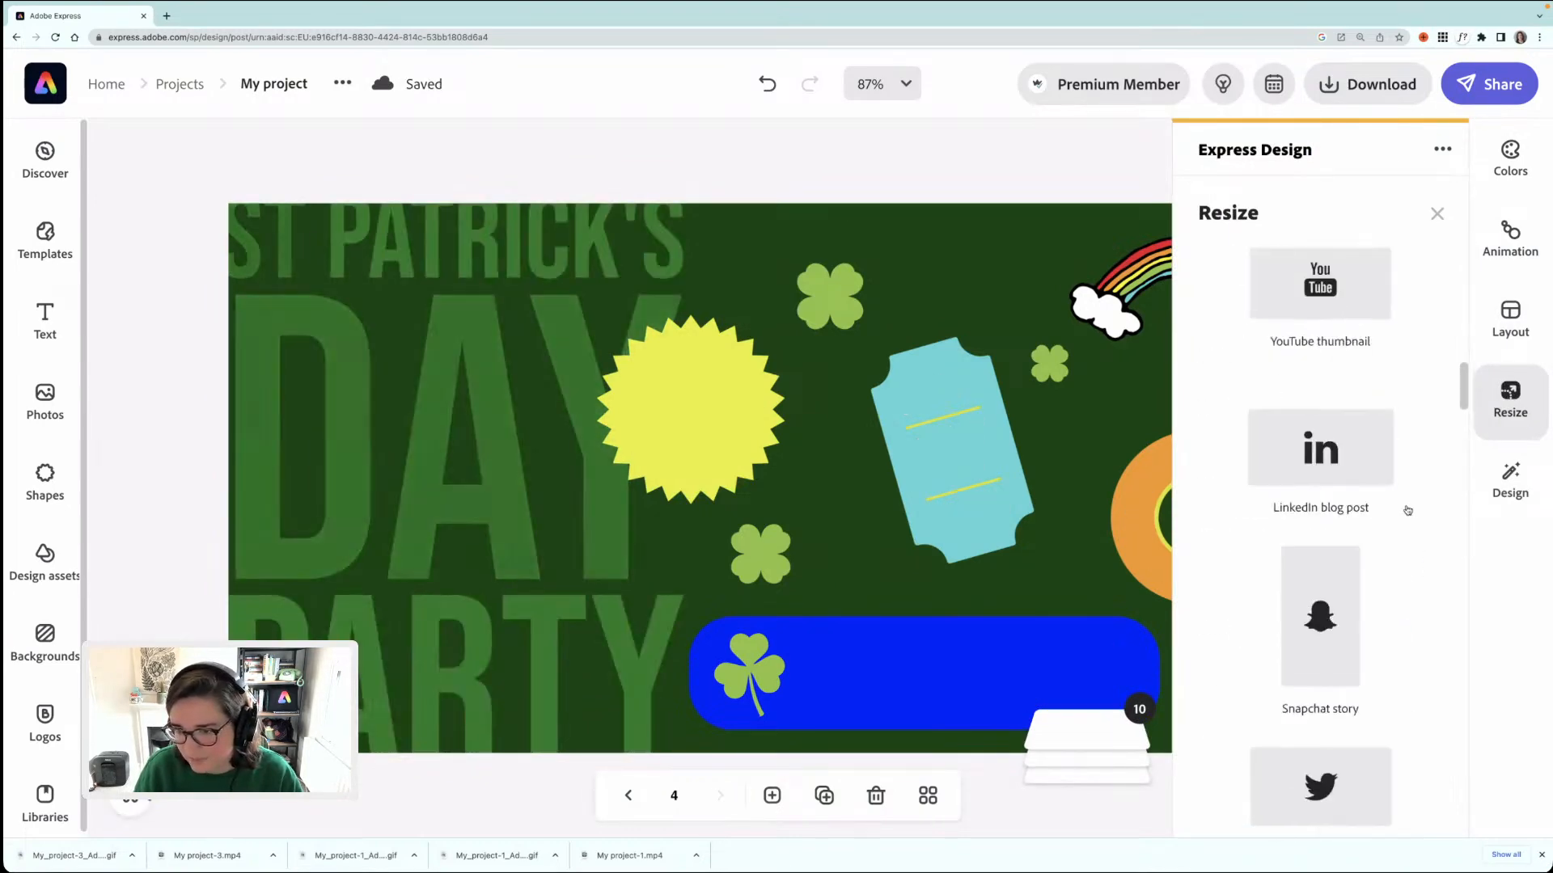
scroll(1408, 510, up, 10)
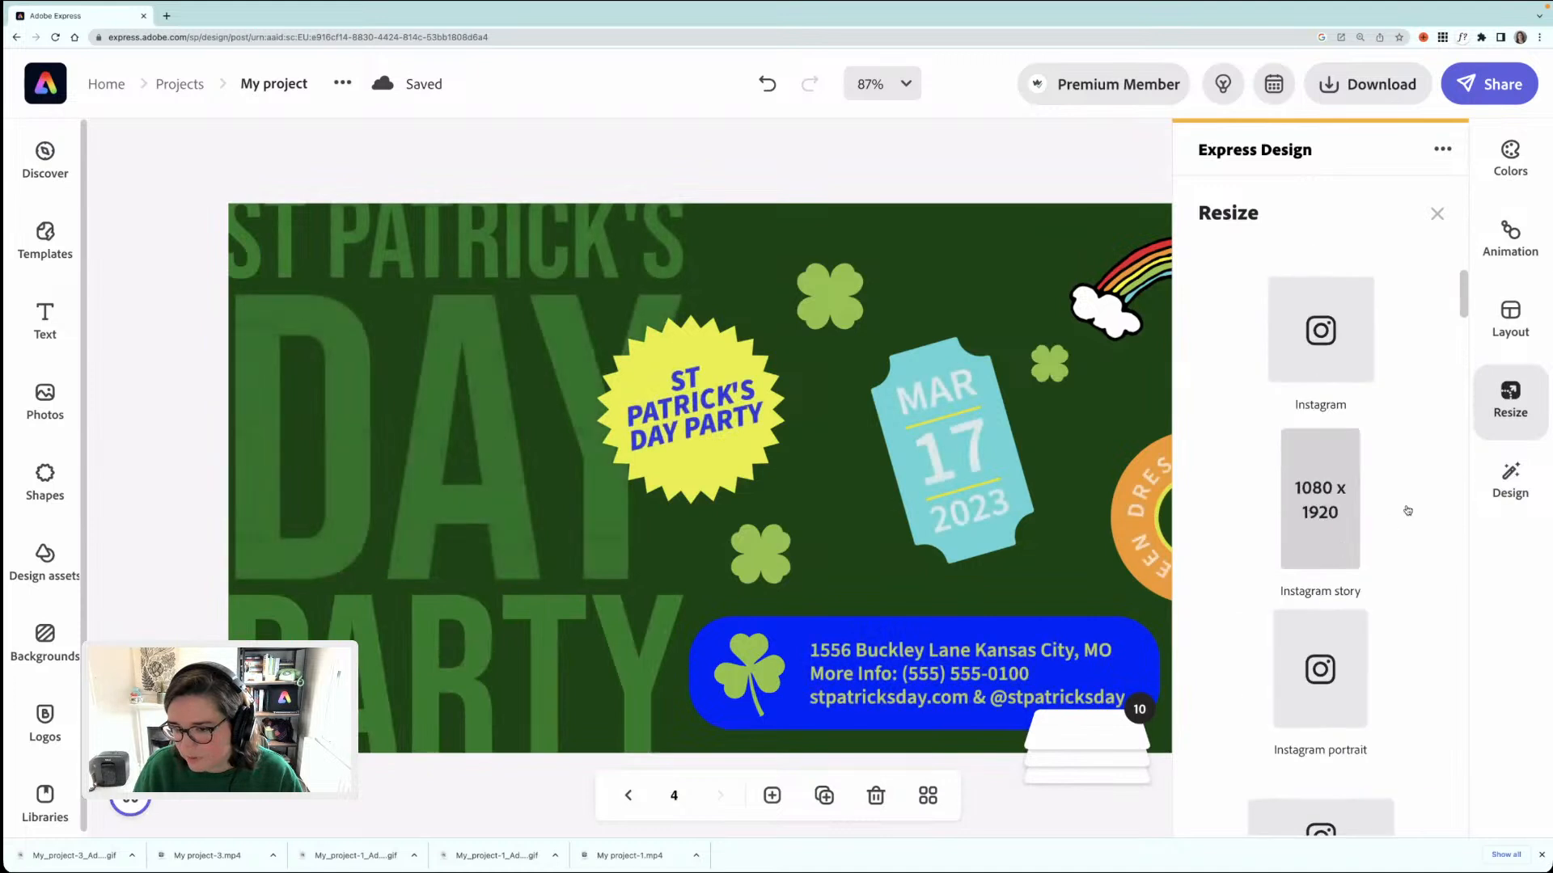
click(1357, 604)
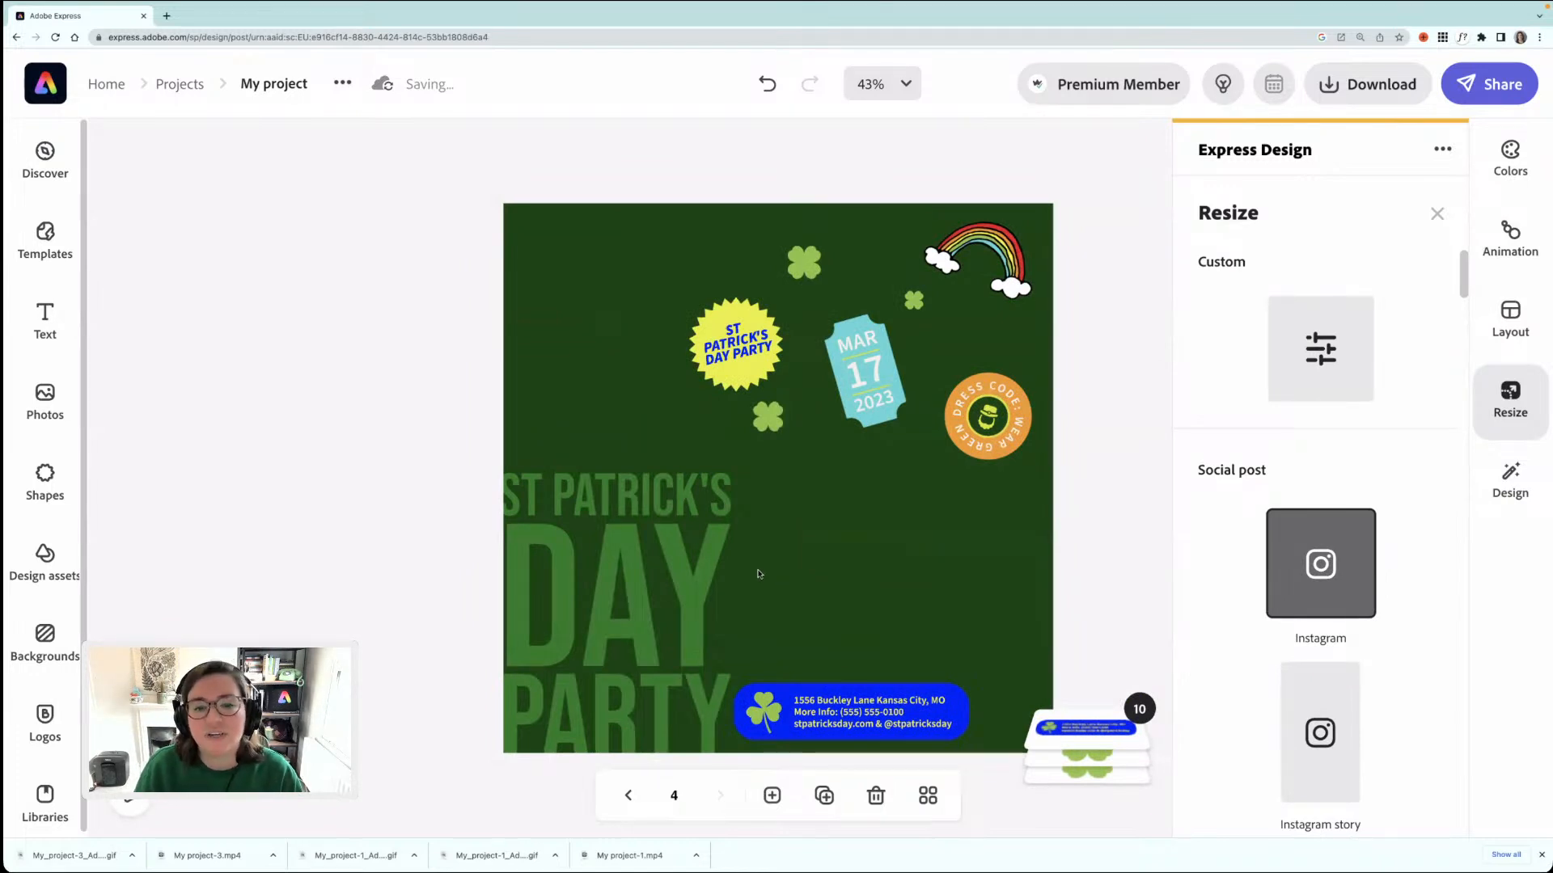
- Enlarge the "ST Patrick's day party" headline to size 233.5, filling the square page's height, and centre it horizontally
click(636, 564)
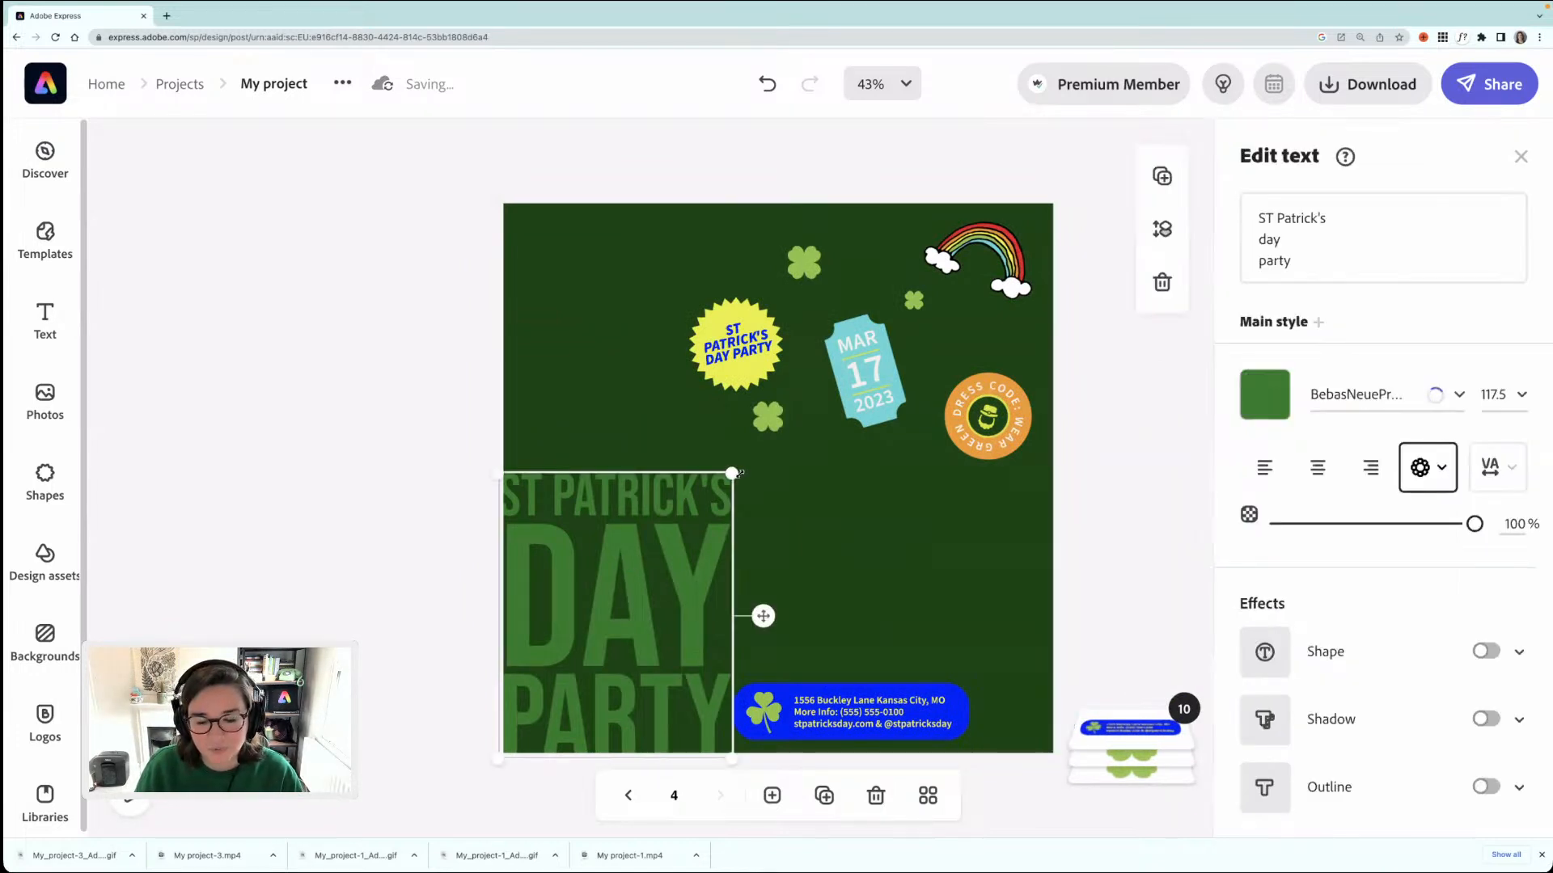
drag(731, 473, 1097, 203)
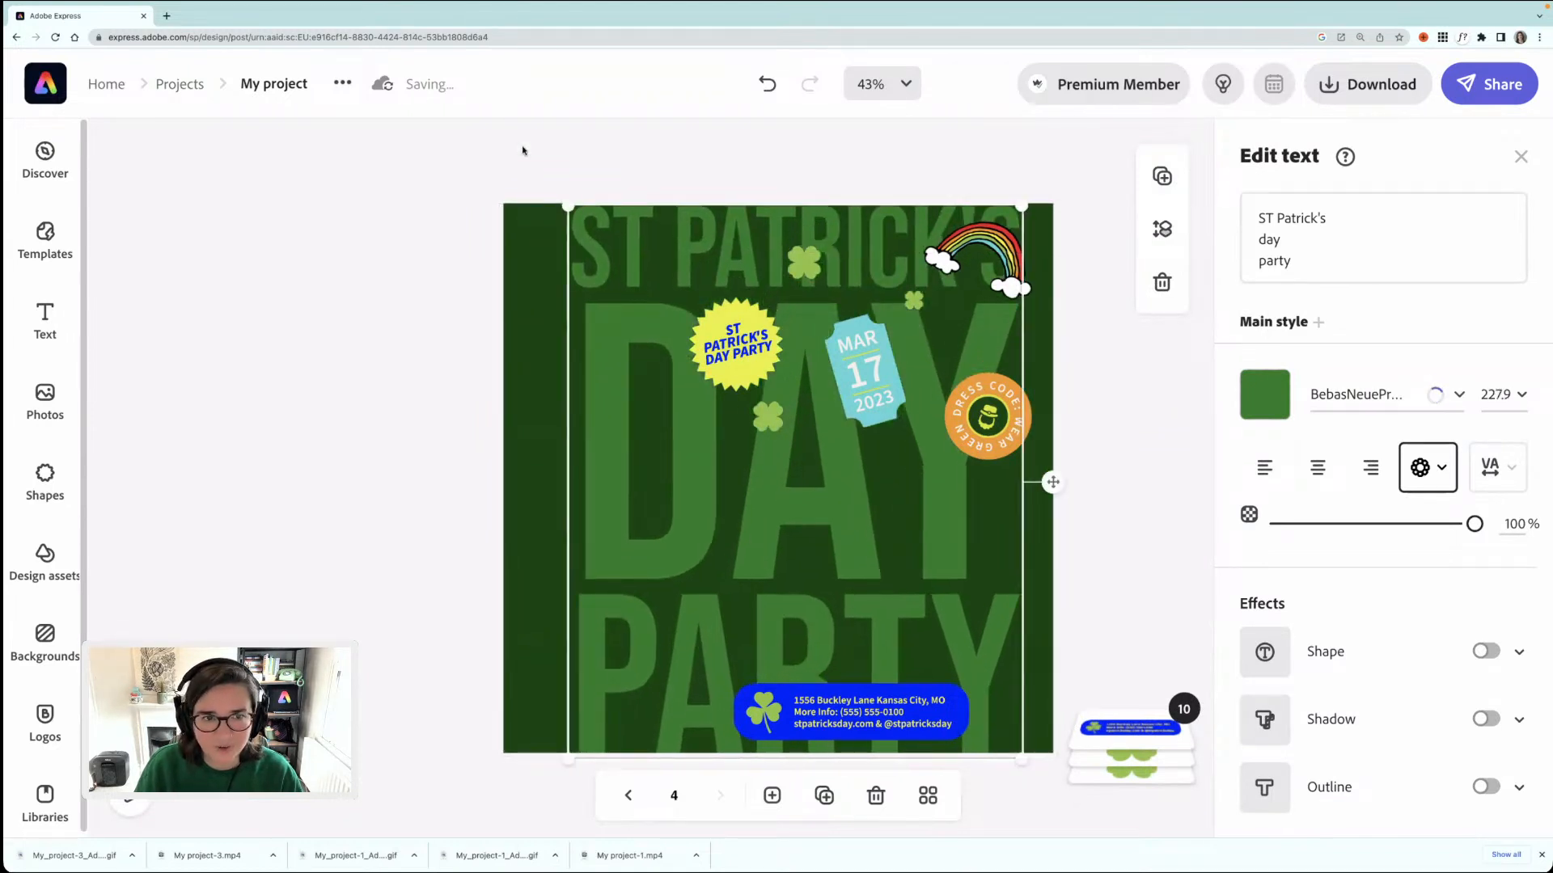
drag(568, 207, 421, 178)
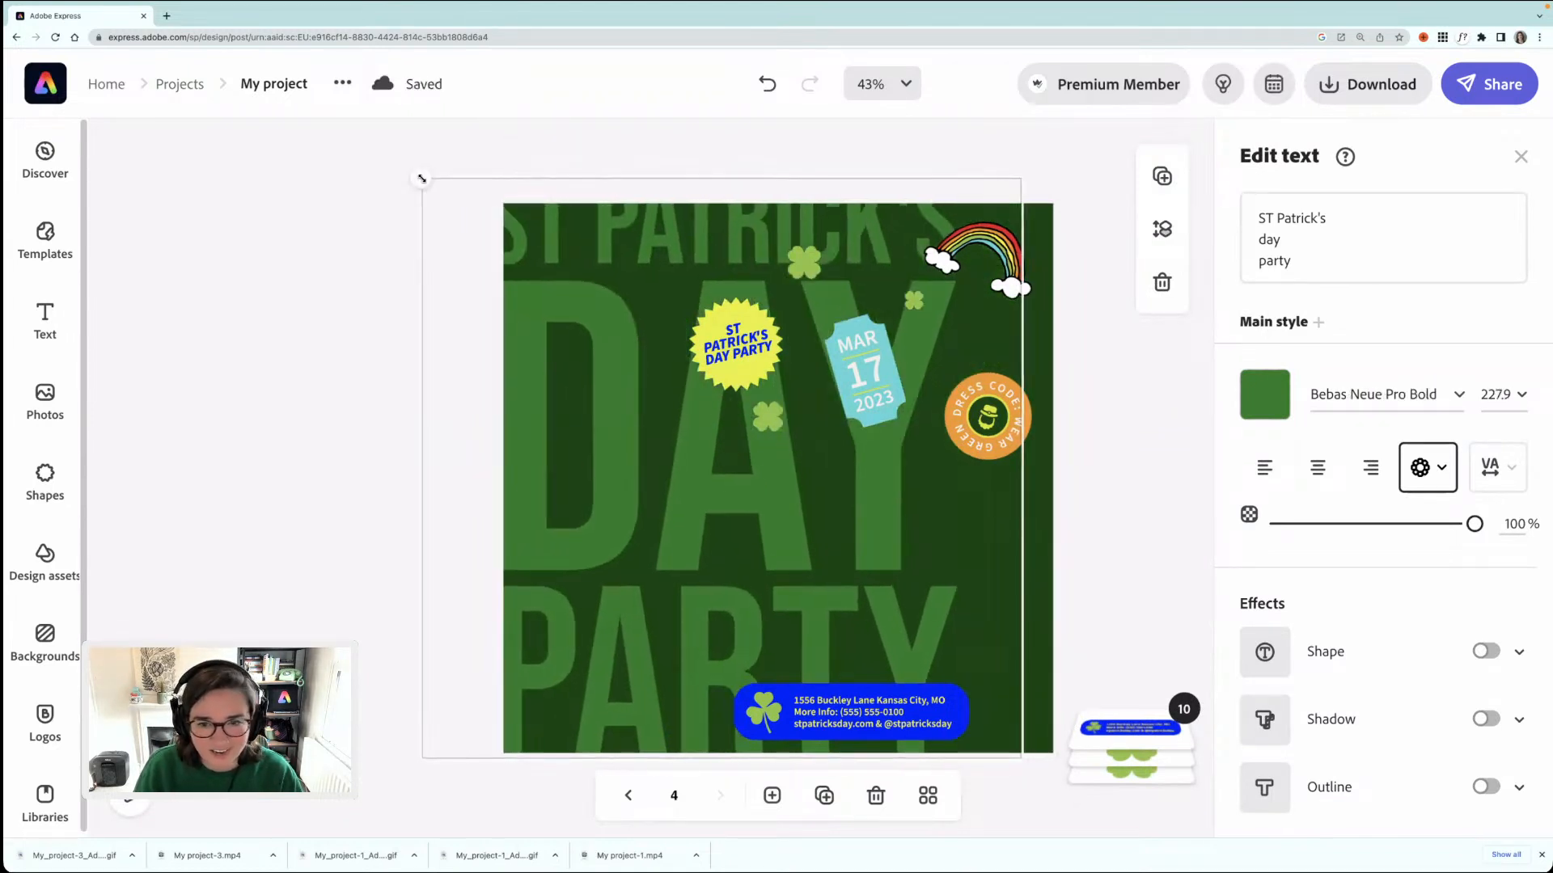
drag(955, 178, 1009, 191)
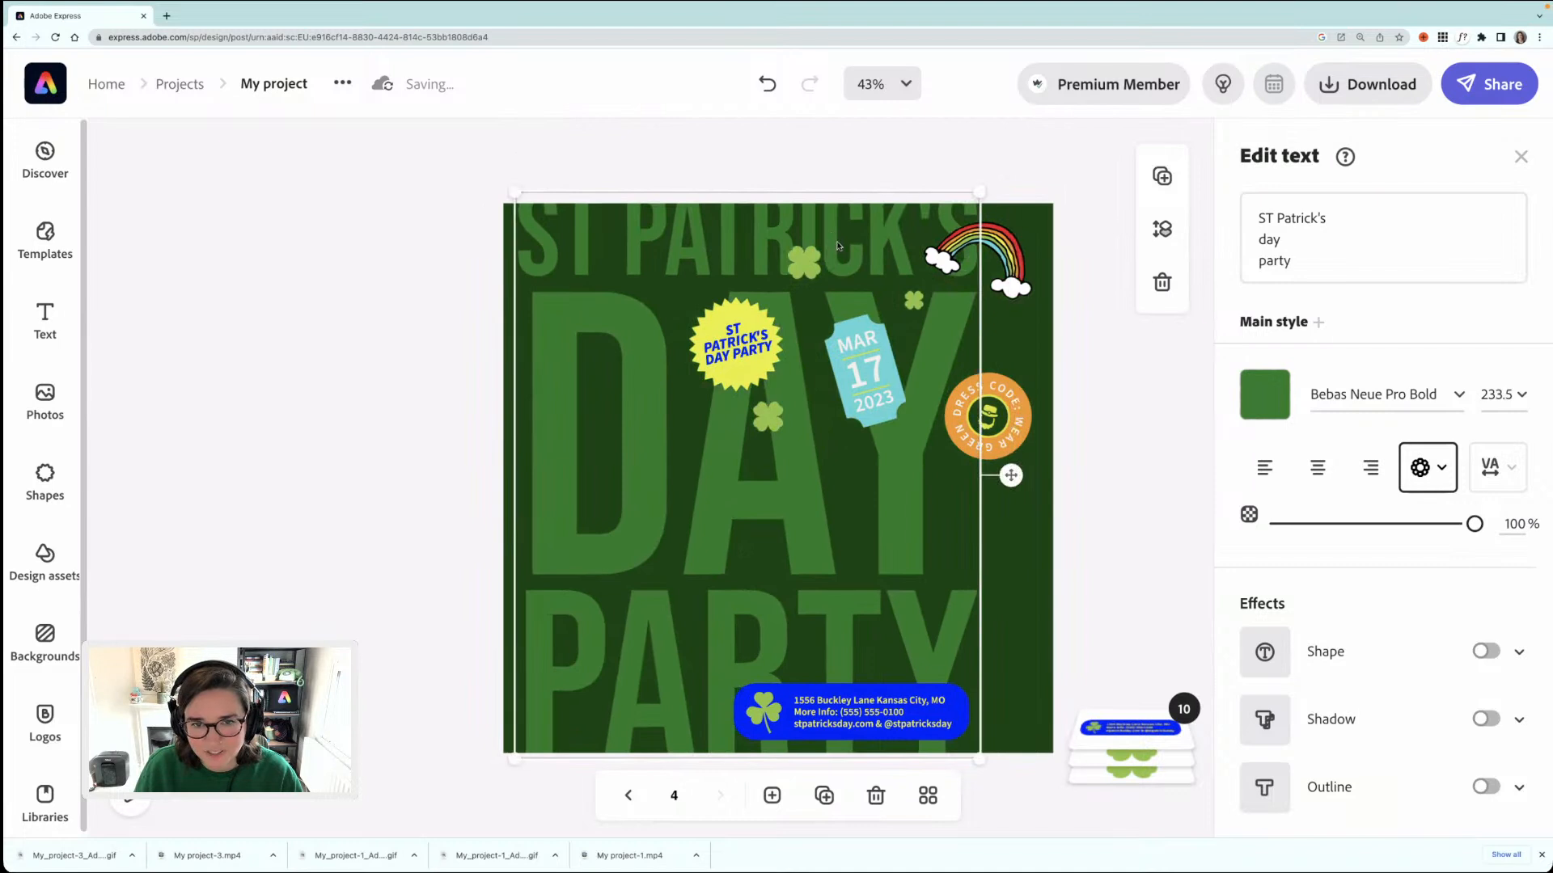
drag(839, 245, 856, 246)
key(Down)
key(Down)
key(Down)
key(Down)
key(Down)
key(Down)
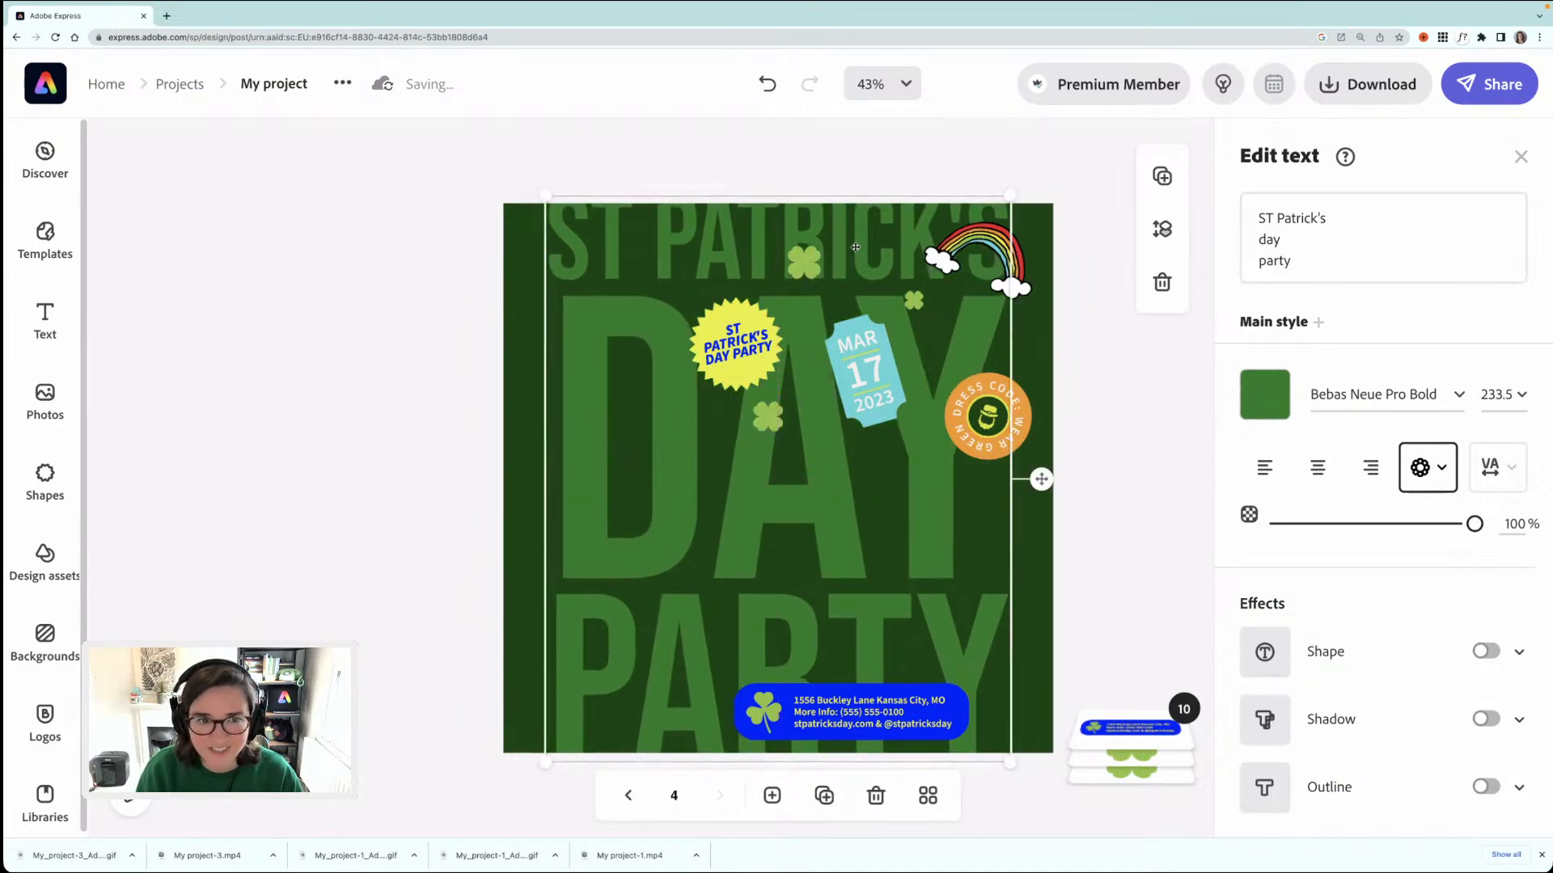
key(Down)
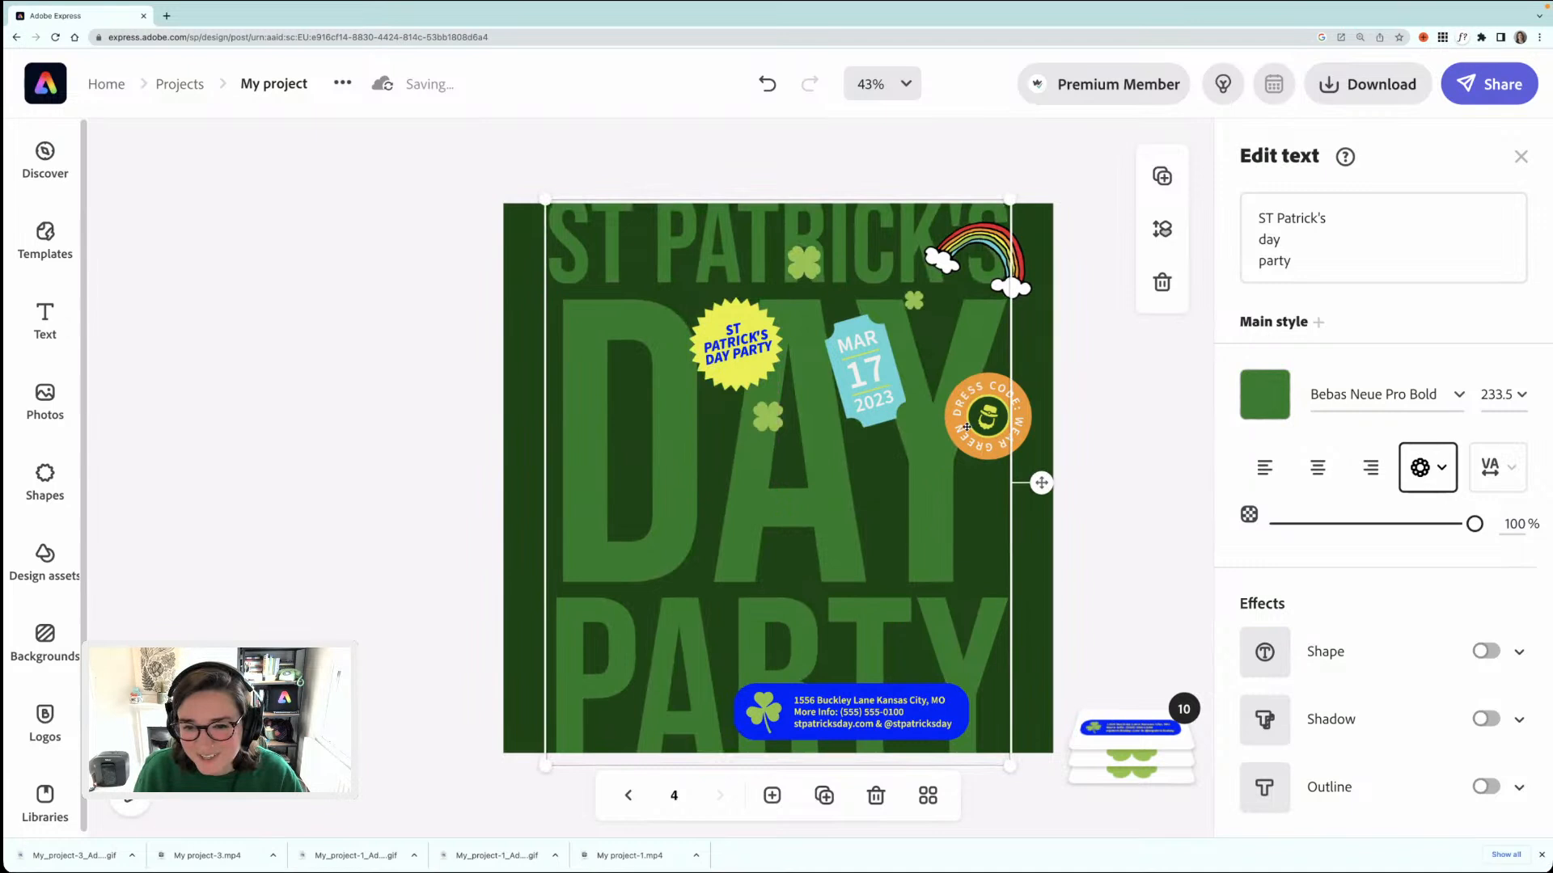
- Enlarge the blue contact banner group and centre it near the bottom edge of the page
click(820, 710)
click(756, 713)
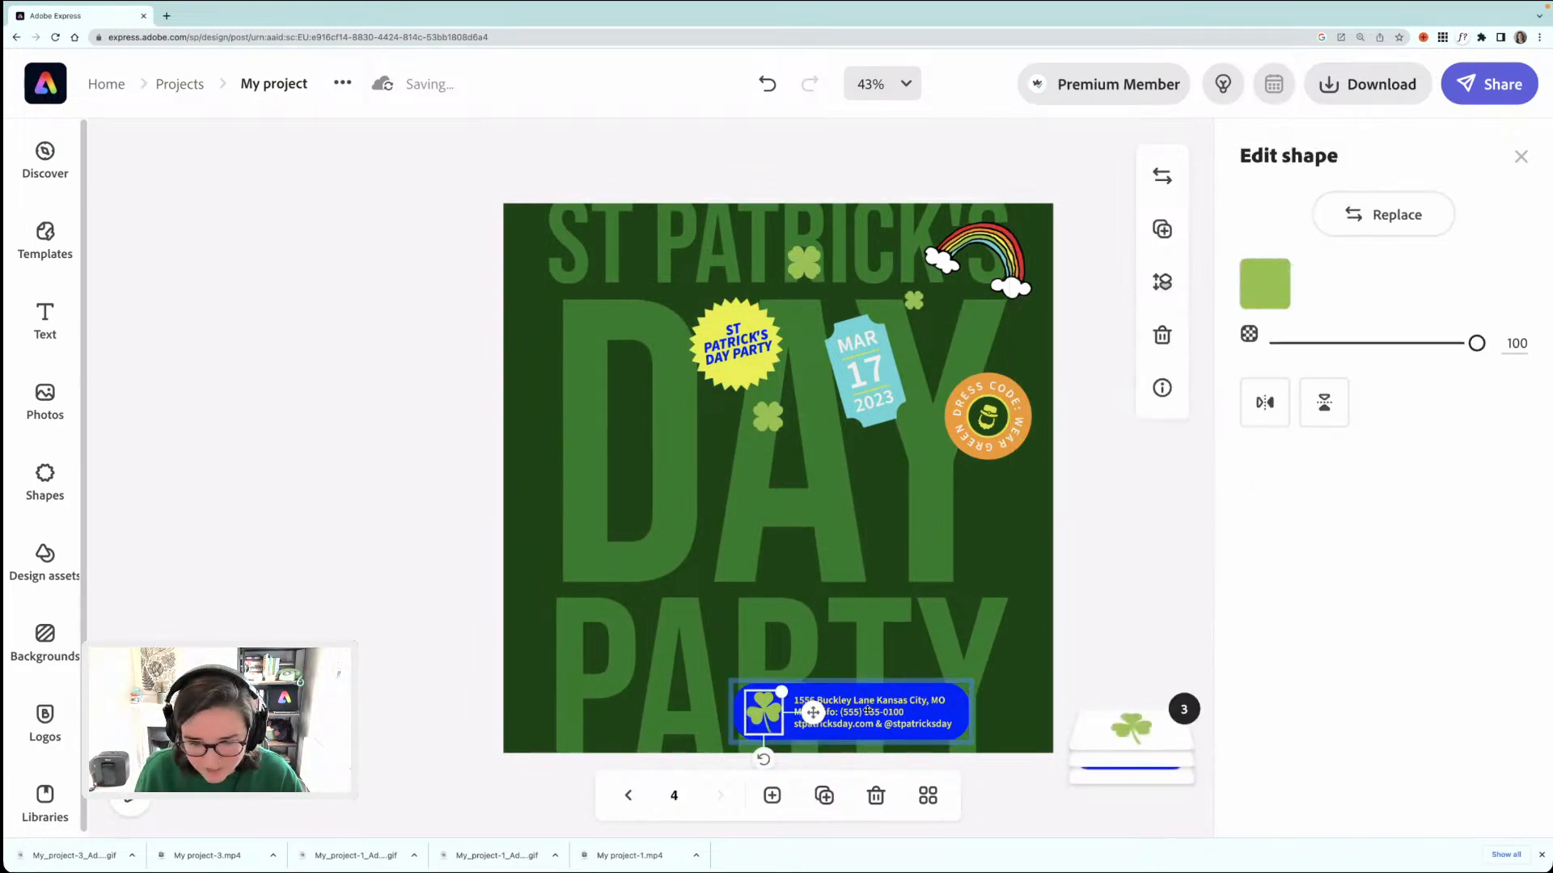
click(930, 700)
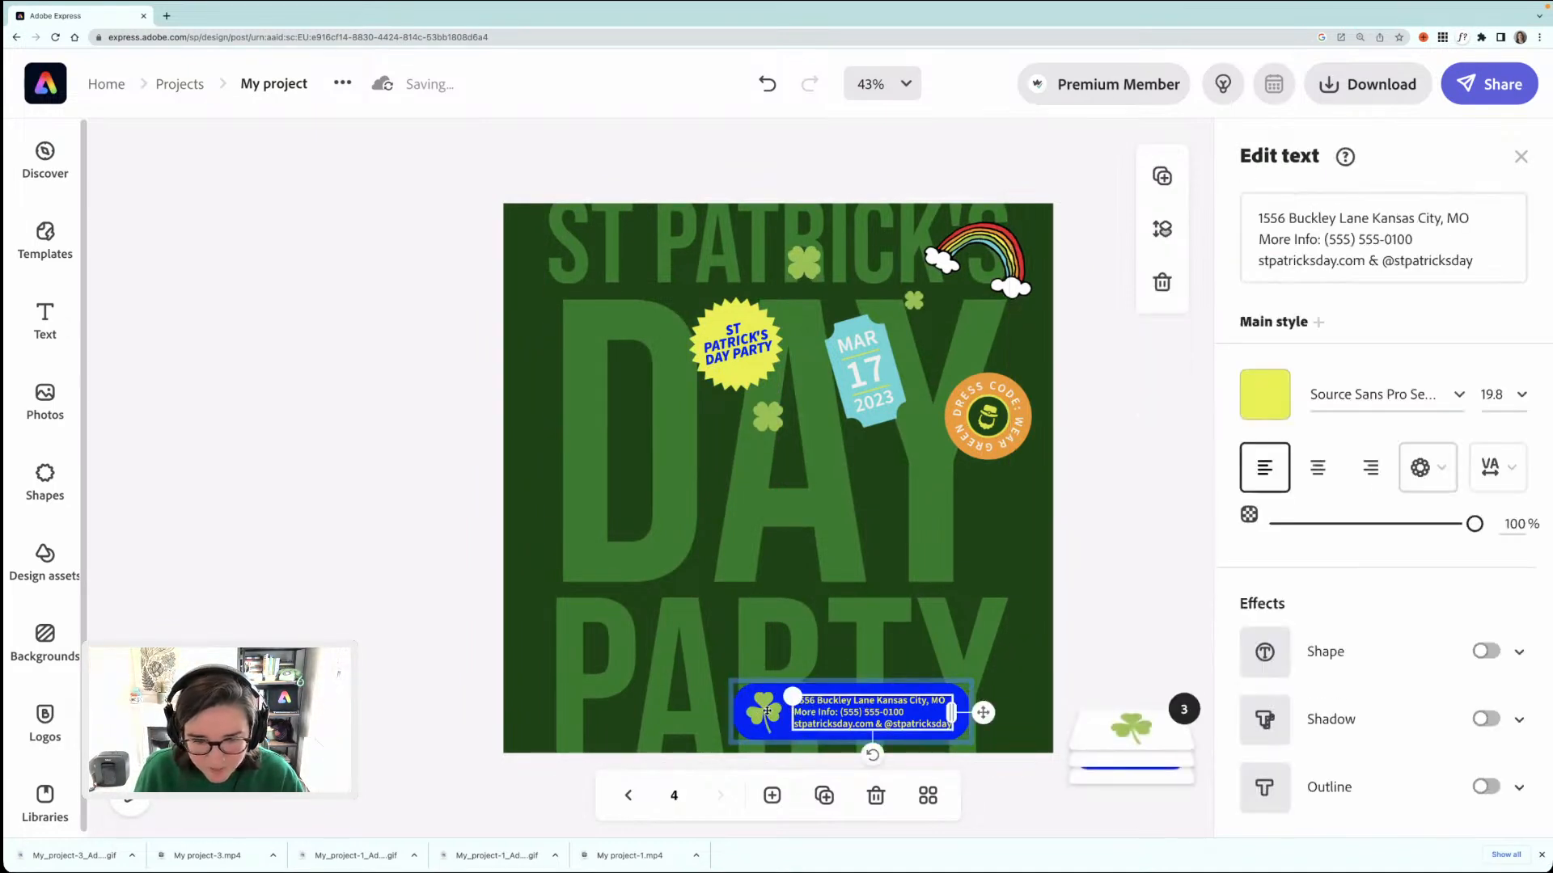
click(738, 687)
drag(733, 682, 624, 658)
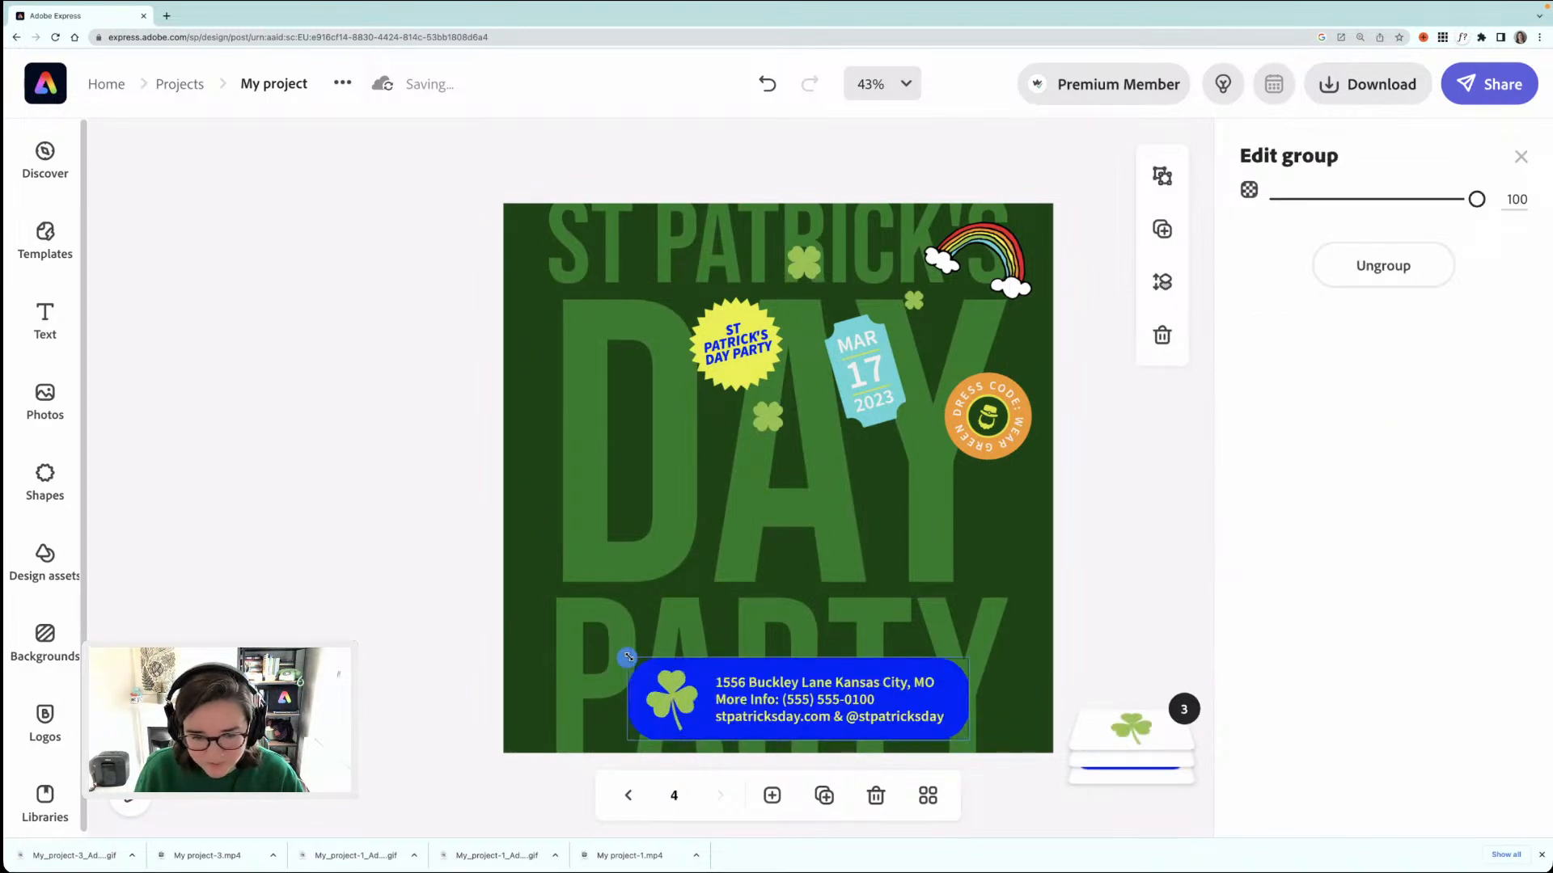
drag(850, 686, 831, 677)
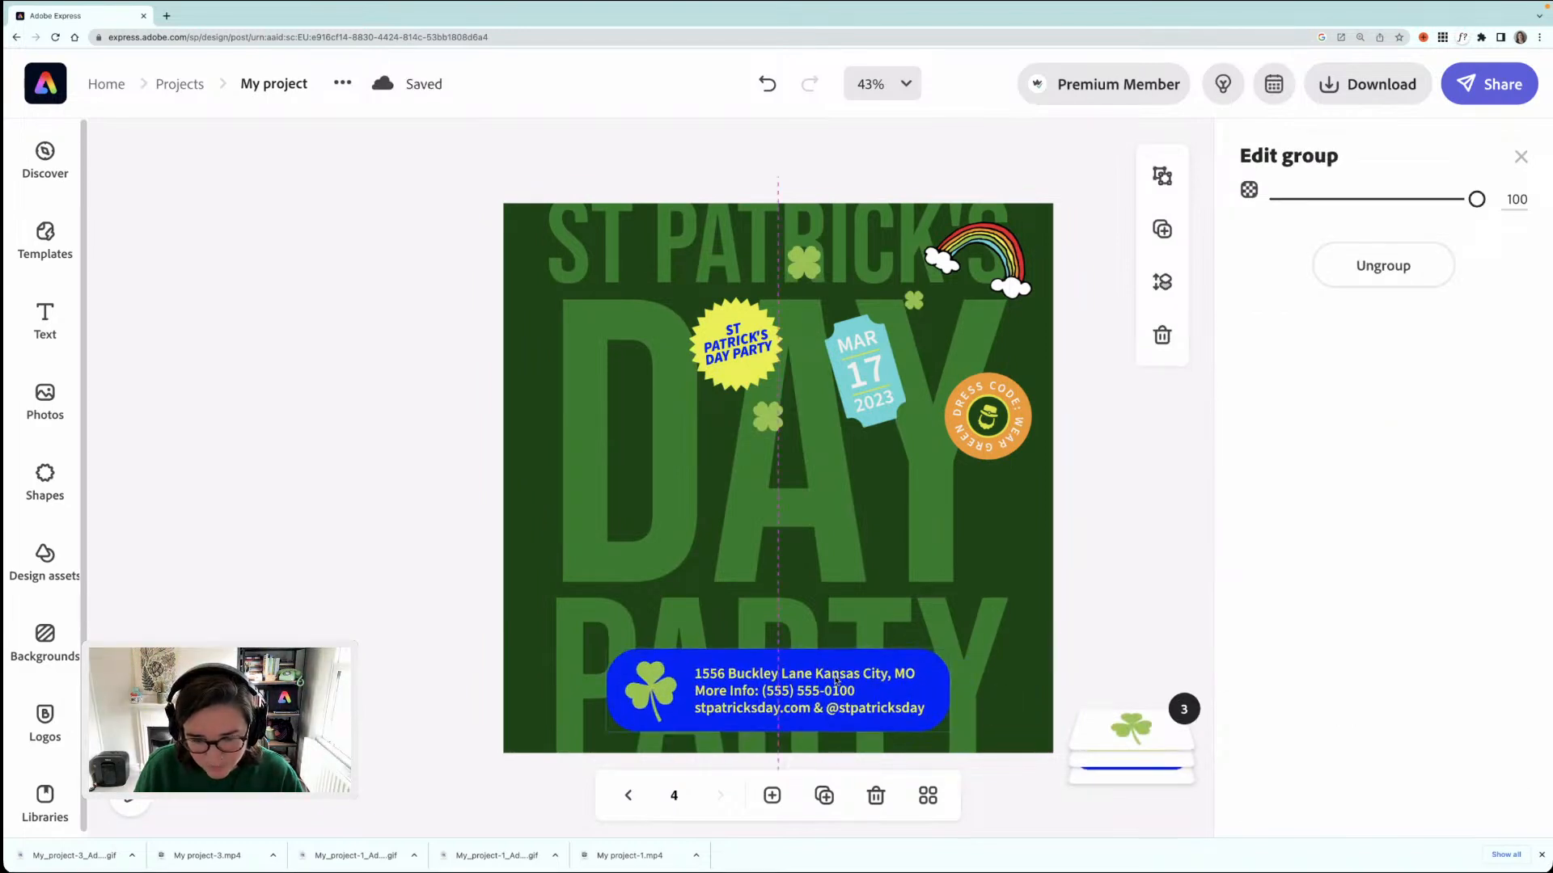
- Enlarge the orange dress code badge and place it against the page's right edge, above the contact banner
click(991, 465)
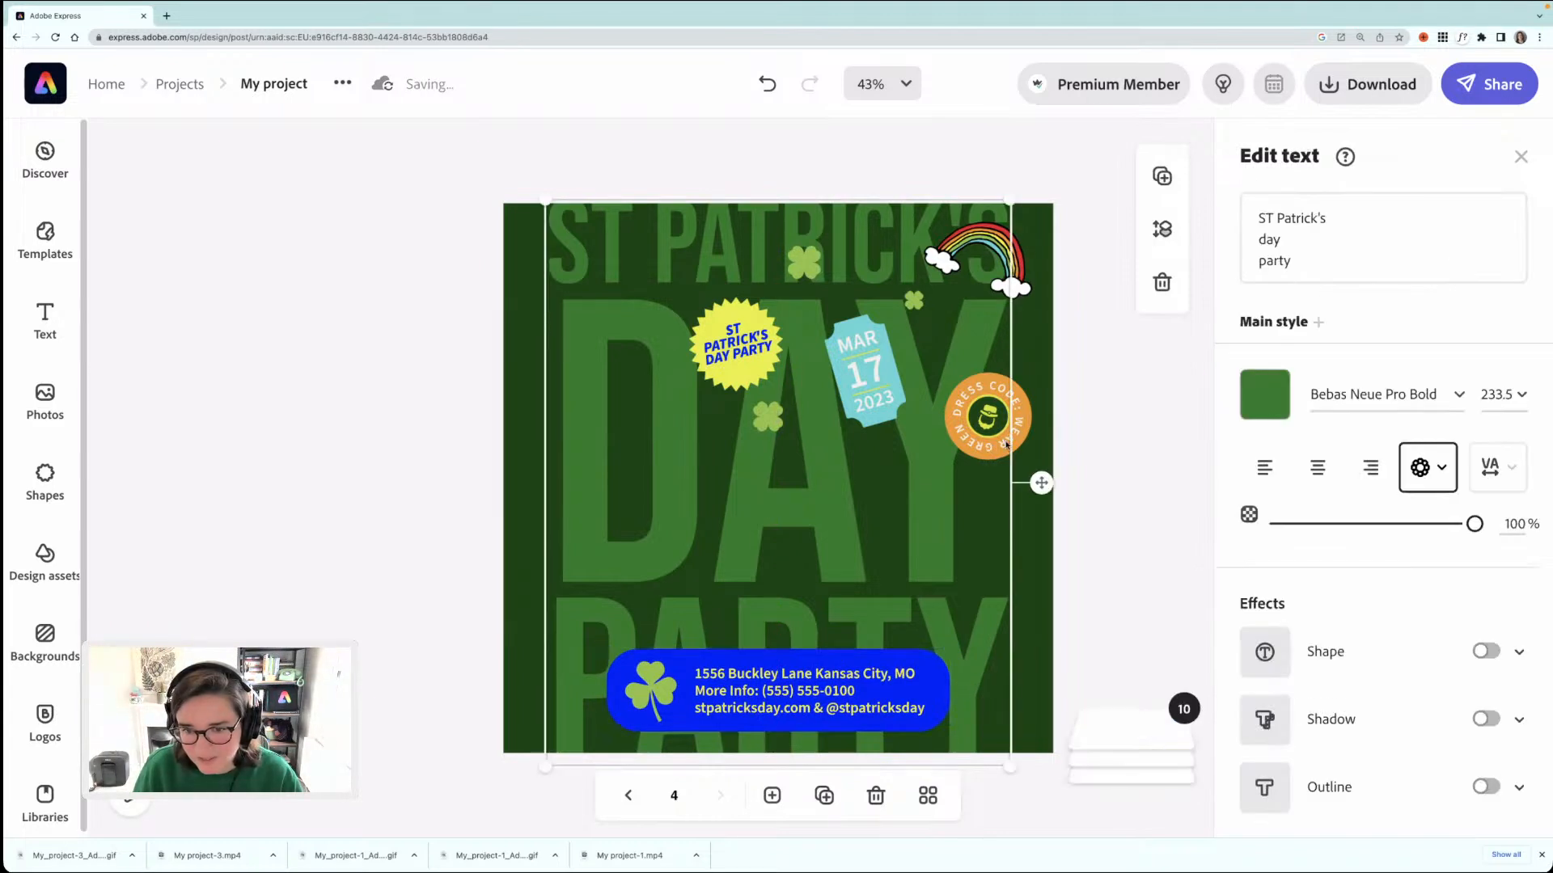
click(1015, 437)
drag(946, 460, 863, 544)
drag(999, 470, 1021, 557)
drag(884, 459, 944, 507)
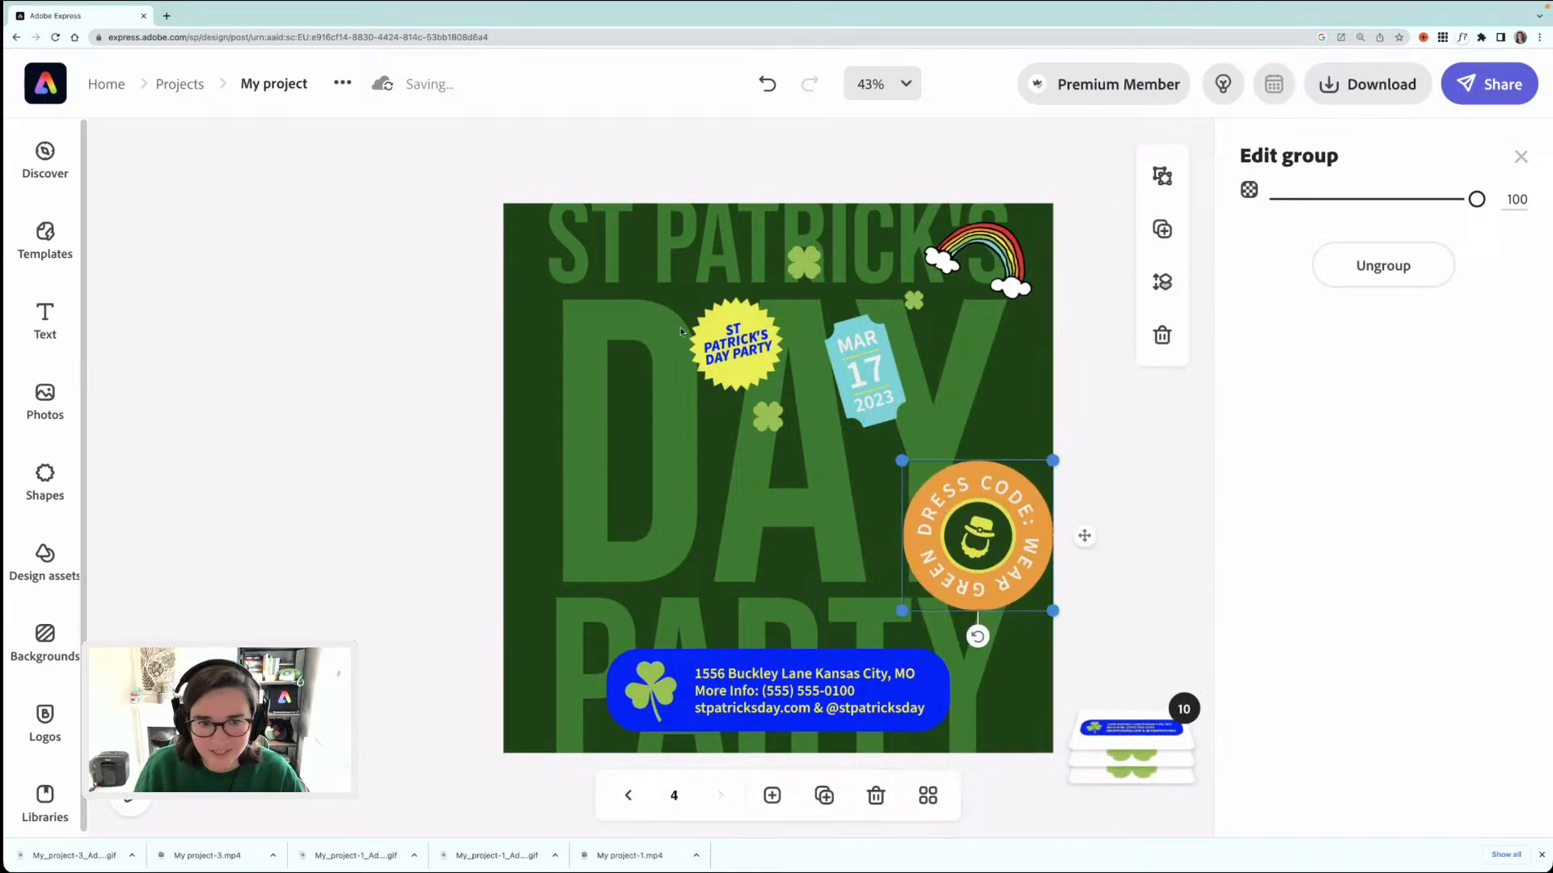
- Enlarge the yellow party starburst at the page's upper left and place the enlarged date ticket just below it
drag(740, 343, 582, 299)
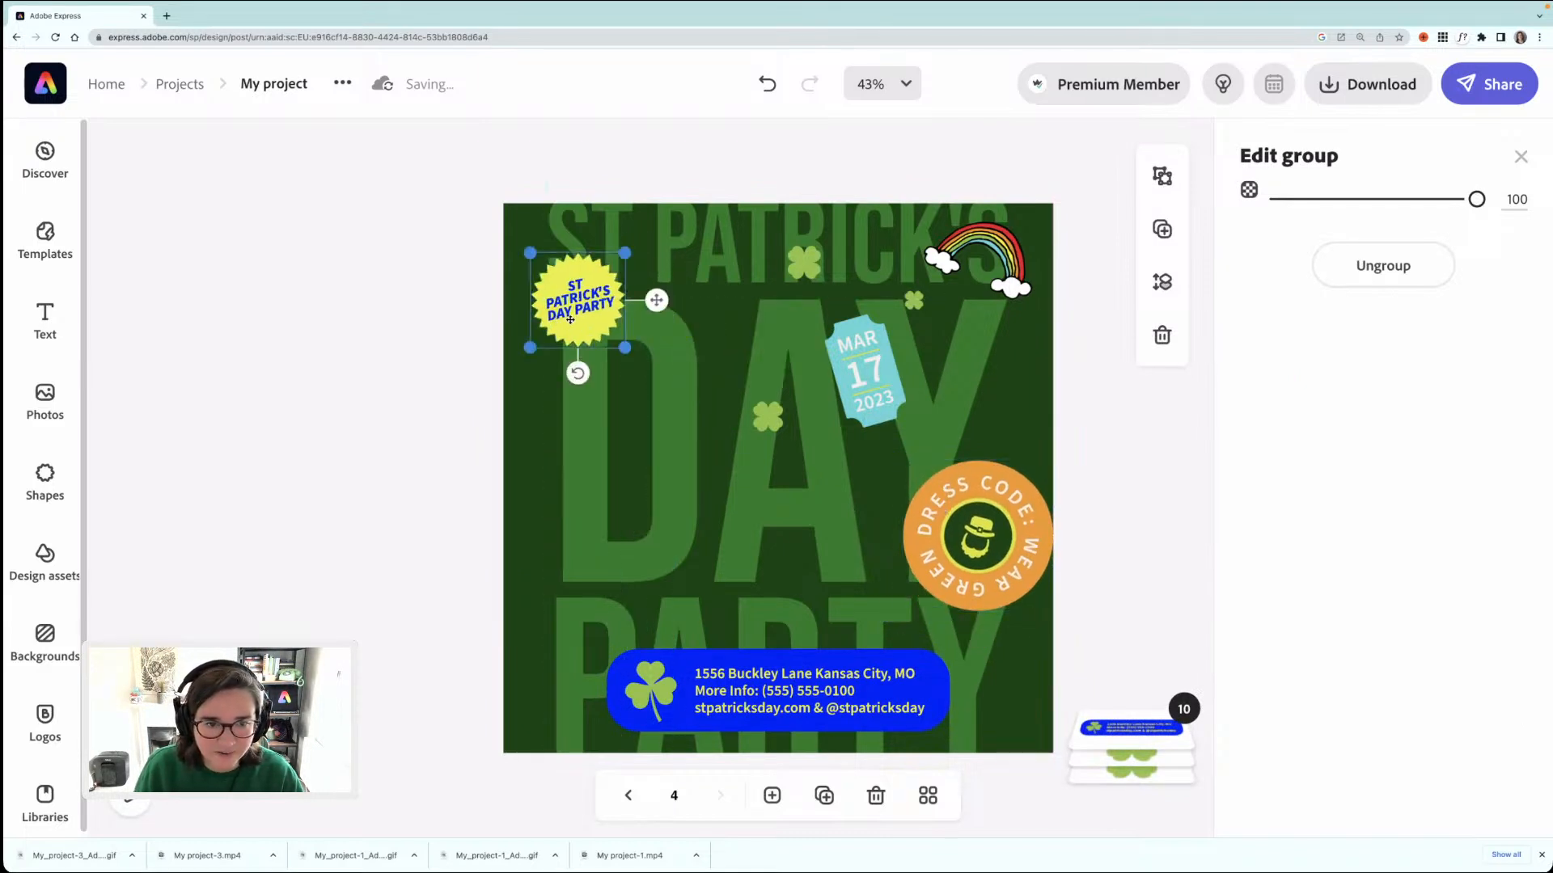
mouse_move(634, 364)
mouse_down()
mouse_move(738, 461)
mouse_move(634, 374)
mouse_up()
click(954, 288)
click(866, 387)
drag(832, 427, 763, 509)
drag(864, 362, 759, 487)
- Shift two clovers and the dress code badge to free space, and enlarge the rainbow above the badge
drag(770, 414, 837, 400)
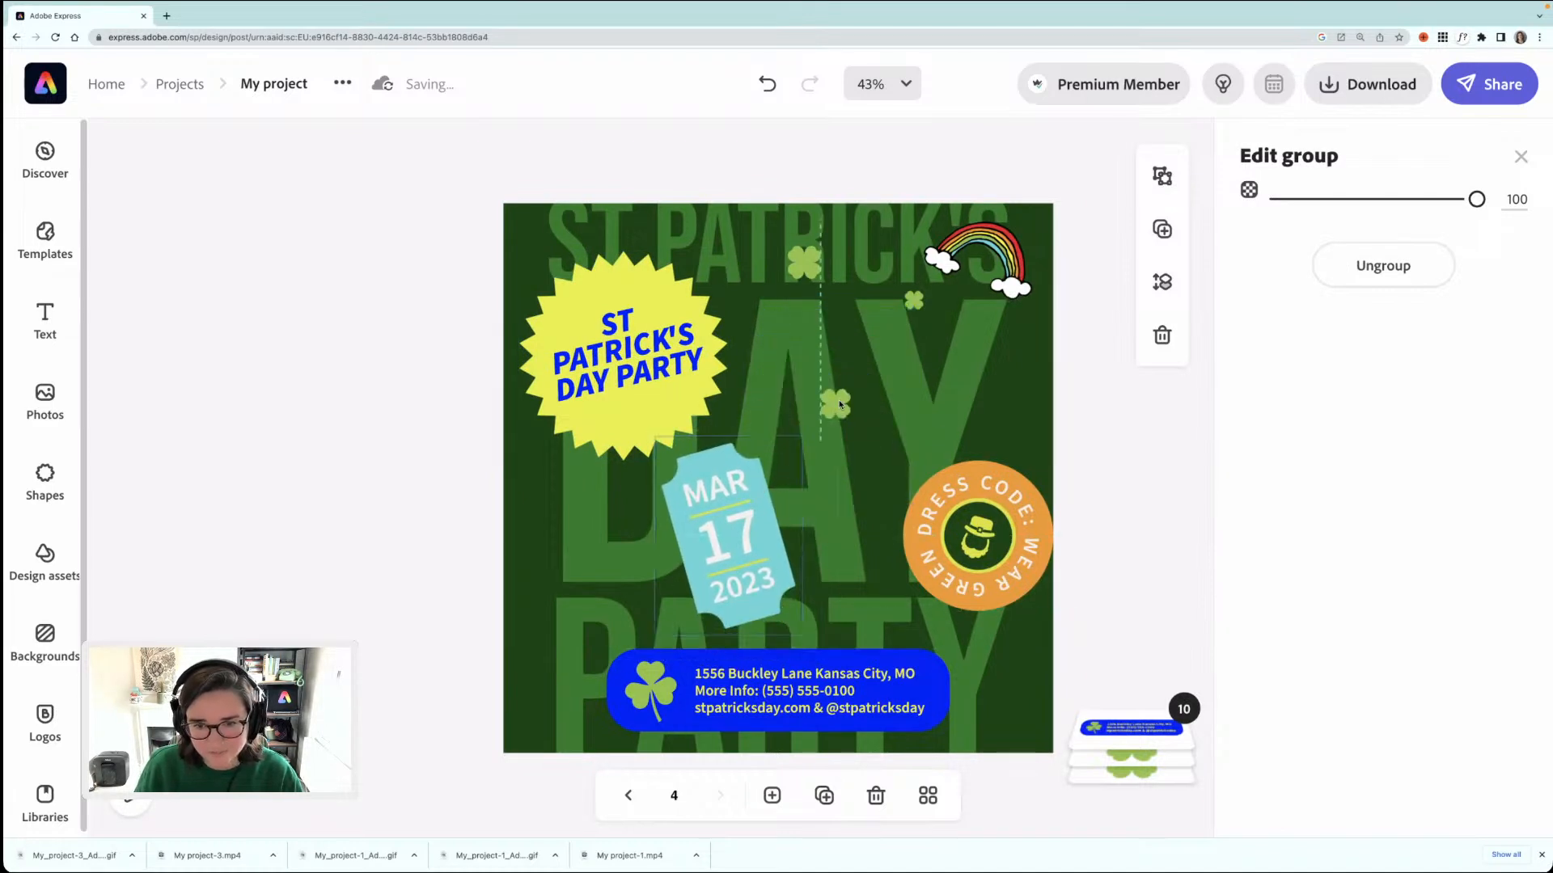
drag(967, 562, 951, 505)
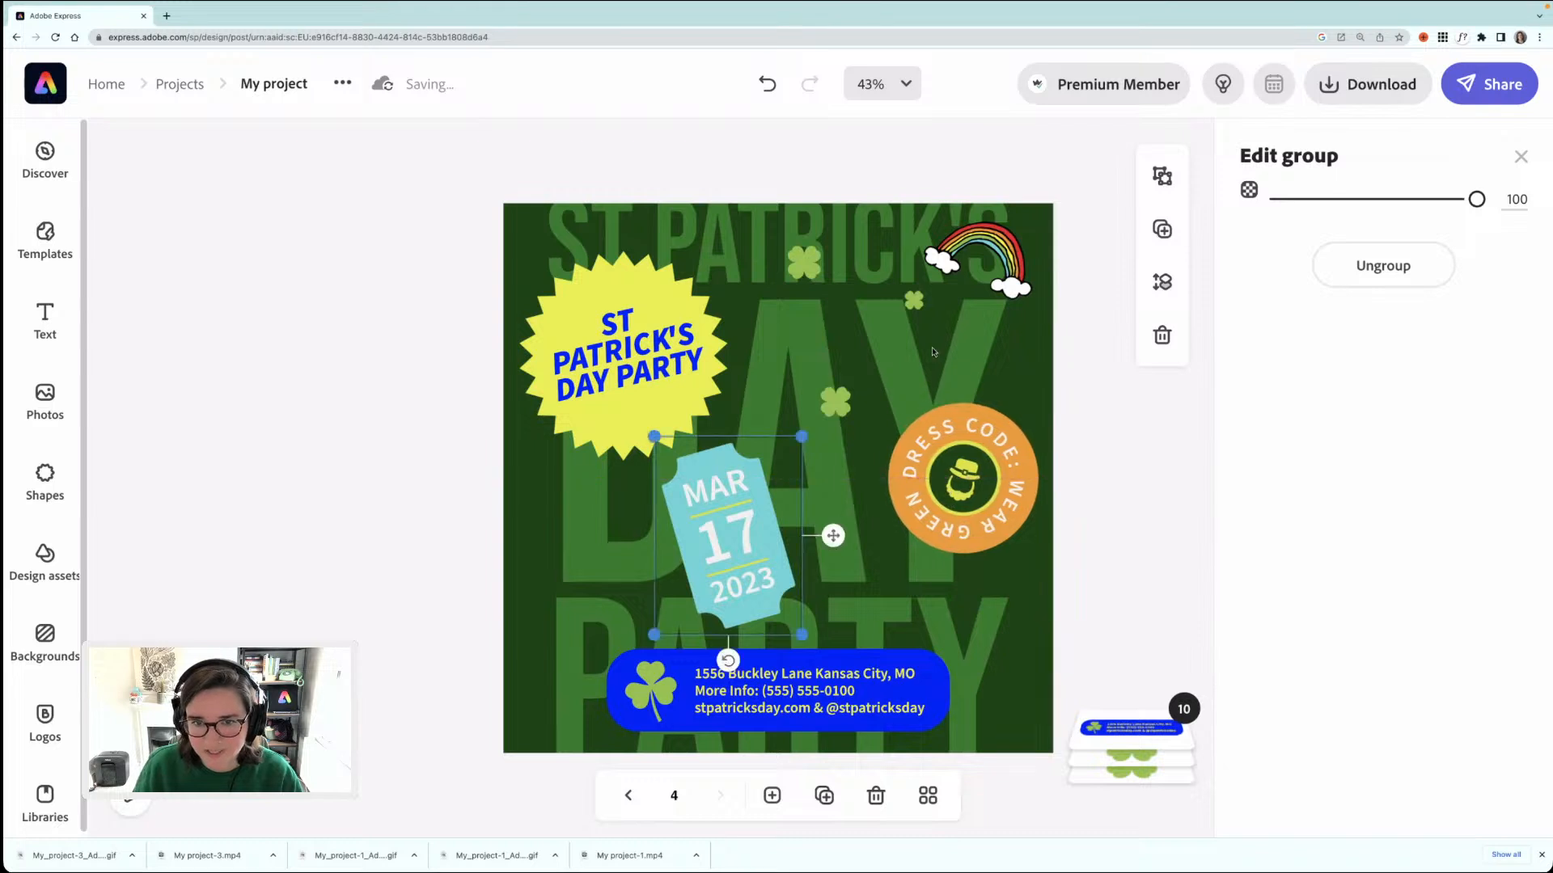
drag(907, 307, 824, 317)
click(950, 259)
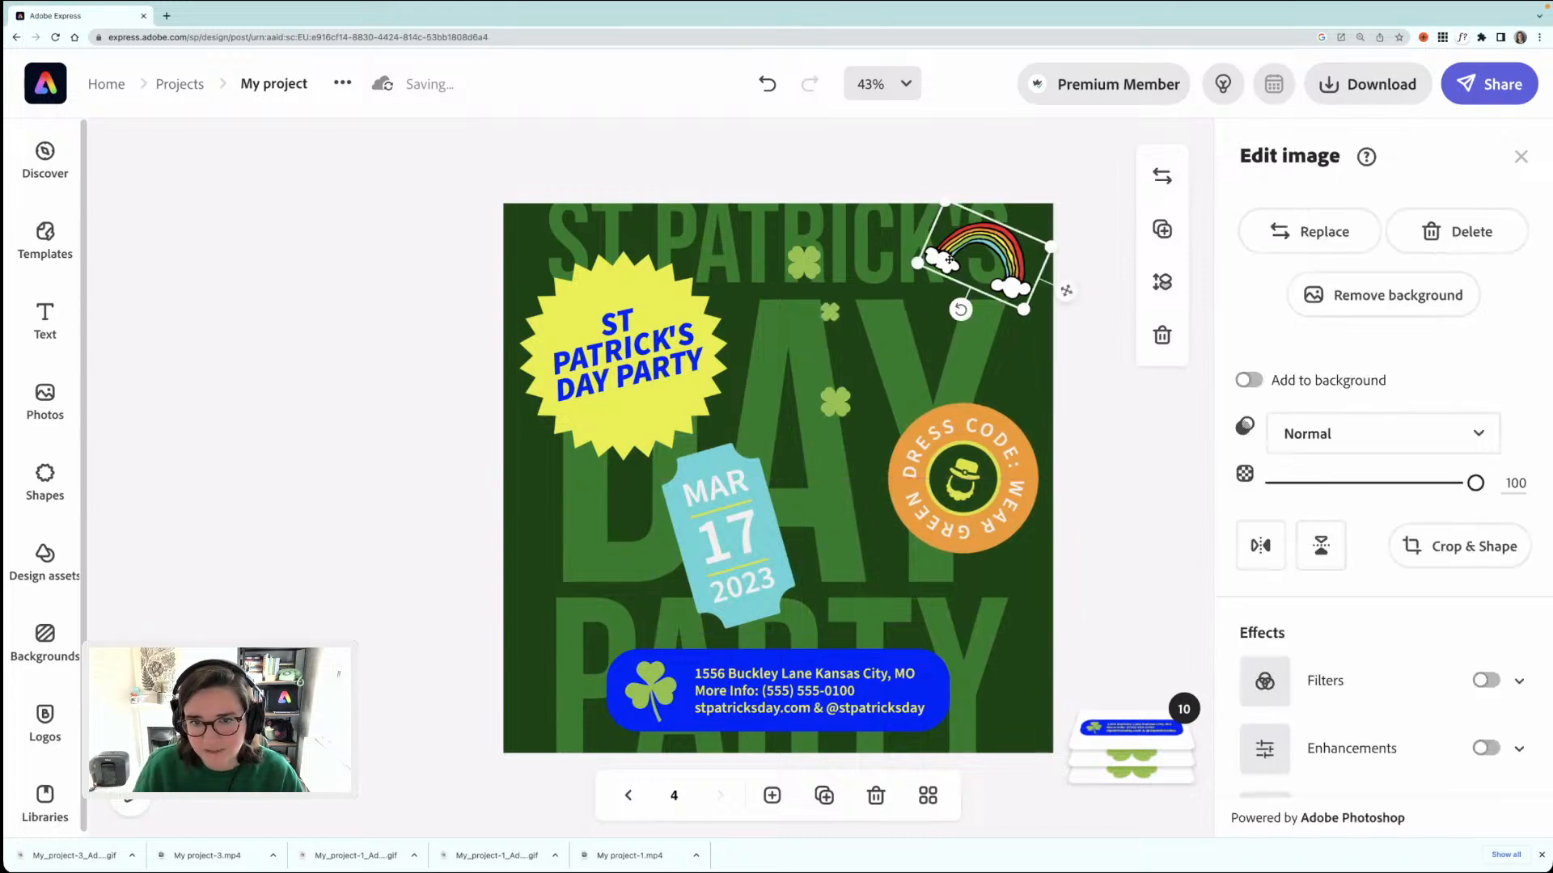
drag(913, 265, 816, 280)
drag(988, 256, 1012, 302)
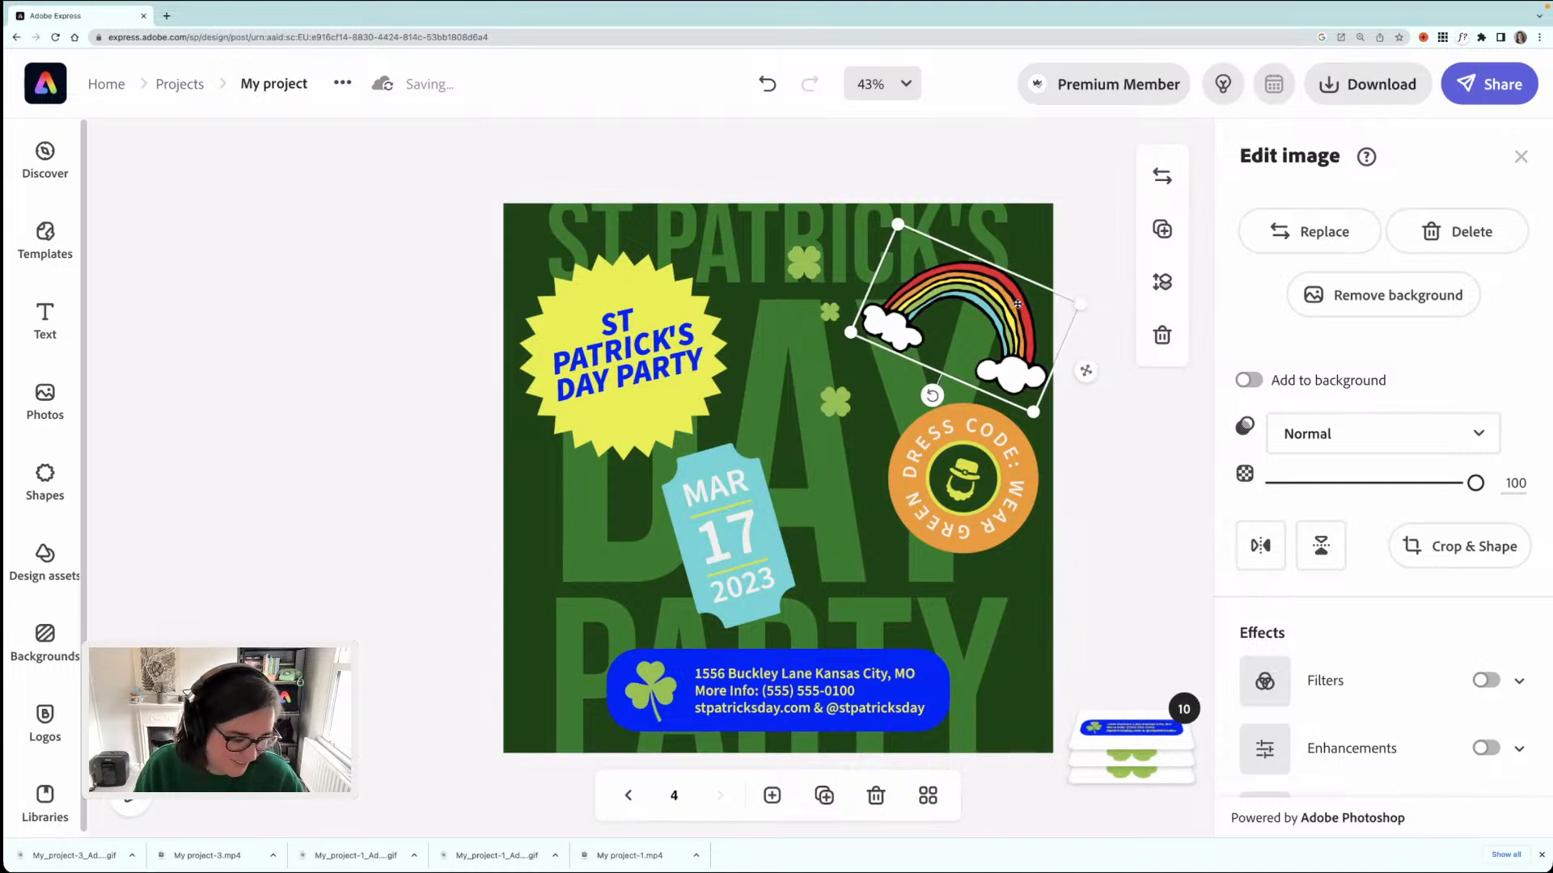
- Reposition the clovers in the gaps between the starburst, the rainbow and the dress code badge
mouse_move(836, 407)
mouse_down()
mouse_move(834, 457)
mouse_move(842, 427)
mouse_up()
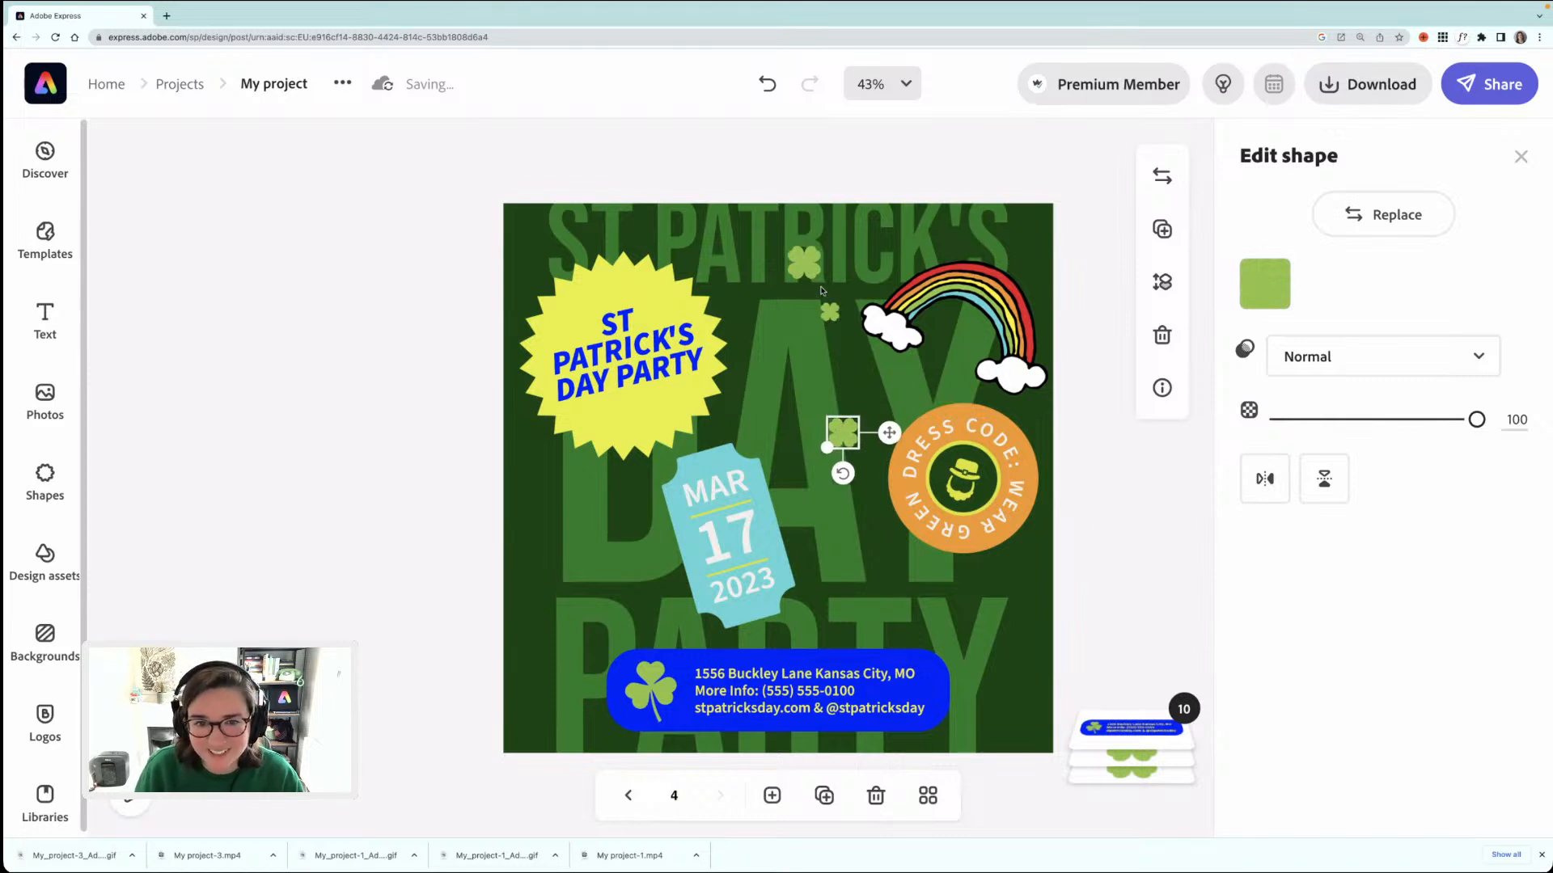
click(804, 263)
drag(799, 264, 765, 293)
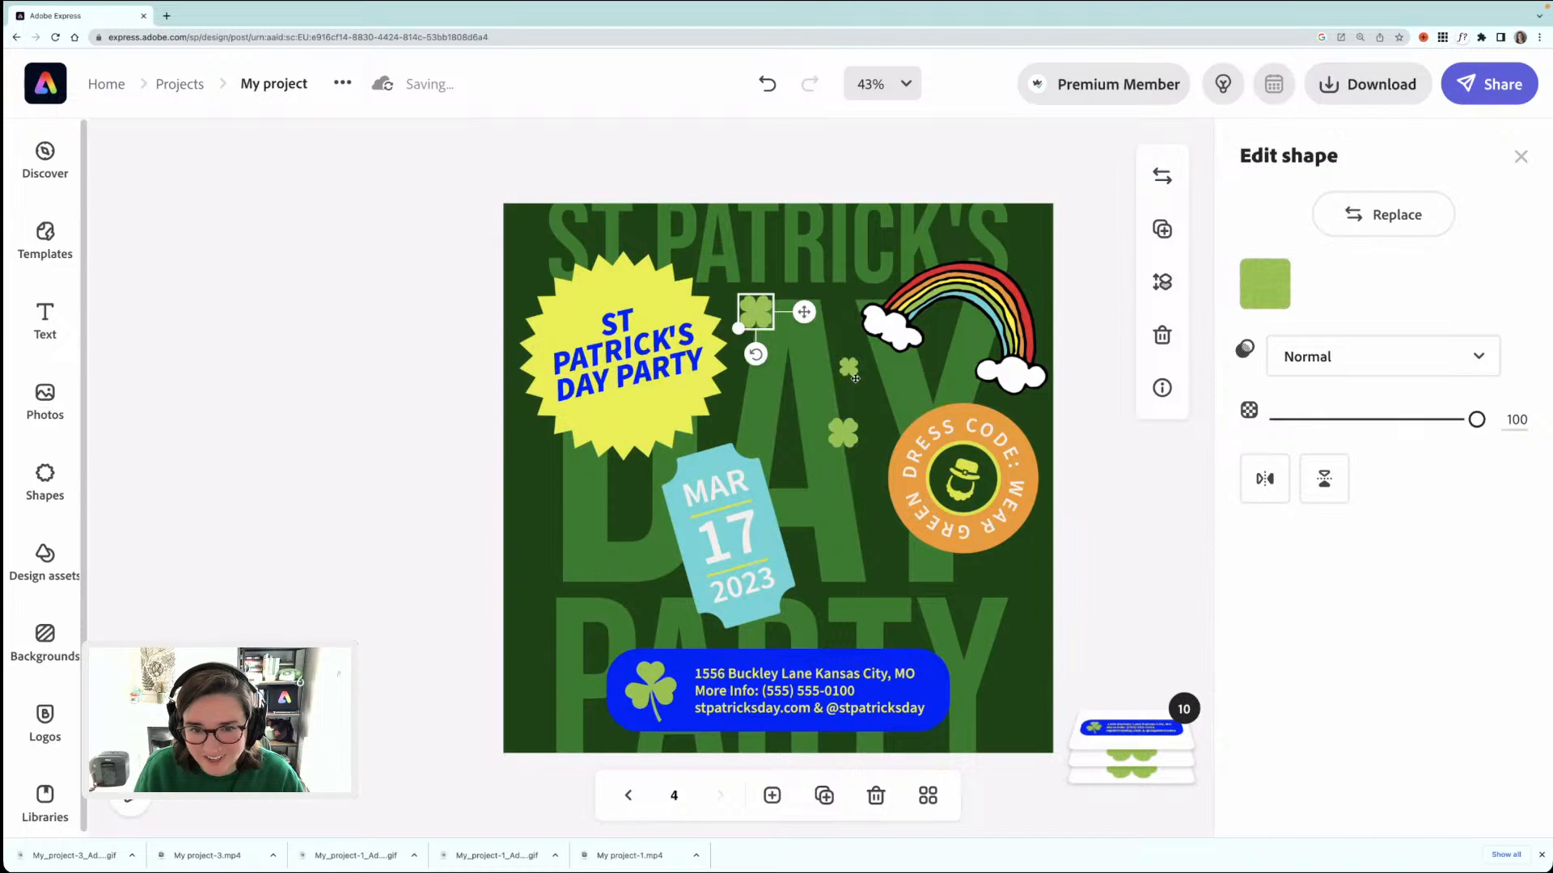
- Move the smallest clover to the page's left edge beside the date ticket, enlarge it, and nudge it slightly right
click(855, 377)
click(849, 371)
drag(838, 375, 570, 546)
key(Right)
key(Right)
key(Right)
key(Right)
key(Right)
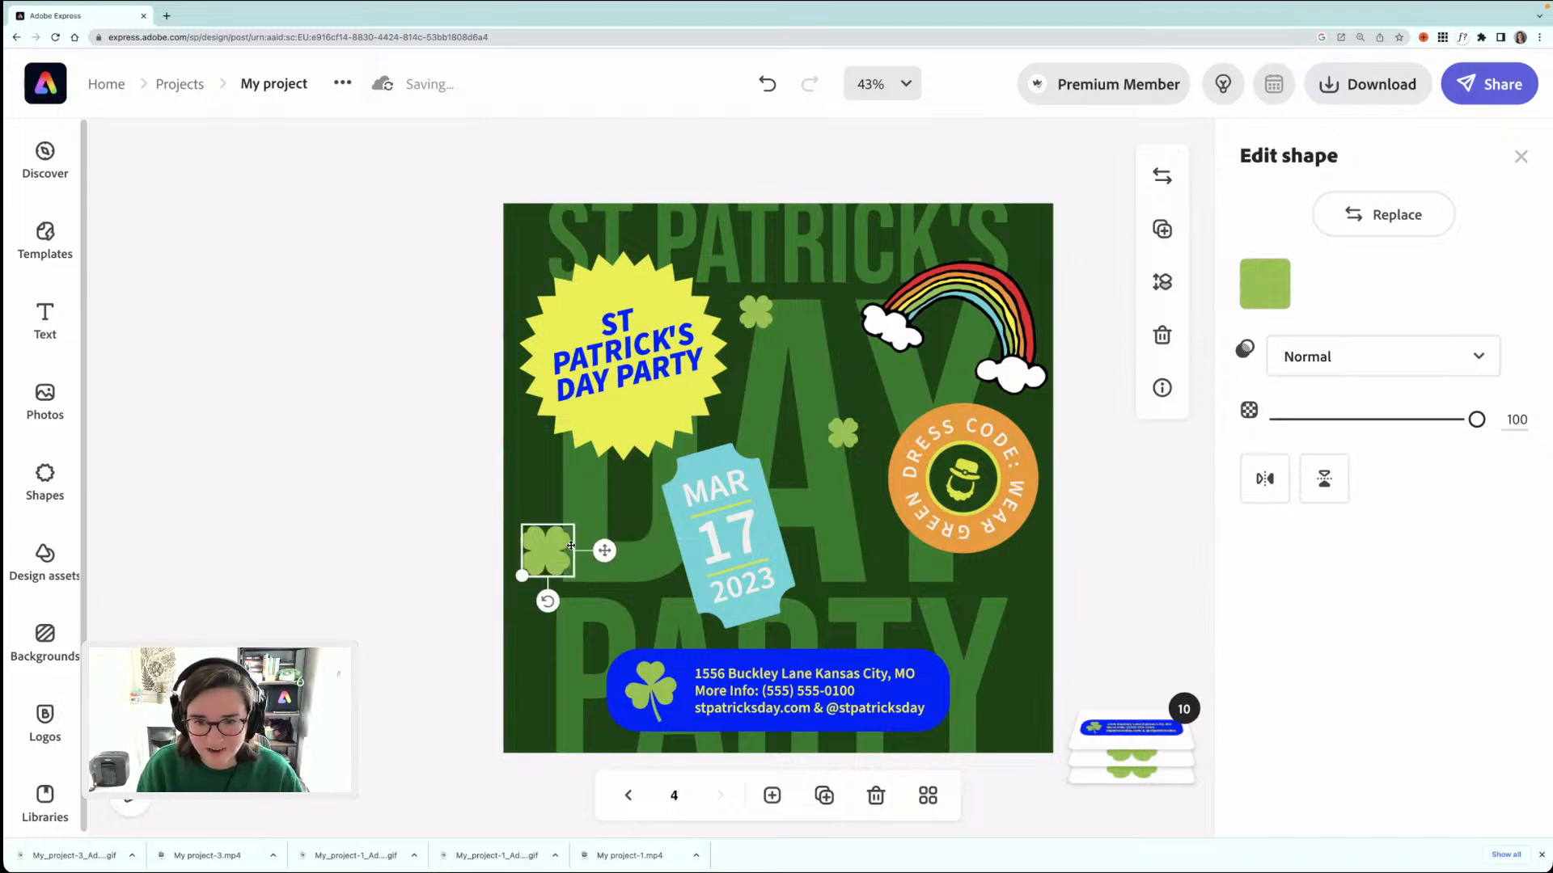
- Check the share options for scheduling, close them, and go to the Projects overview
click(1473, 86)
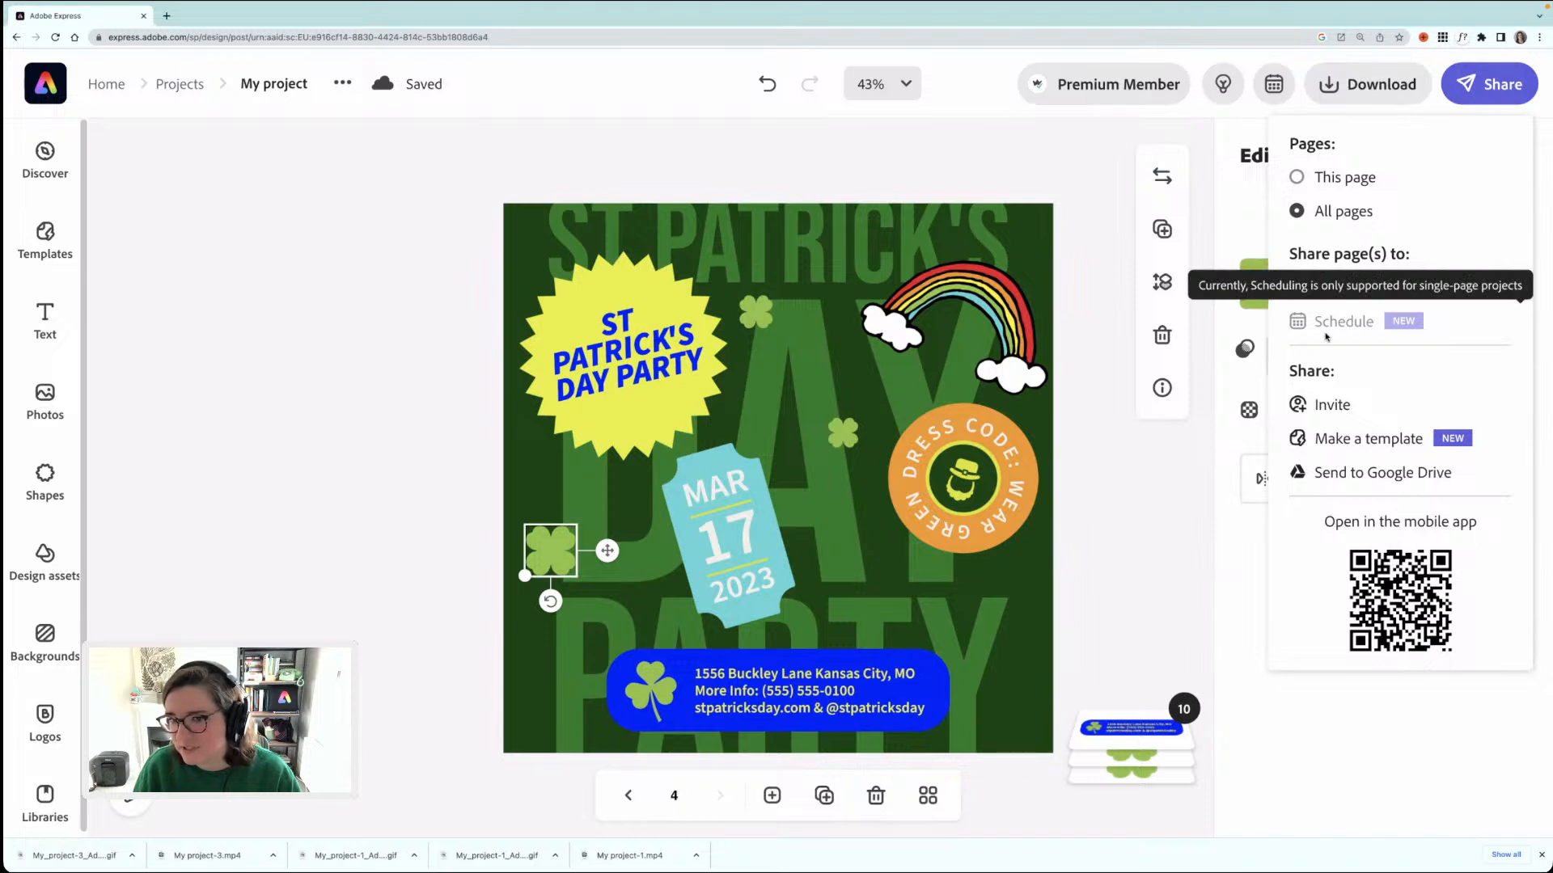
click(1124, 477)
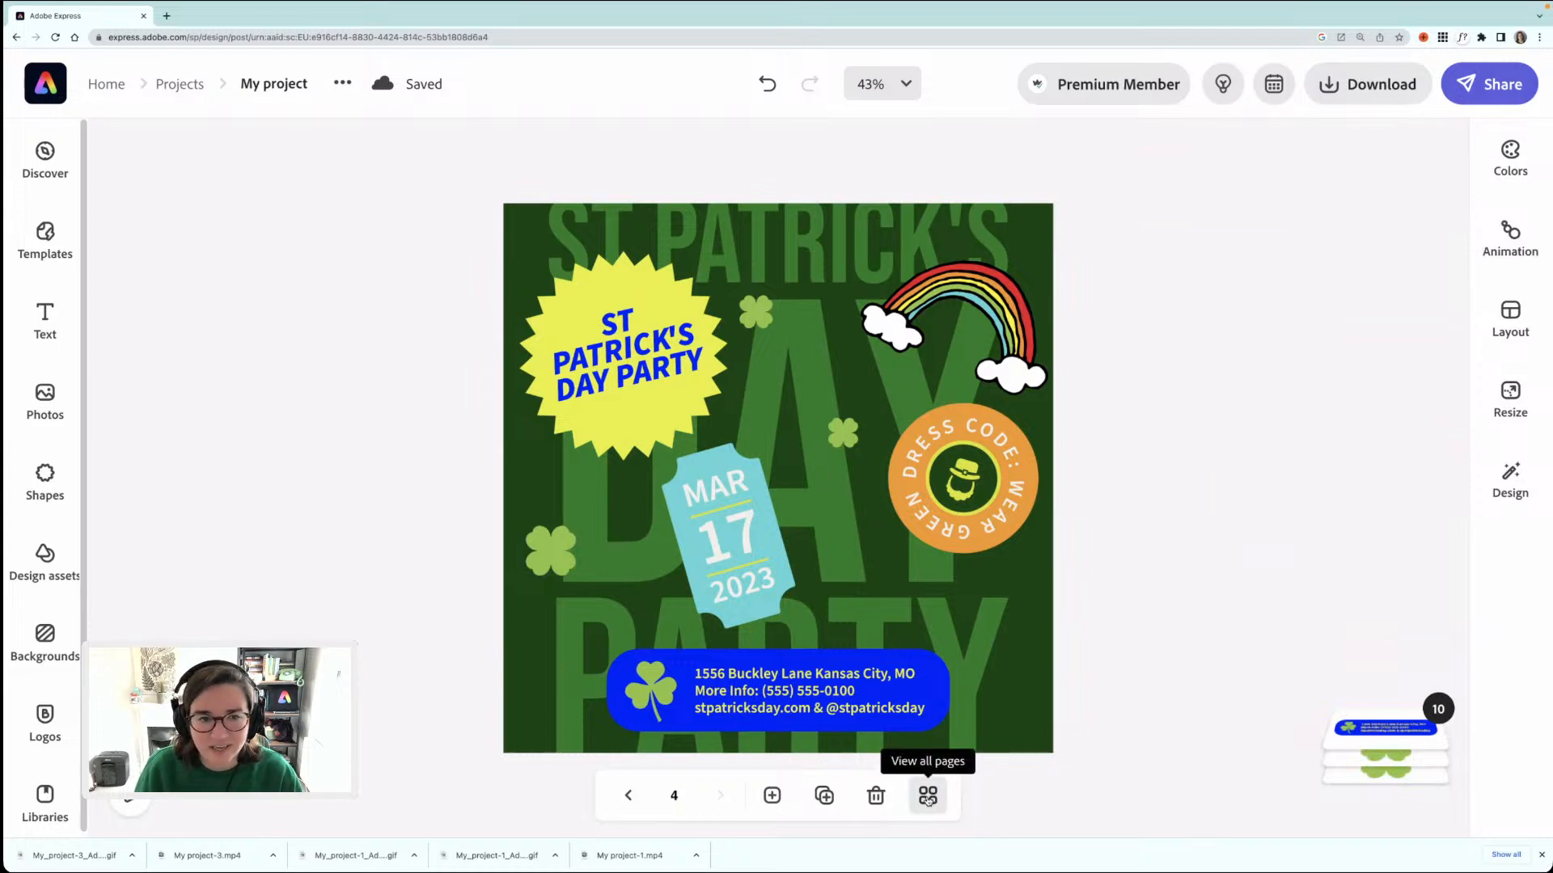
click(40, 79)
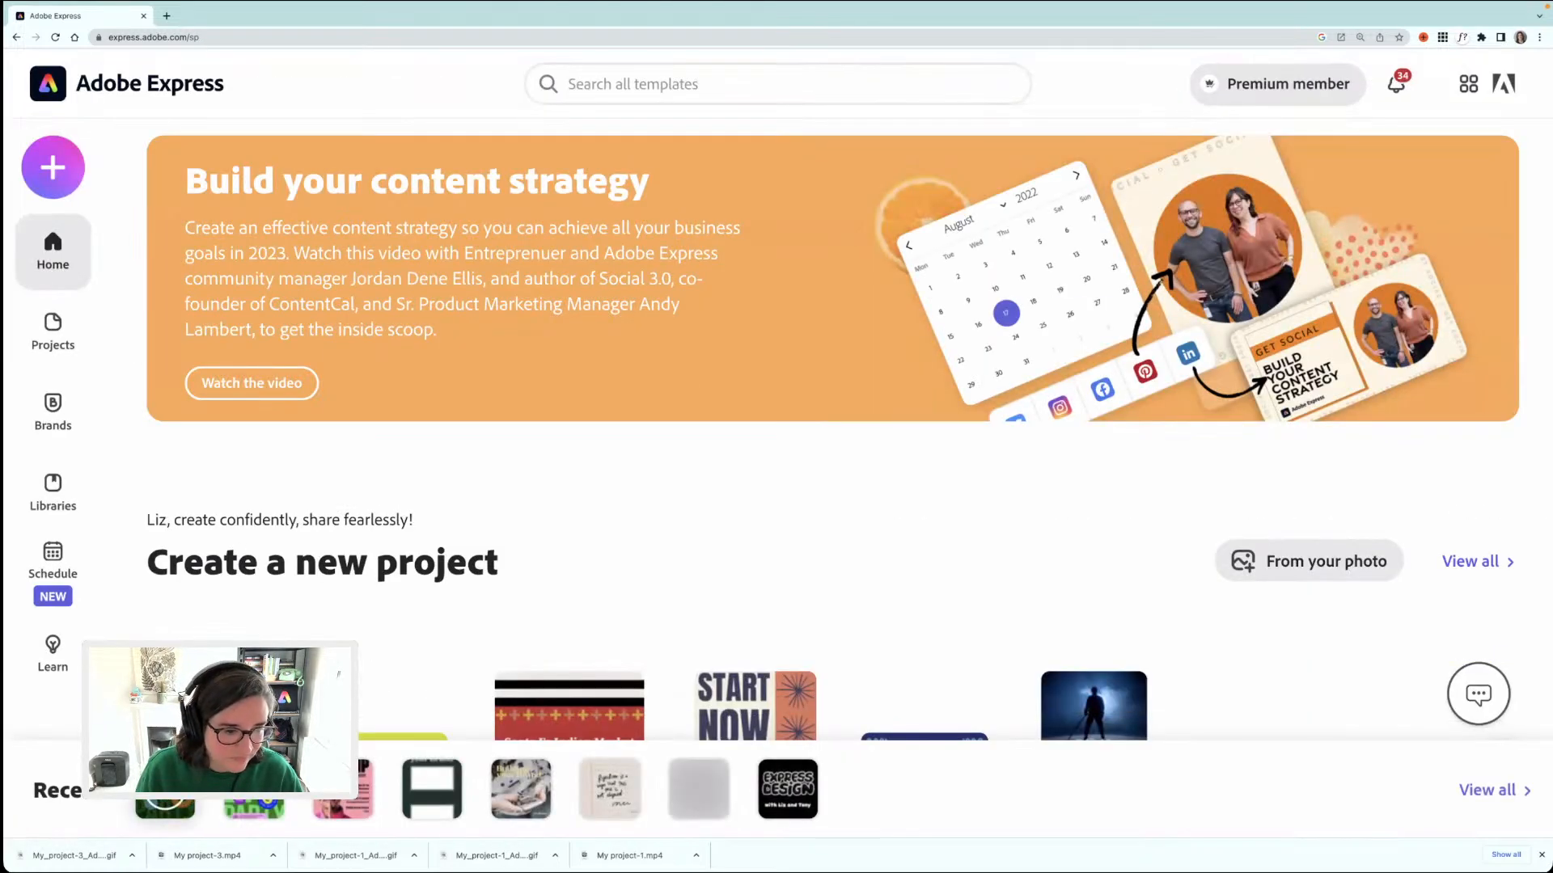
click(53, 332)
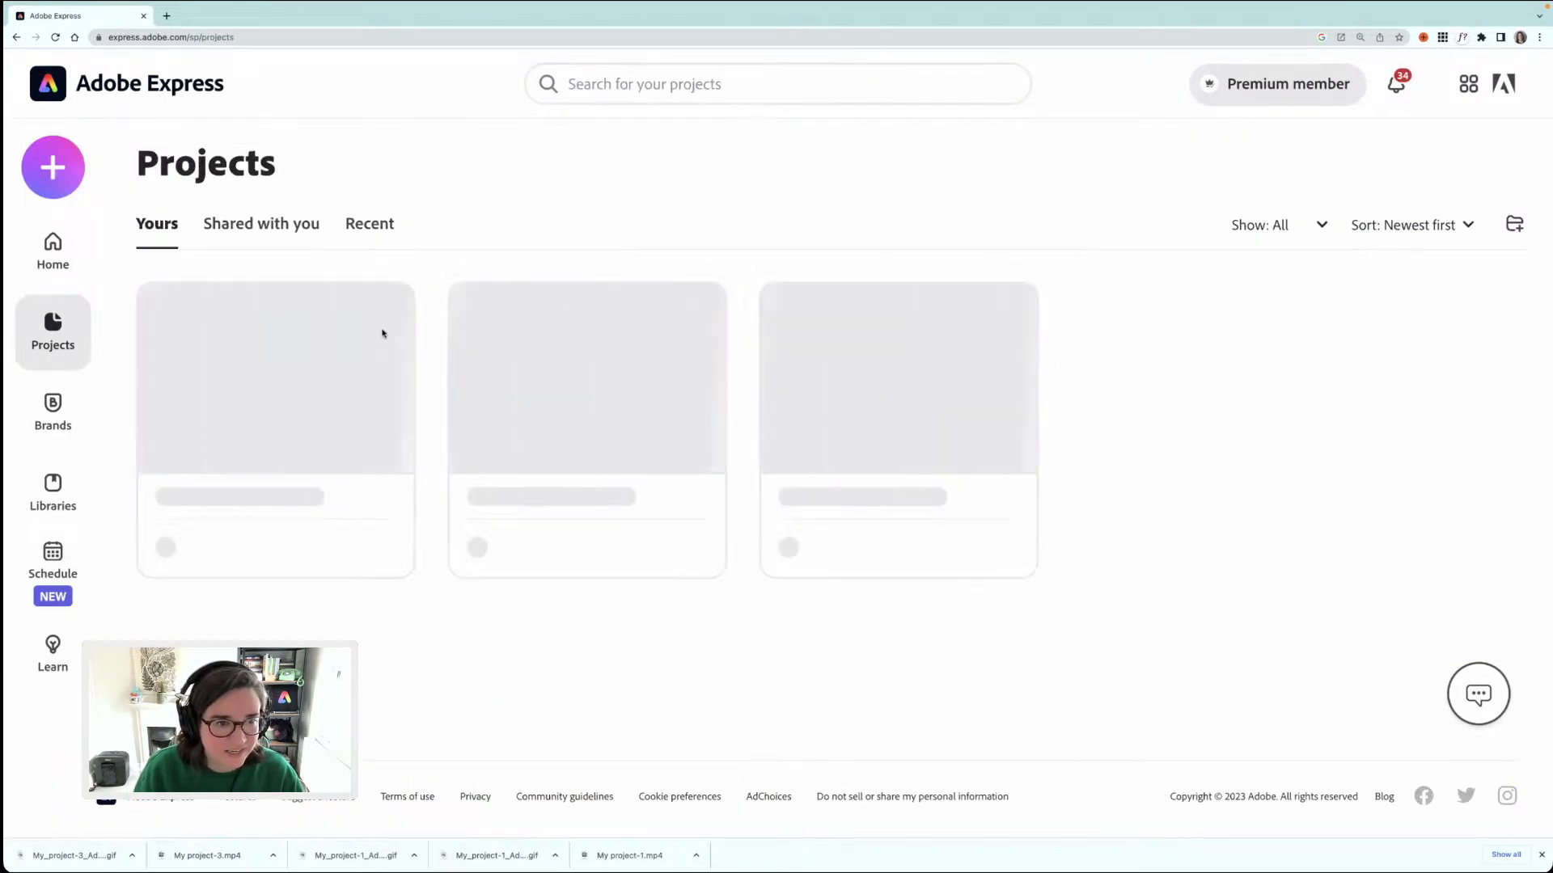
- Duplicate the four-page St Patrick's Day project under the name "Instagram promo"
click(379, 395)
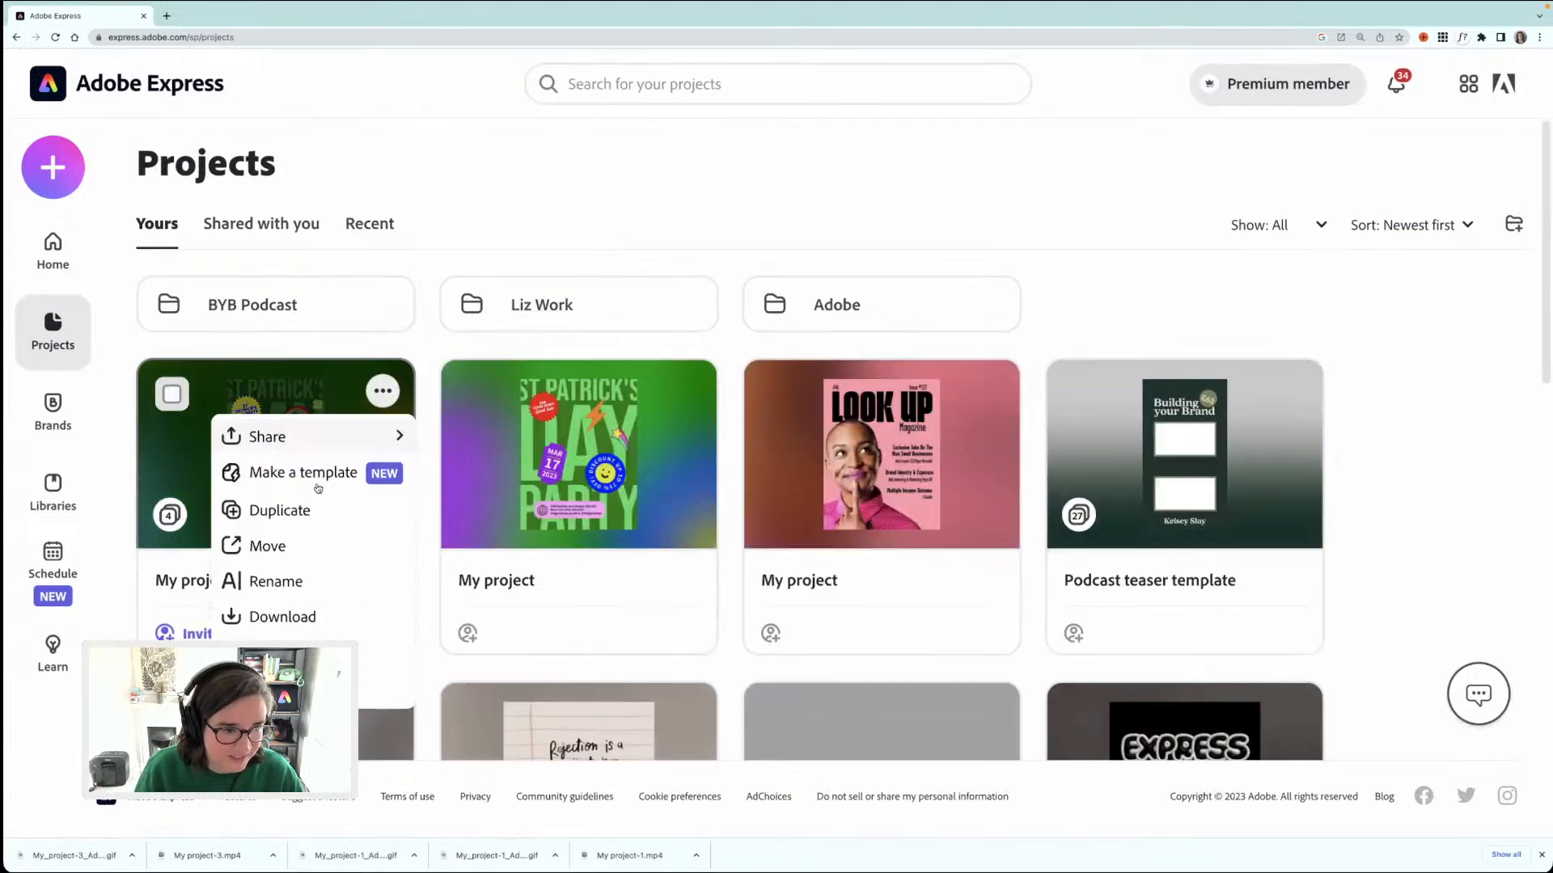
click(266, 509)
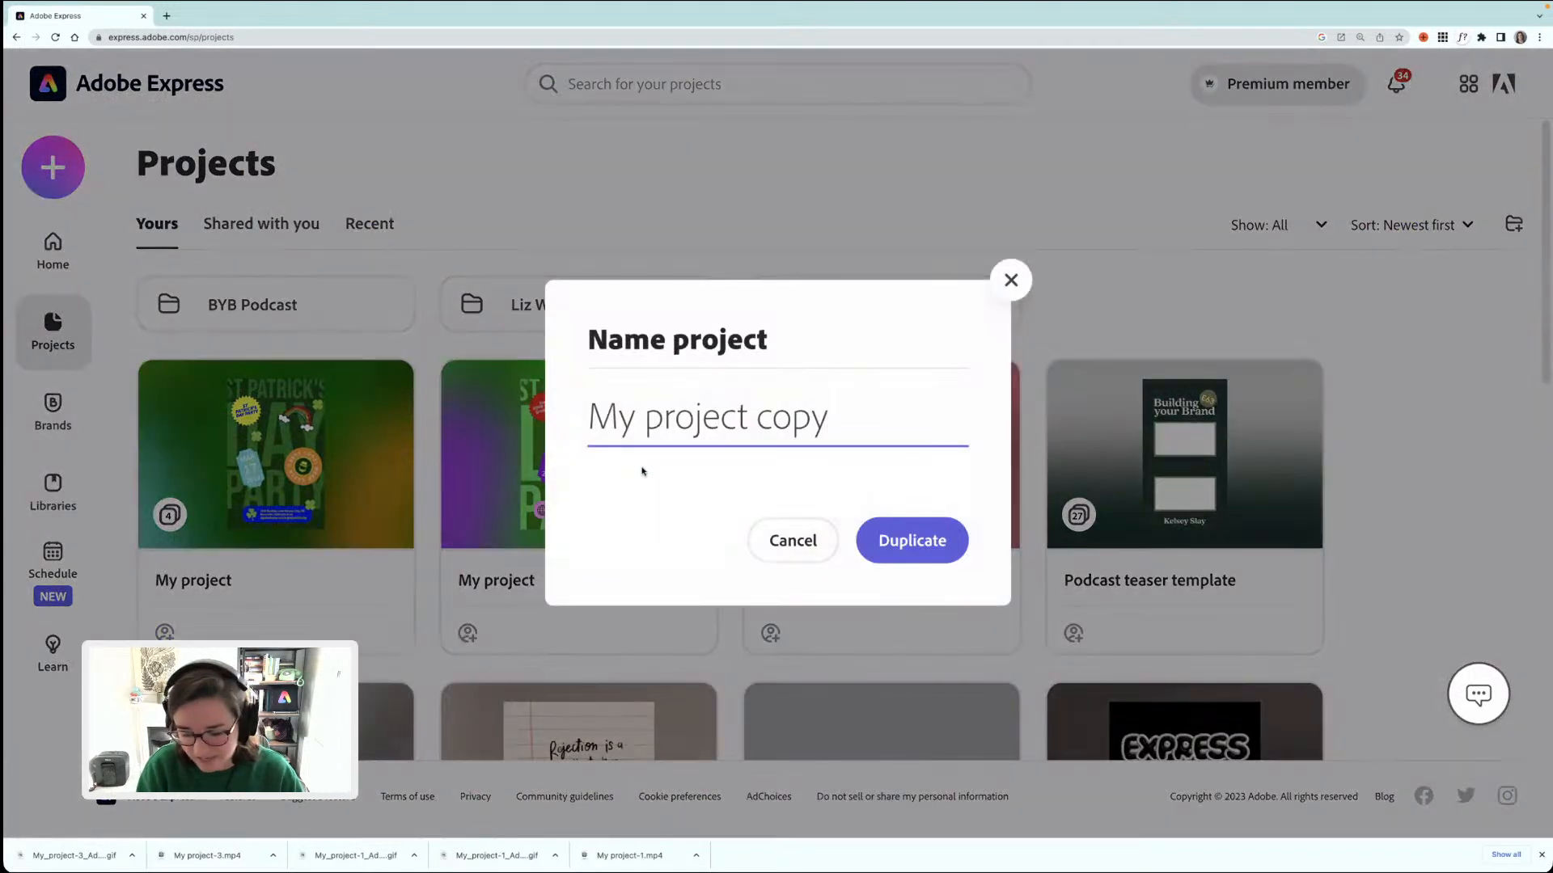
drag(854, 416, 582, 426)
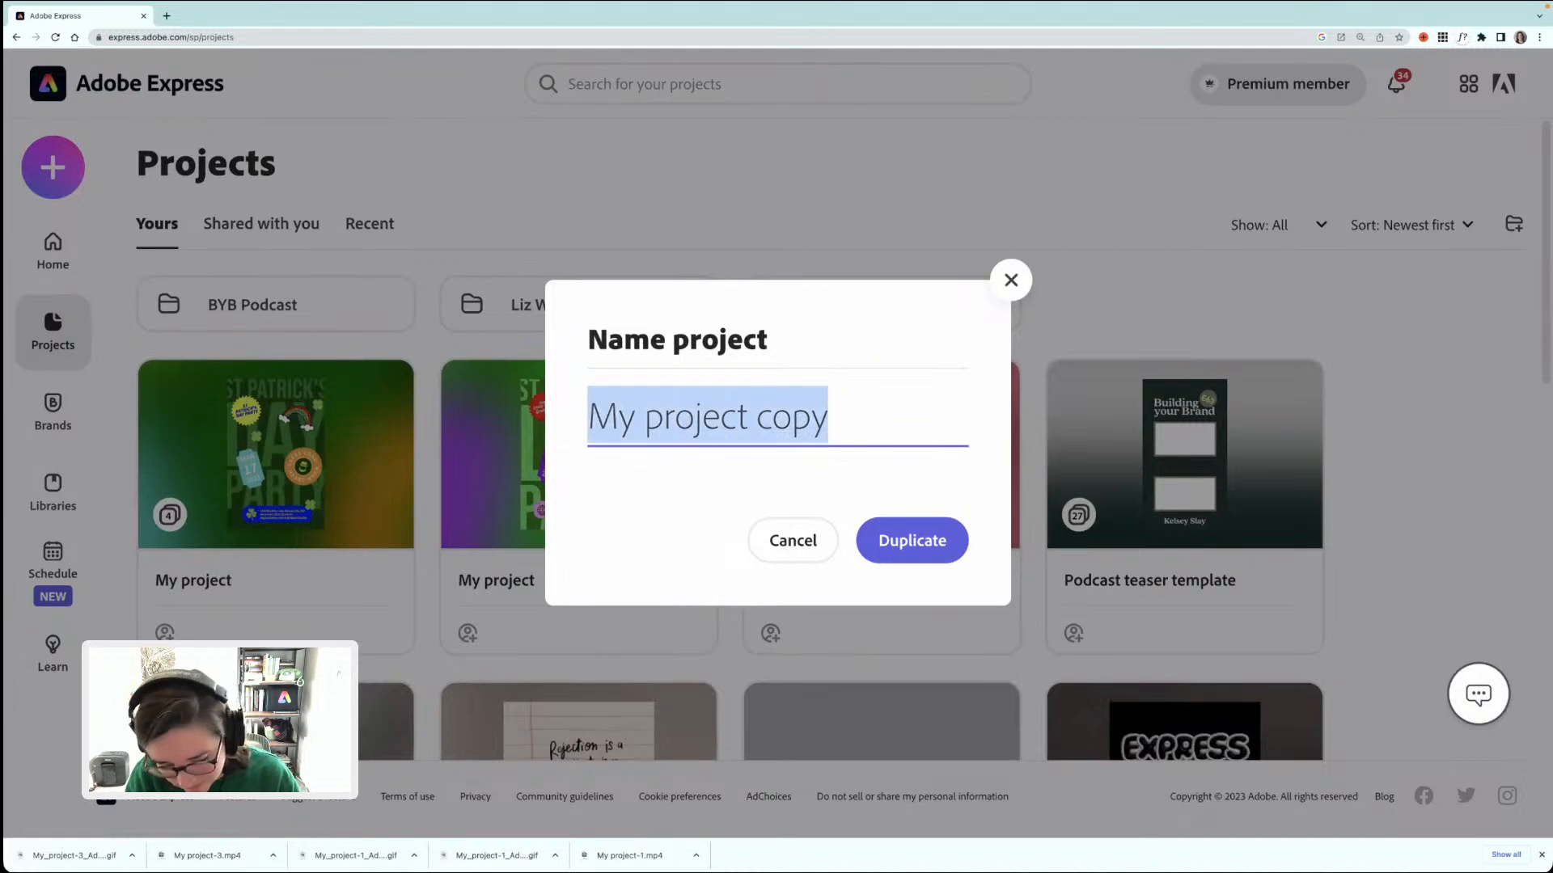
text(Instagram promo)
key(Return)
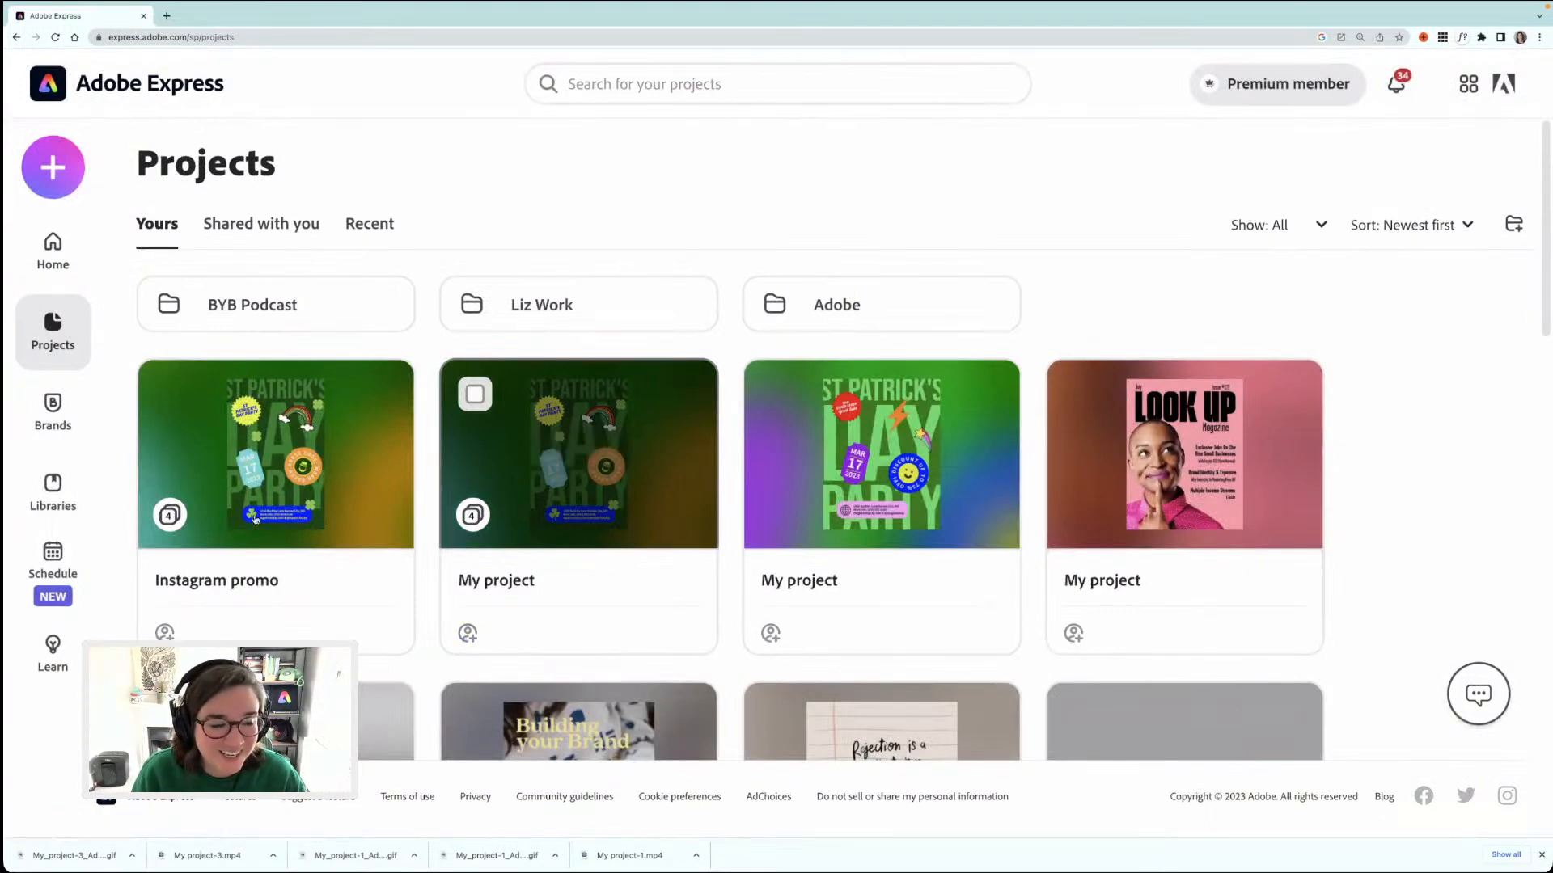
- Open the Instagram promo project and delete pages 1 to 3, keeping only the square Instagram page
click(299, 459)
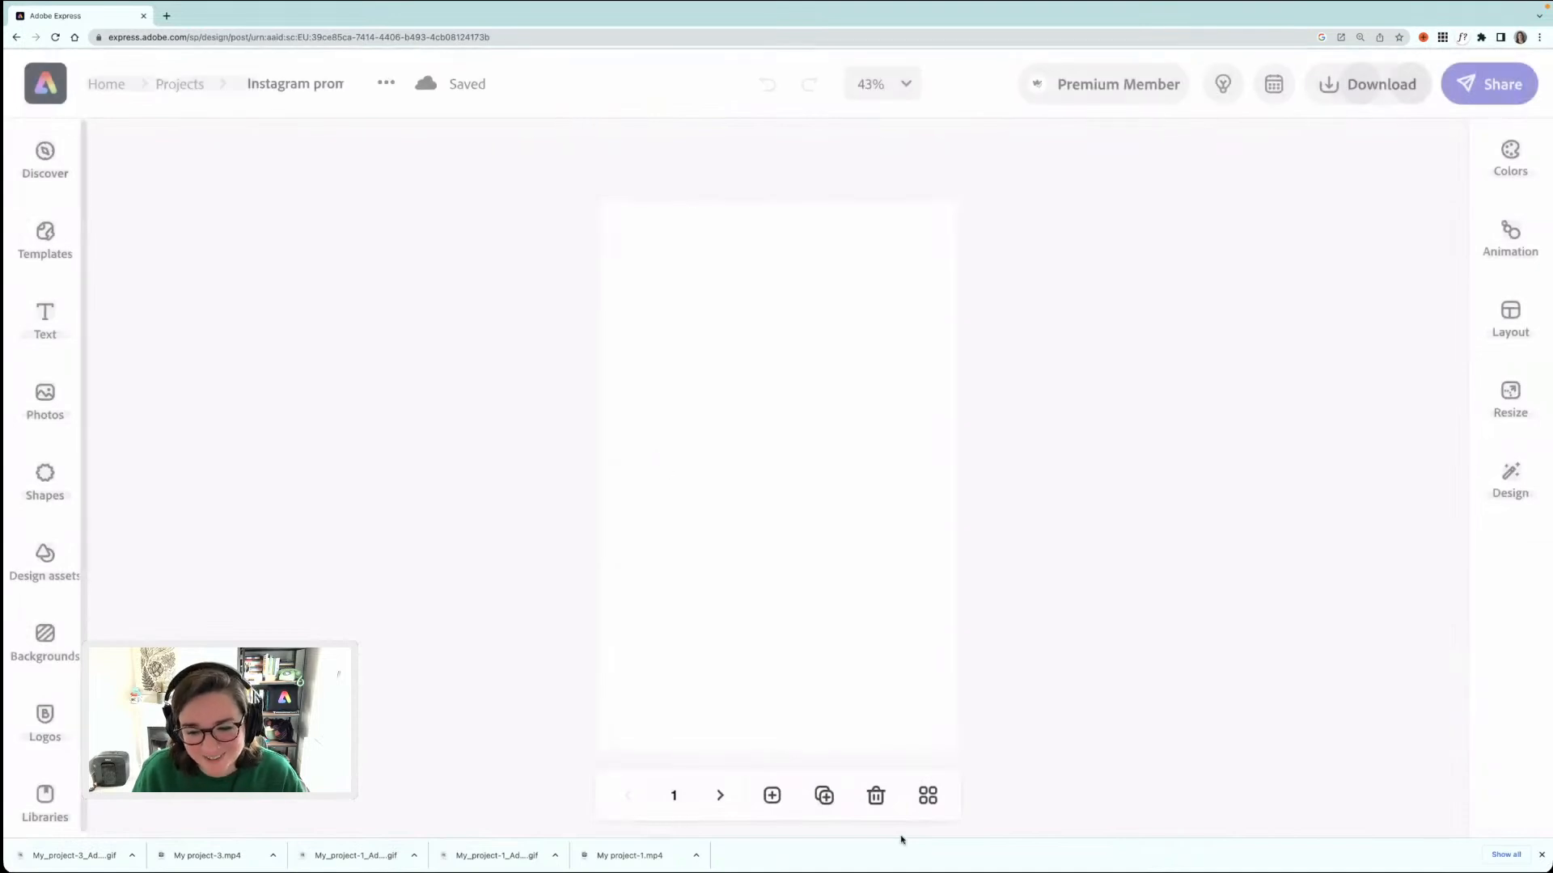
click(928, 796)
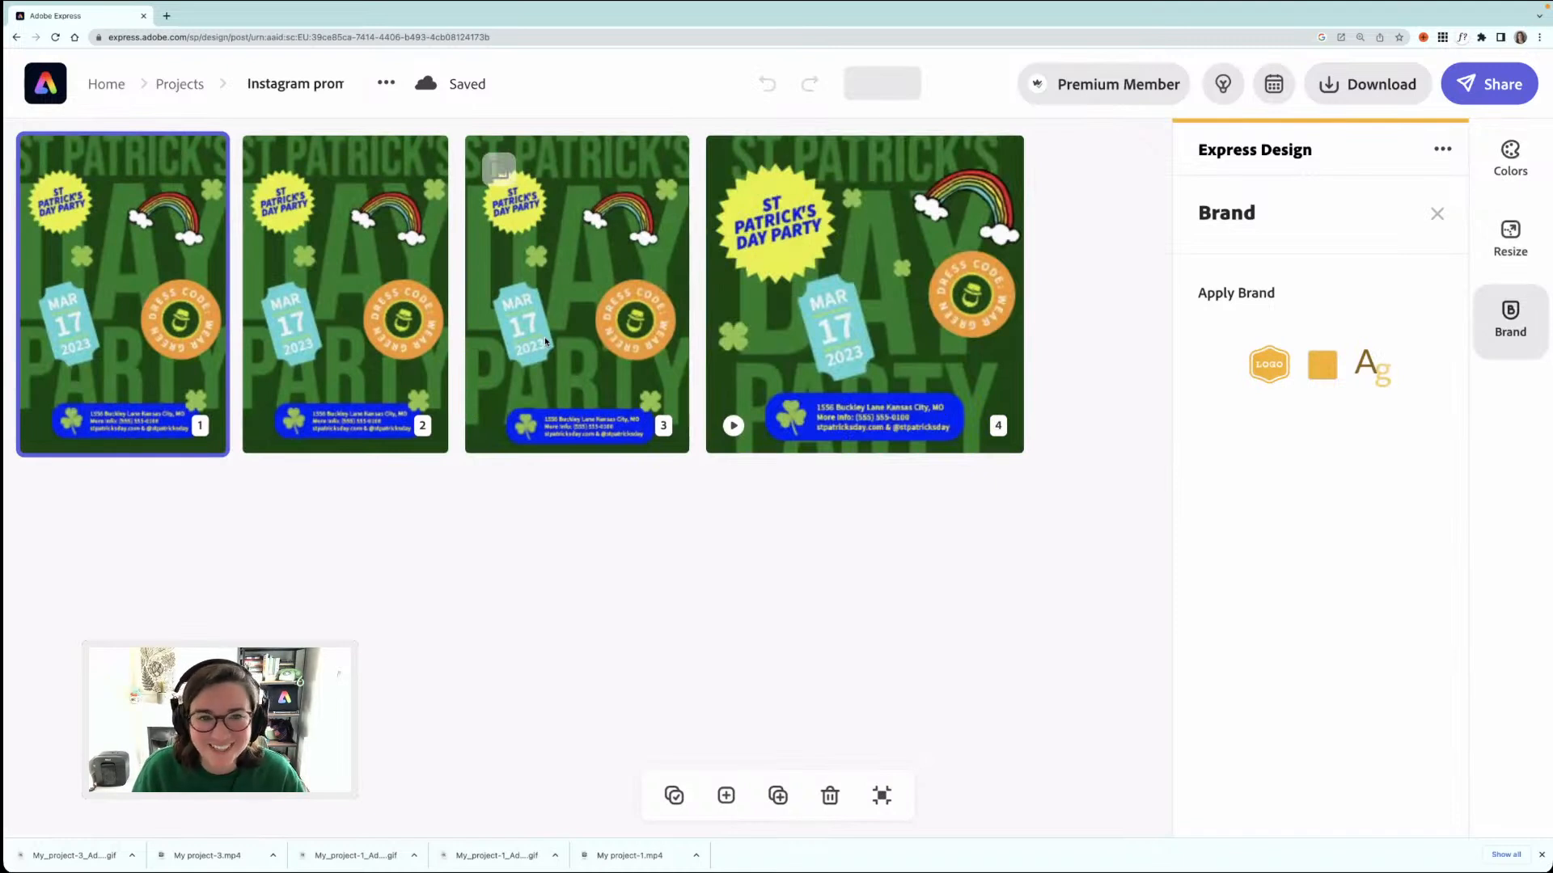
click(546, 342)
click(162, 347)
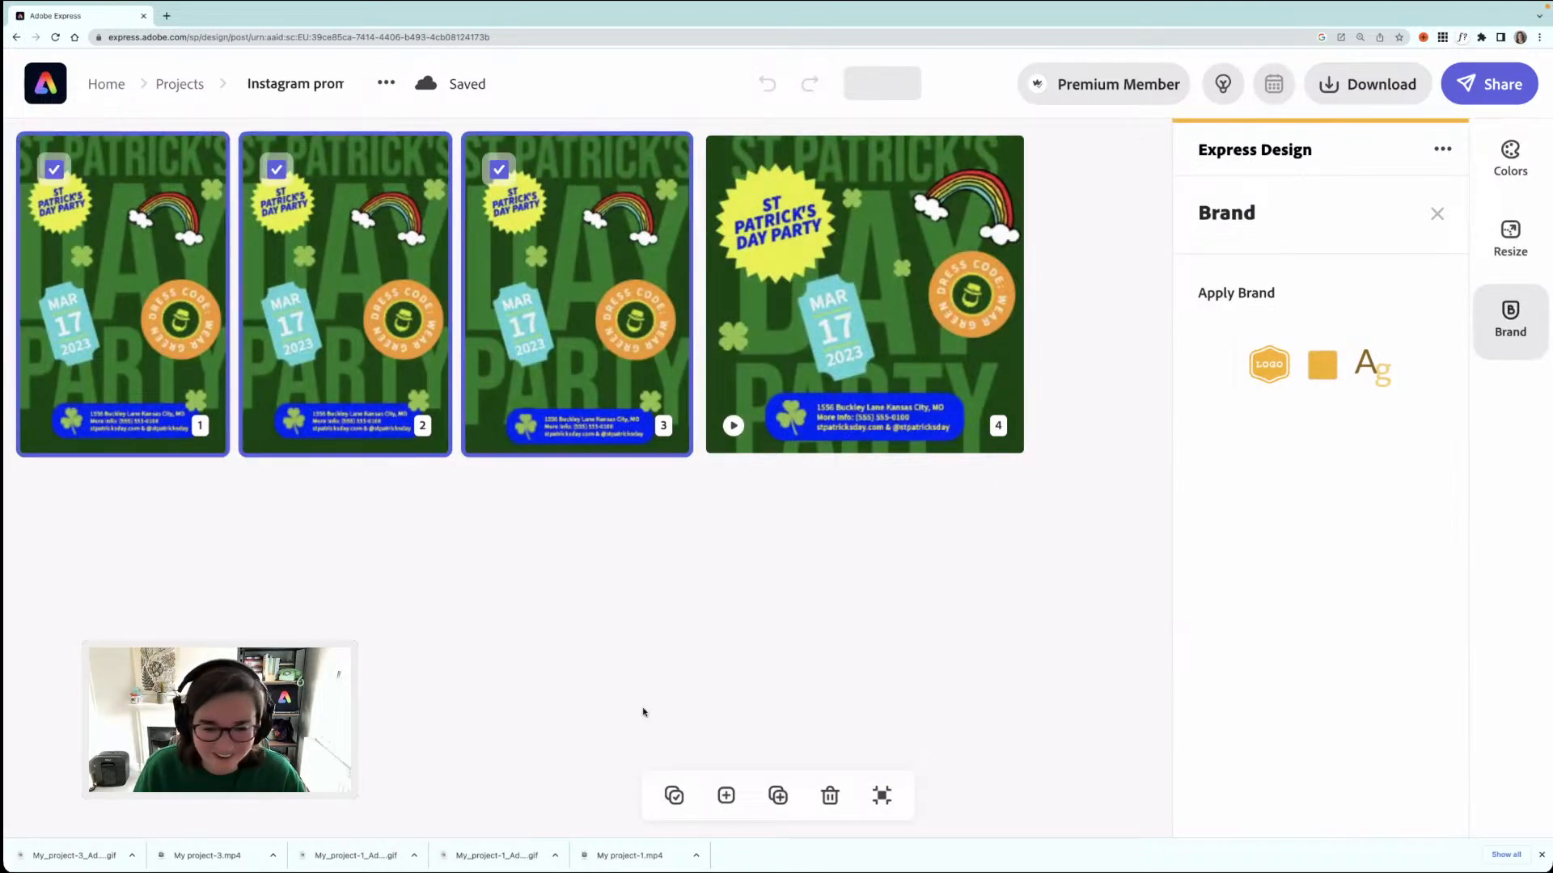
click(830, 795)
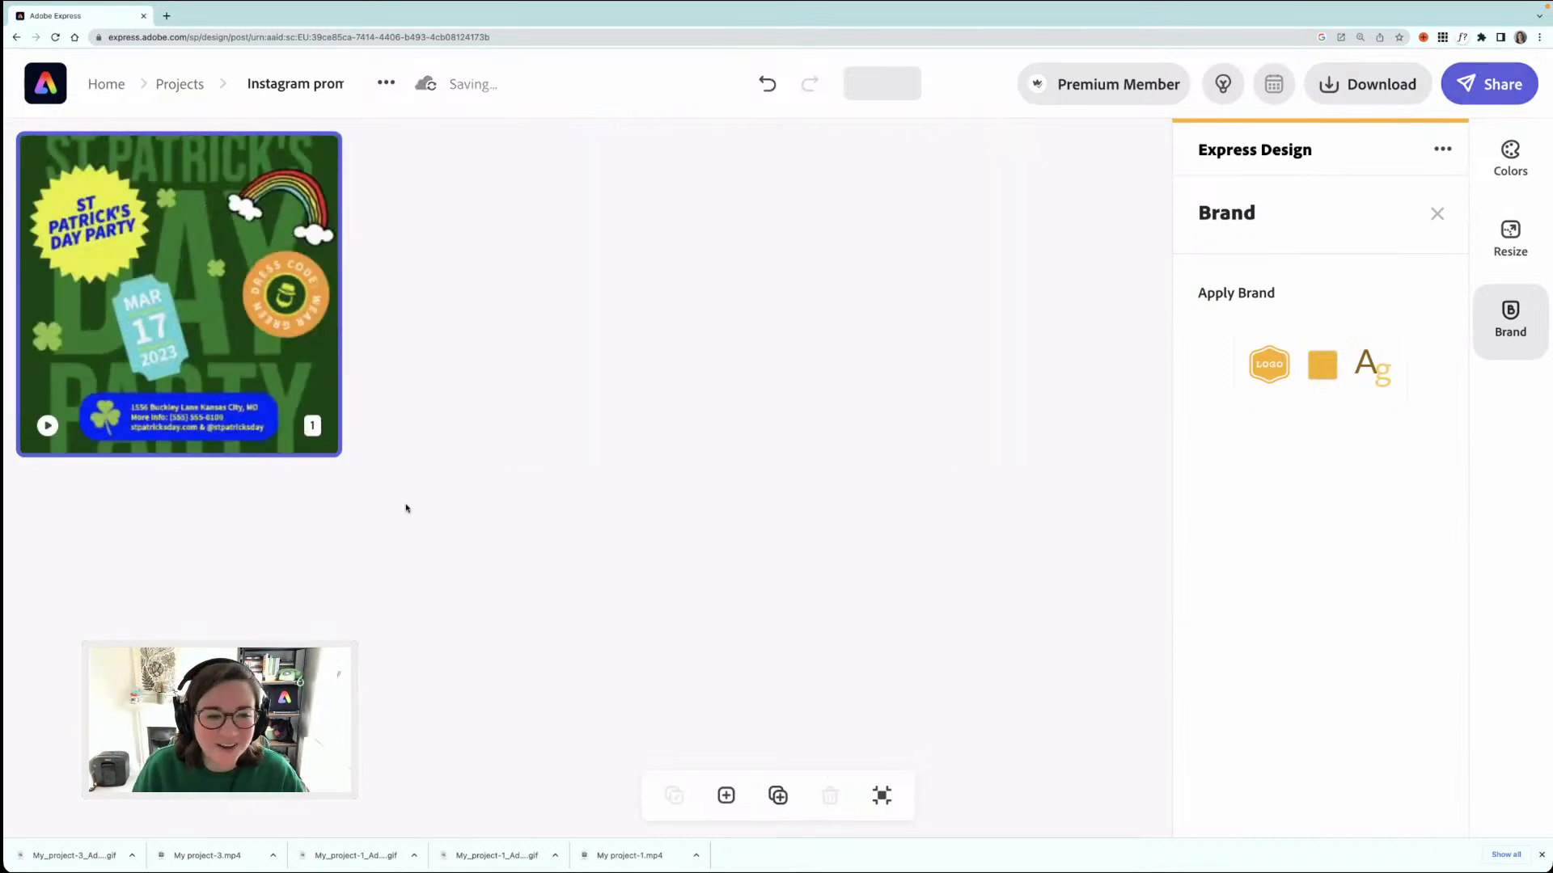
- Return to the single-page editor, view the social media publishing options, and close them
click(427, 344)
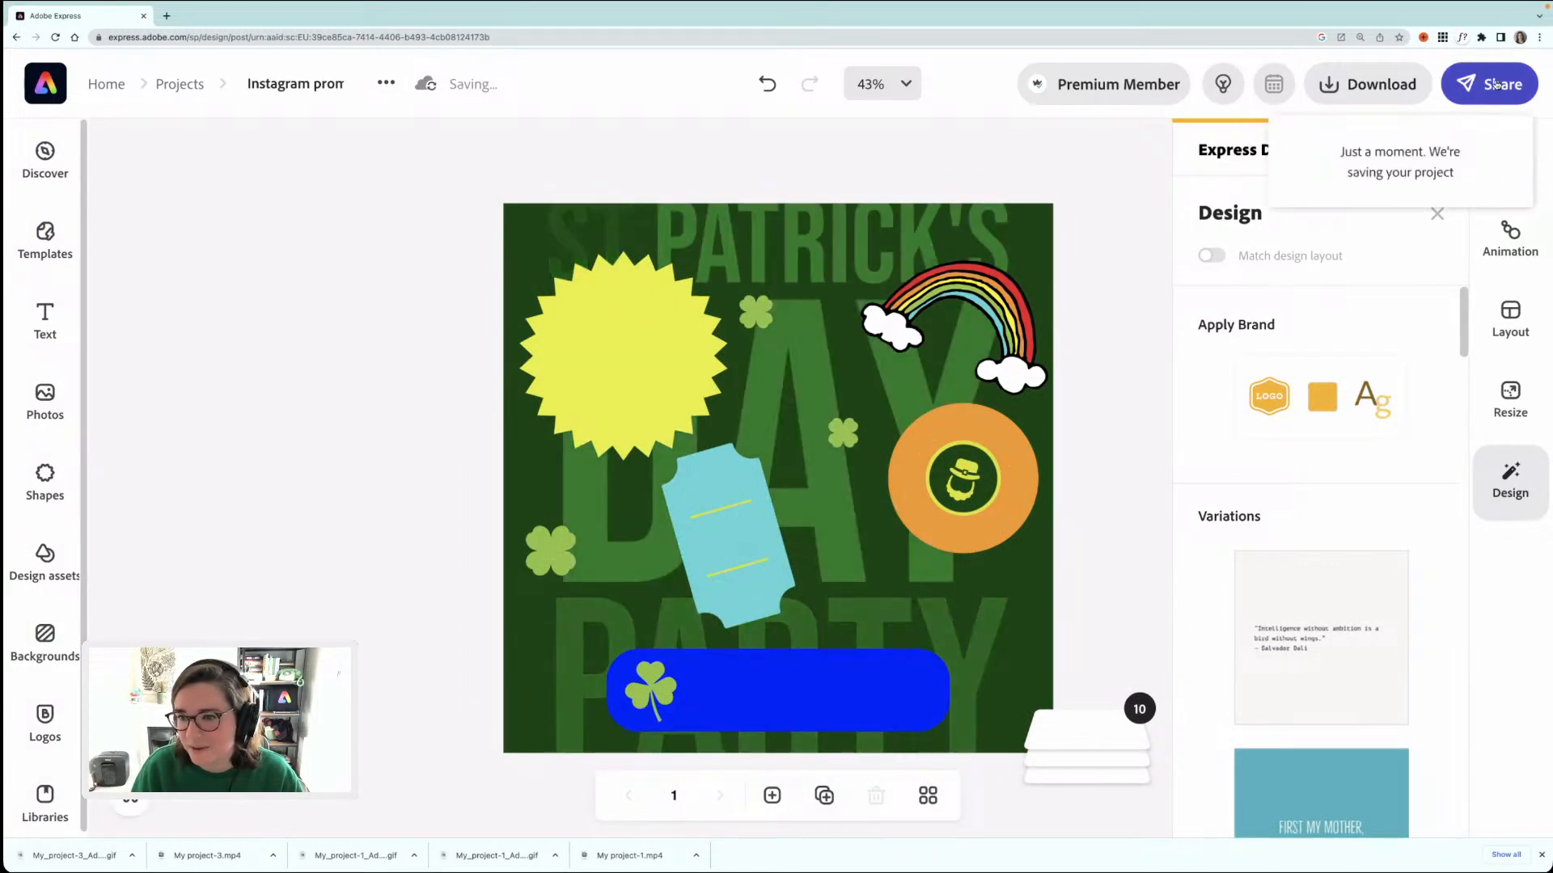
click(1488, 84)
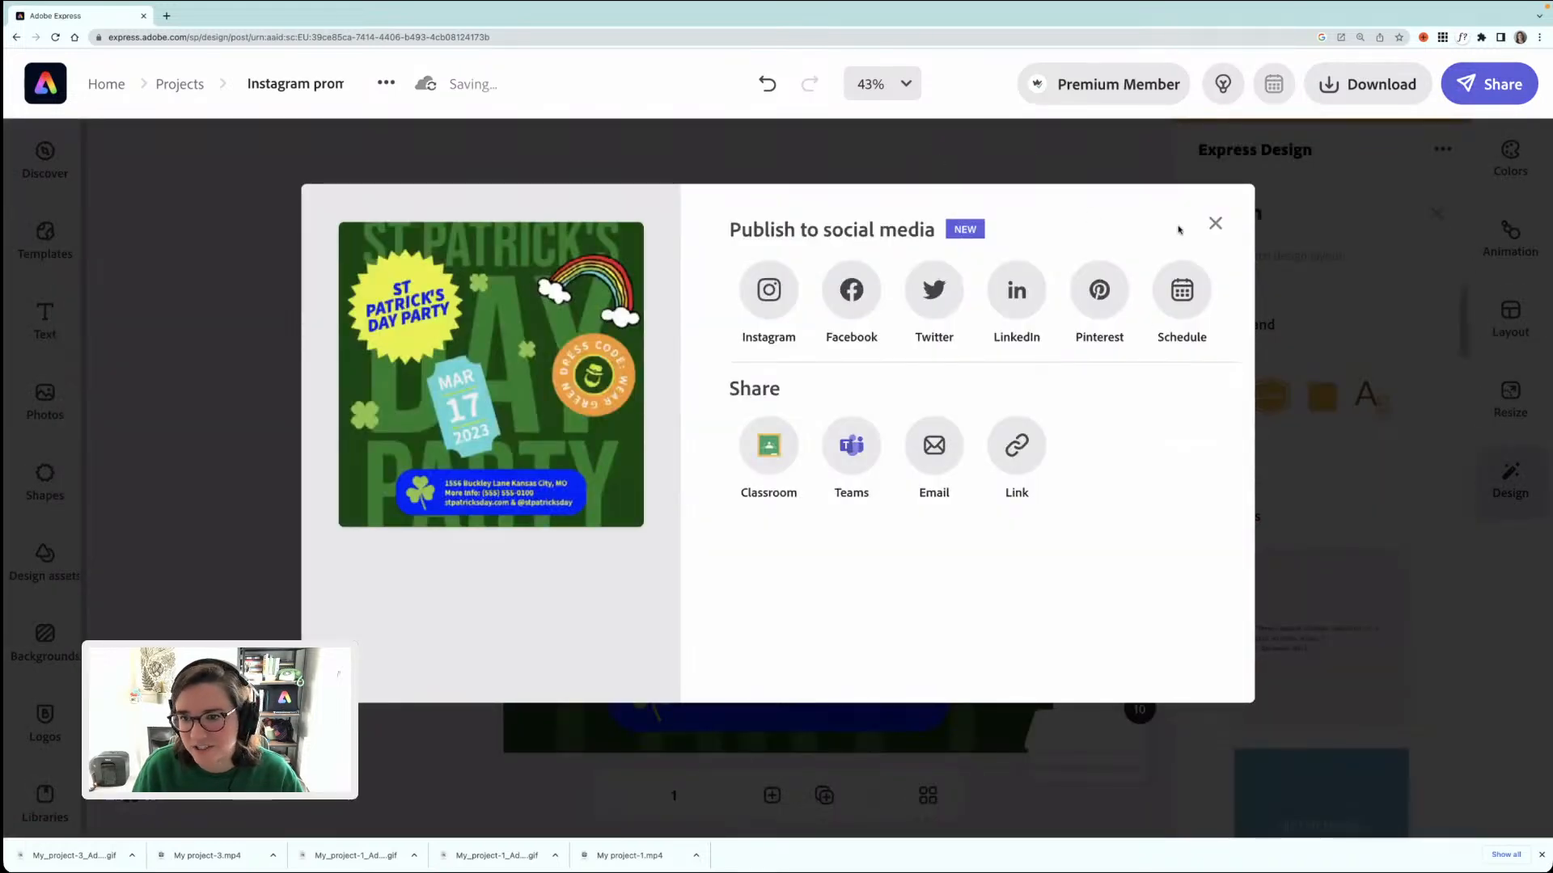
click(1215, 223)
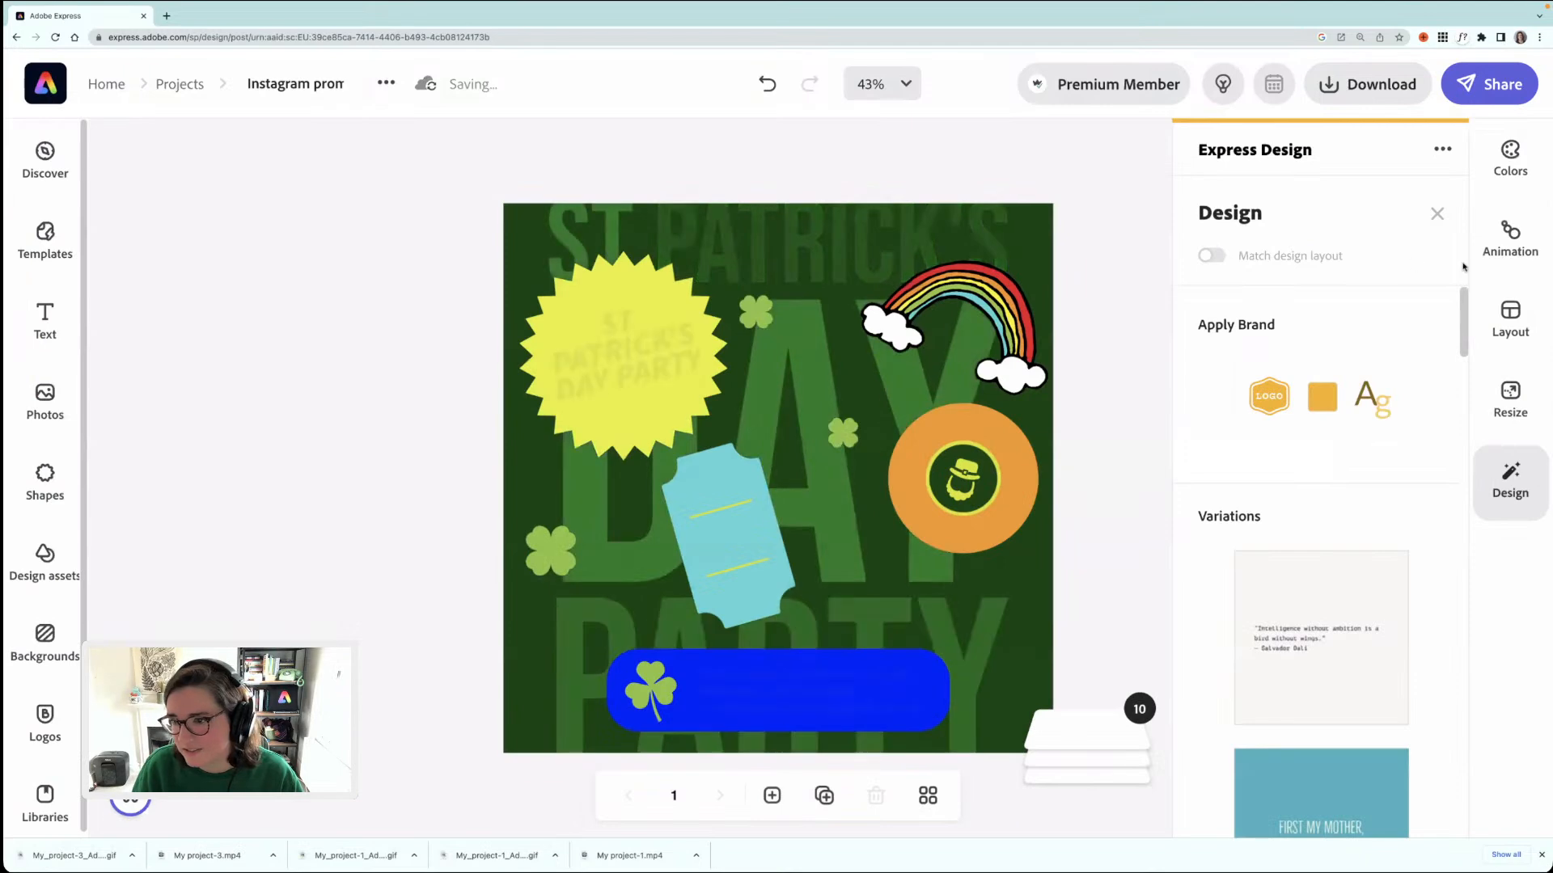
- Set the Instagram page's animation to None and send the design to a new scheduled post
click(1510, 239)
click(1219, 295)
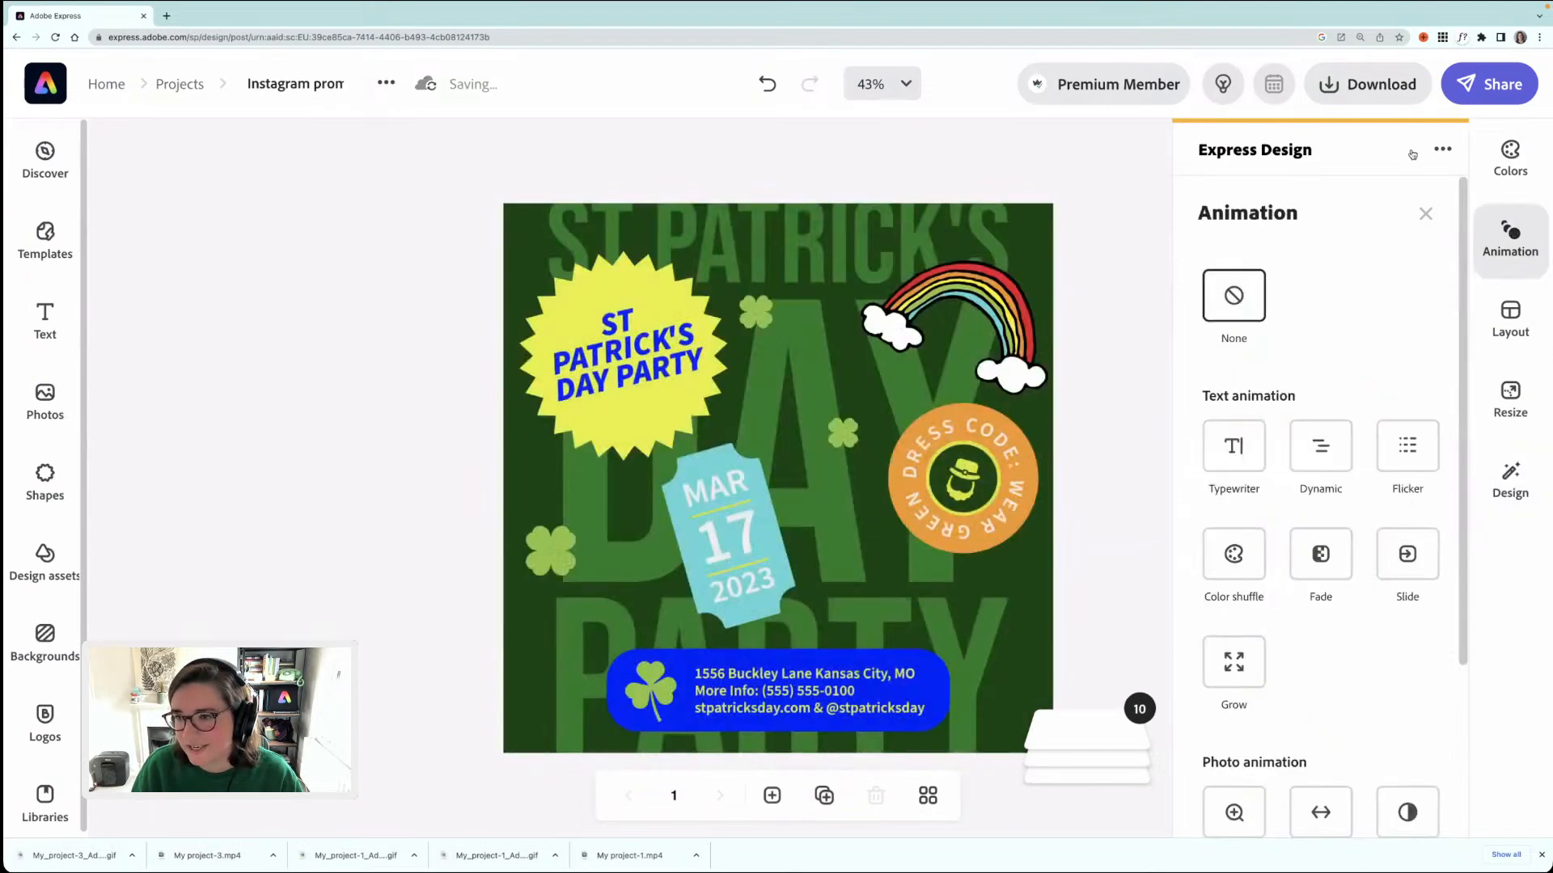
click(1467, 89)
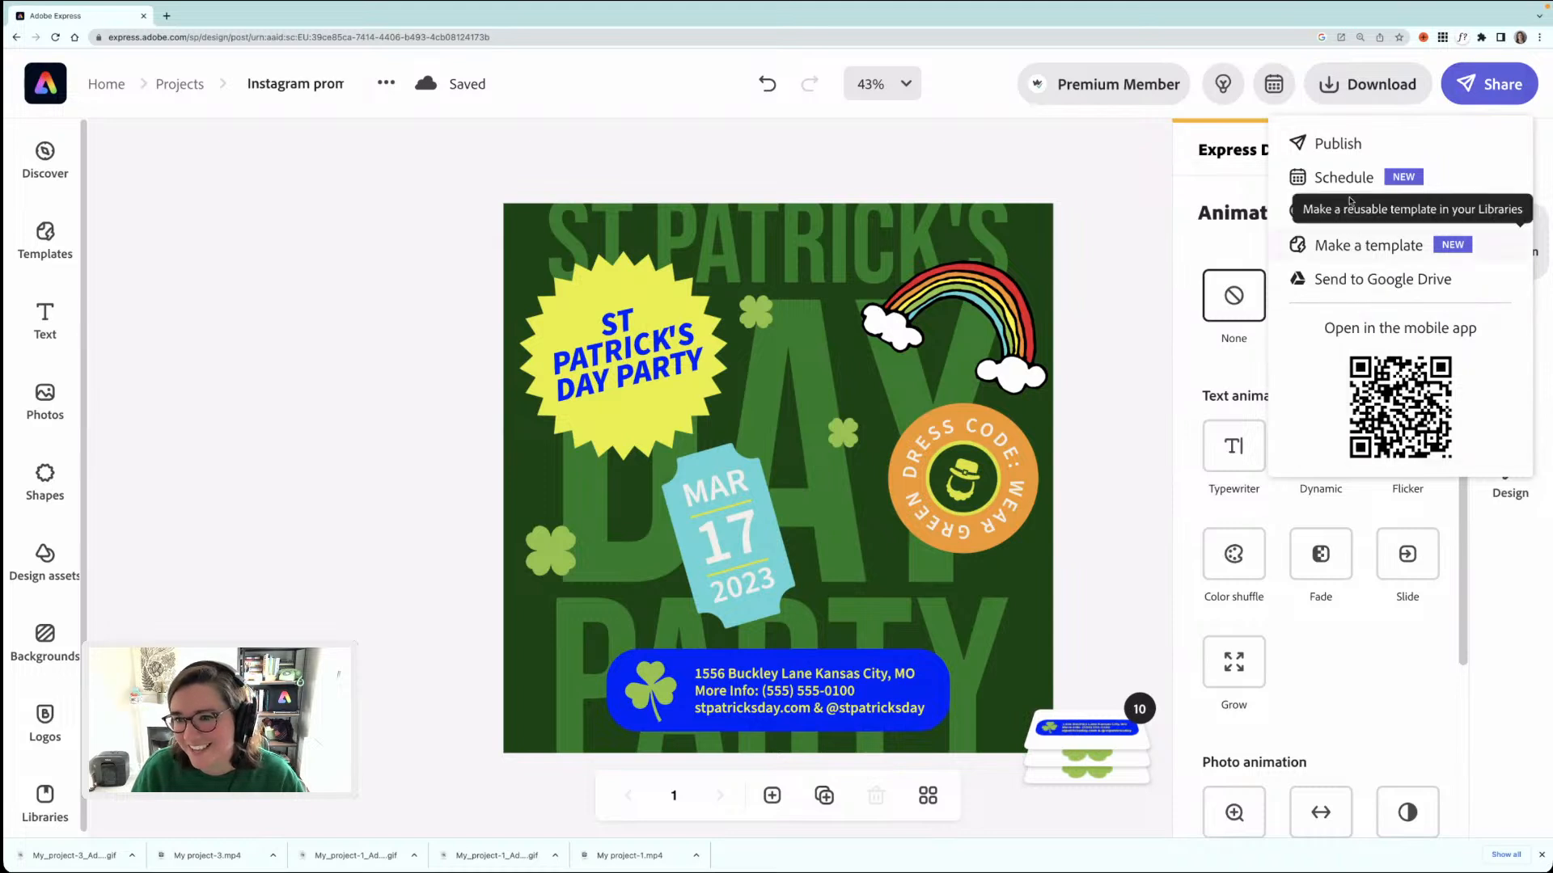
click(1357, 179)
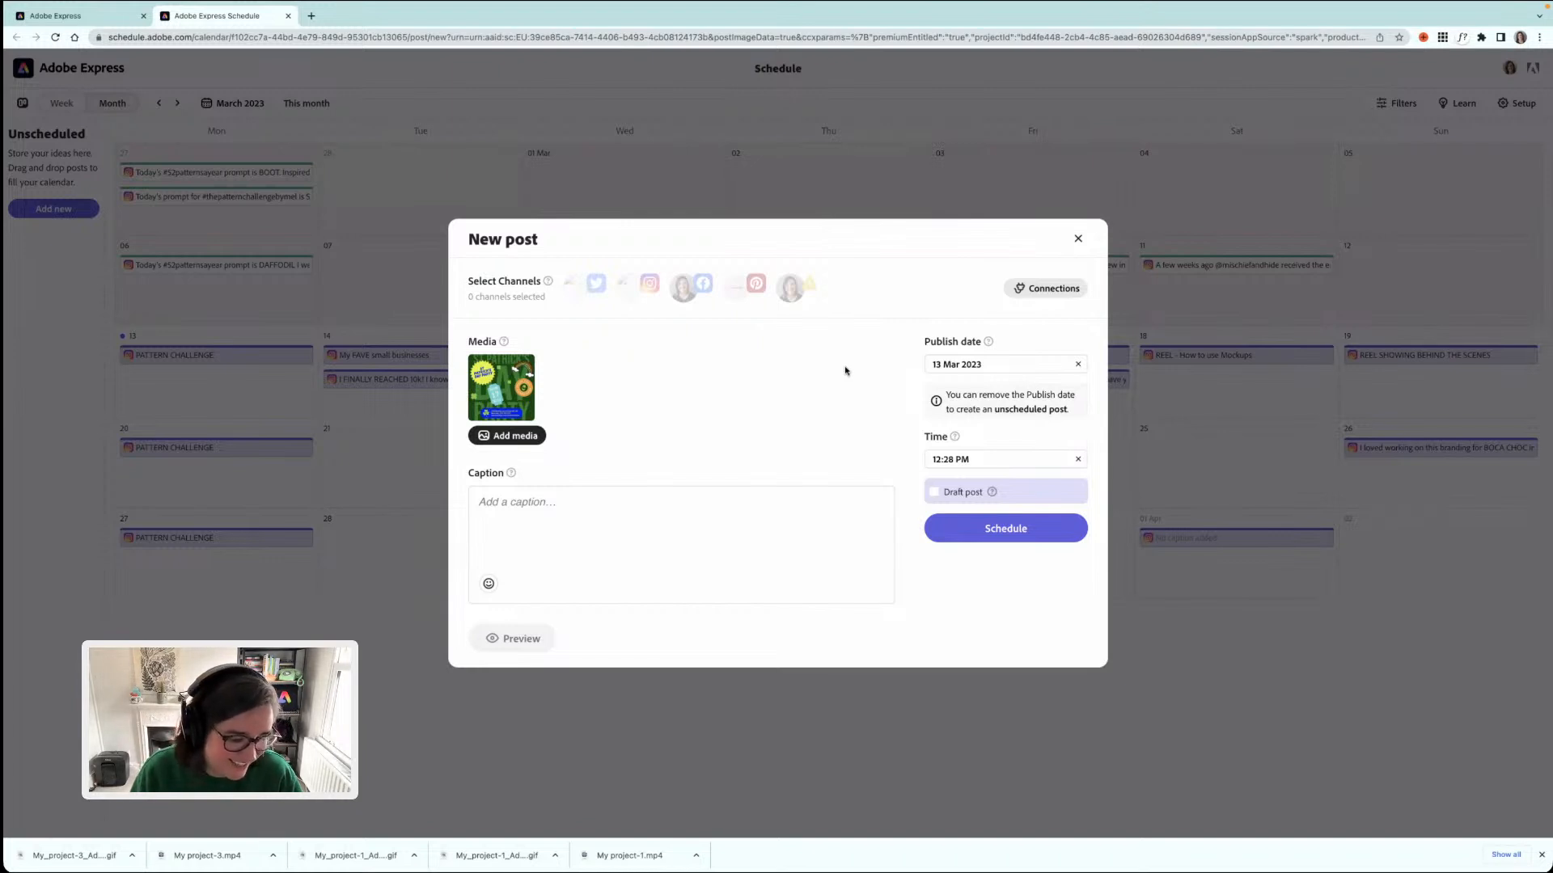
- Enter "Come to my St Patrick's Day Party" as the new post's caption
click(702, 504)
text(Come to my)
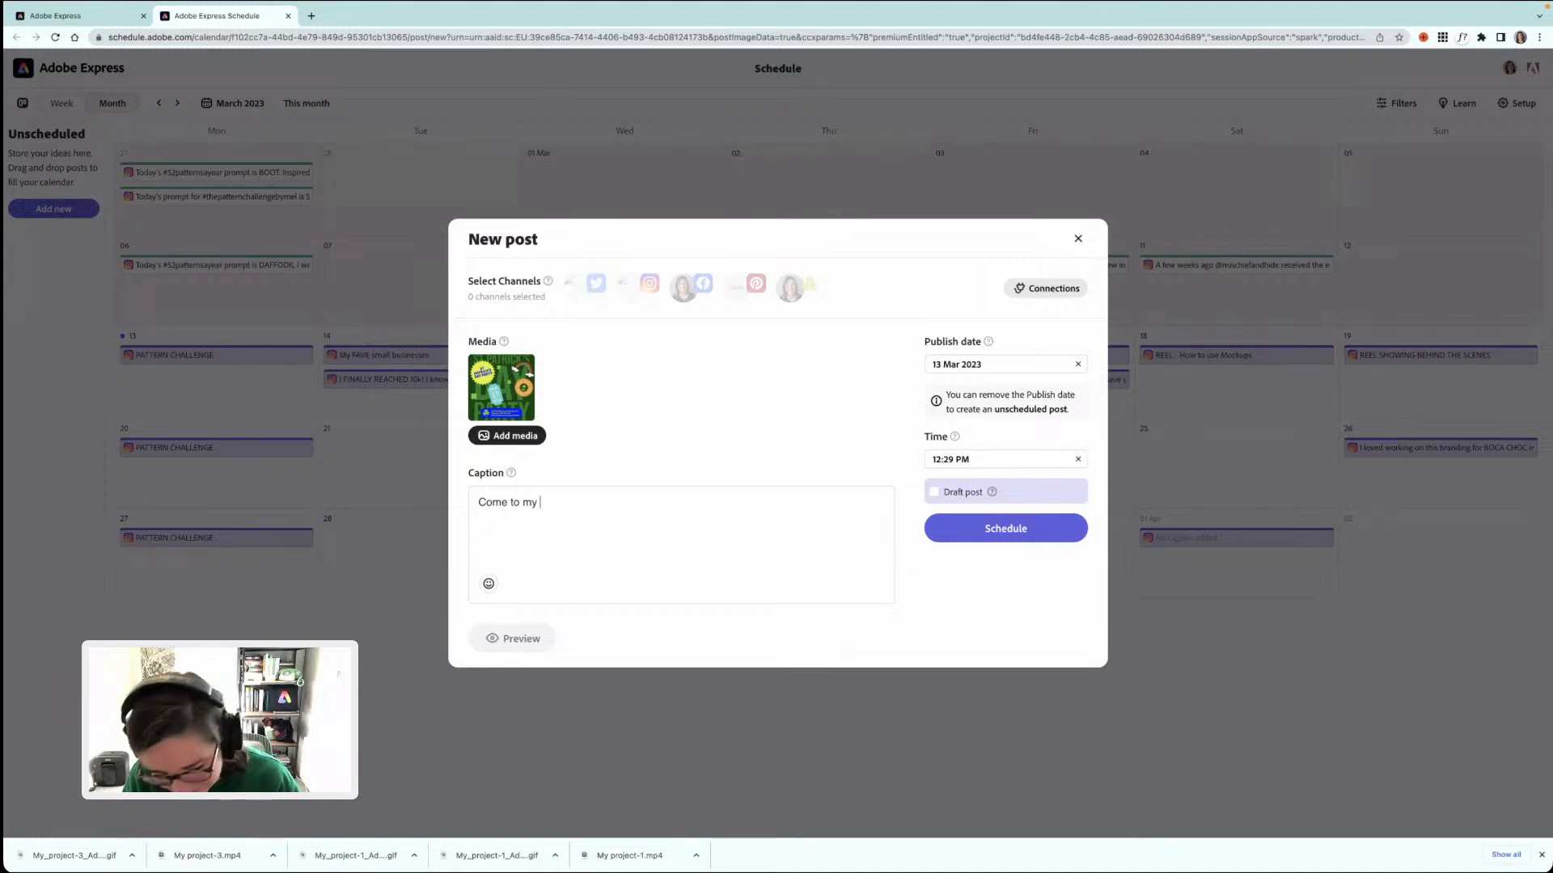
text(St Pat)
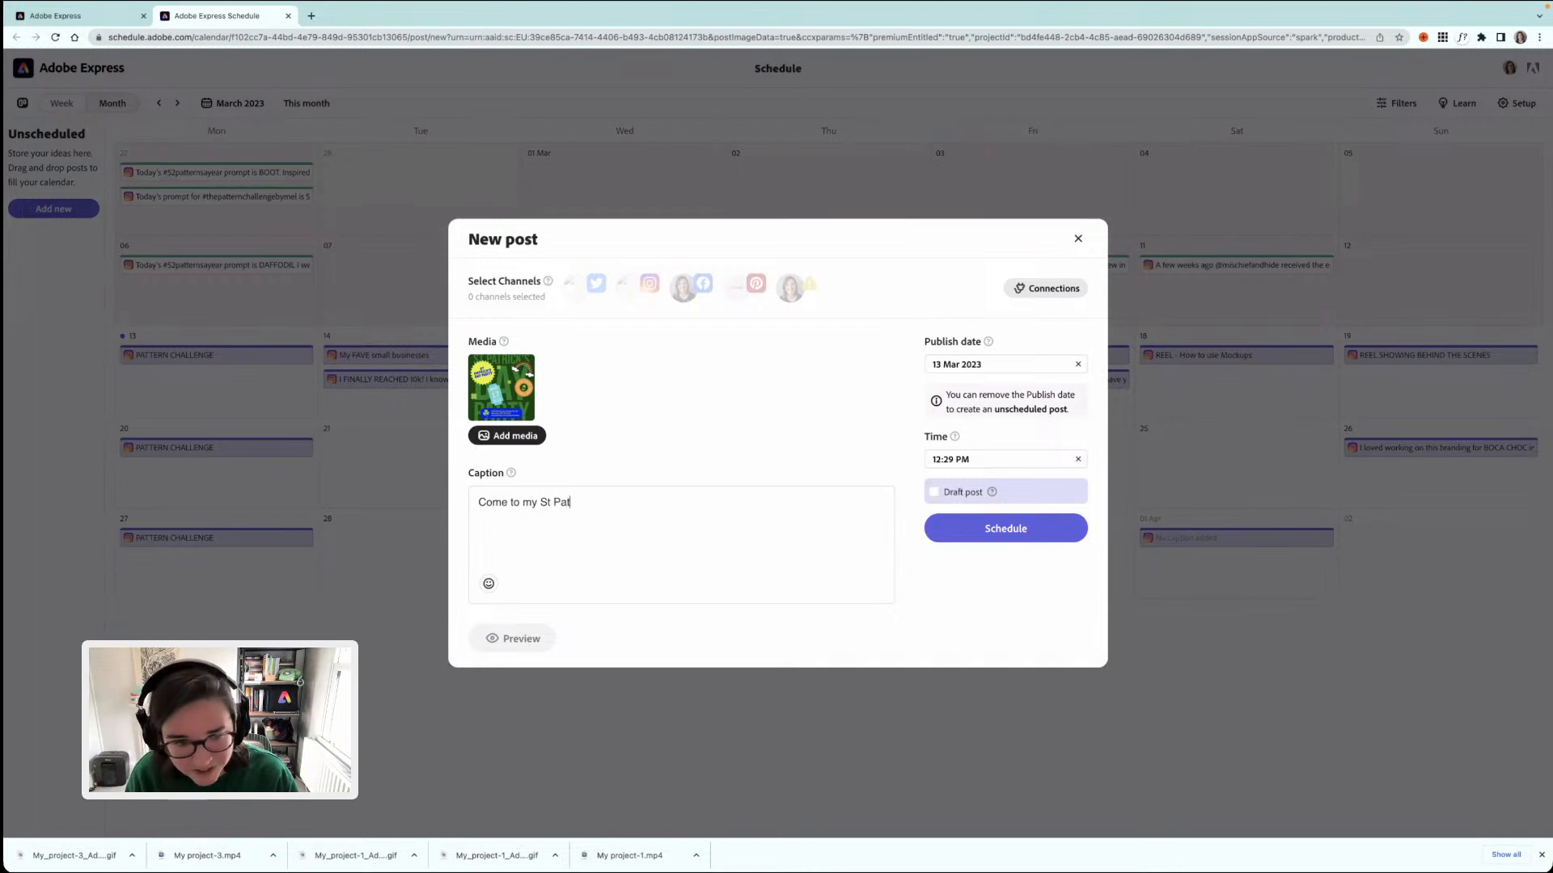
text(rick's )
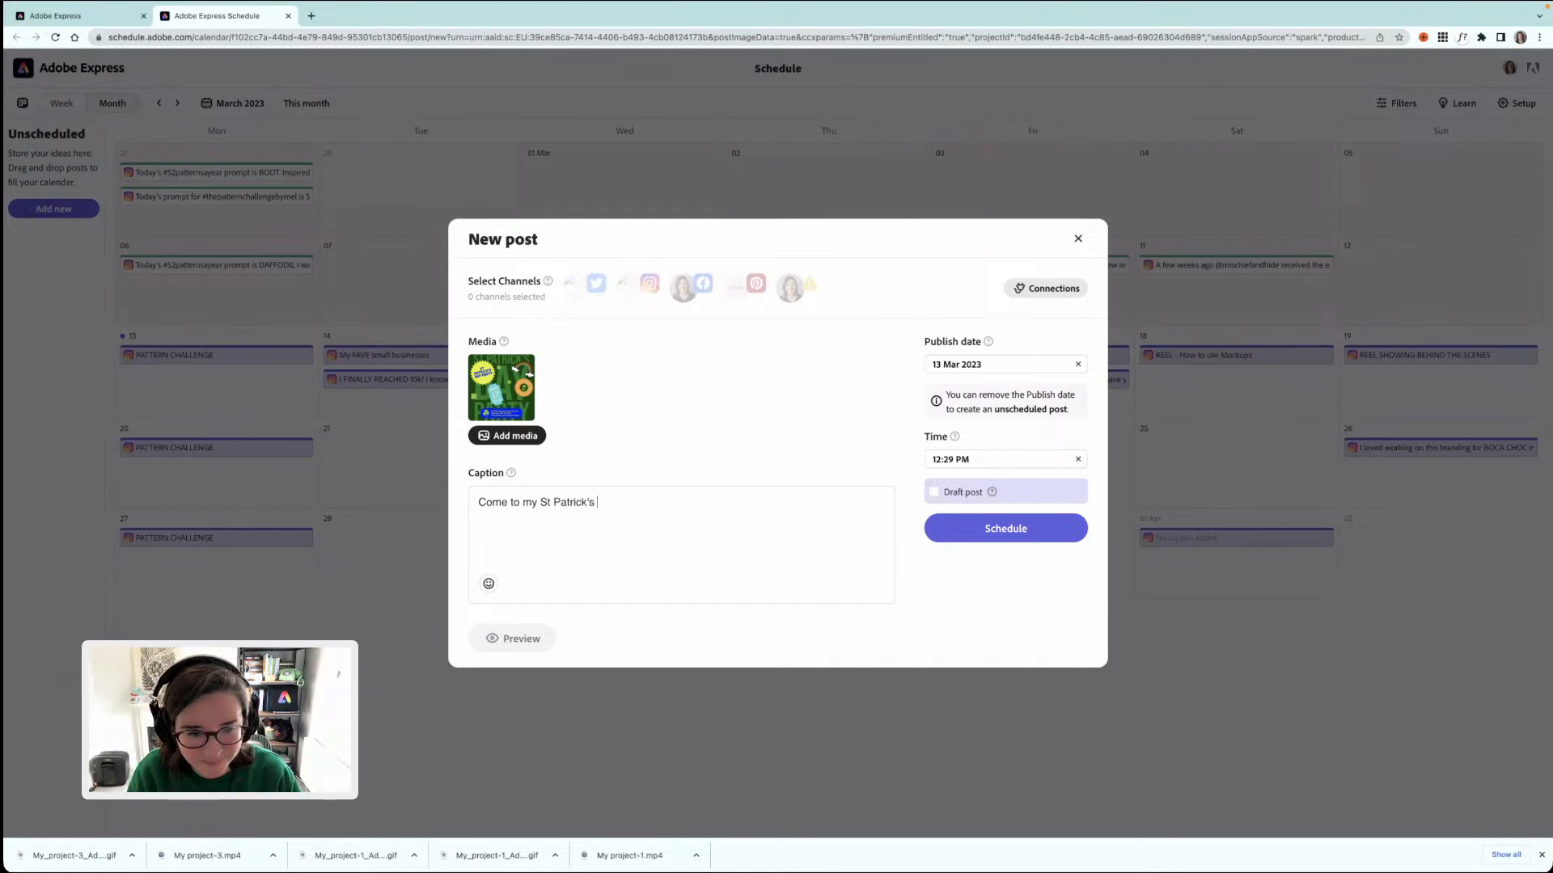
text(Day Party)
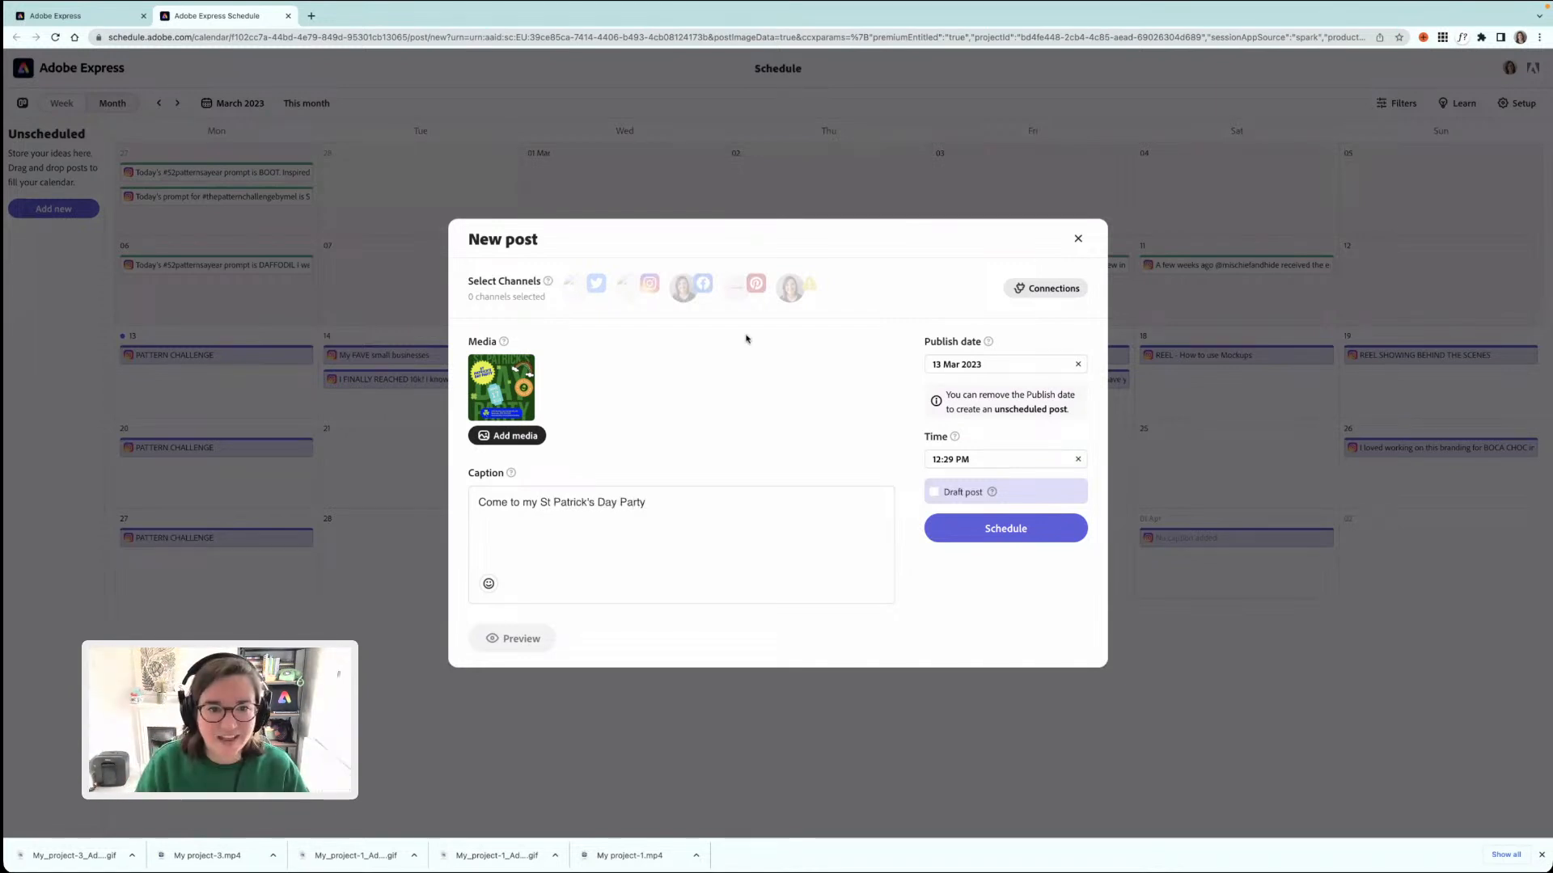
- Schedule the post to the Instagram channel for 17 Mar 2023 and return to the Instagram promo design
click(649, 283)
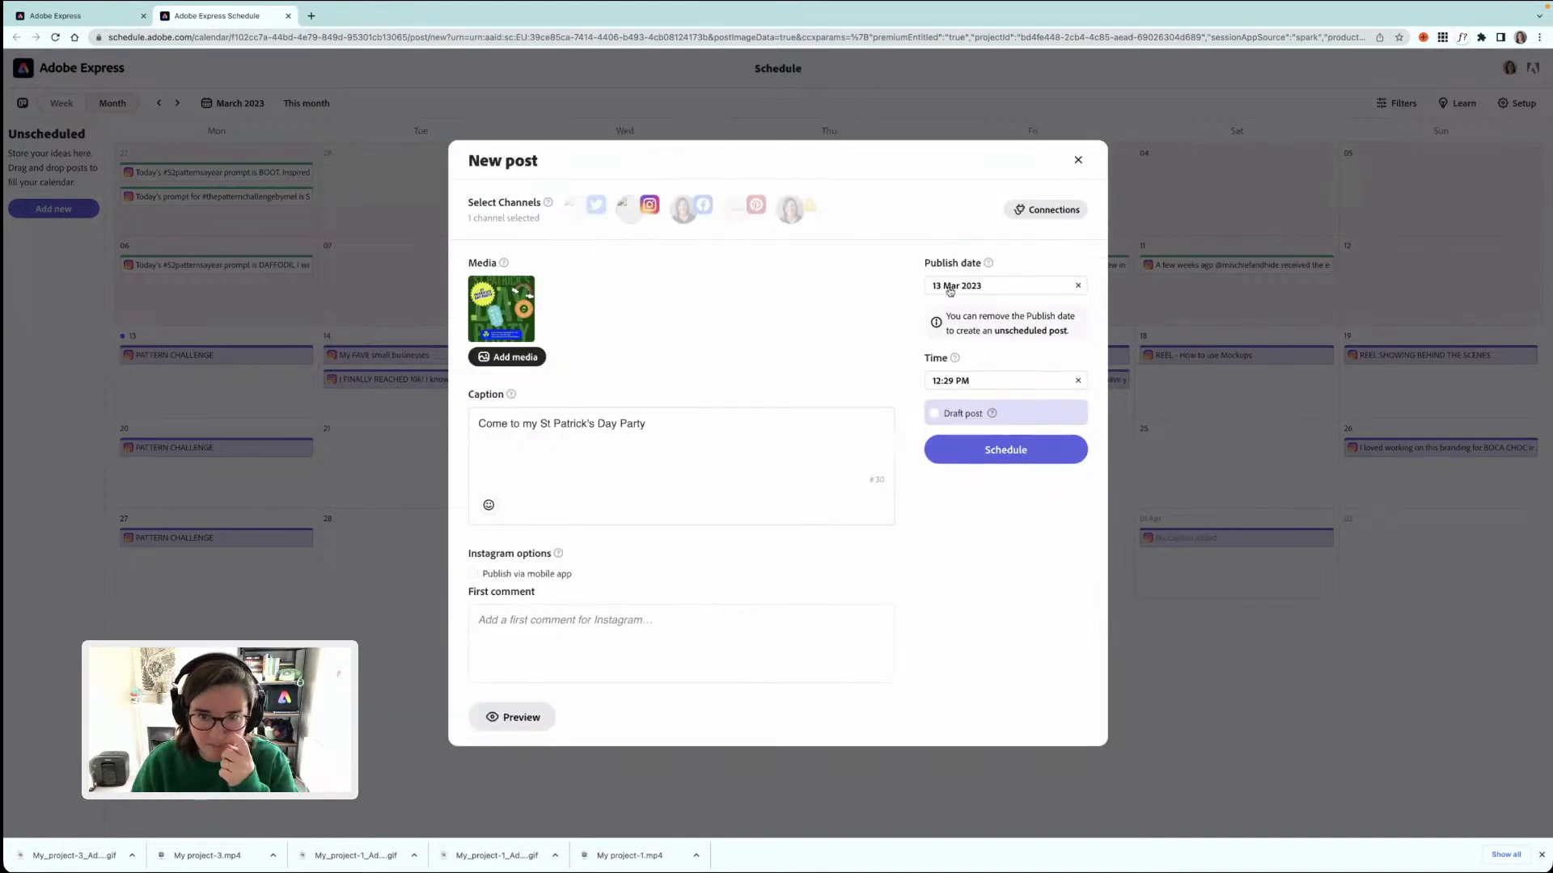
click(979, 291)
click(1045, 402)
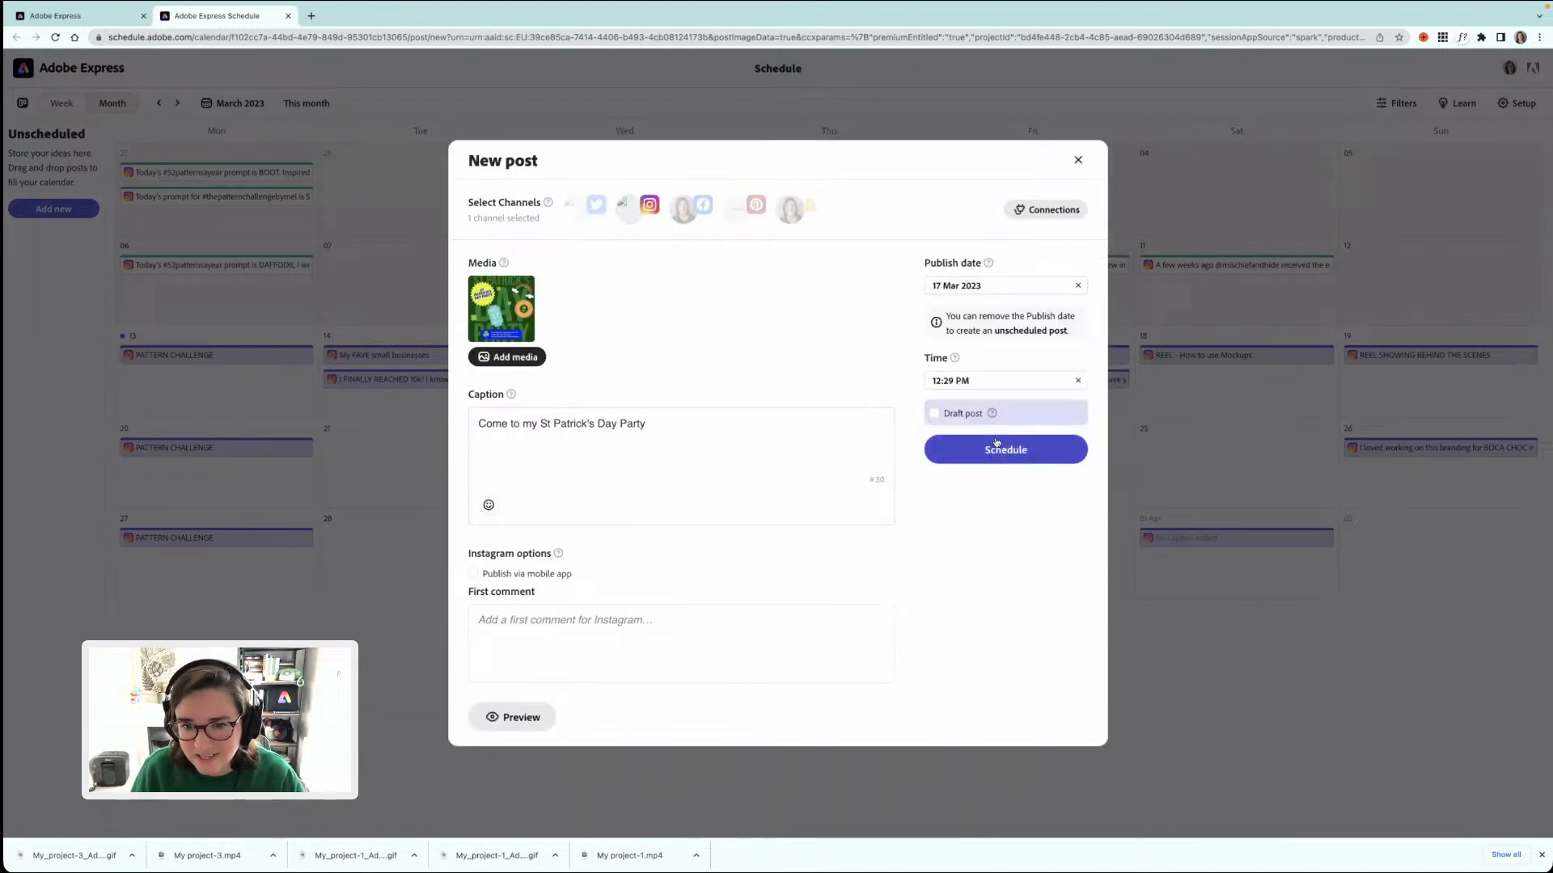
click(978, 451)
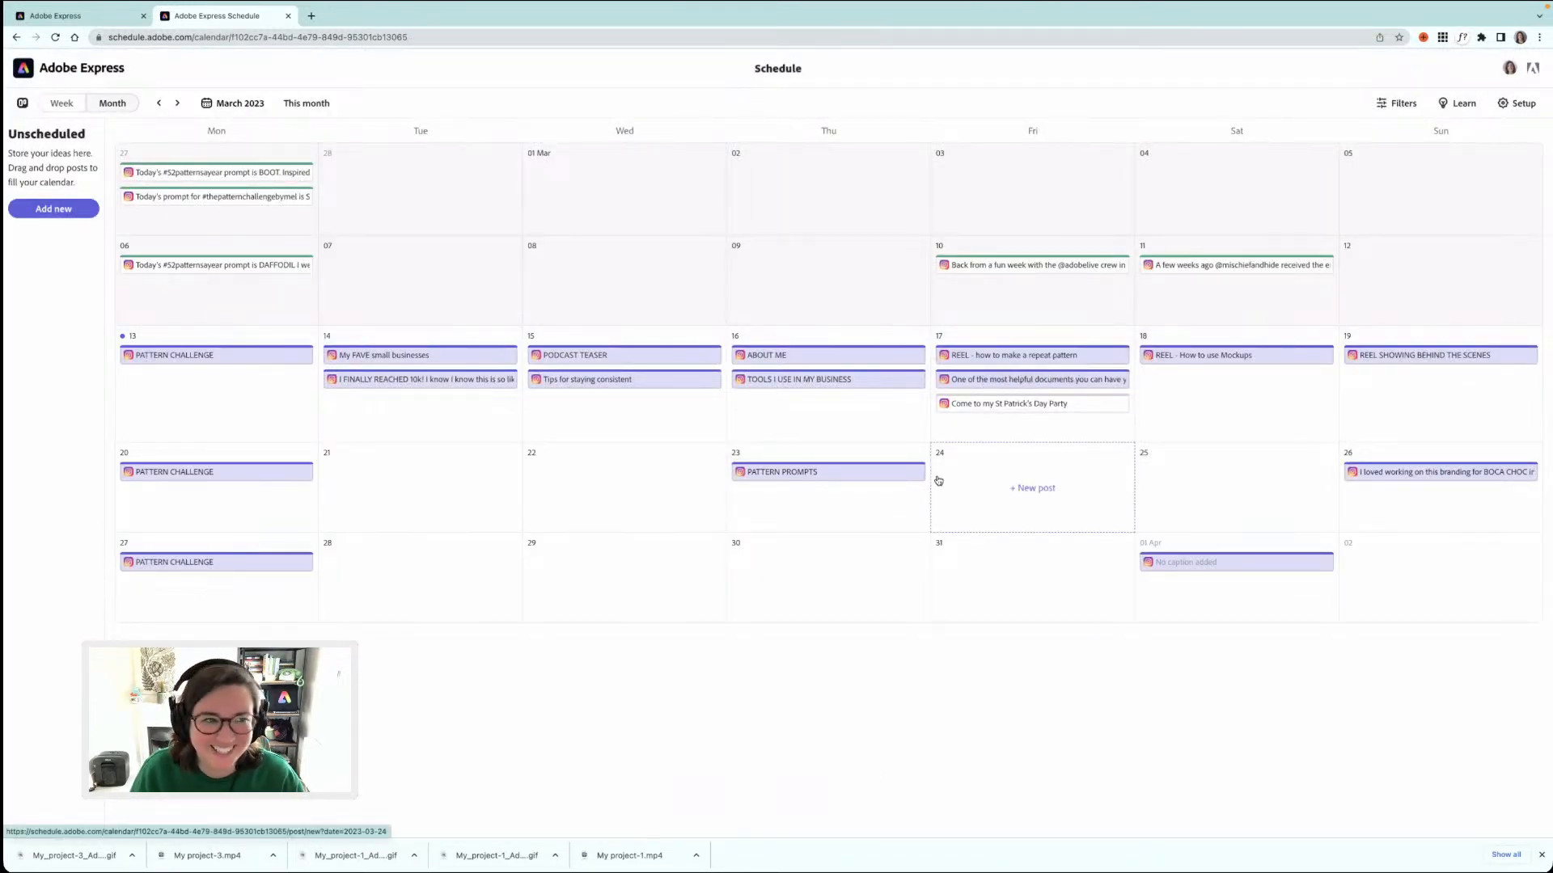
click(87, 16)
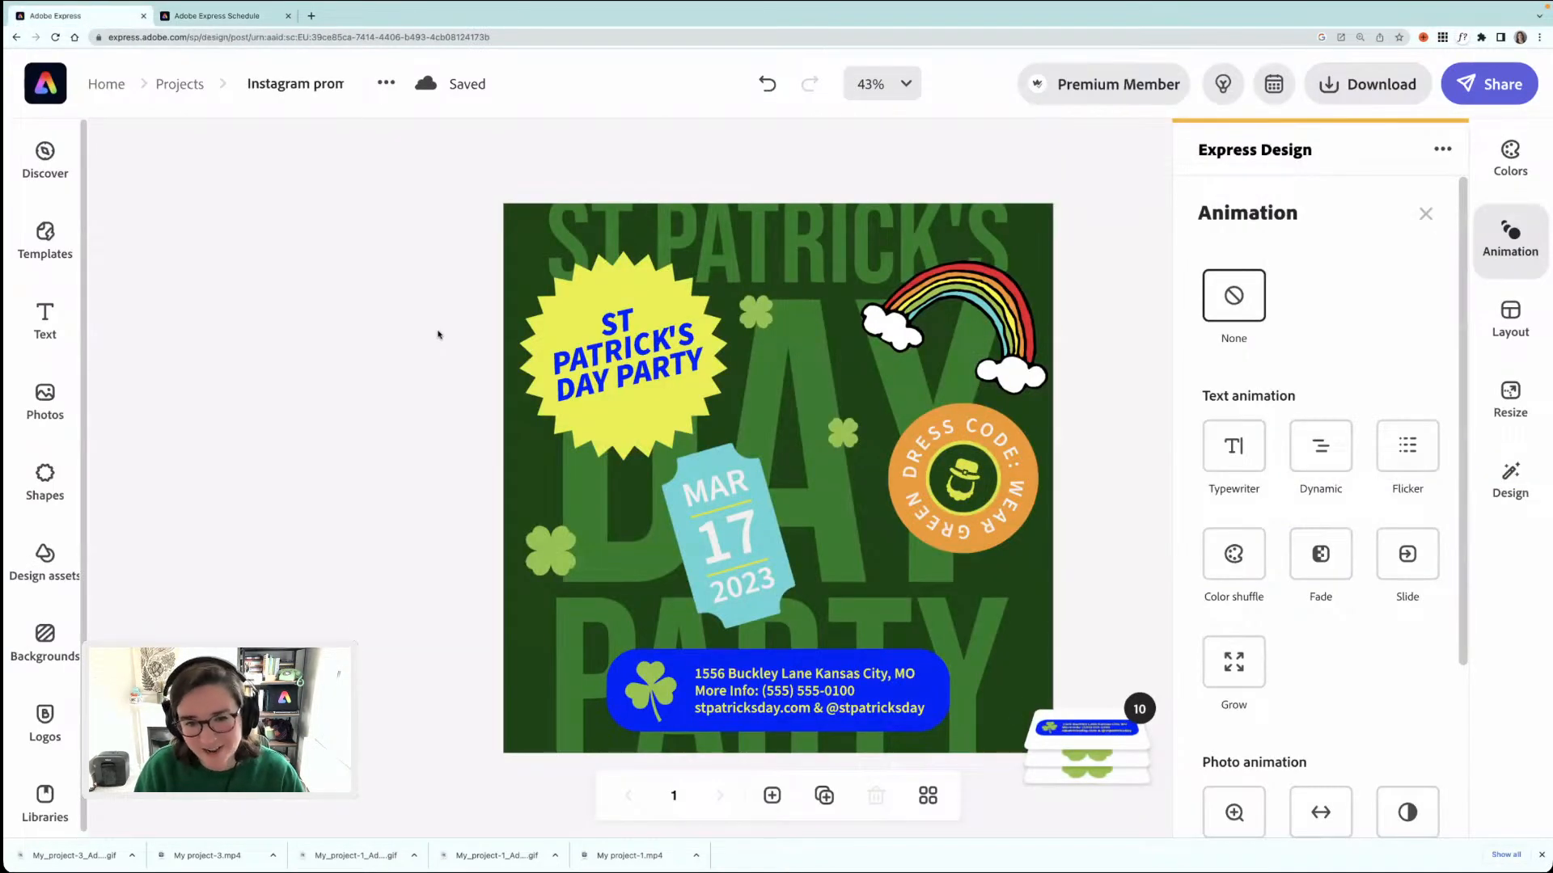